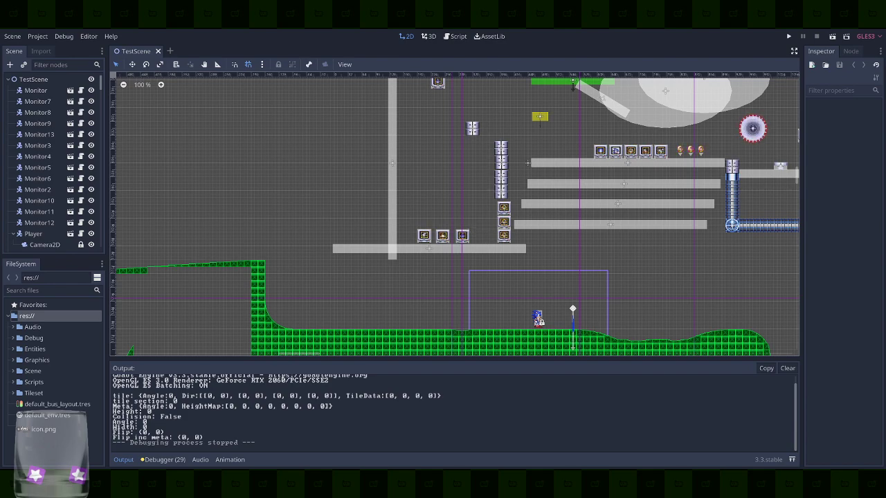
Run the project and playtest the character running up the curved wall of the green tile terrain
{"action": "left_click", "coordinate": [788, 36]}
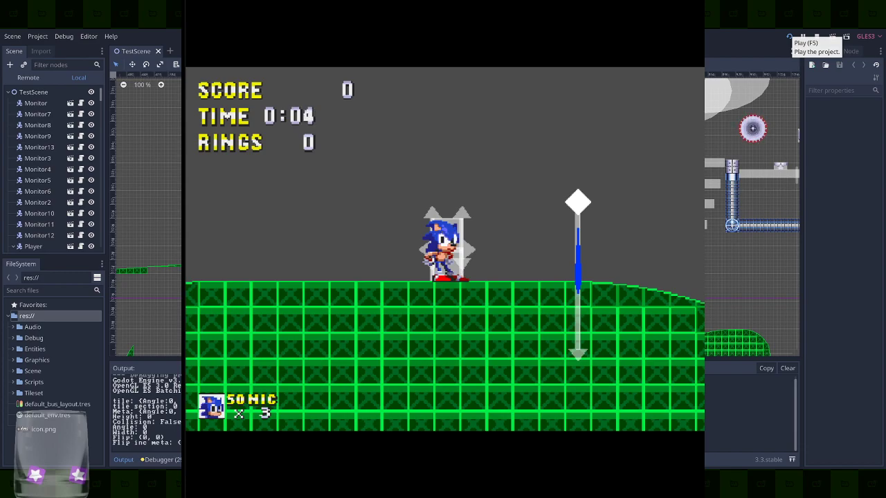
{"action": "key", "text": "Left"}
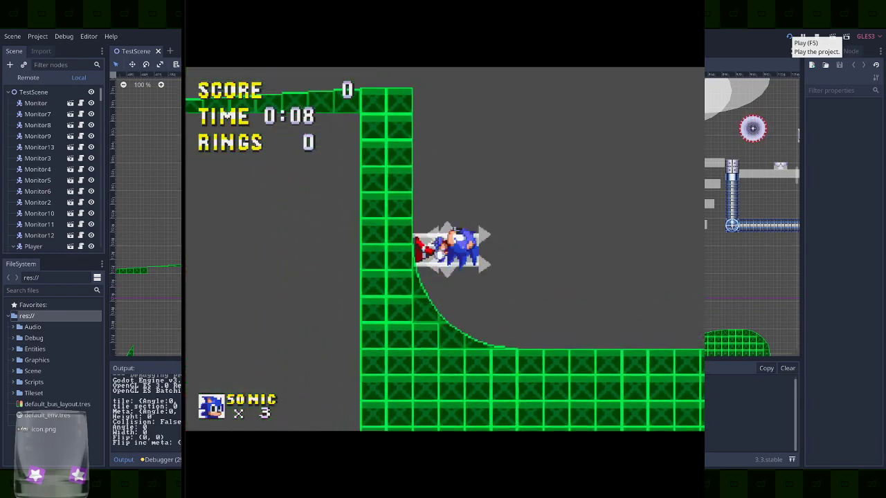
{"action": "key", "text": "Right"}
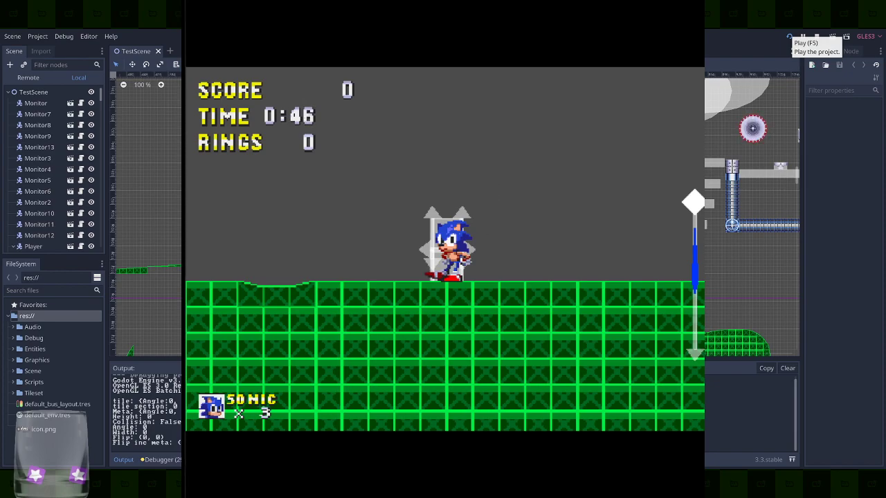
Playtest running, rolling and jumping from the green terrain up to the grey monitor platform, and close the game
{"action": "key", "text": "Left"}
{"action": "key", "text": "space"}
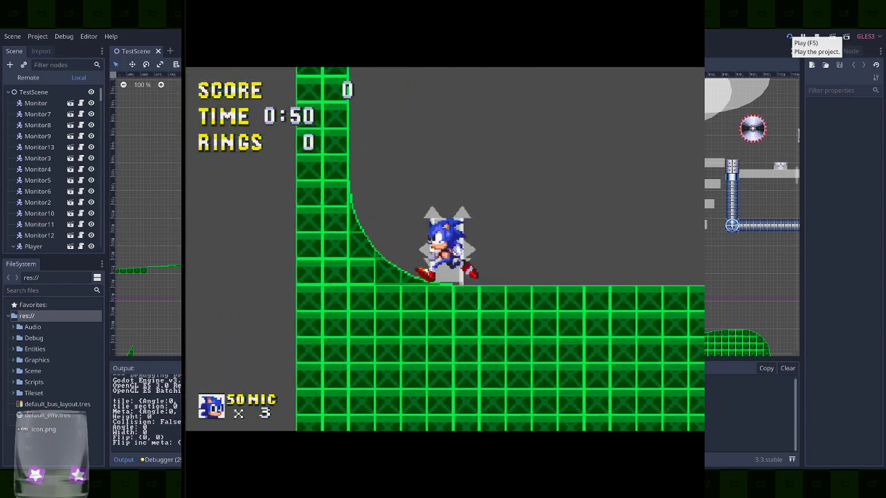
{"action": "key", "text": "Left"}
{"action": "key", "text": "Right"}
{"action": "key", "text": "space"}
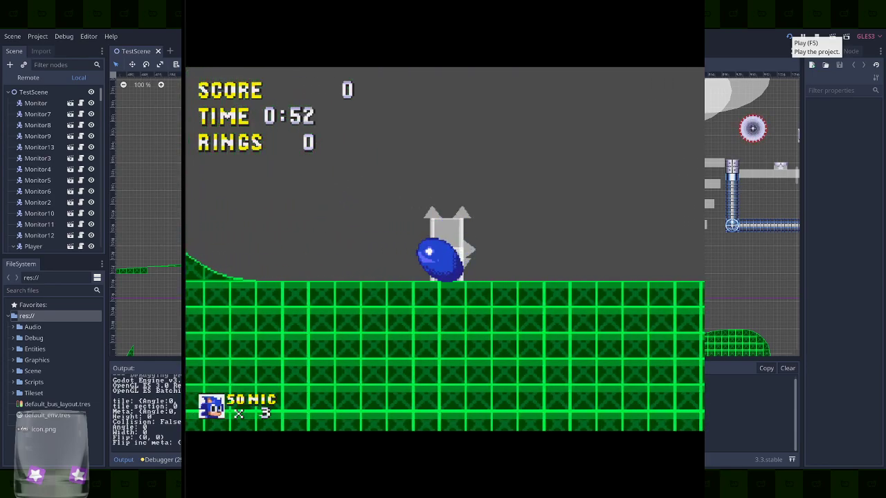
{"action": "key", "text": "space"}
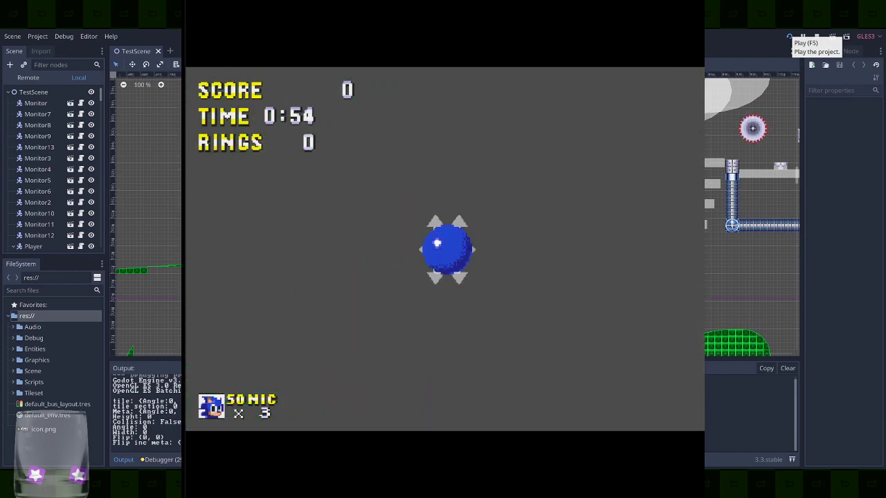
{"action": "key", "text": "Right"}
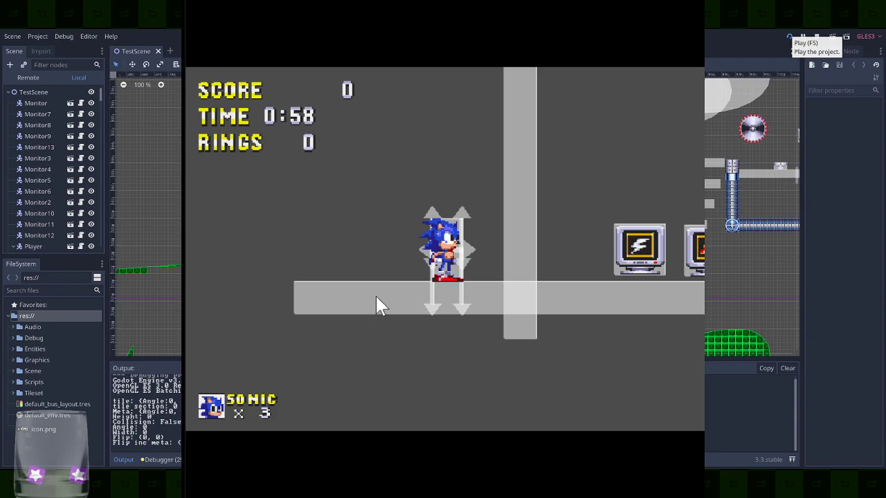
{"action": "left_click", "coordinate": [699, 1]}
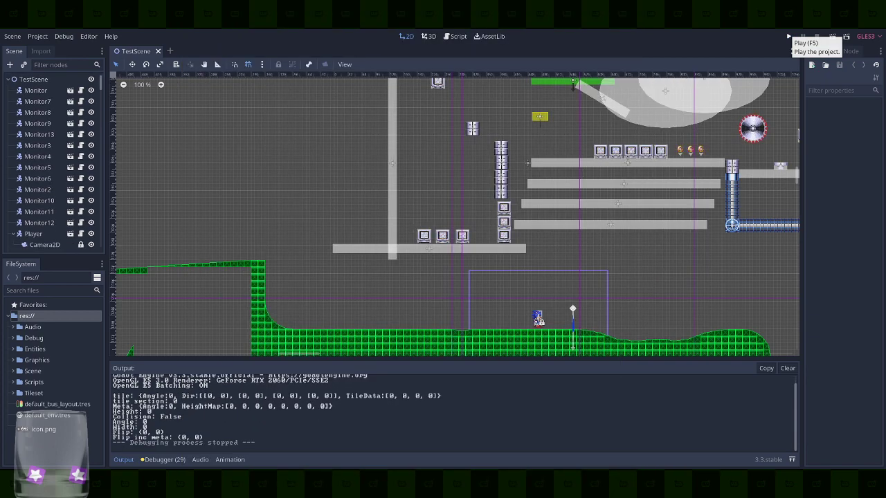
Move the Player to position (480, 864) just below the yellow platform and save the scene
{"action": "left_click_drag", "start_coordinate": [554, 296], "coordinate": [539, 129]}
{"action": "key", "text": "ctrl+s"}
Run the project and playtest jumping through the one-way platforms and running up the multicoloured curved ramp
{"action": "left_click", "coordinate": [788, 36]}
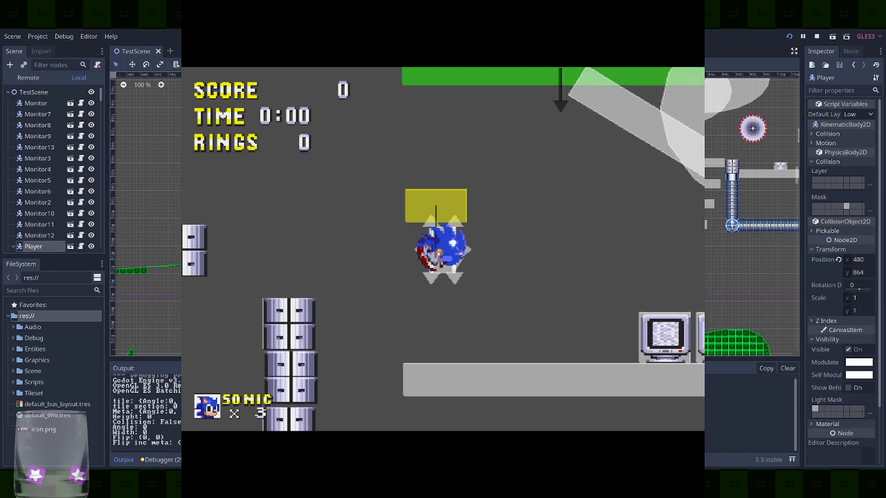
{"action": "key", "text": "space"}
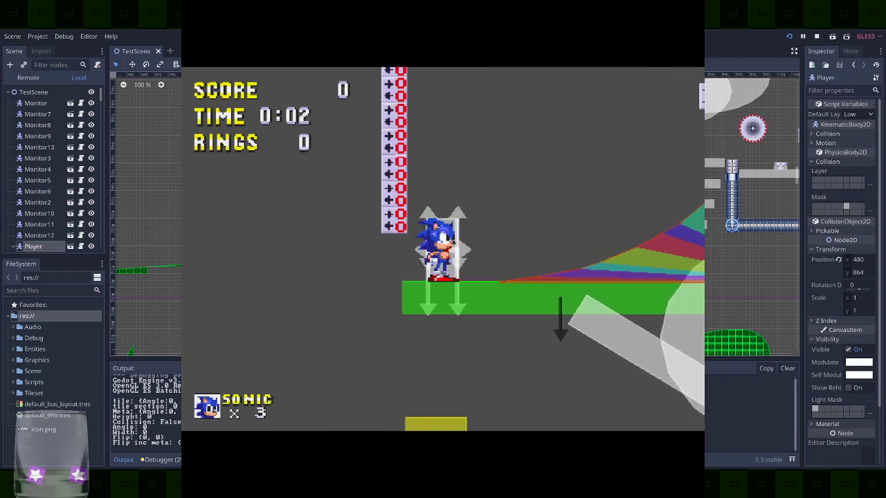
{"action": "key", "text": "Right"}
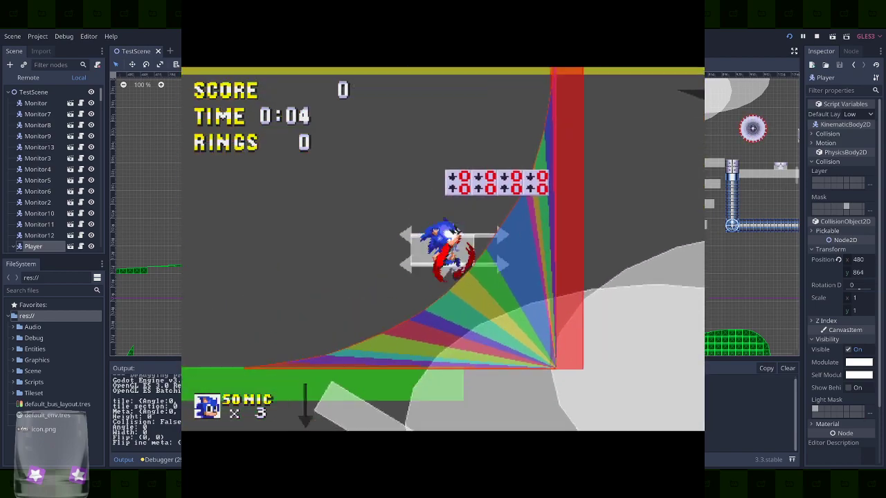
{"action": "key", "text": "Right"}
{"action": "key", "text": "Left"}
{"action": "key", "text": "Right"}
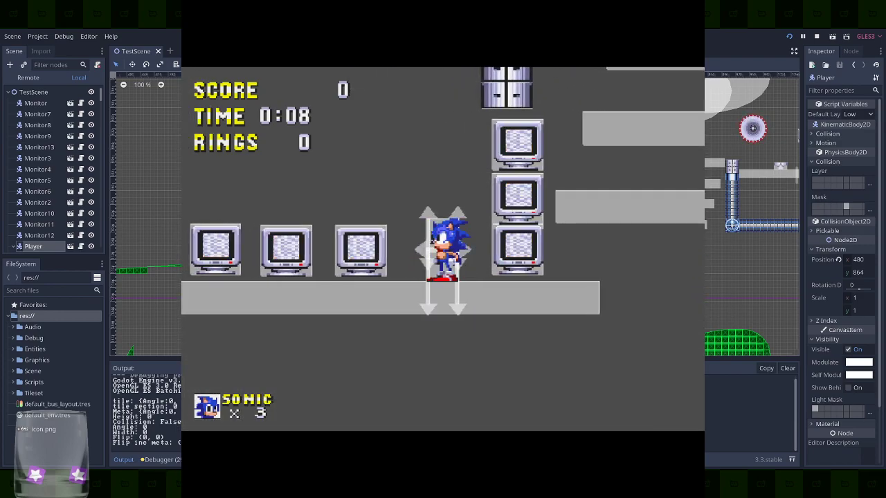
Playtest breaking the three stacked ring monitors beside the grey platform
{"action": "key", "text": "Left"}
{"action": "key", "text": "Right"}
{"action": "key", "text": "space"}
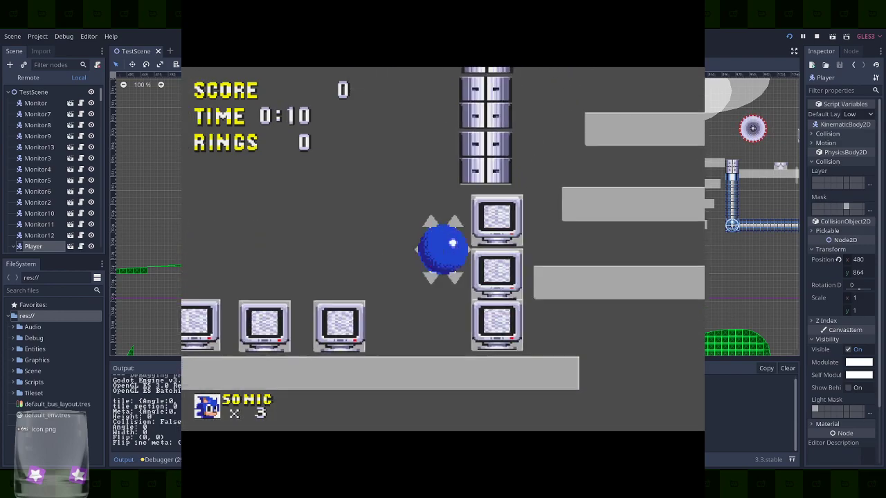
{"action": "key", "text": "Left"}
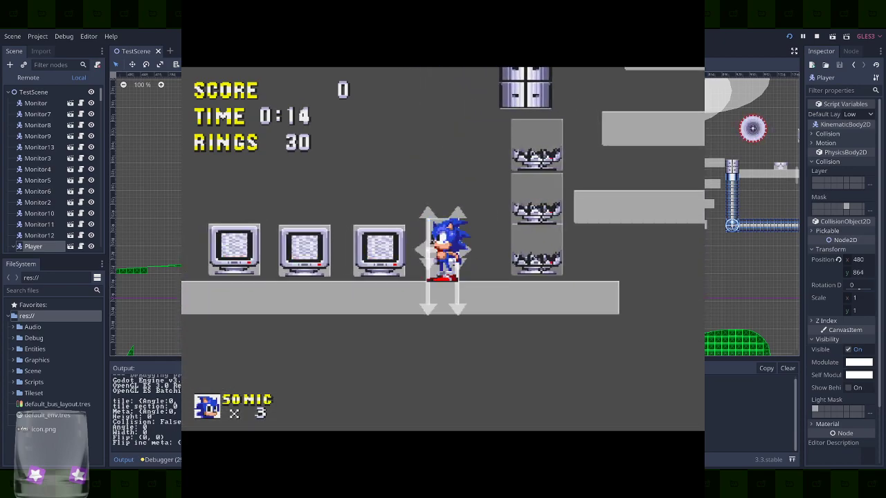
Playtest the character's jump action, and break the three shield monitors on the lower platform to try their shields
{"action": "key", "text": "space"}
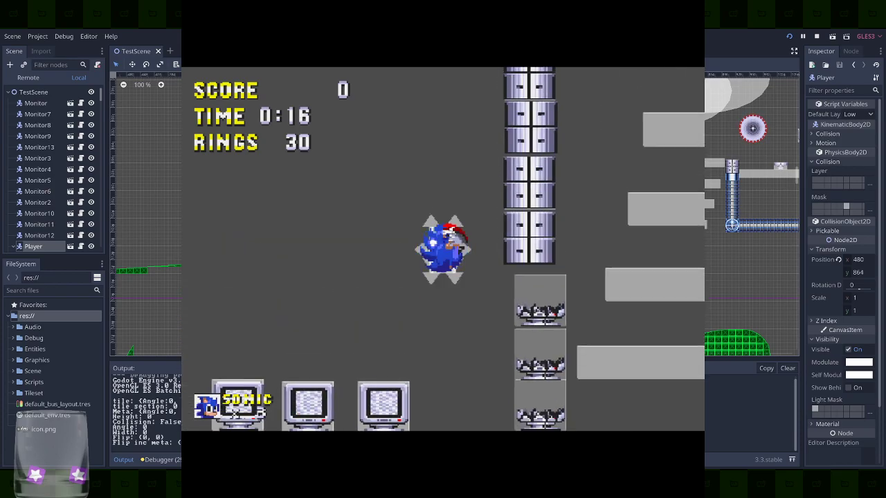
{"action": "key", "text": "Left"}
{"action": "key", "text": "space"}
{"action": "key", "text": "Right"}
{"action": "key", "text": "space"}
{"action": "key", "text": "space"}
{"action": "key", "text": "space"}
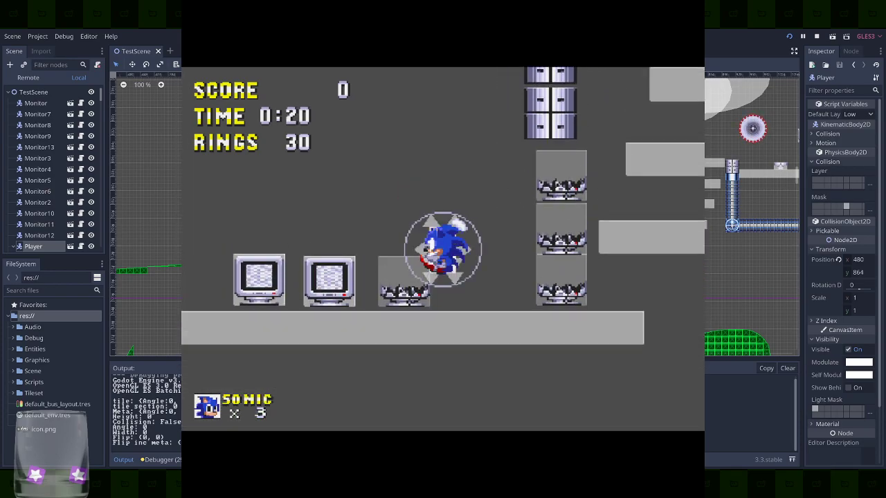
{"action": "key", "text": "space"}
{"action": "key", "text": "space"}
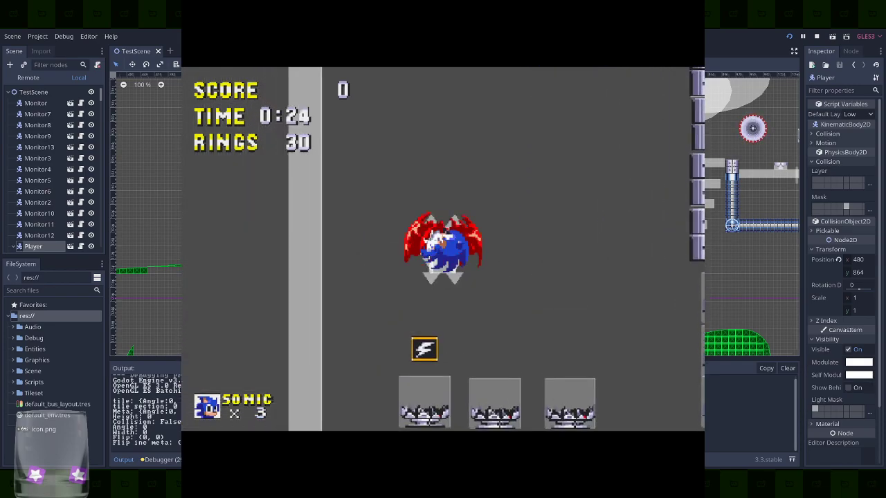
Playtest the electric shield's double jump while climbing from the lower platform to the yellow platform
{"action": "key", "text": "Right"}
{"action": "key", "text": "space"}
{"action": "key", "text": "space"}
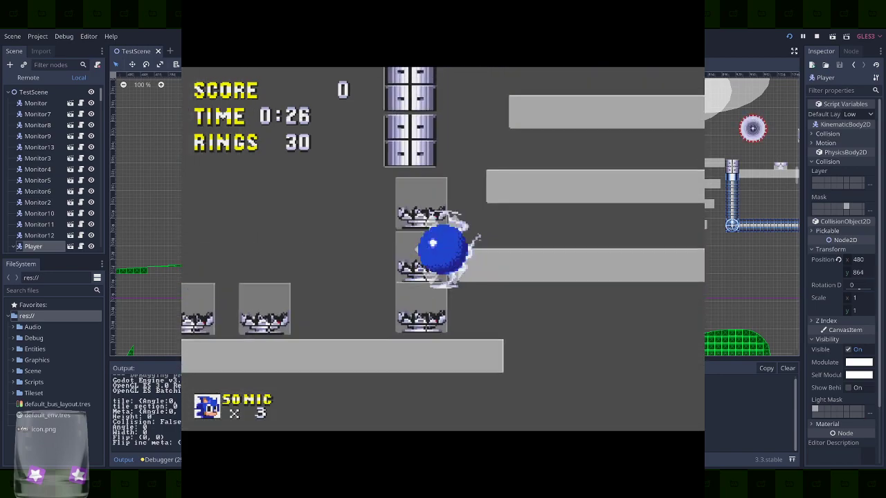
{"action": "key", "text": "space"}
{"action": "key", "text": "space"}
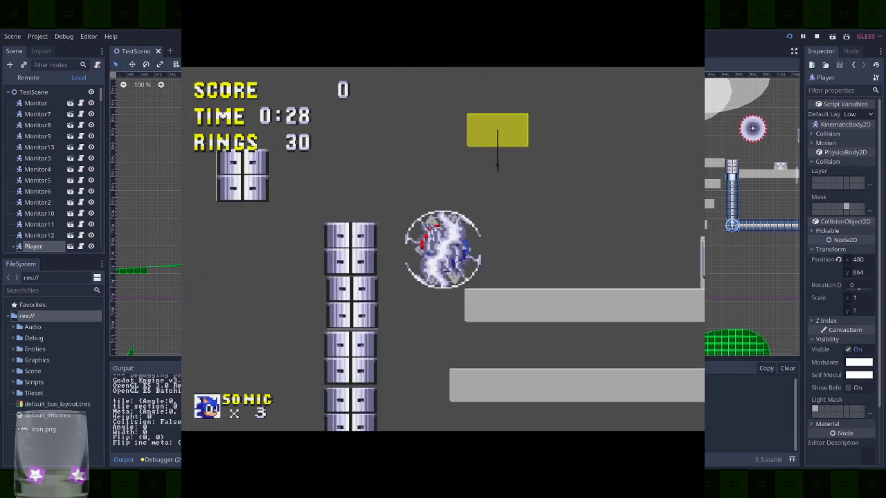
{"action": "key", "text": "space"}
{"action": "key", "text": "Right"}
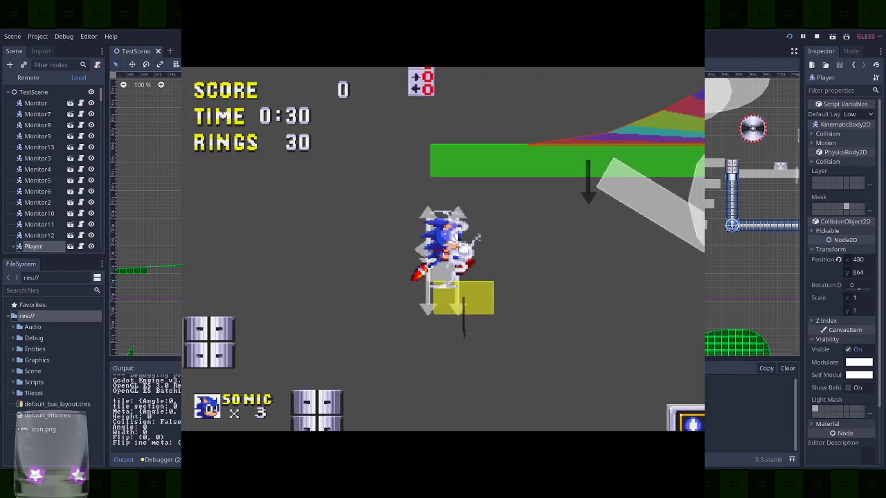
Playtest breaking the row of monitors and collecting the rings on the upper grey platform, and close the game
{"action": "key", "text": "space"}
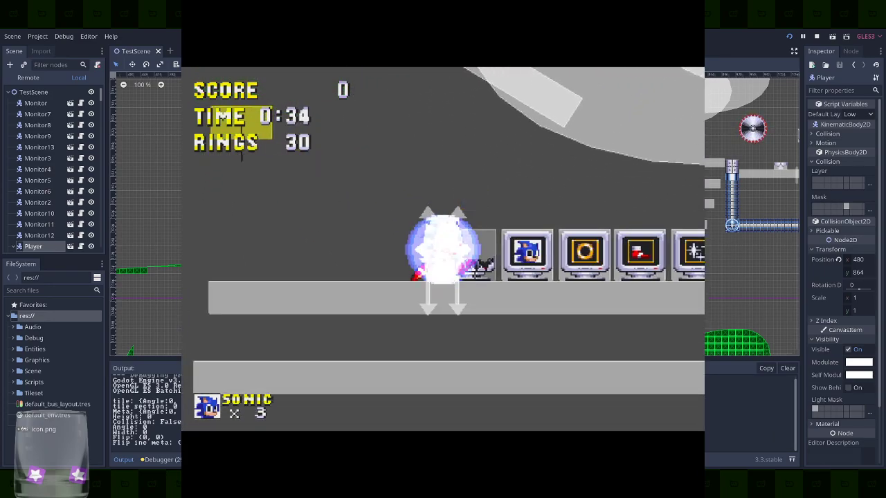
{"action": "key", "text": "space"}
{"action": "key", "text": "Right"}
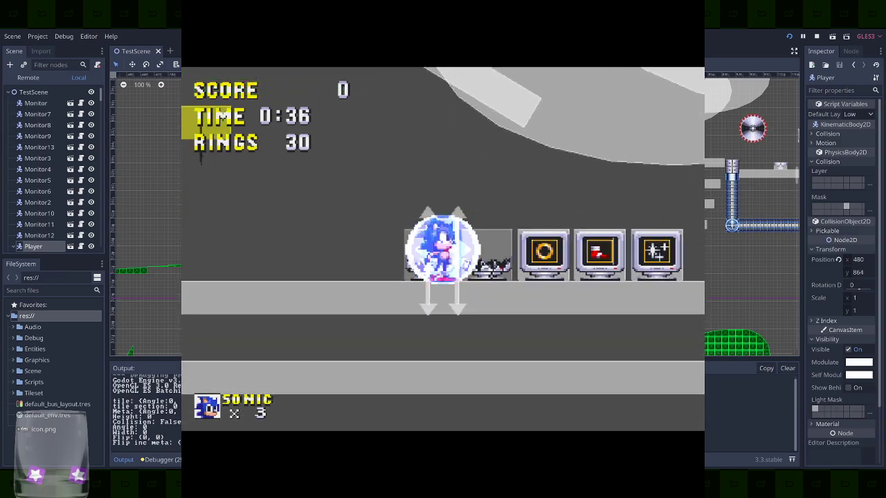
{"action": "key", "text": "space"}
{"action": "key", "text": "Right"}
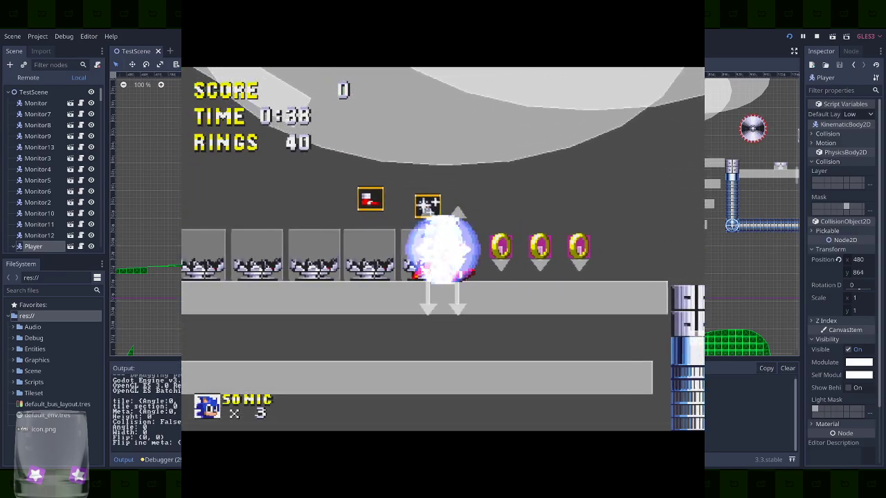
{"action": "key", "text": "Right"}
{"action": "key", "text": "space"}
{"action": "key", "text": "Right"}
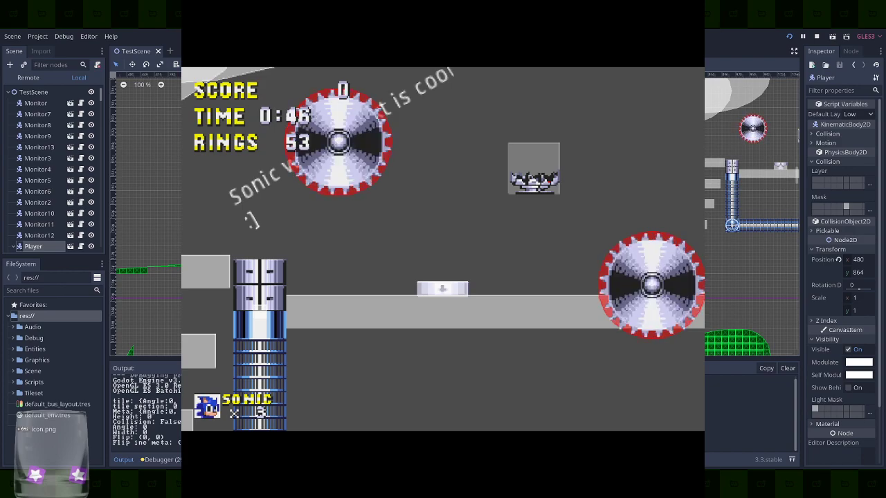
{"action": "left_click", "coordinate": [678, 2]}
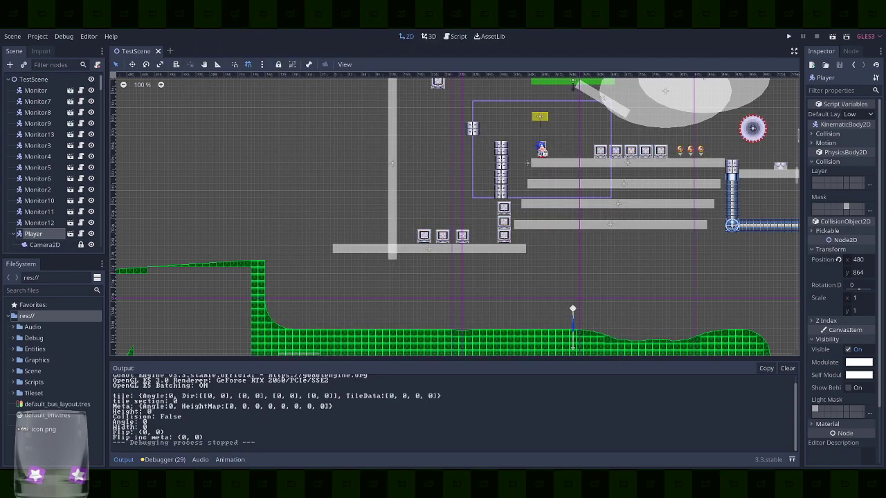
Move the Player to position (168, 1056) beside the three lower-platform monitors and widen the inspector
{"action": "middle_click_drag", "start_coordinate": [505, 229], "coordinate": [544, 278]}
{"action": "left_click_drag", "start_coordinate": [580, 199], "coordinate": [444, 284]}
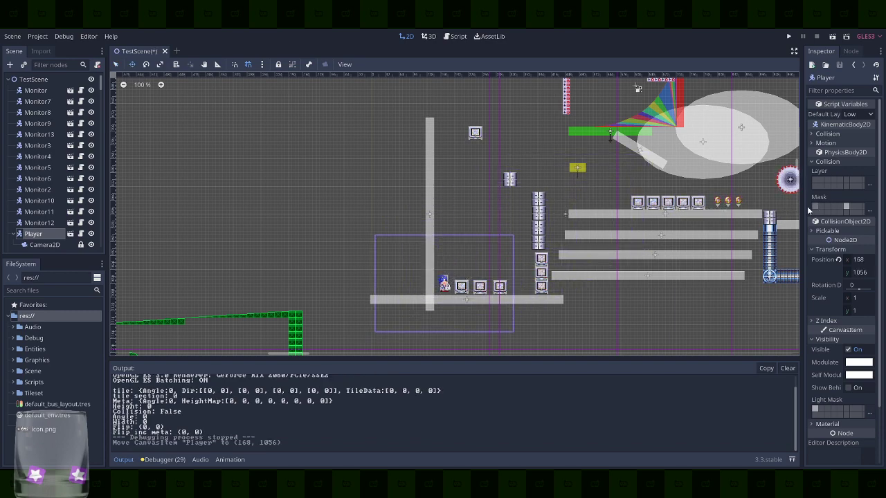
{"action": "left_click_drag", "start_coordinate": [803, 206], "coordinate": [732, 206]}
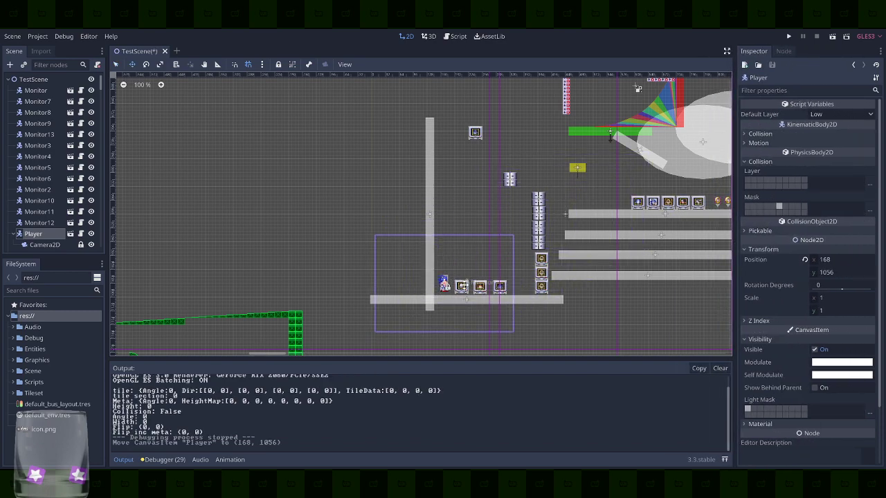
Open the Player scene and examine the Jump state's Air.gd script
{"action": "left_click", "coordinate": [461, 286]}
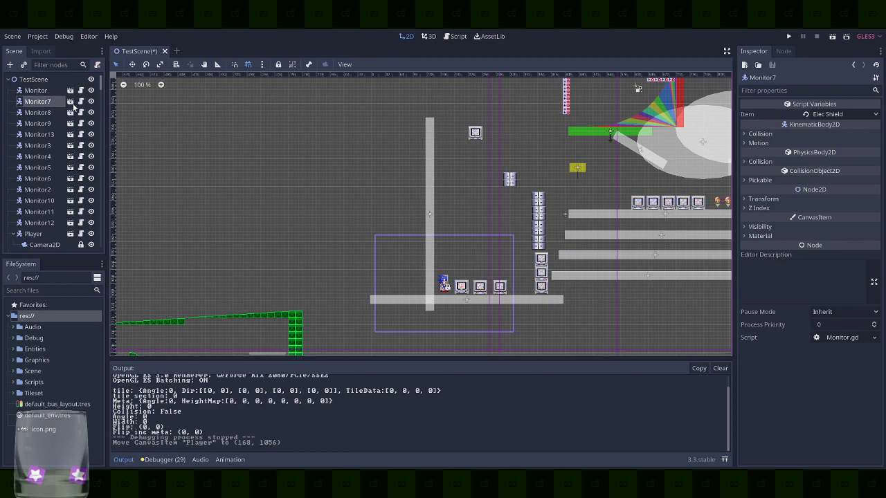
{"action": "left_click", "coordinate": [51, 236]}
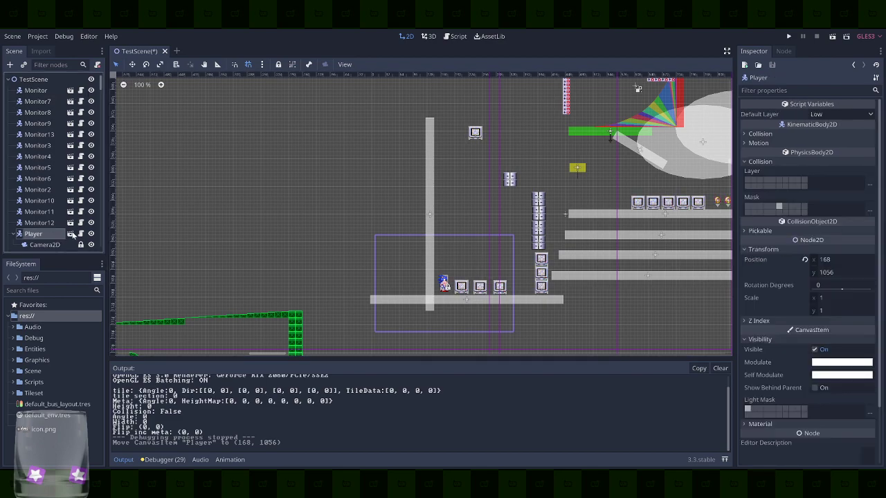
{"action": "left_click", "coordinate": [69, 234]}
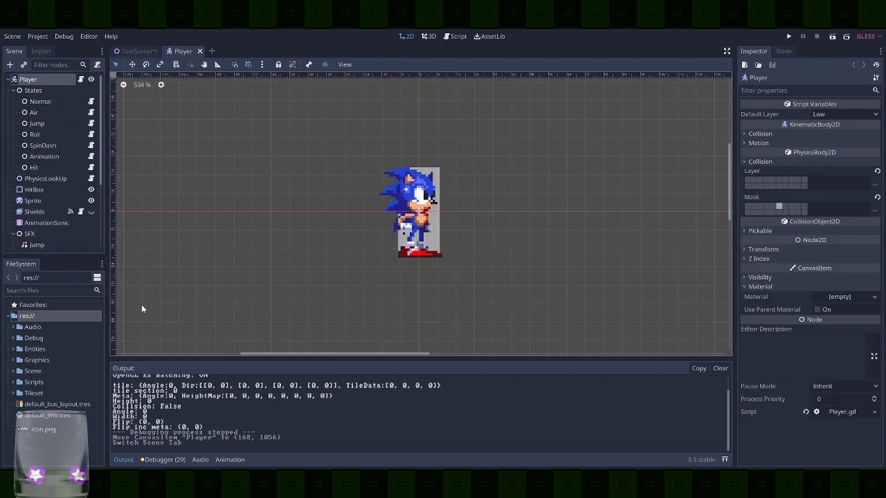
{"action": "left_click", "coordinate": [38, 124]}
{"action": "left_click", "coordinate": [91, 124]}
{"action": "scroll", "coordinate": [385, 332], "scroll_direction": "up", "scroll_amount": 2}
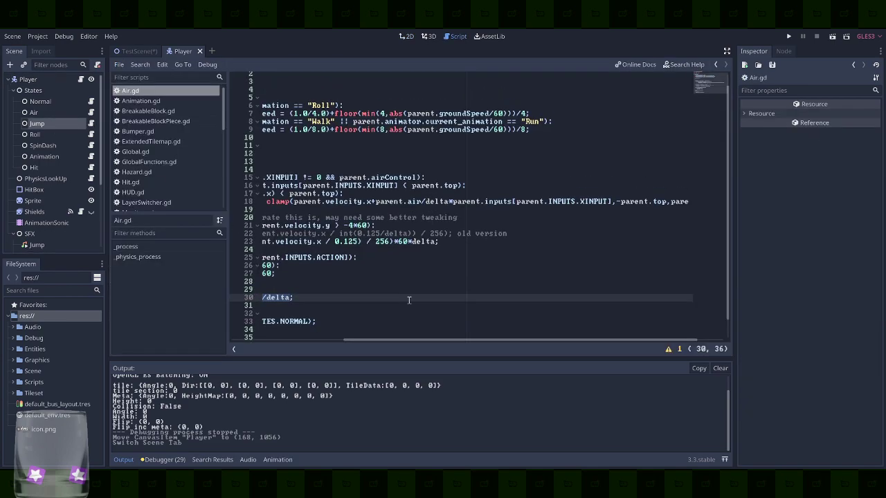
{"action": "scroll", "coordinate": [384, 253], "scroll_direction": "down", "scroll_amount": 2}
{"action": "scroll", "coordinate": [384, 254], "scroll_direction": "up", "scroll_amount": 2}
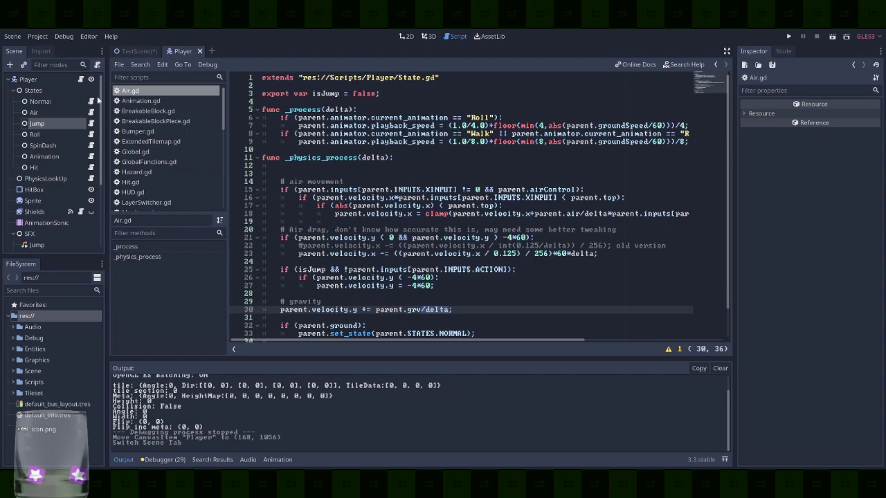
Open the Normal state's Normal.gd script and examine its input handling and the look-up condition in _process
{"action": "left_click", "coordinate": [58, 102]}
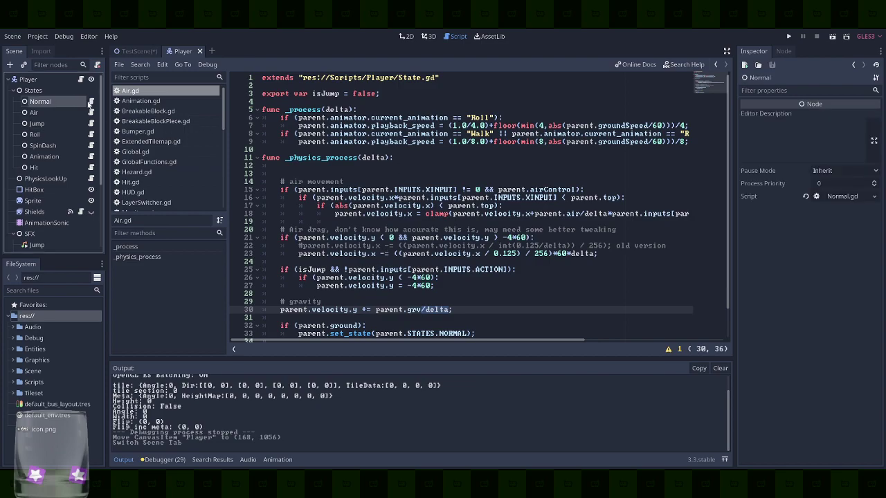
{"action": "left_click", "coordinate": [91, 102]}
{"action": "scroll", "coordinate": [415, 298], "scroll_direction": "left", "scroll_amount": 2}
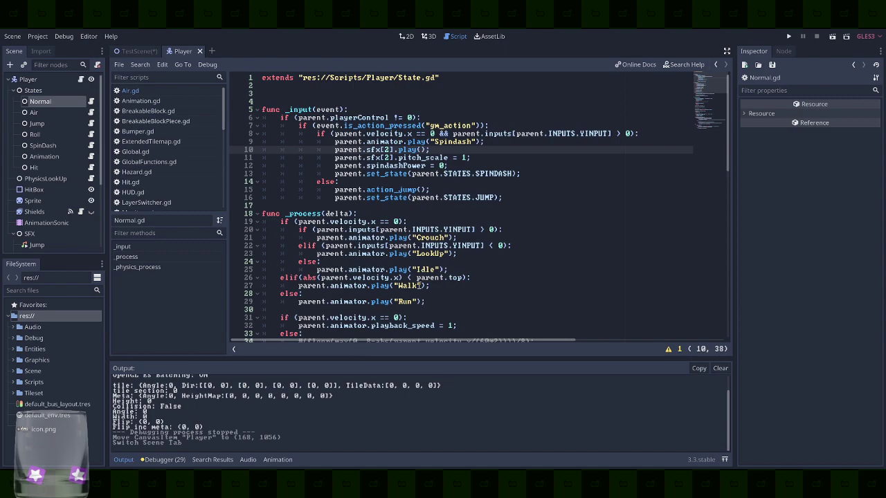
{"action": "left_click", "coordinate": [323, 245]}
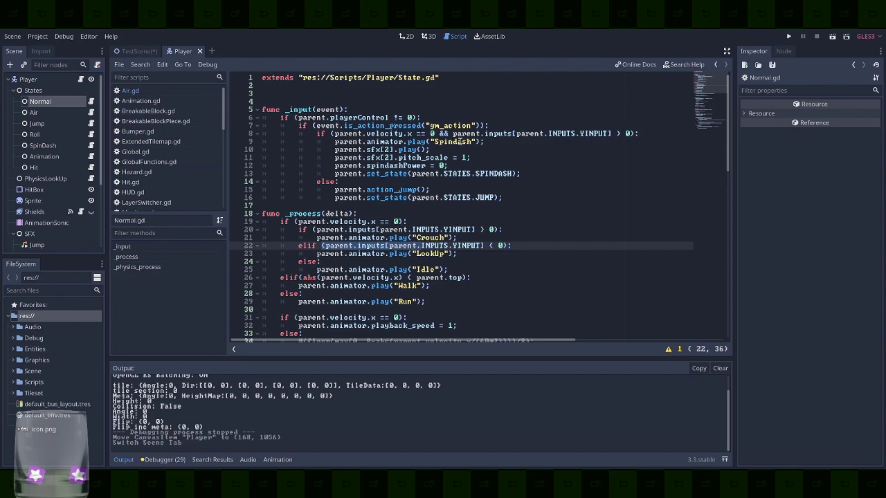
Copy the opening lines of Normal.gd's _input function, including the playerControl and gm_action conditions
{"action": "left_click_drag", "start_coordinate": [499, 124], "coordinate": [339, 102]}
{"action": "key", "text": "ctrl+c"}
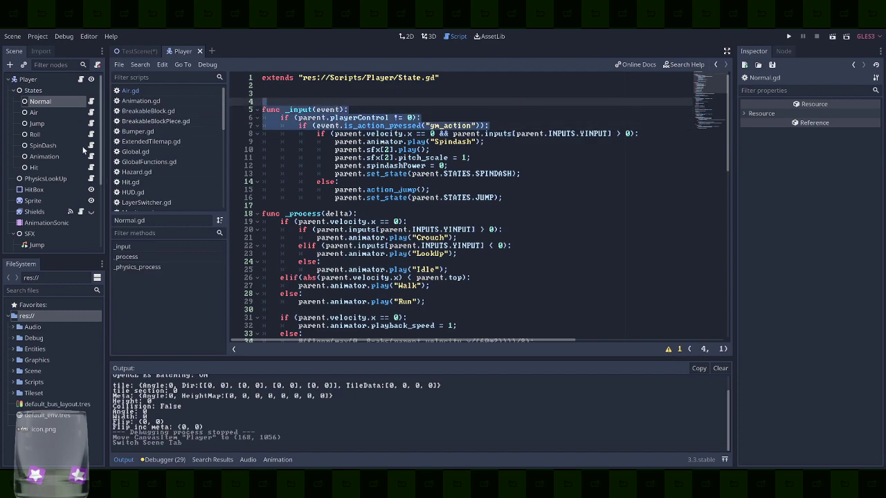
{"action": "scroll", "coordinate": [542, 223], "scroll_direction": "down", "scroll_amount": 13}
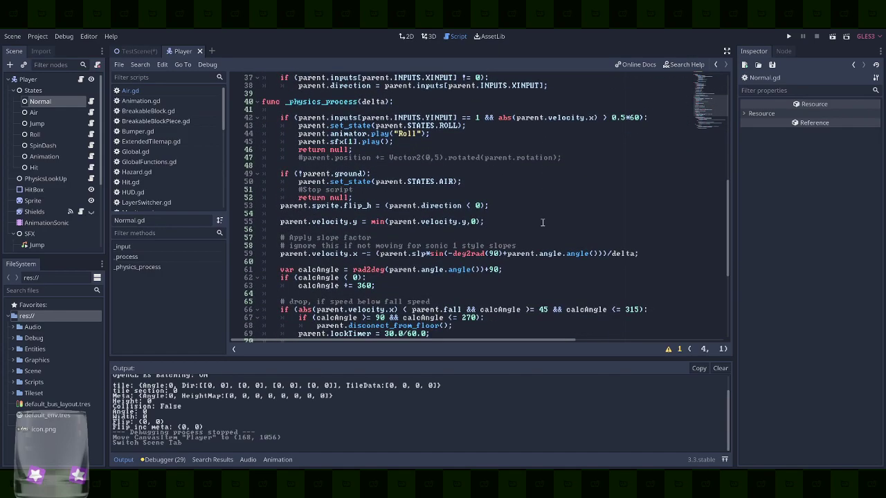
{"action": "scroll", "coordinate": [542, 225], "scroll_direction": "down", "scroll_amount": 1}
{"action": "scroll", "coordinate": [542, 223], "scroll_direction": "up", "scroll_amount": 5}
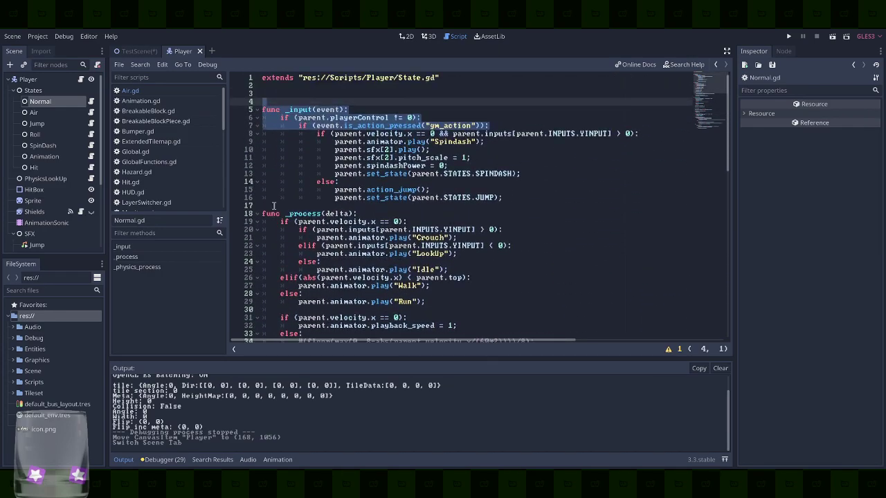
Open the Air.gd script, remove the blank line at the start of _physics_process, and paste the copied _input lines above _process
{"action": "left_click", "coordinate": [91, 127]}
{"action": "left_click", "coordinate": [477, 175]}
{"action": "key", "text": "BackSpace"}
{"action": "key", "text": "BackSpace"}
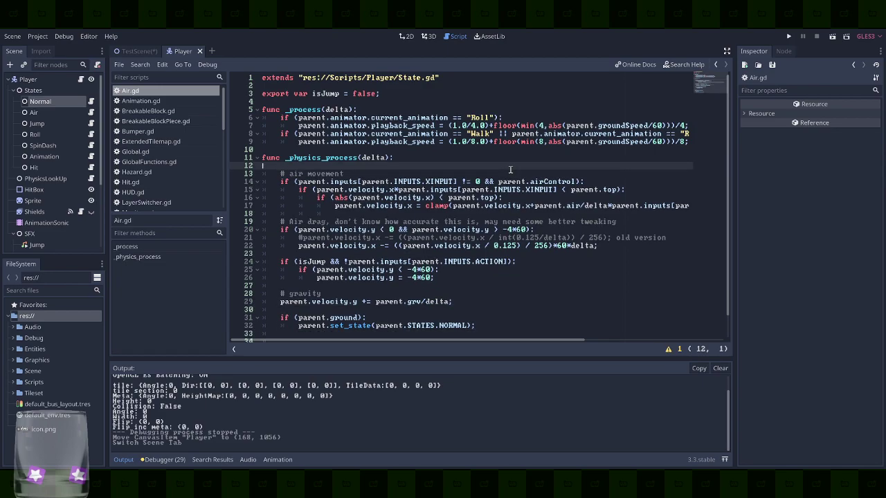
{"action": "key", "text": "alt+Up"}
{"action": "key", "text": "alt+Up"}
{"action": "key", "text": "alt+Up"}
{"action": "key", "text": "alt+Up"}
{"action": "key", "text": "alt+Up"}
{"action": "key", "text": "alt+Up"}
{"action": "key", "text": "alt+Up"}
{"action": "key", "text": "Return"}
{"action": "key", "text": "Return"}
{"action": "key", "text": "Up"}
{"action": "key", "text": "Up"}
{"action": "key", "text": "ctrl+v"}
Add the comment "# Jump actions" directly above the _input function in Air.gd
{"action": "key", "text": "Up"}
{"action": "key", "text": "Up"}
{"action": "key", "text": "Up"}
{"action": "key", "text": "Down"}
{"action": "key", "text": "Up"}
{"action": "type", "text": "#"}
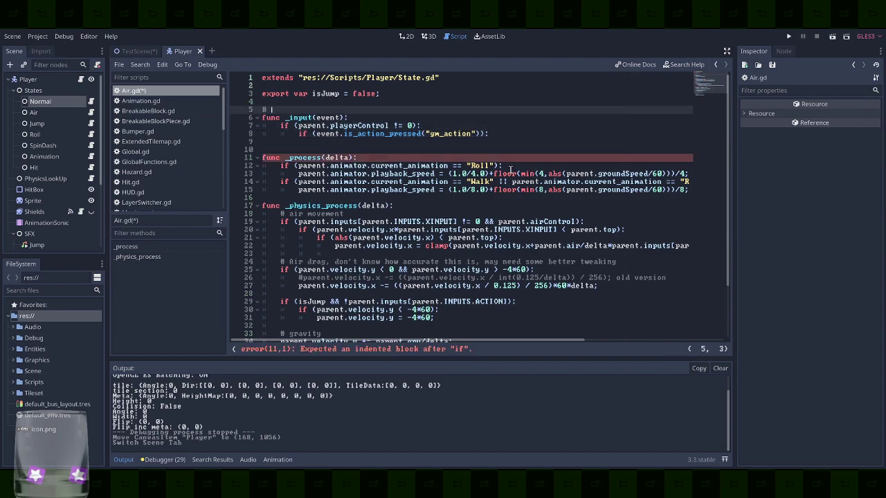
{"action": "type", "text": " jump actions"}
{"action": "key", "text": "Left"}
{"action": "key", "text": "Left"}
{"action": "key", "text": "Left"}
{"action": "key", "text": "BackSpace"}
{"action": "type", "text": "J"}
{"action": "key", "text": "Down"}
{"action": "key", "text": "End"}
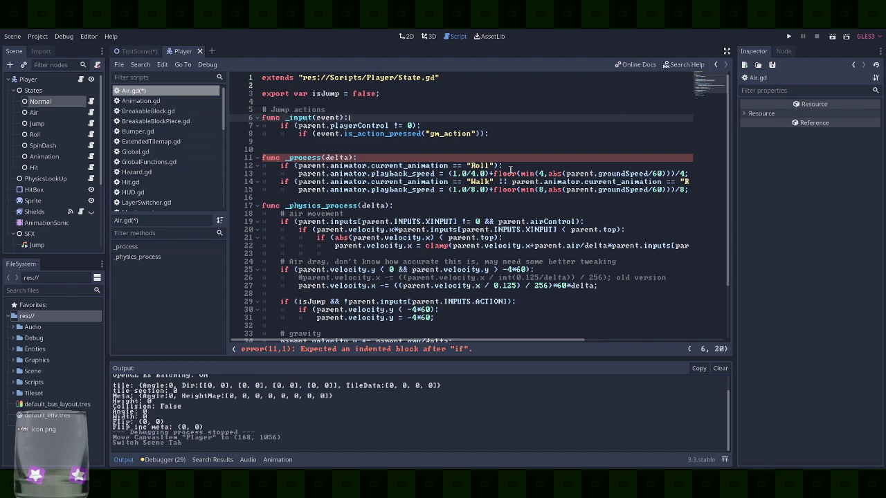
Add print("ACTION") inside the gm_action condition in Air.gd and save the script
{"action": "key", "text": "Down"}
{"action": "key", "text": "Down"}
{"action": "key", "text": "End"}
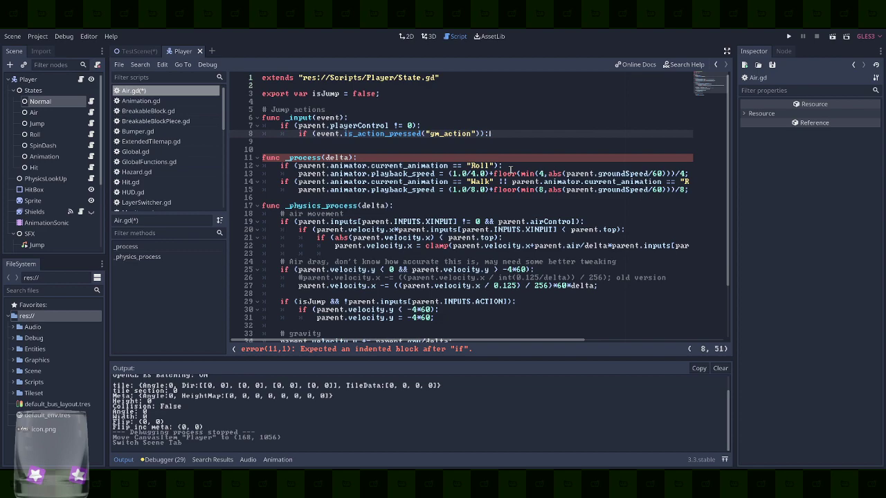
{"action": "key", "text": "Down"}
{"action": "key", "text": "Tab"}
{"action": "key", "text": "Tab"}
{"action": "key", "text": "Tab"}
{"action": "type", "text": "print(\"AC"}
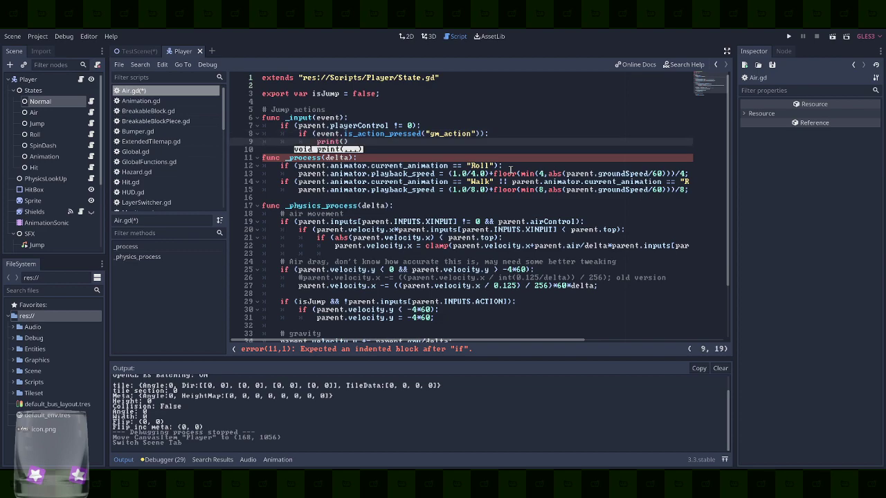
{"action": "type", "text": "TION"}
{"action": "key", "text": "ctrl+s"}
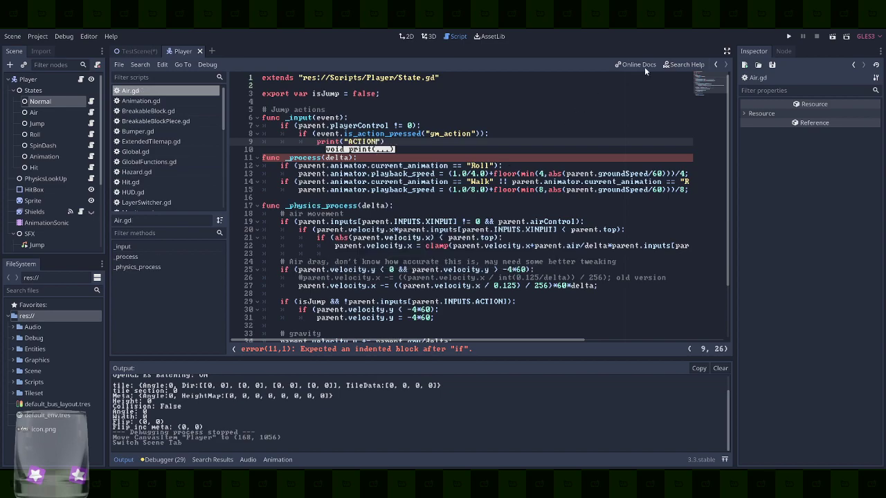
Run the game and make Sonic jump repeatedly, triggering the action input in mid-air to test the debug print
{"action": "left_click", "coordinate": [789, 36]}
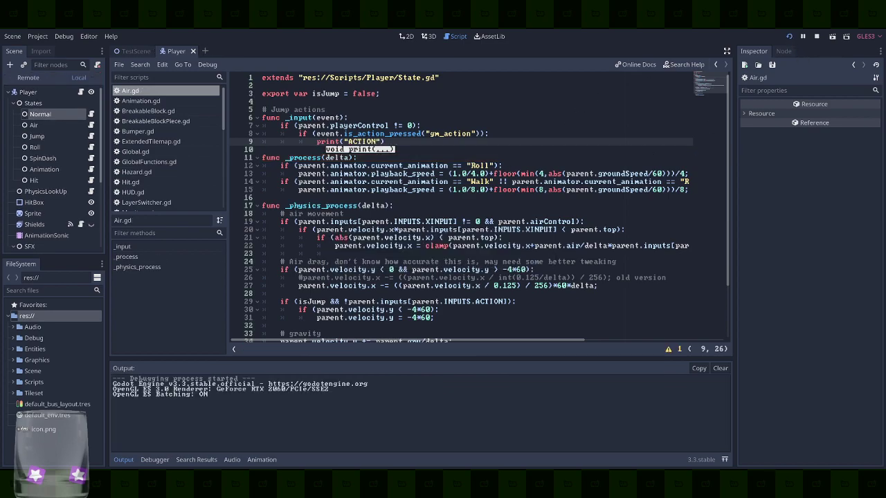
{"action": "key", "text": "space"}
{"action": "key", "text": "space"}
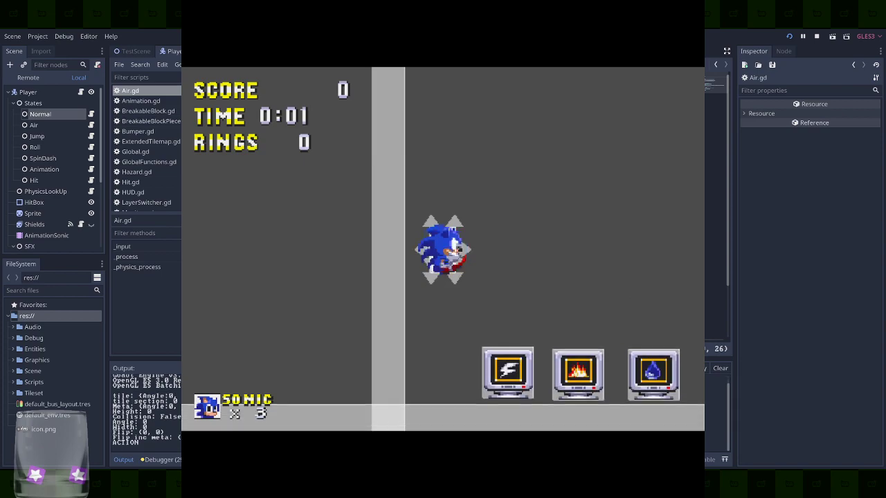
{"action": "key", "text": "space"}
{"action": "key", "text": "space"}
{"action": "key", "text": "space"}
{"action": "key", "text": "space"}
{"action": "key", "text": "space"}
{"action": "key", "text": "space"}
{"action": "key", "text": "space"}
{"action": "key", "text": "space"}
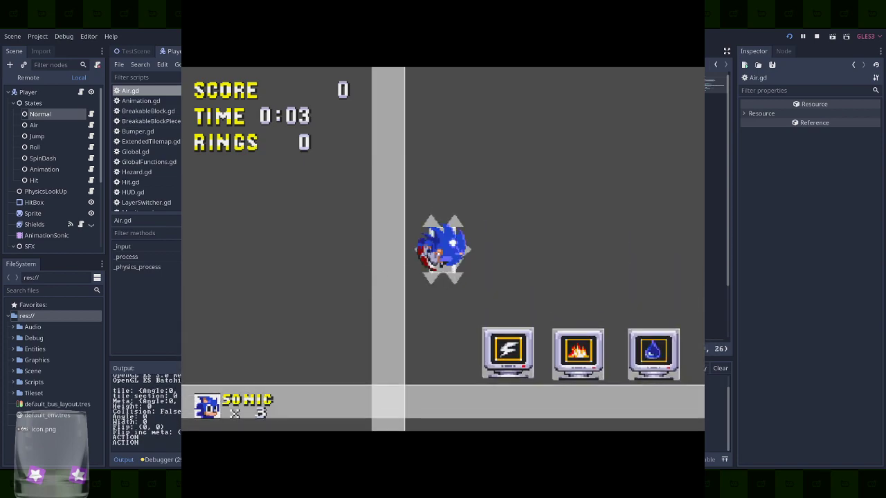
{"action": "key", "text": "space"}
{"action": "key", "text": "space"}
{"action": "key", "text": "space"}
{"action": "key", "text": "space"}
{"action": "key", "text": "space"}
{"action": "key", "text": "space"}
{"action": "key", "text": "space"}
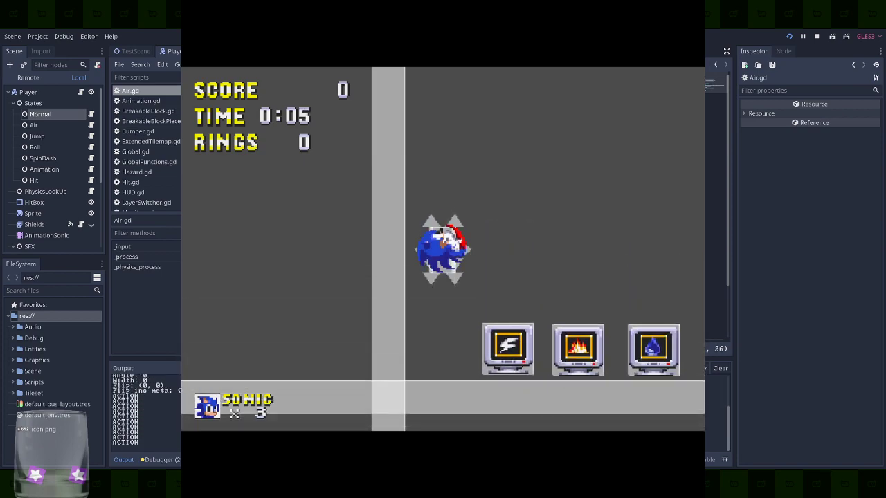
Playtest jumping onto the fire shield monitor to break it, and close the game
{"action": "key", "text": "Right"}
{"action": "key", "text": "space"}
{"action": "key", "text": "Left"}
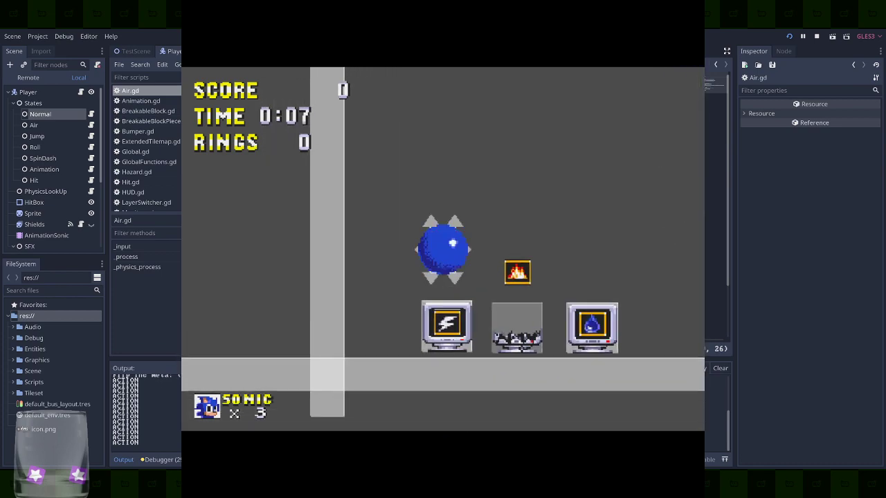
{"action": "key", "text": "Right"}
{"action": "left_click", "coordinate": [693, 2]}
{"action": "left_click", "coordinate": [450, 129]}
{"action": "left_click", "coordinate": [457, 154]}
Open Player.gd and locate the SHIELDS enum and the shield variable among the declarations
{"action": "left_click", "coordinate": [81, 80]}
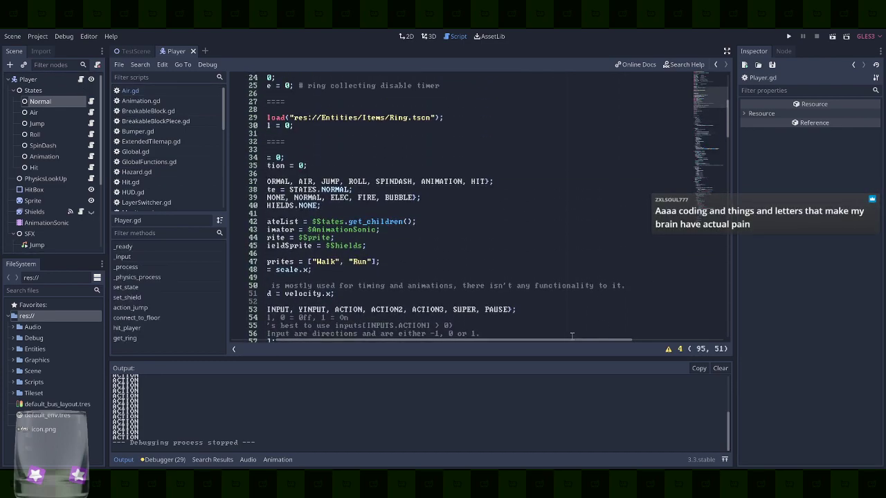
{"action": "left_click_drag", "start_coordinate": [567, 340], "coordinate": [526, 340]}
{"action": "scroll", "coordinate": [478, 264], "scroll_direction": "up", "scroll_amount": 6}
{"action": "scroll", "coordinate": [478, 263], "scroll_direction": "down", "scroll_amount": 1}
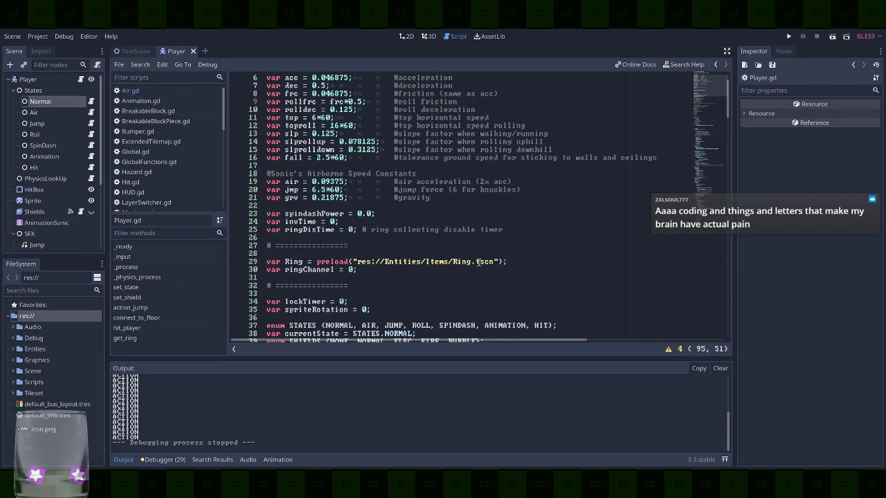
{"action": "scroll", "coordinate": [447, 154], "scroll_direction": "down", "scroll_amount": 5}
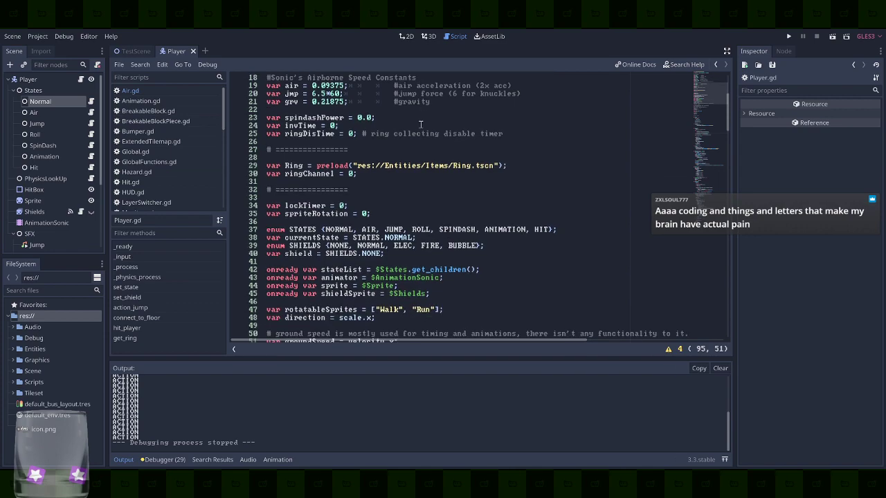
{"action": "scroll", "coordinate": [408, 149], "scroll_direction": "down", "scroll_amount": 1}
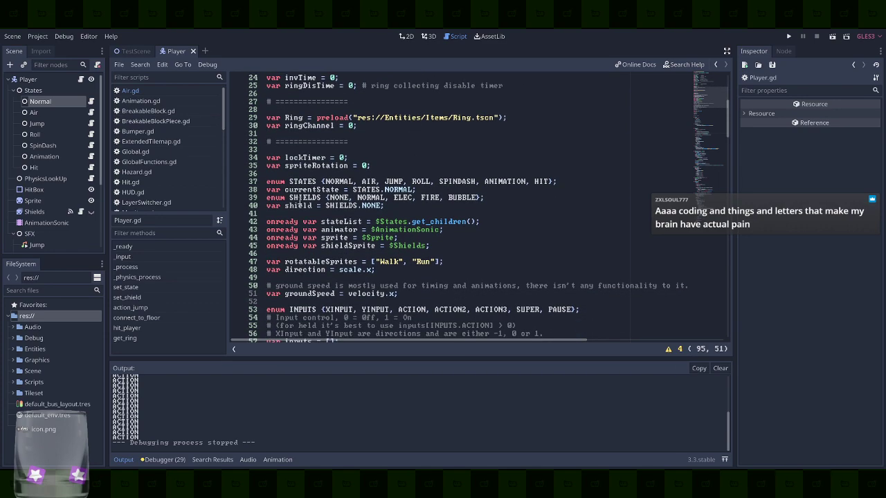
{"action": "double_click", "coordinate": [299, 205]}
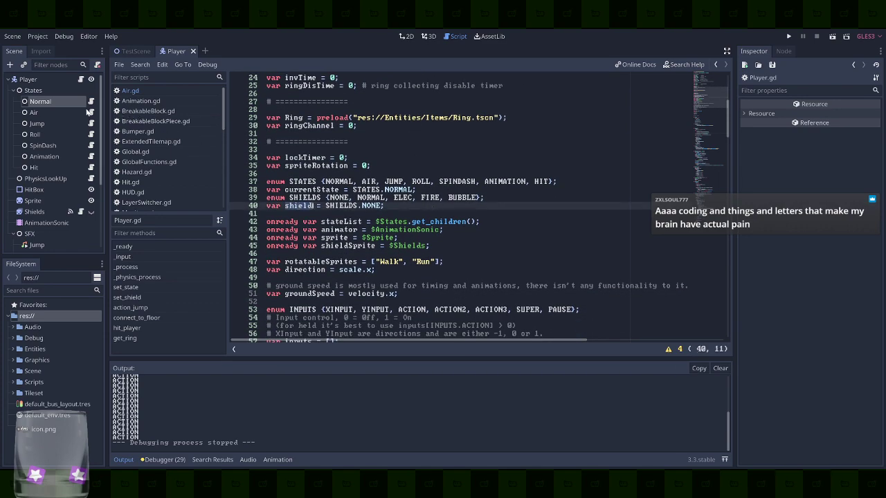
Replace the ACTION print in Air.gd with the statement "match (parent.shield):" and start an indented line below it
{"action": "left_click", "coordinate": [91, 113]}
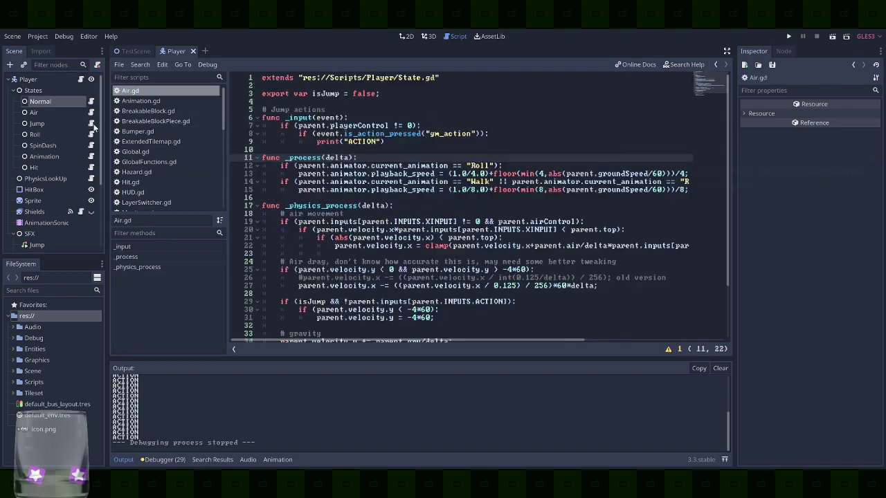
{"action": "left_click", "coordinate": [522, 139]}
{"action": "key", "text": "shift+Home"}
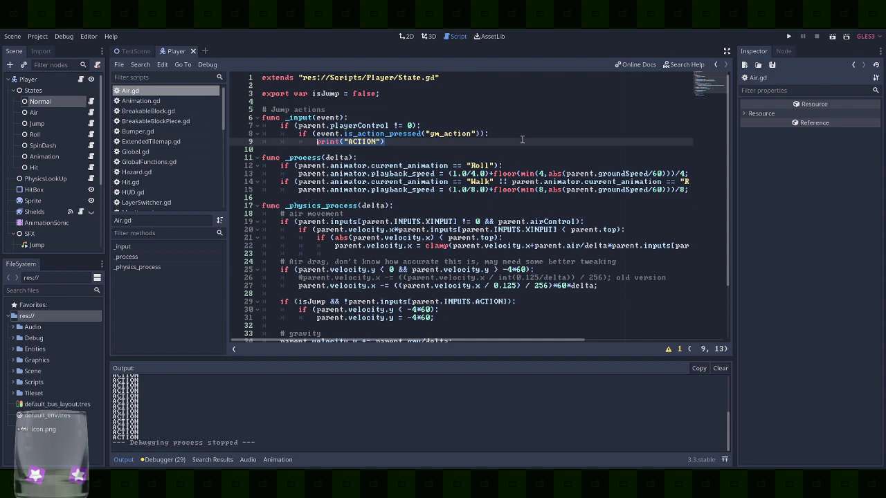
{"action": "type", "text": "match"}
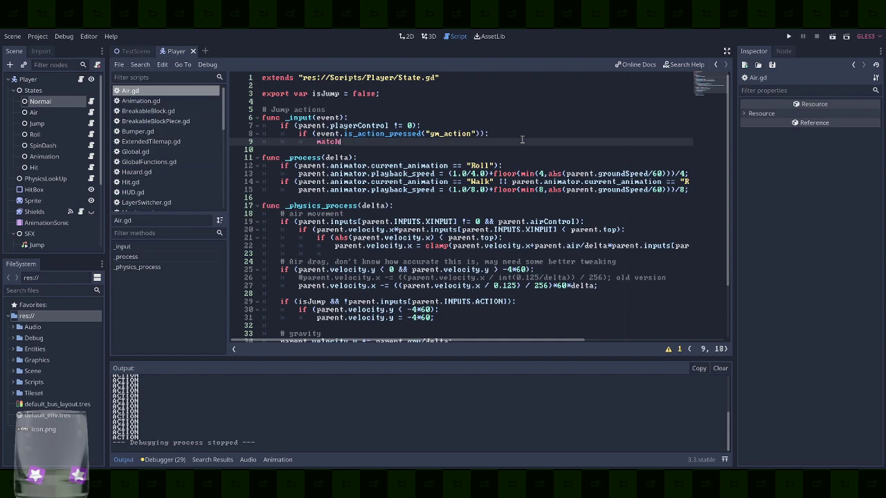
{"action": "type", "text": " (shield"}
{"action": "key", "text": "ctrl+BackSpace"}
{"action": "type", "text": "parent."}
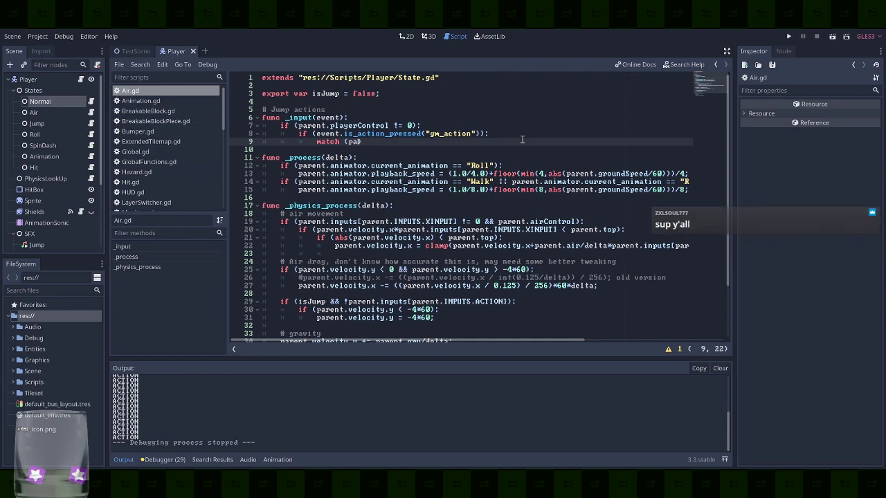
{"action": "type", "text": "shield"}
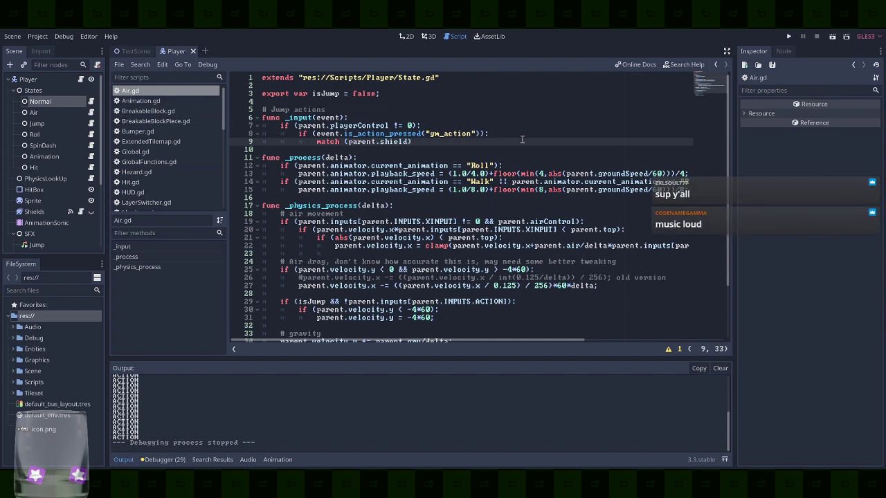
{"action": "type", "text": ")"}
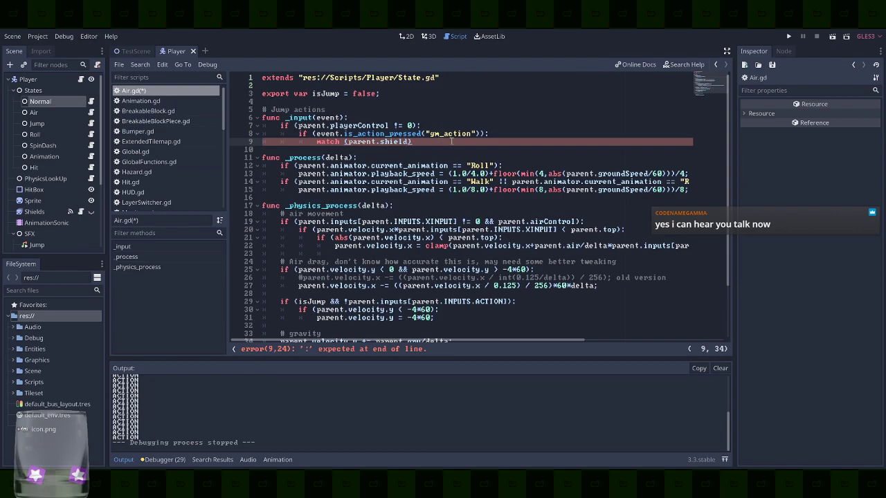
{"action": "type", "text": ":"}
{"action": "key", "text": "Return"}
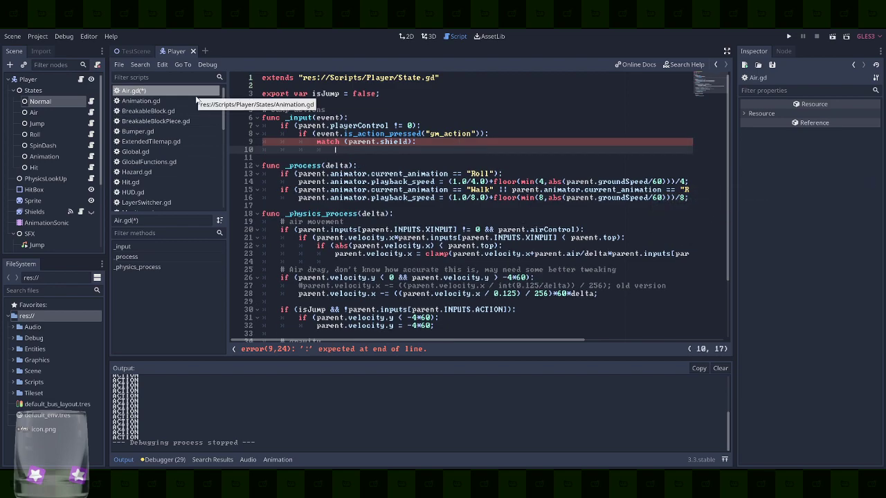
Add the pattern branch "parent.SHIELDS.ELEC:" under the shield match, checking the enum names in Player.gd
{"action": "type", "text": "p"}
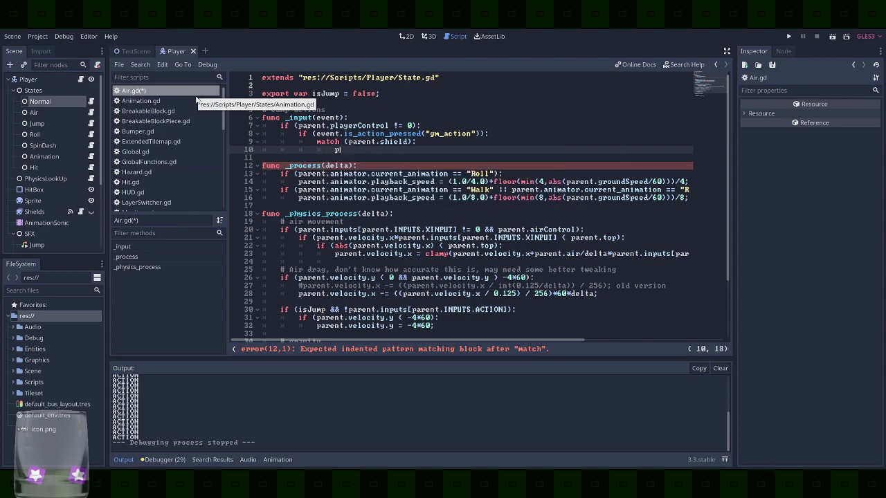
{"action": "type", "text": "arent.SHIL"}
{"action": "type", "text": "L"}
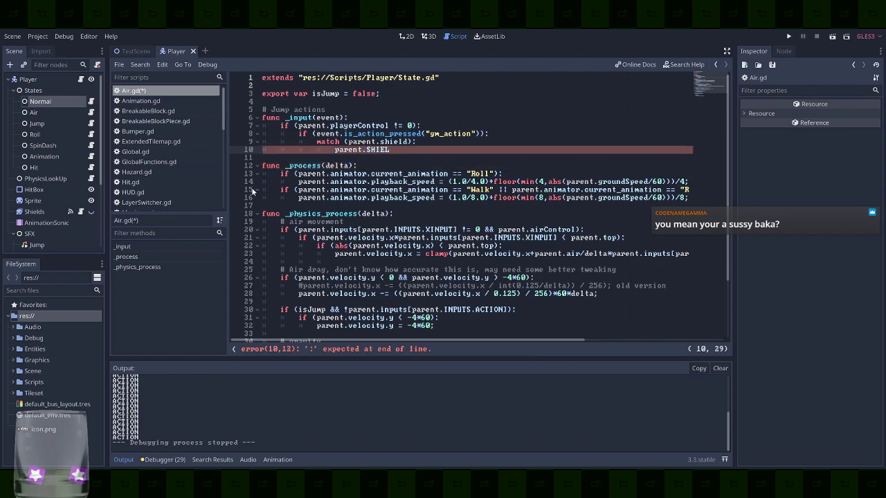
{"action": "left_click", "coordinate": [80, 79]}
{"action": "scroll", "coordinate": [452, 184], "scroll_direction": "up", "scroll_amount": 2}
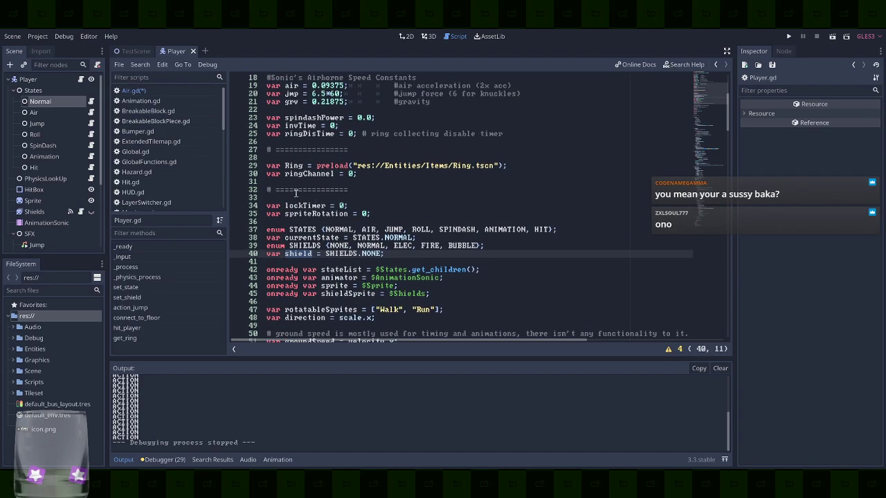
{"action": "left_click", "coordinate": [322, 246]}
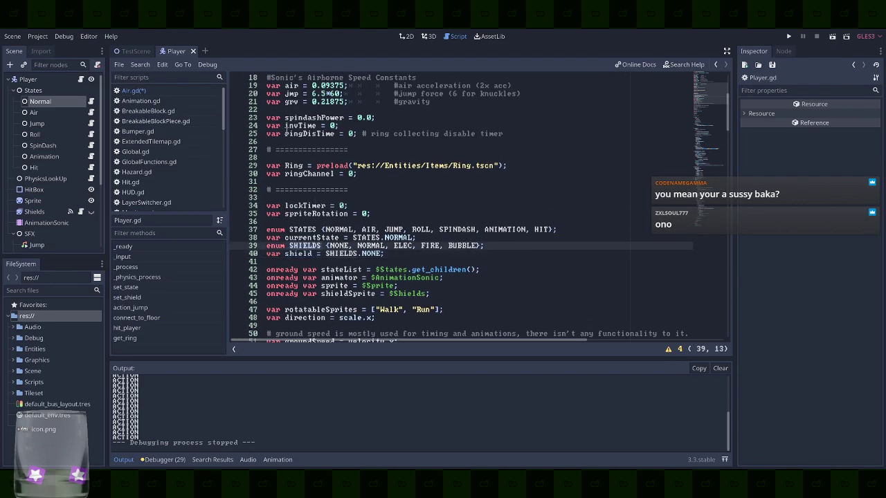
{"action": "left_click", "coordinate": [91, 124]}
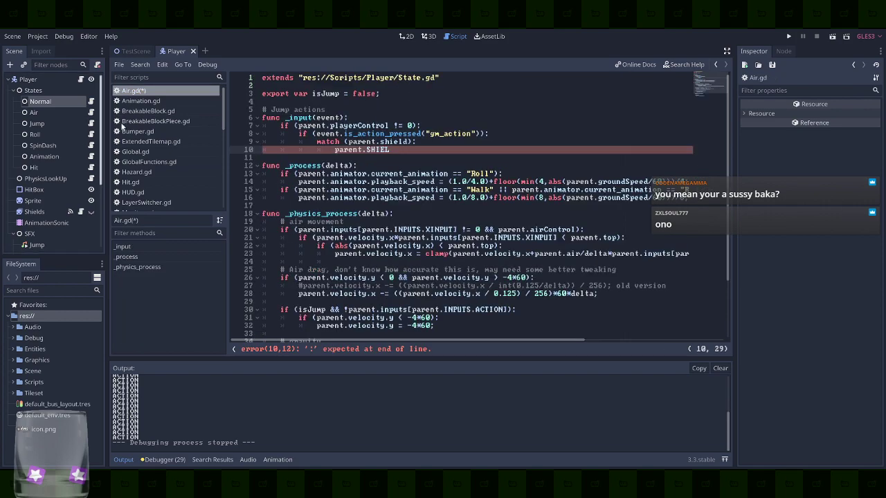
{"action": "type", "text": "DS.ELECT"}
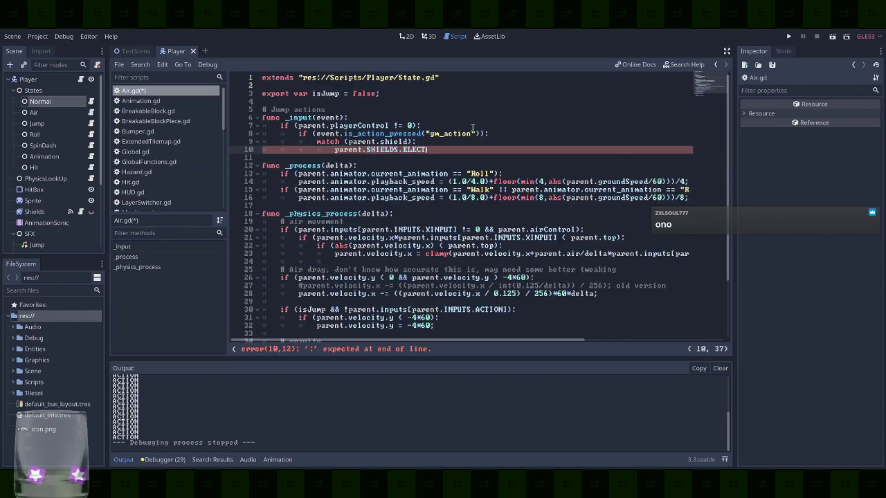
{"action": "key", "text": "BackSpace"}
{"action": "key", "text": "BackSpace"}
{"action": "type", "text": ":"}
{"action": "key", "text": "Return"}
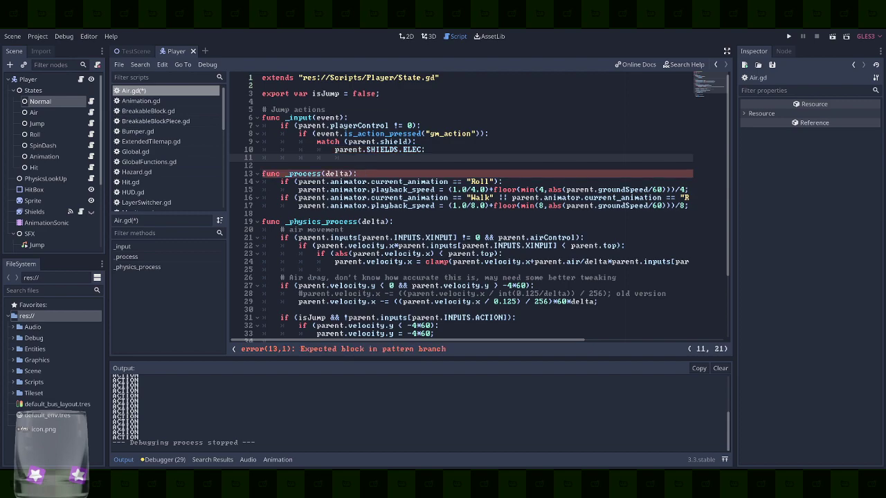
Fill the ELEC branch in Air.gd with "parent.velocity.y = -100;" and save the script
{"action": "type", "text": "velo"}
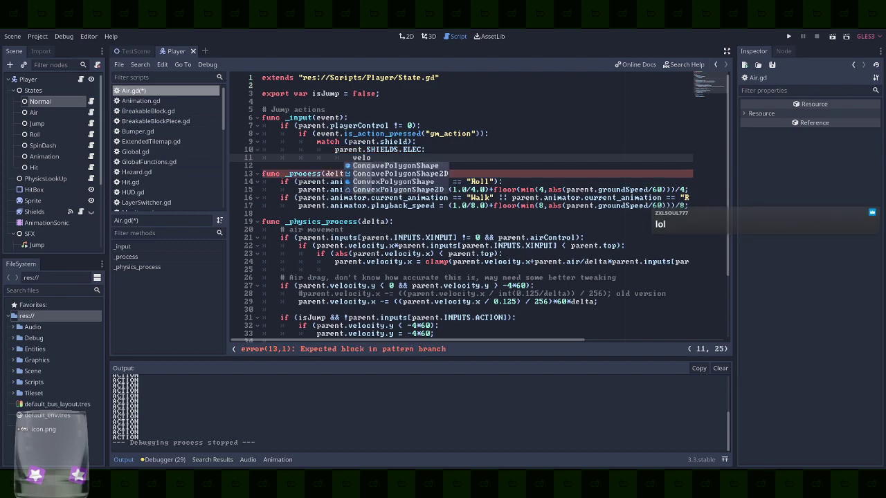
{"action": "key", "text": "BackSpace"}
{"action": "key", "text": "BackSpace"}
{"action": "key", "text": "BackSpace"}
{"action": "key", "text": "BackSpace"}
{"action": "type", "text": "parent.vel"}
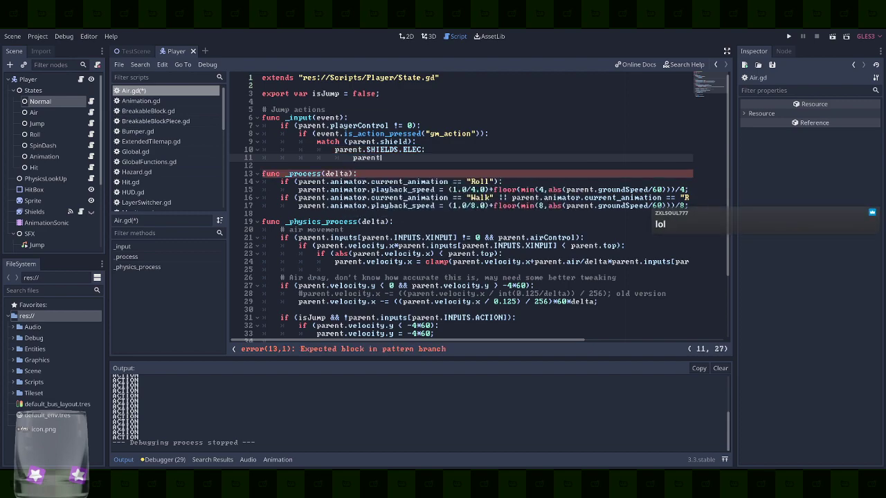
{"action": "type", "text": "ocity.y = -100;"}
{"action": "key", "text": "ctrl+s"}
Run the game, break the electric shield monitor by jumping on it, and test the mid-air action with the shield
{"action": "key", "text": "F5"}
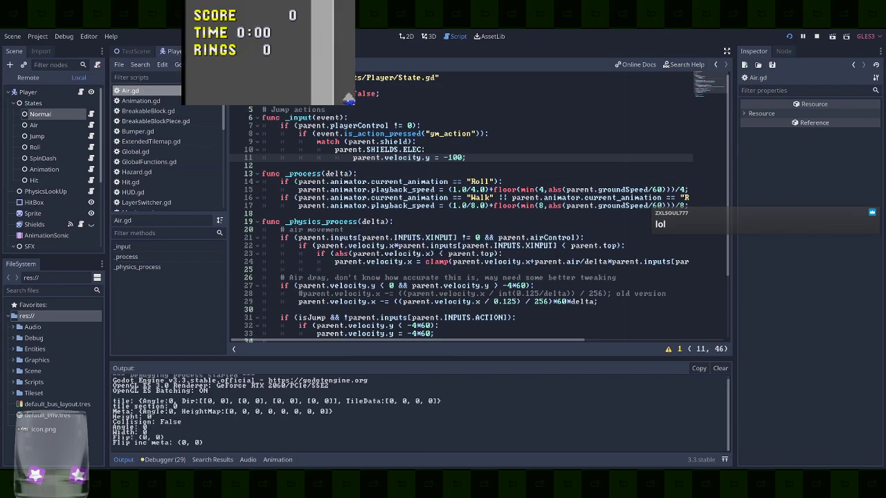
{"action": "key", "text": "space"}
{"action": "key", "text": "Right"}
{"action": "key", "text": "space"}
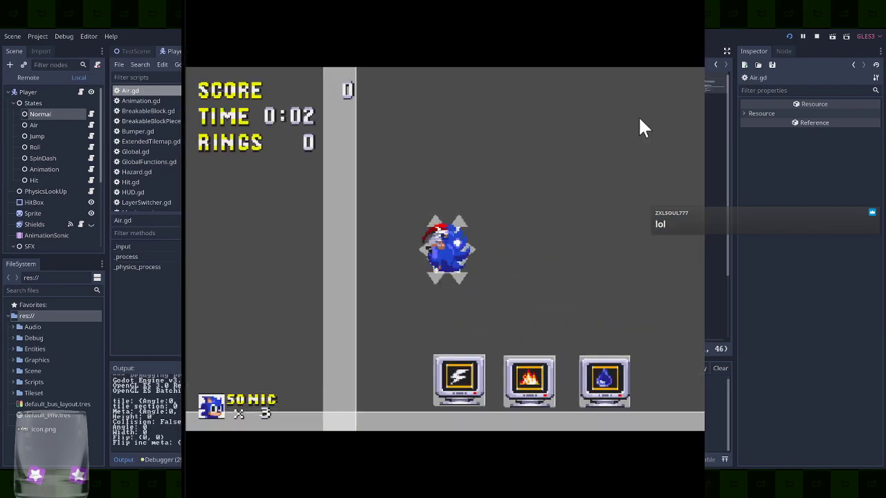
{"action": "key", "text": "space"}
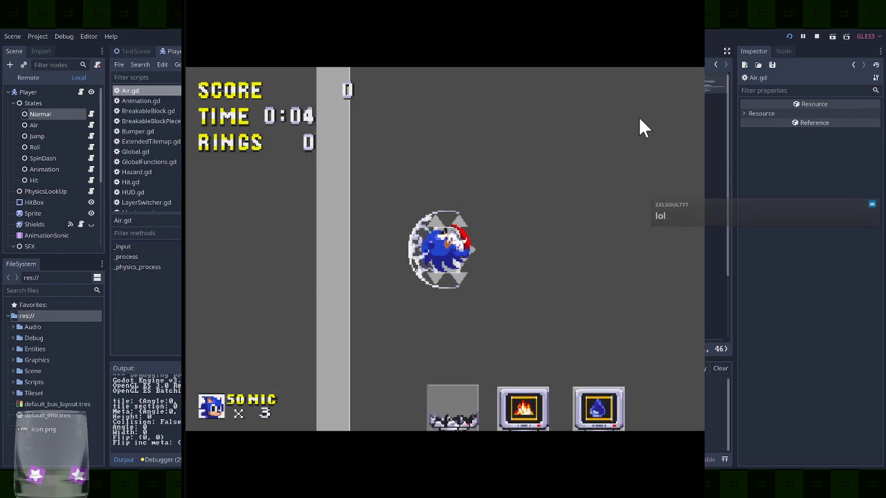
{"action": "key", "text": "space"}
{"action": "key", "text": "space"}
{"action": "key", "text": "space"}
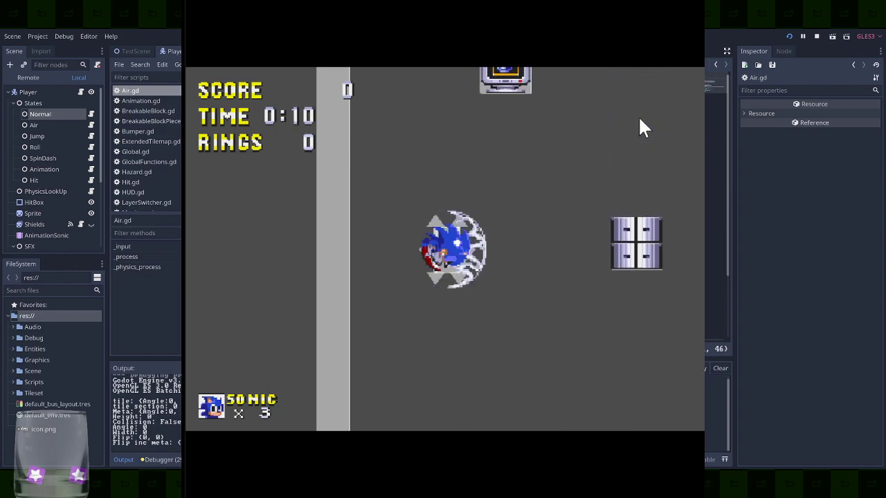
Playtest repeated mid-air electric boosts while moving both ways around the breakable blocks, and close the game
{"action": "key", "text": "Right"}
{"action": "key", "text": "space"}
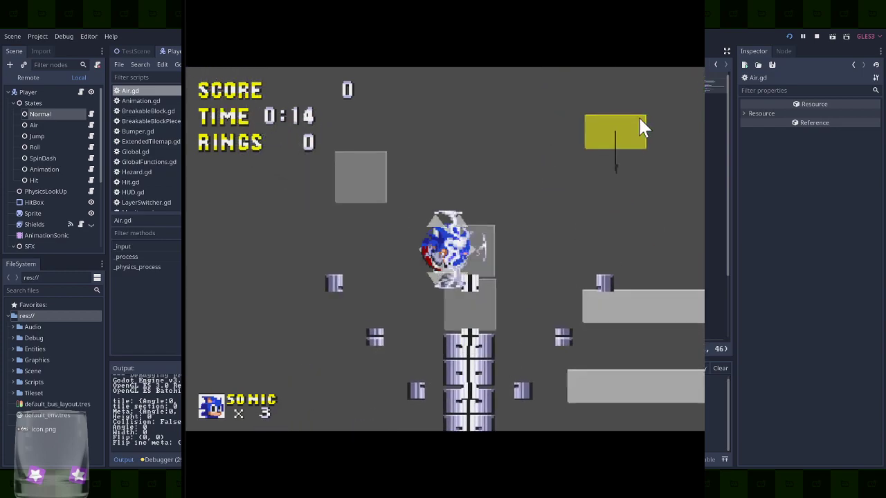
{"action": "key", "text": "Left"}
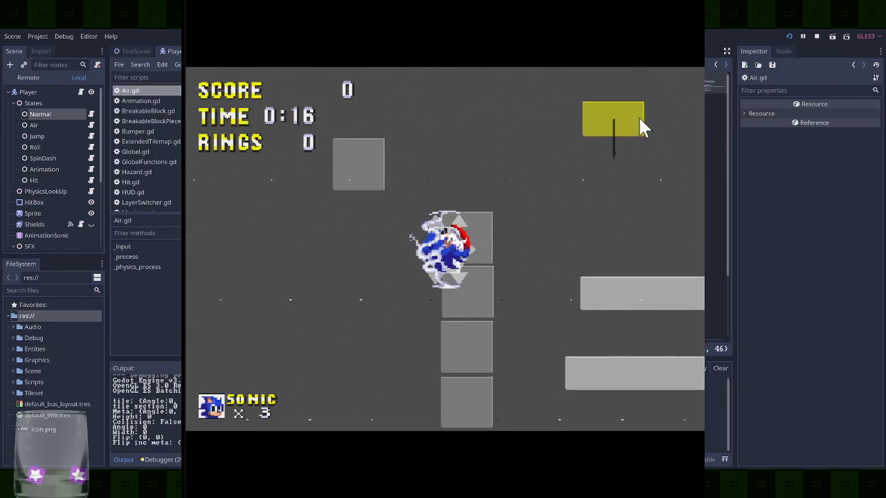
{"action": "key", "text": "space"}
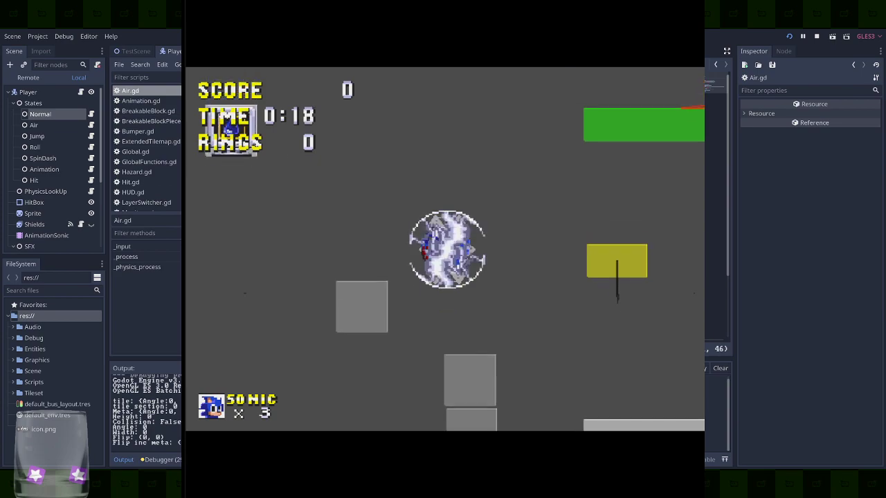
{"action": "key", "text": "Right"}
{"action": "key", "text": "Left"}
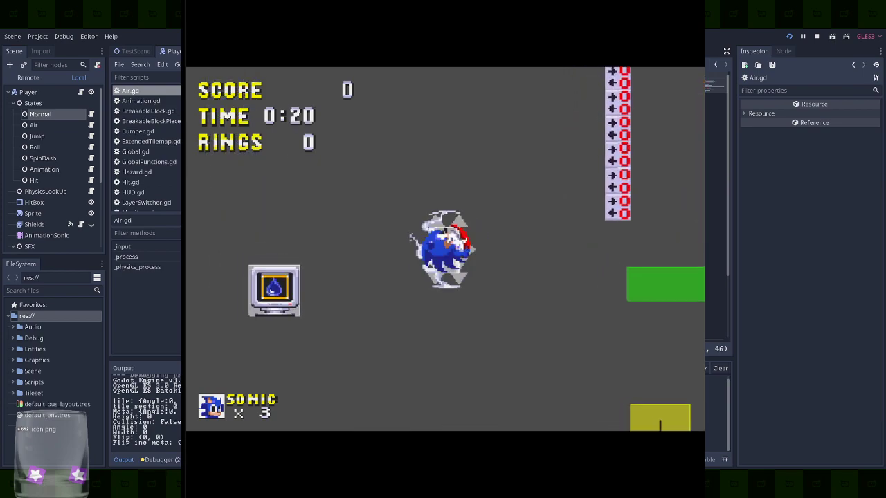
{"action": "key", "text": "Right"}
{"action": "key", "text": "Right"}
{"action": "key", "text": "Left"}
{"action": "key", "text": "space"}
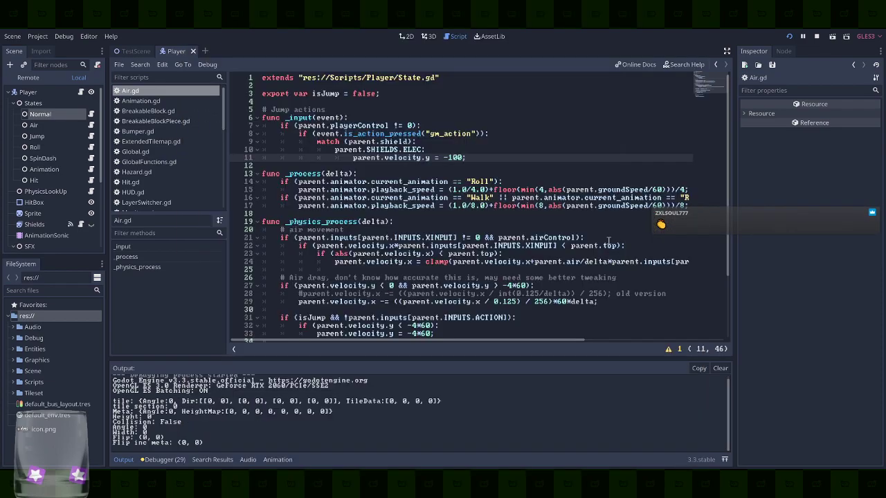
{"action": "left_click", "coordinate": [676, 6]}
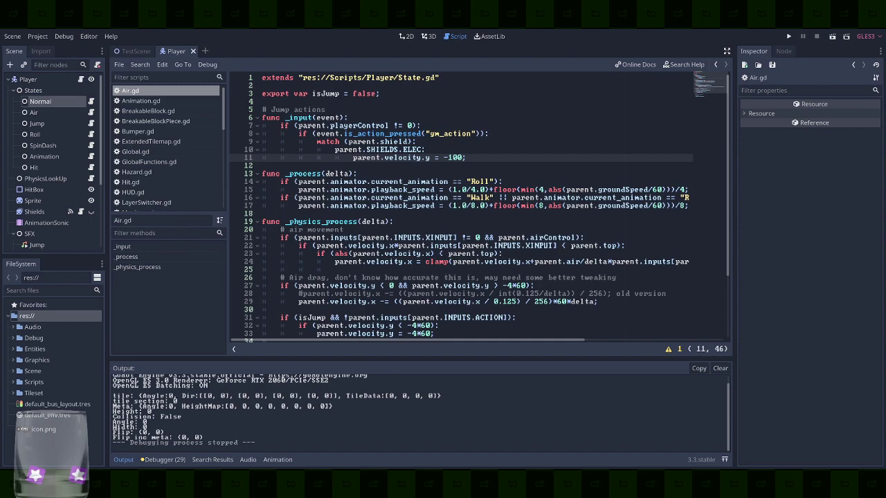
Change the ELEC branch's vertical velocity to -5.5*Global.originalFPS
{"action": "key", "text": "Left"}
{"action": "key", "text": "Left"}
{"action": "key", "text": "Left"}
{"action": "key", "text": "Left"}
{"action": "type", "text": "5.5"}
{"action": "type", "text": "*60"}
{"action": "key", "text": "BackSpace"}
{"action": "key", "text": "BackSpace"}
{"action": "type", "text": "Gl"}
{"action": "type", "text": "obal.FP"}
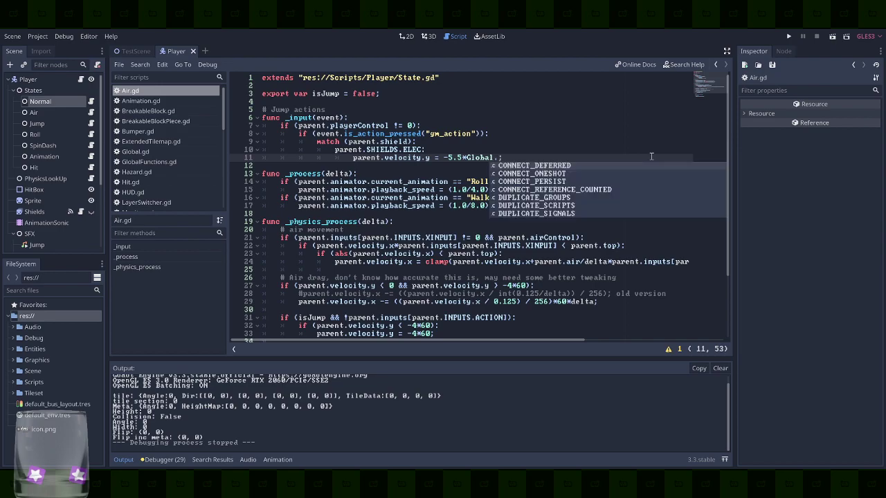
{"action": "key", "text": "BackSpace"}
{"action": "key", "text": "BackSpace"}
{"action": "type", "text": "O"}
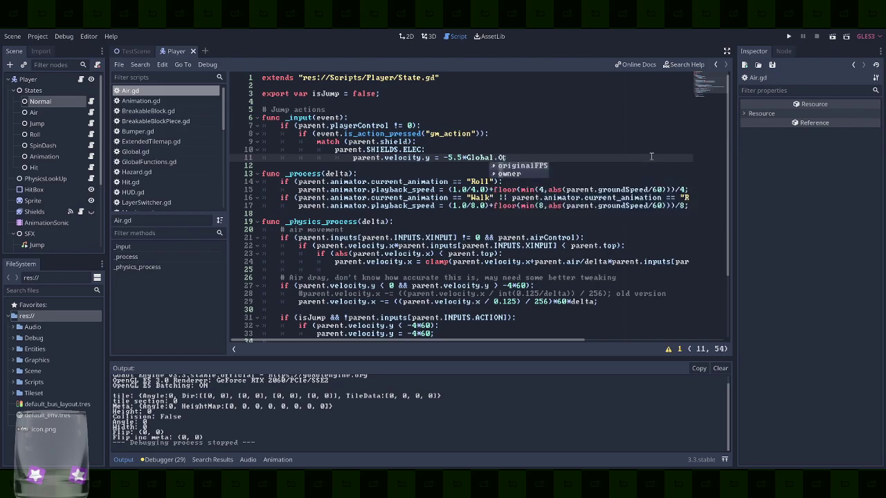
{"action": "key", "text": "Return"}
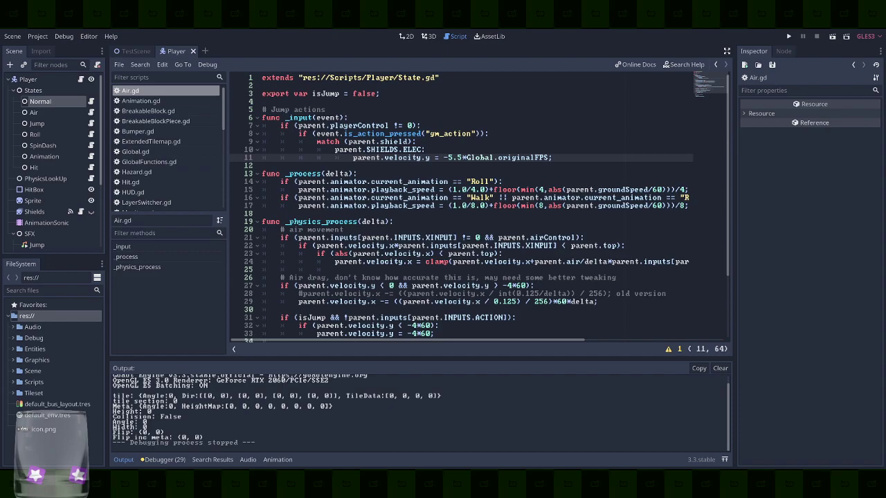
Run the game, collect the electric shield from its monitor, and test the revised mid-air jump on the starting platform
{"action": "key", "text": "F5"}
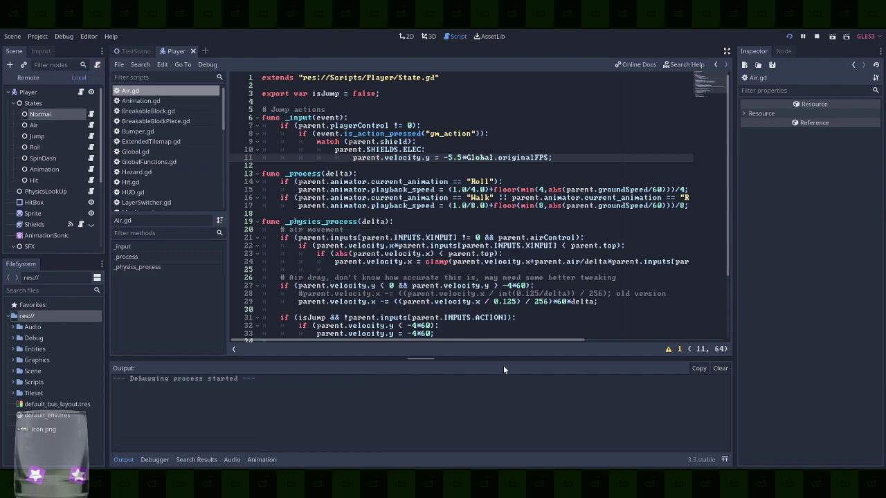
{"action": "key", "text": "space"}
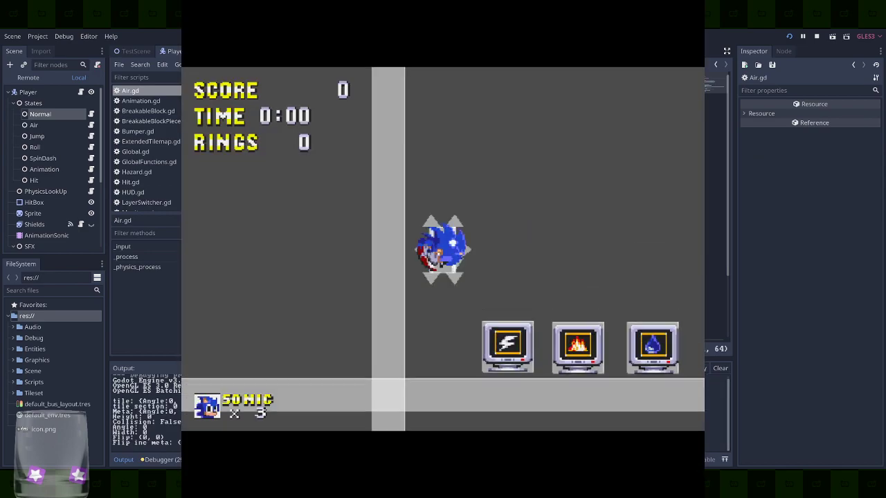
{"action": "key", "text": "Right"}
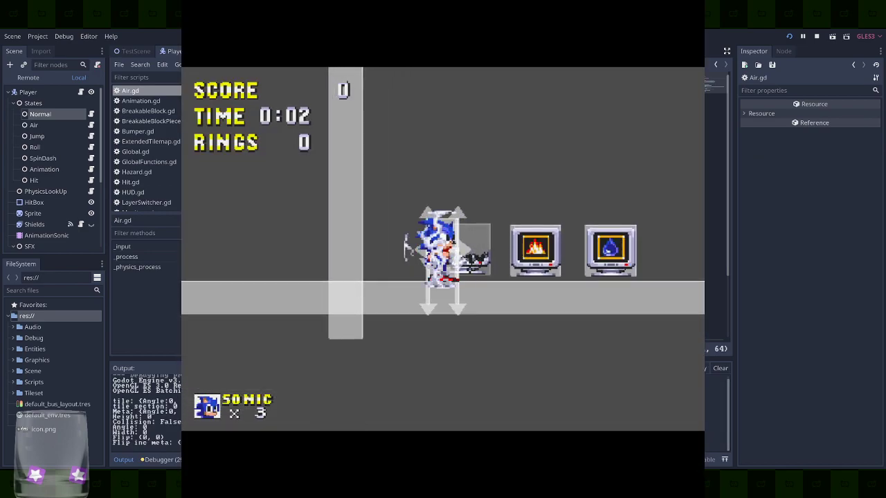
{"action": "key", "text": "space"}
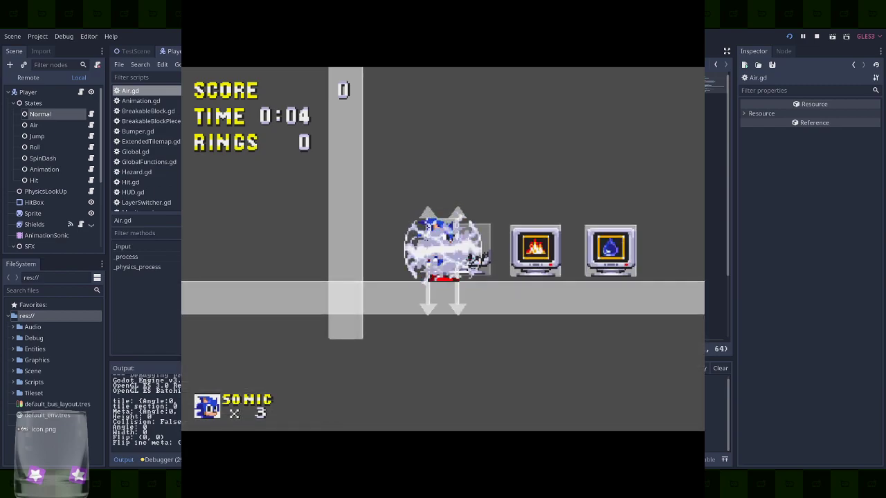
{"action": "key", "text": "space"}
Playtest the electric jump around the breakable blocks, break the fire shield monitor, and stop the game
{"action": "key", "text": "Right"}
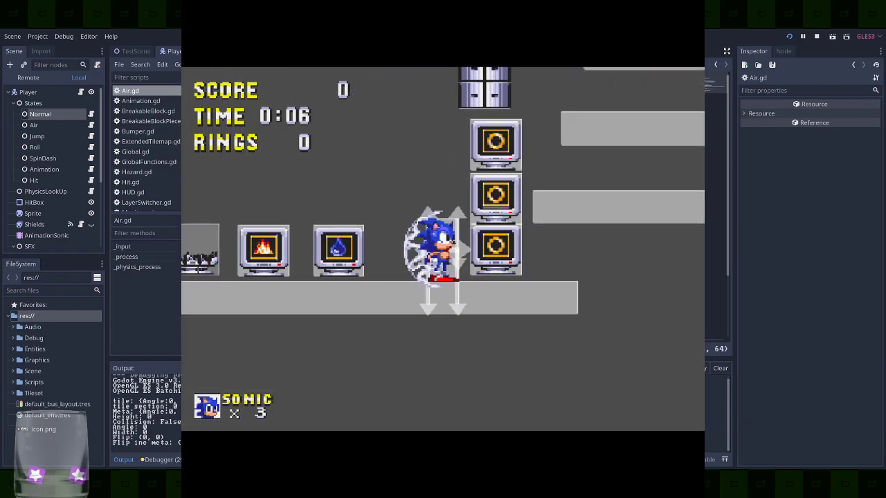
{"action": "key", "text": "space"}
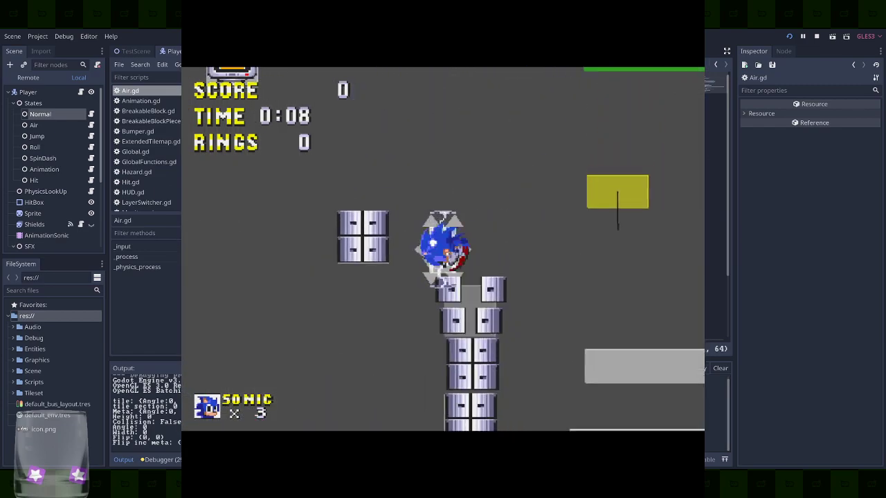
{"action": "key", "text": "Left"}
{"action": "key", "text": "space"}
{"action": "key", "text": "Right"}
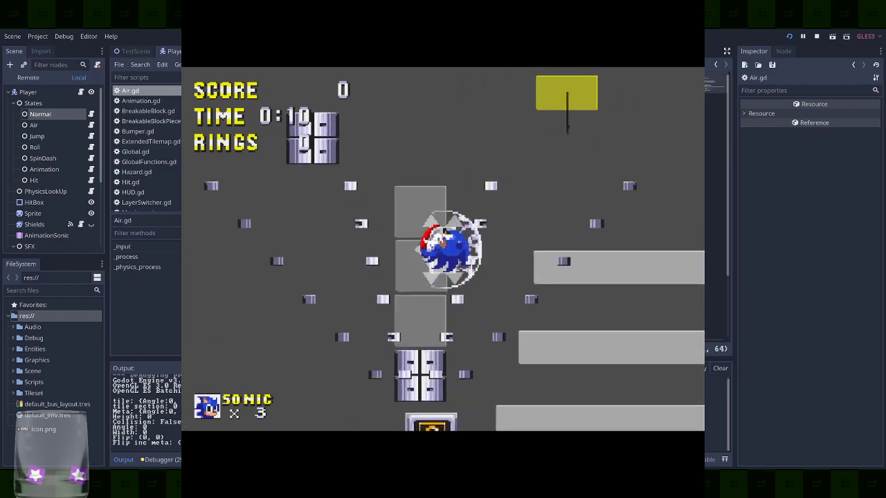
{"action": "key", "text": "Right"}
{"action": "key", "text": "space"}
{"action": "key", "text": "Left"}
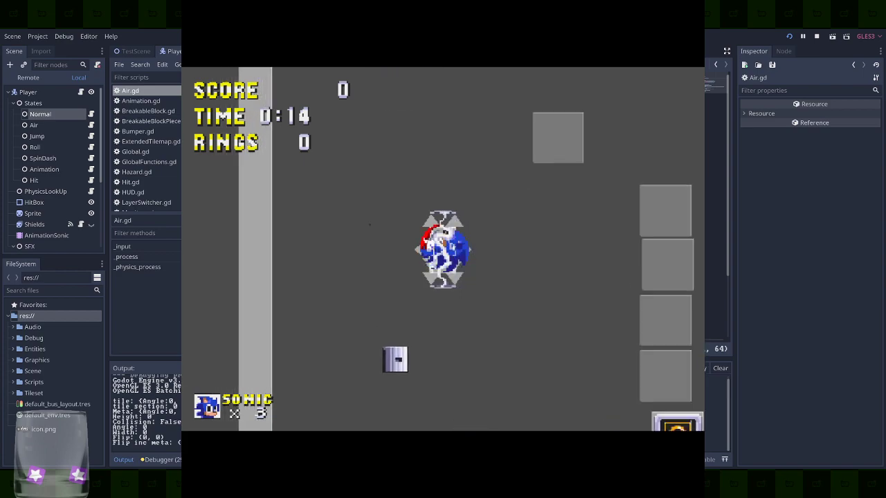
{"action": "key", "text": "Left"}
{"action": "key", "text": "space"}
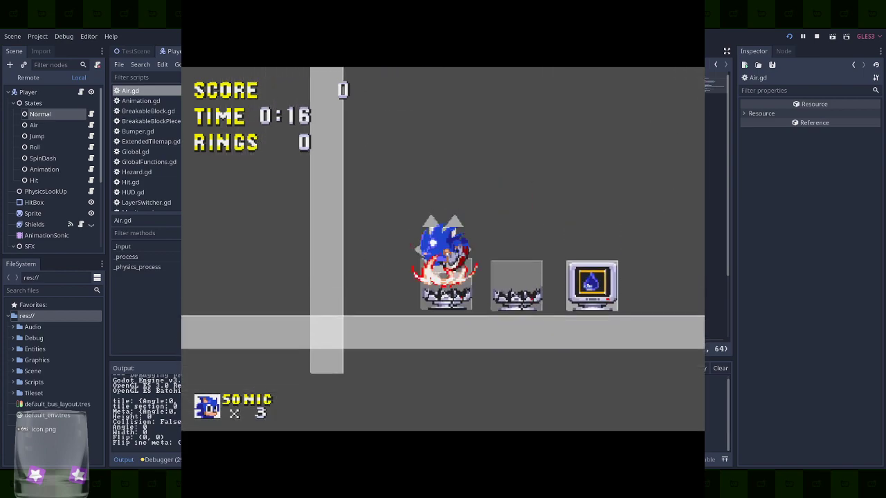
{"action": "key", "text": "F8"}
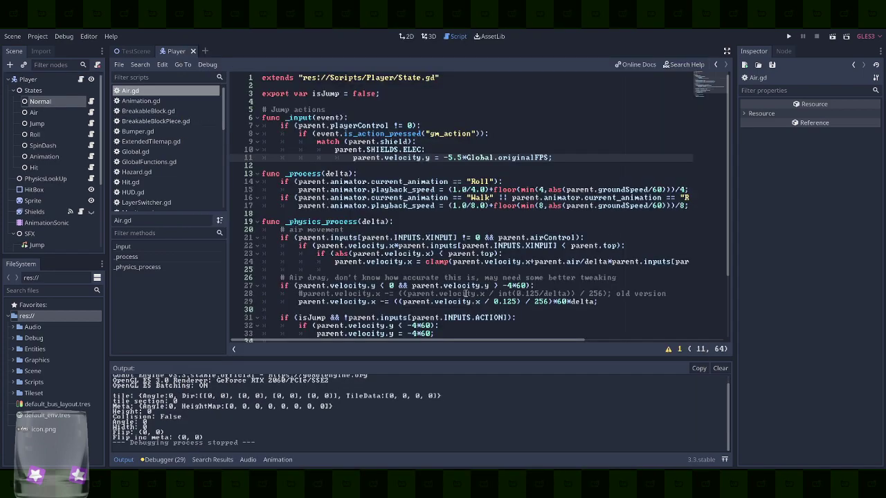
Declare "var abilityUsed = false;" on a new line below the isJump variable in Air.gd
{"action": "left_click", "coordinate": [401, 94]}
{"action": "left_click", "coordinate": [398, 102]}
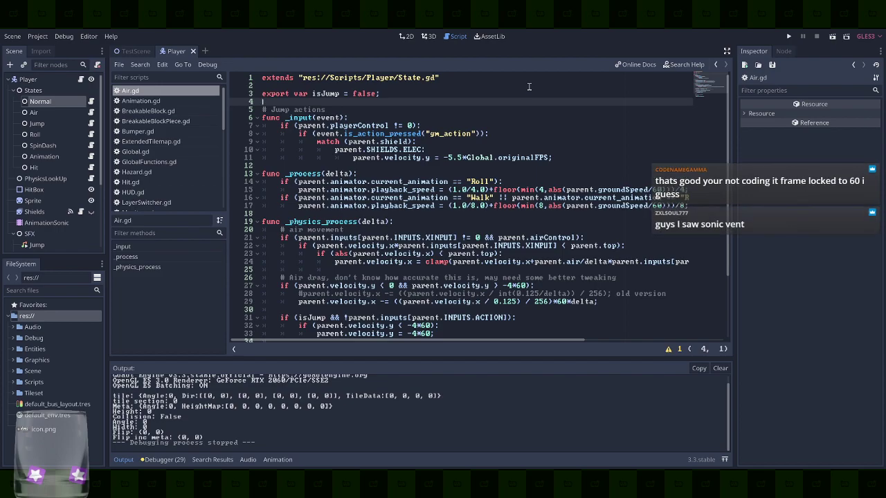
{"action": "key", "text": "Return"}
{"action": "key", "text": "Up"}
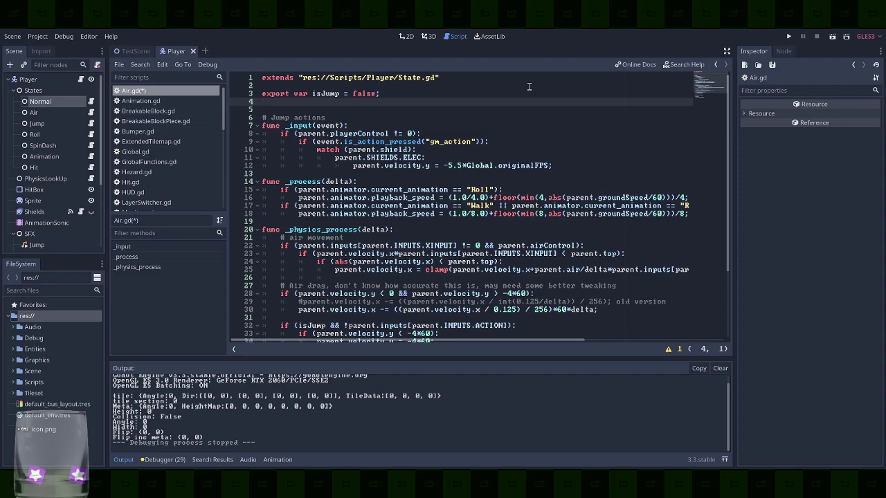
{"action": "type", "text": "var"}
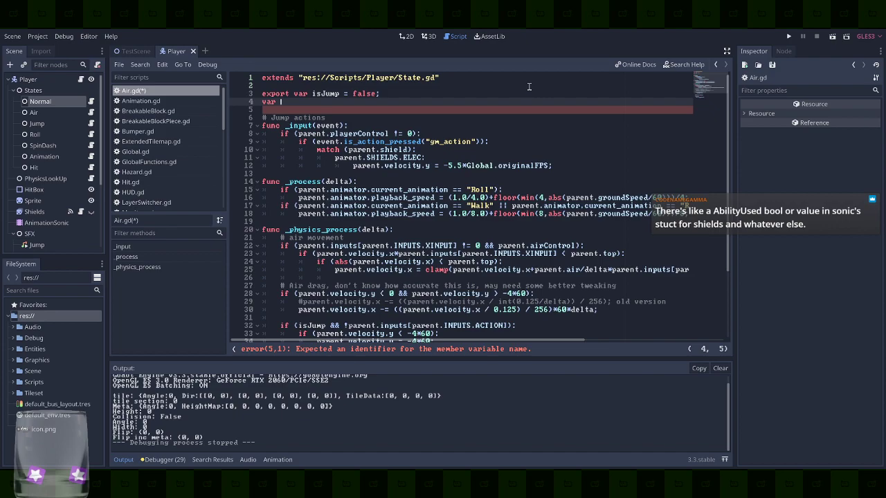
{"action": "scroll", "coordinate": [513, 83], "scroll_direction": "down", "scroll_amount": 3}
{"action": "scroll", "coordinate": [495, 277], "scroll_direction": "up", "scroll_amount": 3}
{"action": "scroll", "coordinate": [495, 277], "scroll_direction": "up", "scroll_amount": 1}
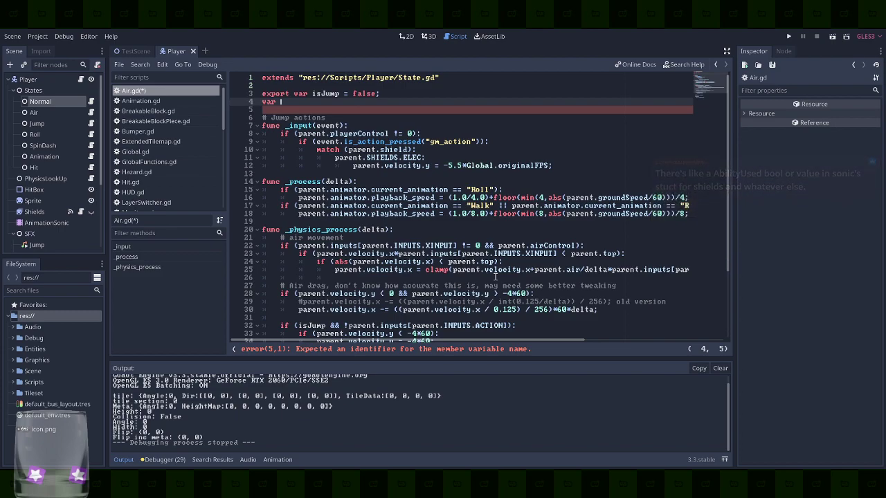
{"action": "type", "text": "abilityUsed = false;"}
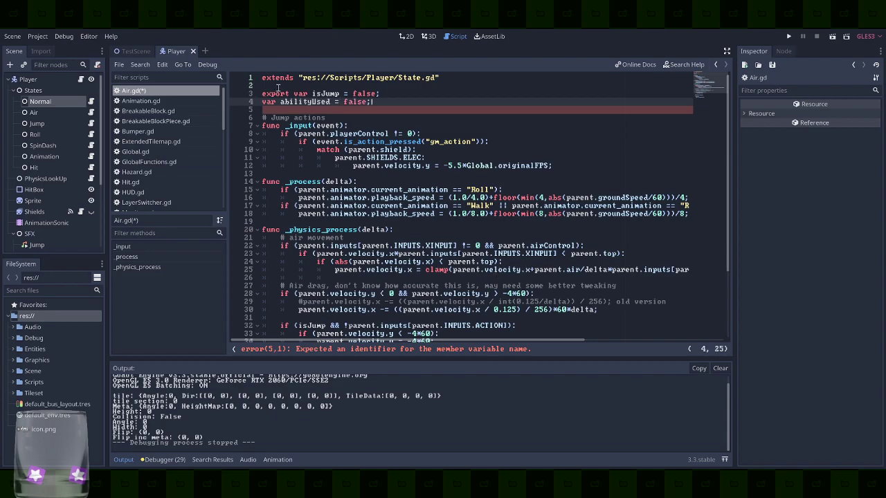
{"action": "left_click", "coordinate": [506, 181]}
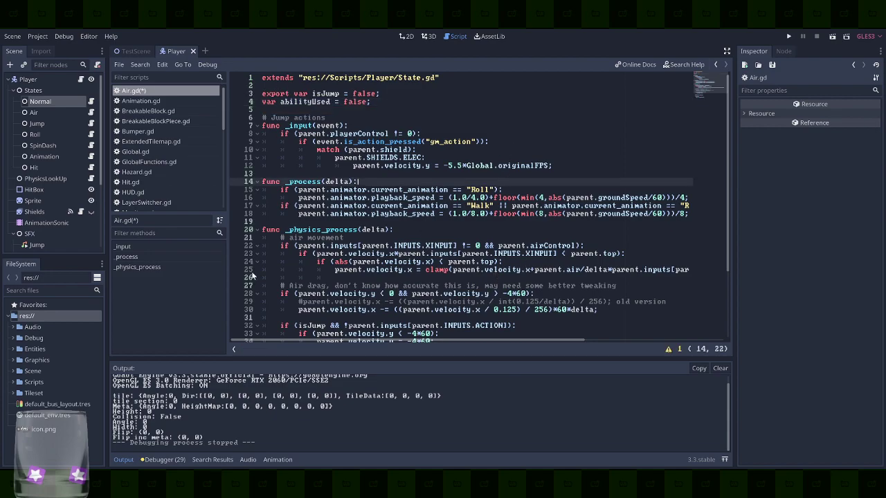
Check the rest of Air.gd, and open the set_state function in Player.gd
{"action": "scroll", "coordinate": [252, 276], "scroll_direction": "down", "scroll_amount": 4}
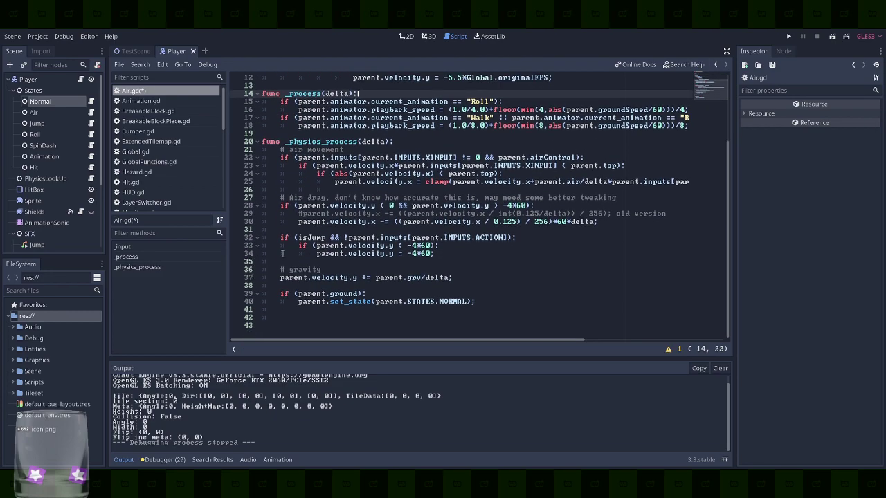
{"action": "left_click", "coordinate": [79, 79]}
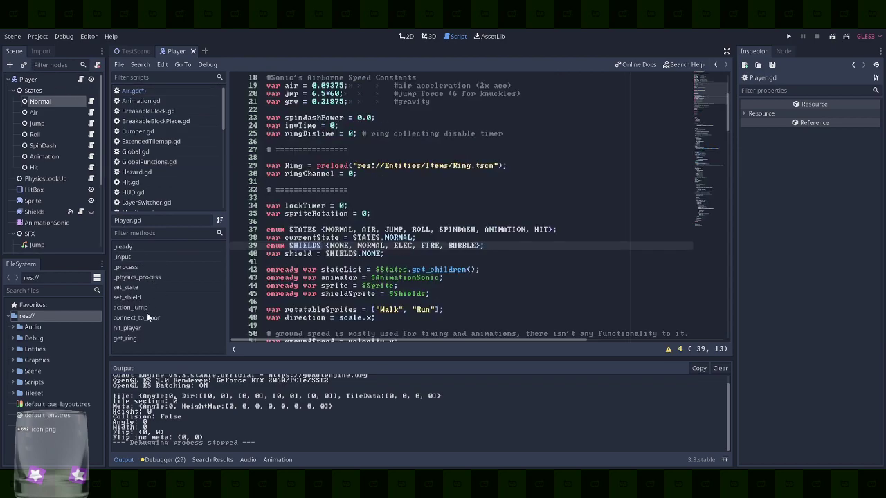
{"action": "left_click", "coordinate": [126, 287]}
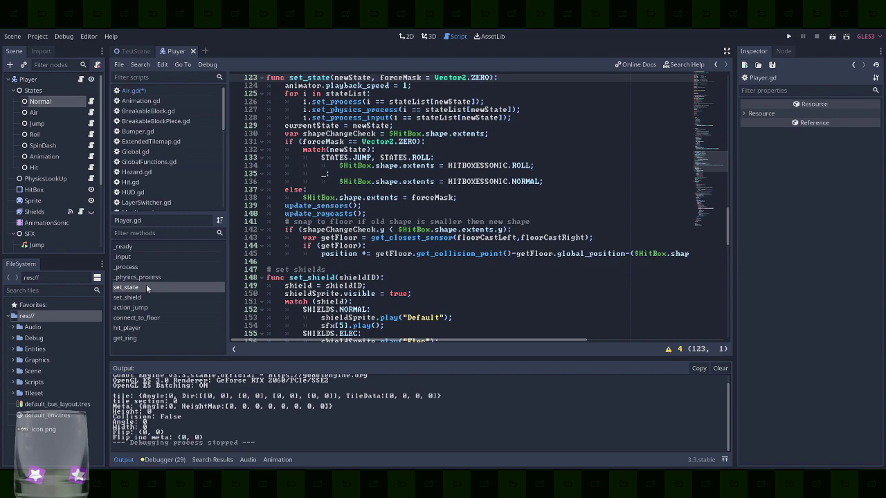
{"action": "scroll", "coordinate": [418, 185], "scroll_direction": "up", "scroll_amount": 1}
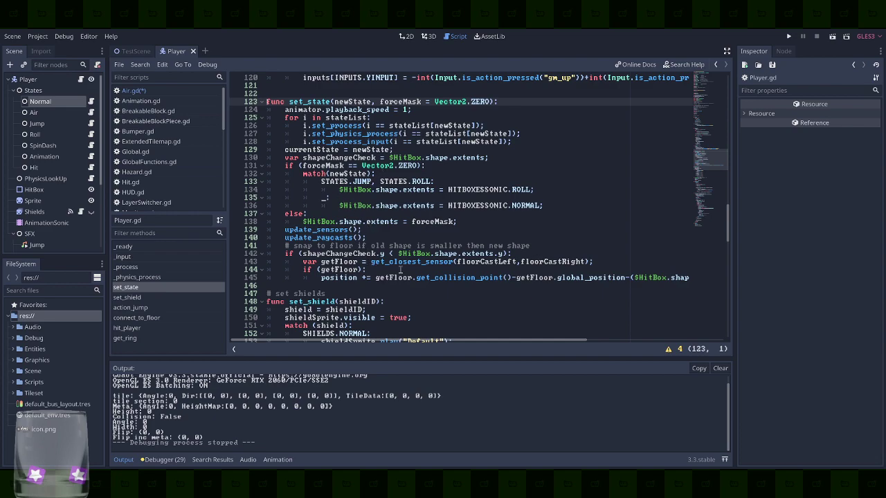
Examine the set_state function in Player.gd and the landing check at the end of Air.gd's _physics_process
{"action": "scroll", "coordinate": [402, 254], "scroll_direction": "down", "scroll_amount": 1}
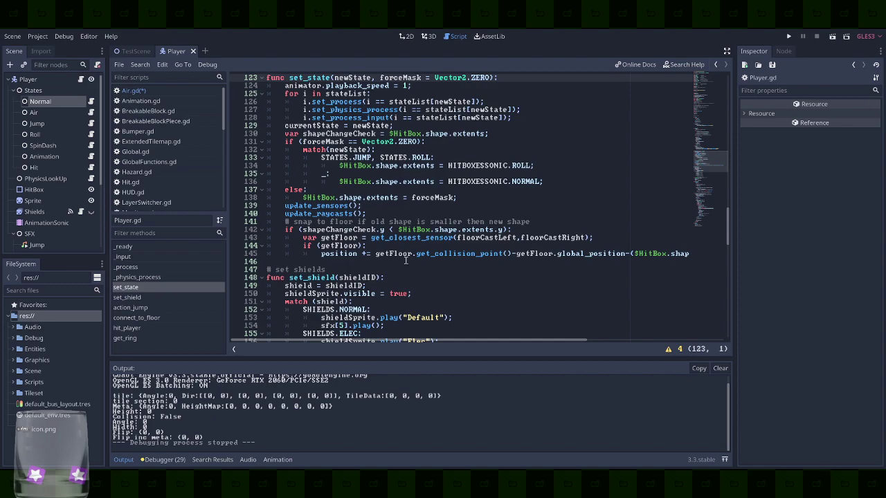
{"action": "scroll", "coordinate": [406, 260], "scroll_direction": "up", "scroll_amount": 1}
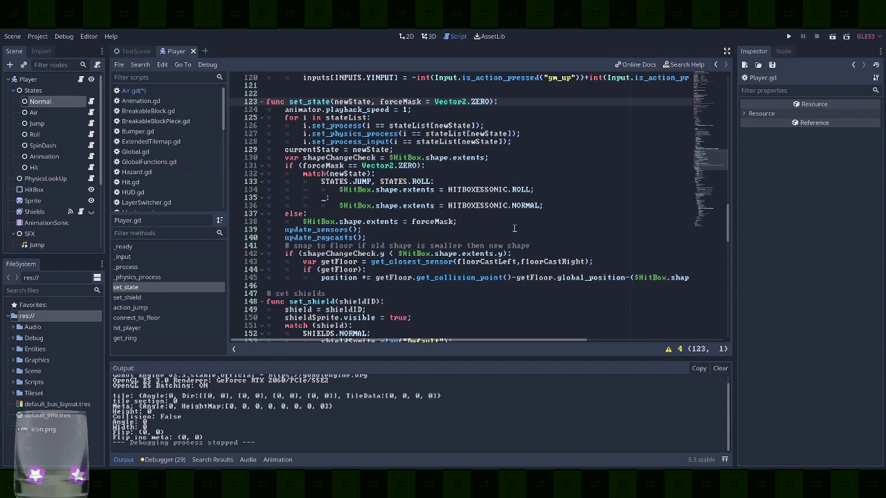
{"action": "scroll", "coordinate": [588, 257], "scroll_direction": "up", "scroll_amount": 2}
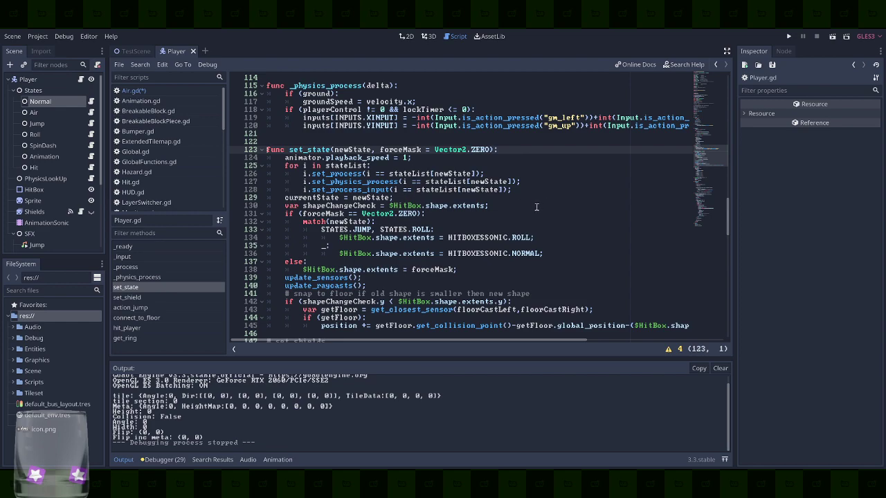
{"action": "left_click", "coordinate": [79, 126]}
{"action": "left_click", "coordinate": [91, 123]}
{"action": "scroll", "coordinate": [377, 148], "scroll_direction": "up", "scroll_amount": 4}
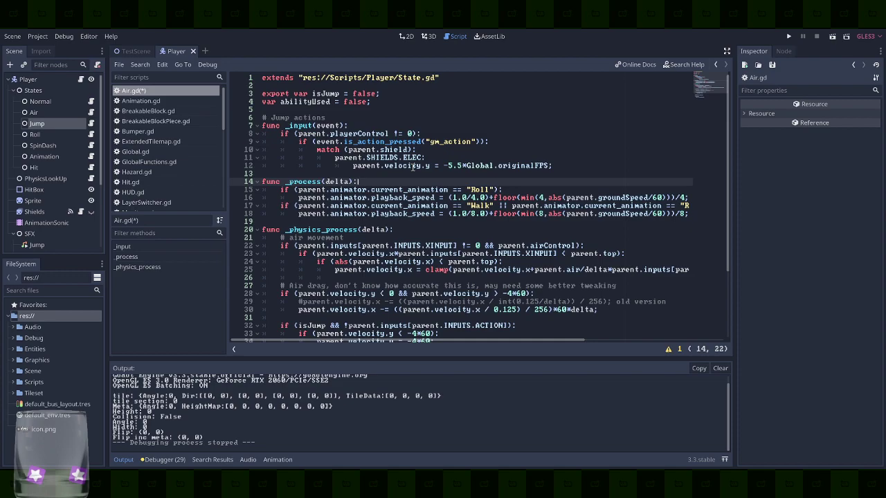
{"action": "scroll", "coordinate": [413, 169], "scroll_direction": "down", "scroll_amount": 4}
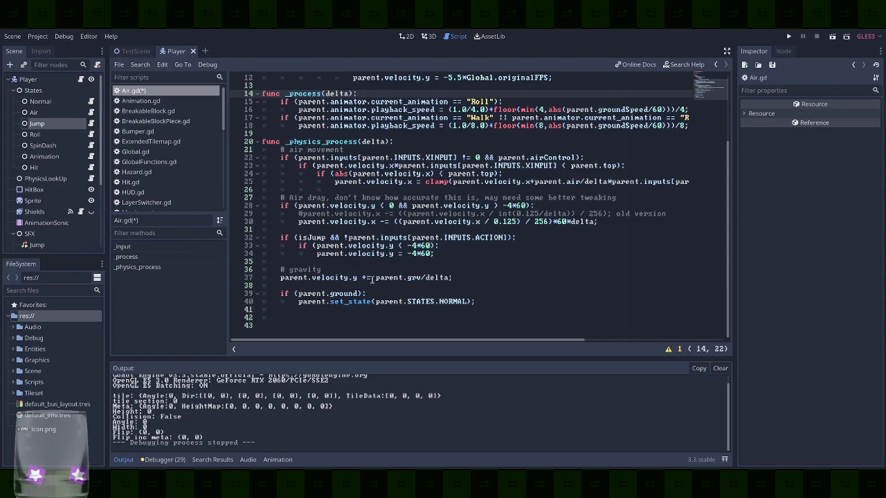
{"action": "scroll", "coordinate": [369, 268], "scroll_direction": "up", "scroll_amount": 4}
Insert "abilityUsed = false;" above the set_state call inside the parent.ground check in Air.gd
{"action": "double_click", "coordinate": [305, 102]}
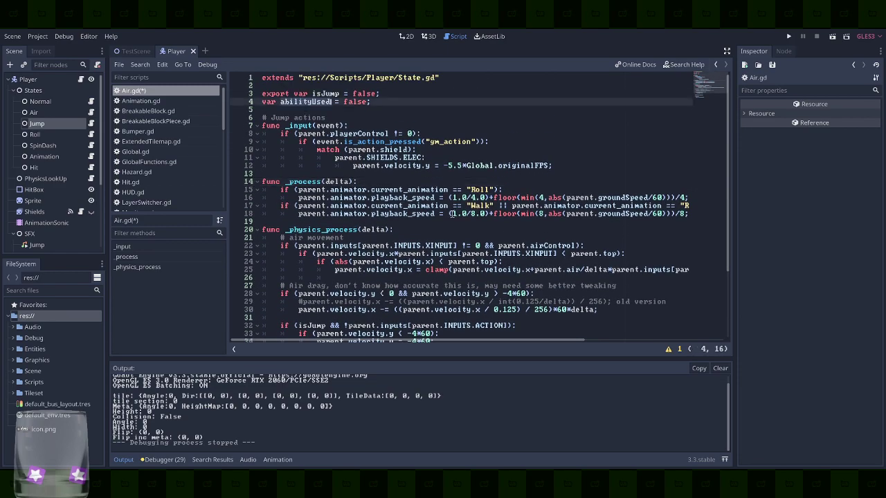
{"action": "left_click_drag", "start_coordinate": [371, 102], "coordinate": [280, 102]}
{"action": "key", "text": "ctrl+c"}
{"action": "scroll", "coordinate": [413, 186], "scroll_direction": "down", "scroll_amount": 4}
{"action": "left_click", "coordinate": [414, 287]}
{"action": "left_click", "coordinate": [414, 291]}
{"action": "key", "text": "Return"}
{"action": "key", "text": "ctrl+v"}
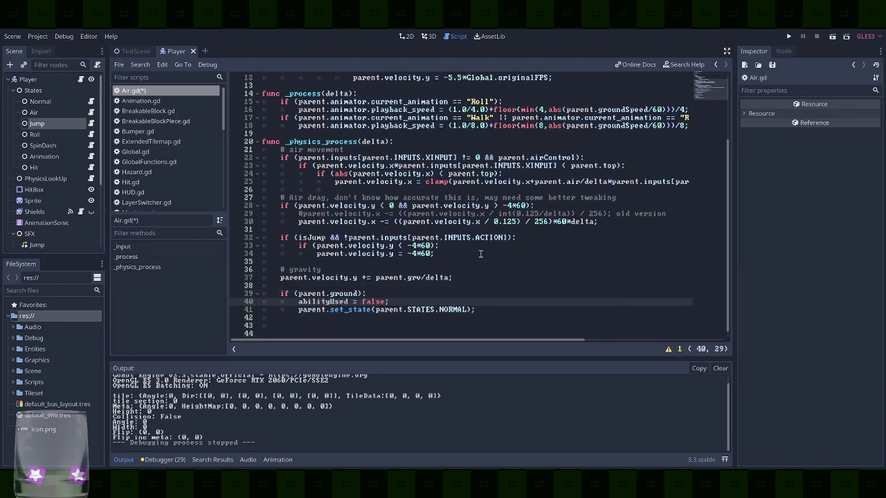
Remove the abilityUsed reset line from the parent.ground check in Air.gd
{"action": "scroll", "coordinate": [481, 252], "scroll_direction": "up", "scroll_amount": 4}
{"action": "scroll", "coordinate": [422, 170], "scroll_direction": "down", "scroll_amount": 4}
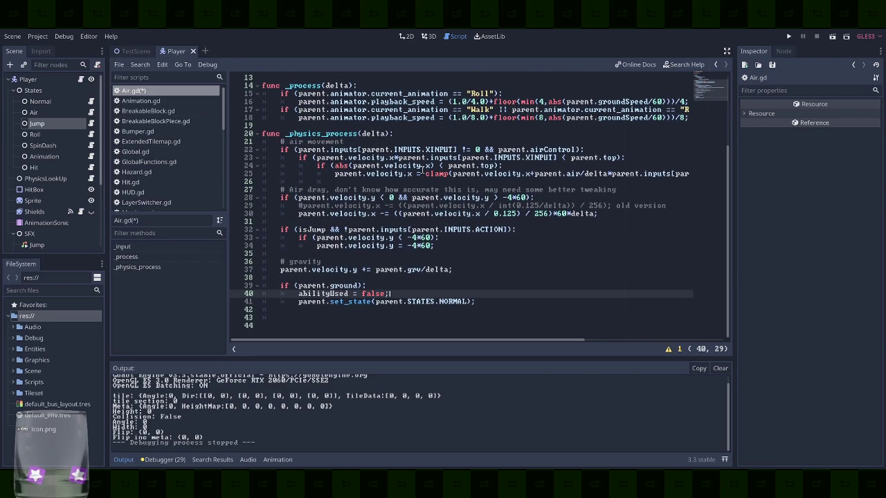
{"action": "left_click_drag", "start_coordinate": [418, 294], "coordinate": [418, 287]}
{"action": "key", "text": "BackSpace"}
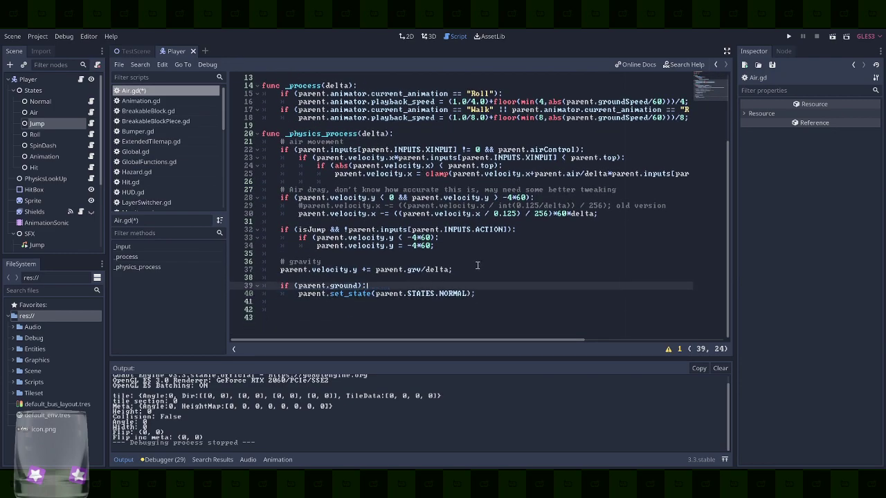
Cut the "var abilityUsed = false;" declaration from the top of Air.gd and save the script
{"action": "scroll", "coordinate": [418, 287], "scroll_direction": "up", "scroll_amount": 4}
{"action": "left_click_drag", "start_coordinate": [406, 104], "coordinate": [406, 97]}
{"action": "key", "text": "ctrl+c"}
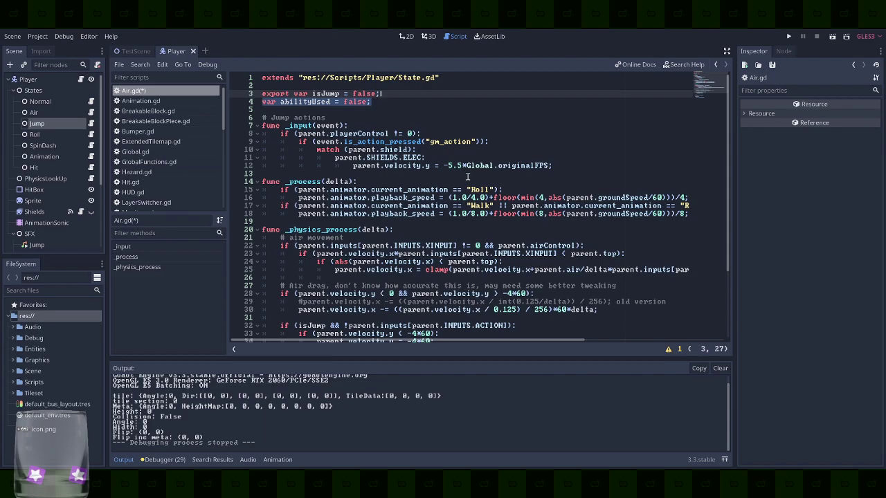
{"action": "key", "text": "BackSpace"}
{"action": "key", "text": "ctrl+s"}
Paste the "var abilityUsed = false;" declaration into Player.gd on a new line below ringDisTime
{"action": "left_click", "coordinate": [80, 80]}
{"action": "scroll", "coordinate": [435, 239], "scroll_direction": "up", "scroll_amount": 20}
{"action": "scroll", "coordinate": [434, 239], "scroll_direction": "up", "scroll_amount": 8}
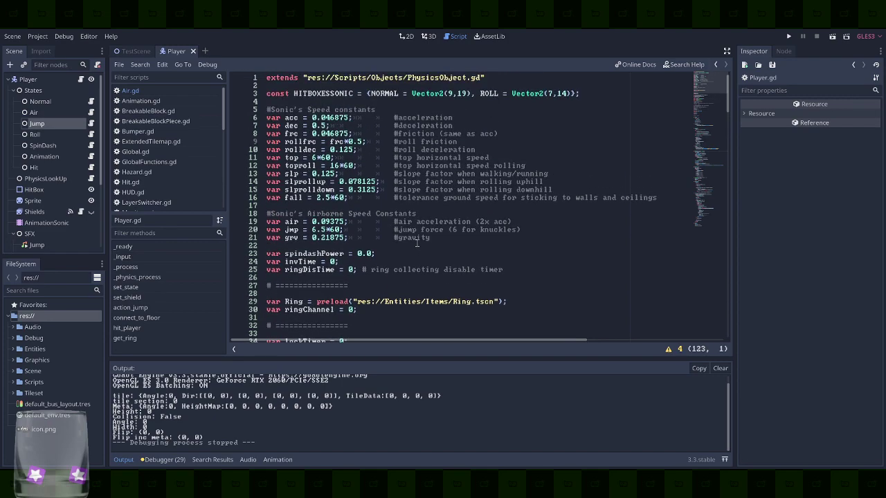
{"action": "scroll", "coordinate": [420, 246], "scroll_direction": "down", "scroll_amount": 1}
{"action": "scroll", "coordinate": [420, 249], "scroll_direction": "up", "scroll_amount": 1}
{"action": "left_click", "coordinate": [546, 272]}
{"action": "key", "text": "Return"}
{"action": "key", "text": "ctrl+v"}
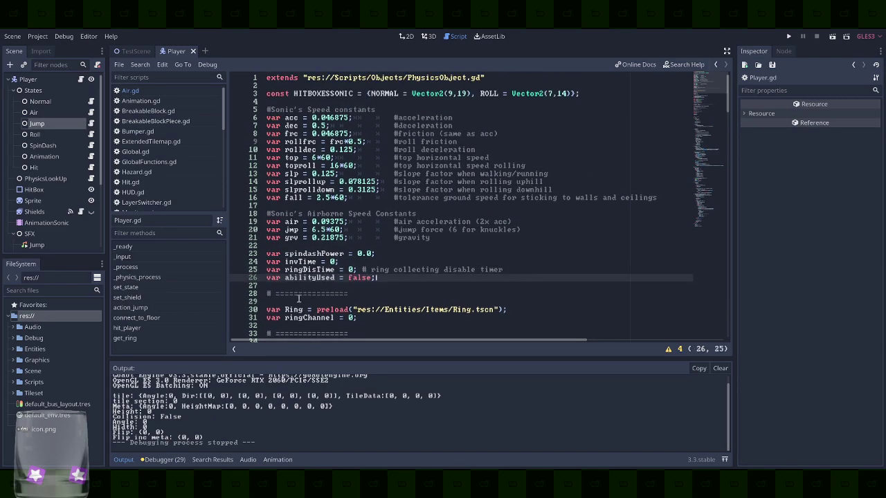
Move the abilityUsed declaration in Player.gd directly below the spindashPower variable
{"action": "left_click", "coordinate": [547, 271], "text": "shift"}
{"action": "key", "text": "ctrl+x"}
{"action": "left_click", "coordinate": [414, 254]}
{"action": "key", "text": "ctrl+v"}
{"action": "double_click", "coordinate": [319, 261]}
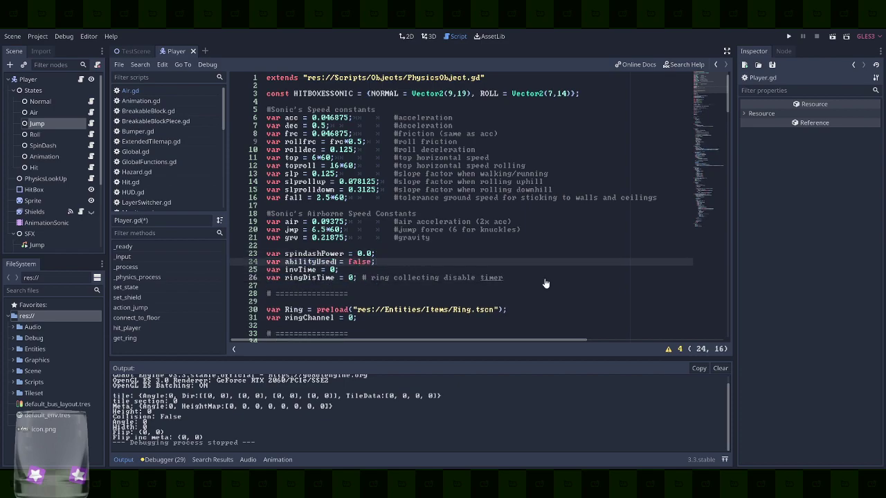
Find connect_to_floor in Player.gd and add "abilityUsed = false;" below the "ground = true;" line
{"action": "scroll", "coordinate": [546, 284], "scroll_direction": "down", "scroll_amount": 10}
{"action": "key", "text": "ctrl+f"}
{"action": "type", "text": "grou"}
{"action": "key", "text": "BackSpace"}
{"action": "key", "text": "BackSpace"}
{"action": "key", "text": "BackSpace"}
{"action": "key", "text": "BackSpace"}
{"action": "type", "text": "connect"}
{"action": "left_click", "coordinate": [375, 198]}
{"action": "scroll", "coordinate": [628, 233], "scroll_direction": "down", "scroll_amount": 3}
{"action": "key", "text": "Down"}
{"action": "key", "text": "End"}
{"action": "key", "text": "Return"}
{"action": "type", "text": "abilityUsed = false;"}
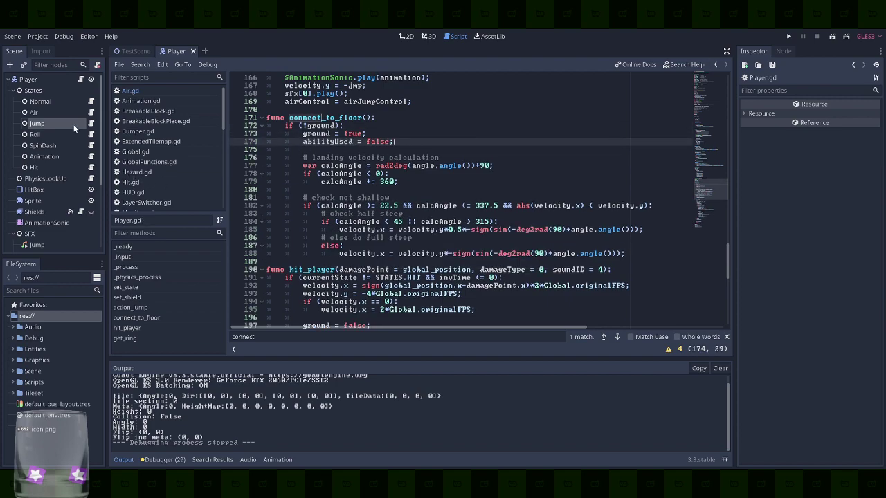
Open Air.gd and add the comment "# Shield actions" above the match (parent.shield) line in _input
{"action": "left_click", "coordinate": [91, 123]}
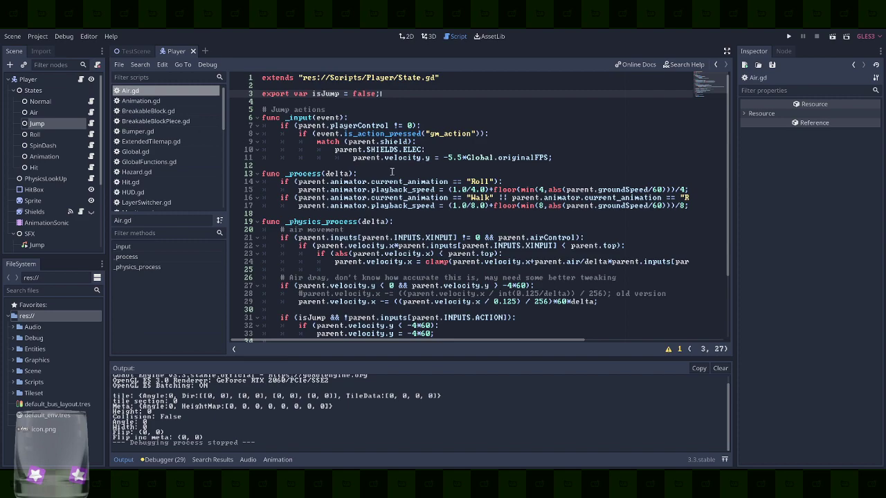
{"action": "left_click", "coordinate": [530, 157]}
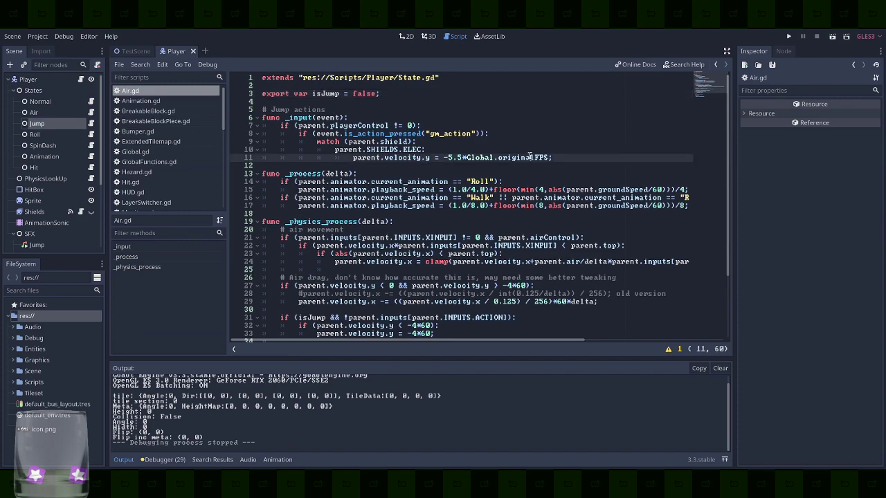
{"action": "key", "text": "Up"}
{"action": "key", "text": "Up"}
{"action": "key", "text": "Up"}
{"action": "key", "text": "Return"}
{"action": "type", "text": "# Shield actions"}
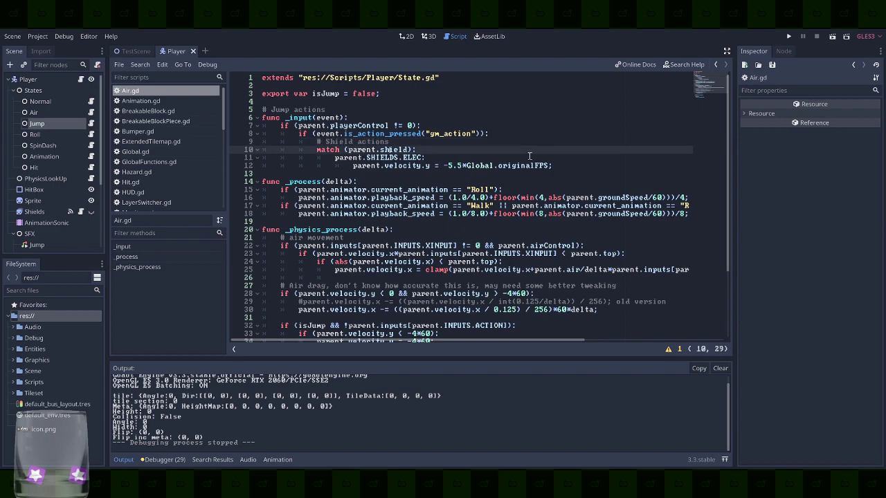
Extend the gm_action condition in Air.gd with "&& !abilityUsed"
{"action": "key", "text": "Up"}
{"action": "key", "text": "End"}
{"action": "key", "text": "Left"}
{"action": "key", "text": "Left"}
{"action": "type", "text": "&& abilityUsed"}
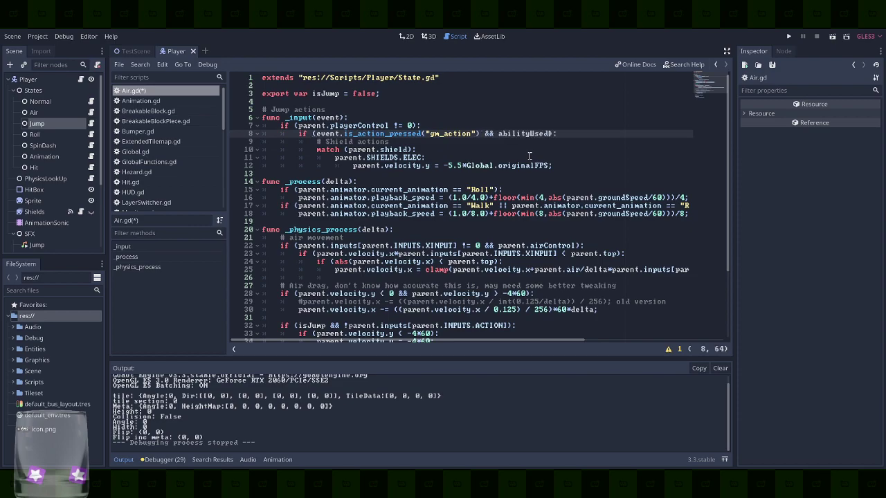
{"action": "type", "text": "!"}
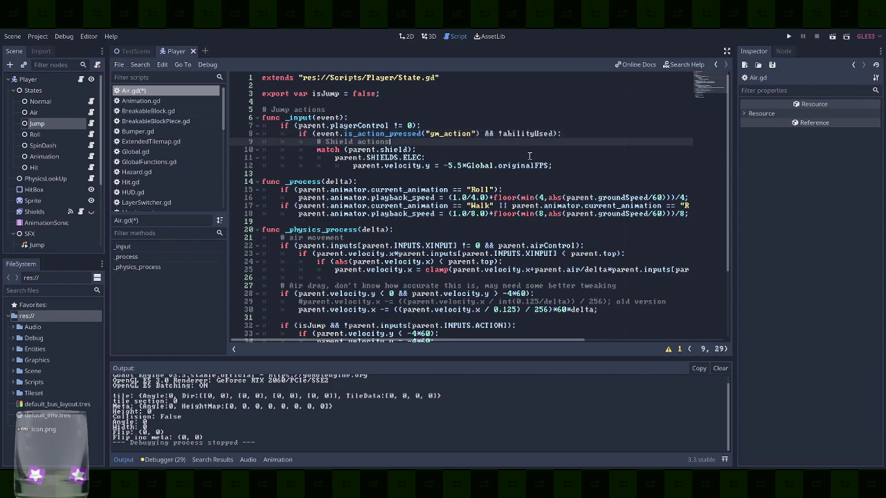
Move the "# Shield actions" comment above the gm_action condition and outdent it to match
{"action": "key", "text": "alt+Down"}
{"action": "key", "text": "Up"}
{"action": "key", "text": "shift+Tab"}
{"action": "key", "text": "Down"}
{"action": "key", "text": "End"}
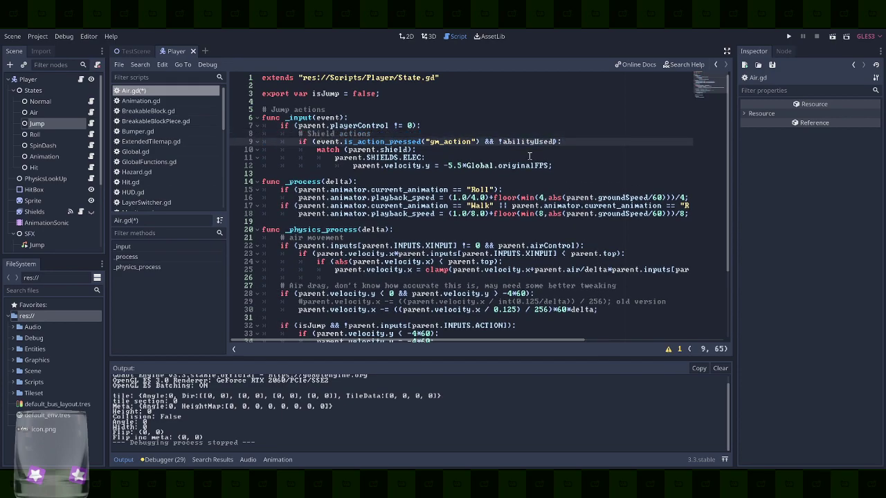
Add "abilityUsed = true;" as the first line inside the gm_action condition and save Air.gd
{"action": "key", "text": "Return"}
{"action": "type", "text": "abilityUsed = true;"}
{"action": "key", "text": "ctrl+s"}
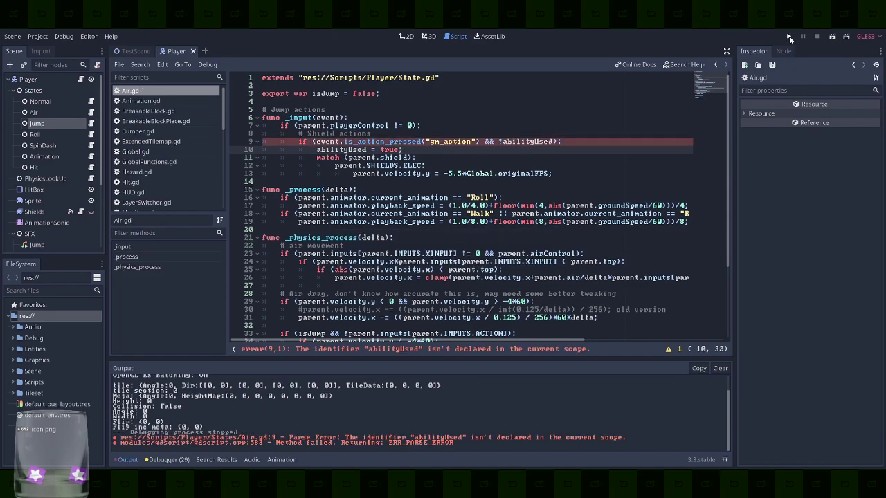
Prefix both abilityUsed references in Air.gd's _input function with "parent." and save the script
{"action": "left_click", "coordinate": [499, 141]}
{"action": "type", "text": "parent."}
{"action": "key", "text": "ctrl+s"}
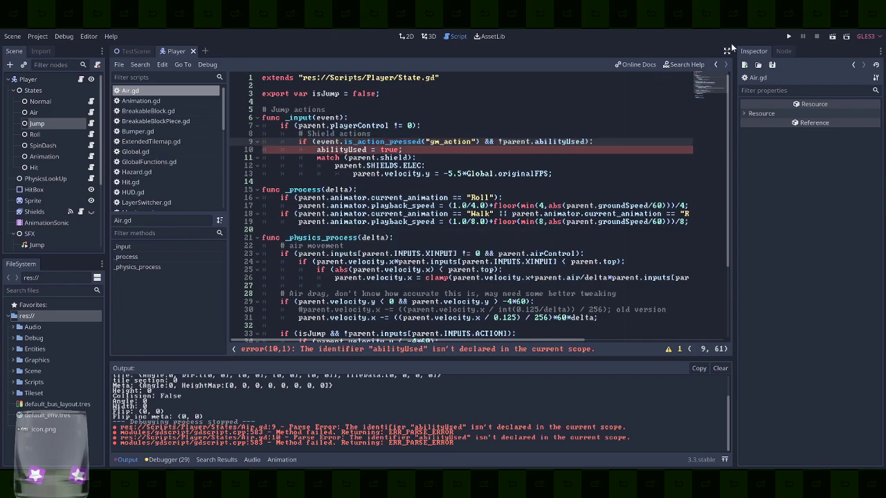
{"action": "left_click", "coordinate": [416, 149]}
{"action": "key", "text": "Home"}
{"action": "type", "text": "parent."}
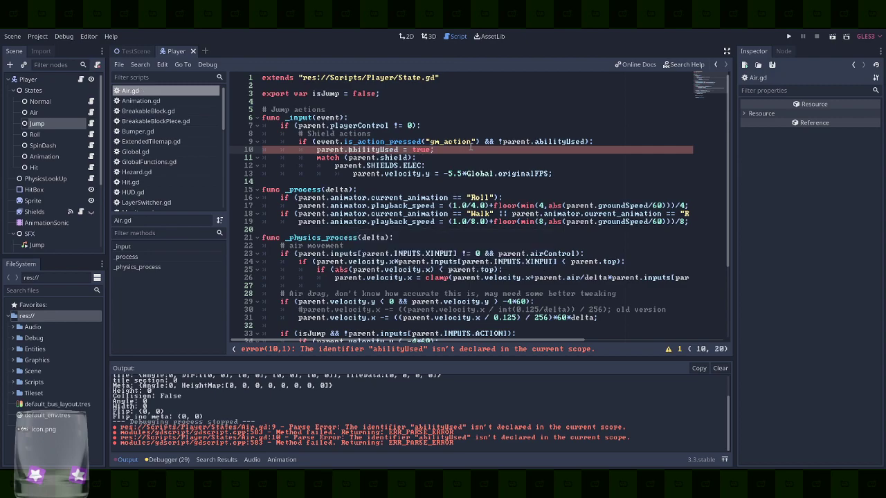
{"action": "scroll", "coordinate": [511, 146], "scroll_direction": "down", "scroll_amount": 1}
{"action": "scroll", "coordinate": [539, 152], "scroll_direction": "up", "scroll_amount": 1}
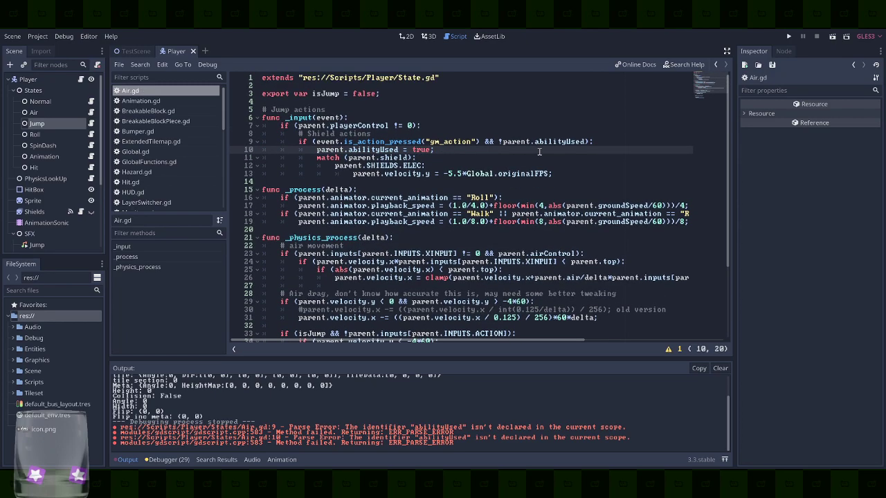
Run the game, collect the electric shield, test the limited mid-air jump, and close the game
{"action": "left_click", "coordinate": [789, 36]}
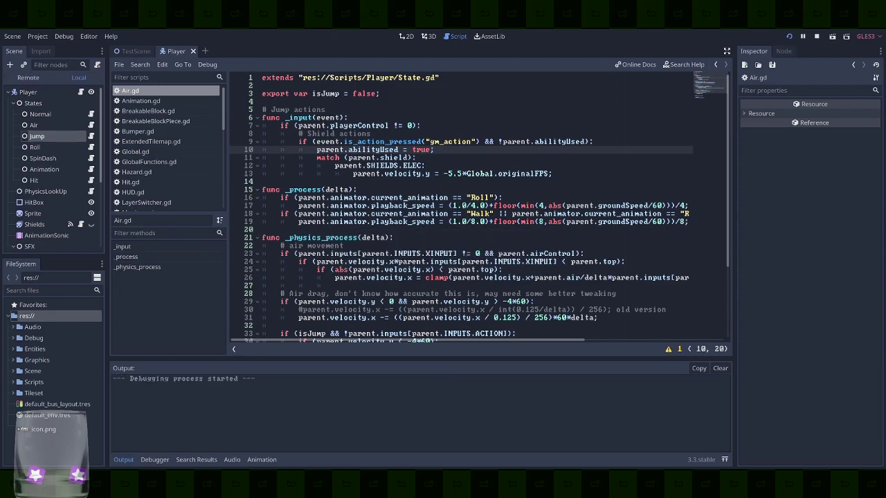
{"action": "key", "text": "z"}
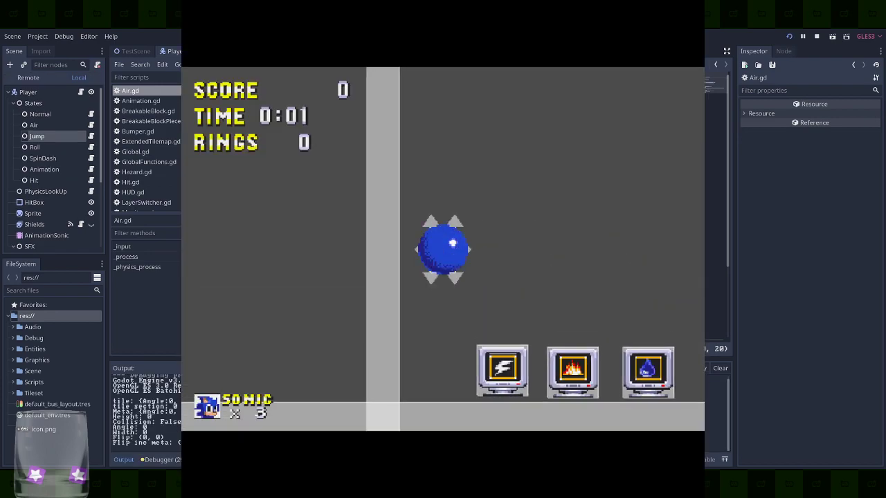
{"action": "key", "text": "z"}
{"action": "key", "text": "z"}
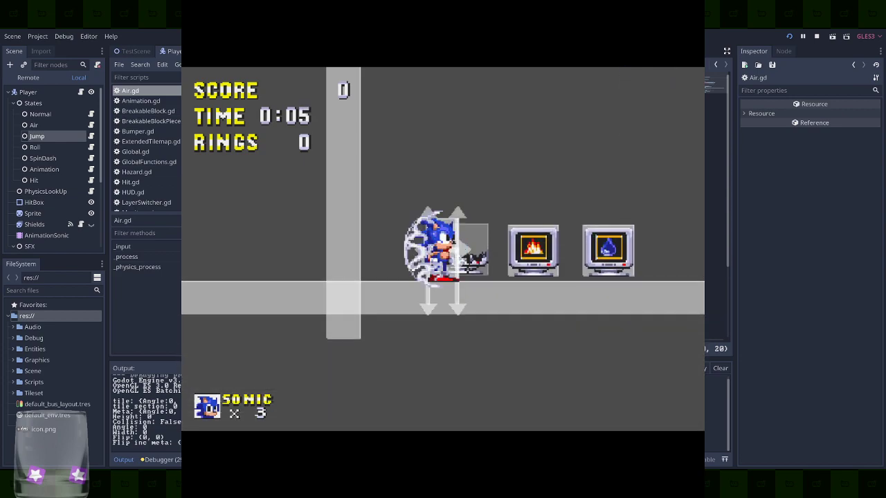
{"action": "key", "text": "z"}
{"action": "key", "text": "z"}
{"action": "key", "text": "z"}
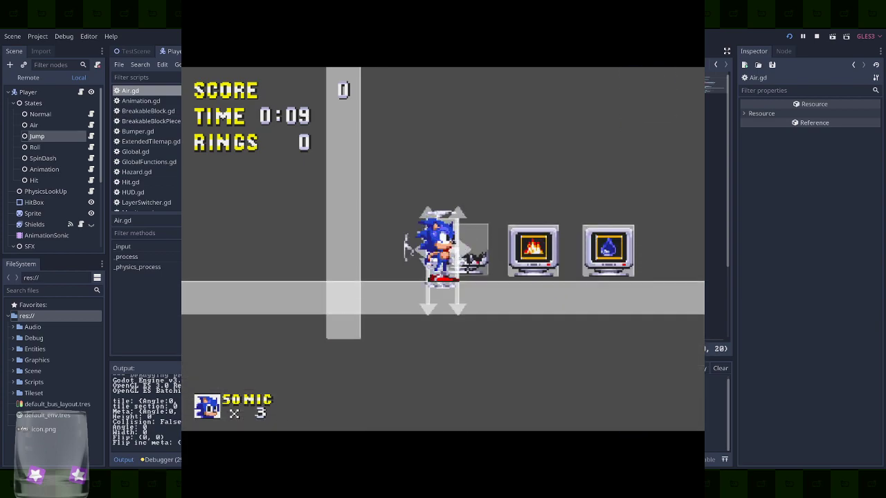
{"action": "left_click", "coordinate": [698, 1]}
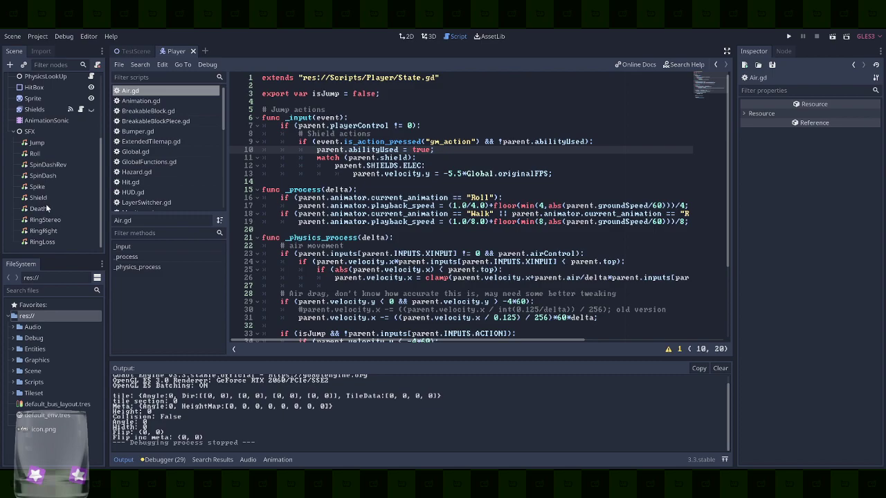
Preview the RingLoss sound under SFX, duplicate its node, and rename the copy ElecShield
{"action": "left_click", "coordinate": [50, 199]}
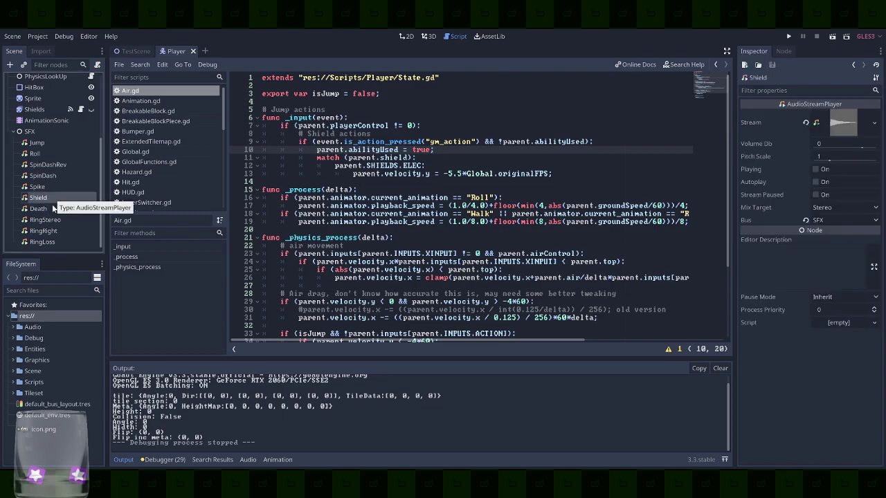
{"action": "left_click", "coordinate": [40, 131]}
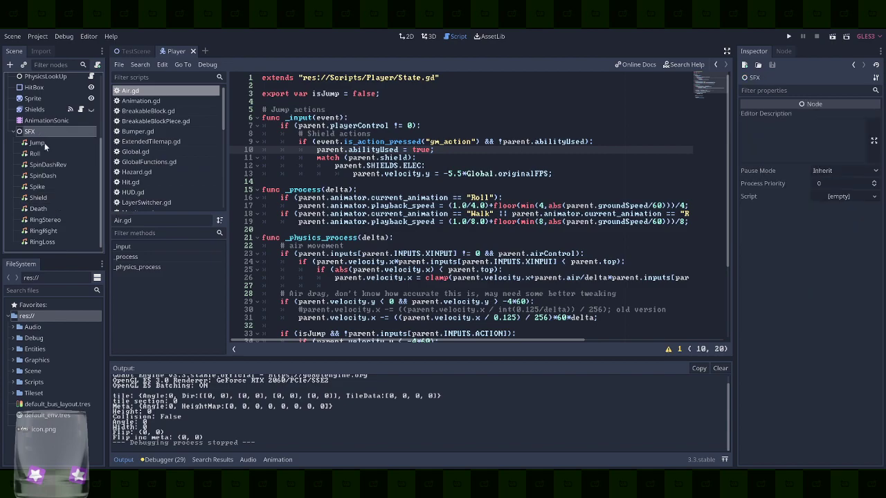
{"action": "left_click", "coordinate": [55, 241]}
{"action": "left_click", "coordinate": [828, 169]}
{"action": "right_click", "coordinate": [61, 242]}
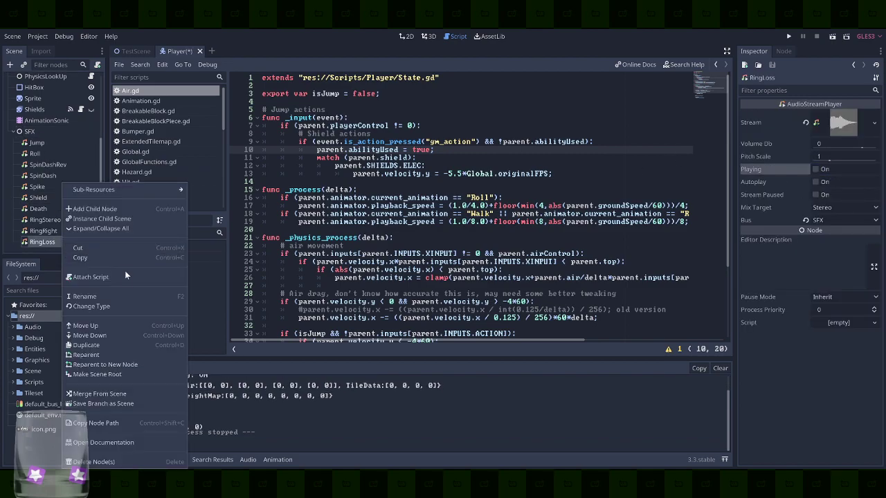
{"action": "left_click", "coordinate": [132, 345]}
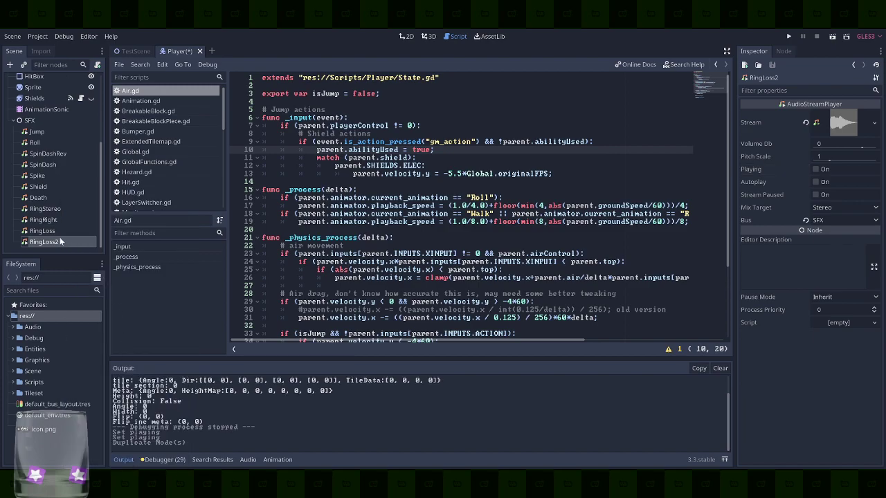
{"action": "key", "text": "F2"}
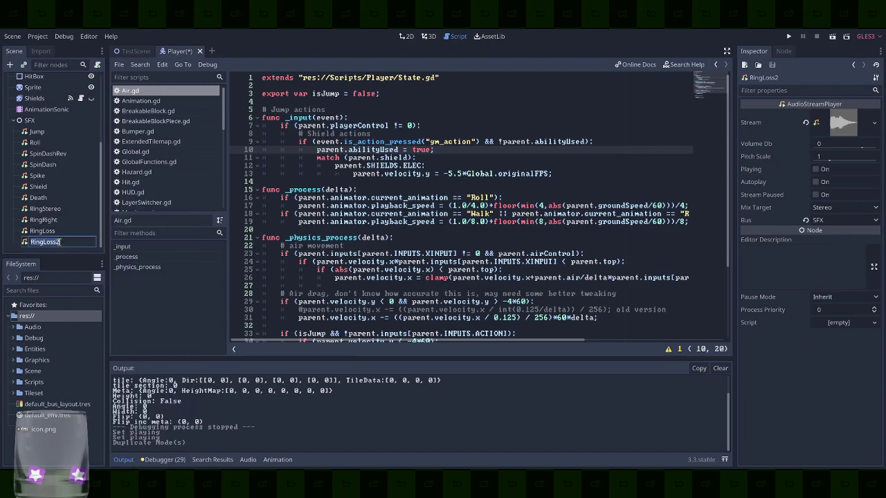
{"action": "type", "text": "ElecShield"}
{"action": "key", "text": "Return"}
Duplicate the ElecShield sound node under SFX and rename the copy FireShield
{"action": "right_click", "coordinate": [58, 241]}
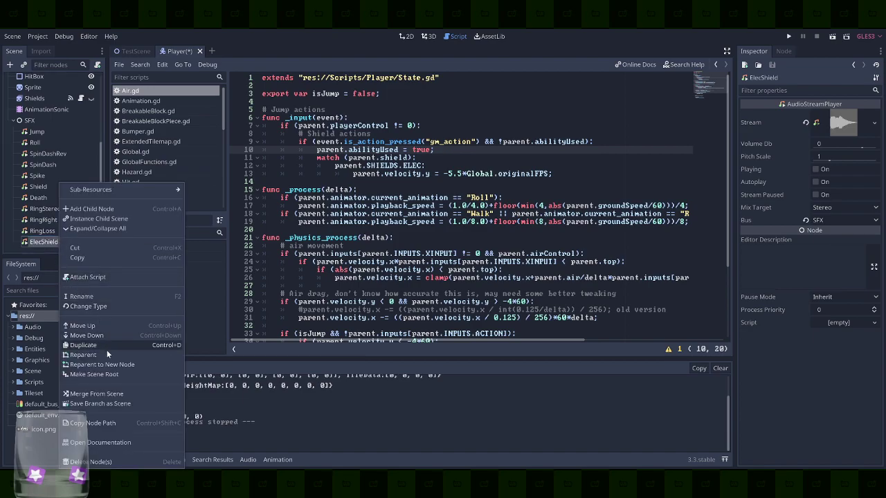
{"action": "left_click", "coordinate": [106, 344]}
{"action": "double_click", "coordinate": [72, 237]}
{"action": "type", "text": "FireShield"}
{"action": "key", "text": "Return"}
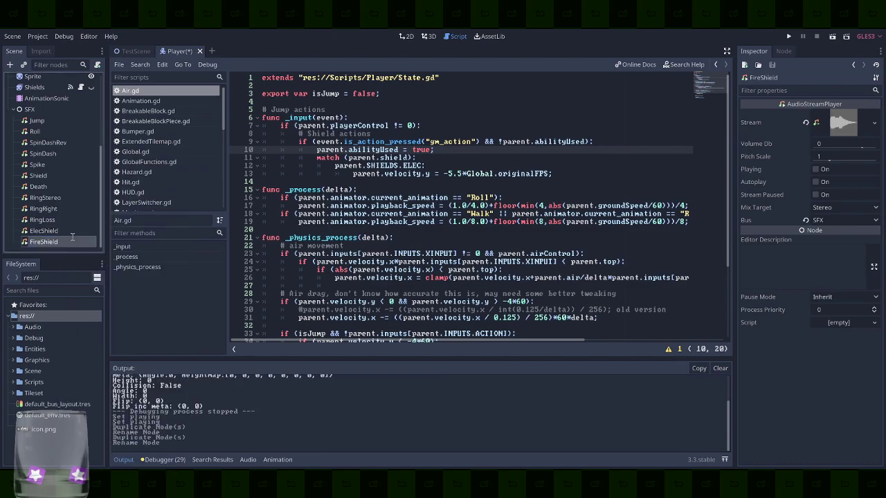
Duplicate the FireShield sound node and rename the copy BubbleShield
{"action": "right_click", "coordinate": [72, 238]}
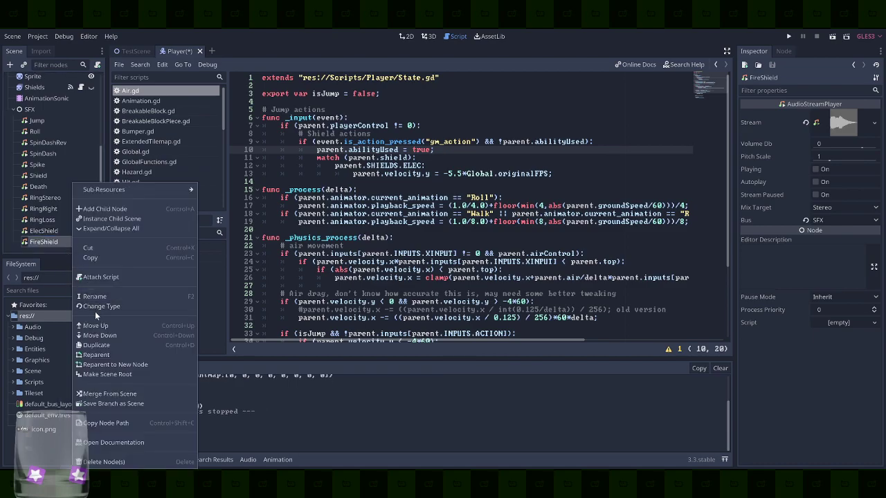
{"action": "left_click", "coordinate": [119, 346]}
{"action": "double_click", "coordinate": [54, 240]}
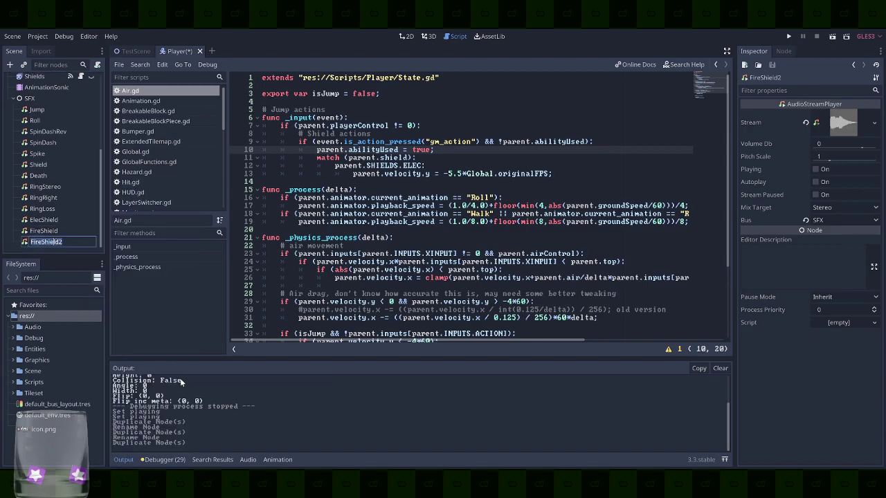
{"action": "type", "text": "BubbleShield"}
{"action": "key", "text": "Return"}
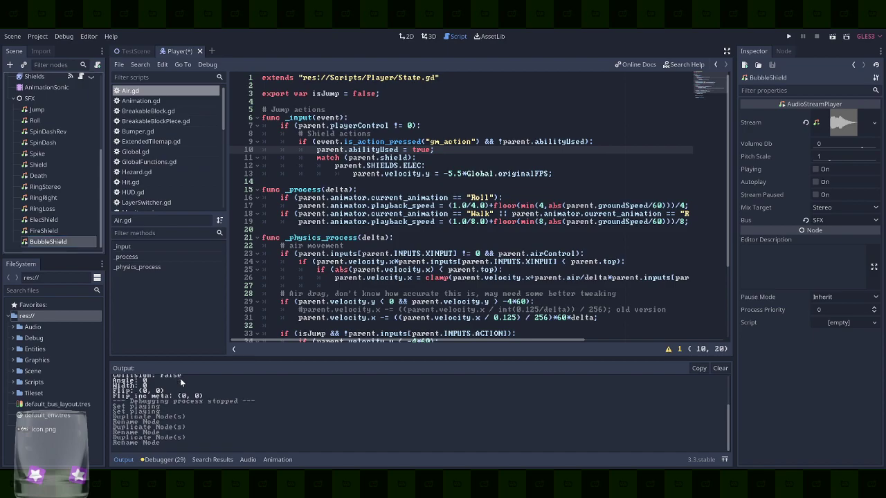
Browse the Objects and Player folders in res://Audio/SFX for existing shield sound files
{"action": "left_click", "coordinate": [59, 336]}
{"action": "double_click", "coordinate": [50, 327]}
{"action": "double_click", "coordinate": [56, 338]}
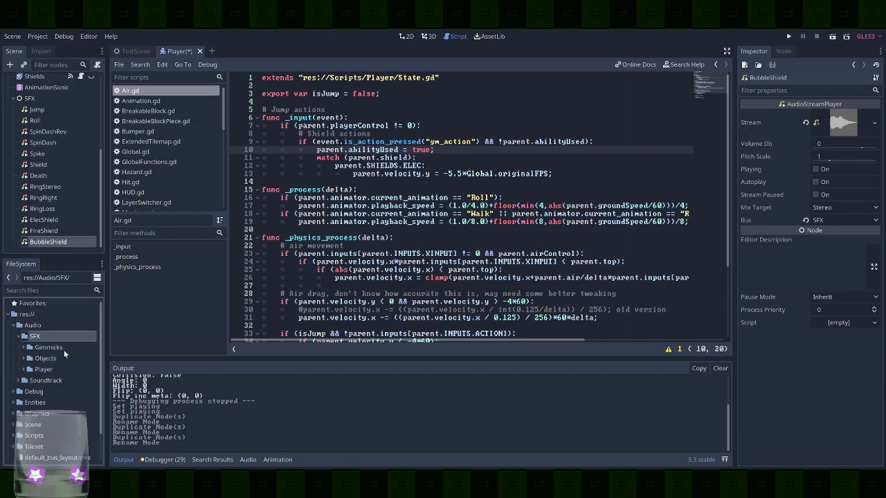
{"action": "double_click", "coordinate": [44, 369]}
{"action": "scroll", "coordinate": [62, 374], "scroll_direction": "down", "scroll_amount": 2}
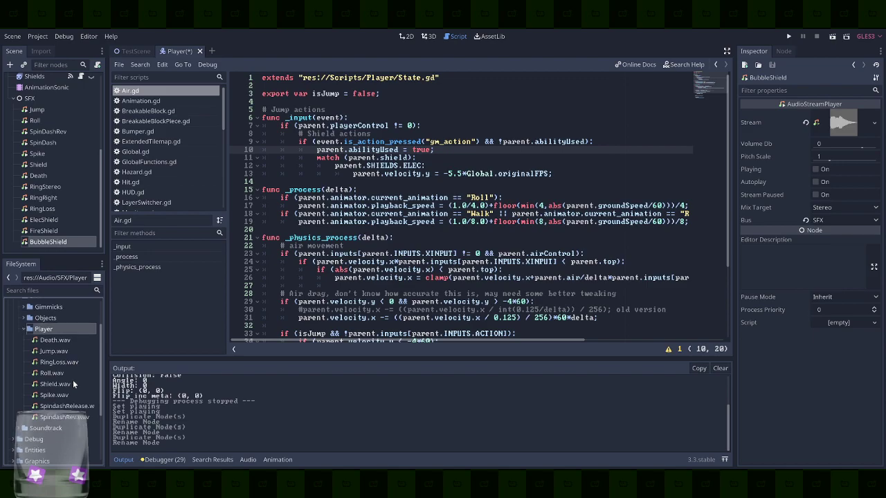
{"action": "double_click", "coordinate": [69, 317]}
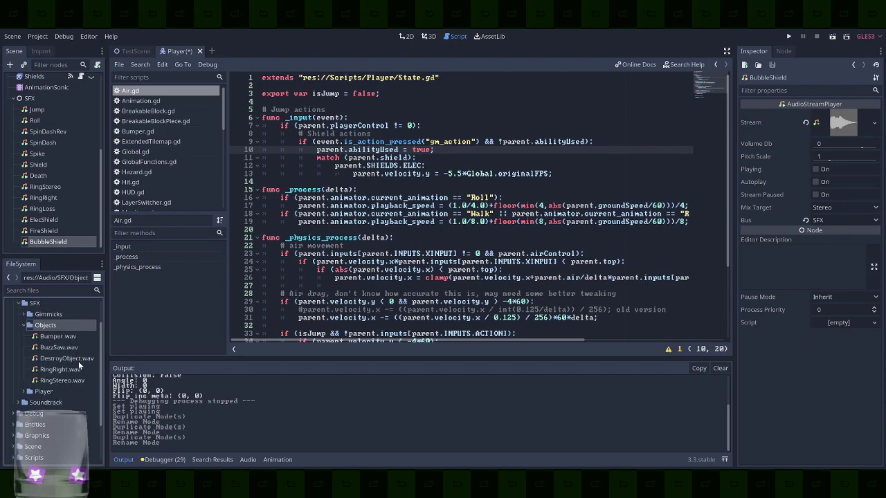
{"action": "double_click", "coordinate": [59, 315]}
{"action": "double_click", "coordinate": [60, 316]}
{"action": "double_click", "coordinate": [57, 327]}
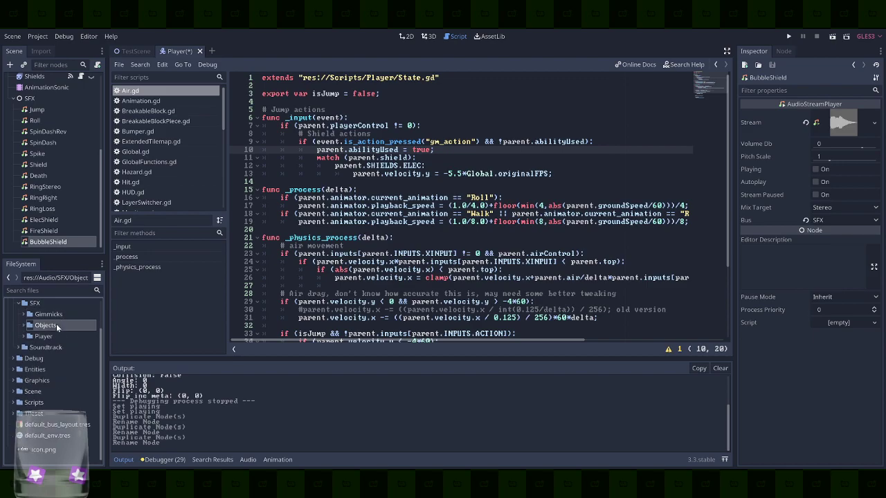
{"action": "double_click", "coordinate": [57, 340]}
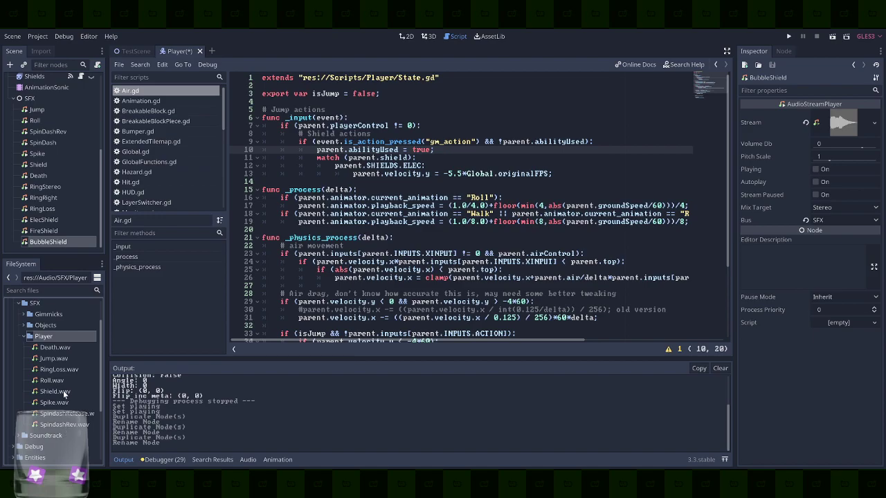
Open the project's res:// folder in the file manager for adding shield WAV files to Audio/SFX/Player
{"action": "scroll", "coordinate": [58, 316], "scroll_direction": "up", "scroll_amount": 3}
{"action": "right_click", "coordinate": [47, 318]}
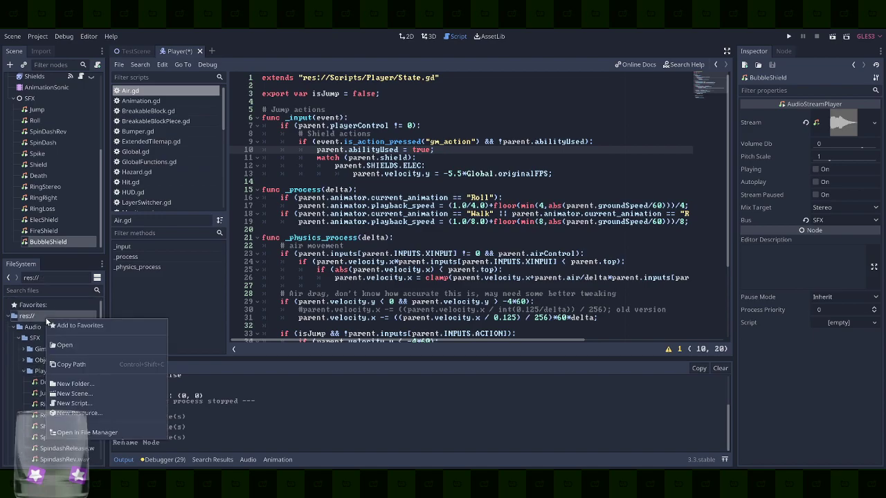
{"action": "left_click", "coordinate": [83, 433]}
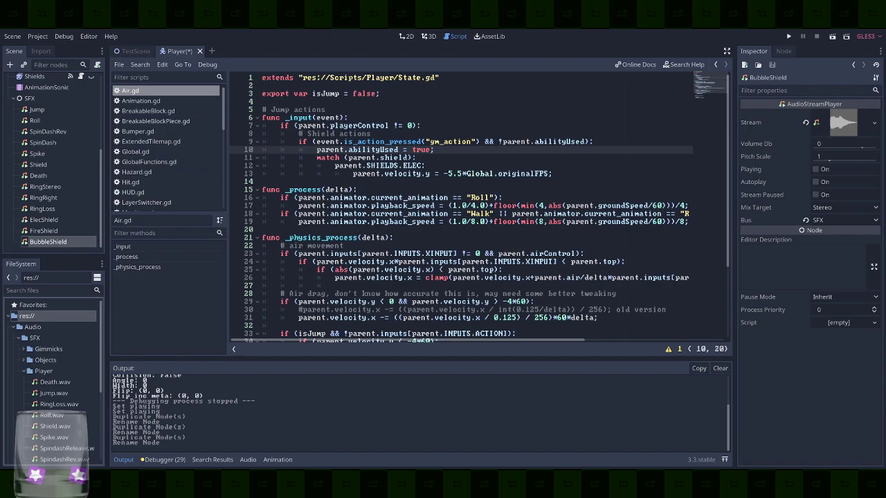
{"action": "right_click", "coordinate": [47, 315]}
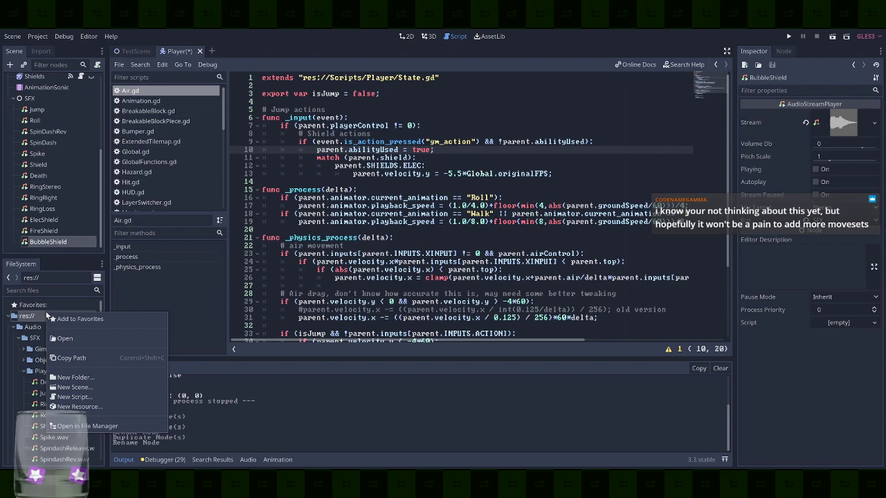
{"action": "left_click", "coordinate": [75, 427]}
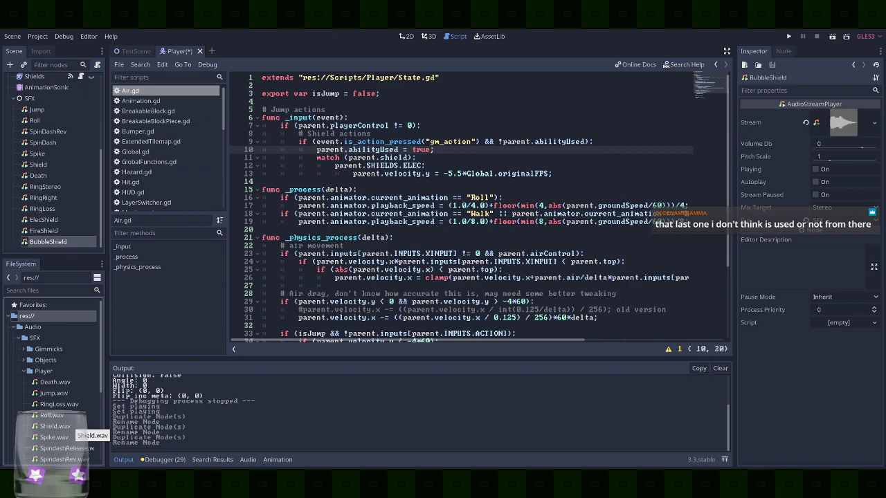
Assign ElecShield.wav as the ElecShield node's stream and preview the sound
{"action": "scroll", "coordinate": [59, 385], "scroll_direction": "down", "scroll_amount": 5}
{"action": "scroll", "coordinate": [58, 390], "scroll_direction": "up", "scroll_amount": 1}
{"action": "double_click", "coordinate": [44, 219]}
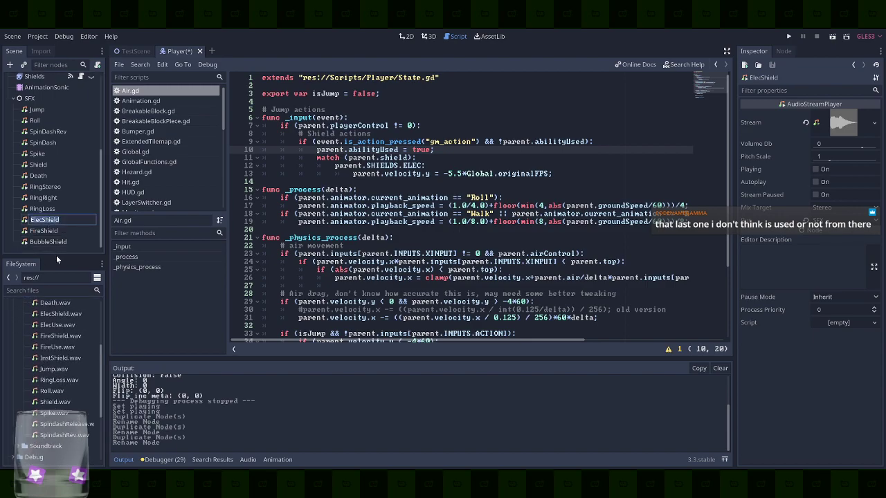
{"action": "left_click", "coordinate": [835, 168]}
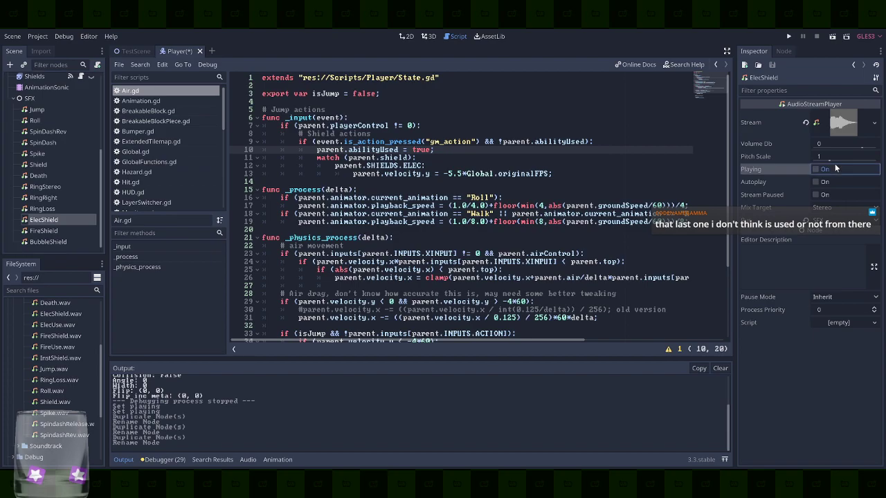
{"action": "scroll", "coordinate": [67, 361], "scroll_direction": "up", "scroll_amount": 2}
{"action": "left_click_drag", "start_coordinate": [61, 354], "coordinate": [843, 122]}
{"action": "left_click", "coordinate": [816, 170]}
{"action": "left_click", "coordinate": [833, 171]}
Assign FireShield.wav as the FireShield node's stream and preview the sound
{"action": "left_click", "coordinate": [28, 231]}
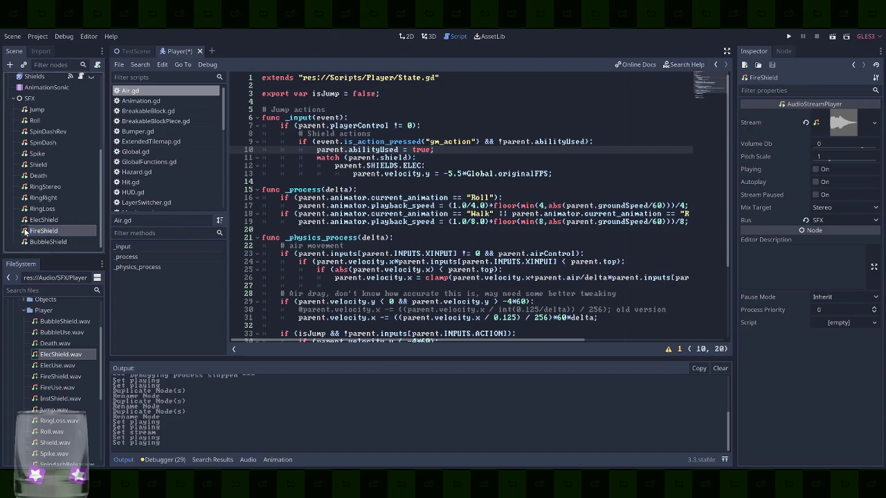
{"action": "left_click_drag", "start_coordinate": [59, 379], "coordinate": [837, 125]}
{"action": "left_click", "coordinate": [831, 171]}
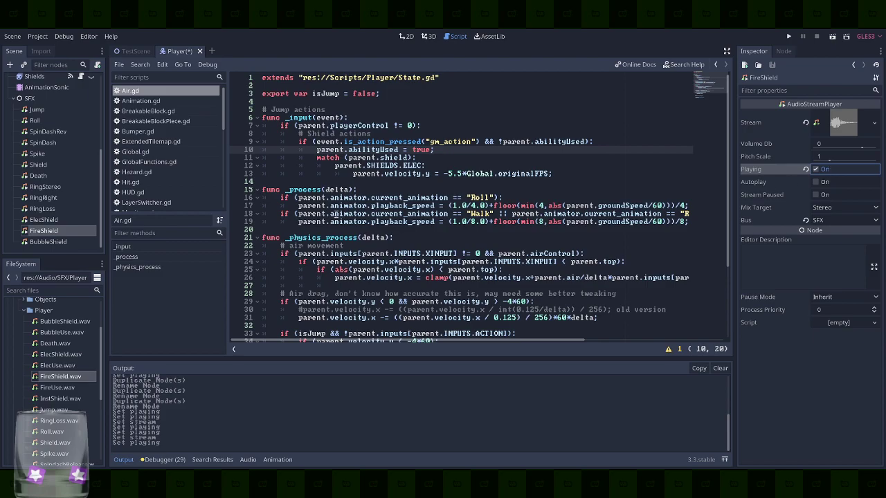
Preview the existing Shield sound, and assign BubbleShield.wav as the BubbleShield node's stream and play it
{"action": "left_click", "coordinate": [52, 243]}
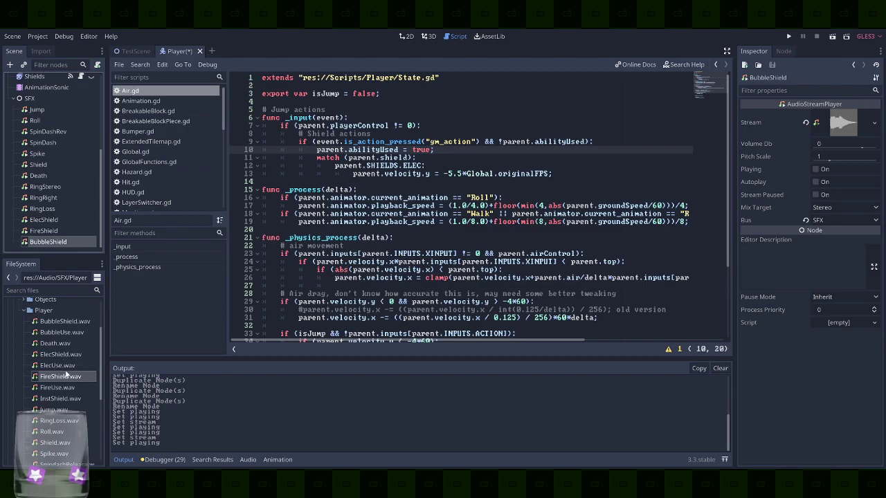
{"action": "scroll", "coordinate": [72, 385], "scroll_direction": "down", "scroll_amount": 1}
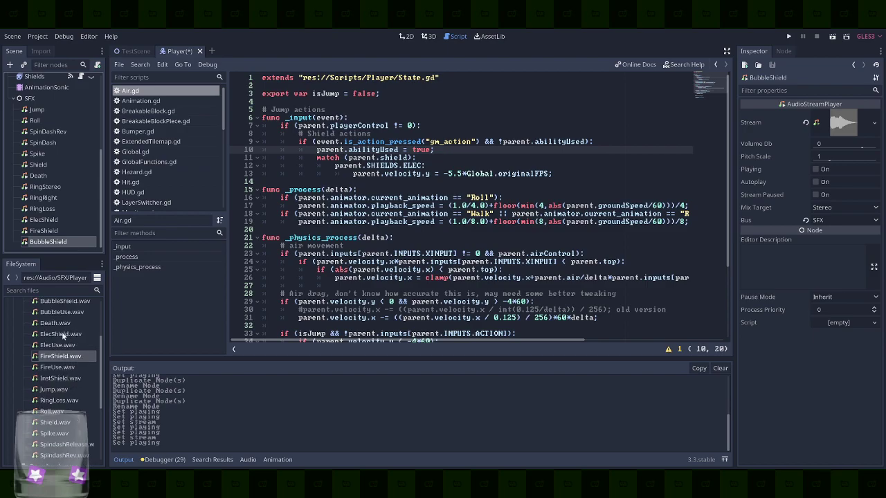
{"action": "left_click", "coordinate": [53, 164]}
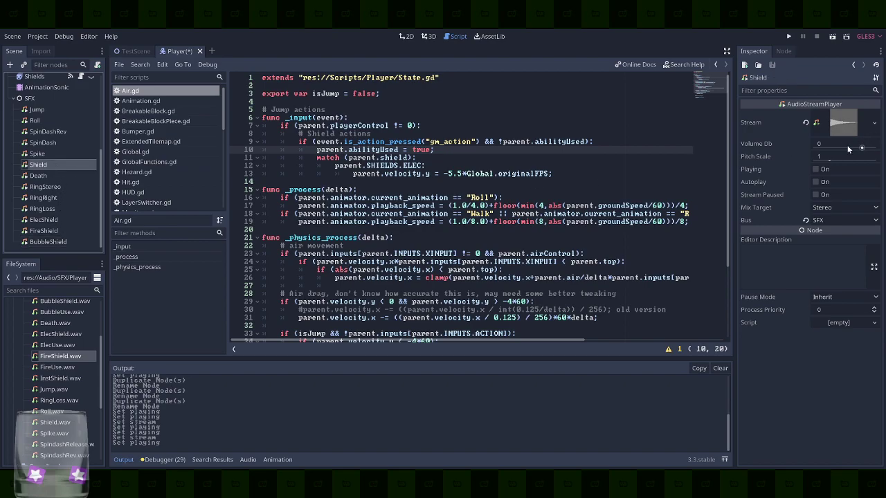
{"action": "left_click", "coordinate": [836, 168]}
{"action": "left_click", "coordinate": [69, 242]}
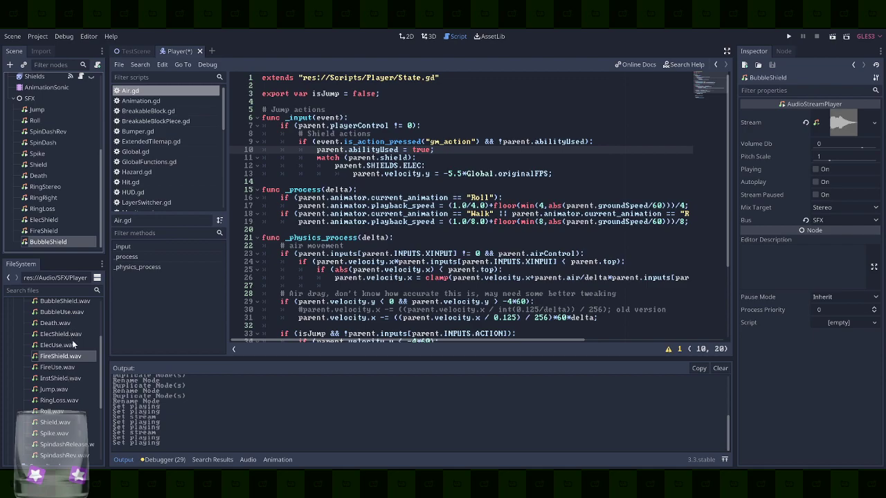
{"action": "scroll", "coordinate": [72, 342], "scroll_direction": "up", "scroll_amount": 2}
{"action": "left_click", "coordinate": [91, 322]}
{"action": "left_click_drag", "start_coordinate": [91, 322], "coordinate": [843, 122]}
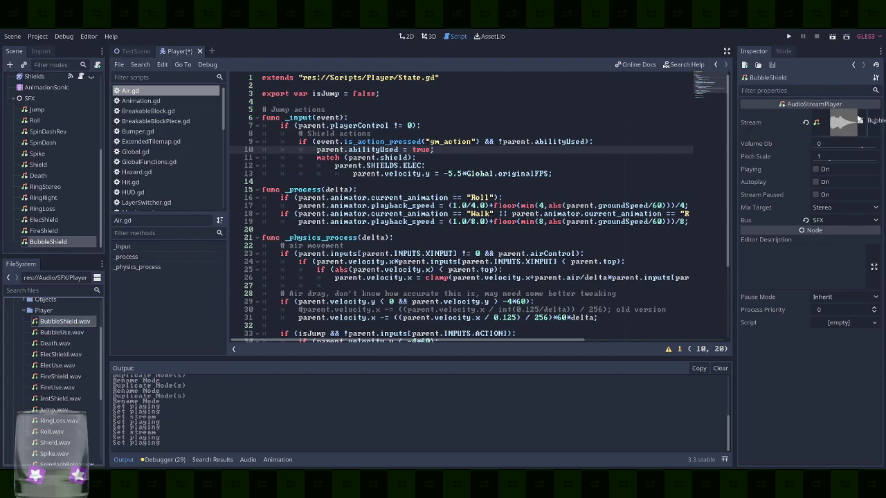
{"action": "left_click", "coordinate": [835, 170]}
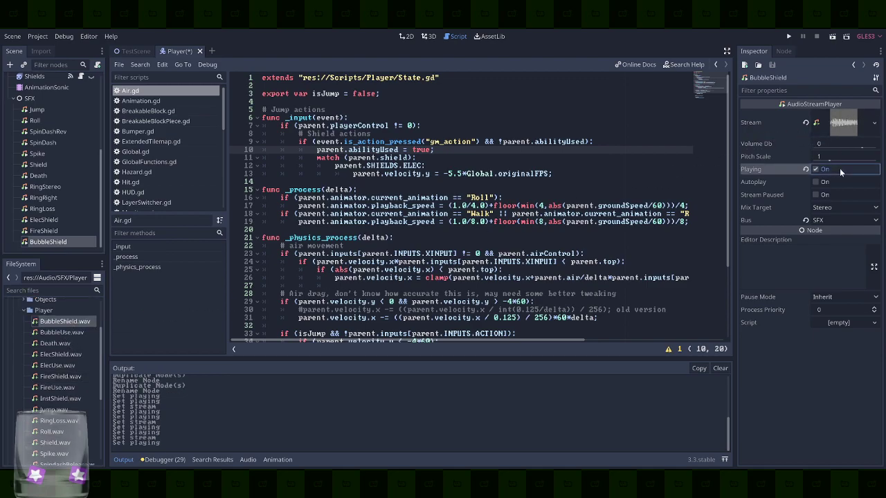
Duplicate the ElecShield, FireShield and BubbleShield nodes together and rename the ElecShield copy ElecUse
{"action": "left_click", "coordinate": [59, 220]}
{"action": "left_click", "coordinate": [58, 242], "text": "shift"}
{"action": "right_click", "coordinate": [58, 241]}
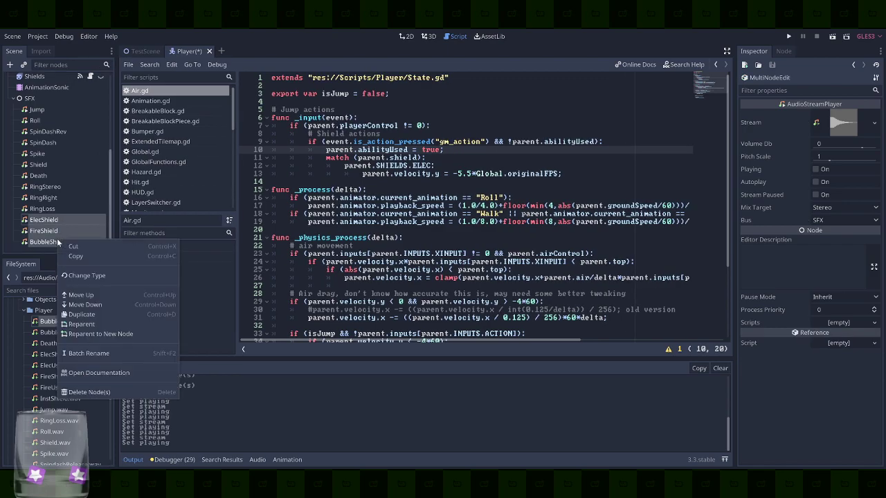
{"action": "left_click", "coordinate": [101, 315]}
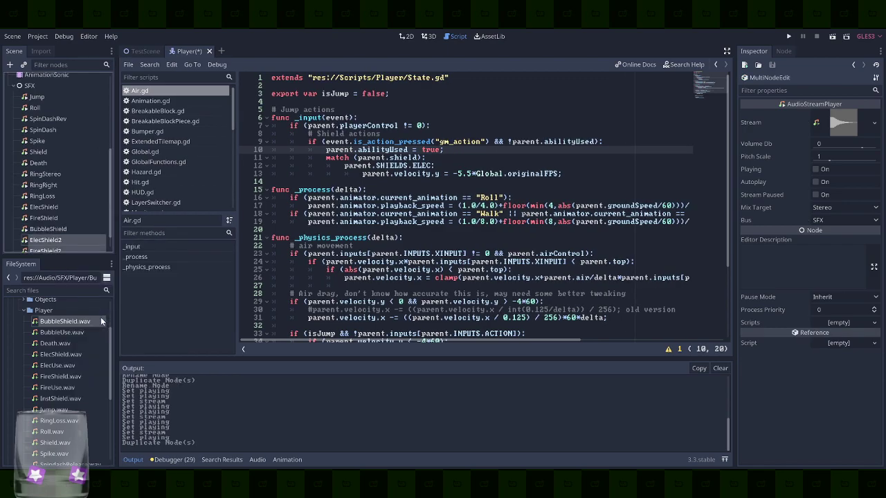
{"action": "double_click", "coordinate": [70, 237]}
{"action": "type", "text": "ElecUse"}
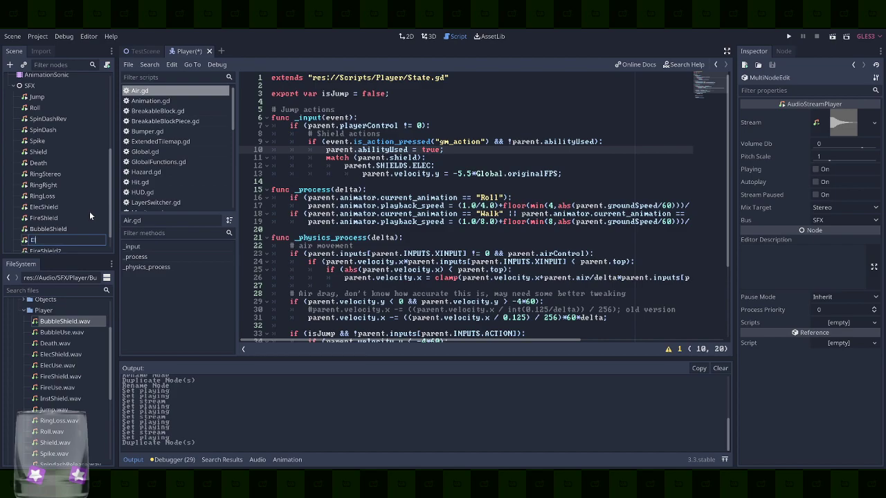
{"action": "key", "text": "Return"}
Rename the FireShield copy FireUse and the BubbleShield copy BubbleUse
{"action": "key", "text": "Down"}
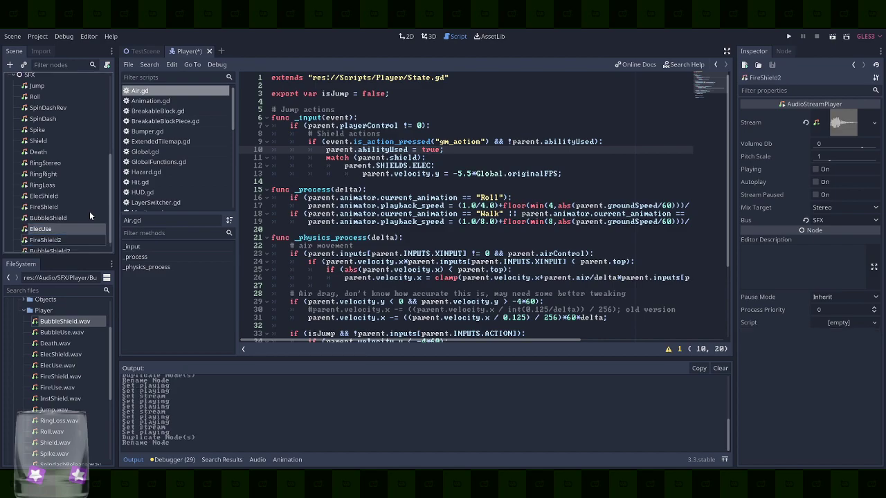
{"action": "key", "text": "F2"}
{"action": "type", "text": "FireUse"}
{"action": "key", "text": "Return"}
{"action": "key", "text": "Down"}
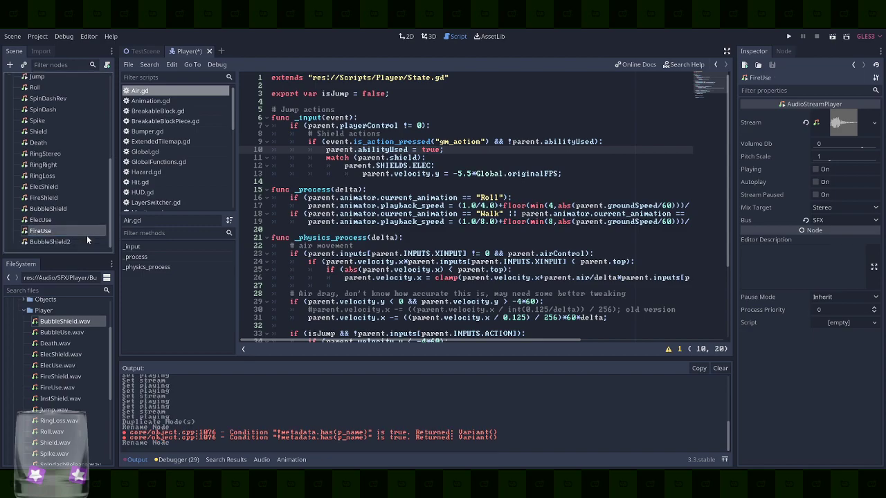
{"action": "key", "text": "F2"}
{"action": "type", "text": "BubbleUse"}
{"action": "key", "text": "Return"}
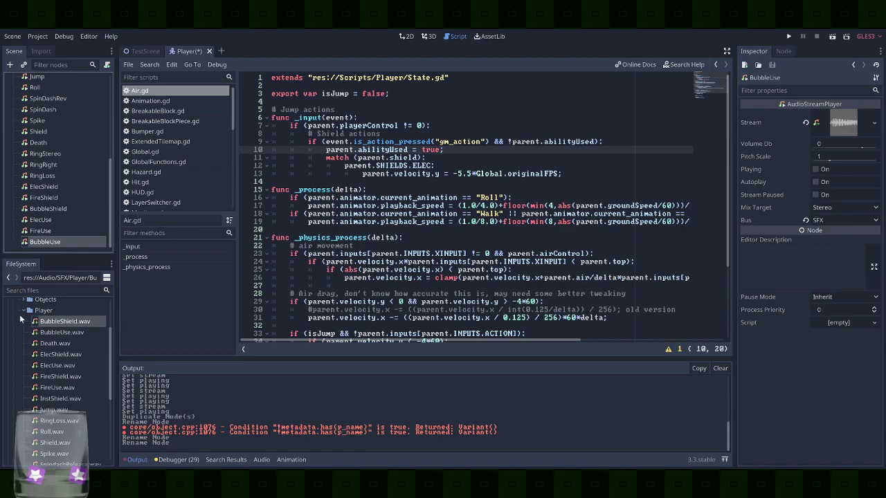
Assign BubbleUse.wav and FireUse.wav as the streams of the BubbleUse and FireUse nodes, previewing each sound
{"action": "left_click_drag", "start_coordinate": [62, 332], "coordinate": [841, 123]}
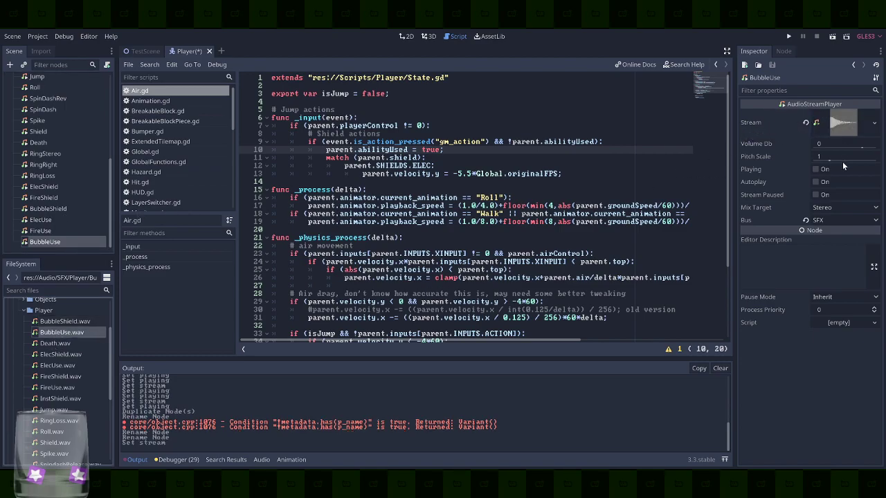
{"action": "left_click", "coordinate": [841, 169]}
{"action": "left_click", "coordinate": [63, 231]}
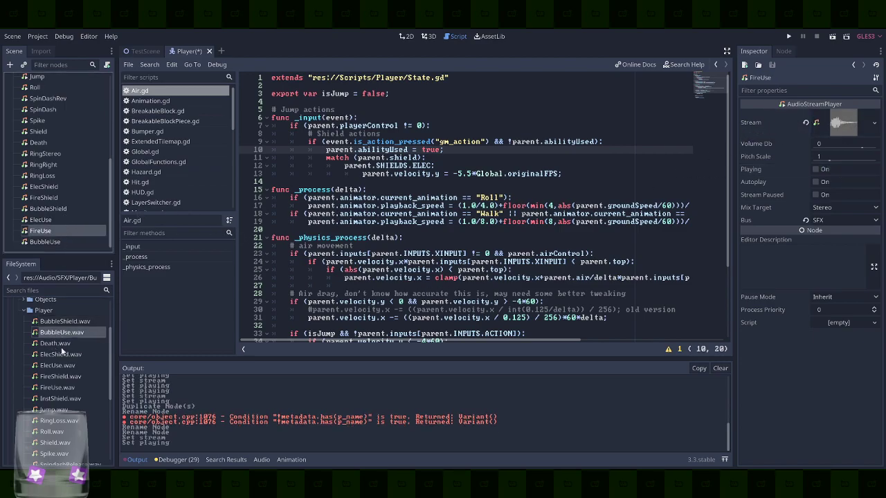
{"action": "left_click_drag", "start_coordinate": [68, 387], "coordinate": [861, 122]}
{"action": "left_click", "coordinate": [839, 169]}
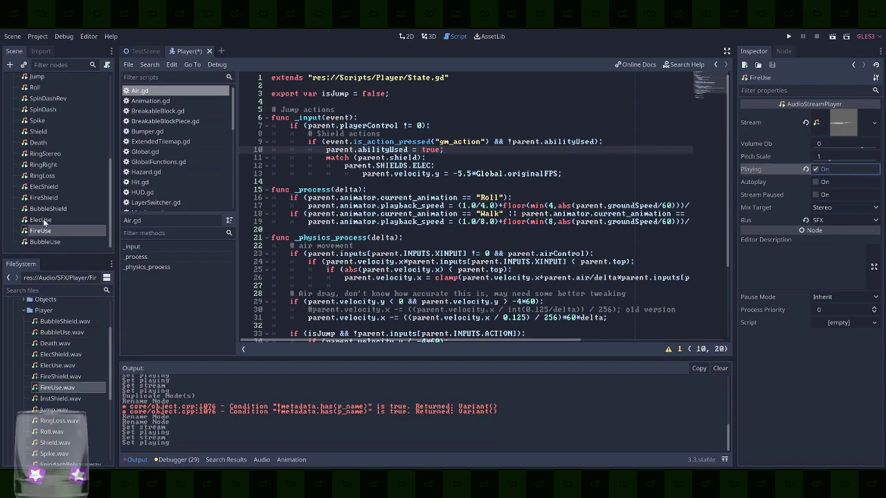
Assign ElecUse.wav as the ElecUse node's stream and preview the sound
{"action": "left_click", "coordinate": [43, 220]}
{"action": "scroll", "coordinate": [62, 394], "scroll_direction": "down", "scroll_amount": 2}
{"action": "scroll", "coordinate": [64, 402], "scroll_direction": "up", "scroll_amount": 2}
{"action": "left_click_drag", "start_coordinate": [65, 366], "coordinate": [852, 123]}
{"action": "left_click", "coordinate": [818, 169]}
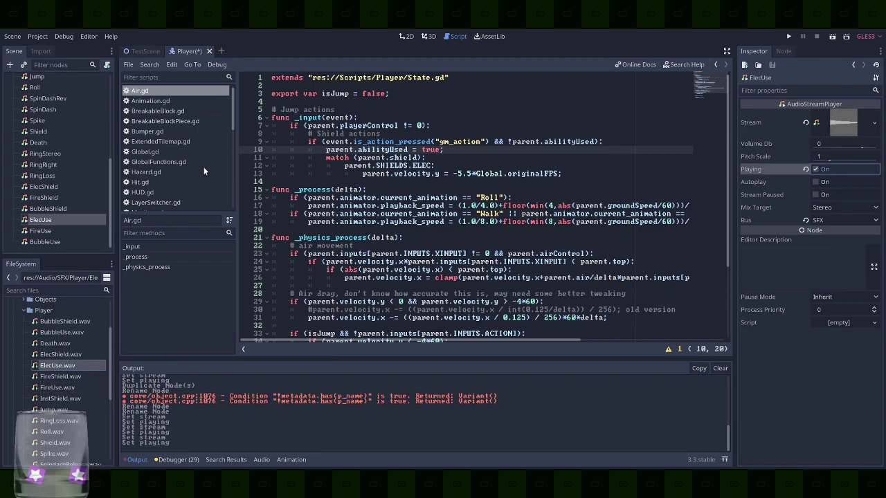
Go through the SFX sound nodes from Jump down to ElecShield to review their settings
{"action": "scroll", "coordinate": [97, 131], "scroll_direction": "up", "scroll_amount": 2}
{"action": "left_click", "coordinate": [81, 119]}
{"action": "key", "text": "Down"}
{"action": "key", "text": "Down"}
{"action": "key", "text": "Down"}
{"action": "key", "text": "Down"}
{"action": "key", "text": "Down"}
{"action": "key", "text": "Down"}
{"action": "key", "text": "Down"}
{"action": "key", "text": "Down"}
{"action": "key", "text": "Down"}
{"action": "key", "text": "Down"}
{"action": "scroll", "coordinate": [95, 127], "scroll_direction": "down", "scroll_amount": 2}
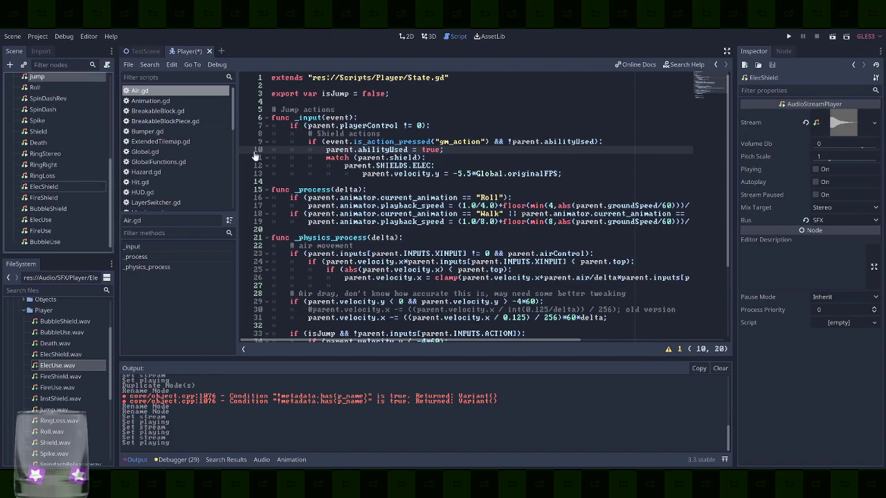
Add the line player.sfx[13].play(); under the SHIELDS.ELEC case in Air.gd and save
{"action": "scroll", "coordinate": [44, 118], "scroll_direction": "up", "scroll_amount": 5}
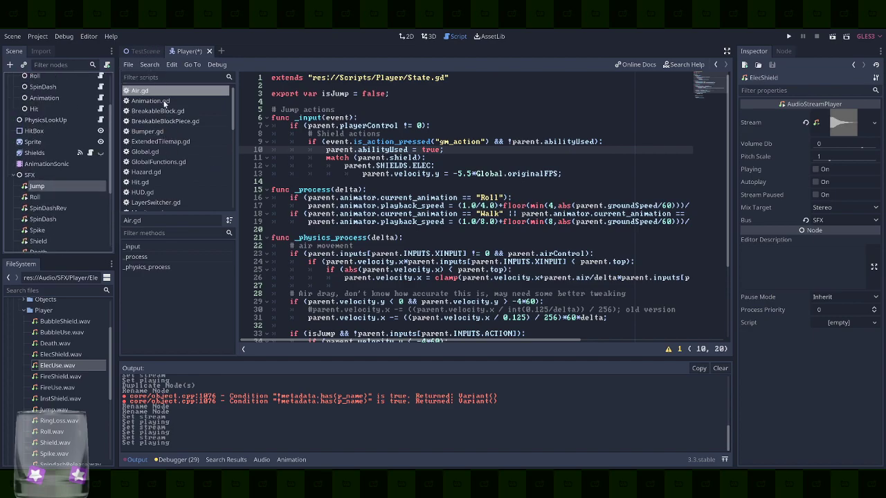
{"action": "scroll", "coordinate": [39, 174], "scroll_direction": "down", "scroll_amount": 5}
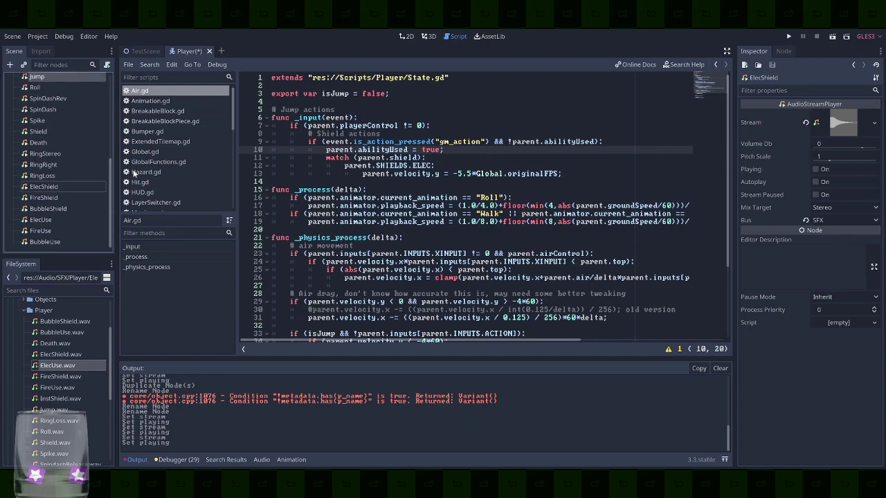
{"action": "left_click", "coordinate": [477, 168]}
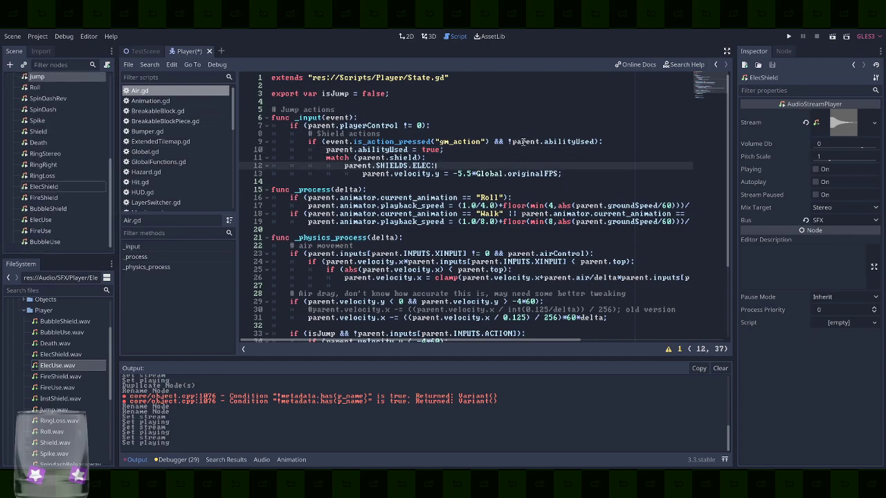
{"action": "key", "text": "Return"}
{"action": "type", "text": "pla"}
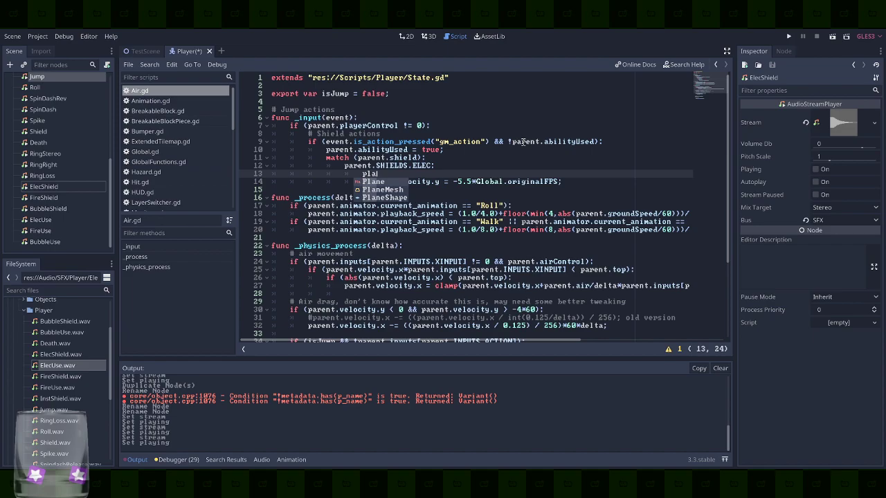
{"action": "type", "text": "yer.sfx["}
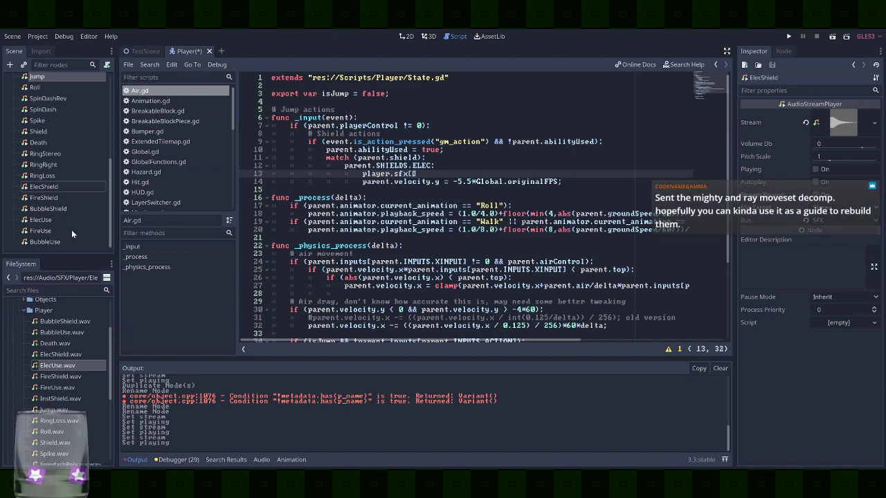
{"action": "type", "text": "13].play();"}
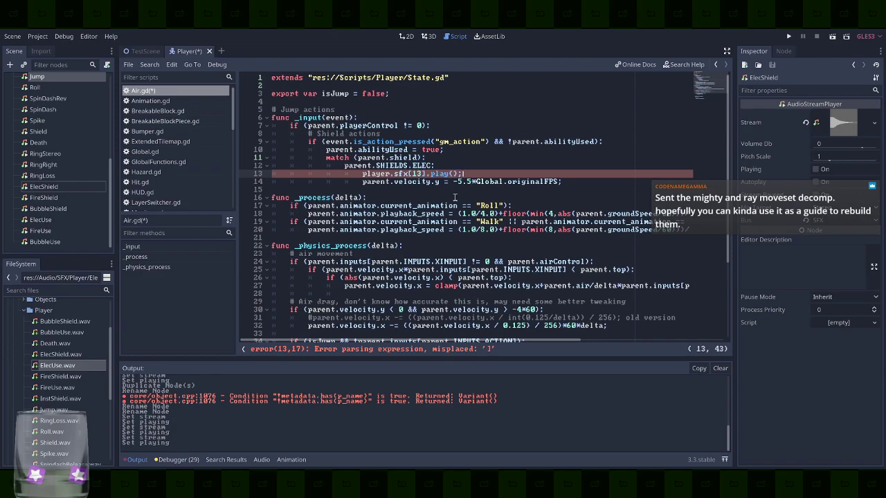
{"action": "key", "text": "ctrl+s"}
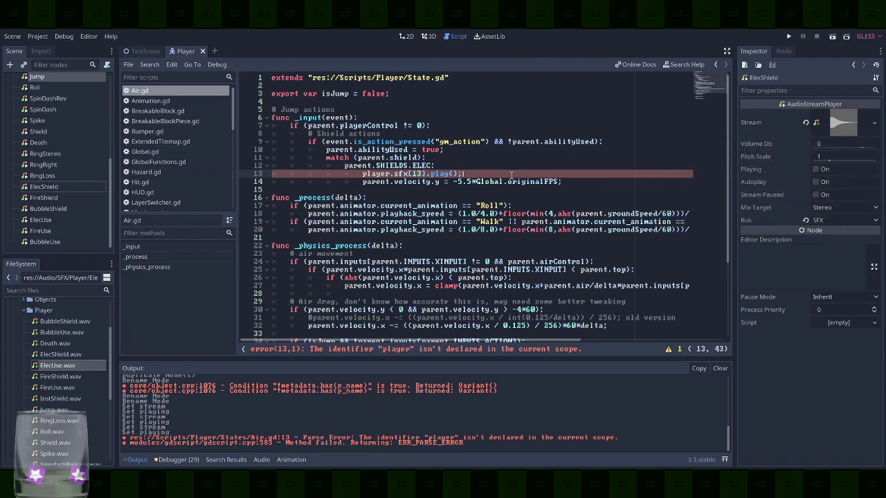
Replace player with parent in the sfx[13].play() line of Air.gd and save
{"action": "key", "text": "Home"}
{"action": "key", "text": "ctrl+shift+Right"}
{"action": "type", "text": "parent"}
{"action": "key", "text": "ctrl+s"}
Run the game, break the electric shield monitor and test the mid-air jump sound, then close the game
{"action": "left_click", "coordinate": [789, 37]}
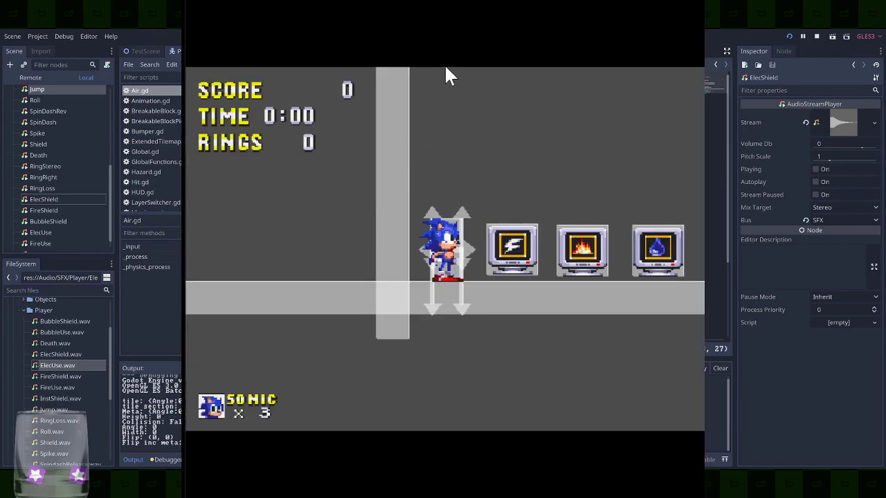
{"action": "key", "text": "space"}
{"action": "key", "text": "Right"}
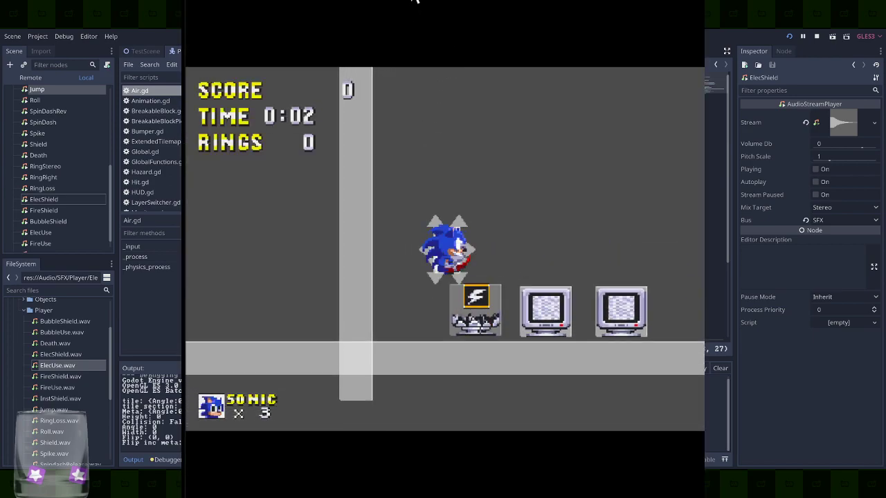
{"action": "key", "text": "space"}
{"action": "key", "text": "space"}
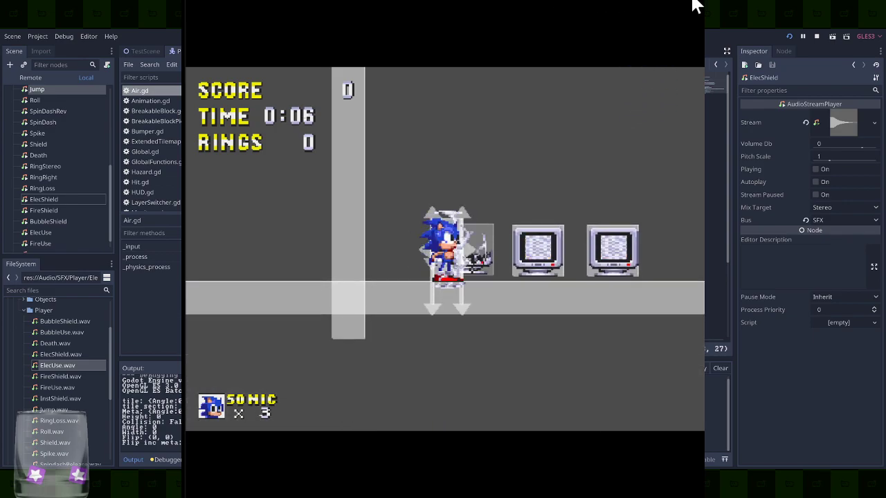
{"action": "left_click", "coordinate": [695, 5]}
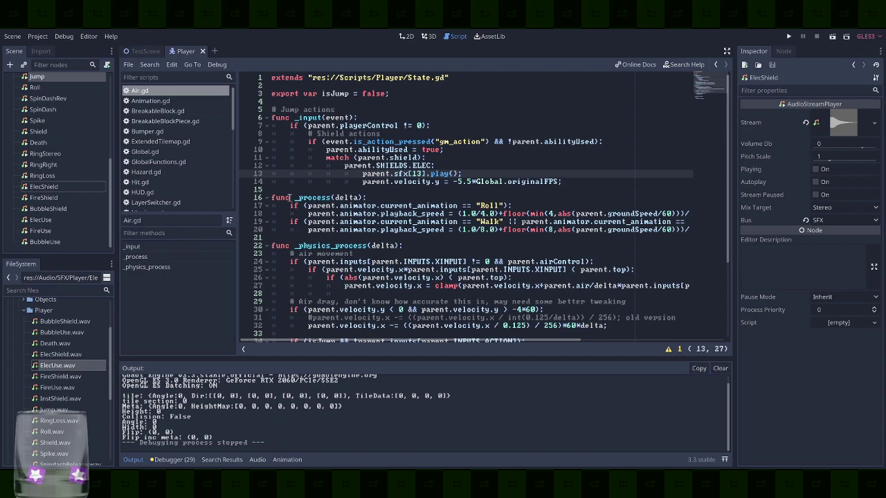
Copy the parent.sfx[13].play(); line from Air.gd and check how Monitor.gd sets the shields
{"action": "left_click_drag", "start_coordinate": [493, 173], "coordinate": [496, 164]}
{"action": "key", "text": "ctrl+c"}
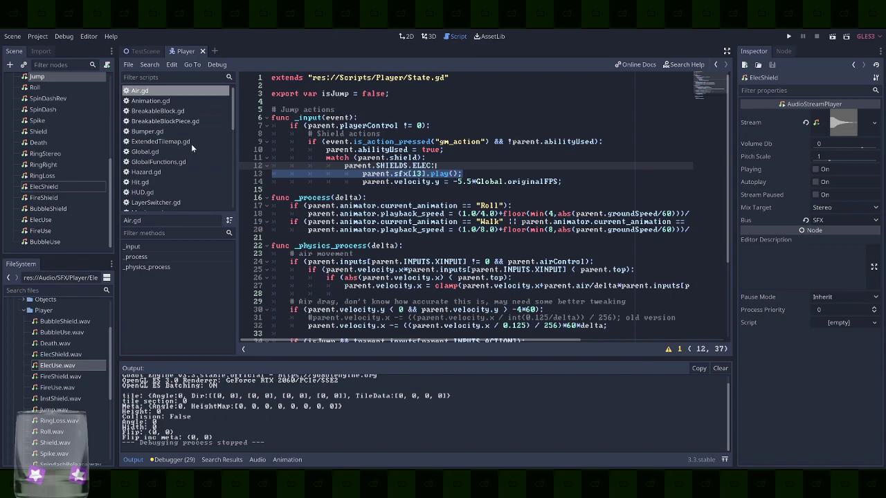
{"action": "scroll", "coordinate": [181, 158], "scroll_direction": "down", "scroll_amount": 3}
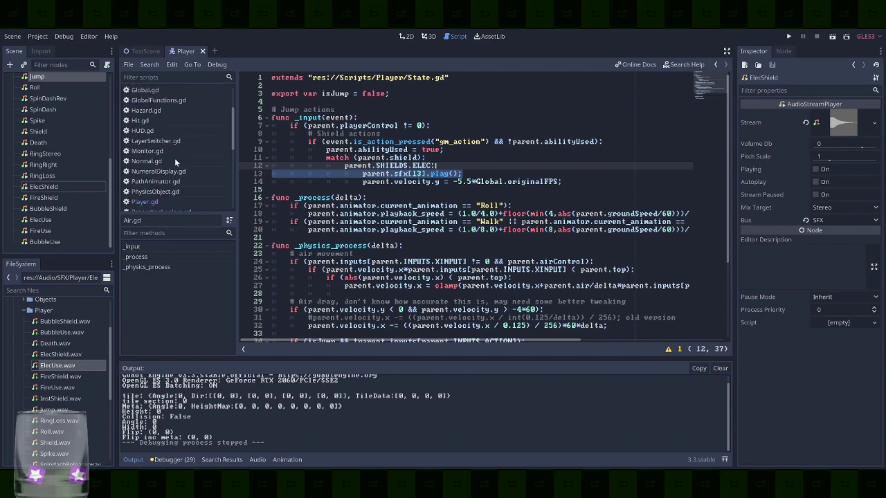
{"action": "left_click", "coordinate": [153, 151]}
{"action": "scroll", "coordinate": [473, 174], "scroll_direction": "down", "scroll_amount": 2}
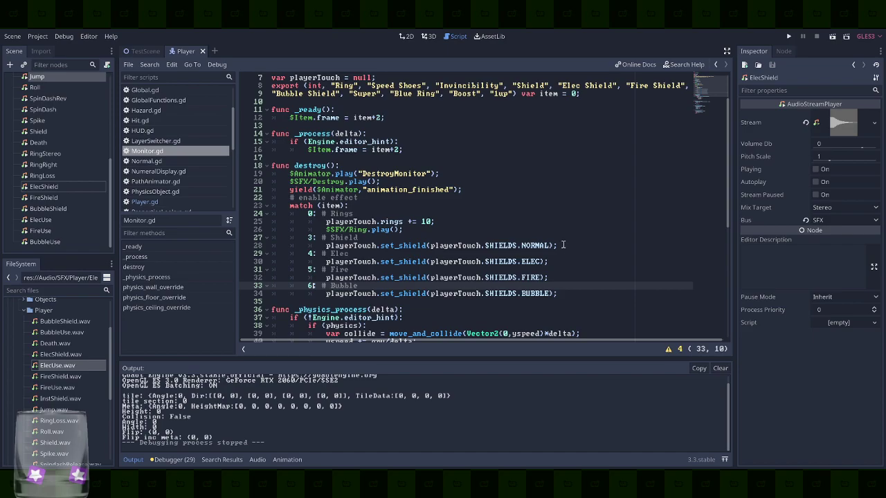
{"action": "scroll", "coordinate": [176, 135], "scroll_direction": "up", "scroll_amount": 3}
{"action": "scroll", "coordinate": [158, 145], "scroll_direction": "down", "scroll_amount": 3}
Open Player.gd and go to the shield match block in the set_shield function
{"action": "left_click", "coordinate": [144, 155]}
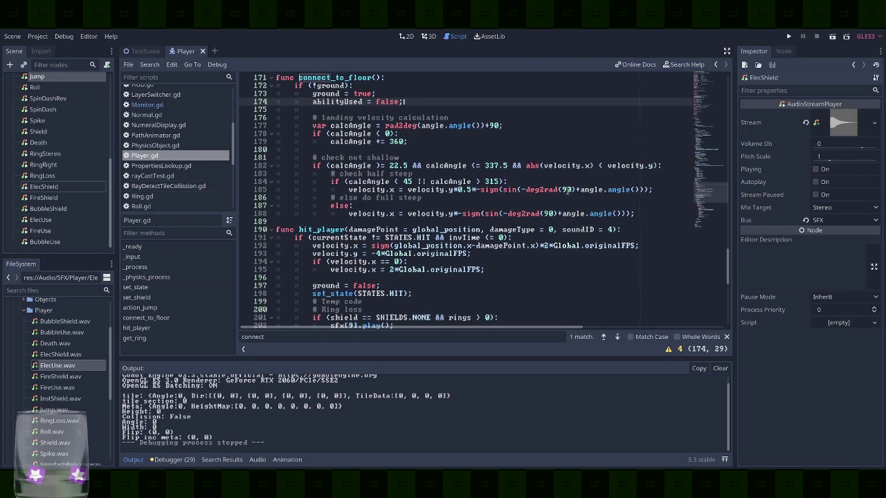
{"action": "left_click", "coordinate": [149, 286]}
{"action": "left_click", "coordinate": [147, 296]}
{"action": "scroll", "coordinate": [474, 233], "scroll_direction": "down", "scroll_amount": 1}
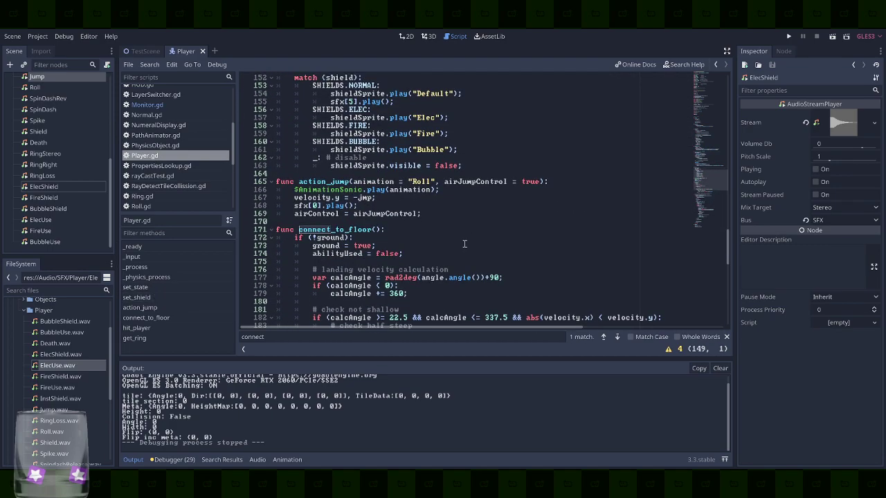
{"action": "left_click", "coordinate": [449, 199]}
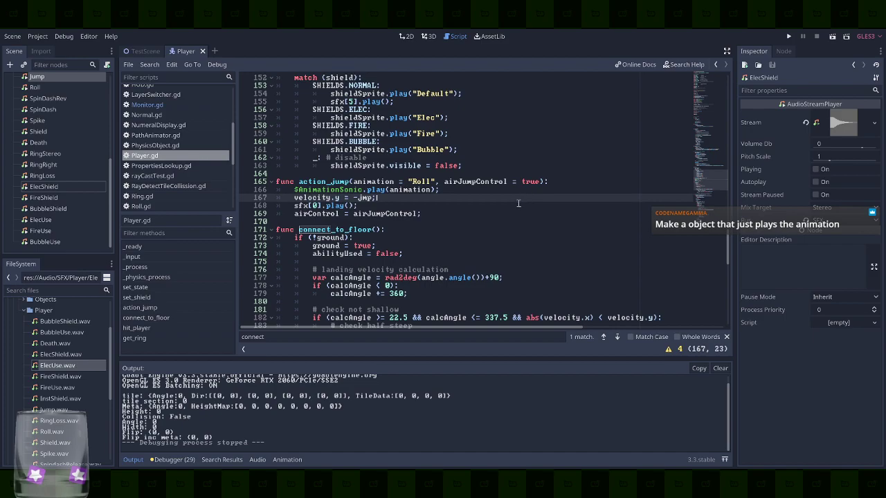
{"action": "scroll", "coordinate": [391, 218], "scroll_direction": "down", "scroll_amount": 1}
{"action": "scroll", "coordinate": [392, 219], "scroll_direction": "up", "scroll_amount": 3}
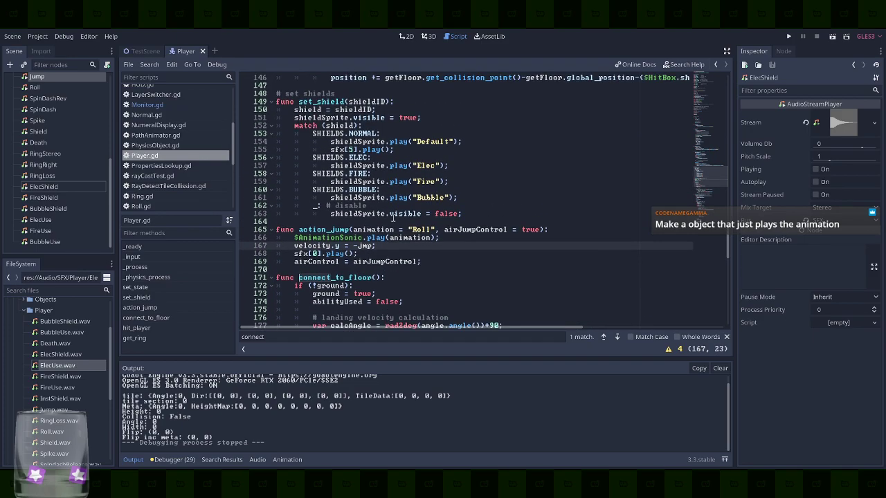
{"action": "left_click", "coordinate": [139, 297]}
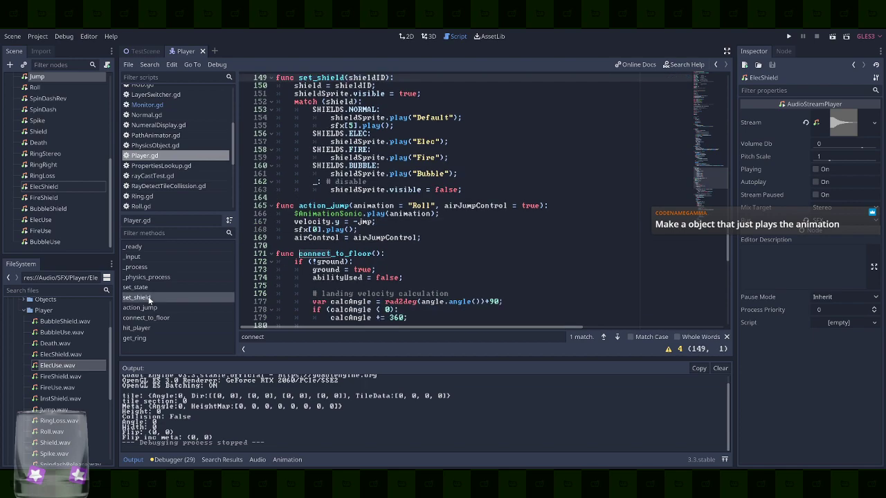
{"action": "scroll", "coordinate": [462, 174], "scroll_direction": "up", "scroll_amount": 1}
Paste the copied sound line under SHIELDS.ELEC in set_shield, fix its indentation and change the sfx index to 10
{"action": "left_click", "coordinate": [465, 166]}
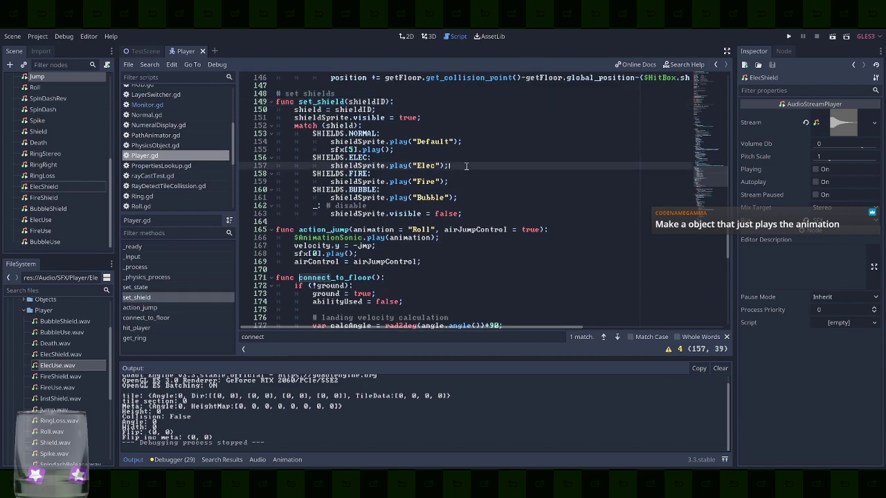
{"action": "key", "text": "Return"}
{"action": "key", "text": "ctrl+v"}
{"action": "key", "text": "shift+Up"}
{"action": "key", "text": "shift+Tab"}
{"action": "key", "text": "shift+Tab"}
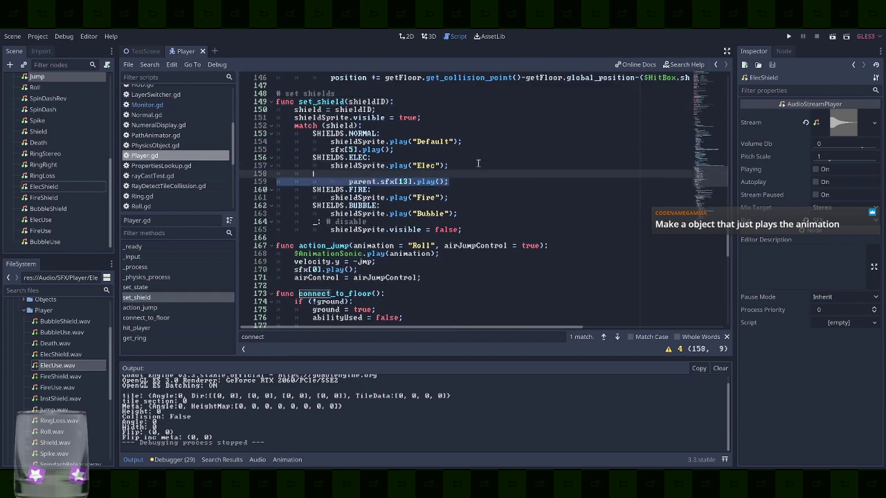
{"action": "key", "text": "Up"}
{"action": "key", "text": "End"}
{"action": "key", "text": "Down"}
{"action": "key", "text": "shift+Up"}
{"action": "key", "text": "BackSpace"}
{"action": "key", "text": "Down"}
{"action": "type", "text": "0"}
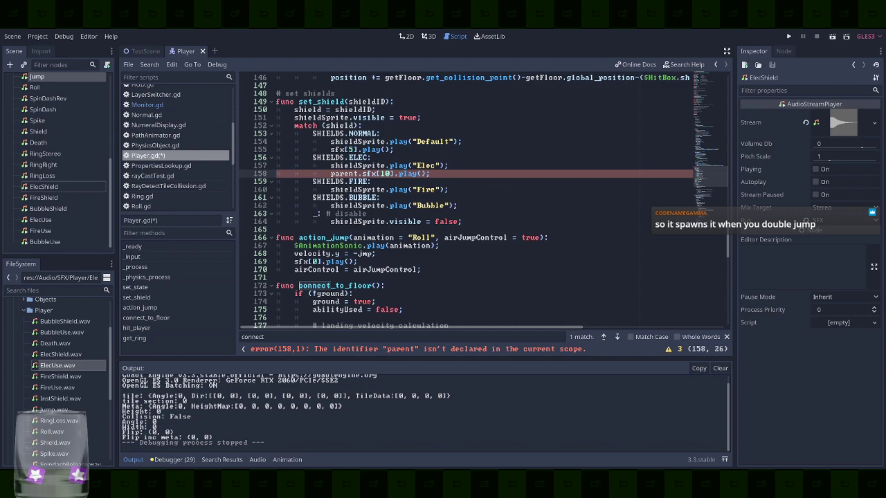
Remove the parent. prefix from the sfx[10].play() line under SHIELDS.ELEC
{"action": "double_click", "coordinate": [344, 174]}
{"action": "key", "text": "BackSpace"}
{"action": "key", "text": "Delete"}
Copy the sfx[10].play(); line under the SHIELDS.FIRE case and set its index to 11
{"action": "key", "text": "shift+Up"}
{"action": "key", "text": "shift+End"}
{"action": "key", "text": "ctrl+c"}
{"action": "key", "text": "Down"}
{"action": "key", "text": "Down"}
{"action": "key", "text": "Down"}
{"action": "key", "text": "ctrl+v"}
{"action": "key", "text": "Left"}
{"action": "key", "text": "Left"}
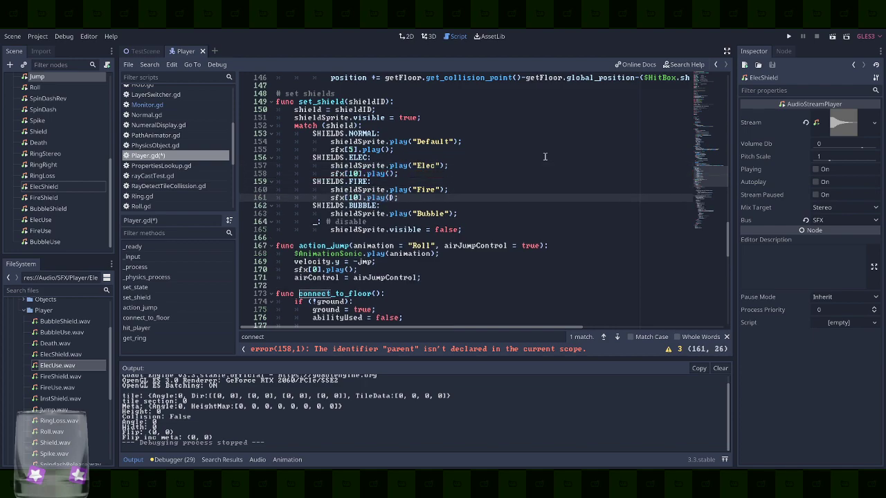
{"action": "key", "text": "Left"}
{"action": "key", "text": "Left"}
{"action": "key", "text": "Left"}
{"action": "key", "text": "Left"}
{"action": "key", "text": "Left"}
{"action": "key", "text": "Left"}
{"action": "key", "text": "Left"}
{"action": "key", "text": "BackSpace"}
{"action": "type", "text": "1"}
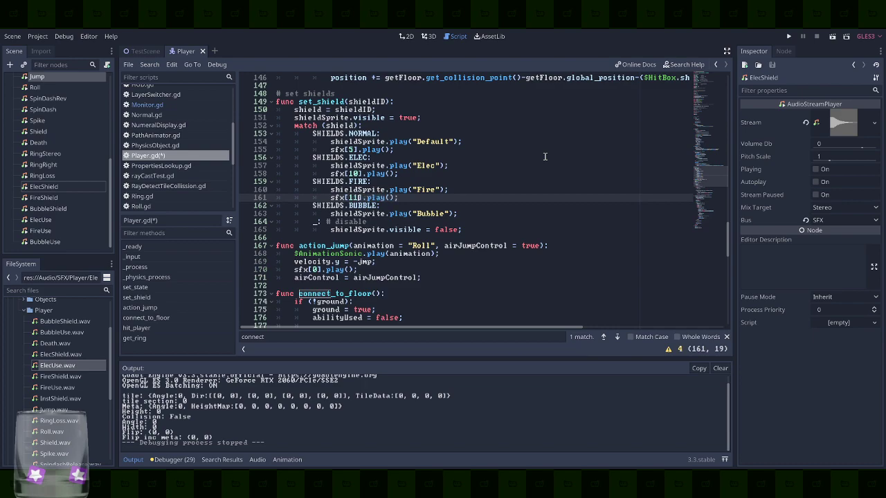
Paste the sound line under the SHIELDS.BUBBLE case, set its index to 12 and save Player.gd
{"action": "key", "text": "Down"}
{"action": "key", "text": "Down"}
{"action": "key", "text": "End"}
{"action": "key", "text": "ctrl+v"}
{"action": "key", "text": "Left"}
{"action": "key", "text": "Left"}
{"action": "key", "text": "BackSpace"}
{"action": "type", "text": "2"}
{"action": "key", "text": "ctrl+s"}
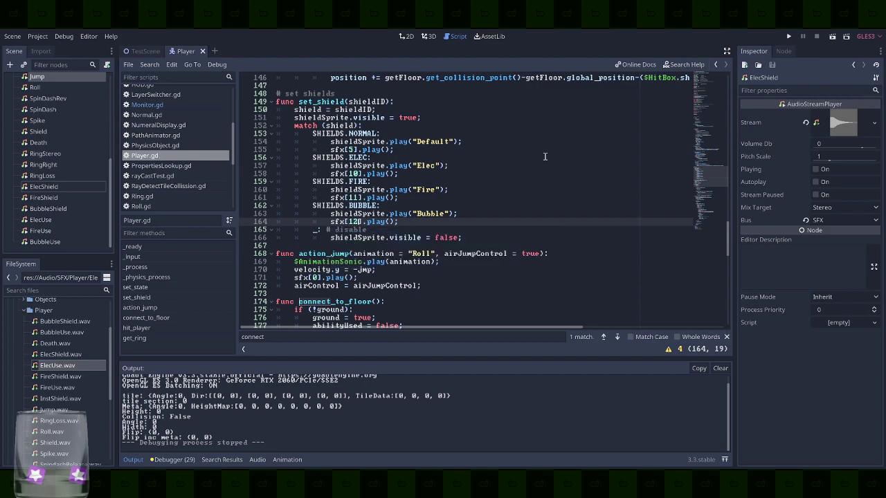
Run the game and break the electric, fire and bubble monitors to test their pickup sounds, then close it
{"action": "left_click", "coordinate": [788, 38]}
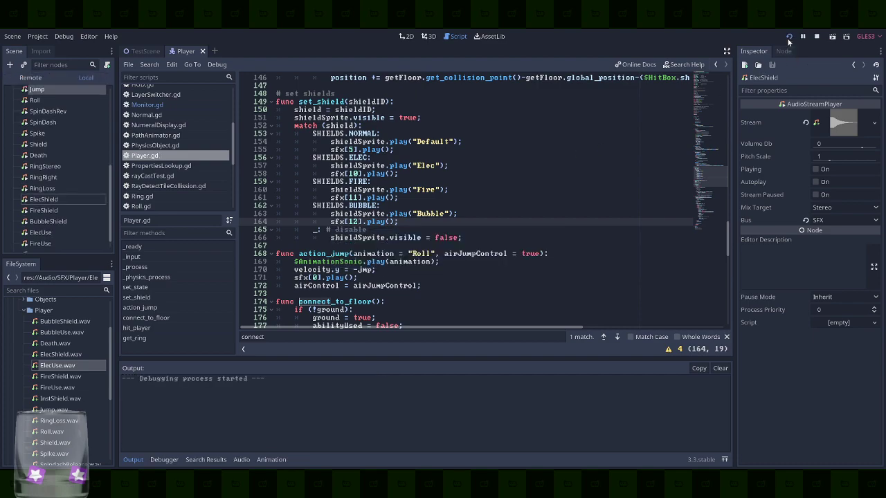
{"action": "key", "text": "space"}
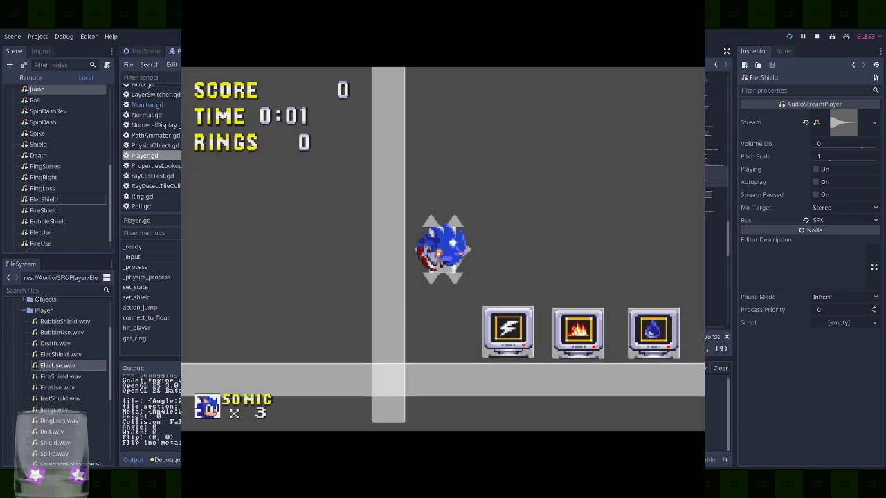
{"action": "key", "text": "Right"}
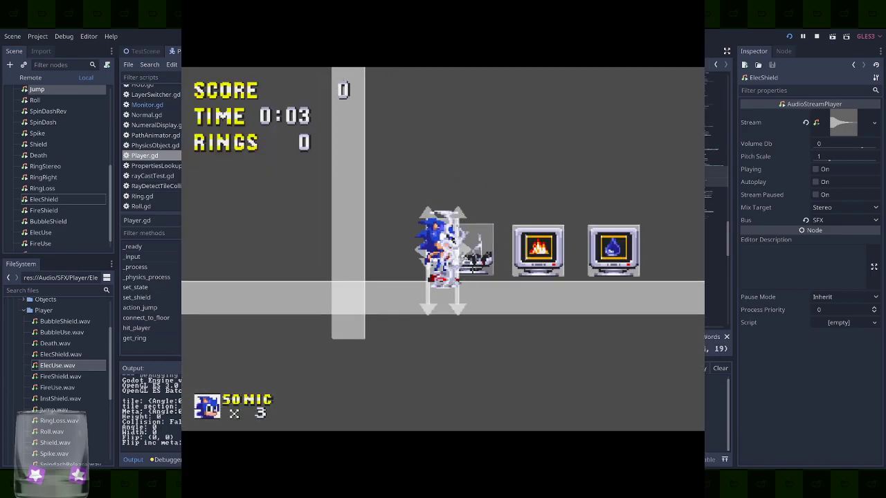
{"action": "key", "text": "space"}
{"action": "key", "text": "Right"}
{"action": "key", "text": "space"}
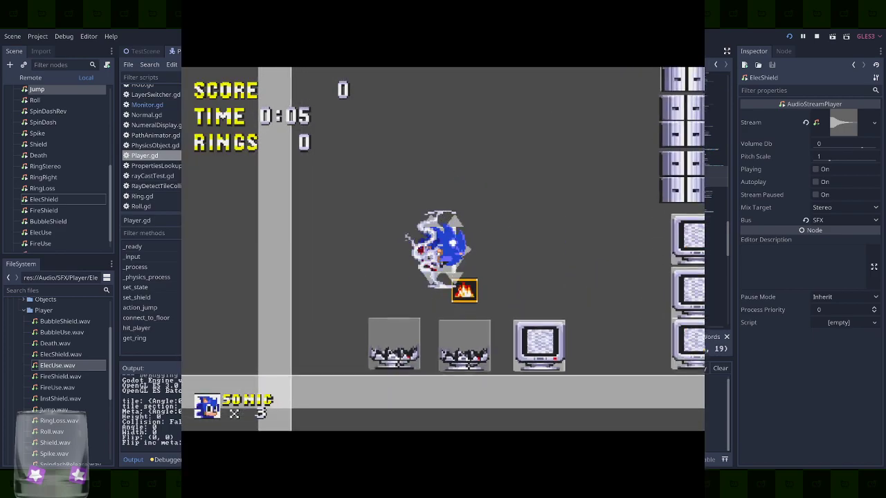
{"action": "key", "text": "space"}
{"action": "key", "text": "Right"}
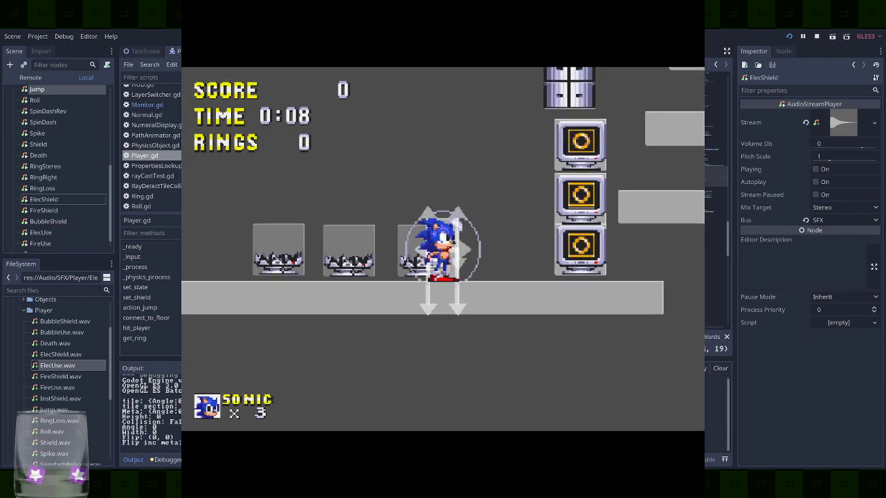
{"action": "left_click", "coordinate": [683, 2]}
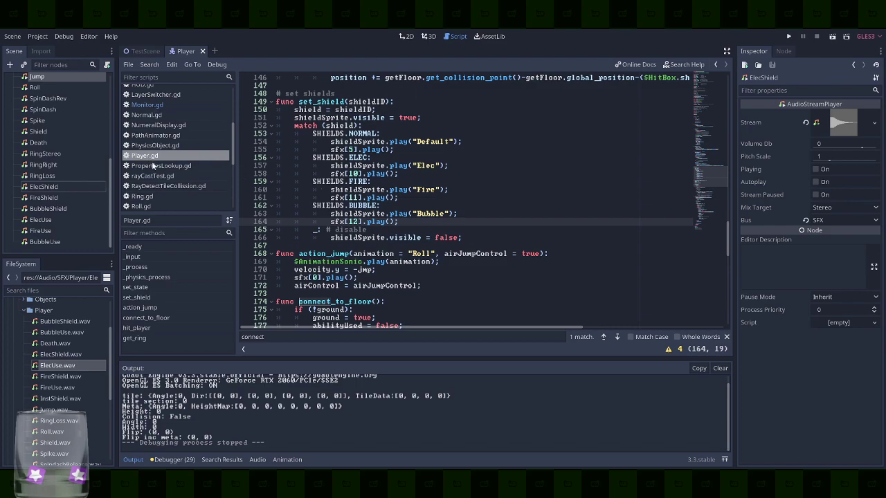
Open the Air.gd state script and duplicate the parent.SHIELDS.ELEC case block directly below the original
{"action": "scroll", "coordinate": [159, 177], "scroll_direction": "up", "scroll_amount": 3}
{"action": "scroll", "coordinate": [160, 177], "scroll_direction": "up", "scroll_amount": 2}
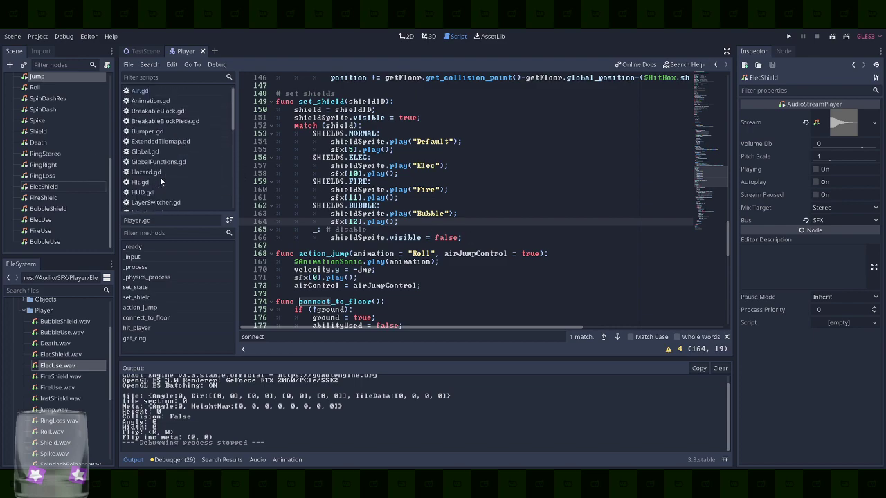
{"action": "scroll", "coordinate": [101, 115], "scroll_direction": "up", "scroll_amount": 5}
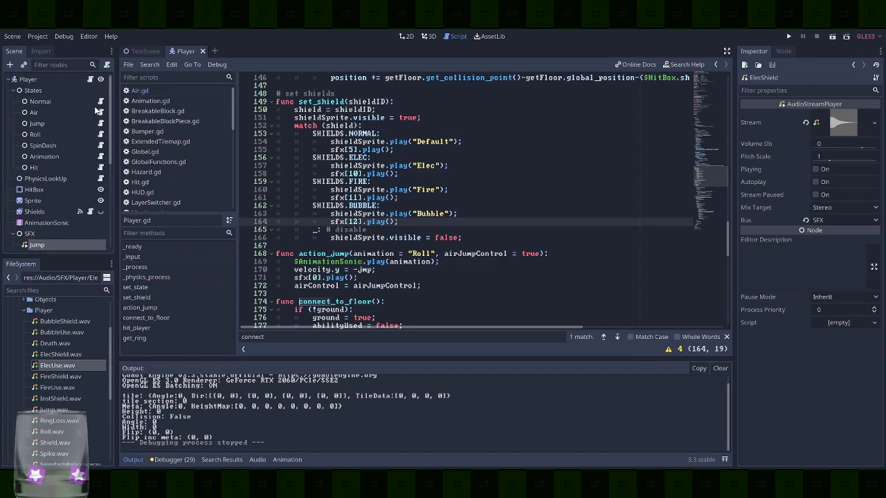
{"action": "left_click", "coordinate": [102, 123]}
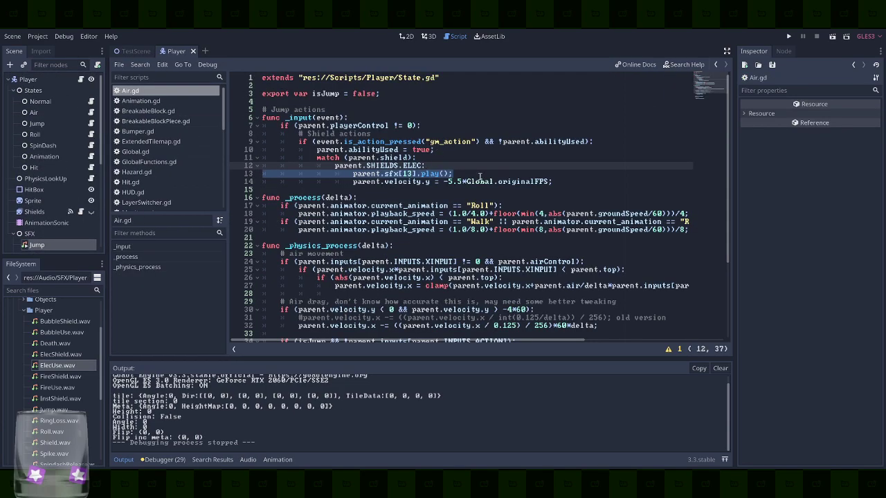
{"action": "left_click_drag", "start_coordinate": [559, 183], "coordinate": [570, 158]}
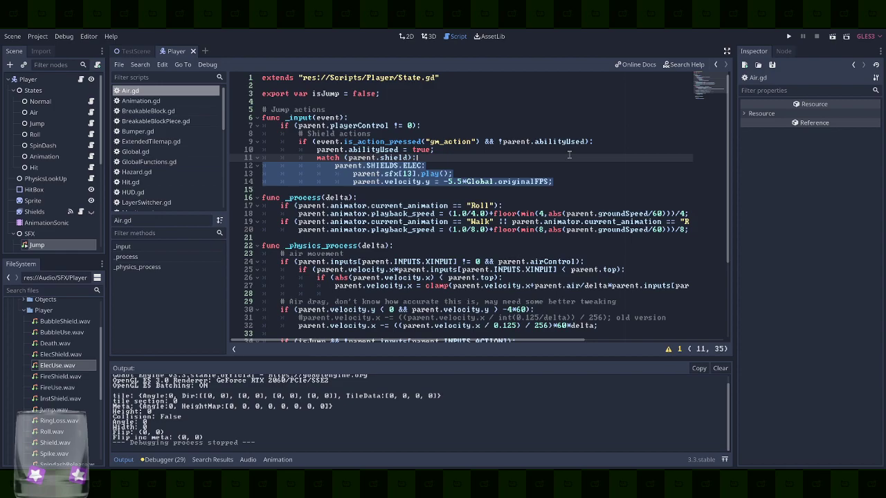
{"action": "key", "text": "ctrl+c"}
{"action": "key", "text": "ctrl+v"}
{"action": "key", "text": "ctrl+v"}
Set the sfx index in the duplicated shield case to 14
{"action": "key", "text": "Up"}
{"action": "key", "text": "Left"}
{"action": "key", "text": "Left"}
{"action": "key", "text": "Left"}
{"action": "key", "text": "Left"}
{"action": "key", "text": "Left"}
{"action": "key", "text": "Left"}
{"action": "key", "text": "Left"}
{"action": "key", "text": "Left"}
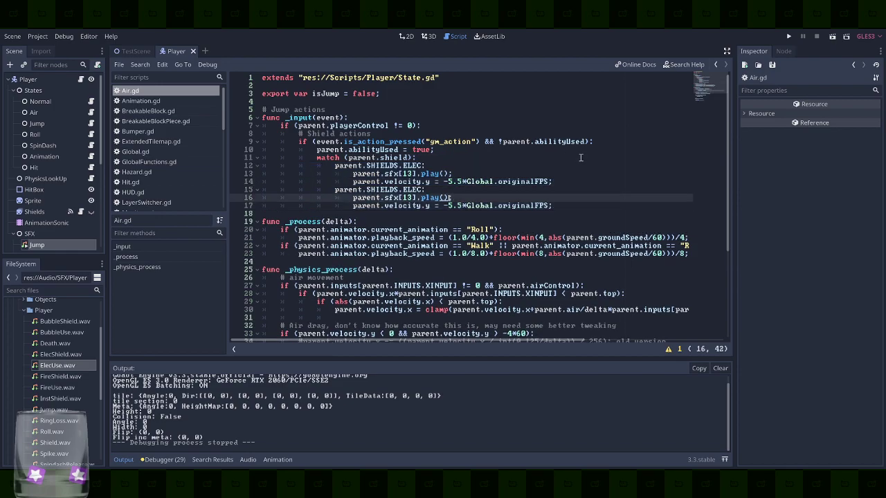
{"action": "key", "text": "BackSpace"}
{"action": "type", "text": "4"}
Copy the shield case that plays sfx[14] and paste a third case block below it
{"action": "key", "text": "Down"}
{"action": "key", "text": "End"}
{"action": "key", "text": "shift+Up"}
{"action": "key", "text": "shift+Up"}
{"action": "key", "text": "shift+Up"}
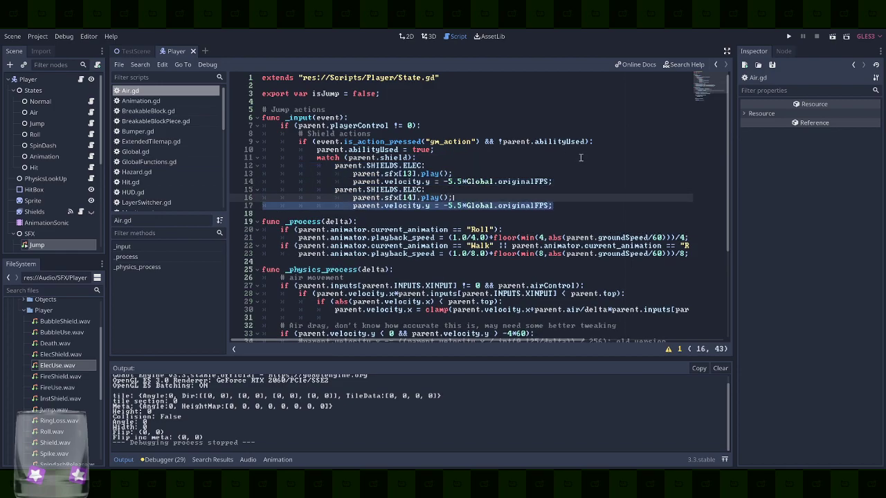
{"action": "key", "text": "ctrl+c"}
{"action": "key", "text": "ctrl+v"}
{"action": "key", "text": "ctrl+v"}
Set the sfx index in the third shield case to 15
{"action": "key", "text": "Up"}
{"action": "key", "text": "Left"}
{"action": "key", "text": "Left"}
{"action": "key", "text": "Left"}
{"action": "key", "text": "Left"}
{"action": "key", "text": "Left"}
{"action": "key", "text": "Left"}
{"action": "key", "text": "Left"}
{"action": "key", "text": "Left"}
{"action": "key", "text": "Left"}
{"action": "key", "text": "BackSpace"}
{"action": "type", "text": "5"}
Change the label of the case playing sfx[14] to parent.SHIELDS.FIRE:
{"action": "key", "text": "Up"}
{"action": "key", "text": "Up"}
{"action": "key", "text": "Up"}
{"action": "key", "text": "Up"}
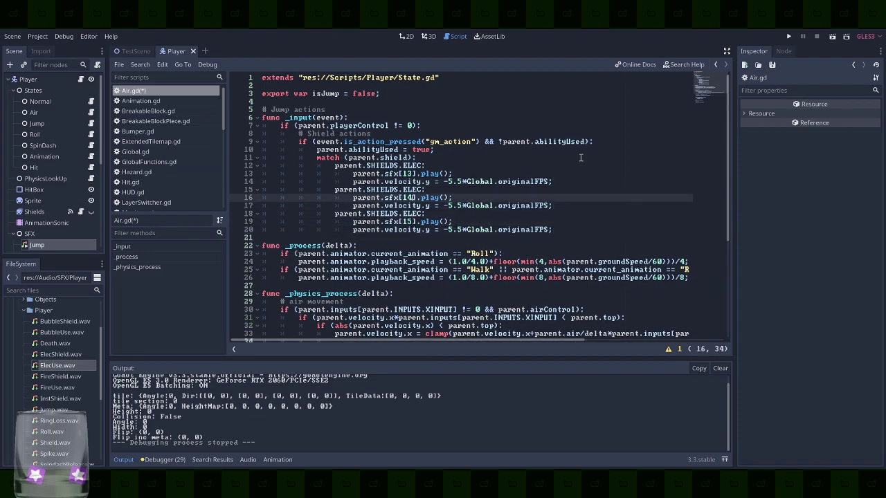
{"action": "key", "text": "ctrl+Left"}
{"action": "key", "text": "shift+End"}
{"action": "type", "text": "FIRE:"}
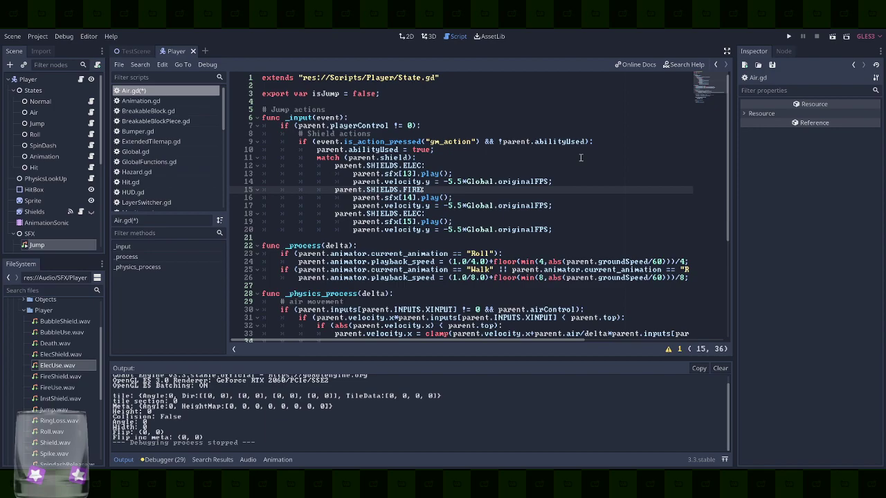
Change the label of the case playing sfx[15] to parent.SHIELDS.BUBBLE: and save Air.gd
{"action": "key", "text": "Down"}
{"action": "key", "text": "Down"}
{"action": "key", "text": "Down"}
{"action": "key", "text": "End"}
{"action": "key", "text": "BackSpace"}
{"action": "key", "text": "BackSpace"}
{"action": "key", "text": "BackSpace"}
{"action": "key", "text": "BackSpace"}
{"action": "key", "text": "BackSpace"}
{"action": "type", "text": "BUBBLE:"}
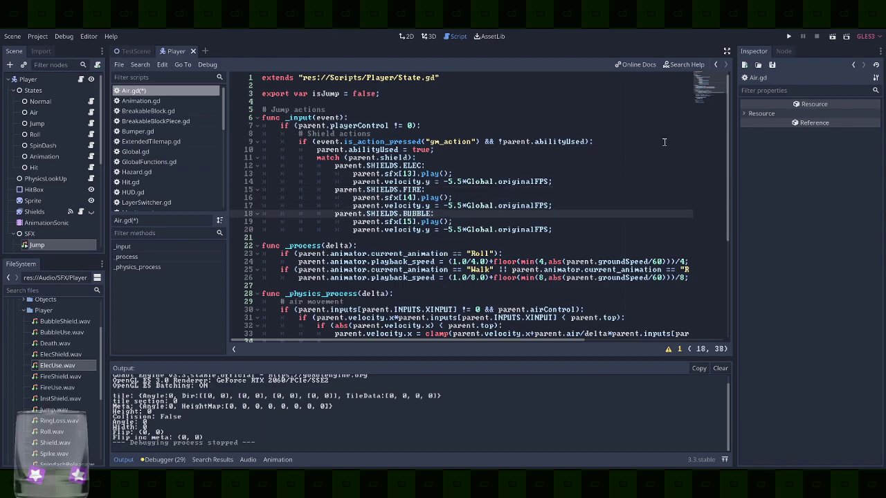
{"action": "key", "text": "ctrl+s"}
Run the game, break the shield monitors and use each shield's mid-air action to test its sound, then close it
{"action": "left_click", "coordinate": [789, 36]}
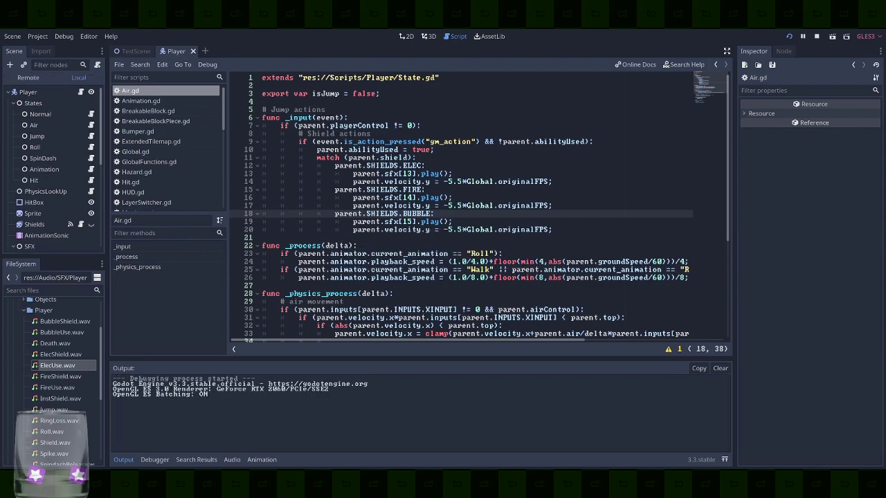
{"action": "key", "text": "Right"}
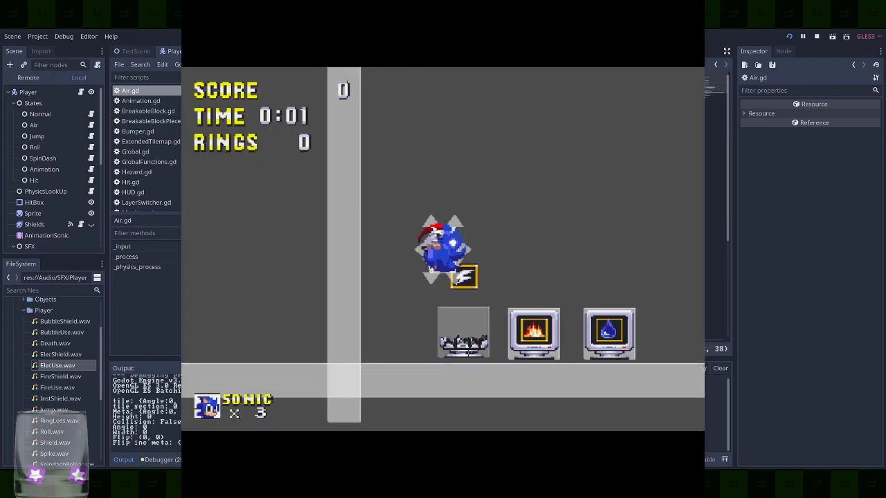
{"action": "key", "text": "space"}
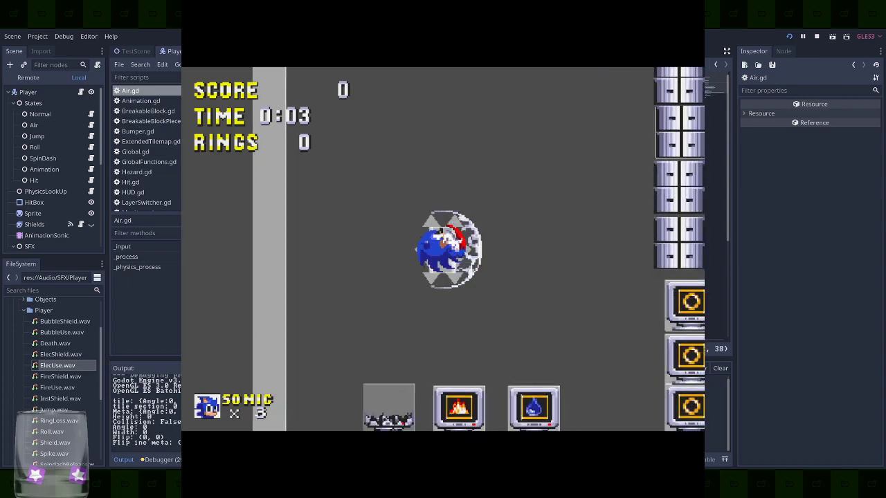
{"action": "key", "text": "space"}
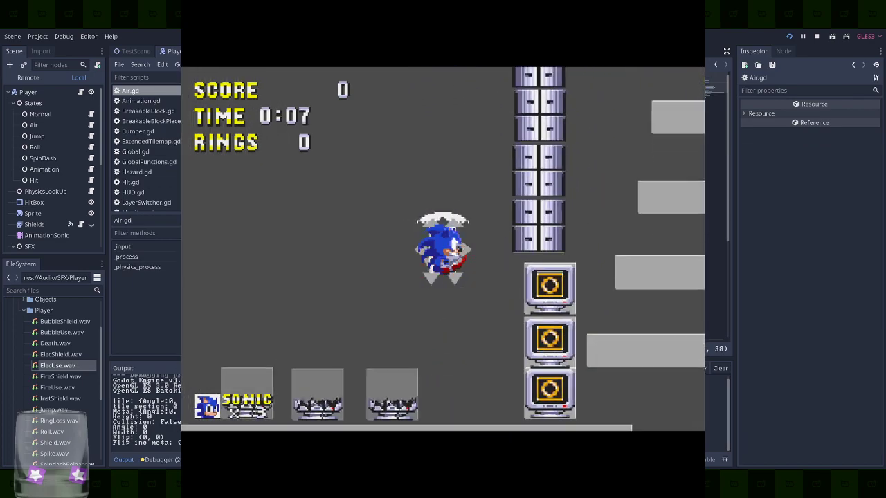
{"action": "key", "text": "space"}
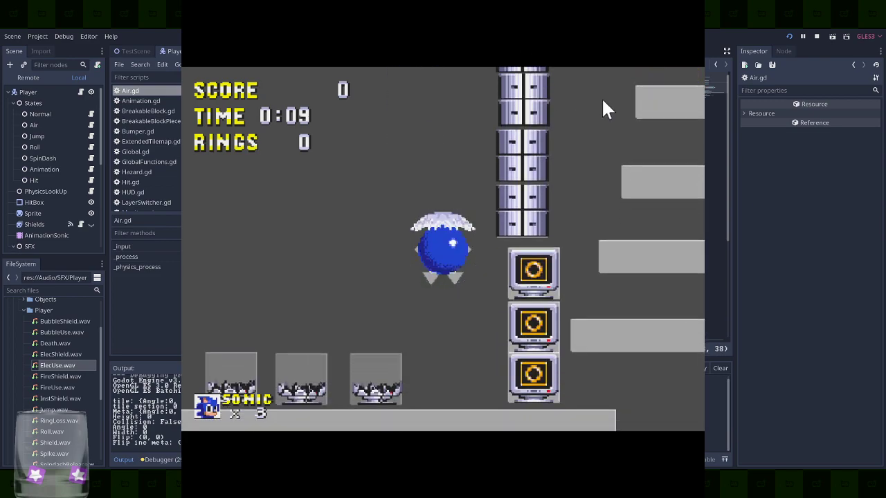
{"action": "left_click", "coordinate": [696, 5]}
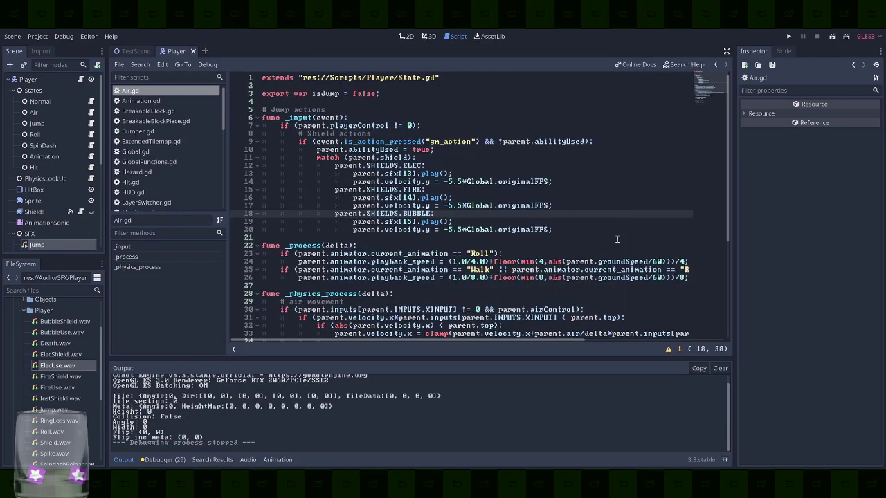
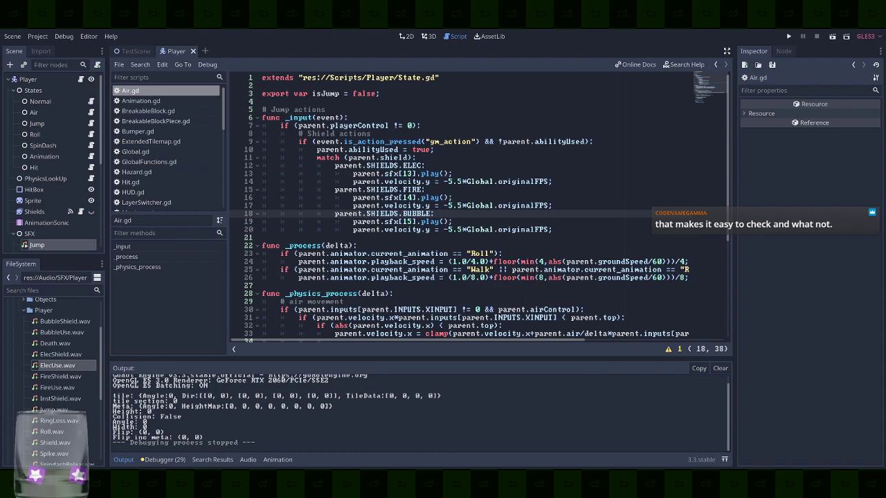
Add a parent.SHIELDS.NONE: case above the ELEC case, using a copy of the ELEC label line
{"action": "left_click", "coordinate": [479, 158]}
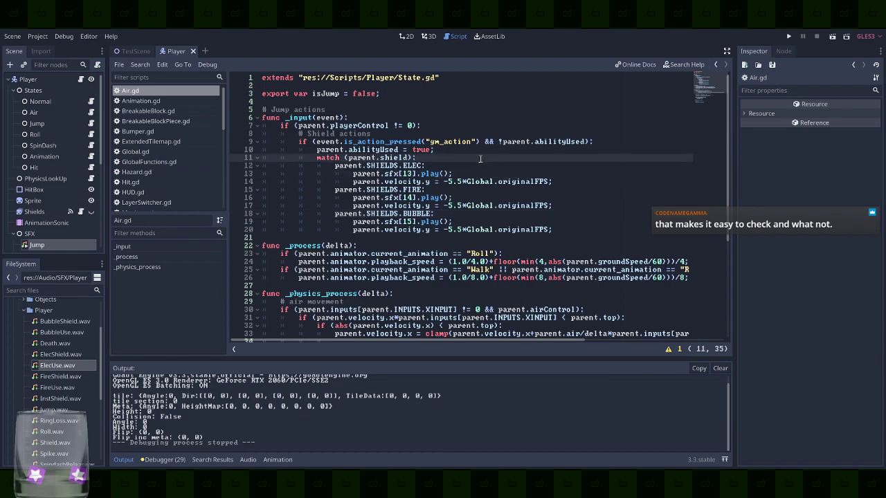
{"action": "key", "text": "Down"}
{"action": "key", "text": "End"}
{"action": "key", "text": "shift+Up"}
{"action": "key", "text": "ctrl+c"}
{"action": "key", "text": "Down"}
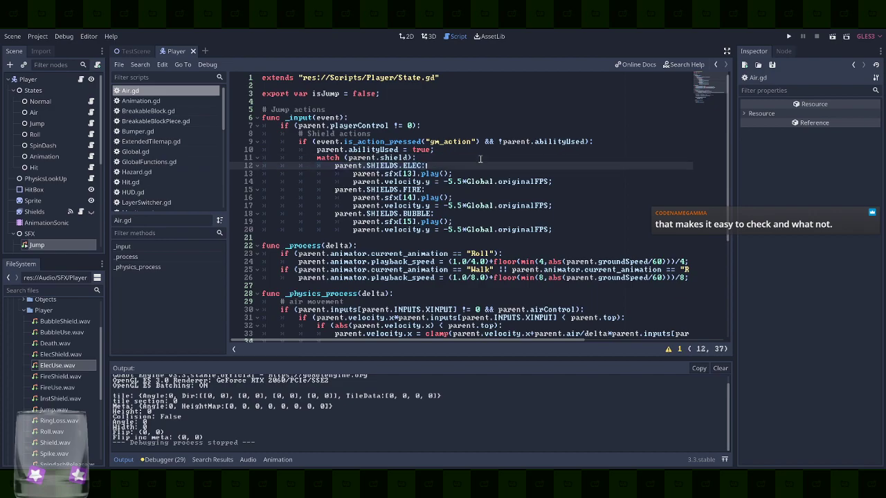
{"action": "key", "text": "Up"}
{"action": "key", "text": "ctrl+v"}
{"action": "key", "text": "Left"}
{"action": "key", "text": "BackSpace"}
{"action": "key", "text": "BackSpace"}
{"action": "key", "text": "BackSpace"}
{"action": "key", "text": "BackSpace"}
{"action": "type", "text": "NONE"}
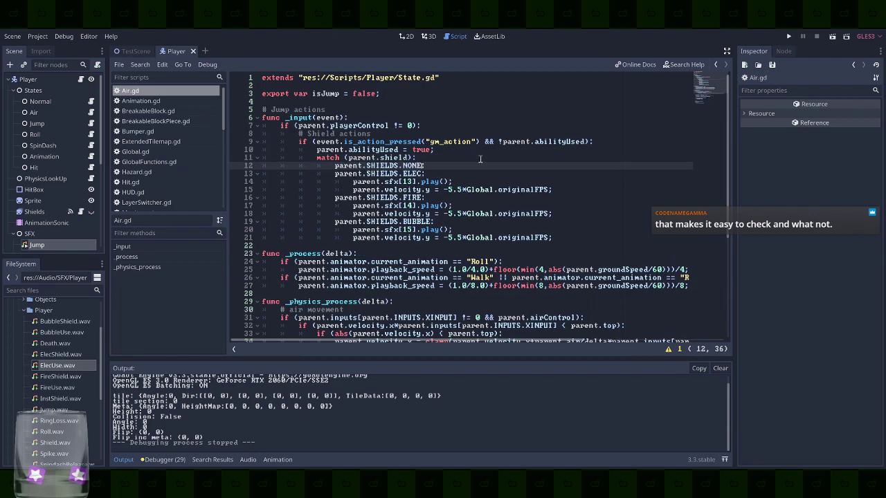
Add the line print("I'm sonic") under the SHIELDS.NONE case
{"action": "key", "text": "End"}
{"action": "key", "text": "Return"}
{"action": "type", "text": "print\""}
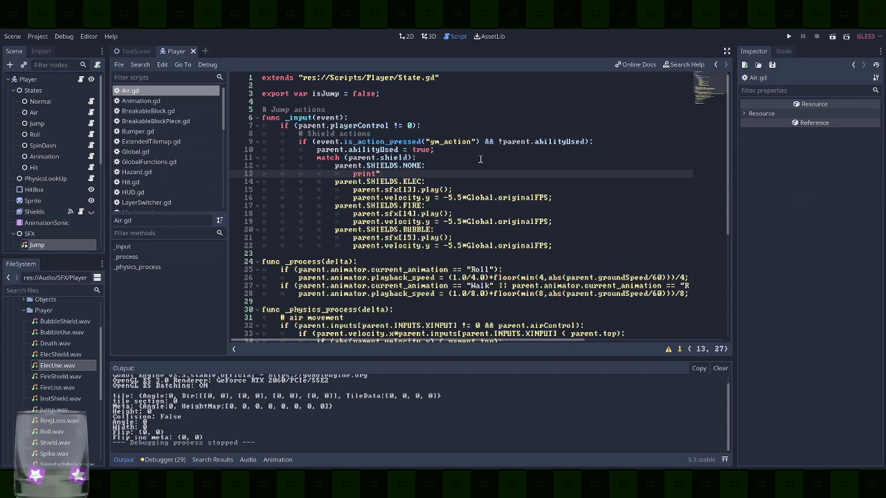
{"action": "key", "text": "BackSpace"}
{"action": "type", "text": "(\"I'm"}
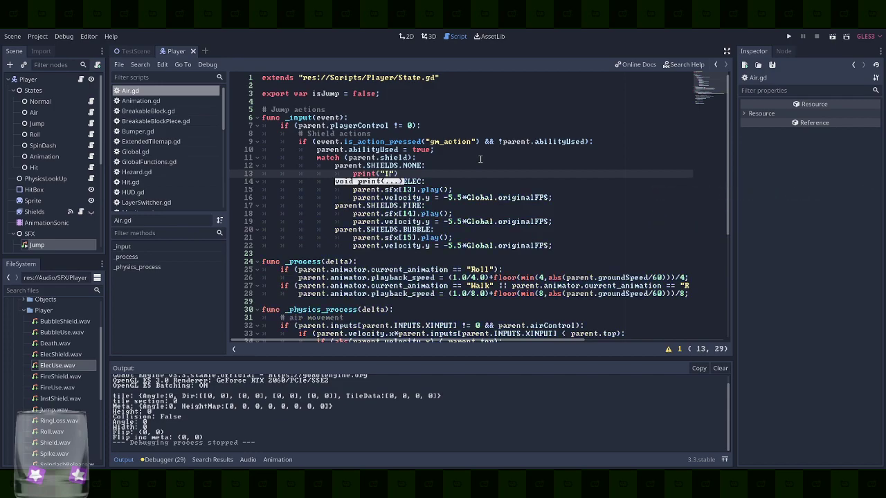
{"action": "type", "text": " sonic"}
{"action": "key", "text": "End"}
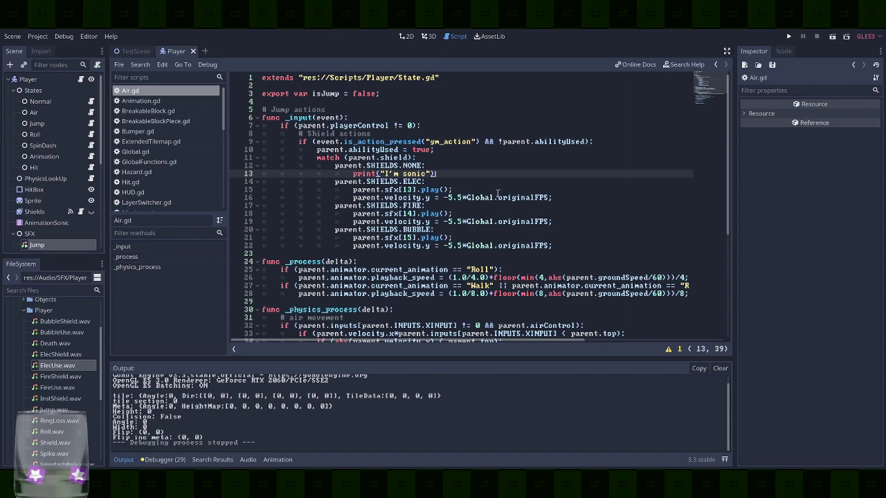
Duplicate the BubbleUse sound node in the 2D view and rename the copy InstaShield
{"action": "scroll", "coordinate": [55, 207], "scroll_direction": "down", "scroll_amount": 5}
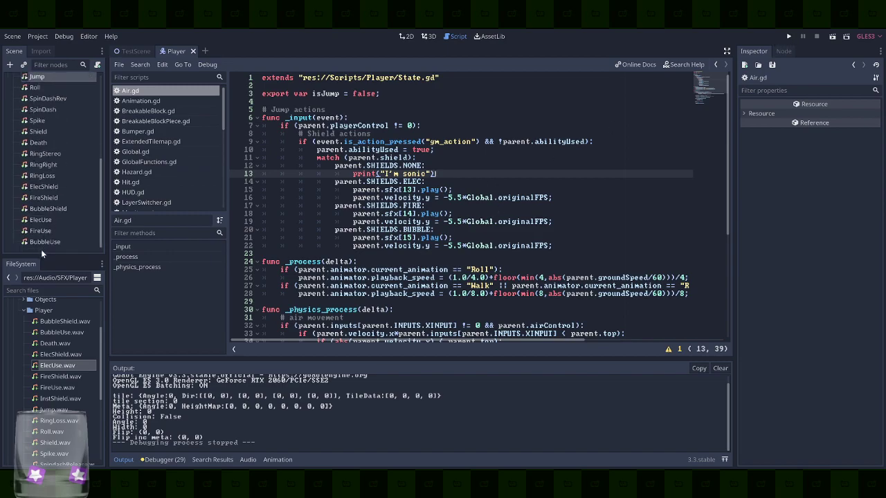
{"action": "left_click", "coordinate": [48, 242]}
{"action": "key", "text": "ctrl+d"}
{"action": "key", "text": "ctrl+z"}
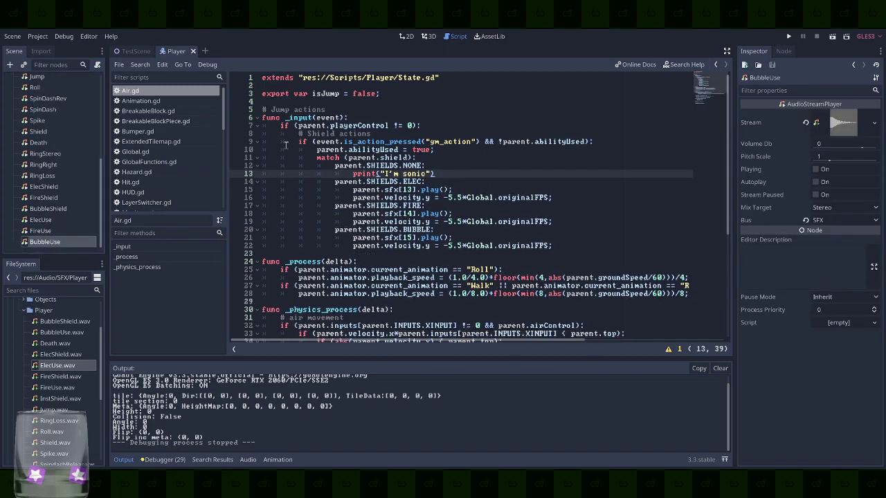
{"action": "left_click", "coordinate": [400, 38]}
{"action": "left_click", "coordinate": [68, 240]}
{"action": "key", "text": "ctrl+d"}
{"action": "left_click", "coordinate": [68, 240]}
{"action": "type", "text": "InstaShield"}
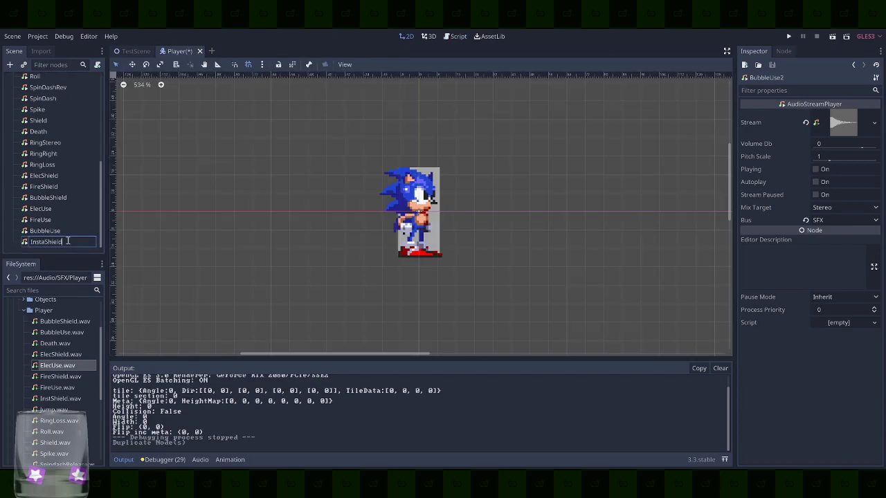
{"action": "key", "text": "Return"}
Assign InstShield.wav as the InstaShield node's stream and preview the sound
{"action": "scroll", "coordinate": [62, 343], "scroll_direction": "down", "scroll_amount": 1}
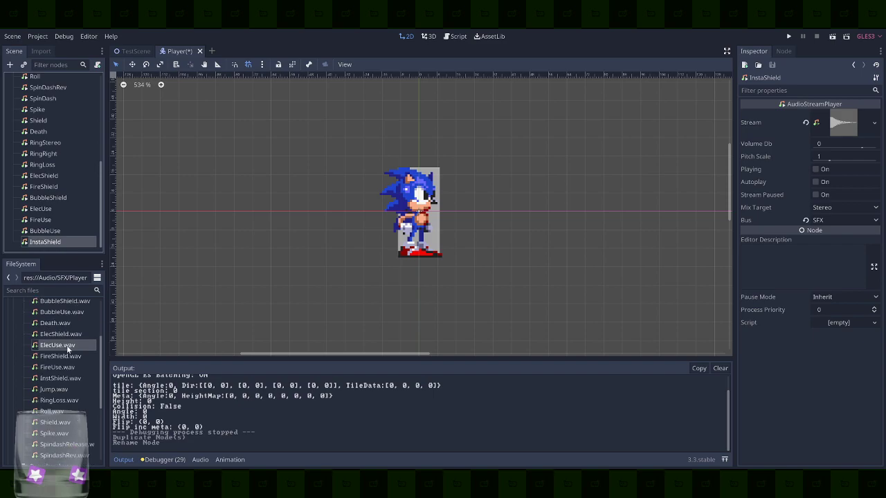
{"action": "left_click_drag", "start_coordinate": [71, 375], "coordinate": [848, 125]}
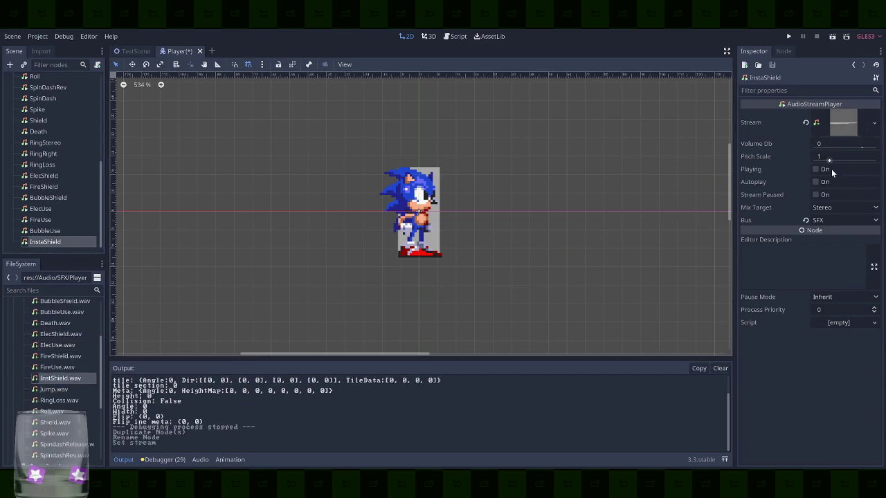
{"action": "left_click", "coordinate": [834, 170]}
{"action": "left_click", "coordinate": [834, 170]}
Copy the parent.sfx[15].play(); line from the BUBBLE case in Air.gd to just below the SHIELDS.NONE label
{"action": "left_click", "coordinate": [451, 37]}
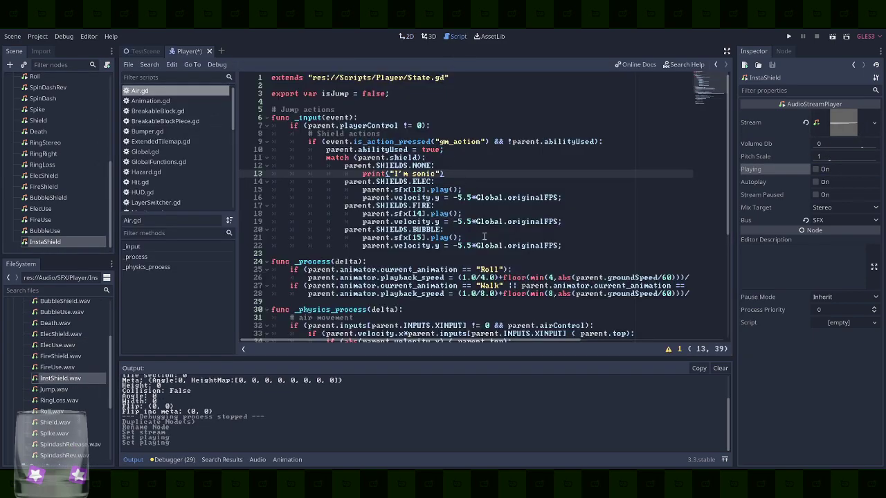
{"action": "left_click_drag", "start_coordinate": [515, 241], "coordinate": [522, 231]}
{"action": "key", "text": "ctrl+c"}
{"action": "left_click", "coordinate": [463, 167]}
{"action": "key", "text": "ctrl+v"}
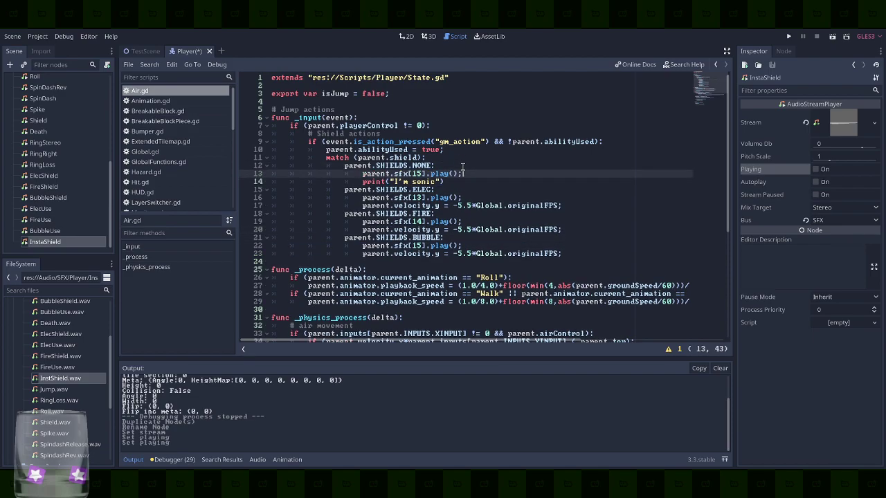
Set the sfx index under the SHIELDS.NONE case to 16 and save the changes
{"action": "key", "text": "Left"}
{"action": "key", "text": "Left"}
{"action": "key", "text": "Left"}
{"action": "key", "text": "Left"}
{"action": "key", "text": "Left"}
{"action": "key", "text": "Left"}
{"action": "key", "text": "BackSpace"}
{"action": "type", "text": "6"}
{"action": "key", "text": "End"}
{"action": "key", "text": "ctrl+s"}
Run the game and test the mid-air action without a shield and with the monitor shields, then close it
{"action": "key", "text": "F5"}
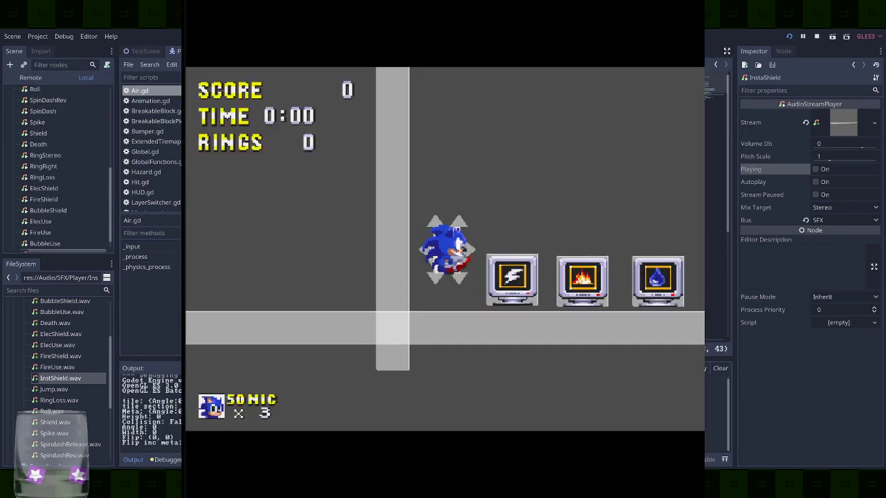
{"action": "key", "text": "space"}
{"action": "key", "text": "space"}
{"action": "key", "text": "Right"}
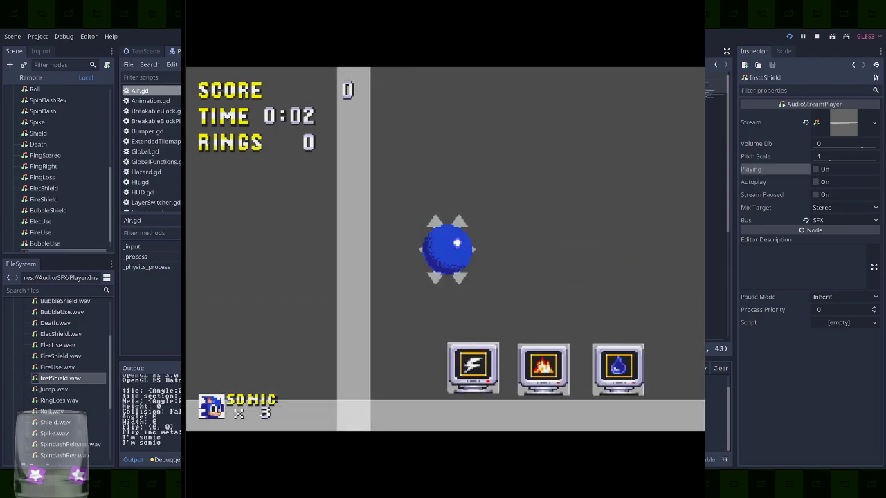
{"action": "key", "text": "space"}
{"action": "key", "text": "Right"}
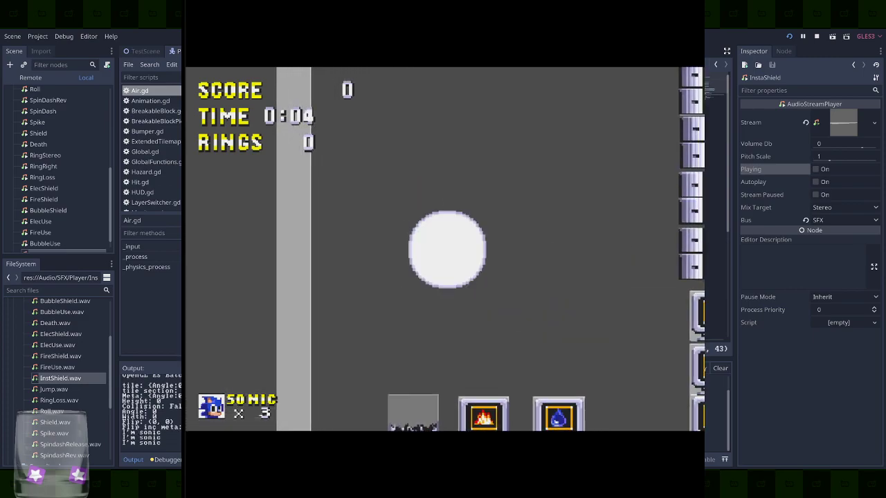
{"action": "key", "text": "space"}
{"action": "key", "text": "Left"}
{"action": "key", "text": "Left"}
{"action": "key", "text": "space"}
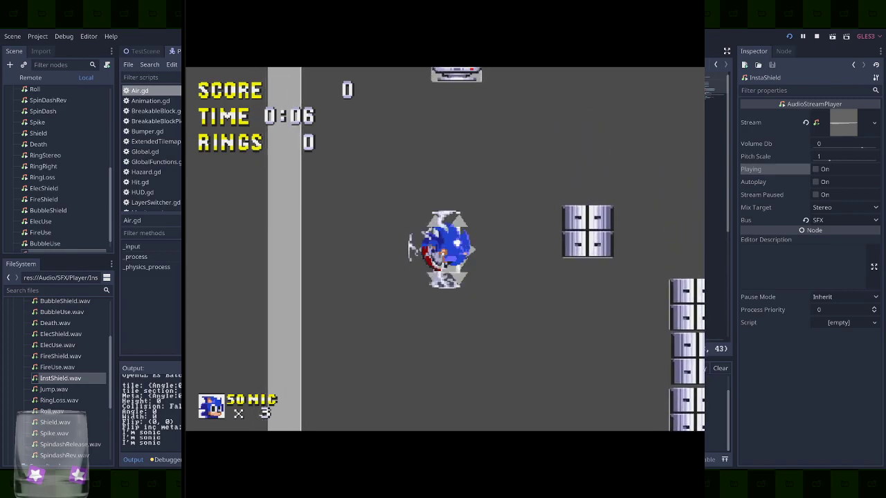
{"action": "key", "text": "Right"}
{"action": "key", "text": "Left"}
{"action": "key", "text": "space"}
{"action": "key", "text": "Right"}
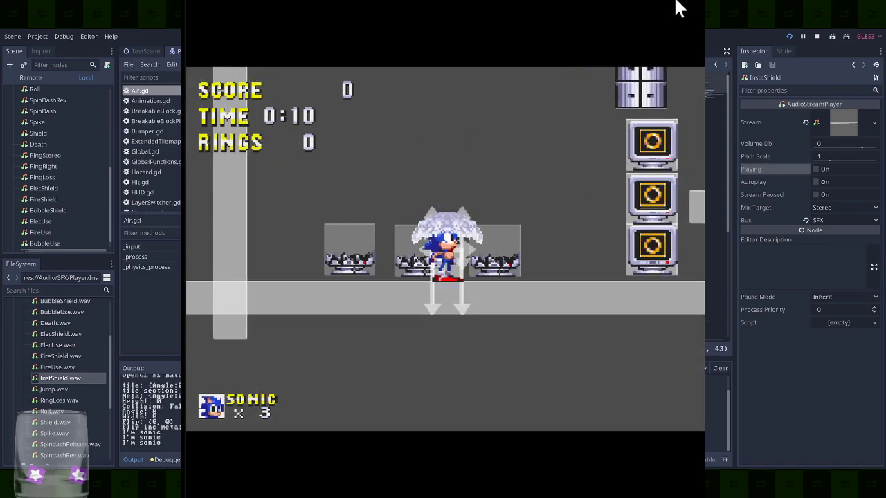
{"action": "left_click", "coordinate": [677, 7]}
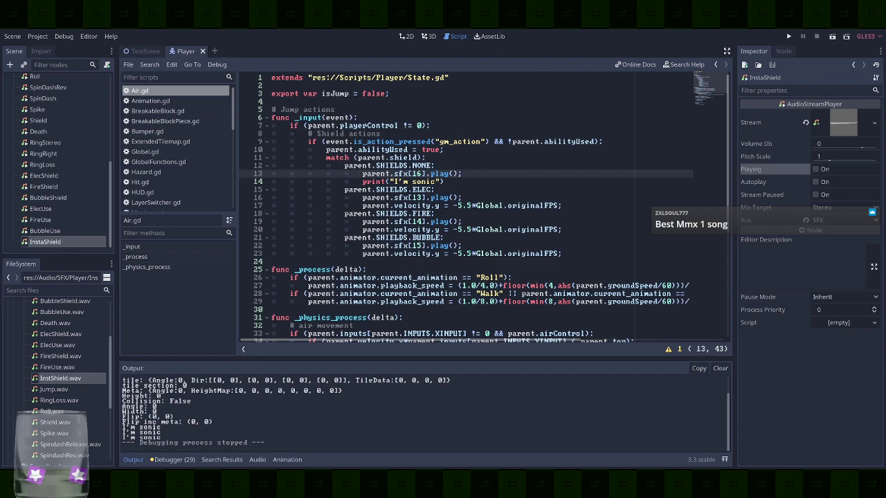
Rewrite the velocity assignment in Air.gd's FIRE case as parent.velocity = Vector2(-5.5*Global.originalFPS,0);
{"action": "left_click", "coordinate": [601, 230]}
{"action": "key", "text": "Left"}
{"action": "key", "text": "Left"}
{"action": "key", "text": "Left"}
{"action": "key", "text": "Left"}
{"action": "key", "text": "Left"}
{"action": "key", "text": "Left"}
{"action": "key", "text": "BackSpace"}
{"action": "key", "text": "BackSpace"}
{"action": "type", "text": "Vector("}
{"action": "key", "text": "Delete"}
{"action": "type", "text": "2"}
{"action": "key", "text": "End"}
{"action": "key", "text": "Left"}
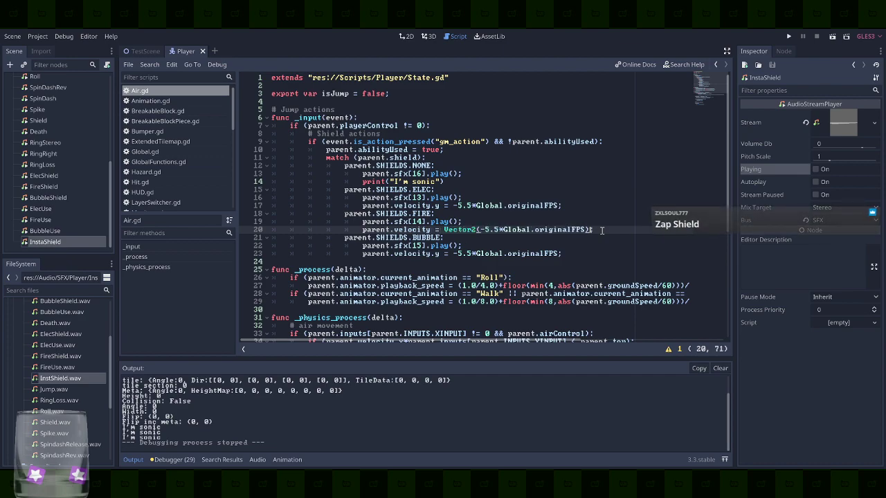
{"action": "type", "text": ")"}
{"action": "key", "text": "Left"}
{"action": "type", "text": ",0"}
Change the x component of the FIRE case's Vector2 to 8*Global.originalFPS
{"action": "key", "text": "Left"}
{"action": "key", "text": "Left"}
{"action": "key", "text": "Left"}
{"action": "key", "text": "BackSpace"}
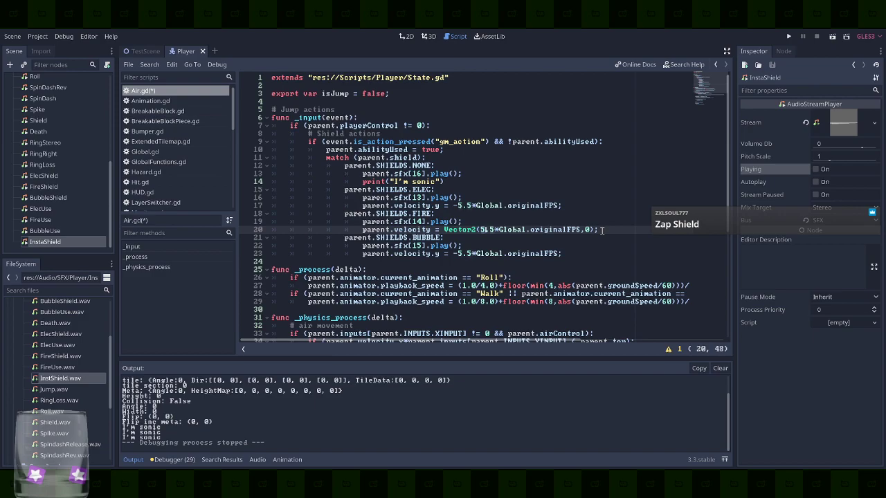
{"action": "key", "text": "Right"}
{"action": "key", "text": "Right"}
{"action": "key", "text": "BackSpace"}
{"action": "key", "text": "BackSpace"}
{"action": "key", "text": "BackSpace"}
{"action": "type", "text": "8"}
Copy *parent.direction from the velocity line in SpinDash.gd, append it to the FIRE case's x velocity in Air.gd and save
{"action": "scroll", "coordinate": [602, 231], "scroll_direction": "down", "scroll_amount": 1}
{"action": "scroll", "coordinate": [602, 231], "scroll_direction": "up", "scroll_amount": 1}
{"action": "scroll", "coordinate": [602, 231], "scroll_direction": "down", "scroll_amount": 1}
{"action": "scroll", "coordinate": [602, 231], "scroll_direction": "up", "scroll_amount": 1}
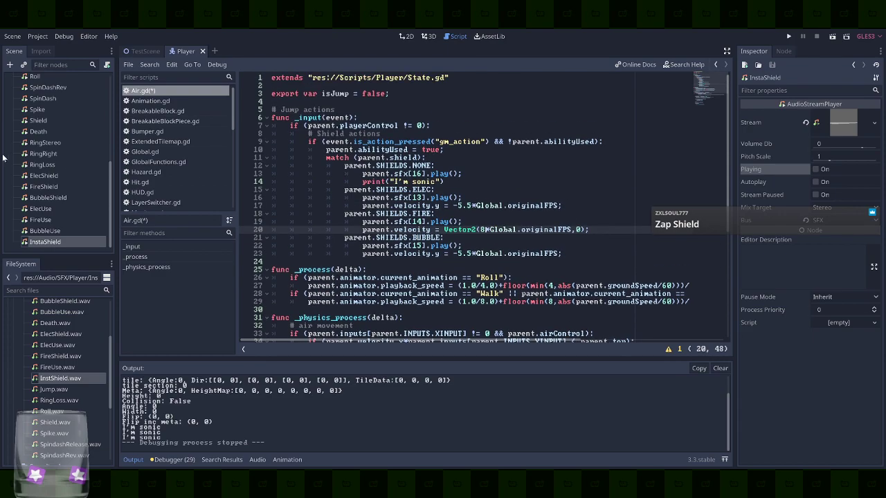
{"action": "scroll", "coordinate": [47, 158], "scroll_direction": "up", "scroll_amount": 4}
{"action": "left_click", "coordinate": [100, 102]}
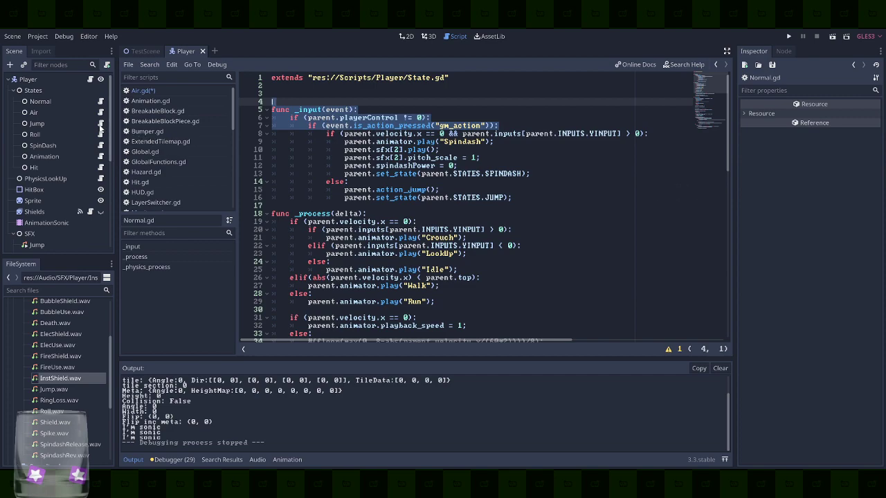
{"action": "left_click", "coordinate": [100, 145]}
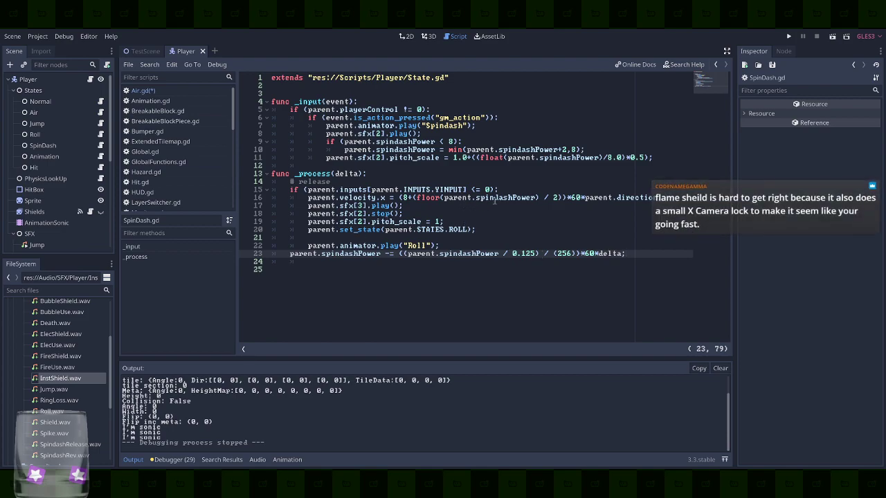
{"action": "left_click", "coordinate": [578, 197]}
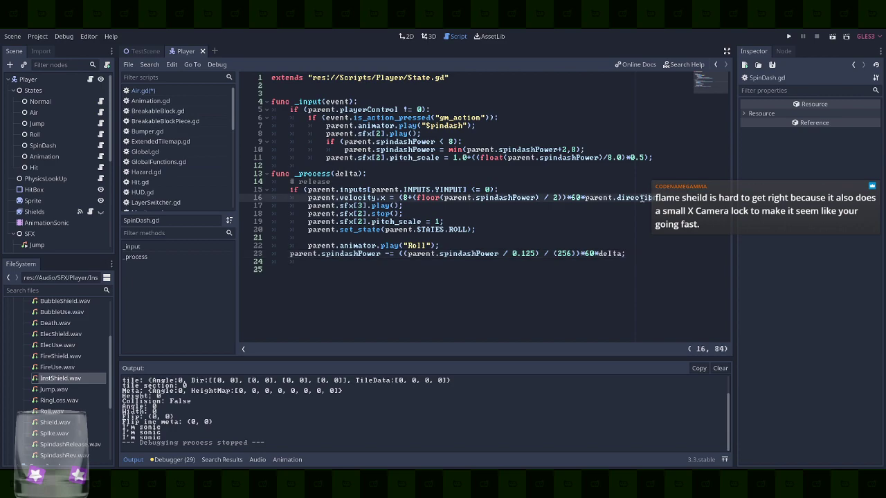
{"action": "left_click", "coordinate": [100, 126]}
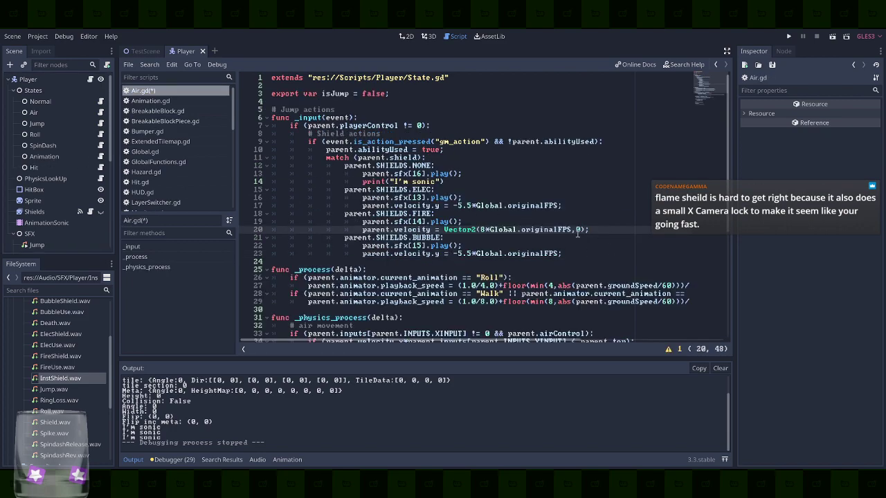
{"action": "key", "text": "ctrl+v"}
{"action": "key", "text": "ctrl+s"}
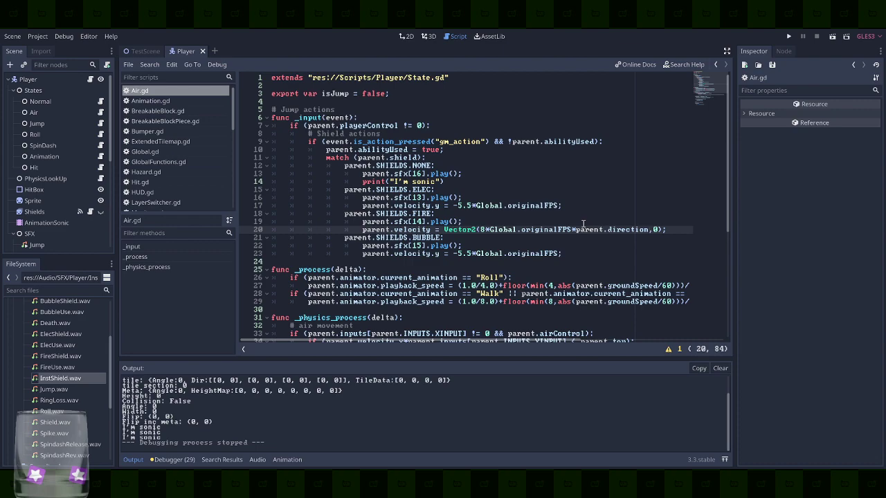
Replace the BUBBLE case's velocity line with a copy of the FIRE case's Vector2 velocity line
{"action": "key", "text": "shift+Up"}
{"action": "key", "text": "Down"}
{"action": "key", "text": "Down"}
{"action": "key", "text": "Down"}
{"action": "key", "text": "Down"}
{"action": "key", "text": "shift+Up"}
{"action": "key", "text": "ctrl+v"}
Edit the BUBBLE case's velocity to Vector2(0,8*Global.originalFPS), removing the direction factor
{"action": "key", "text": "ctrl+Left"}
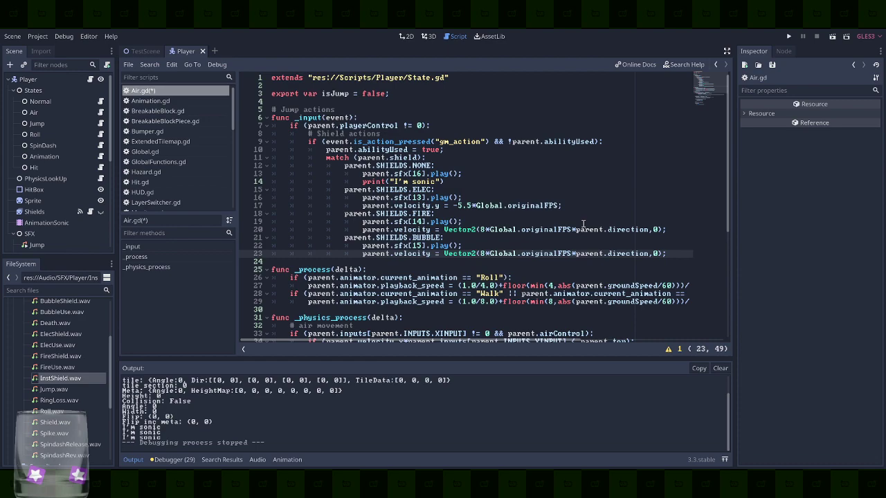
{"action": "key", "text": "ctrl+Right"}
{"action": "key", "text": "ctrl+Right"}
{"action": "key", "text": "ctrl+Right"}
{"action": "key", "text": "Delete"}
{"action": "key", "text": "ctrl+shift+Left"}
{"action": "key", "text": "BackSpace"}
{"action": "key", "text": "BackSpace"}
{"action": "key", "text": "BackSpace"}
{"action": "key", "text": "BackSpace"}
{"action": "key", "text": "BackSpace"}
{"action": "key", "text": "BackSpace"}
{"action": "key", "text": "BackSpace"}
{"action": "key", "text": "BackSpace"}
{"action": "key", "text": "BackSpace"}
{"action": "key", "text": "ctrl+Left"}
{"action": "key", "text": "ctrl+Left"}
{"action": "type", "text": "0,"}
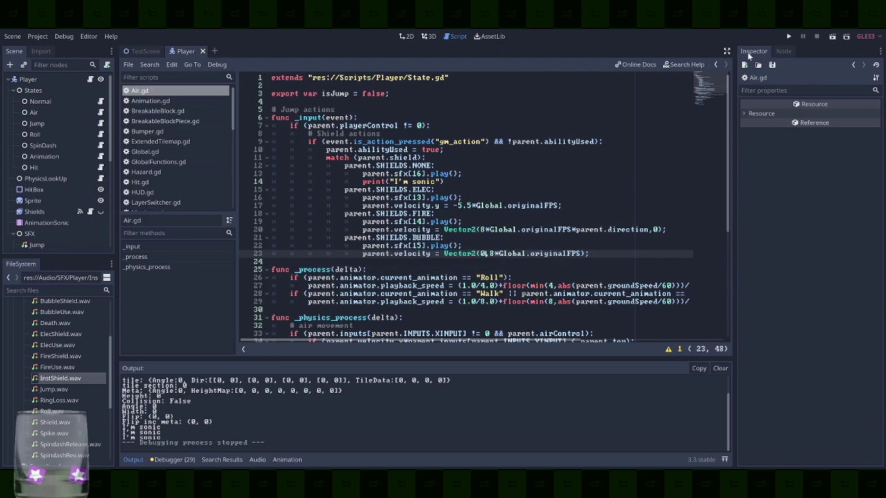
Run the game and break the electric and fire shield monitors
{"action": "left_click", "coordinate": [787, 36]}
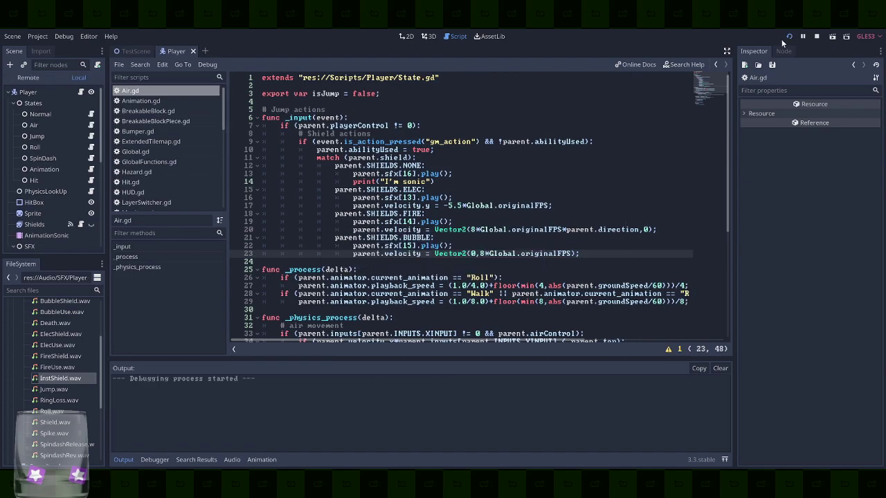
{"action": "key", "text": "space"}
{"action": "key", "text": "Right"}
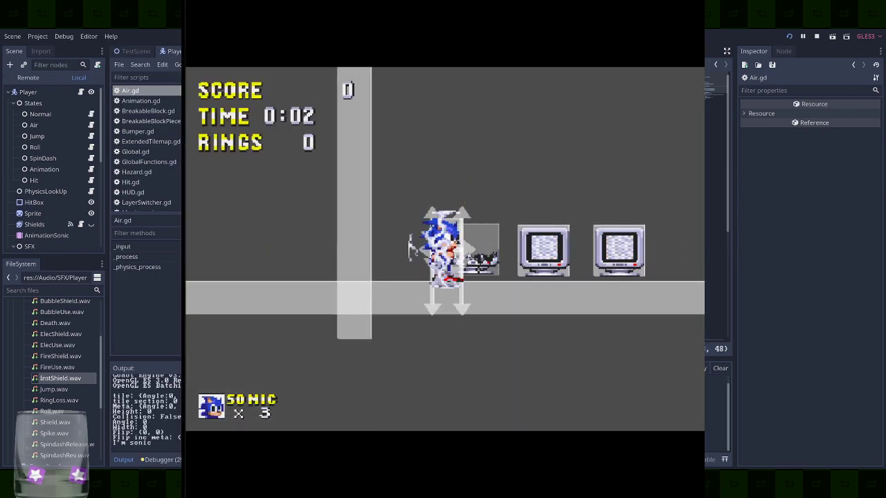
{"action": "key", "text": "space"}
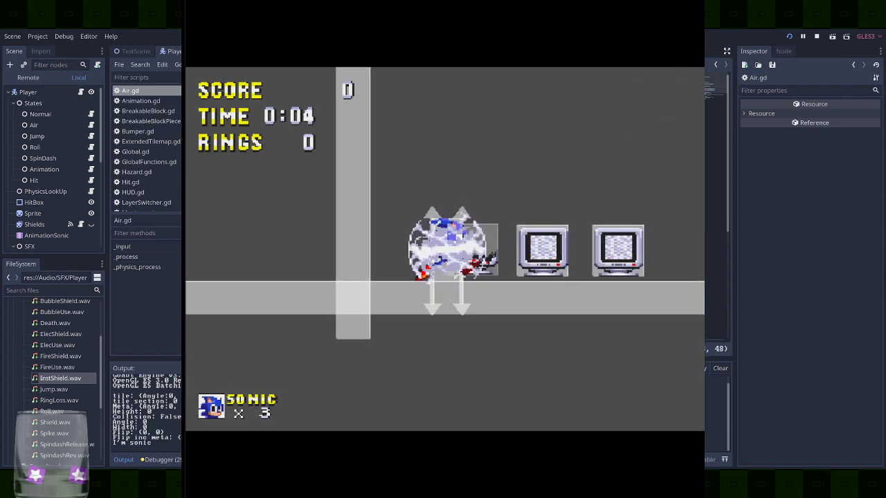
{"action": "key", "text": "space"}
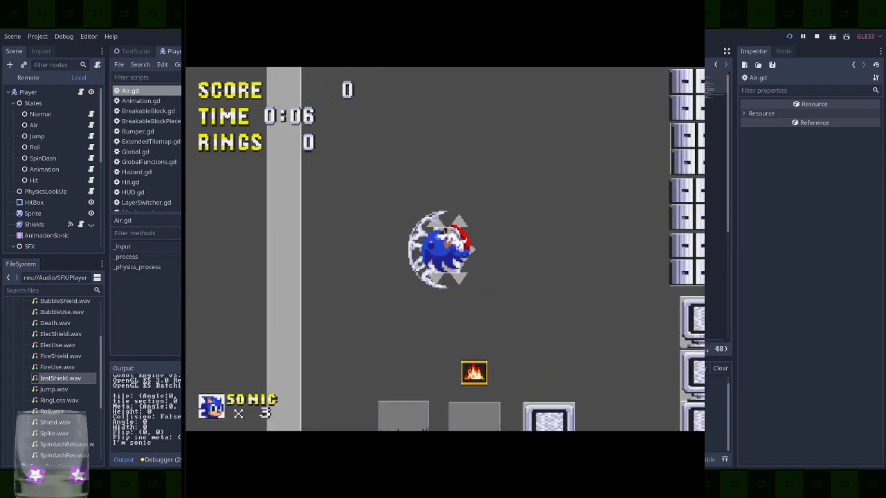
{"action": "key", "text": "Left"}
{"action": "key", "text": "Right"}
Test the fire shield's mid-air dash in both directions across the level, then stop the game
{"action": "key", "text": "space"}
{"action": "key", "text": "space"}
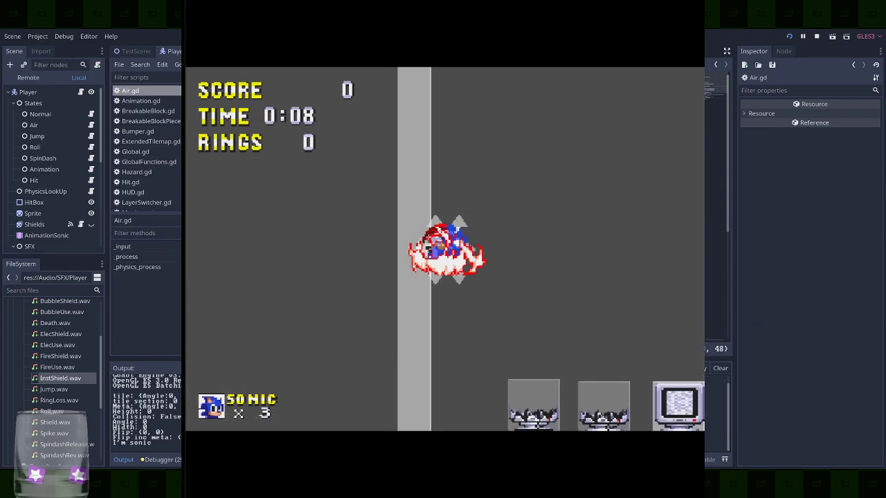
{"action": "key", "text": "Left"}
{"action": "key", "text": "space"}
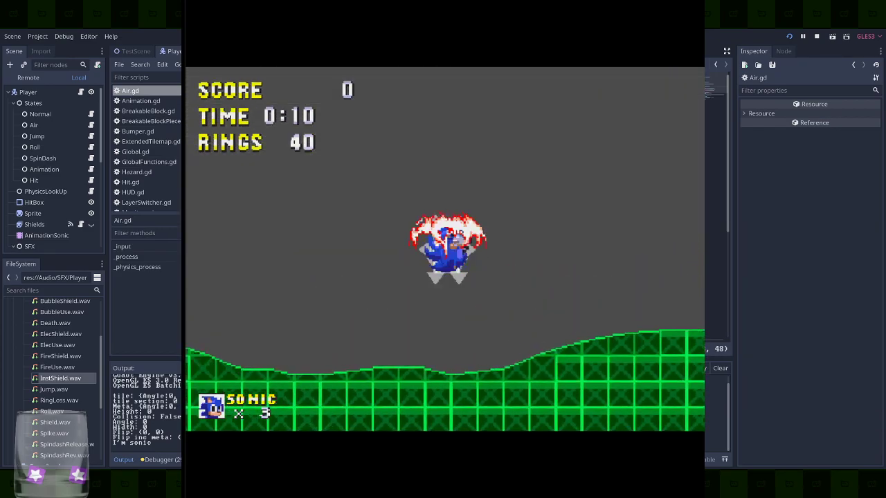
{"action": "key", "text": "space"}
{"action": "key", "text": "Left"}
{"action": "key", "text": "space"}
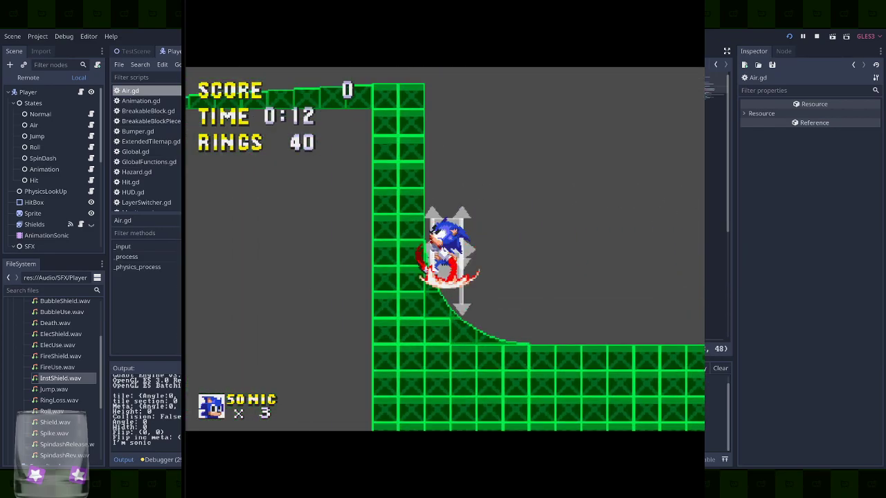
{"action": "key", "text": "space"}
{"action": "key", "text": "Right"}
{"action": "key", "text": "space"}
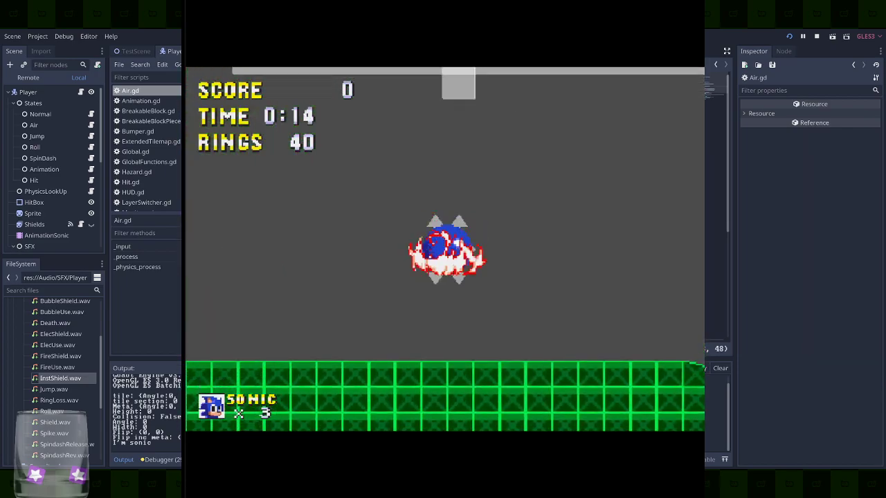
{"action": "key", "text": "Down"}
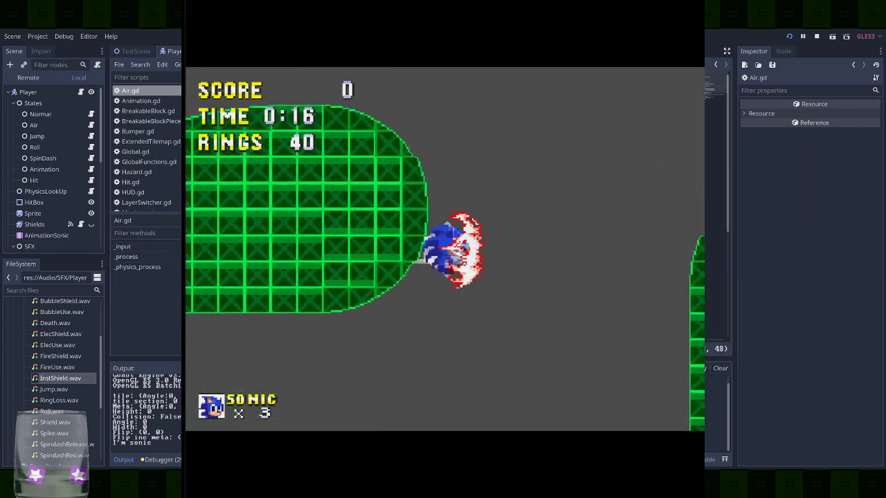
{"action": "key", "text": "space"}
{"action": "key", "text": "space"}
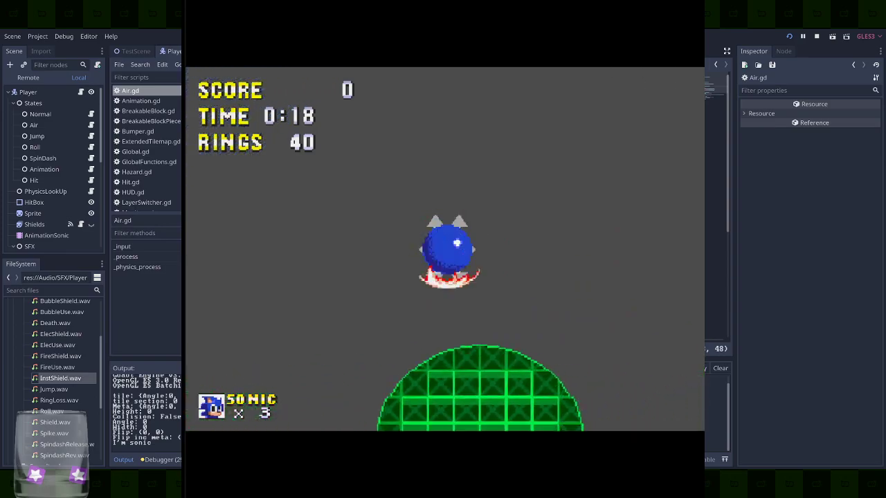
{"action": "key", "text": "space"}
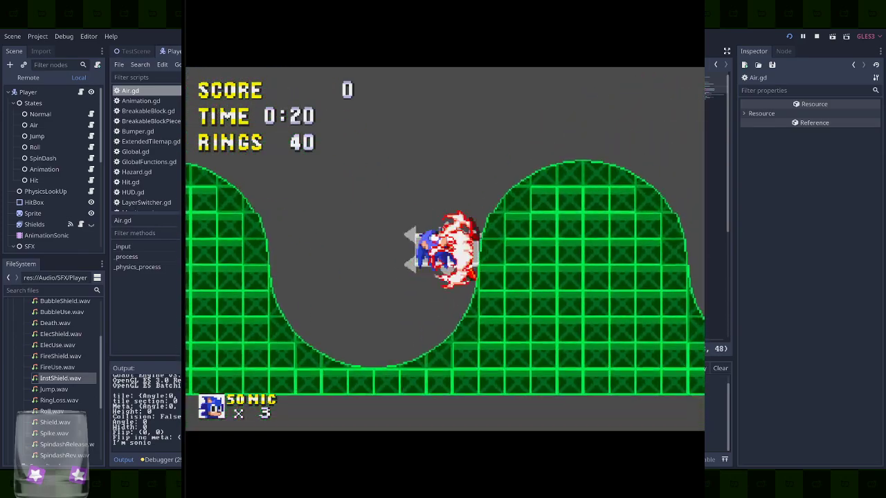
{"action": "key", "text": "space"}
{"action": "key", "text": "Right"}
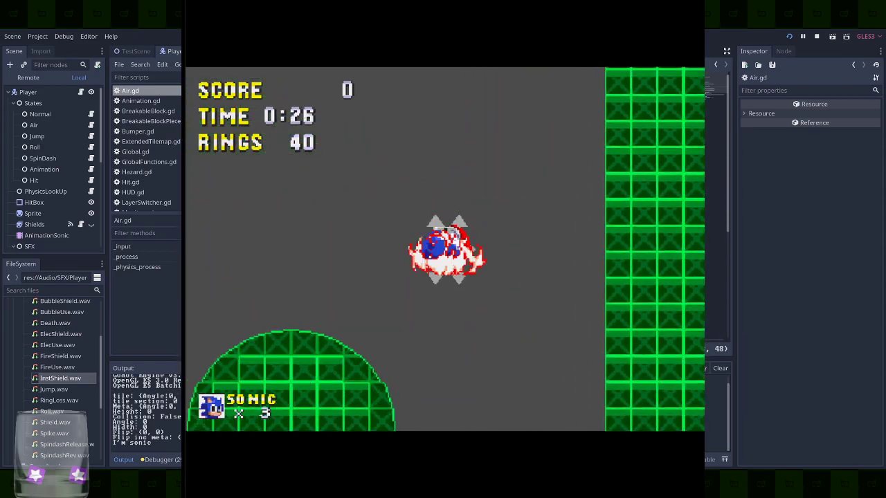
{"action": "key", "text": "space"}
{"action": "key", "text": "space"}
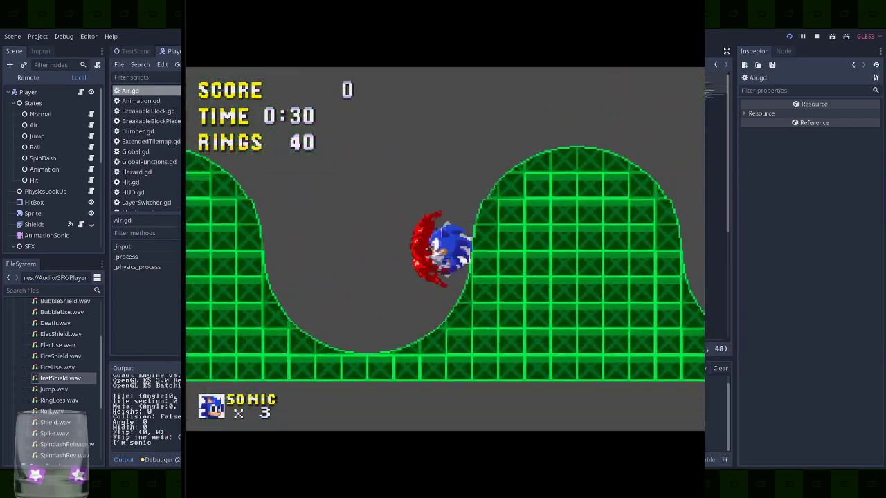
{"action": "key", "text": "space"}
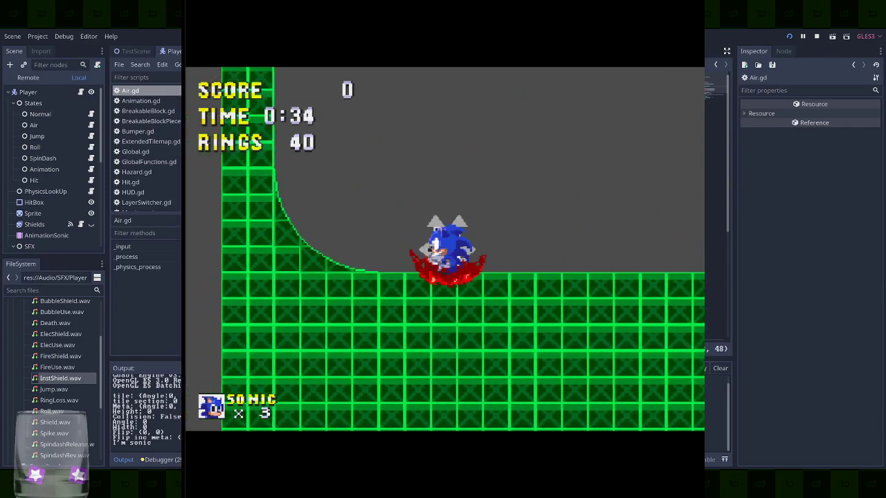
{"action": "key", "text": "space"}
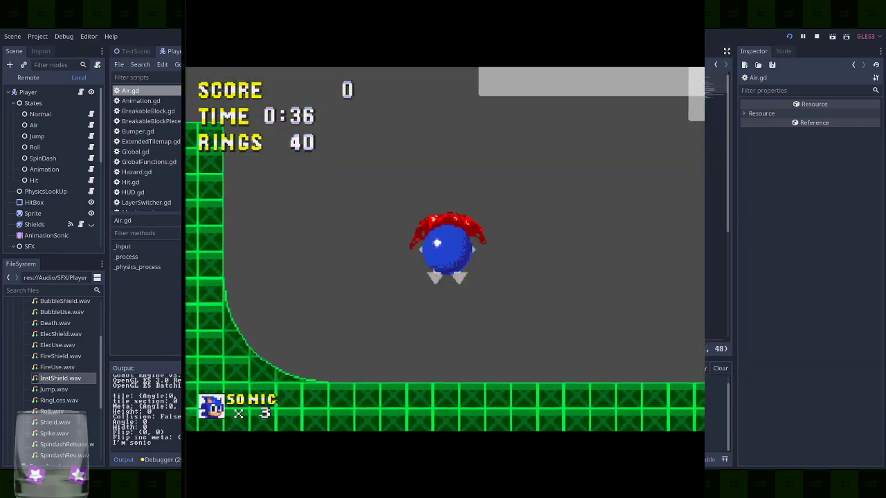
{"action": "key", "text": "space"}
{"action": "key", "text": "Left"}
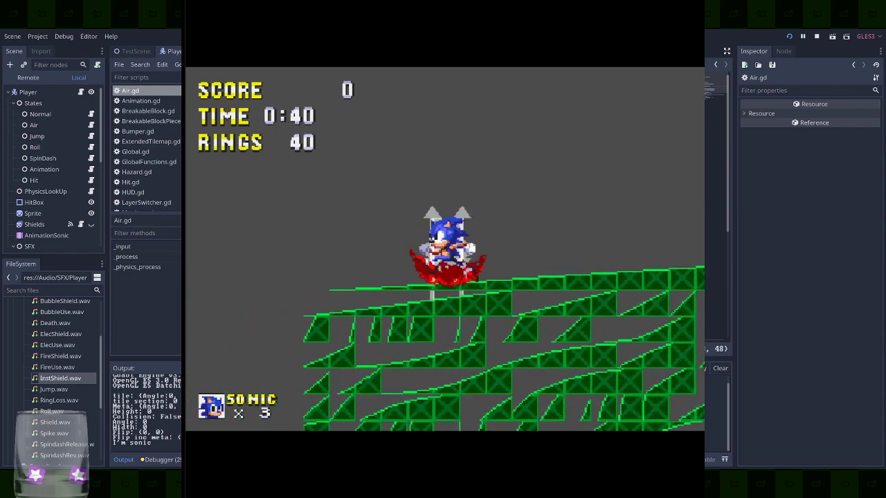
{"action": "key", "text": "space"}
{"action": "key", "text": "Left"}
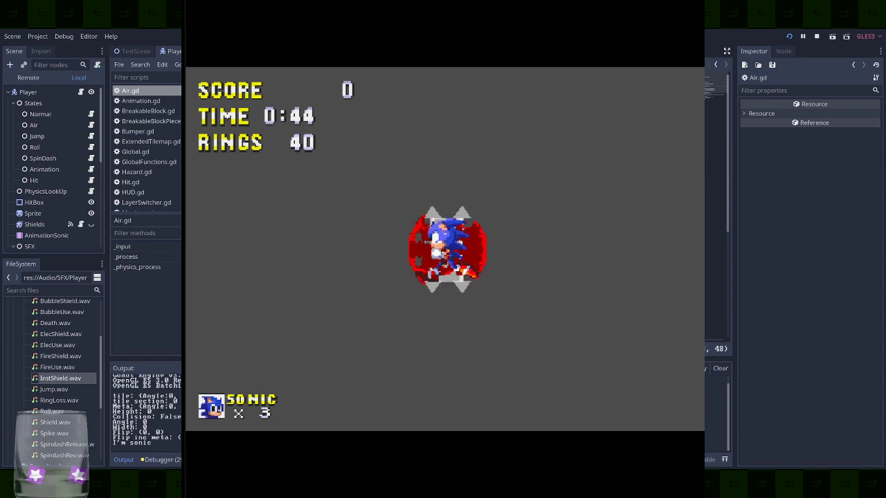
{"action": "key", "text": "F8"}
Run the game and break the electric shield, bubble shield and ring monitors
{"action": "key", "text": "F5"}
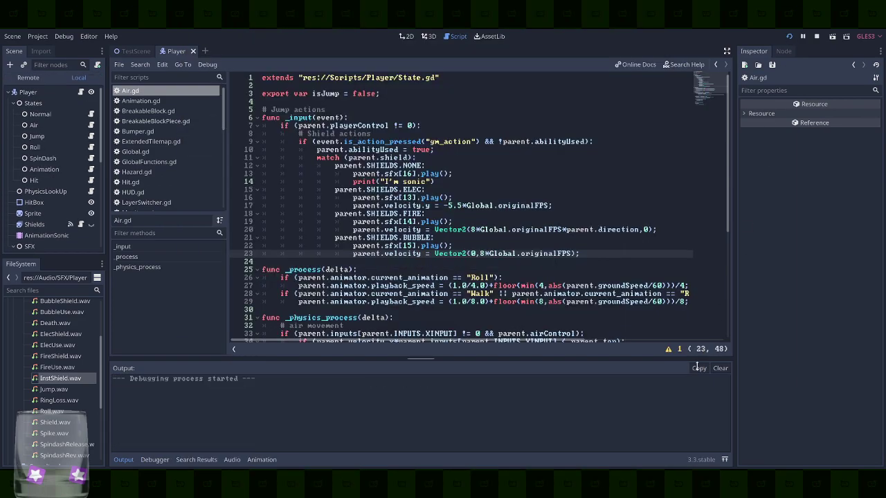
{"action": "key", "text": "Right"}
{"action": "key", "text": "z"}
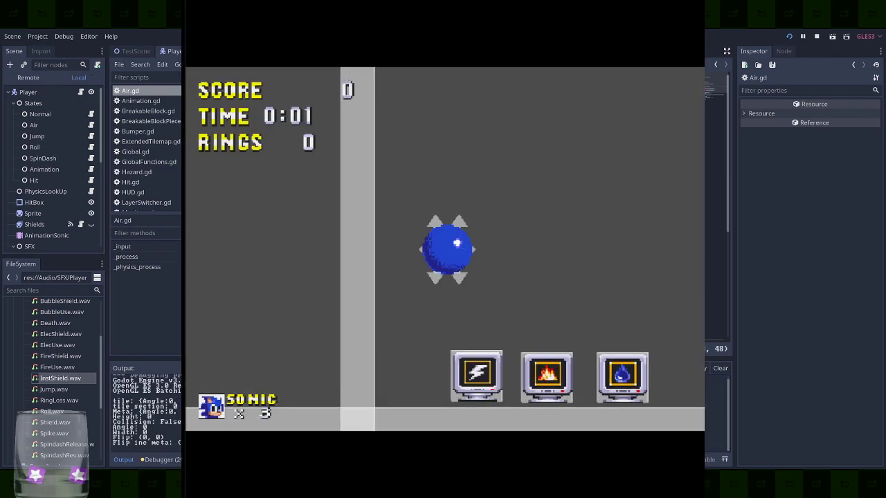
{"action": "key", "text": "Right"}
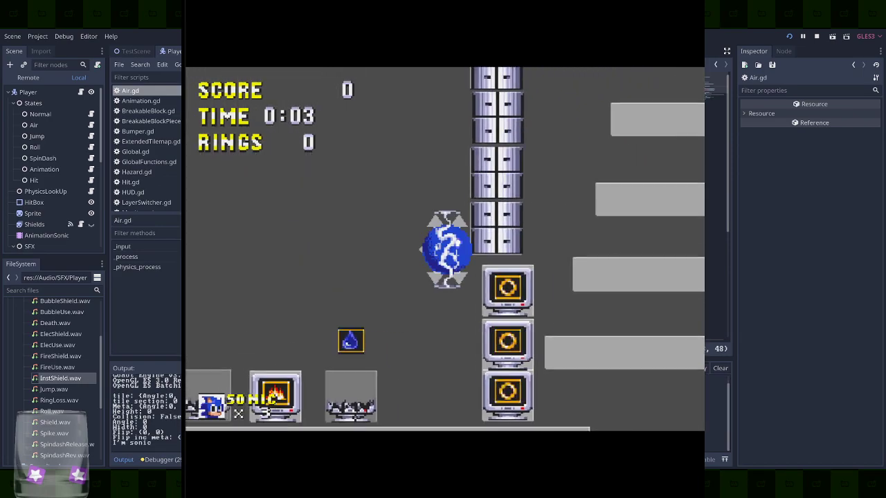
{"action": "key", "text": "z"}
{"action": "key", "text": "z"}
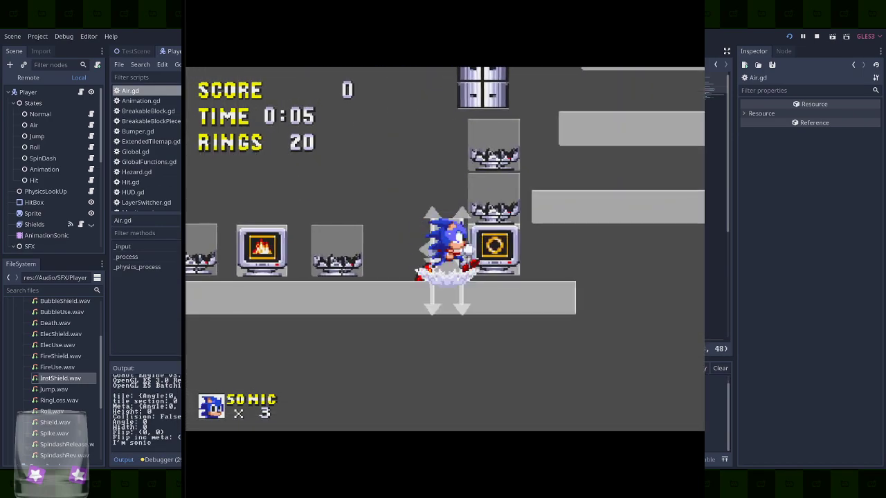
{"action": "key", "text": "z"}
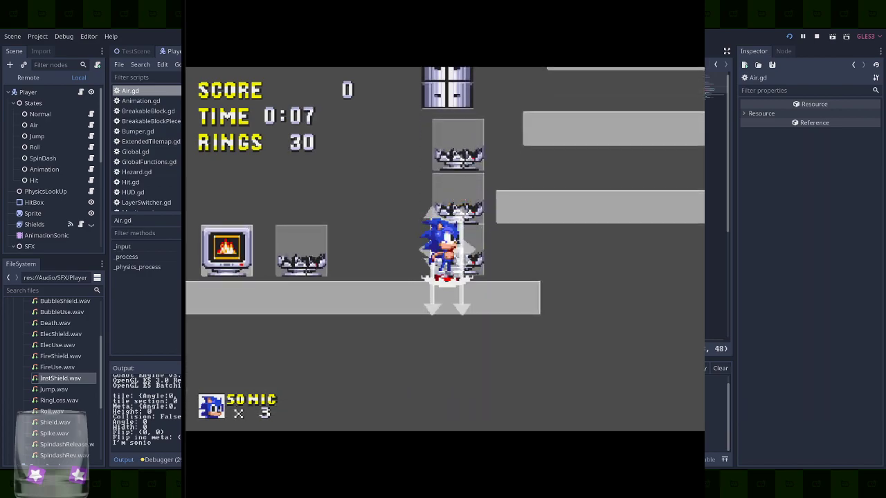
Test the bubble shield's mid-air bounce in both directions over the uneven green terrain
{"action": "key", "text": "Right"}
{"action": "key", "text": "z"}
{"action": "key", "text": "z"}
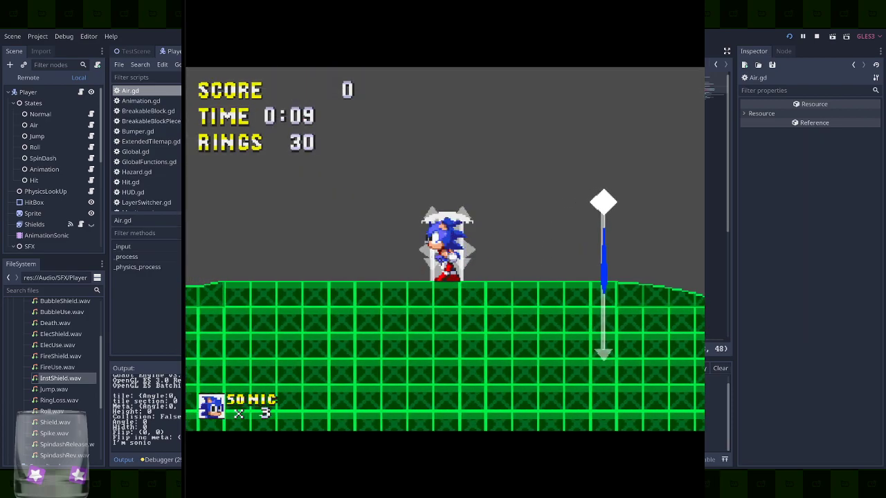
{"action": "key", "text": "Right"}
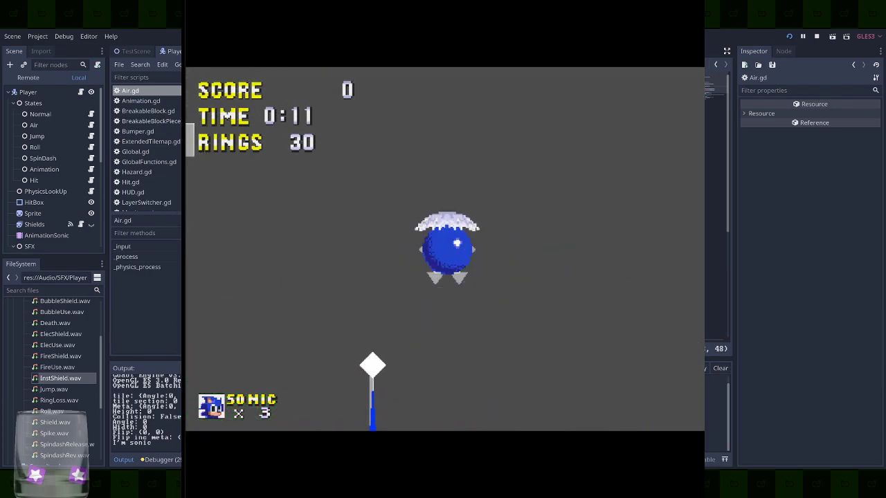
{"action": "key", "text": "z"}
{"action": "key", "text": "z"}
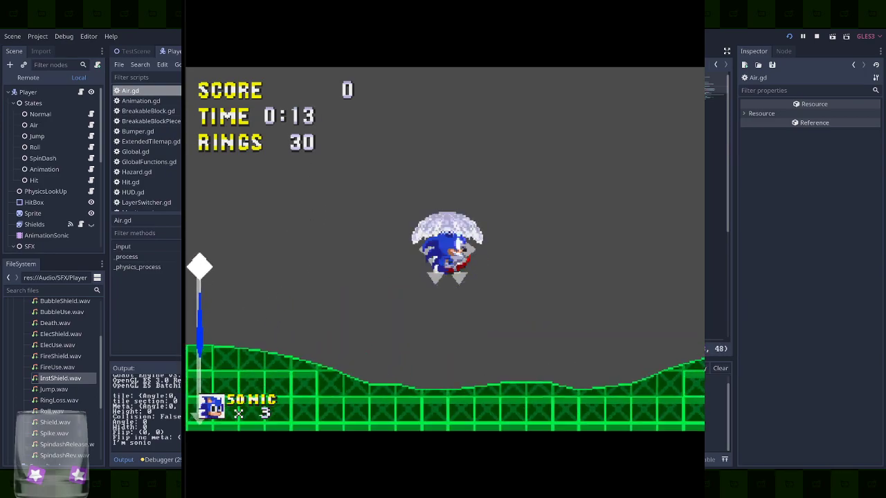
{"action": "key", "text": "z"}
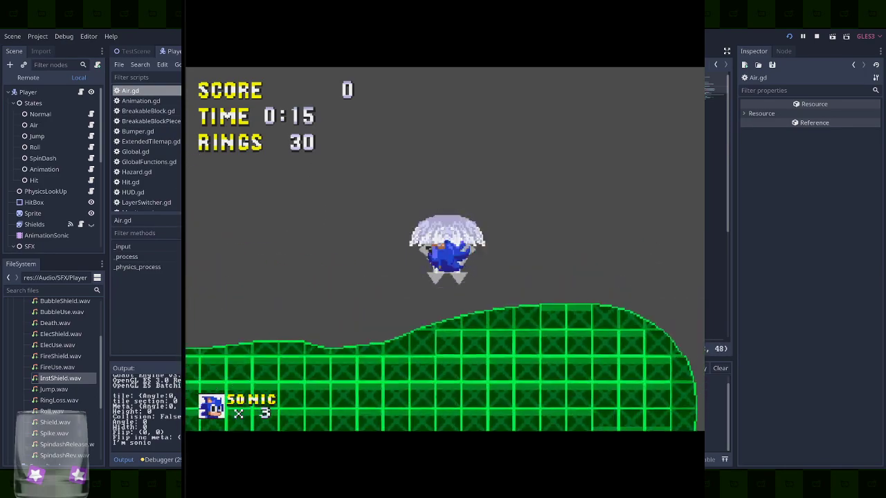
{"action": "key", "text": "Left"}
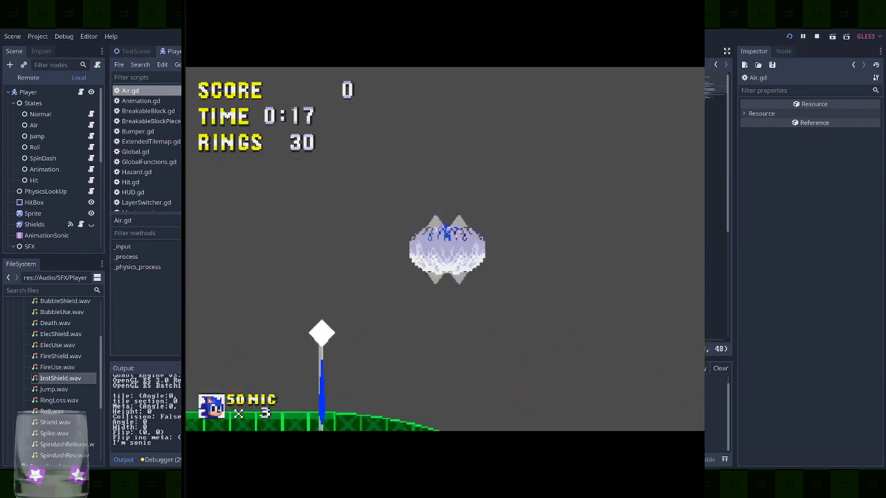
{"action": "key", "text": "Left"}
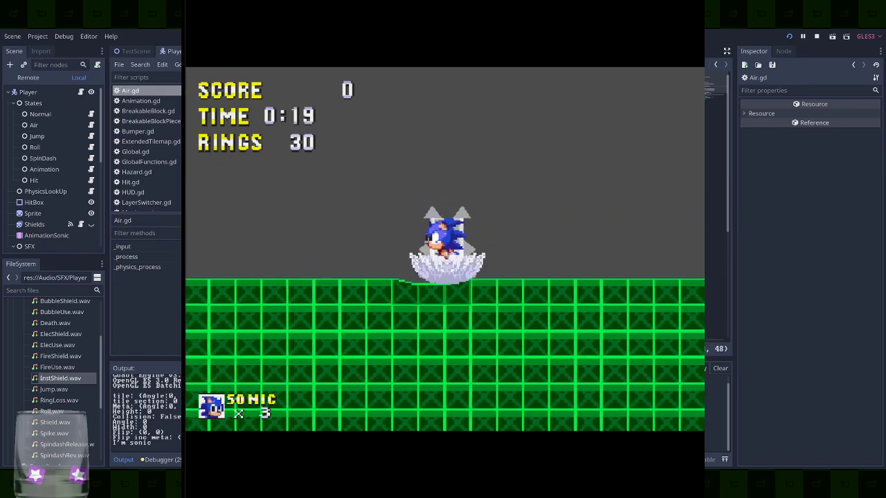
{"action": "key", "text": "Left"}
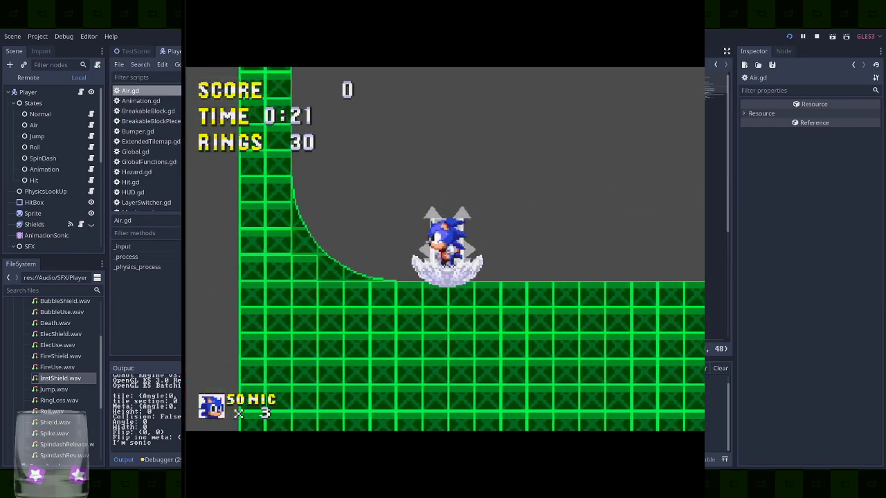
{"action": "key", "text": "Right"}
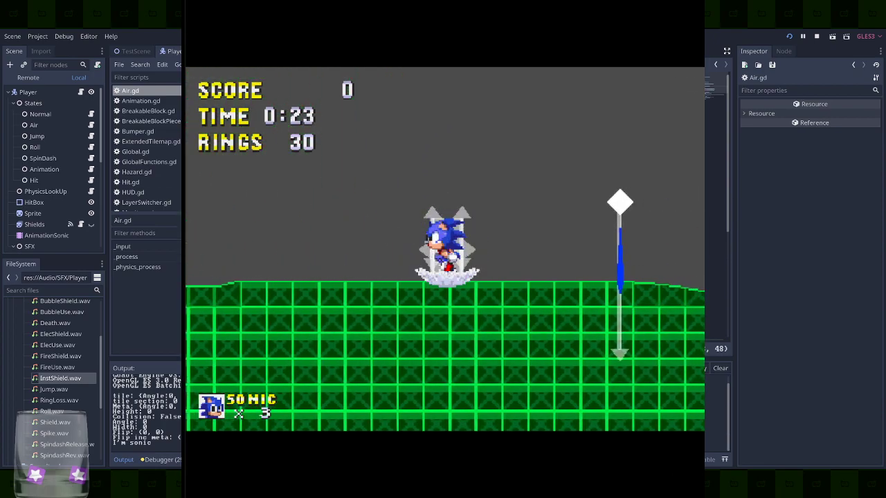
Spin dash toward the curved wall and test the bubble shield's jump action around it
{"action": "key", "text": "Left"}
{"action": "key", "text": "Down"}
{"action": "key", "text": "space"}
{"action": "key", "text": "Left"}
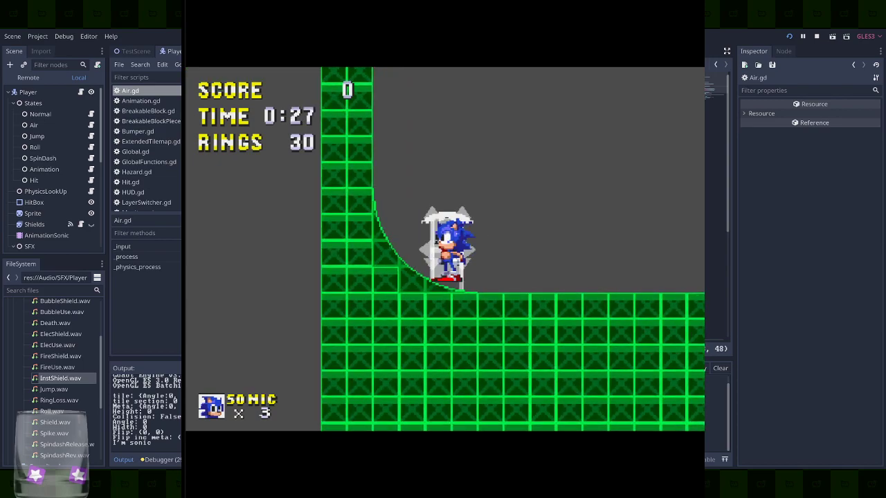
{"action": "key", "text": "space"}
{"action": "key", "text": "space"}
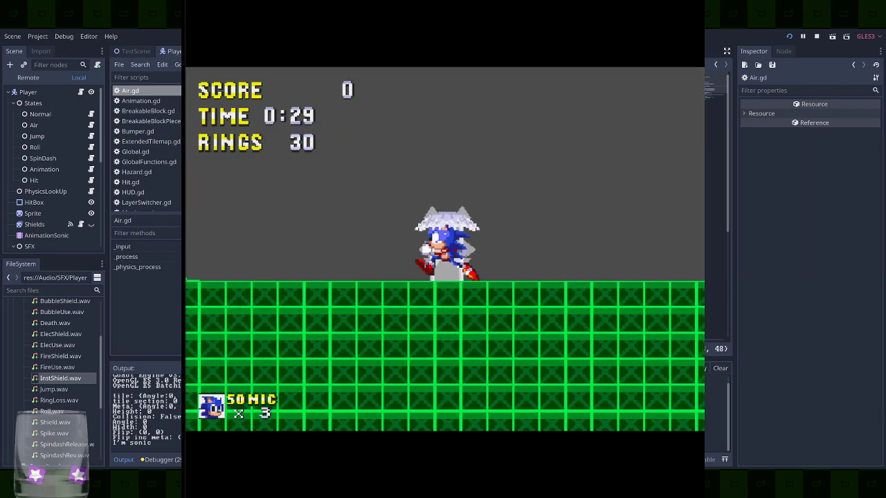
{"action": "key", "text": "Left"}
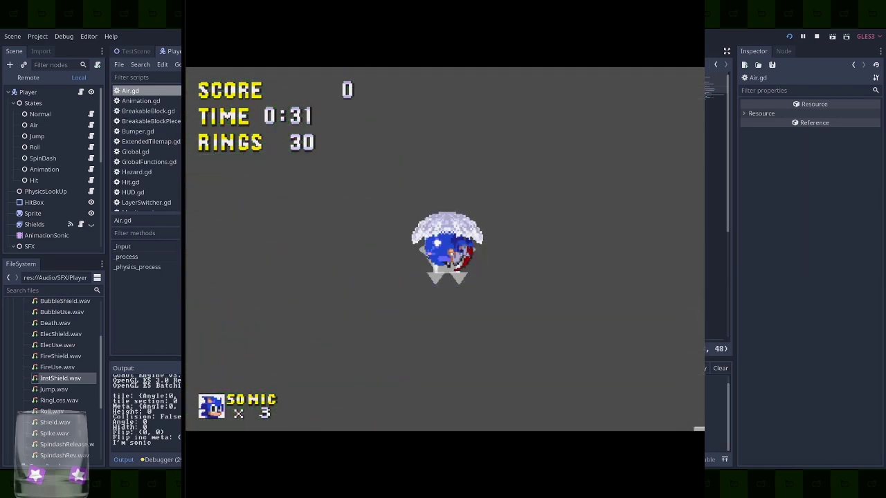
Test the bubble shield's bounce around the edge of the sample tile block and stop the game
{"action": "key", "text": "Right"}
{"action": "key", "text": "space"}
{"action": "key", "text": "space"}
{"action": "key", "text": "Right"}
{"action": "key", "text": "space"}
{"action": "key", "text": "space"}
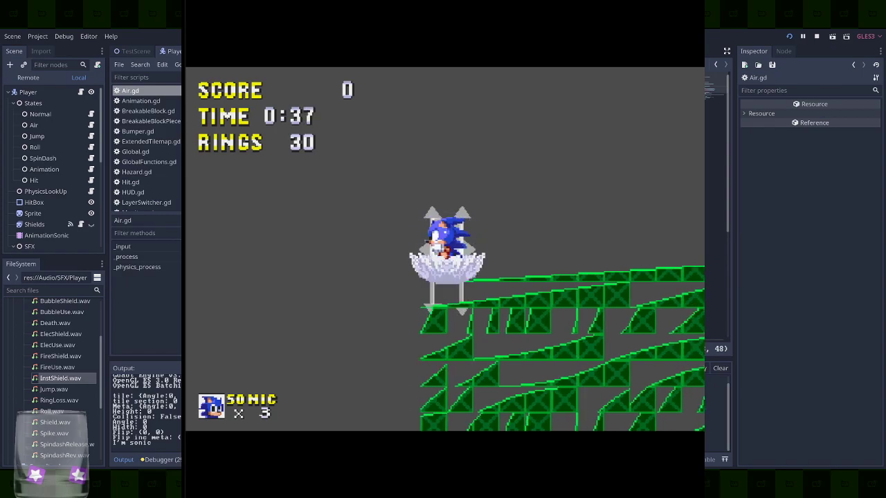
{"action": "key", "text": "Left"}
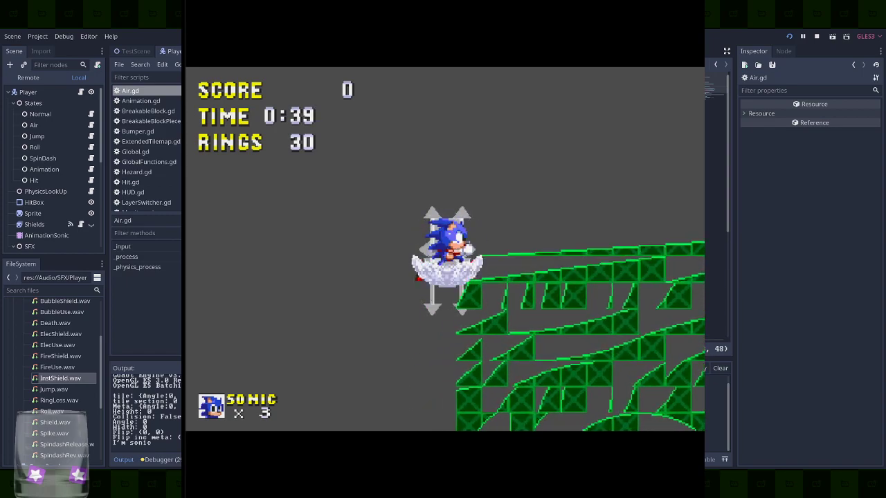
{"action": "key", "text": "Left"}
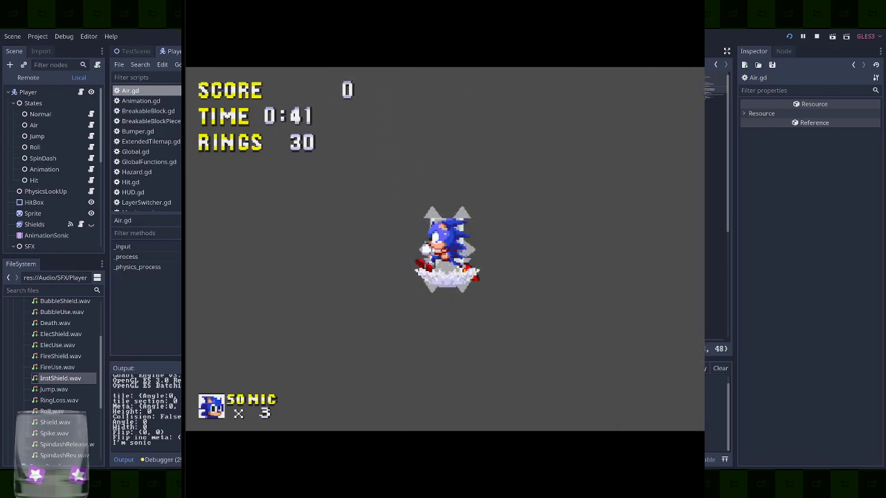
{"action": "key", "text": "F8"}
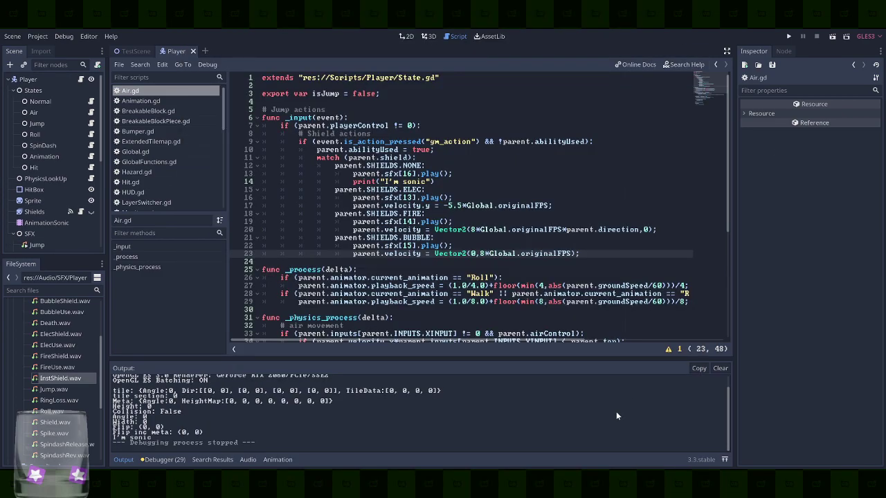
Move the Player in TestScene onto the green terrain beside the tile tool labels, at position (96, 1256), and save the scene
{"action": "left_click", "coordinate": [135, 51]}
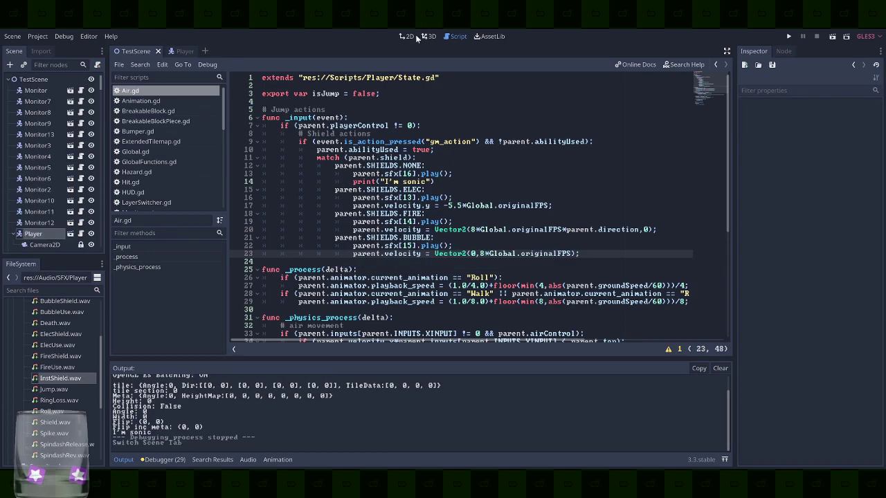
{"action": "left_click", "coordinate": [407, 36]}
{"action": "middle_click_drag", "start_coordinate": [380, 312], "coordinate": [205, 220]}
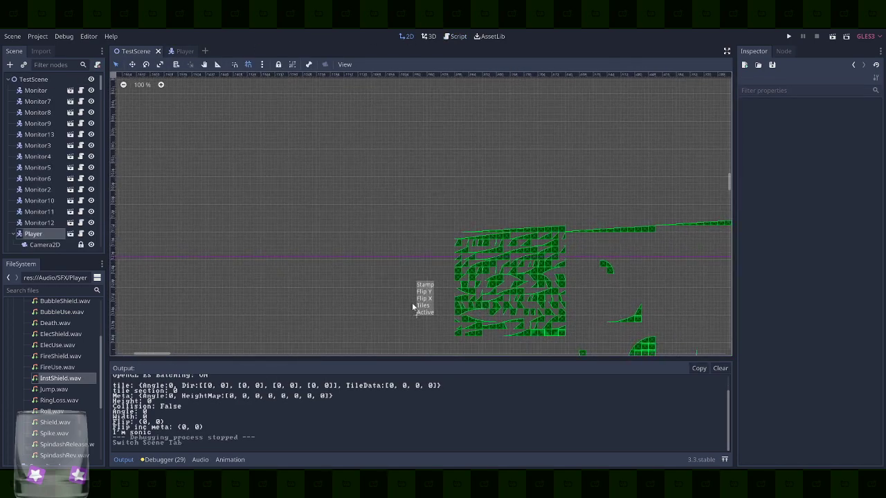
{"action": "left_click", "coordinate": [415, 317]}
{"action": "middle_click_drag", "start_coordinate": [520, 247], "coordinate": [234, 191]}
{"action": "key", "text": "w"}
{"action": "left_click_drag", "start_coordinate": [245, 249], "coordinate": [675, 215]}
{"action": "left_click", "coordinate": [626, 144]}
{"action": "left_click_drag", "start_coordinate": [639, 188], "coordinate": [610, 277]}
{"action": "key", "text": "ctrl+s"}
Run the game, activate the in-game tile editor, and paste copied green tiles as a column with an overhanging ledge beside Sonic
{"action": "left_click", "coordinate": [788, 36]}
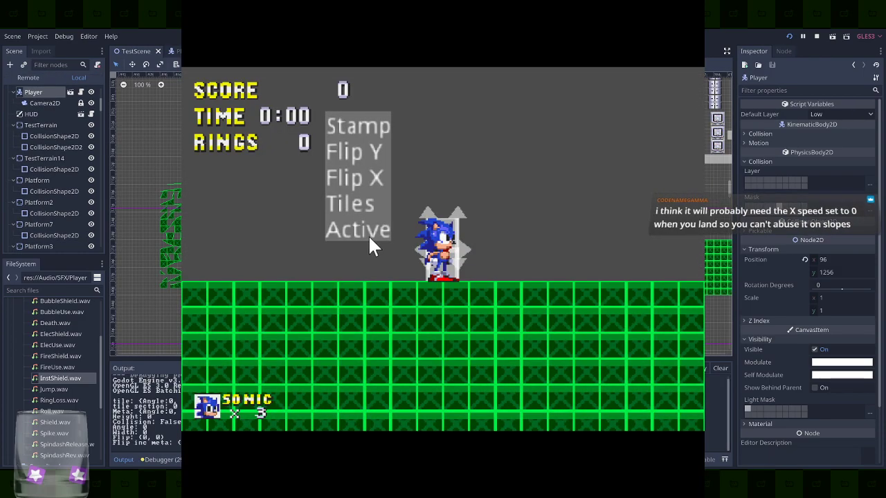
{"action": "left_click", "coordinate": [371, 235]}
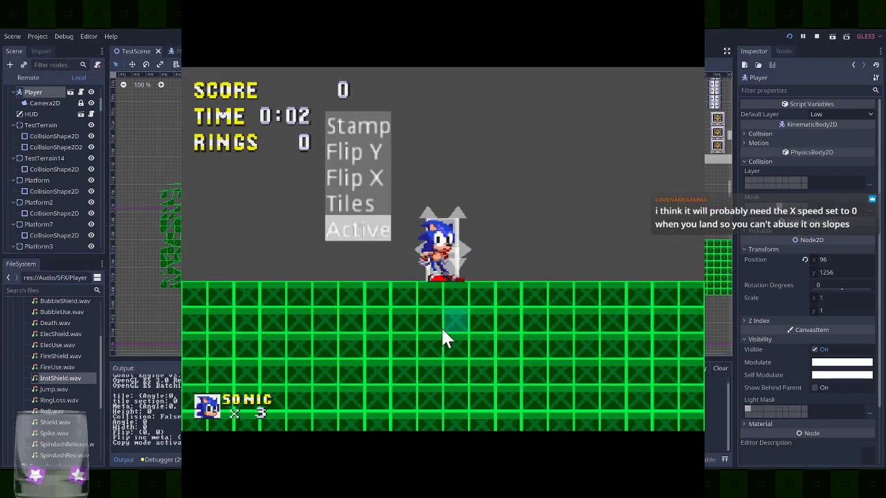
{"action": "left_click_drag", "start_coordinate": [486, 366], "coordinate": [509, 373]}
{"action": "mouse_move", "coordinate": [557, 191]}
{"action": "left_mouse_down"}
{"action": "mouse_move", "coordinate": [587, 220]}
{"action": "mouse_move", "coordinate": [615, 272]}
{"action": "left_mouse_up"}
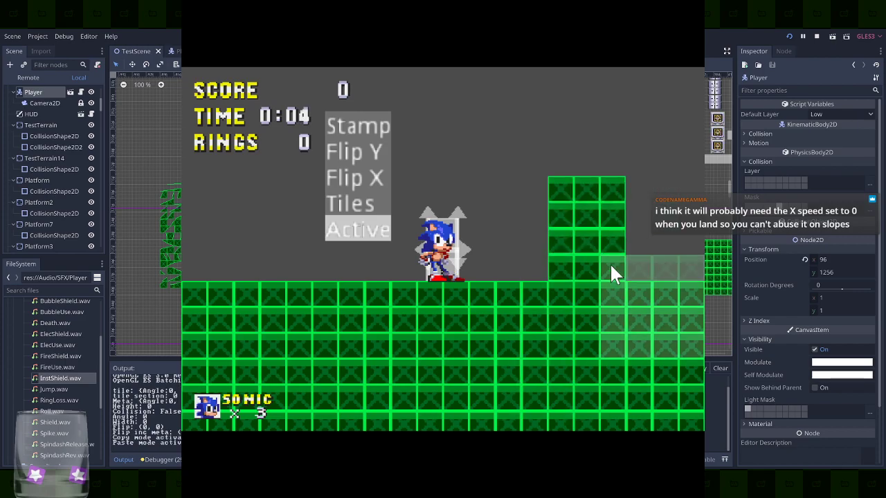
{"action": "left_click_drag", "start_coordinate": [417, 143], "coordinate": [614, 153]}
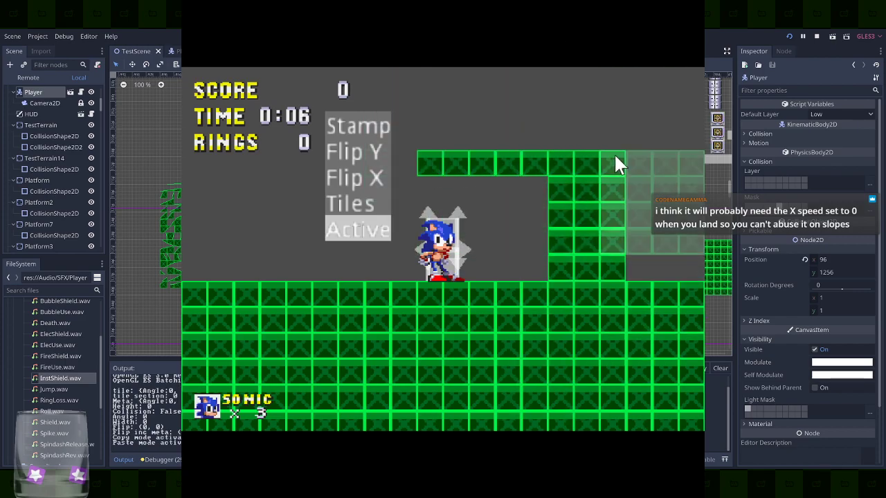
Test jumping onto and off the pasted tile ledge from both sides
{"action": "key", "text": "space"}
{"action": "key", "text": "Left"}
{"action": "key", "text": "space"}
{"action": "key", "text": "Right"}
{"action": "key", "text": "Right"}
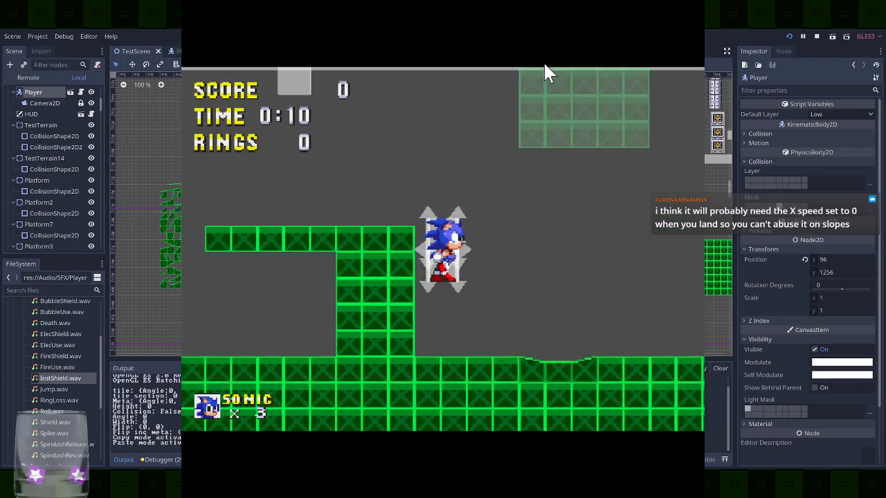
{"action": "key", "text": "Left"}
{"action": "key", "text": "space"}
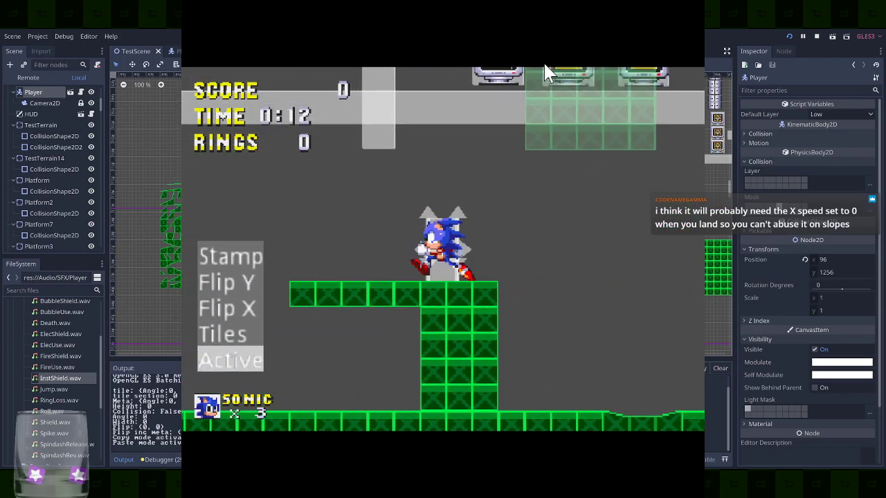
{"action": "key", "text": "space"}
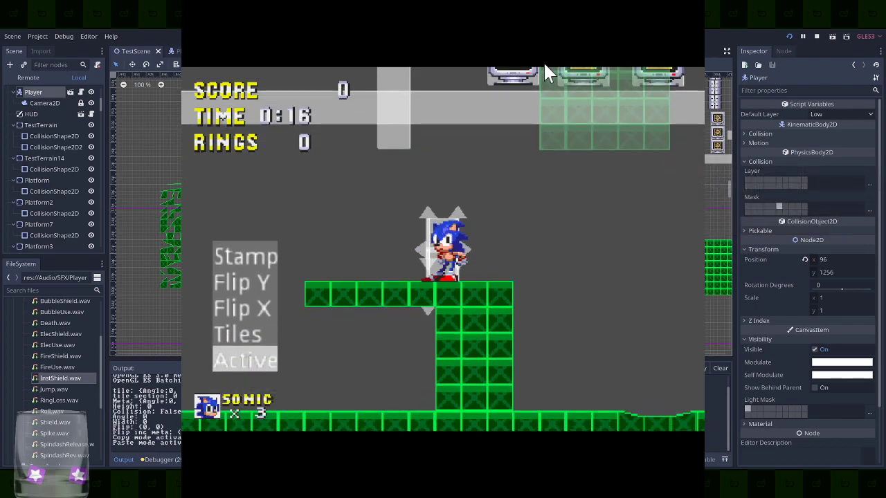
Jump Sonic along the curved wall and back onto the pasted ledge, and stop the game
{"action": "key", "text": "Left"}
{"action": "key", "text": "space"}
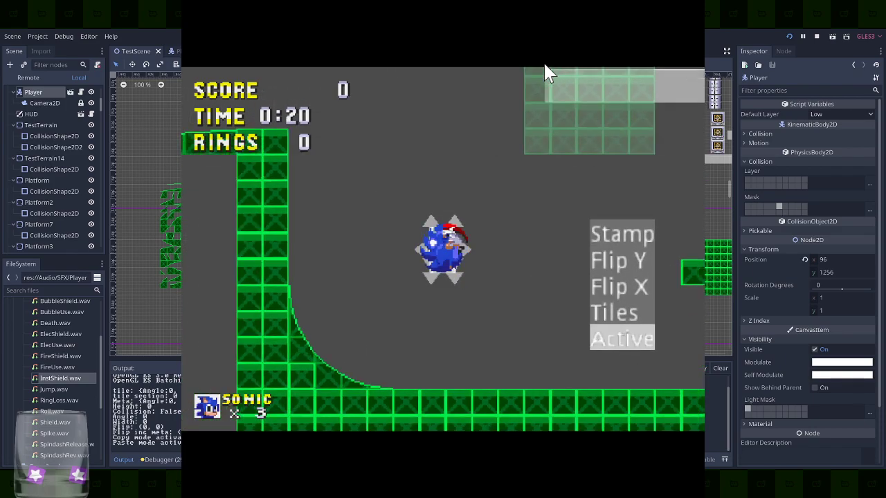
{"action": "key", "text": "space"}
{"action": "key", "text": "Right"}
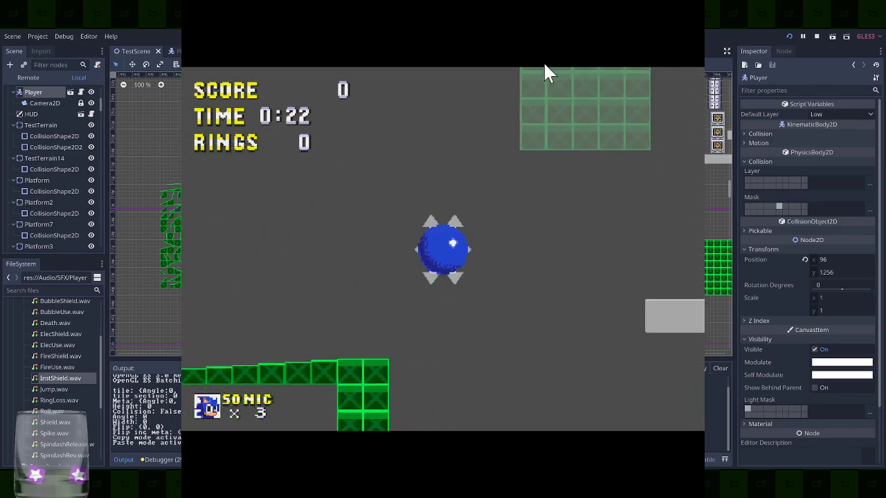
{"action": "key", "text": "space"}
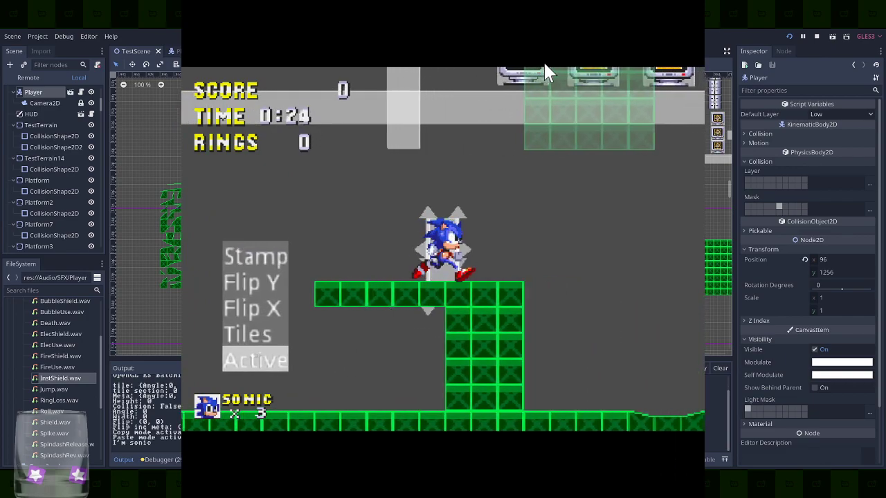
{"action": "key", "text": "F8"}
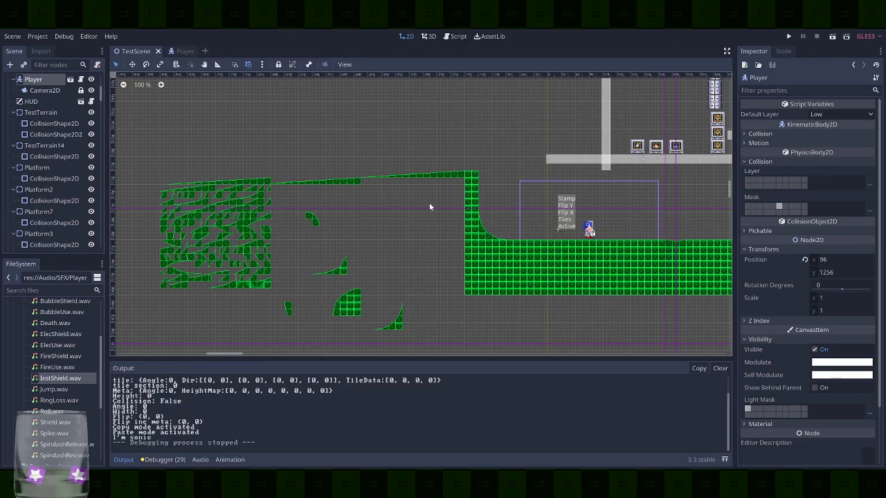
Declare the variable bounceReaction with value 0 below abilityUsed in the Player script
{"action": "left_click", "coordinate": [177, 51]}
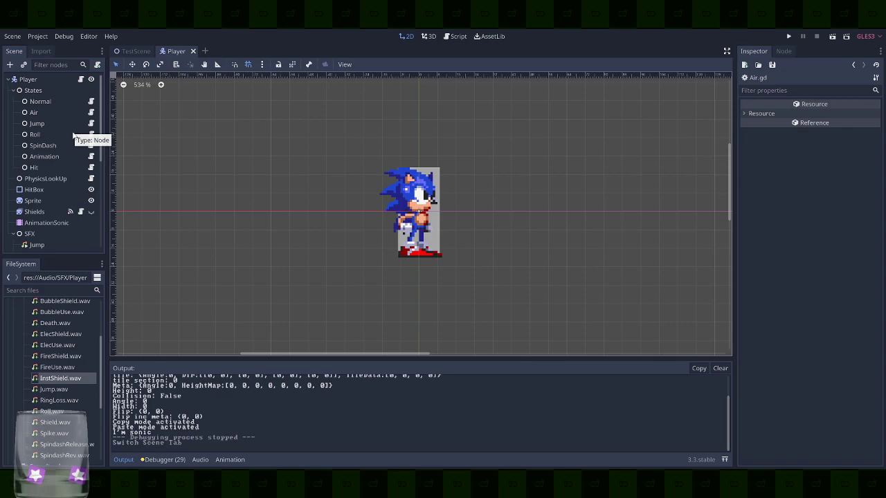
{"action": "left_click", "coordinate": [82, 79]}
{"action": "scroll", "coordinate": [635, 287], "scroll_direction": "up", "scroll_amount": 15}
{"action": "scroll", "coordinate": [635, 287], "scroll_direction": "up", "scroll_amount": 11}
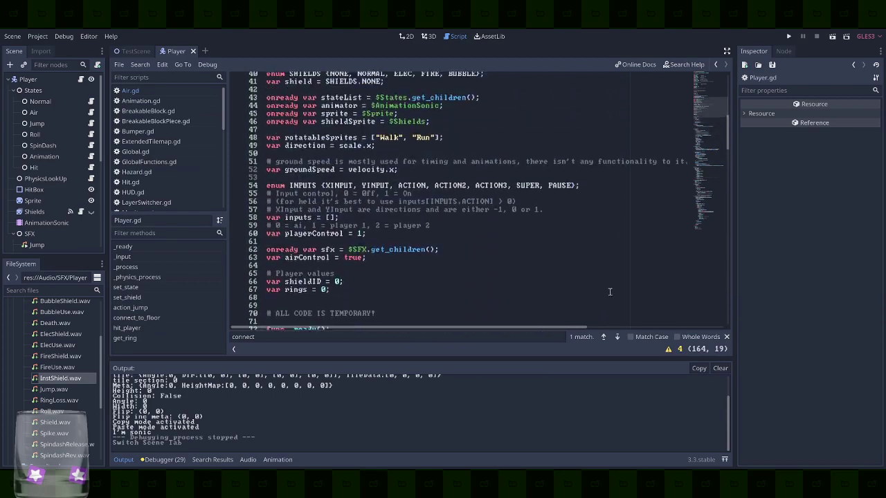
{"action": "scroll", "coordinate": [590, 296], "scroll_direction": "down", "scroll_amount": 1}
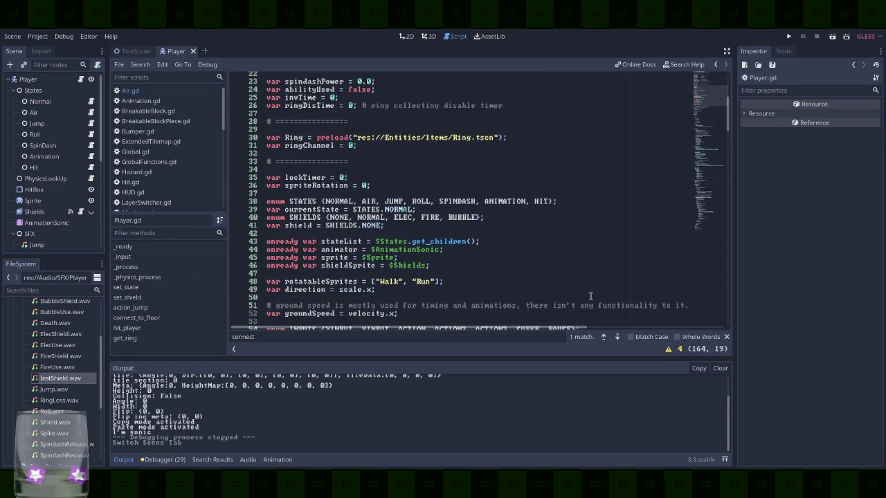
{"action": "scroll", "coordinate": [513, 237], "scroll_direction": "up", "scroll_amount": 4}
{"action": "left_click", "coordinate": [533, 202]}
{"action": "scroll", "coordinate": [565, 222], "scroll_direction": "up", "scroll_amount": 2}
{"action": "left_click", "coordinate": [427, 230]}
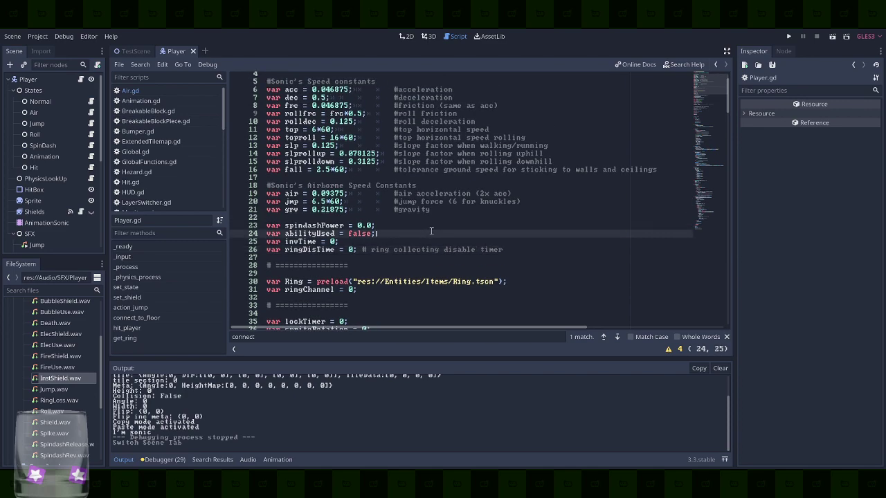
{"action": "key", "text": "Return"}
{"action": "type", "text": "var bounceReaction = 0;"}
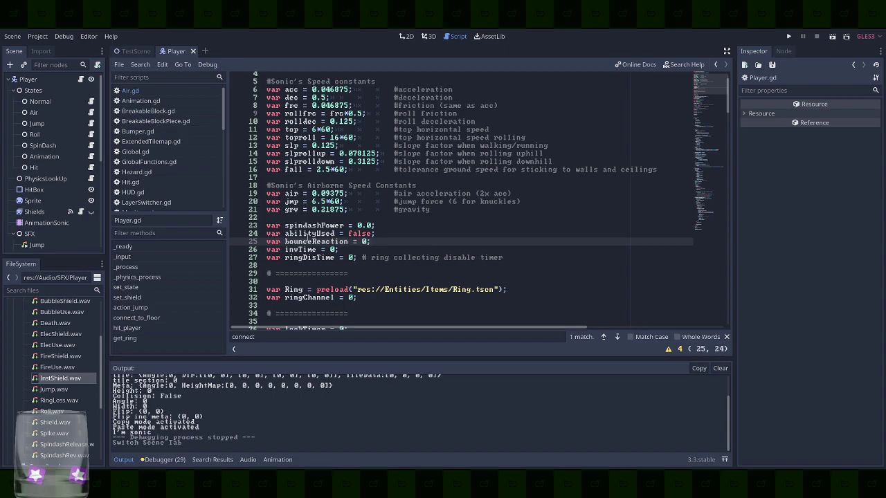
Add a "#Bounce reaction" comment after the landing velocity calculation in the connect_to_floor function
{"action": "double_click", "coordinate": [306, 242]}
{"action": "scroll", "coordinate": [713, 114], "scroll_direction": "down", "scroll_amount": 1}
{"action": "left_click_drag", "start_coordinate": [713, 114], "coordinate": [712, 302]}
{"action": "left_click", "coordinate": [575, 279]}
{"action": "scroll", "coordinate": [561, 279], "scroll_direction": "up", "scroll_amount": 9}
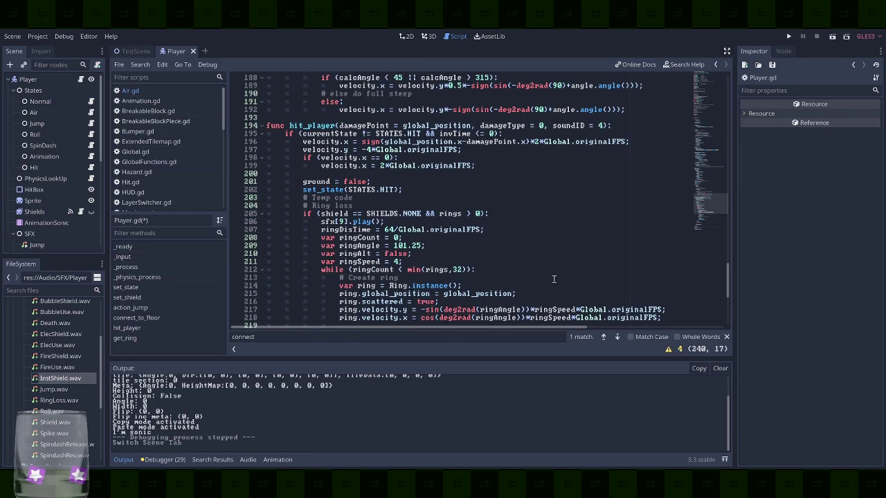
{"action": "scroll", "coordinate": [553, 279], "scroll_direction": "up", "scroll_amount": 8}
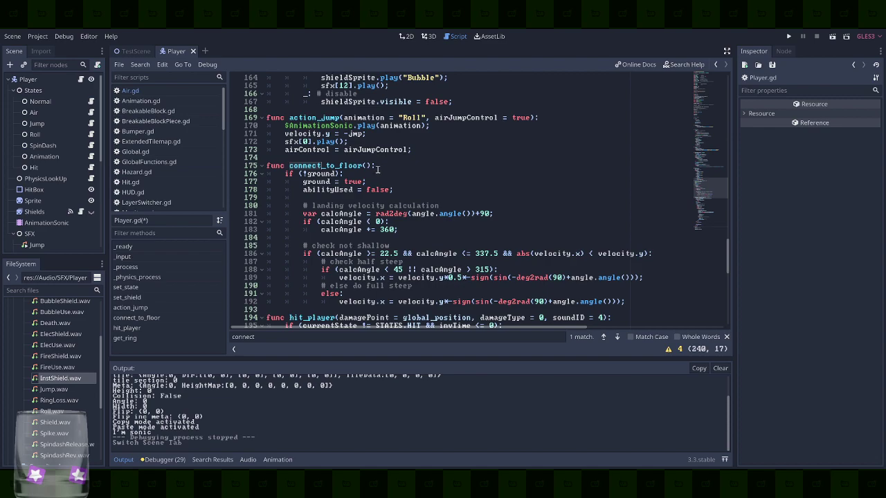
{"action": "left_click", "coordinate": [639, 301]}
{"action": "key", "text": "Return"}
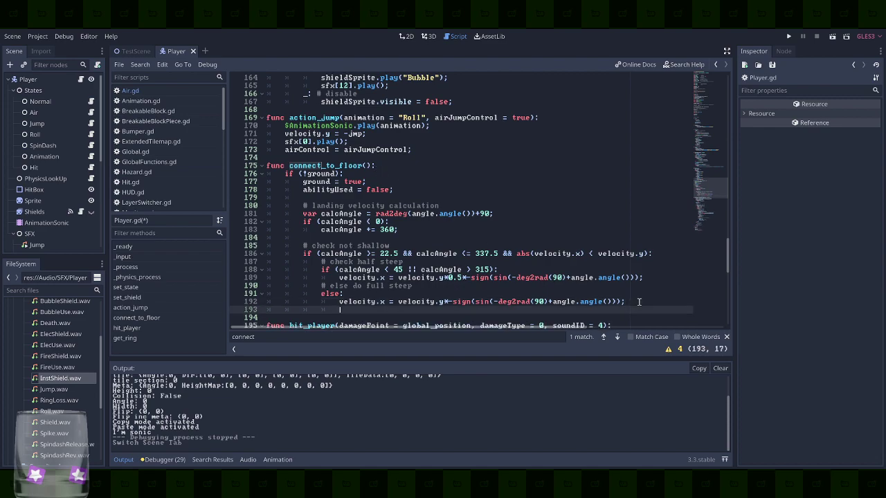
{"action": "key", "text": "Return"}
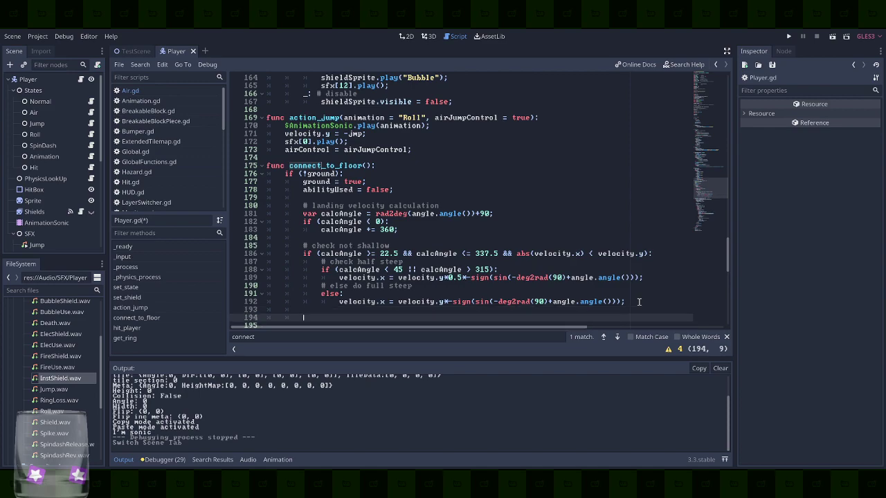
{"action": "type", "text": "#"}
{"action": "type", "text": " bounce c"}
{"action": "type", "text": "eaction"}
{"action": "key", "text": "Return"}
{"action": "key", "text": "Up"}
{"action": "key", "text": "Right"}
{"action": "key", "text": "Right"}
{"action": "key", "text": "Right"}
{"action": "key", "text": "BackSpace"}
{"action": "key", "text": "BackSpace"}
{"action": "type", "text": "B"}
{"action": "key", "text": "Down"}
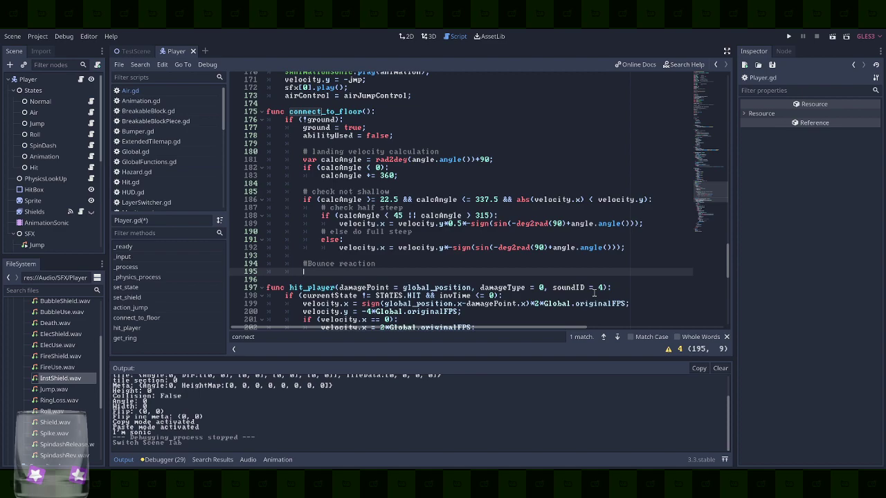
Under the comment, set velocity.y to -bounceReaction*Global.originalFPS when bounceReaction is above 0, and save the script
{"action": "type", "text": "if (bounceReaction > 0):"}
{"action": "key", "text": "Return"}
{"action": "type", "text": "velocity."}
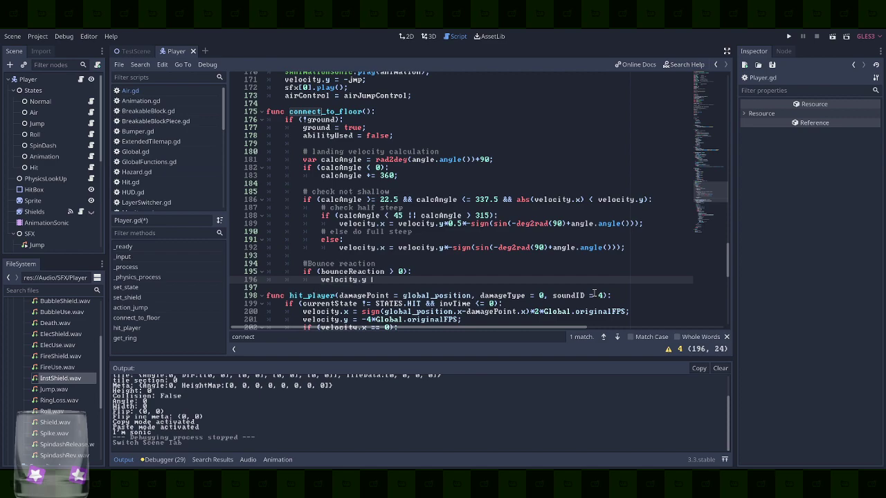
{"action": "type", "text": "y = -bounceReaction*Global."}
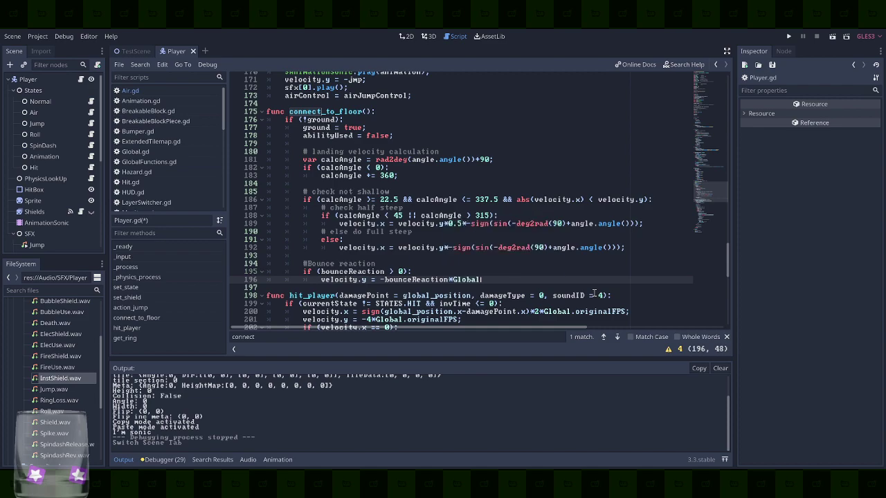
{"action": "type", "text": "originalFPS;"}
{"action": "key", "text": "ctrl+s"}
Set parent.bounceReaction to 7.5 at the end of the BUBBLE shield case in Air.gd
{"action": "double_click", "coordinate": [432, 280]}
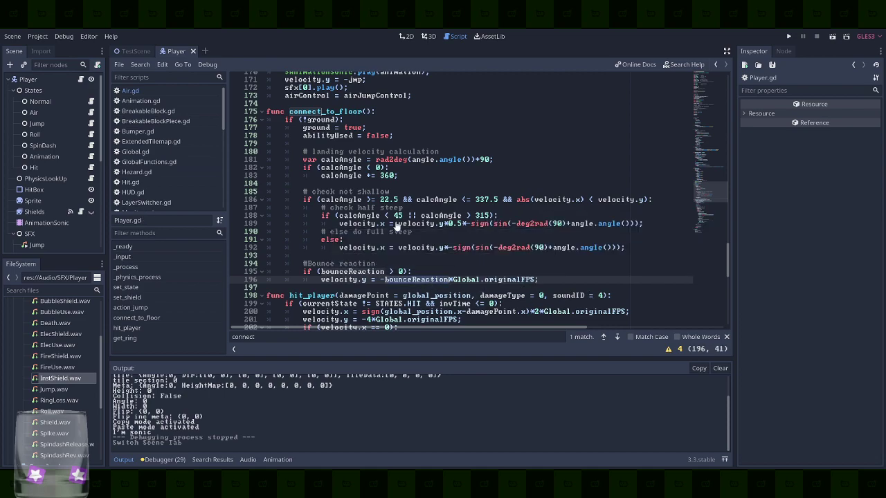
{"action": "left_click", "coordinate": [94, 129]}
{"action": "left_click", "coordinate": [536, 245]}
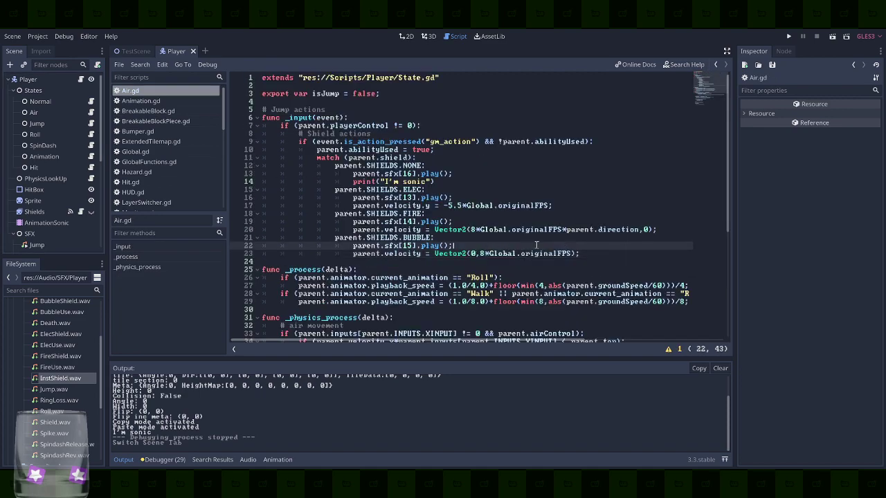
{"action": "key", "text": "Down"}
{"action": "key", "text": "End"}
{"action": "key", "text": "Return"}
{"action": "type", "text": "bounceReaction"}
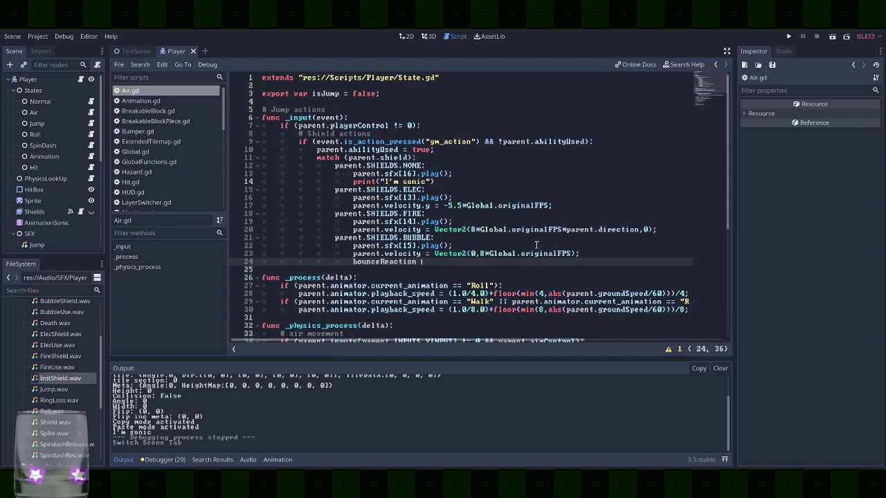
{"action": "type", "text": " = 7.5;"}
{"action": "key", "text": "ctrl+s"}
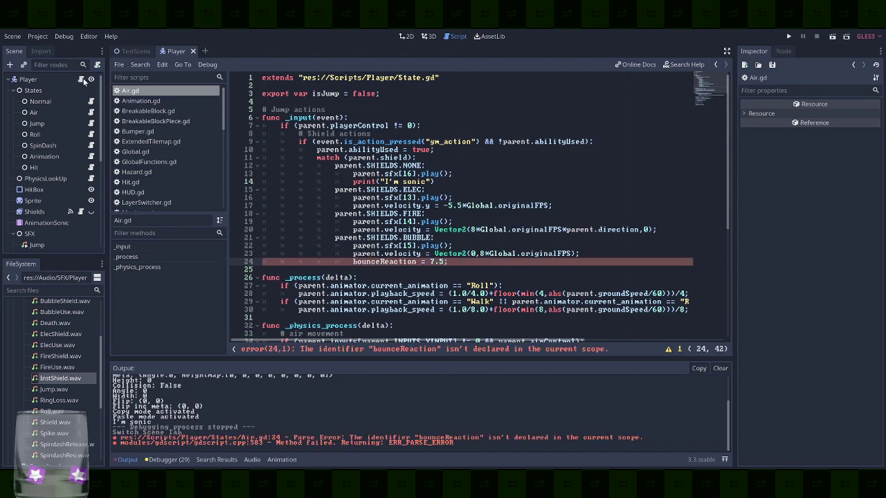
{"action": "type", "text": "parent."}
Reset bounceReaction to 0 after the bounce velocity line in Player.gd, and briefly test-run the game
{"action": "left_click", "coordinate": [80, 79]}
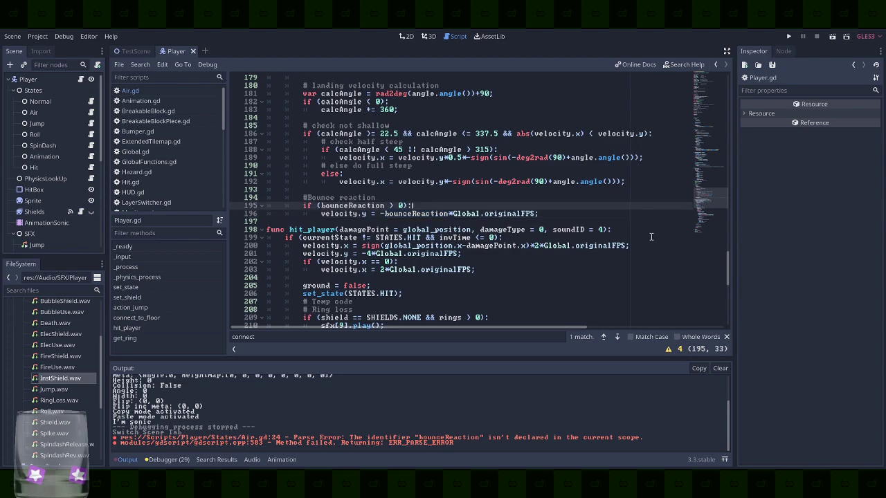
{"action": "key", "text": "Down"}
{"action": "key", "text": "End"}
{"action": "key", "text": "Return"}
{"action": "type", "text": "bounceReaction = 0"}
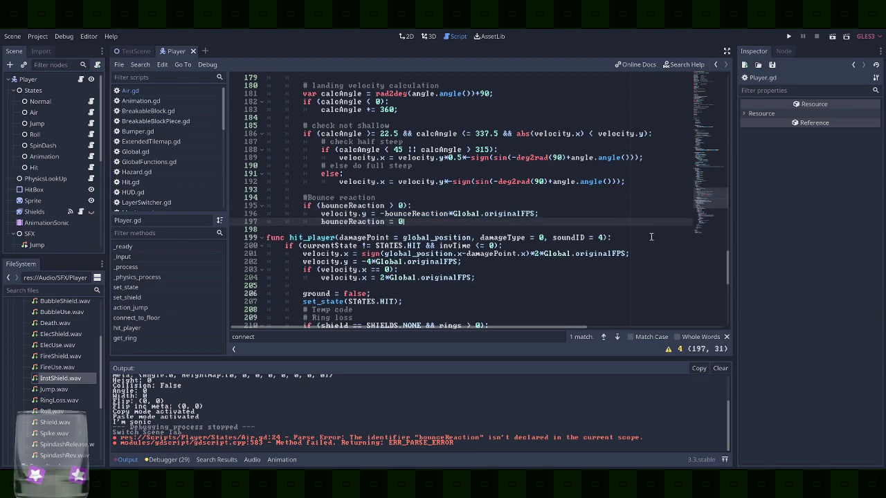
{"action": "type", "text": ";"}
{"action": "key", "text": "F5"}
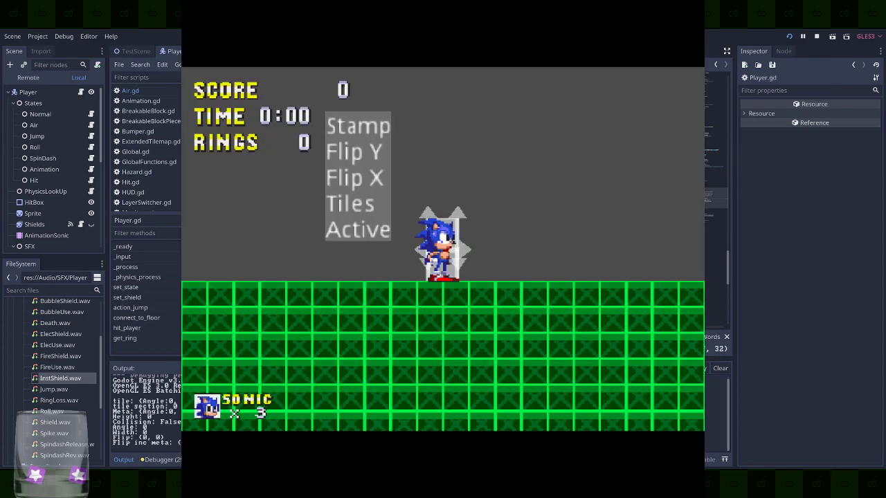
{"action": "key", "text": "F8"}
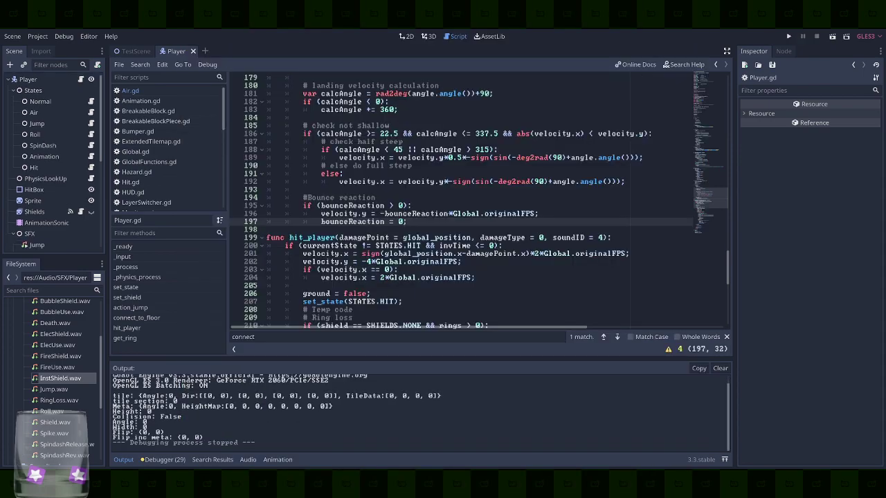
Move the TileEditorPlus labels in TestScene away from the Player, to position (-1064, 1368)
{"action": "left_click", "coordinate": [406, 36]}
{"action": "key", "text": "ctrl+Tab"}
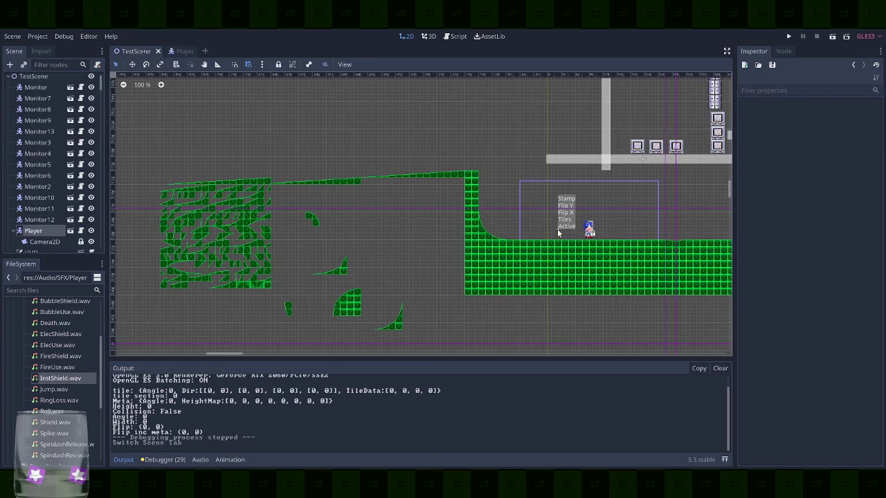
{"action": "left_click", "coordinate": [557, 230]}
{"action": "left_click", "coordinate": [571, 228]}
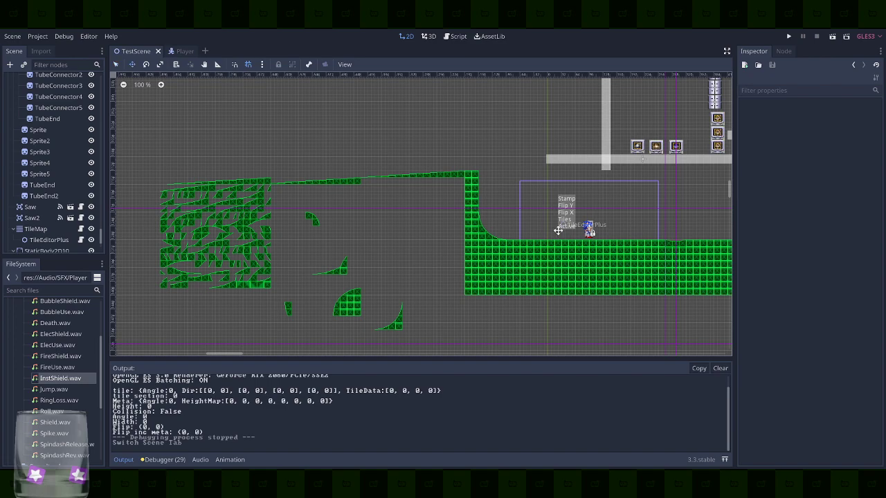
{"action": "left_click_drag", "start_coordinate": [551, 232], "coordinate": [87, 279]}
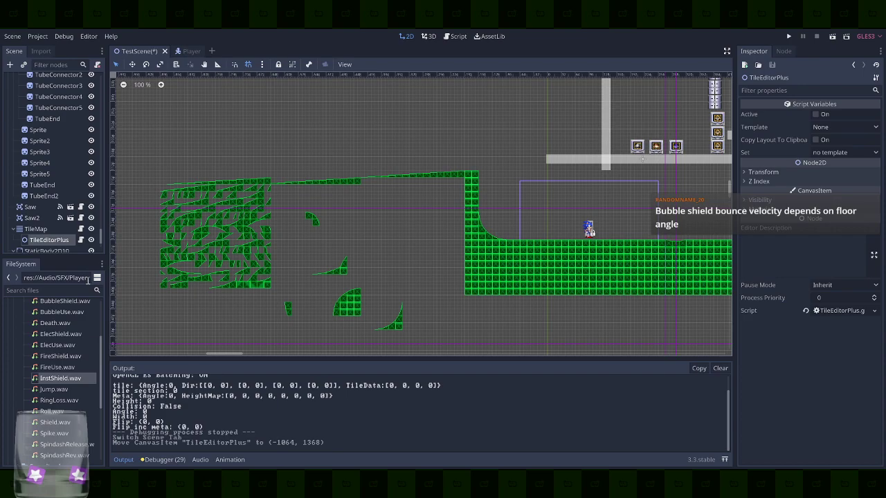
Examine the area around the moved tile tool labels and the landing velocity code in connect_to_floor
{"action": "middle_click_drag", "start_coordinate": [207, 286], "coordinate": [433, 259]}
{"action": "middle_click_drag", "start_coordinate": [351, 251], "coordinate": [658, 236]}
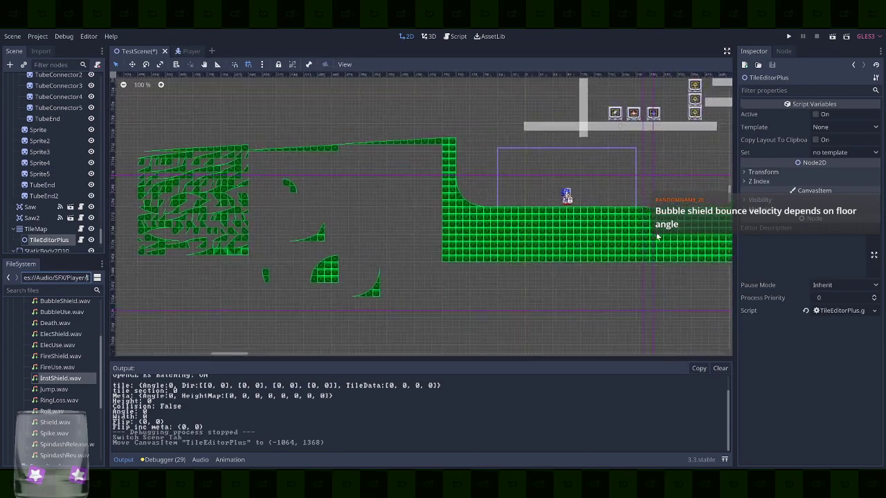
{"action": "middle_click_drag", "start_coordinate": [241, 257], "coordinate": [434, 237]}
{"action": "left_click", "coordinate": [36, 229]}
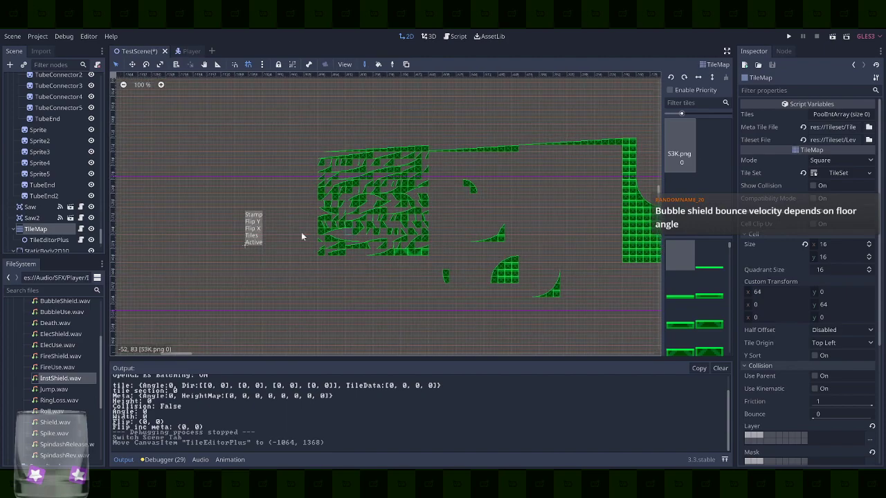
{"action": "left_click", "coordinate": [46, 219]}
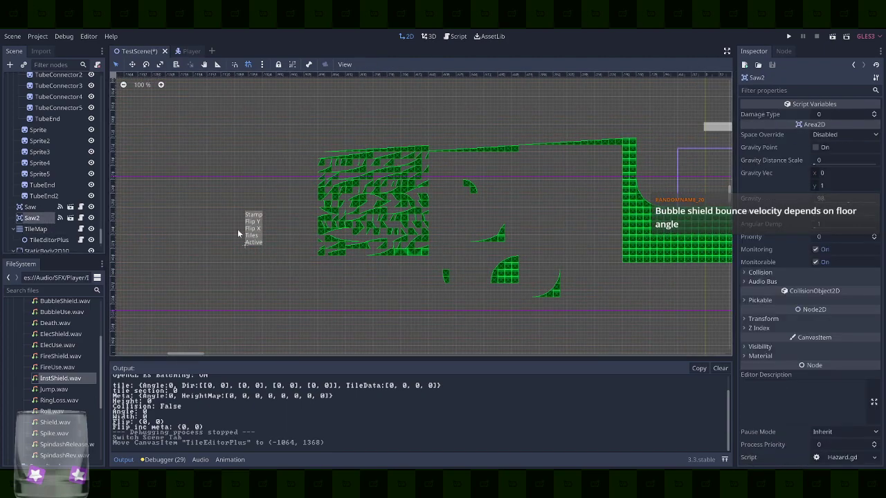
{"action": "middle_click_drag", "start_coordinate": [285, 265], "coordinate": [307, 90]}
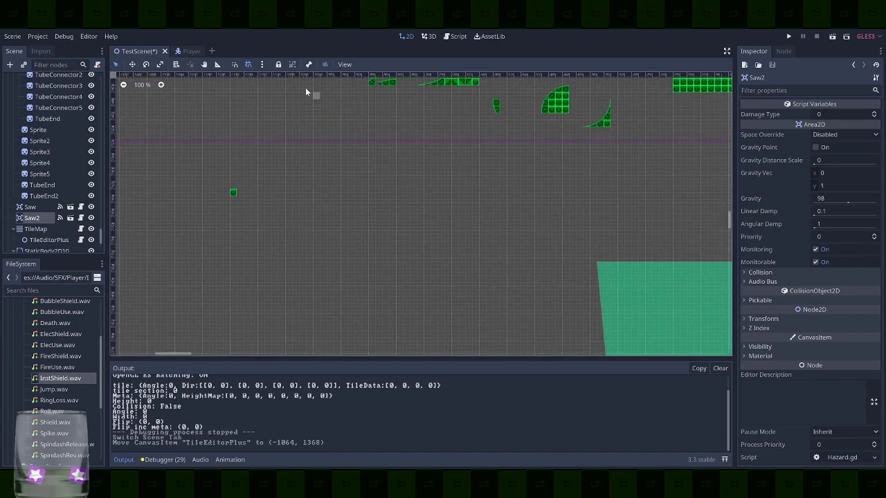
{"action": "middle_click_drag", "start_coordinate": [341, 123], "coordinate": [350, 216]}
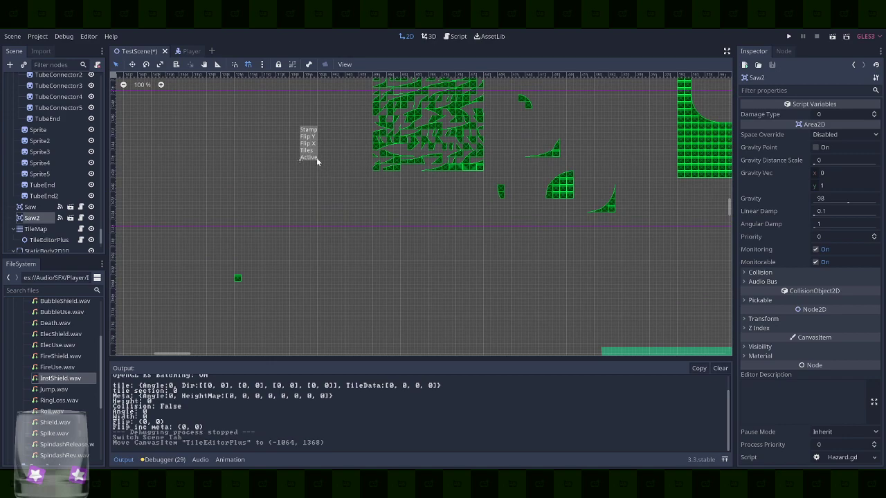
{"action": "left_click", "coordinate": [454, 36]}
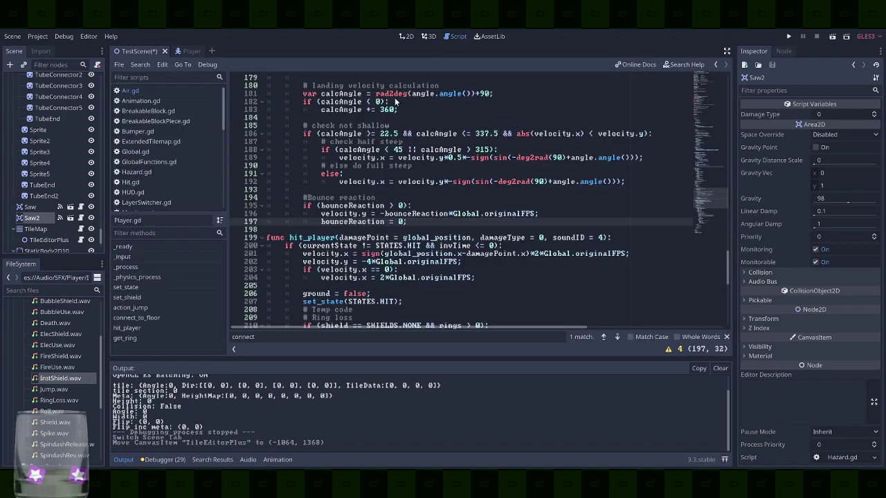
{"action": "left_click", "coordinate": [312, 158]}
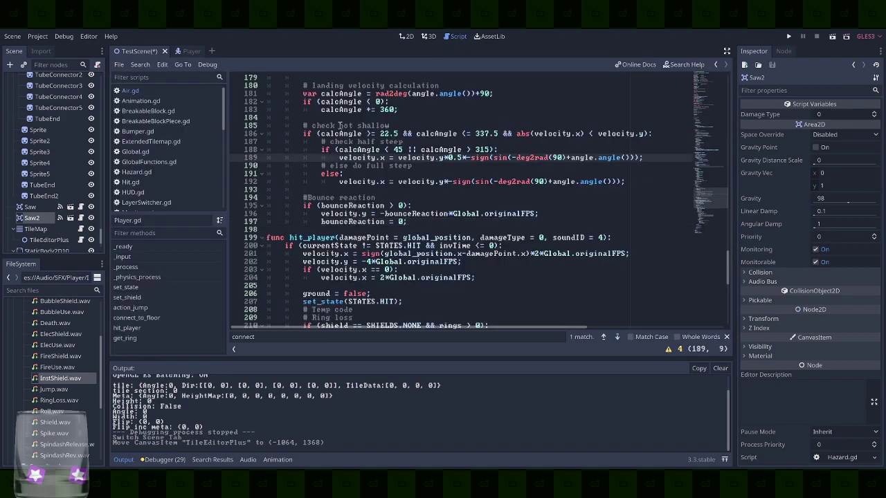
{"action": "left_click", "coordinate": [406, 36]}
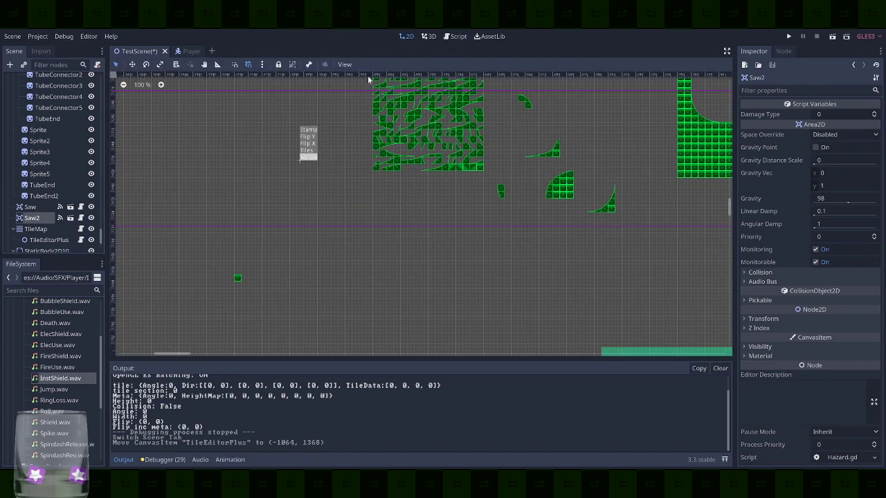
{"action": "scroll", "coordinate": [340, 229], "scroll_direction": "up", "scroll_amount": 2}
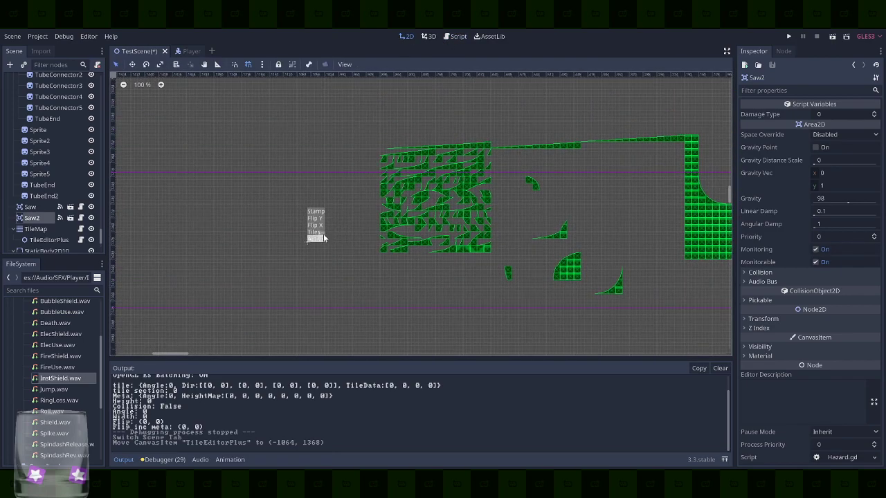
{"action": "left_click", "coordinate": [314, 239]}
Move the Player onto the platform beside the three shield monitors, at position (168, 1056), and save the scene
{"action": "scroll", "coordinate": [464, 199], "scroll_direction": "right", "scroll_amount": 10}
{"action": "scroll", "coordinate": [463, 198], "scroll_direction": "up", "scroll_amount": 5}
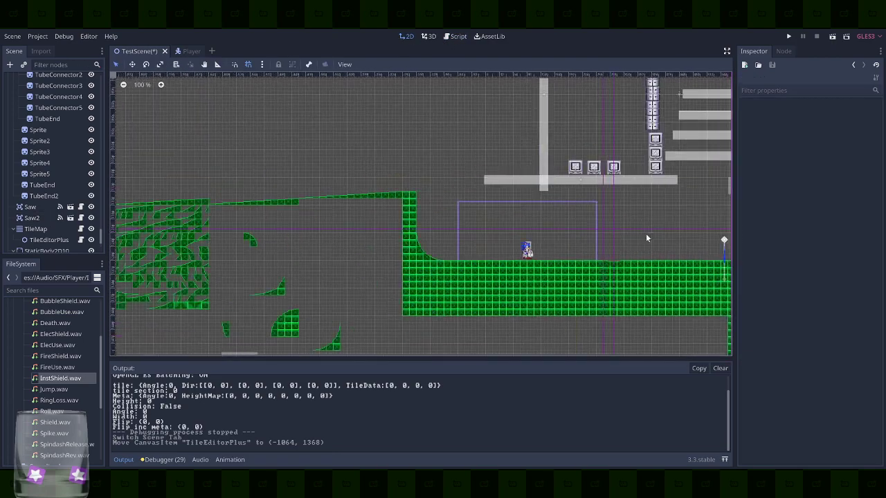
{"action": "middle_click_drag", "start_coordinate": [575, 245], "coordinate": [552, 295]}
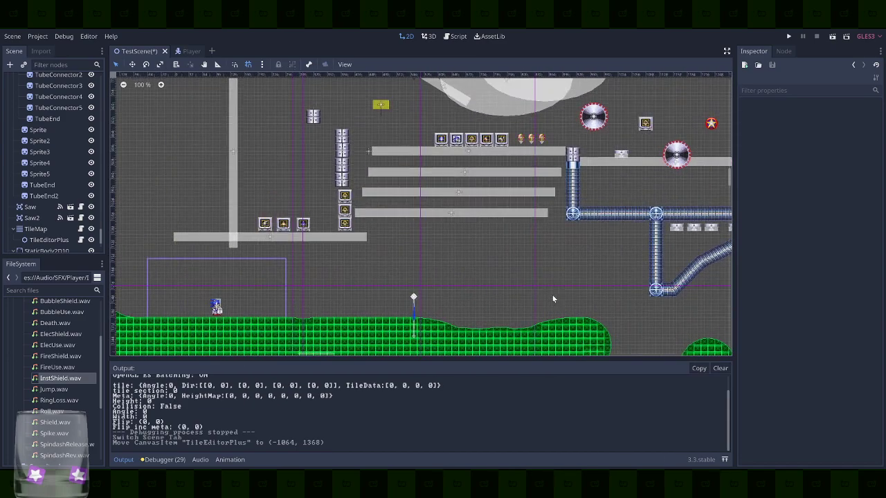
{"action": "left_click", "coordinate": [217, 308]}
{"action": "left_click_drag", "start_coordinate": [400, 276], "coordinate": [434, 190], "text": "alt"}
{"action": "key", "text": "ctrl+s"}
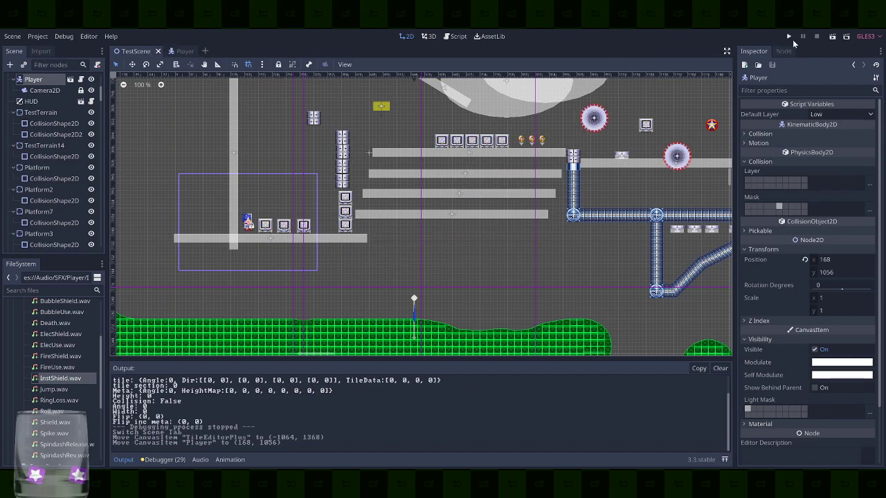
Run the game and break the third monitor on the starting platform to collect its shield
{"action": "left_click", "coordinate": [790, 34]}
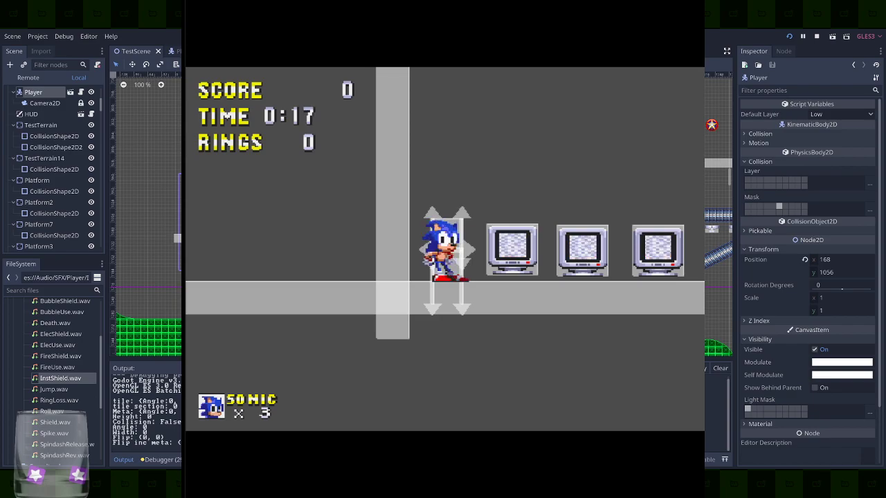
{"action": "key", "text": "Right"}
{"action": "key", "text": "space"}
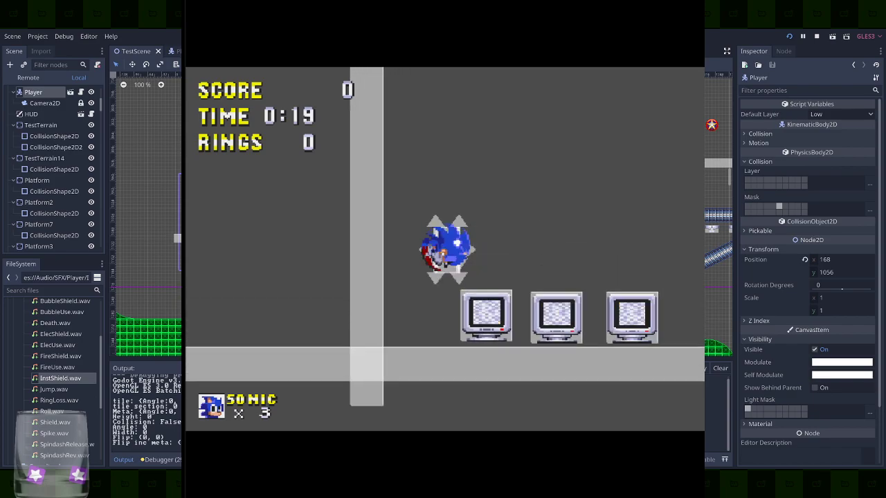
{"action": "key", "text": "space"}
{"action": "key", "text": "space"}
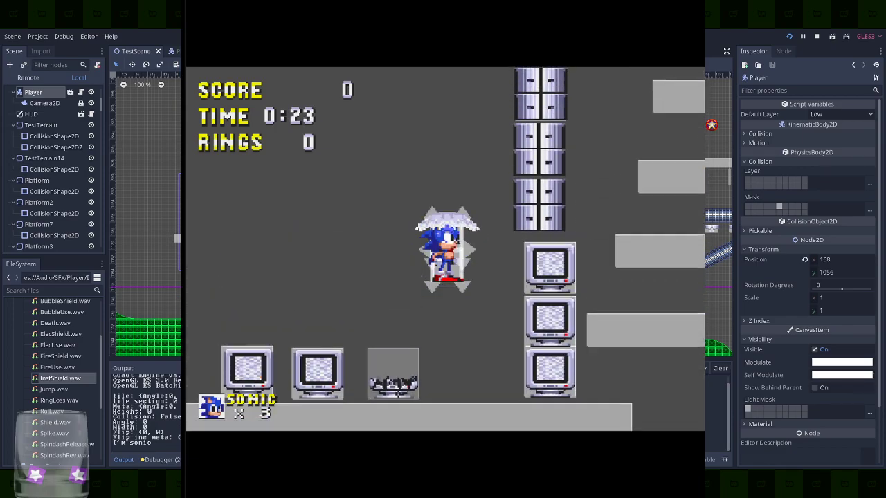
{"action": "key", "text": "space"}
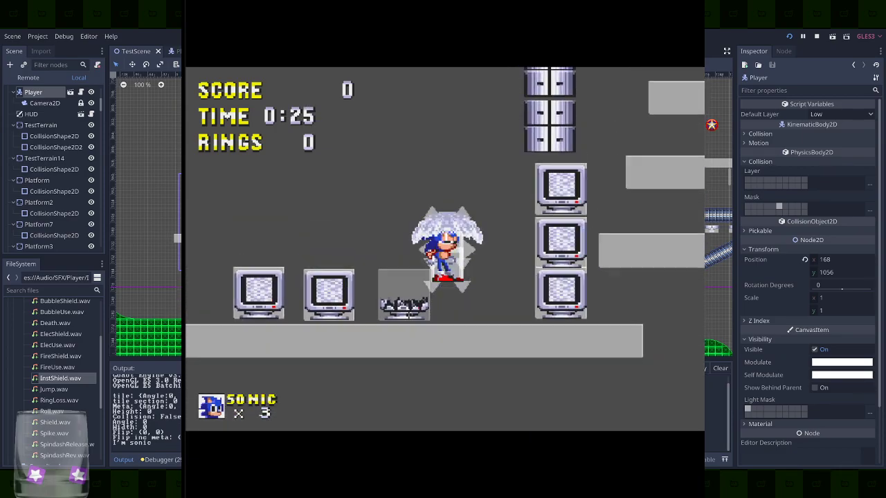
Test the collected shield's mid-air action while jumping in both directions above the starting platform
{"action": "key", "text": "Right"}
{"action": "key", "text": "space"}
{"action": "key", "text": "Left"}
{"action": "key", "text": "Left"}
{"action": "key", "text": "space"}
{"action": "key", "text": "Left"}
{"action": "key", "text": "space"}
{"action": "key", "text": "space"}
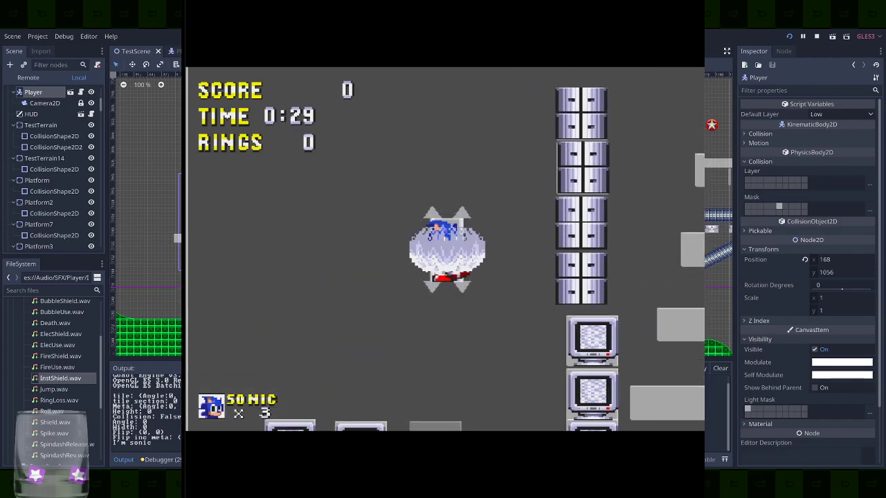
Break the stacked monitors at the platform's far end and drop to the green terrain below
{"action": "key", "text": "Right"}
{"action": "key", "text": "space"}
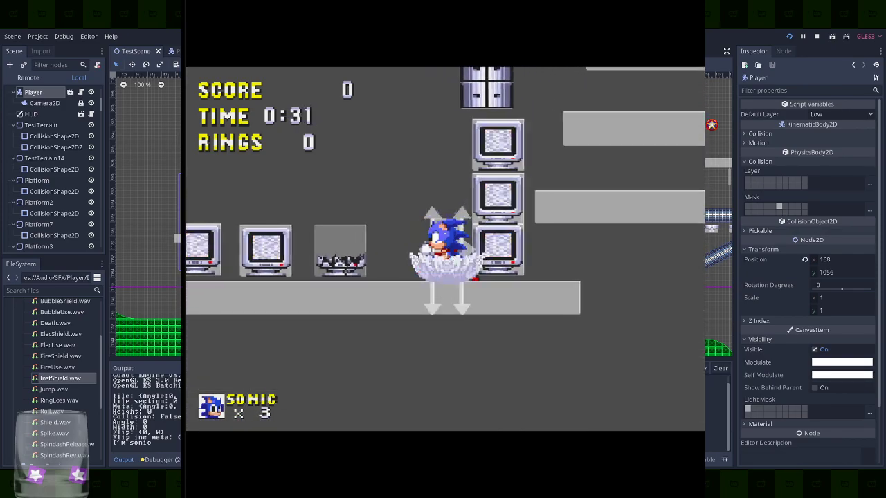
{"action": "key", "text": "Right"}
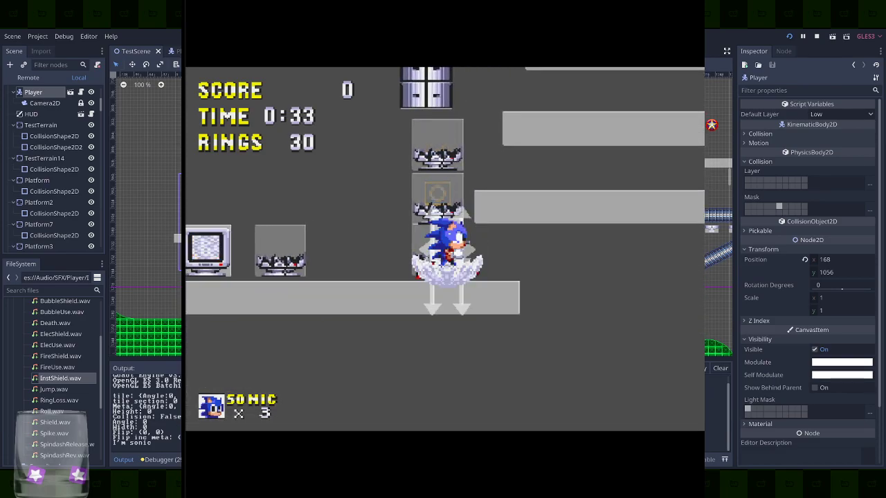
{"action": "key", "text": "space"}
{"action": "key", "text": "space"}
{"action": "key", "text": "Left"}
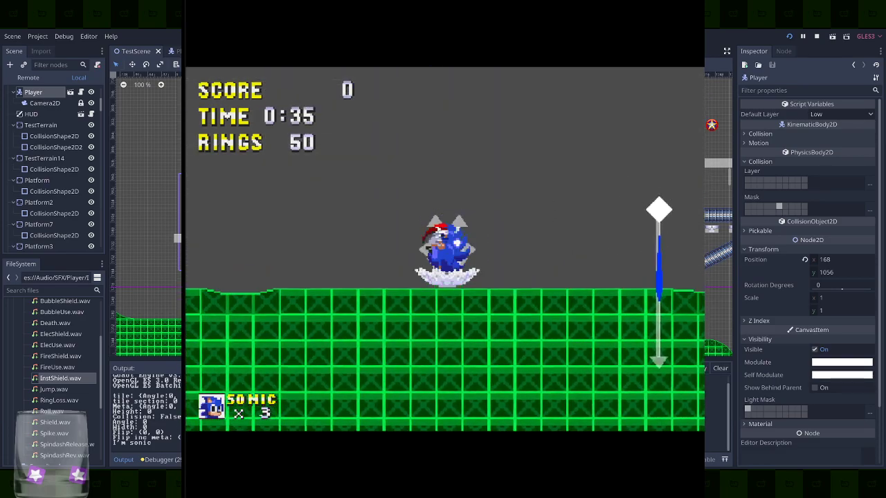
Test the shield's mid-air action with repeated jumps in place beneath the monitor platform
{"action": "key", "text": "space"}
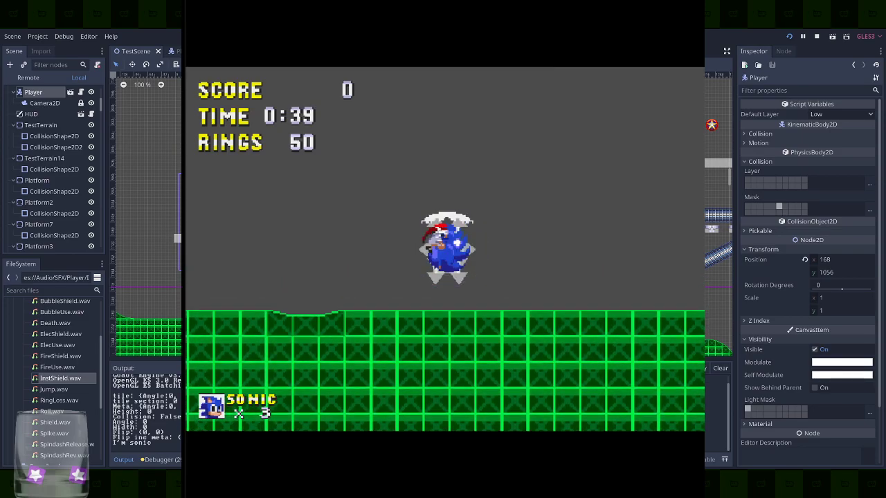
{"action": "key", "text": "space"}
{"action": "key", "text": "space"}
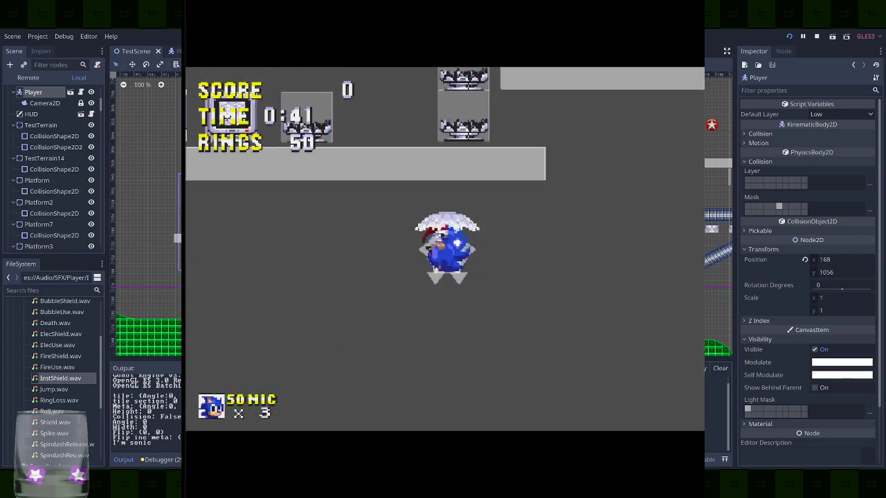
{"action": "key", "text": "space"}
{"action": "key", "text": "space"}
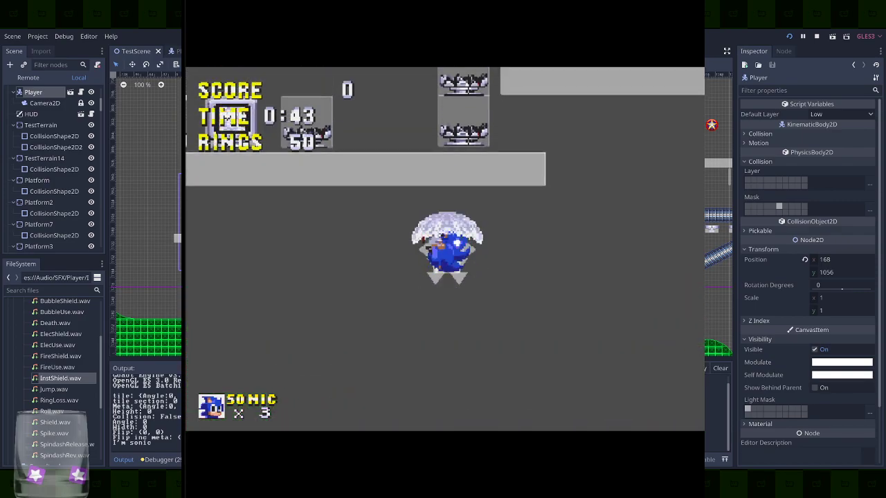
{"action": "key", "text": "space"}
{"action": "key", "text": "space"}
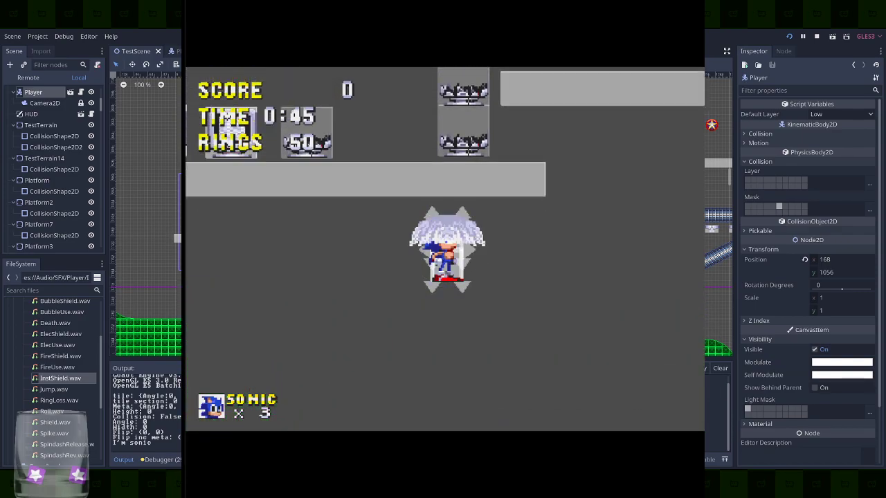
{"action": "key", "text": "space"}
{"action": "key", "text": "space"}
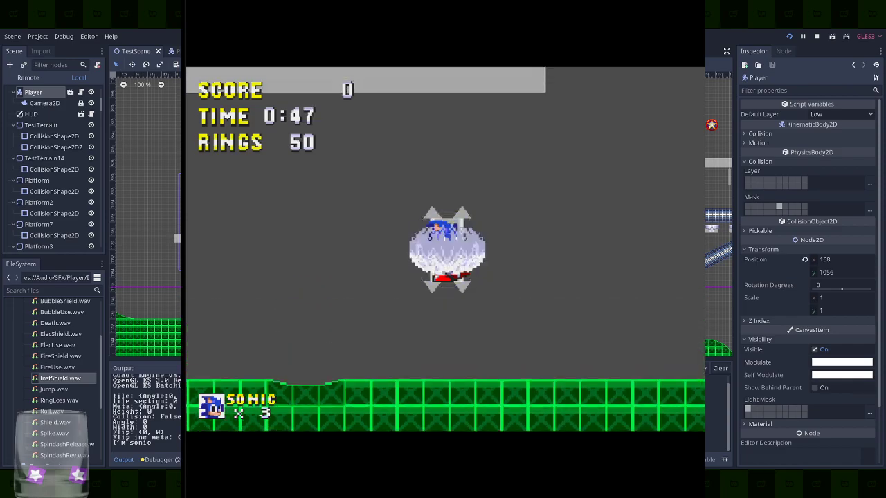
Test the shield action while running to the green wall and jumping back towards the checkpoint post
{"action": "key", "text": "space"}
{"action": "key", "text": "Left"}
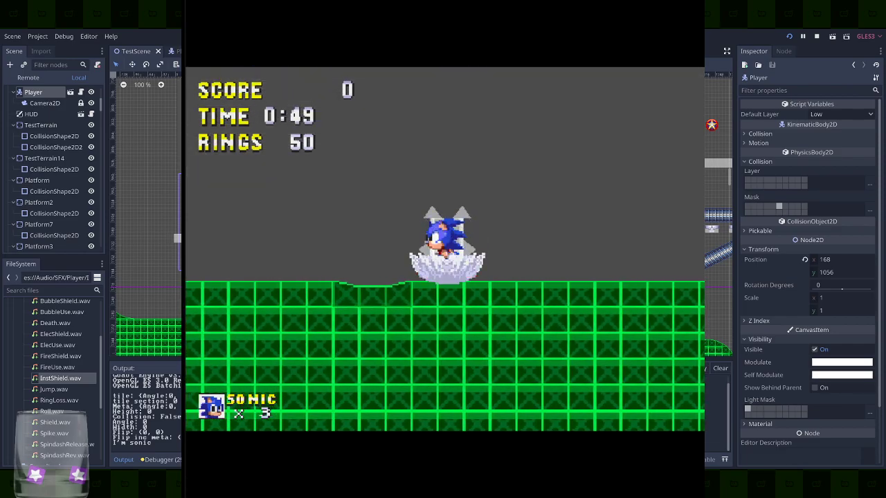
{"action": "key", "text": "space"}
{"action": "key", "text": "space"}
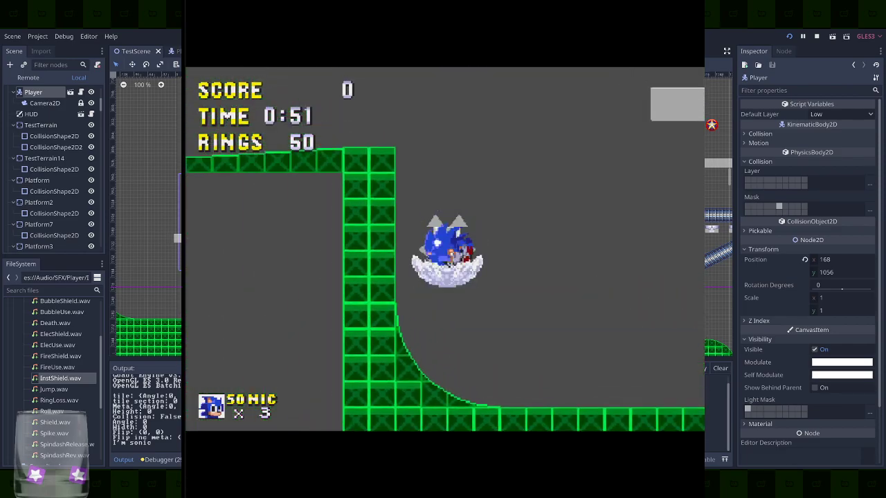
{"action": "key", "text": "space"}
{"action": "key", "text": "Right"}
{"action": "key", "text": "space"}
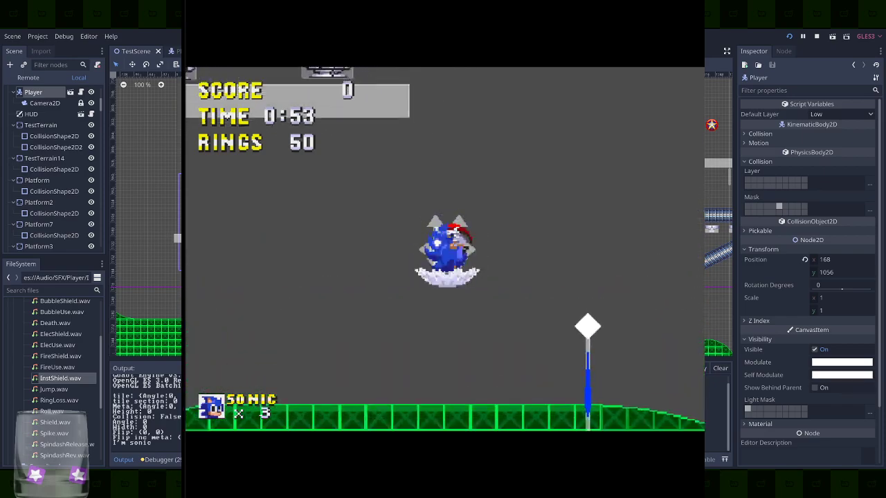
Test the shield action while reversing direction in mid-air between the platform and the curved green wall
{"action": "key", "text": "Left"}
{"action": "key", "text": "space"}
{"action": "key", "text": "Right"}
{"action": "key", "text": "space"}
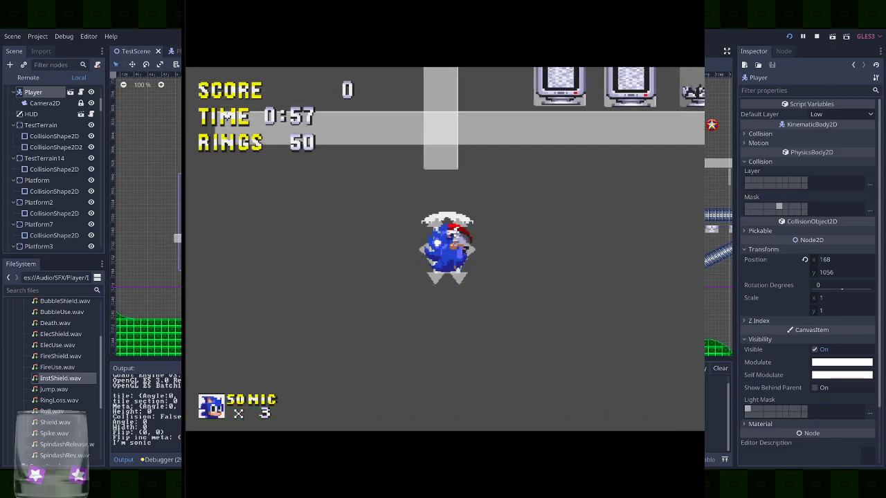
{"action": "key", "text": "Left"}
{"action": "key", "text": "space"}
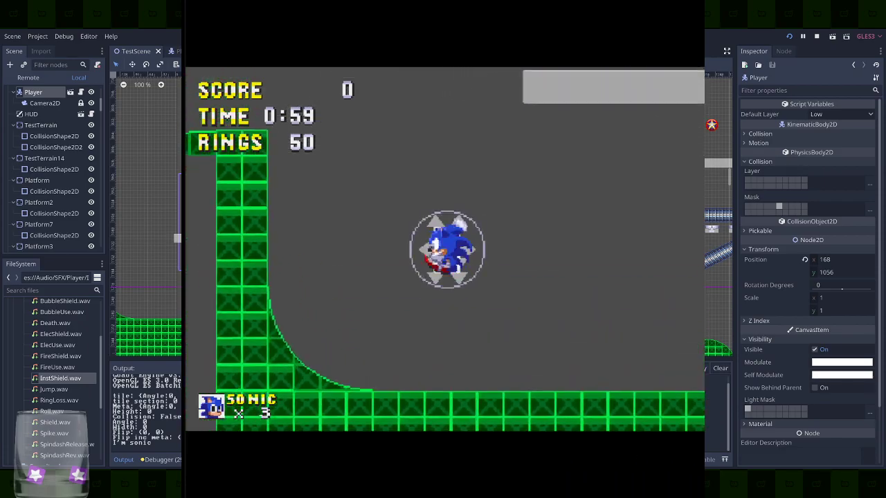
{"action": "key", "text": "Right"}
{"action": "key", "text": "space"}
{"action": "key", "text": "Left"}
{"action": "key", "text": "space"}
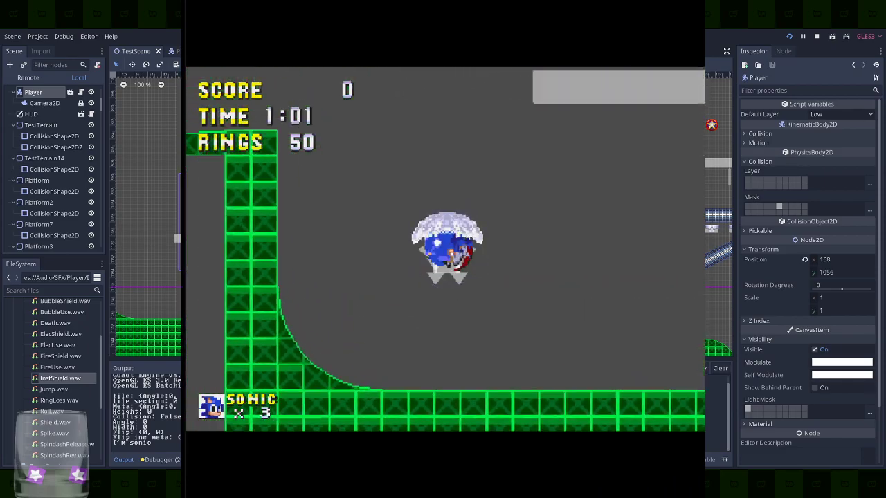
Check the shield action again with quick direction changes and jumps beside the curved wall
{"action": "key", "text": "Right"}
{"action": "key", "text": "space"}
{"action": "key", "text": "Left"}
{"action": "key", "text": "space"}
{"action": "key", "text": "Right"}
{"action": "key", "text": "Left"}
{"action": "key", "text": "Left"}
{"action": "key", "text": "space"}
{"action": "key", "text": "space"}
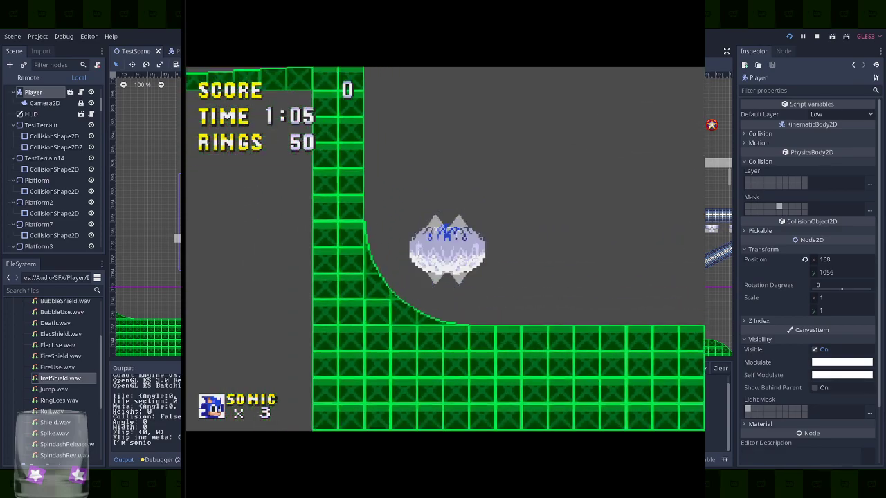
{"action": "key", "text": "space"}
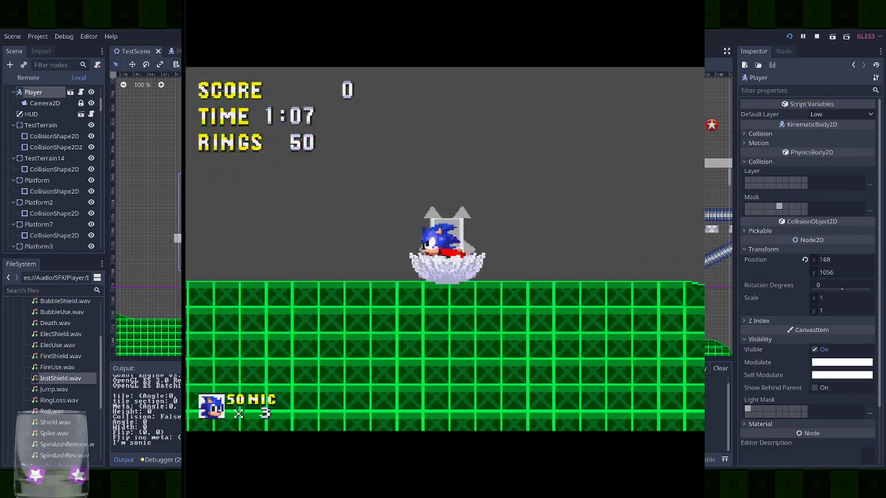
Playtest the bubble shield by moving, jumping and bouncing Sonic around the test level, and close the game
{"action": "key", "text": "Right"}
{"action": "key", "text": "space"}
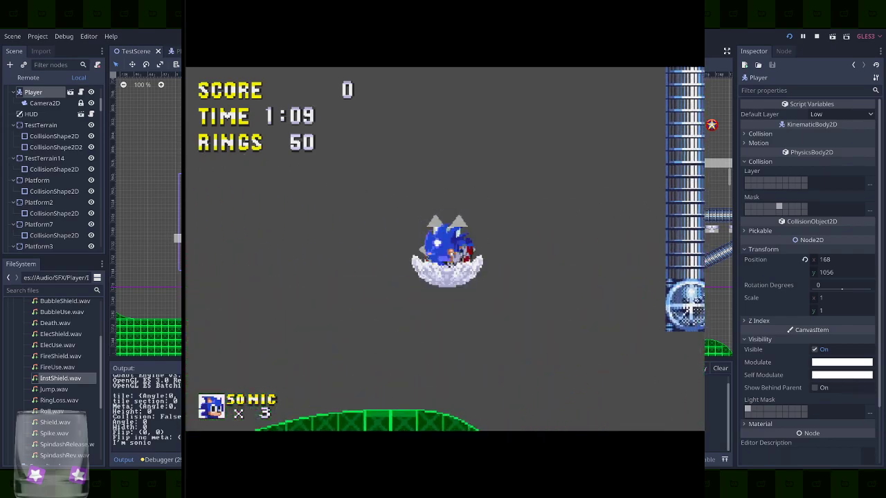
{"action": "key", "text": "space"}
{"action": "key", "text": "space"}
{"action": "key", "text": "Left"}
{"action": "key", "text": "space"}
{"action": "key", "text": "space"}
{"action": "key", "text": "Right"}
{"action": "key", "text": "space"}
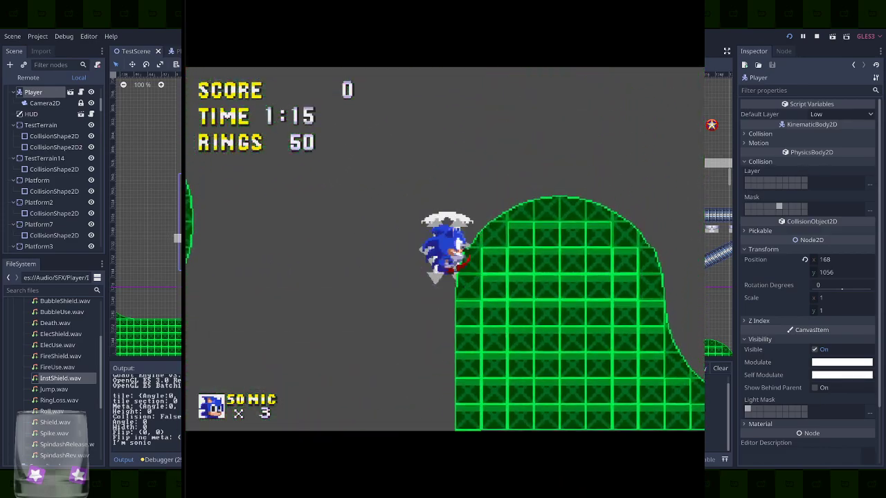
{"action": "key", "text": "Left"}
{"action": "key", "text": "space"}
{"action": "key", "text": "space"}
{"action": "key", "text": "space"}
{"action": "key", "text": "space"}
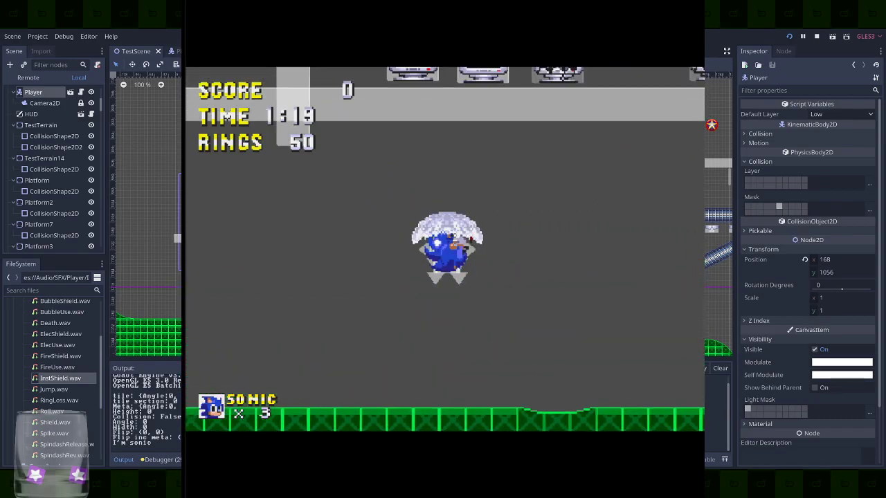
{"action": "key", "text": "space"}
{"action": "key", "text": "Right"}
{"action": "key", "text": "space"}
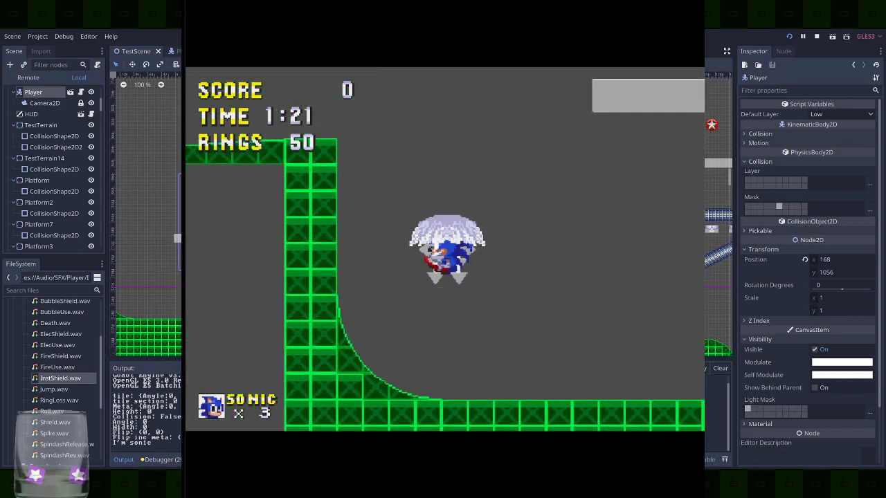
{"action": "key", "text": "space"}
{"action": "key", "text": "space"}
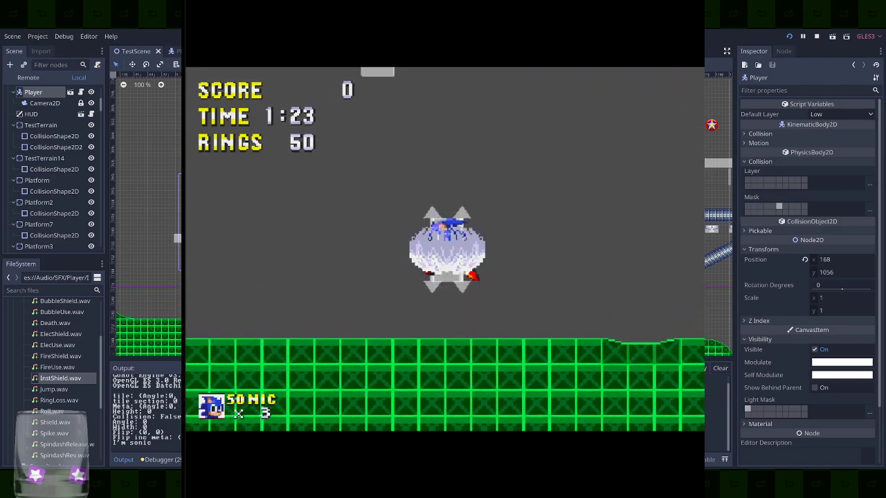
{"action": "key", "text": "space"}
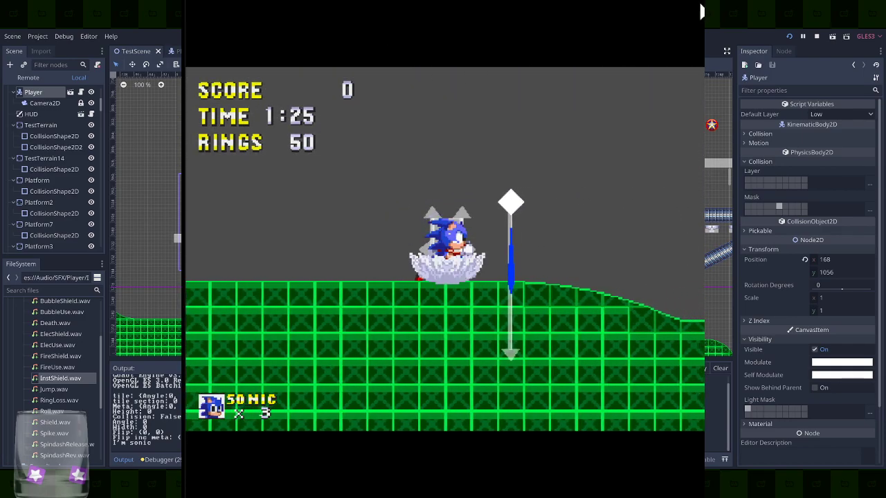
{"action": "left_click", "coordinate": [692, 2]}
In the Player scene, make the Shields sprite visible and preview its BubbleAction, Bubble and Default animations
{"action": "left_click", "coordinate": [179, 50]}
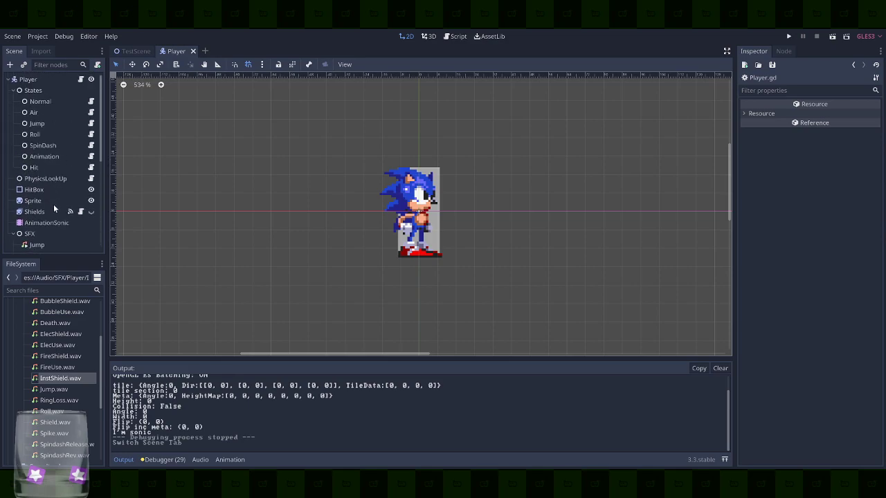
{"action": "left_click", "coordinate": [49, 211]}
{"action": "left_click", "coordinate": [90, 211]}
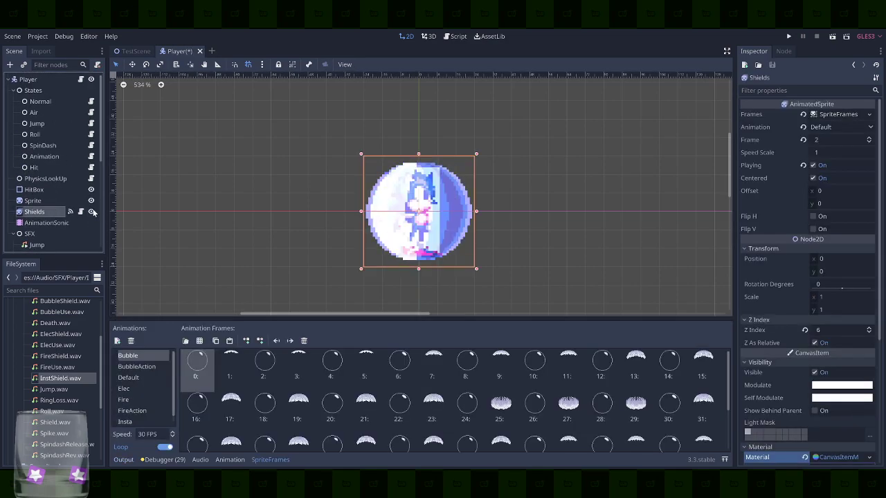
{"action": "left_click", "coordinate": [849, 127]}
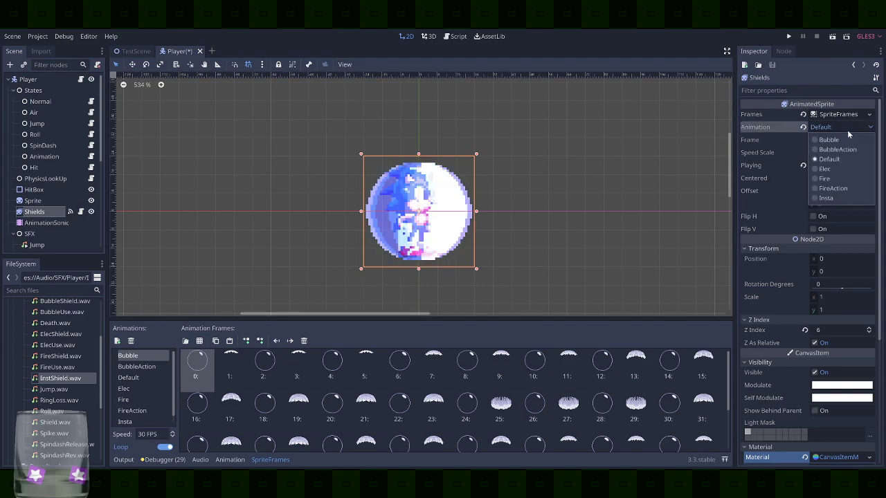
{"action": "left_click", "coordinate": [838, 149]}
{"action": "left_click", "coordinate": [846, 128]}
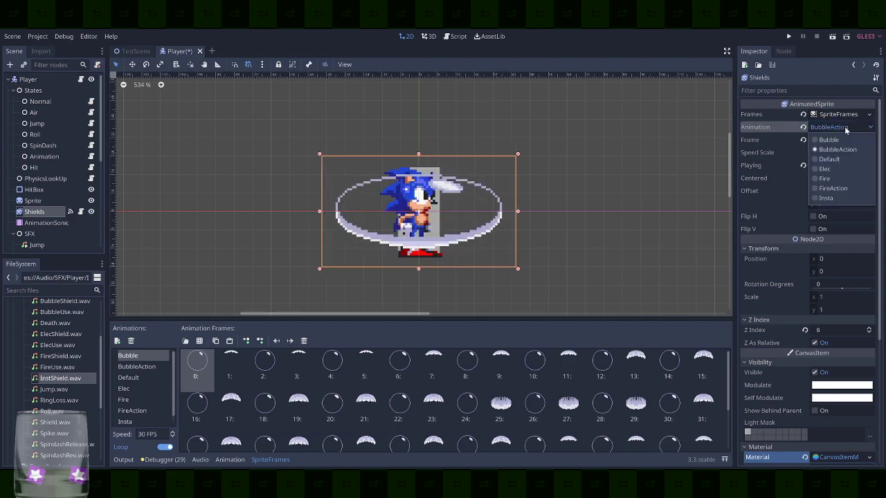
{"action": "left_click", "coordinate": [845, 139]}
{"action": "left_click", "coordinate": [844, 127]}
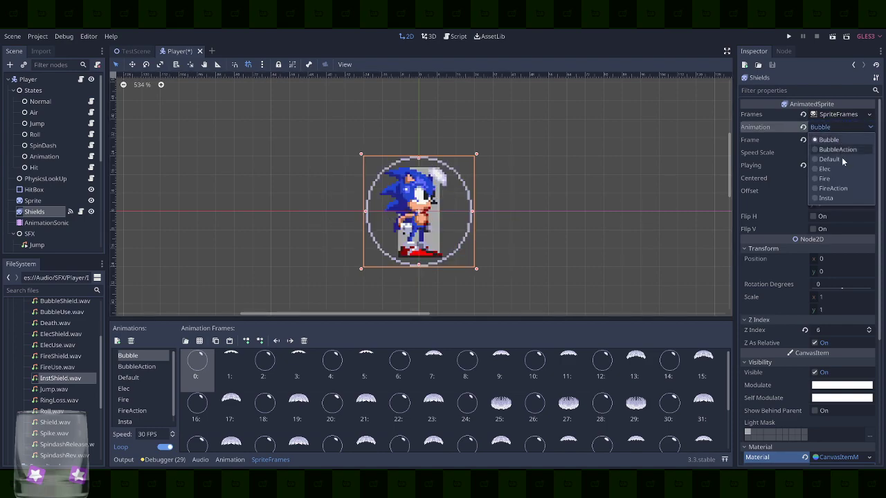
{"action": "left_click", "coordinate": [838, 159]}
{"action": "left_click", "coordinate": [832, 127]}
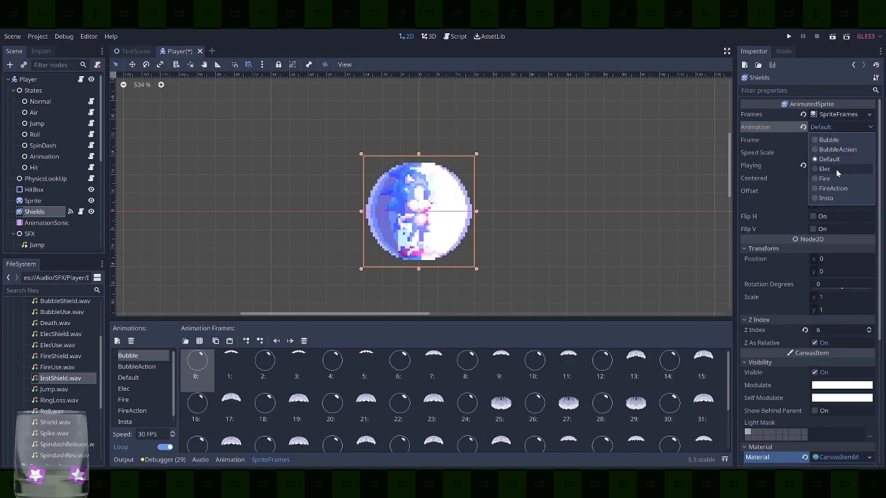
Preview the Shields sprite's Elec, Fire, FireAction and Insta animations, set it back to Default and hide the sprite
{"action": "left_click", "coordinate": [835, 169]}
{"action": "left_click", "coordinate": [836, 128]}
{"action": "left_click", "coordinate": [837, 179]}
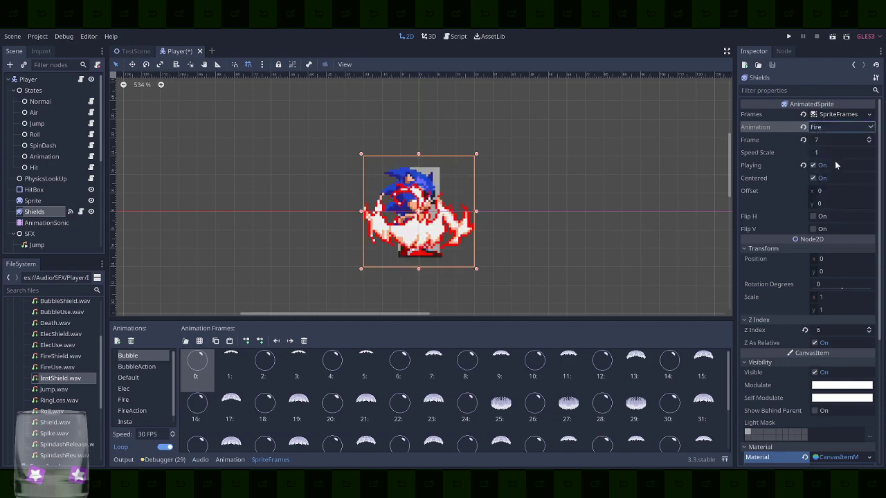
{"action": "left_click", "coordinate": [835, 129]}
{"action": "left_click", "coordinate": [845, 191]}
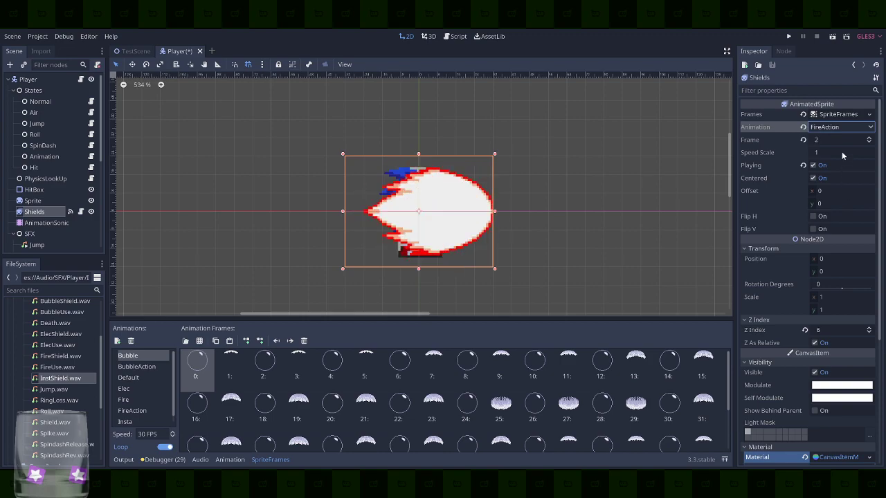
{"action": "left_click", "coordinate": [834, 129]}
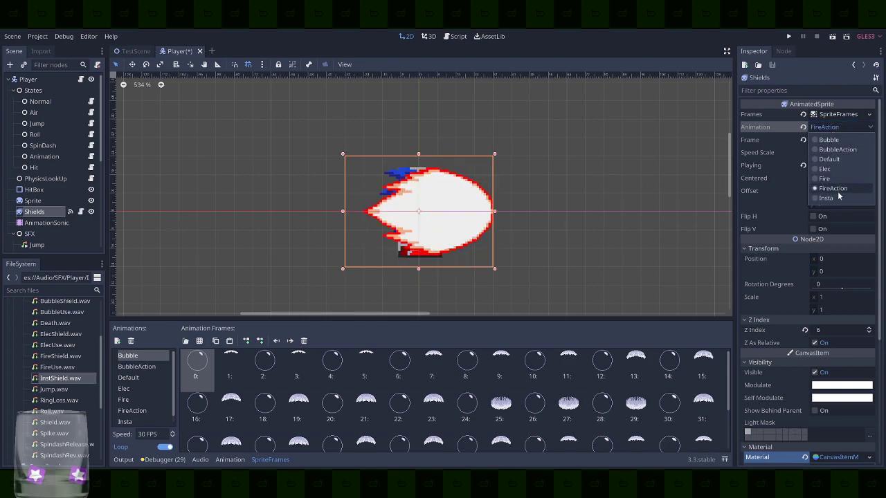
{"action": "left_click", "coordinate": [837, 198]}
{"action": "left_click", "coordinate": [840, 128]}
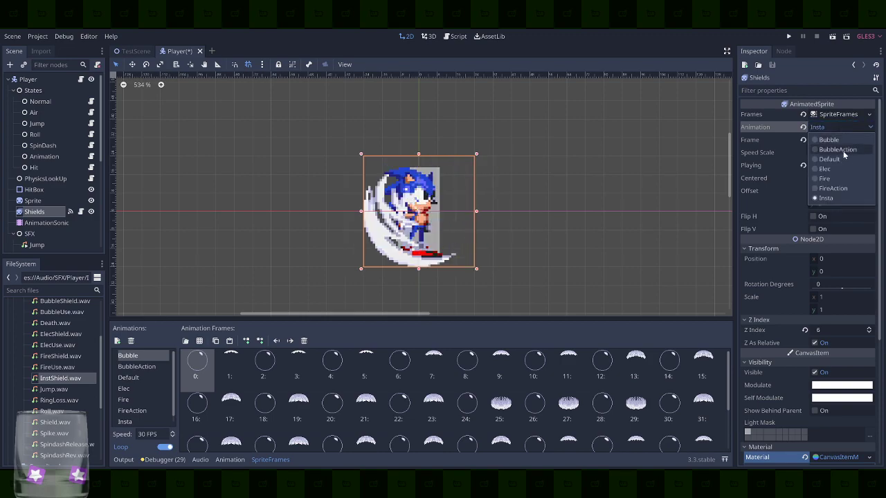
{"action": "left_click", "coordinate": [842, 159]}
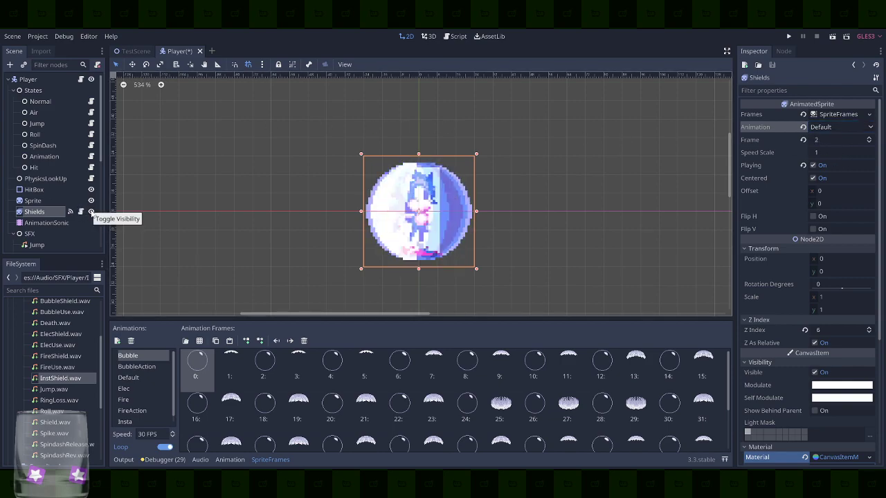
{"action": "left_click", "coordinate": [91, 213]}
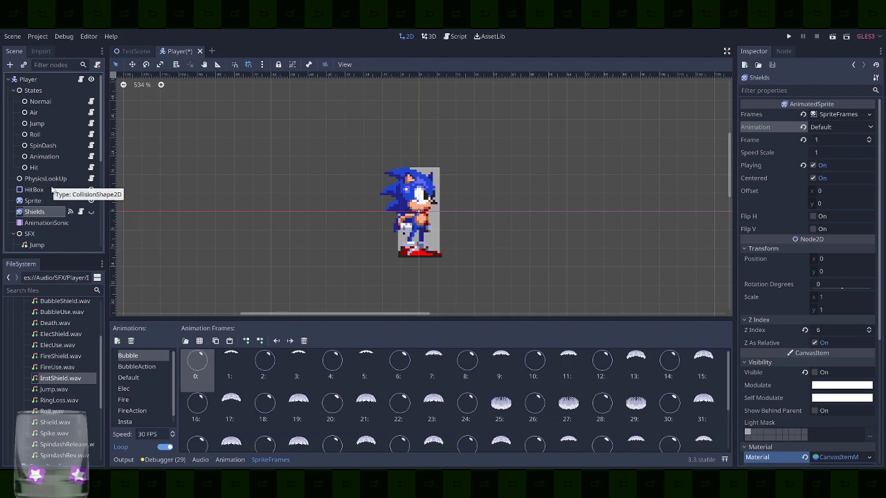
In the Jump state's script, start a parent.sh line below the fire shield's velocity assignment
{"action": "left_click", "coordinate": [91, 123]}
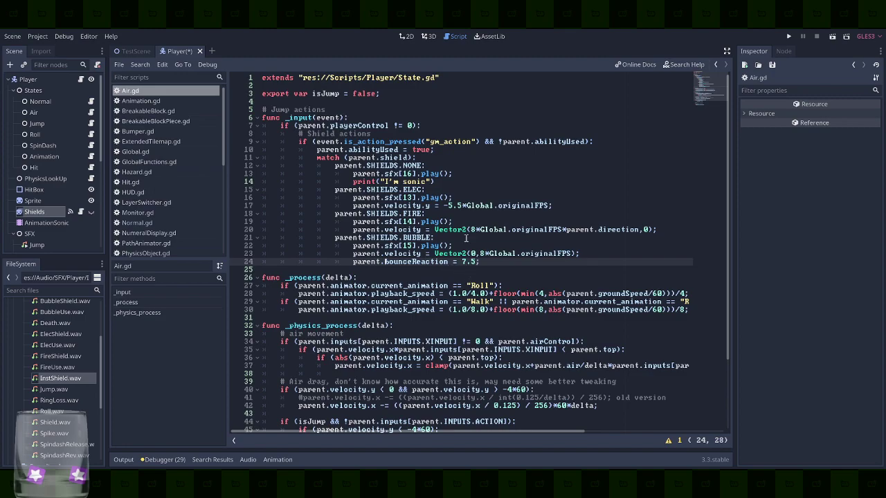
{"action": "left_click", "coordinate": [664, 229]}
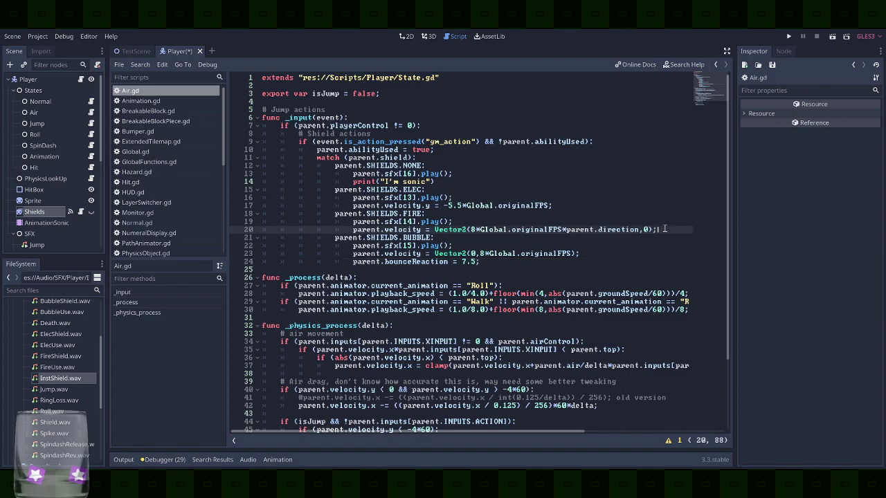
{"action": "key", "text": "Return"}
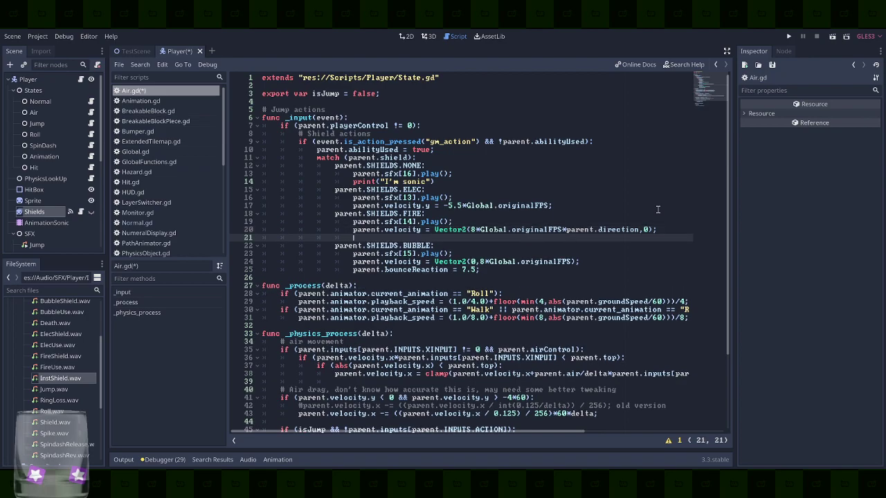
{"action": "type", "text": "pa"}
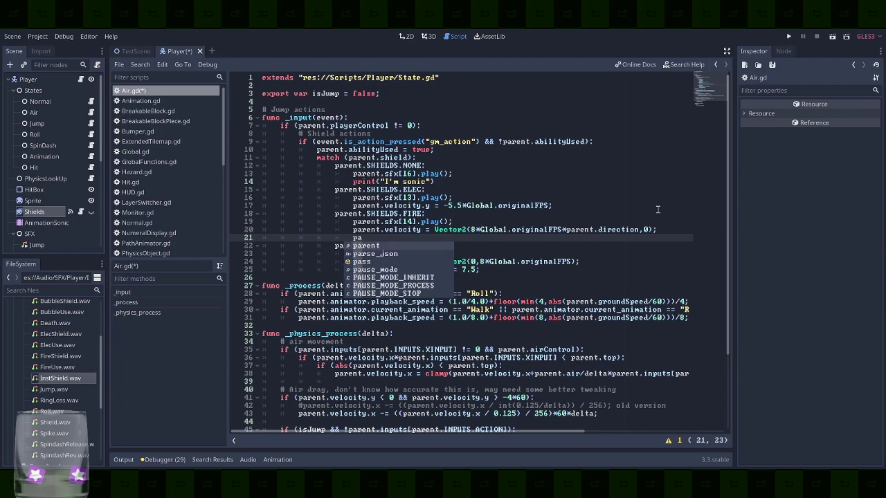
{"action": "type", "text": "rent.sh"}
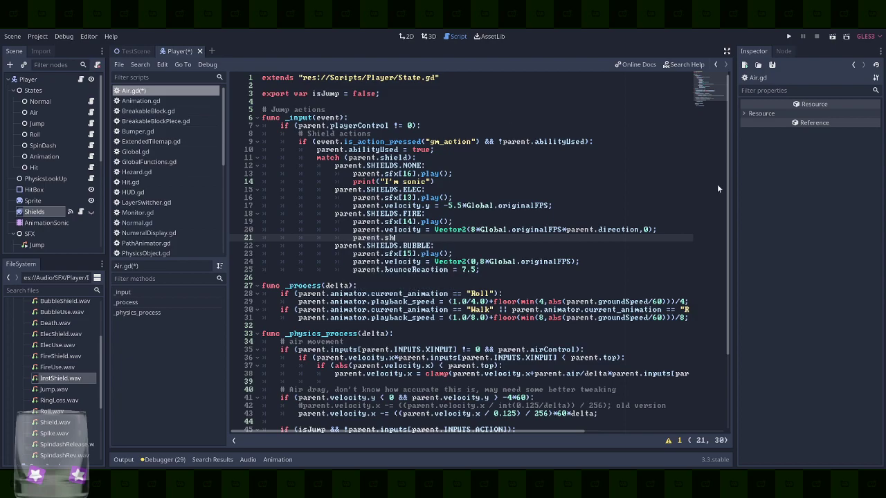
Search the Player script for "shields" and copy the shieldSprite.play("Fire"); line from the set_shield function
{"action": "left_click", "coordinate": [80, 79]}
{"action": "scroll", "coordinate": [341, 181], "scroll_direction": "up", "scroll_amount": 8}
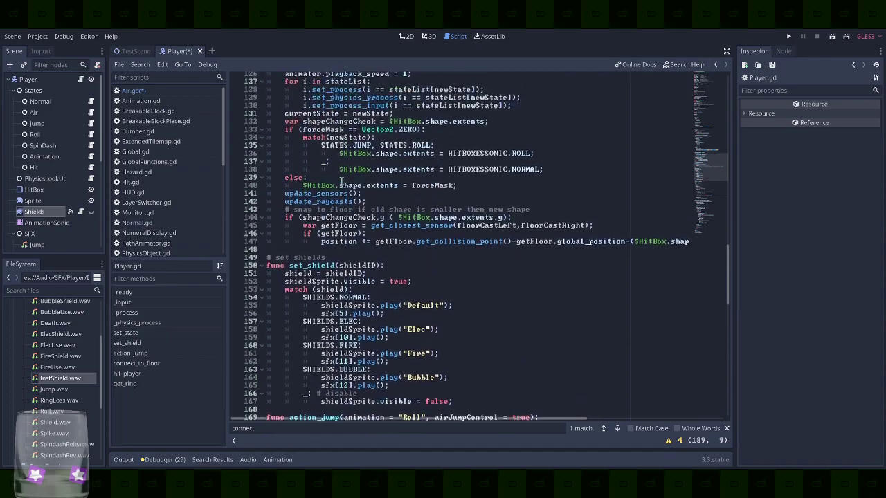
{"action": "scroll", "coordinate": [341, 181], "scroll_direction": "up", "scroll_amount": 20}
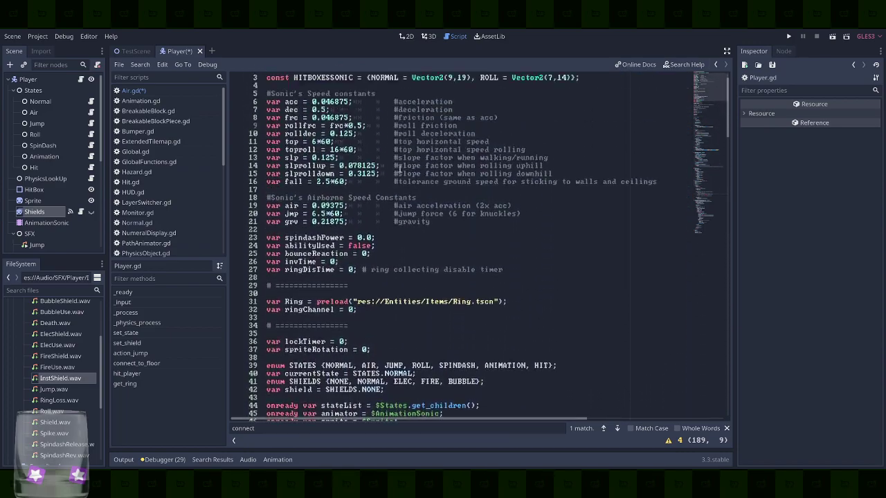
{"action": "left_click", "coordinate": [483, 133]}
{"action": "key", "text": "ctrl+f"}
{"action": "type", "text": "shields"}
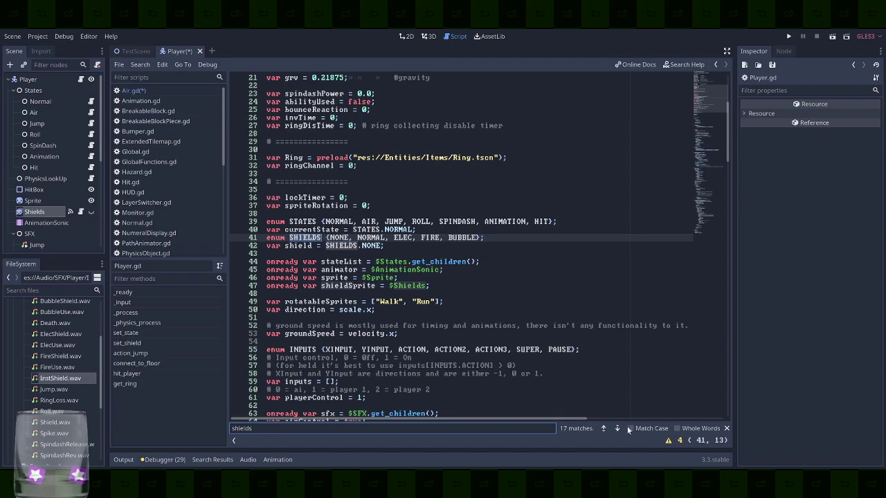
{"action": "left_click", "coordinate": [617, 428]}
{"action": "left_click", "coordinate": [616, 429]}
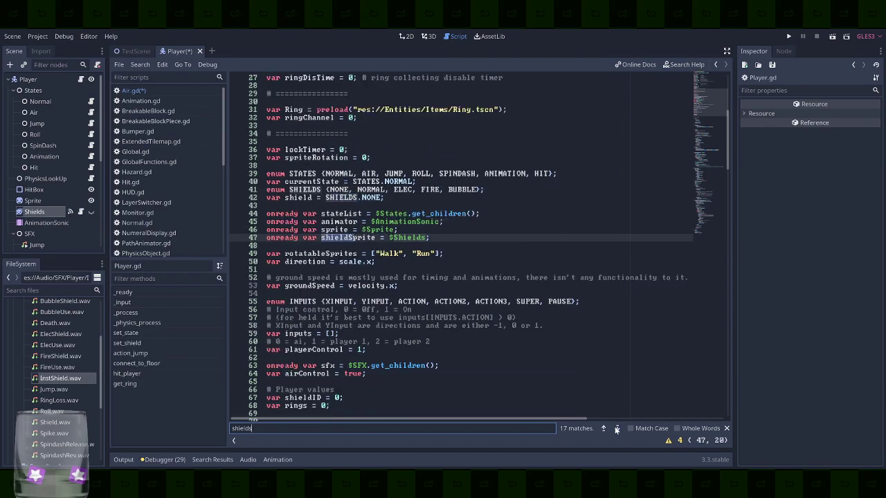
{"action": "left_click", "coordinate": [617, 428]}
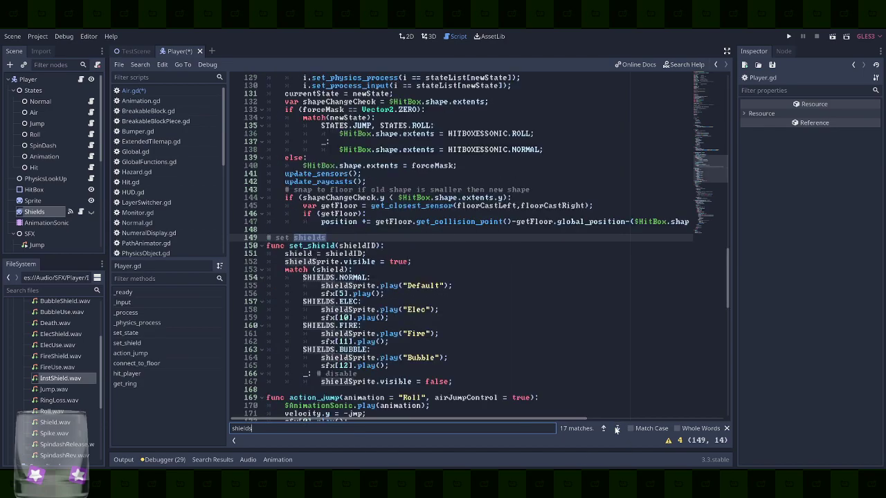
{"action": "scroll", "coordinate": [526, 291], "scroll_direction": "down", "scroll_amount": 1}
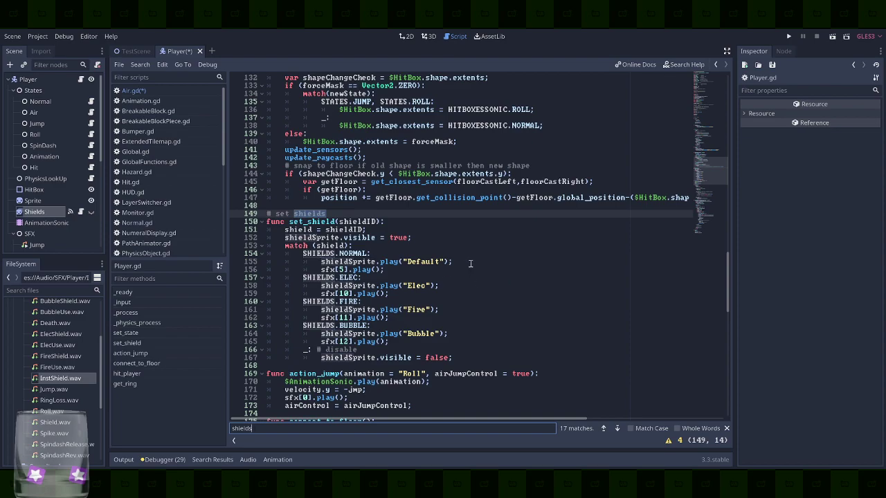
{"action": "left_click_drag", "start_coordinate": [458, 310], "coordinate": [458, 303]}
{"action": "key", "text": "ctrl+c"}
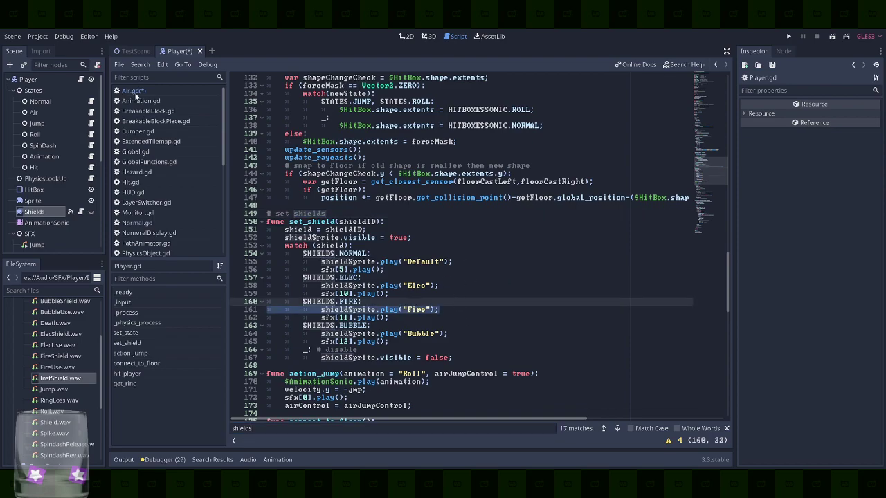
In the Jump state's script, replace the unfinished line in the fire shield branch with the copied shieldSprite.play("Fire"); call
{"action": "scroll", "coordinate": [414, 279], "scroll_direction": "down", "scroll_amount": 20}
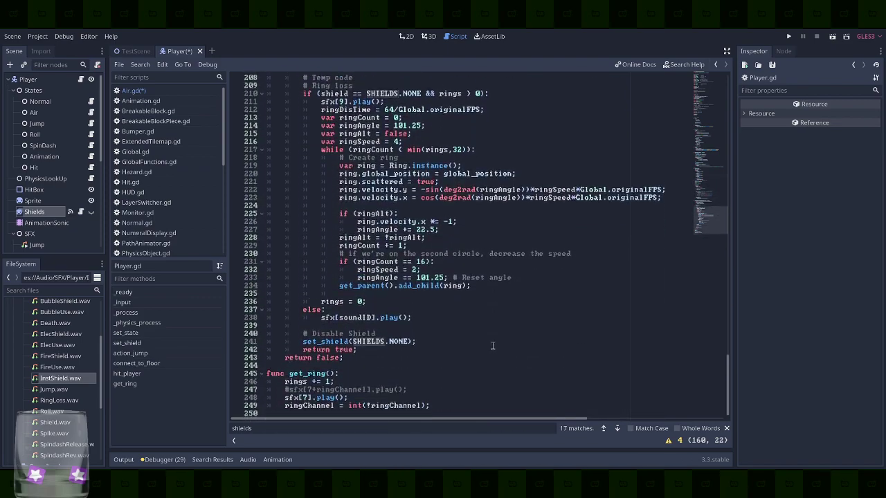
{"action": "scroll", "coordinate": [492, 346], "scroll_direction": "up", "scroll_amount": 11}
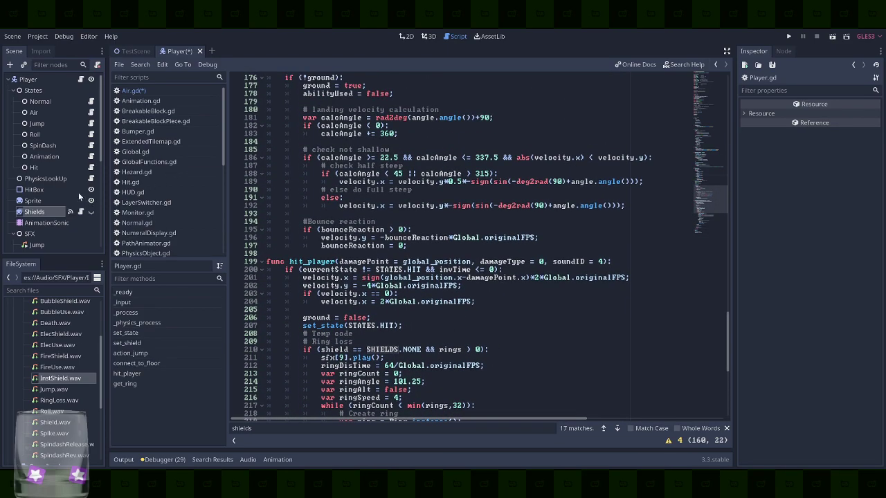
{"action": "left_click", "coordinate": [90, 124]}
{"action": "left_click", "coordinate": [495, 233]}
{"action": "left_click_drag", "start_coordinate": [503, 238], "coordinate": [743, 230]}
{"action": "key", "text": "ctrl+v"}
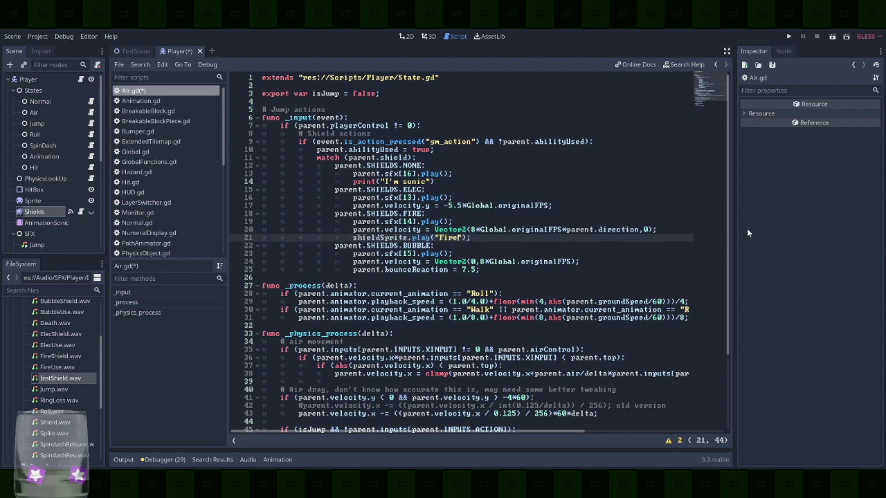
Change the pasted call to parent.shieldSprite.play("FireAction");, save the script and run the project
{"action": "key", "text": "Up"}
{"action": "key", "text": "Home"}
{"action": "key", "text": "ctrl+shift+Right"}
{"action": "key", "text": "shift+Right"}
{"action": "key", "text": "ctrl+c"}
{"action": "key", "text": "Down"}
{"action": "key", "text": "Home"}
{"action": "key", "text": "ctrl+v"}
{"action": "key", "text": "ctrl+s"}
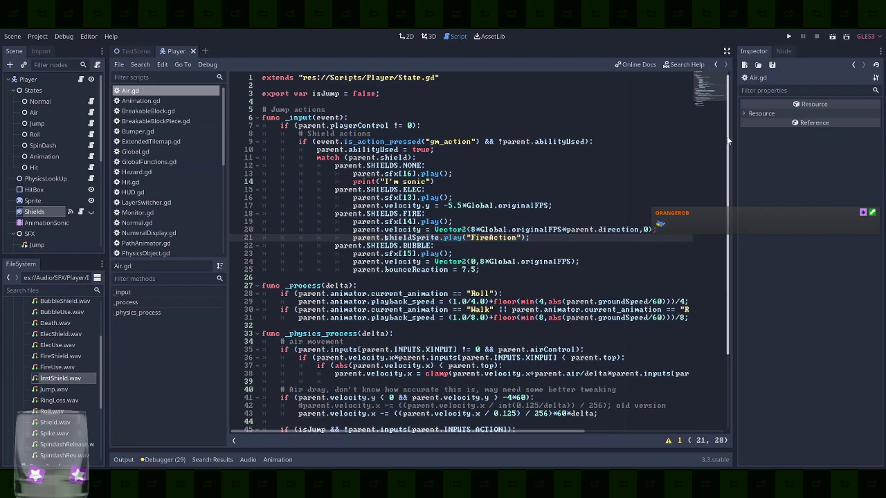
{"action": "left_click", "coordinate": [788, 35]}
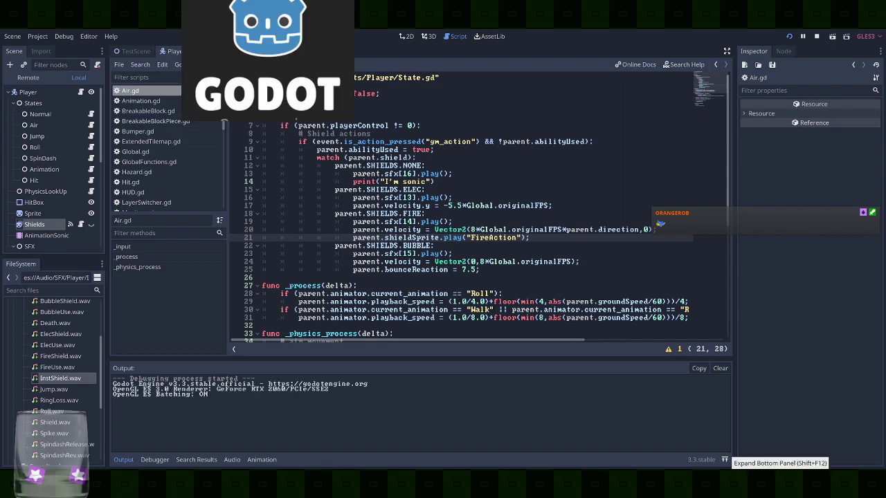
Playtest the running game by breaking the electric and fire shield monitors with Sonic
{"action": "key", "text": "Right"}
{"action": "key", "text": "space"}
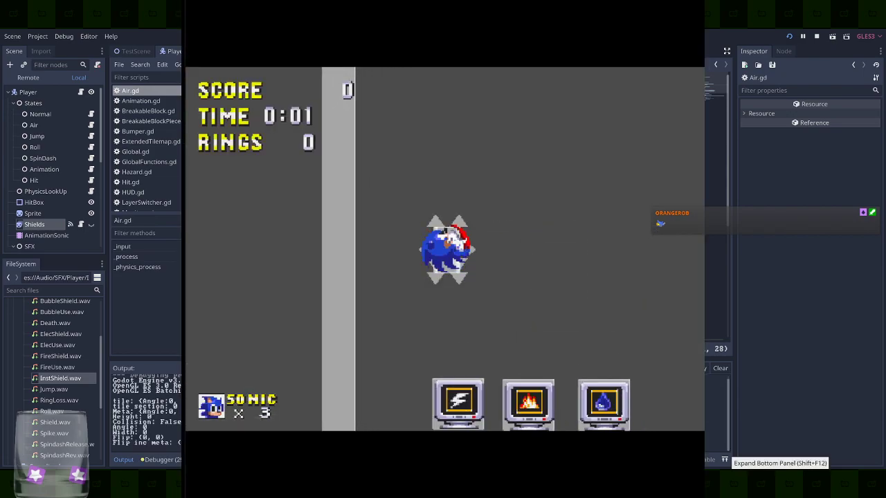
{"action": "key", "text": "Right"}
{"action": "key", "text": "space"}
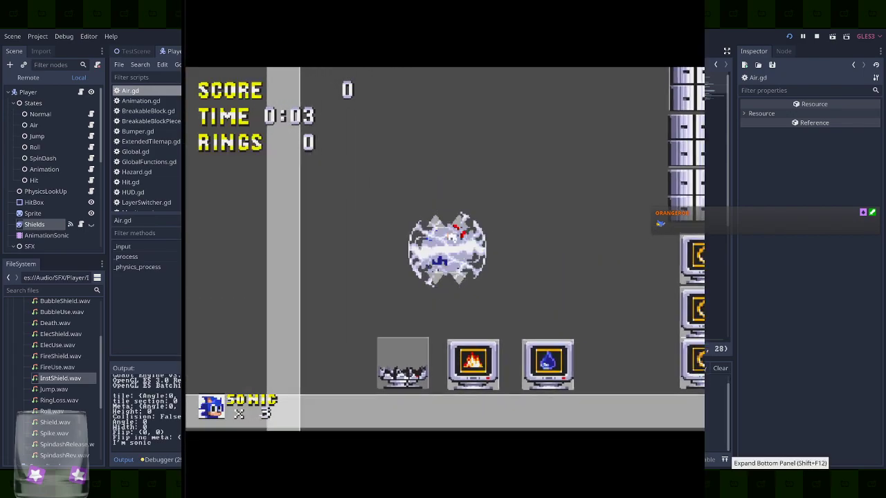
{"action": "key", "text": "Left"}
{"action": "key", "text": "Right"}
{"action": "key", "text": "space"}
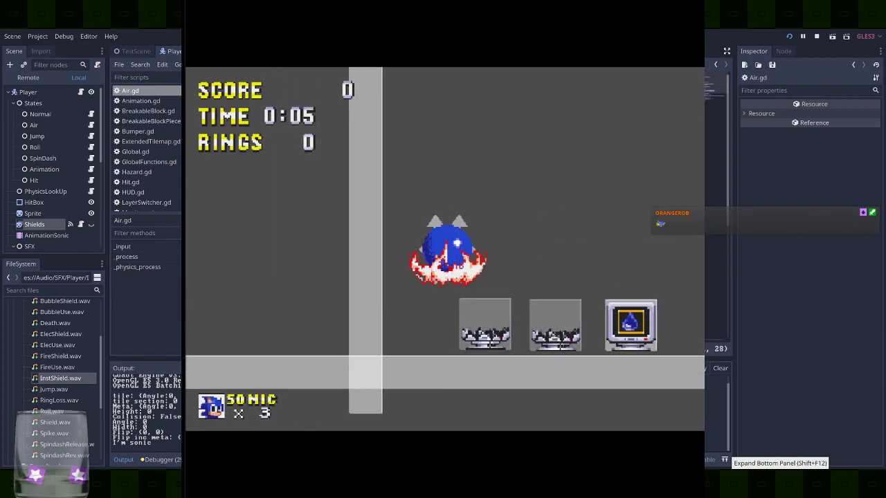
Jump and use the fire shield's dash several times along the level to check the FireAction animation
{"action": "key", "text": "space"}
{"action": "key", "text": "Right"}
{"action": "key", "text": "space"}
{"action": "key", "text": "space"}
{"action": "key", "text": "Left"}
{"action": "key", "text": "Right"}
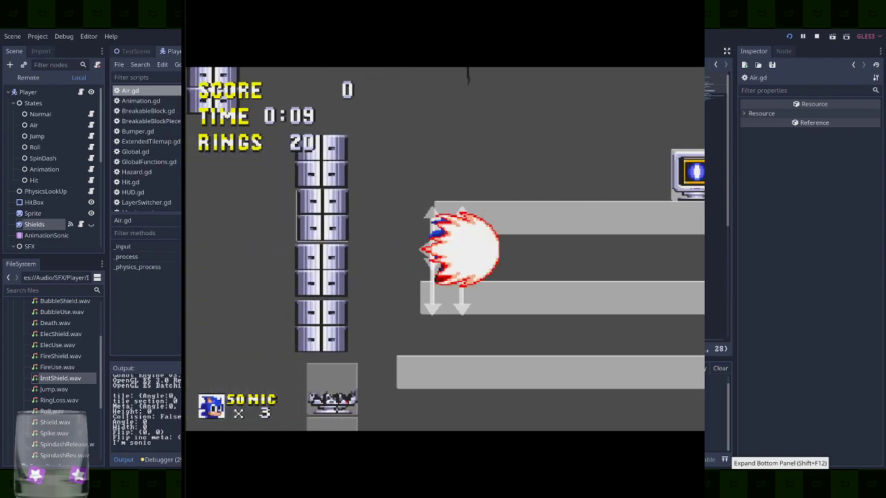
{"action": "key", "text": "space"}
{"action": "key", "text": "Right"}
{"action": "key", "text": "space"}
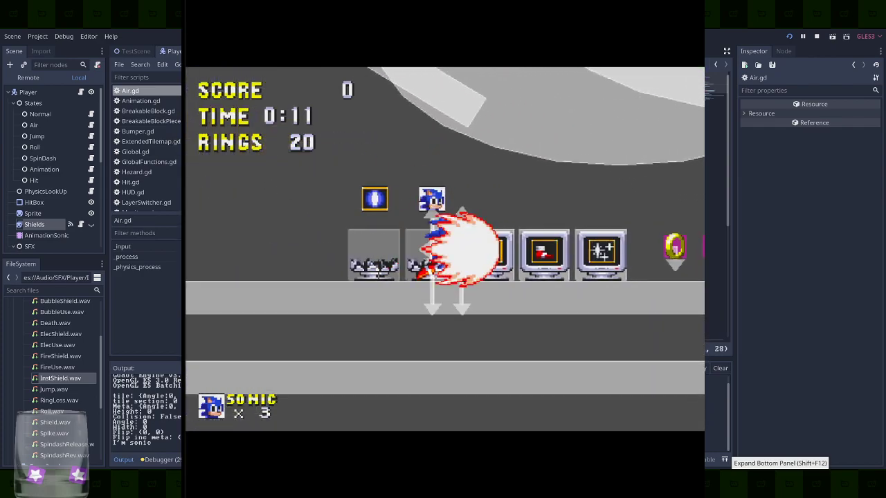
{"action": "key", "text": "space"}
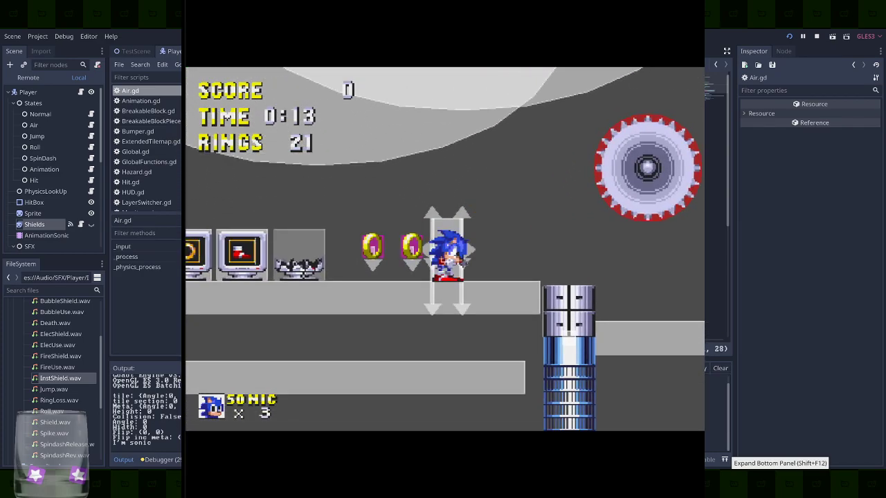
Play on through the bumper and tube area, testing more jumps, and stop the running project
{"action": "key", "text": "Right"}
{"action": "key", "text": "space"}
{"action": "key", "text": "Right"}
{"action": "key", "text": "Left"}
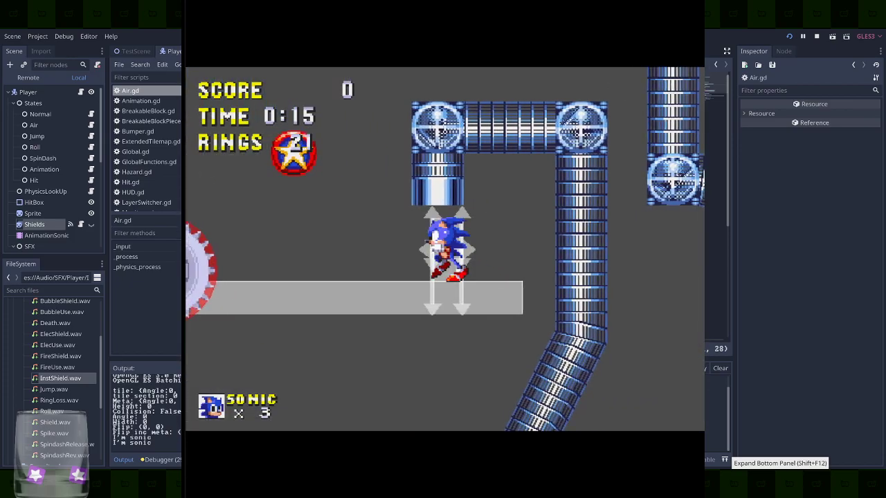
{"action": "key", "text": "space"}
{"action": "key", "text": "Left"}
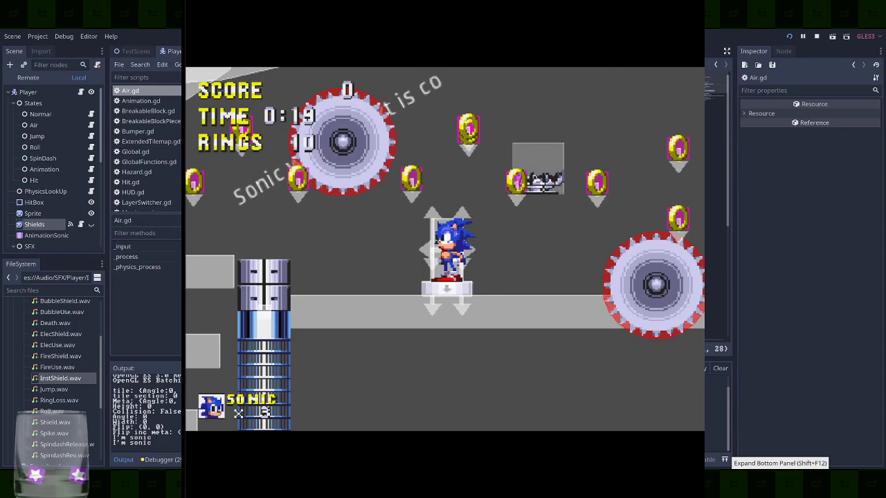
{"action": "key", "text": "space"}
{"action": "left_click", "coordinate": [816, 37]}
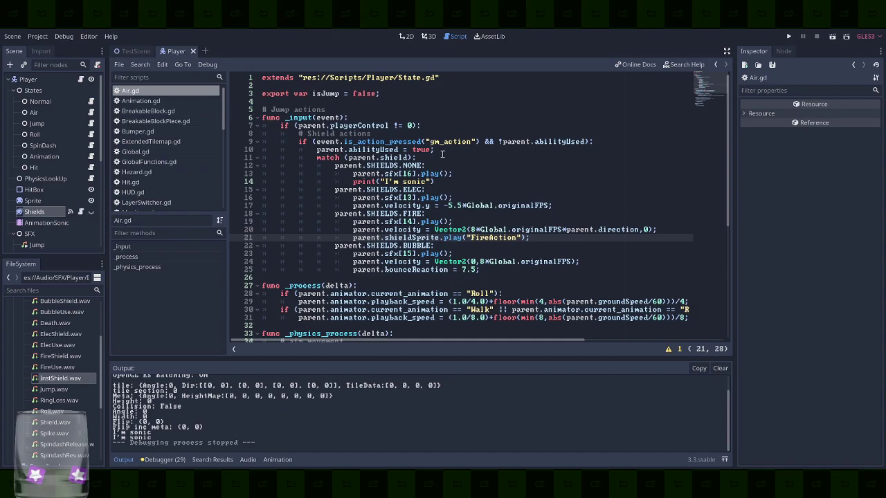
Copy the match (parent.shield): line from Air.gd and go to the end of the connect_to_floor function's bounce reaction block in Player.gd
{"action": "left_click_drag", "start_coordinate": [441, 154], "coordinate": [450, 149]}
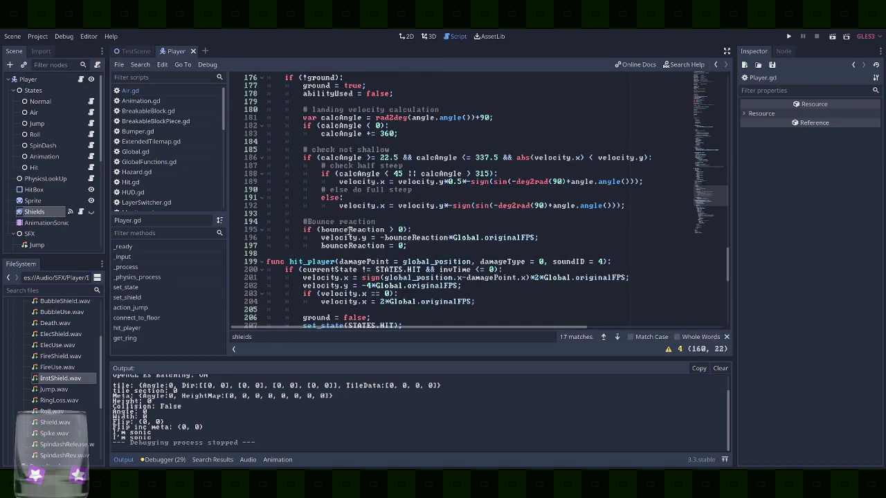
{"action": "scroll", "coordinate": [348, 233], "scroll_direction": "up", "scroll_amount": 10}
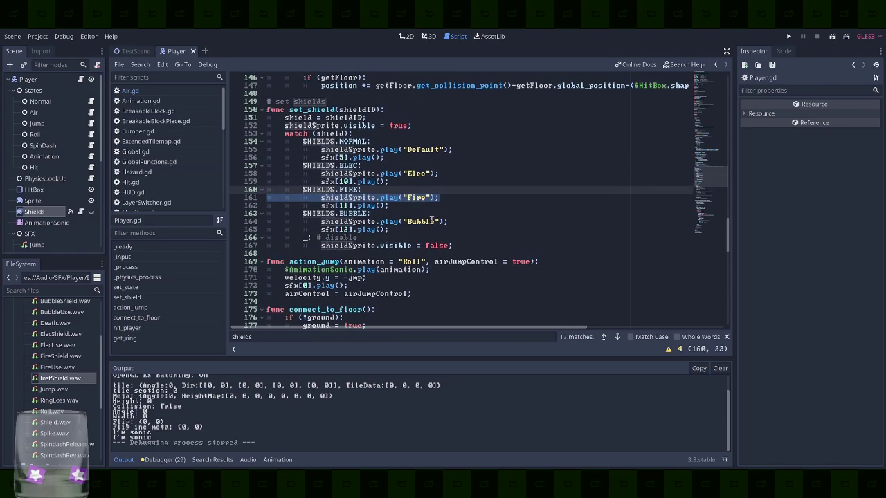
{"action": "scroll", "coordinate": [432, 220], "scroll_direction": "up", "scroll_amount": 7}
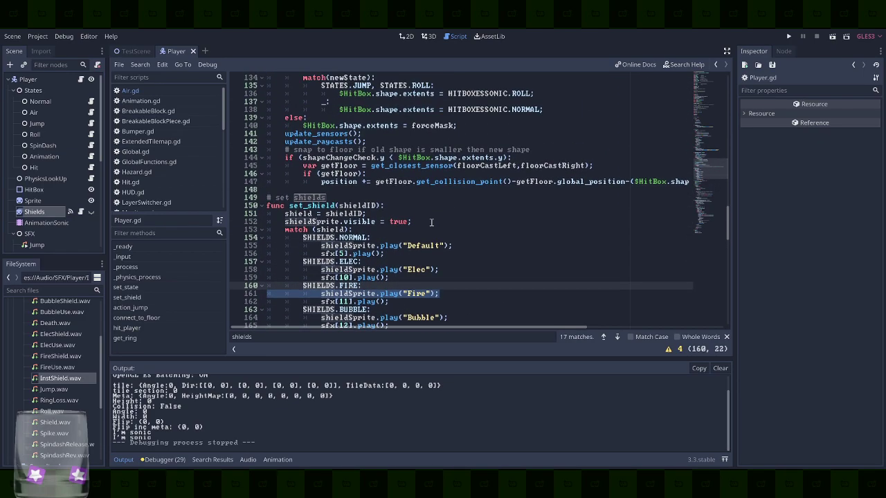
{"action": "left_click", "coordinate": [170, 318]}
{"action": "left_click", "coordinate": [451, 252]}
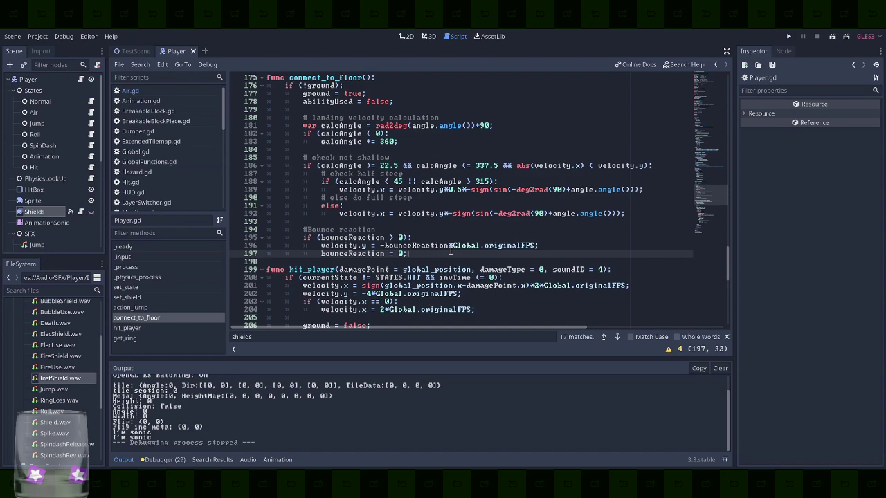
Below the bounce reaction block, add a #Shield Checks comment directly followed by the copied match (parent.shield): line
{"action": "key", "text": "Return"}
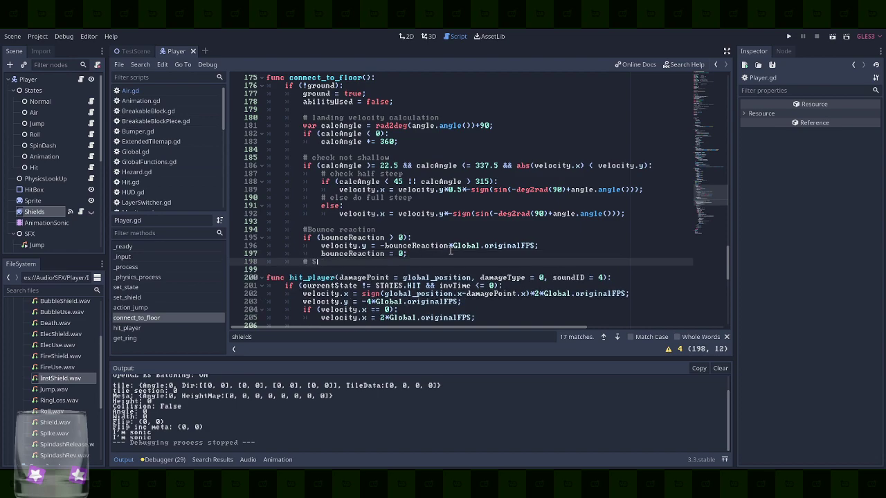
{"action": "type", "text": "#Shield Checks"}
{"action": "key", "text": "Return"}
{"action": "key", "text": "Return"}
{"action": "key", "text": "Tab"}
{"action": "type", "text": "match (parent.shield):"}
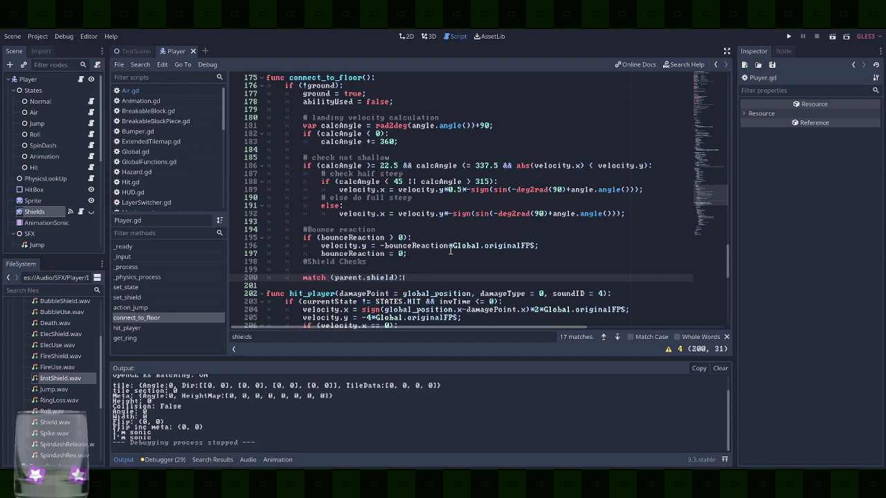
{"action": "key", "text": "Up"}
{"action": "key", "text": "shift+Up"}
{"action": "key", "text": "BackSpace"}
{"action": "key", "text": "Down"}
{"action": "key", "text": "End"}
{"action": "key", "text": "Return"}
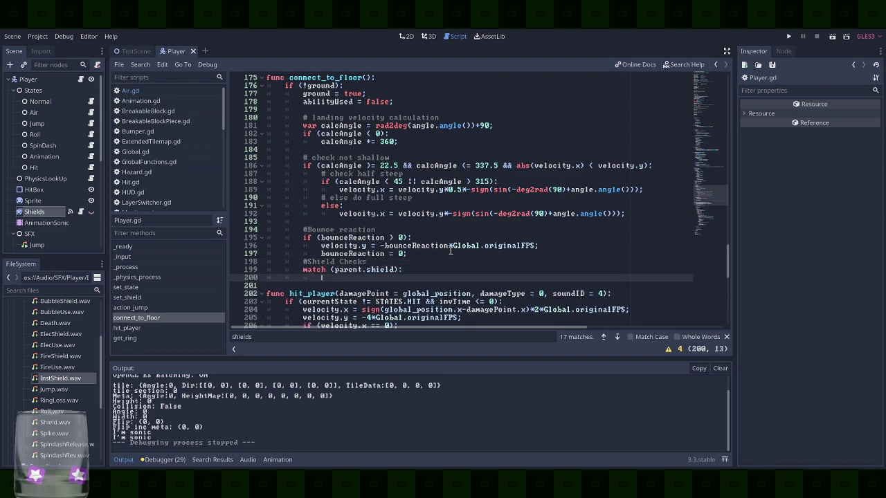
Change the new match line to match (shield): and add a SHIELDS.FIRE case under it
{"action": "key", "text": "Up"}
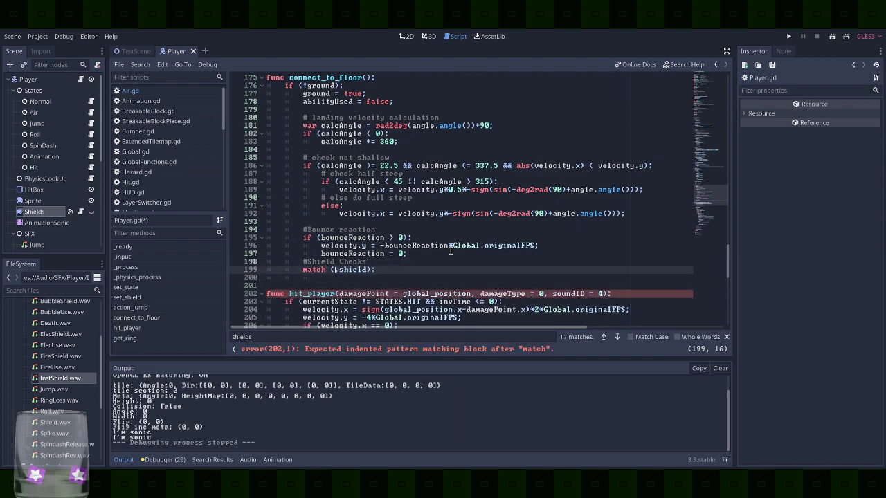
{"action": "key", "text": "Delete"}
{"action": "key", "text": "Delete"}
{"action": "key", "text": "Delete"}
{"action": "key", "text": "Delete"}
{"action": "key", "text": "Delete"}
{"action": "key", "text": "Delete"}
{"action": "key", "text": "Delete"}
{"action": "key", "text": "Down"}
{"action": "type", "text": "SHIELDS.Fi"}
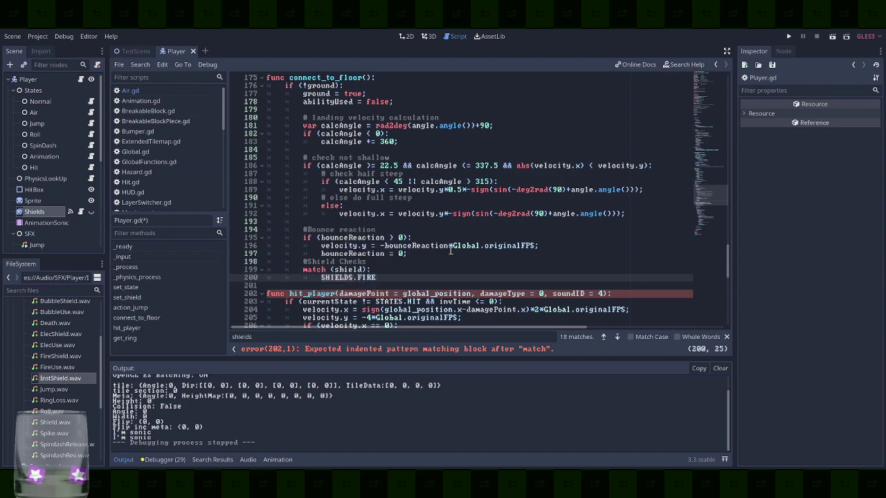
Add shieldSprite.play("Fire"); indented inside the new SHIELDS.FIRE: case, save the script and run the project
{"action": "scroll", "coordinate": [450, 250], "scroll_direction": "up", "scroll_amount": 8}
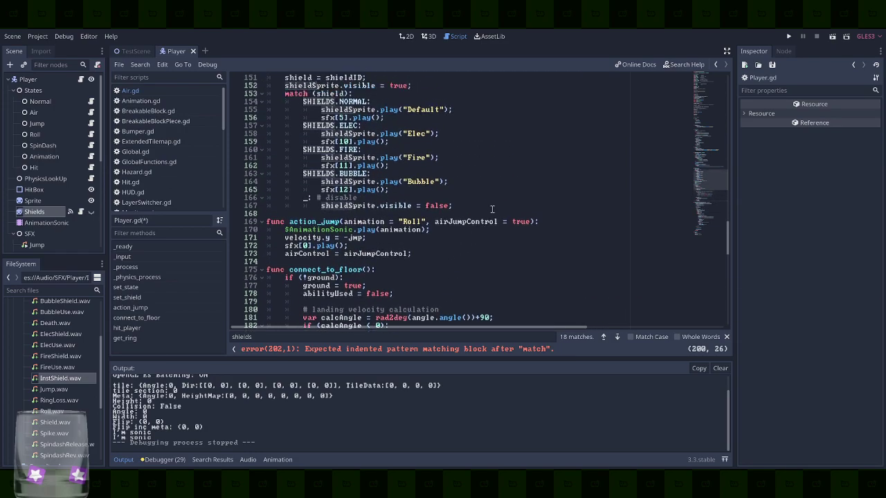
{"action": "scroll", "coordinate": [475, 150], "scroll_direction": "down", "scroll_amount": 8}
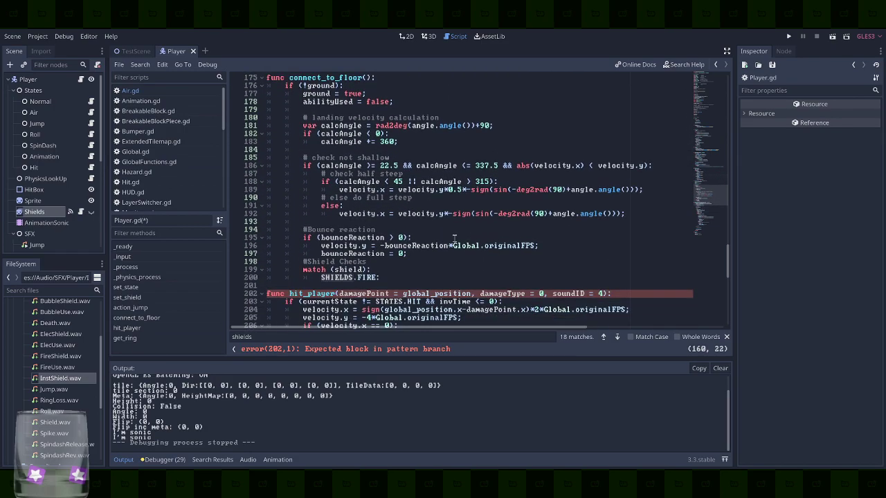
{"action": "key", "text": "Return"}
{"action": "type", "text": "shieldSprite.play(\"Fire\");"}
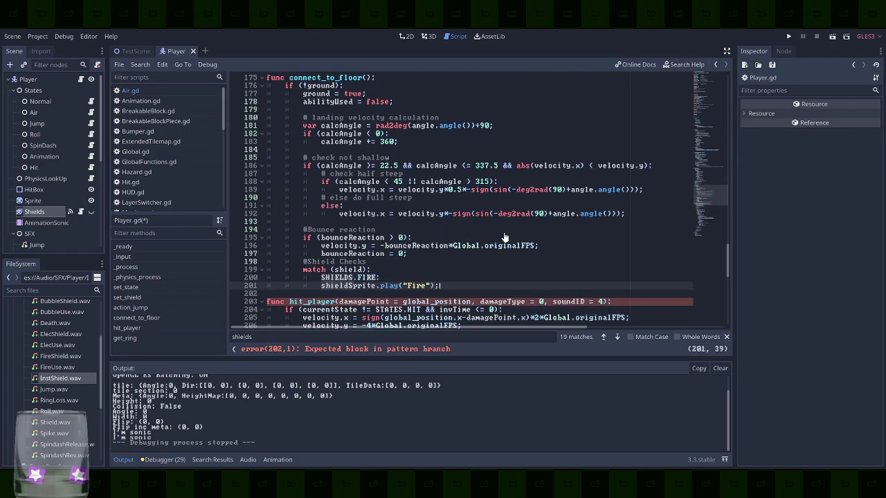
{"action": "key", "text": "ctrl+s"}
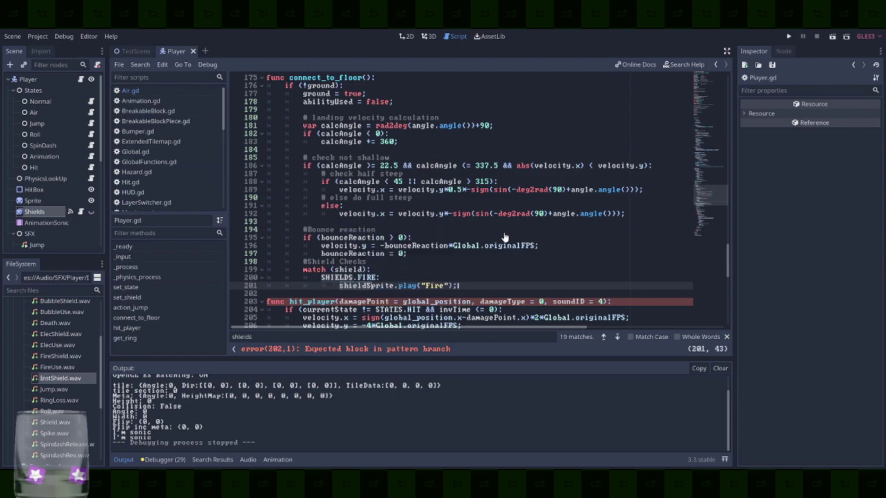
{"action": "left_click", "coordinate": [788, 36]}
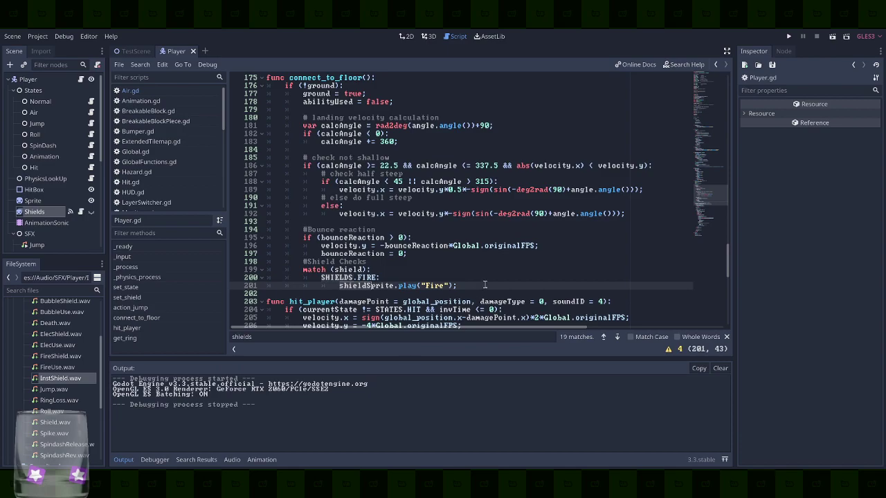
Duplicate the SHIELDS.FIRE case directly below itself in the shield checks of connect_to_floor
{"action": "left_click_drag", "start_coordinate": [484, 285], "coordinate": [491, 269]}
{"action": "key", "text": "ctrl+c"}
{"action": "key", "text": "ctrl+v"}
{"action": "key", "text": "ctrl+v"}
Replace the duplicated case with the SHIELDS.BUBBLE: and shieldSprite.play("Bubble"); lines from set_shield, indent them to match and save
{"action": "scroll", "coordinate": [383, 190], "scroll_direction": "up", "scroll_amount": 5}
{"action": "scroll", "coordinate": [383, 190], "scroll_direction": "up", "scroll_amount": 2}
{"action": "left_click_drag", "start_coordinate": [456, 158], "coordinate": [463, 140]}
{"action": "scroll", "coordinate": [510, 237], "scroll_direction": "down", "scroll_amount": 3}
{"action": "scroll", "coordinate": [510, 237], "scroll_direction": "down", "scroll_amount": 4}
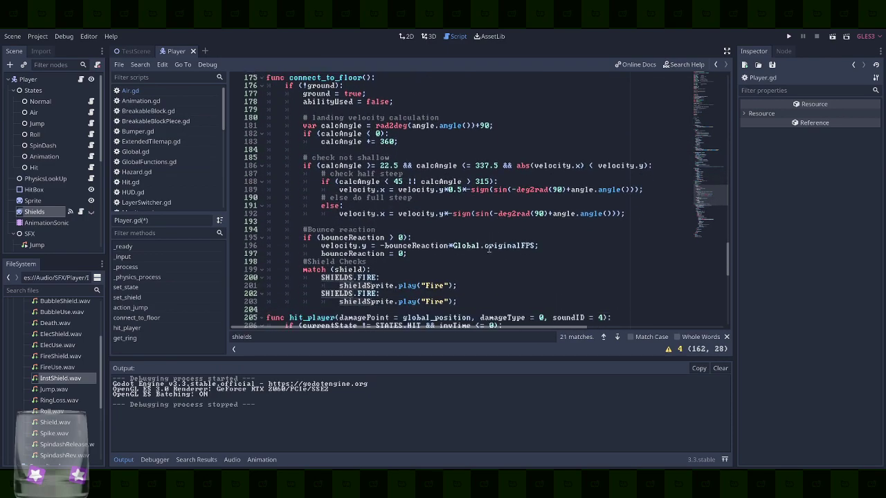
{"action": "left_click_drag", "start_coordinate": [470, 303], "coordinate": [546, 285]}
{"action": "key", "text": "ctrl+v"}
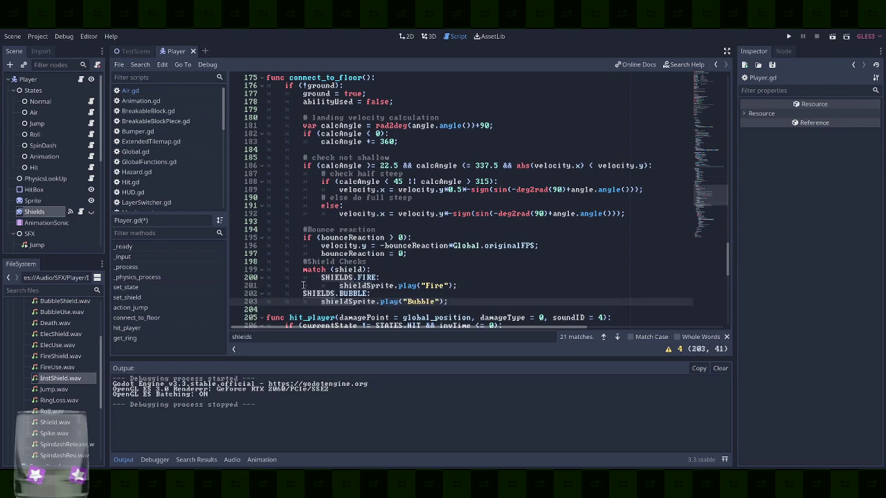
{"action": "left_click", "coordinate": [385, 294], "text": "shift"}
{"action": "key", "text": "Tab"}
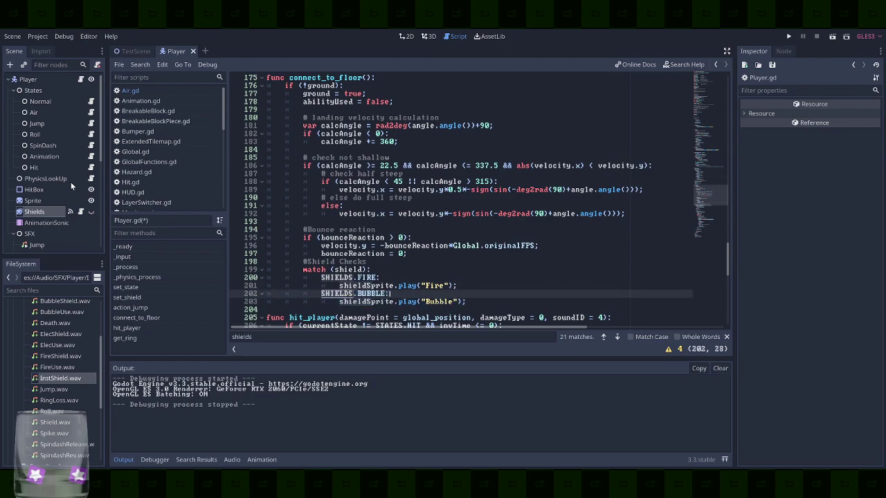
{"action": "key", "text": "ctrl+s"}
In the Jump state's script, copy the FireAction call to the end of the bubble branch, change it to "BubbleAction" and save
{"action": "left_click", "coordinate": [90, 123]}
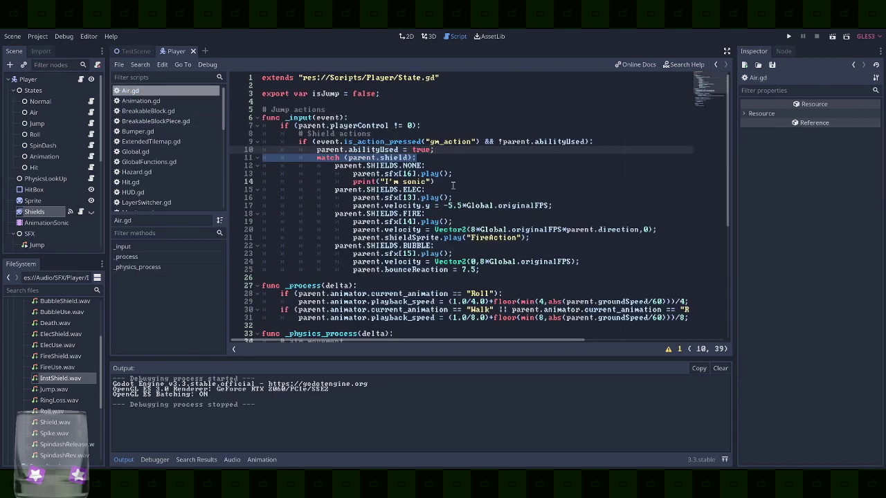
{"action": "left_click_drag", "start_coordinate": [554, 238], "coordinate": [687, 225]}
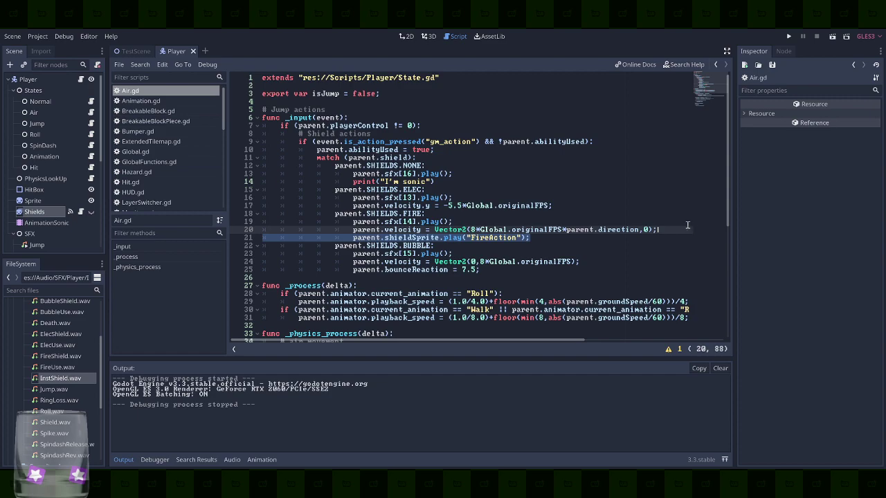
{"action": "left_click", "coordinate": [558, 271]}
{"action": "key", "text": "ctrl+v"}
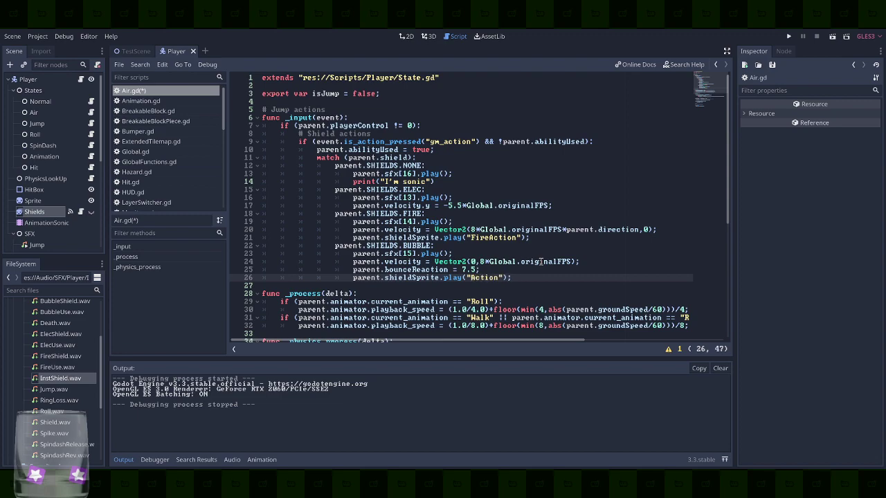
{"action": "key", "text": "ctrl+s"}
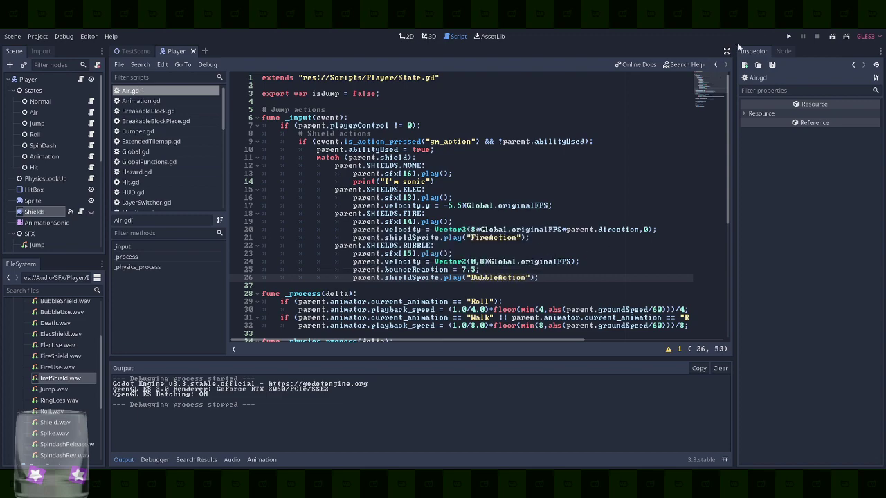
Run the project and break the electric and fire monitors to give Sonic the fire shield
{"action": "left_click", "coordinate": [789, 37]}
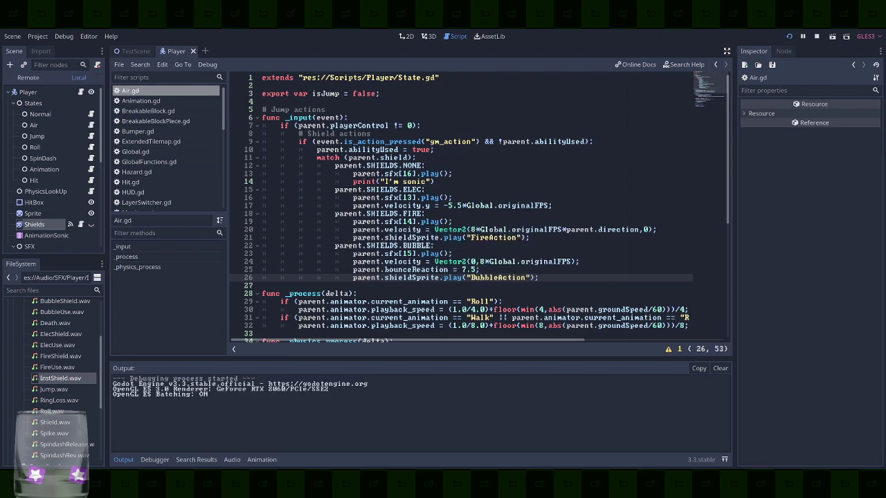
{"action": "key", "text": "space"}
{"action": "key", "text": "Right"}
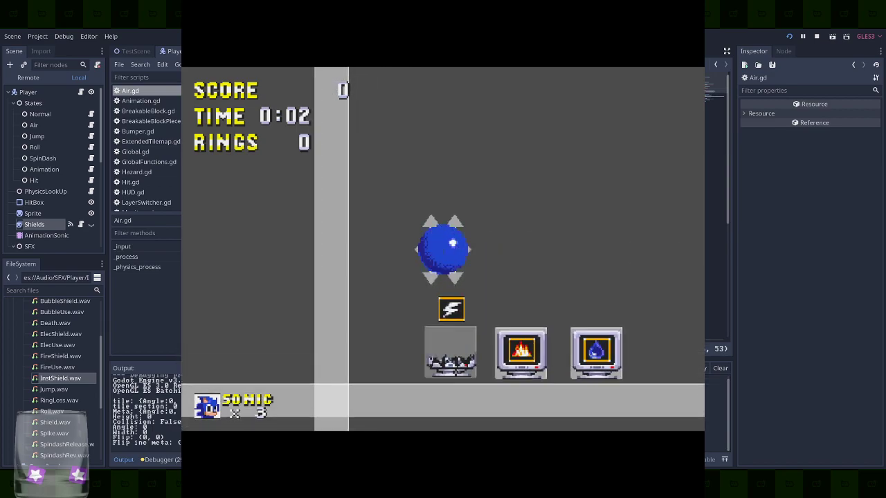
{"action": "key", "text": "space"}
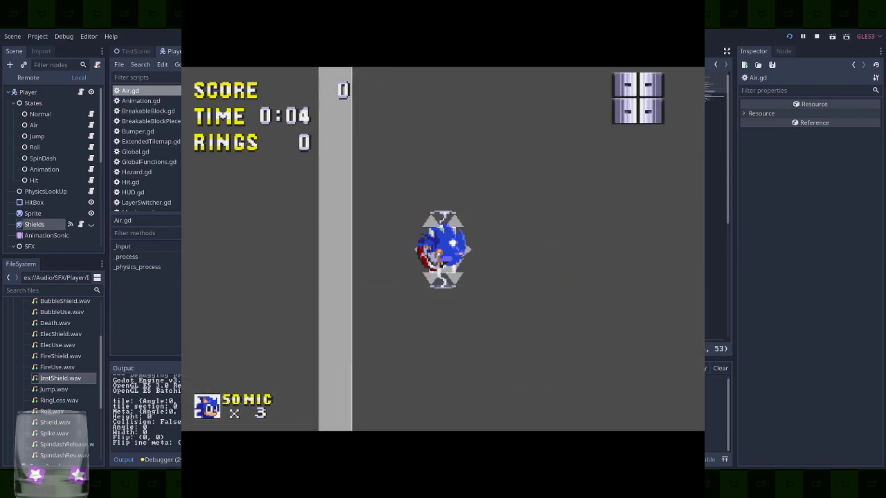
{"action": "key", "text": "Right"}
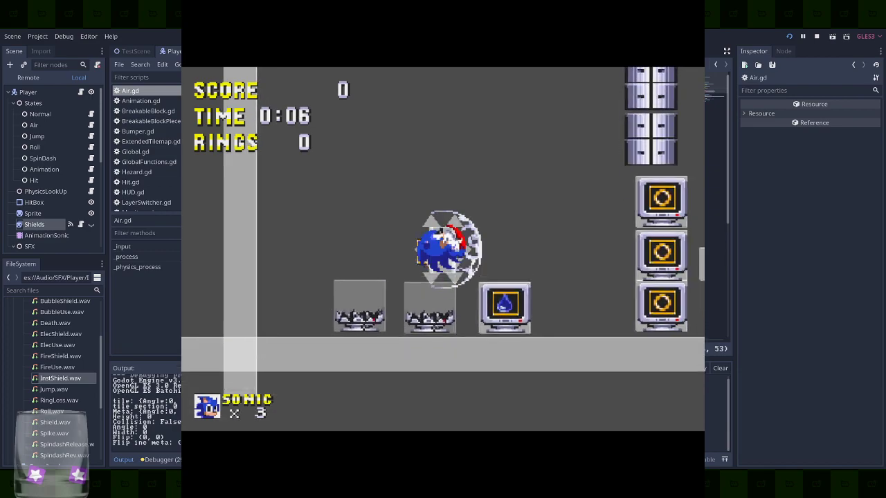
{"action": "key", "text": "space"}
{"action": "key", "text": "space"}
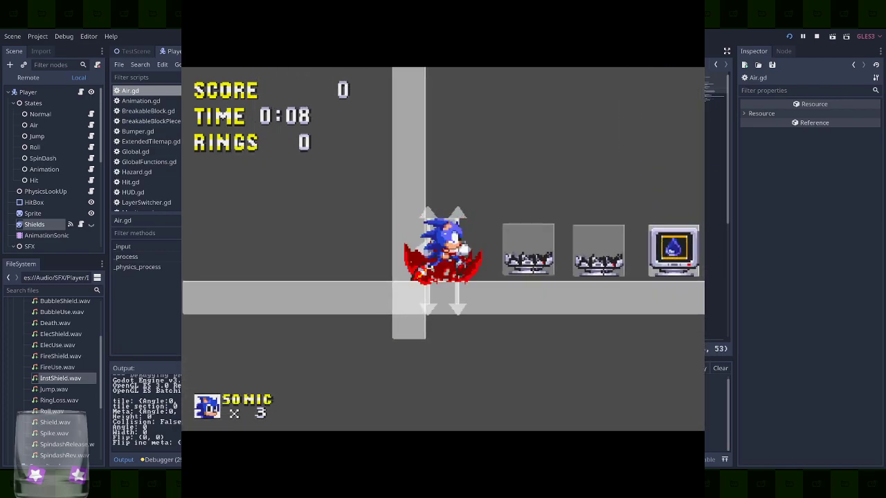
{"action": "key", "text": "space"}
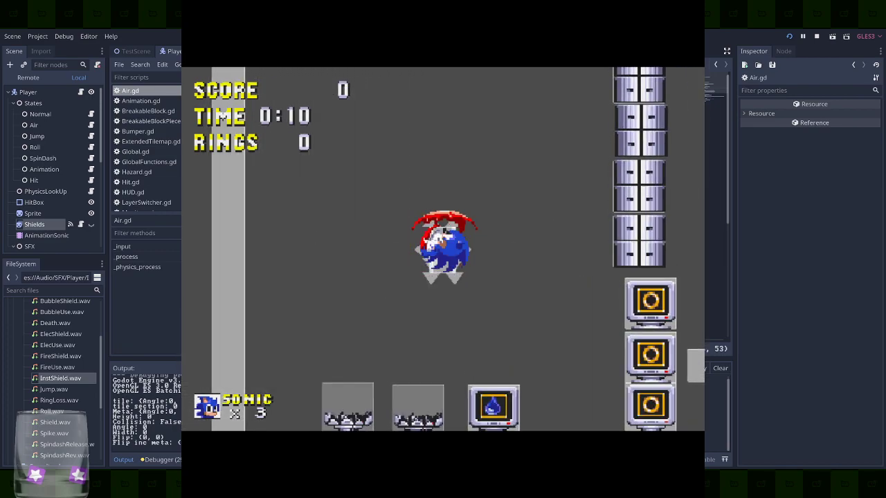
Test the fire shield's dash with repeated mid-air actions in both directions, up to the stacked ring monitors
{"action": "key", "text": "Left"}
{"action": "key", "text": "space"}
{"action": "key", "text": "Right"}
{"action": "key", "text": "space"}
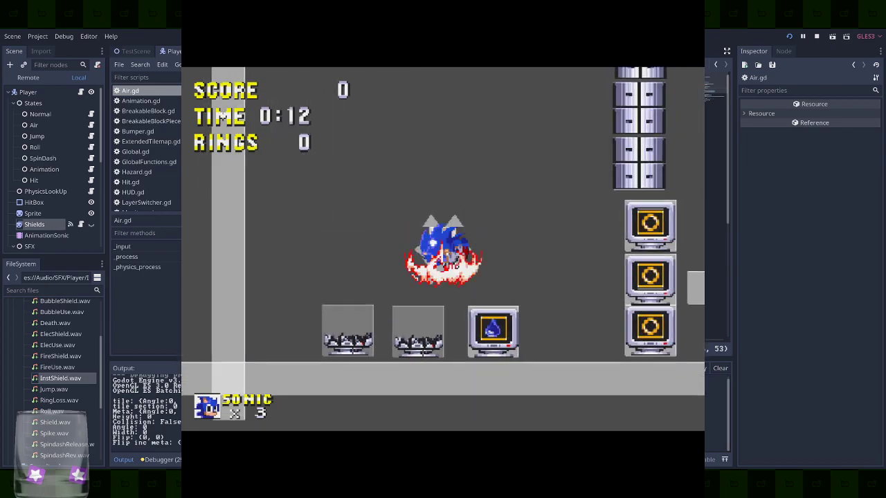
{"action": "key", "text": "Left"}
{"action": "key", "text": "space"}
{"action": "key", "text": "Right"}
{"action": "key", "text": "space"}
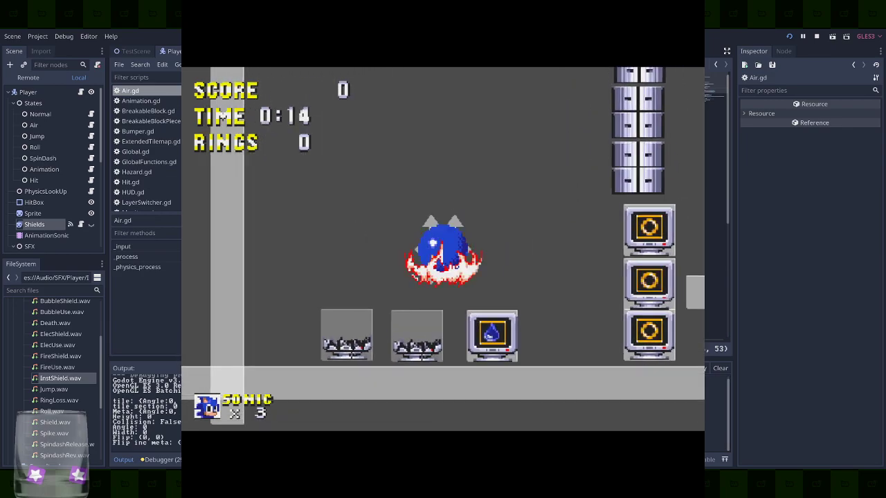
{"action": "key", "text": "space"}
{"action": "key", "text": "Left"}
{"action": "key", "text": "space"}
{"action": "key", "text": "space"}
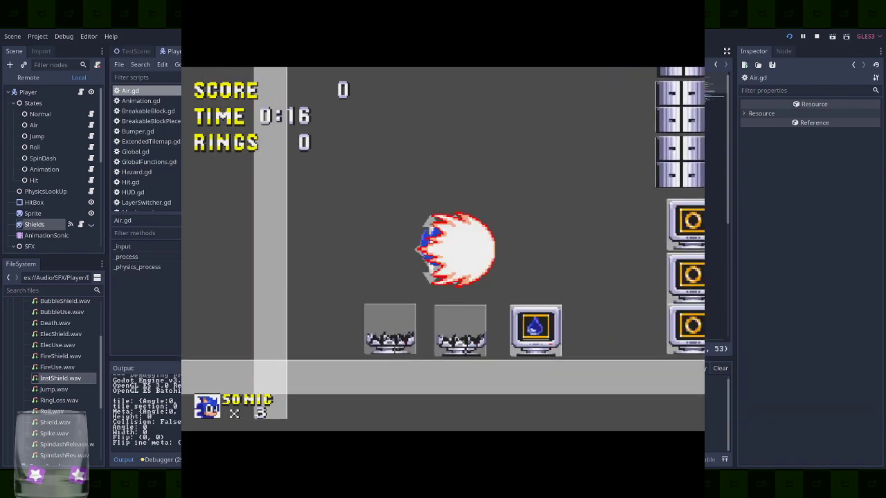
{"action": "key", "text": "Right"}
{"action": "key", "text": "space"}
{"action": "key", "text": "Left"}
{"action": "key", "text": "space"}
{"action": "key", "text": "Right"}
{"action": "key", "text": "space"}
{"action": "key", "text": "space"}
{"action": "key", "text": "Left"}
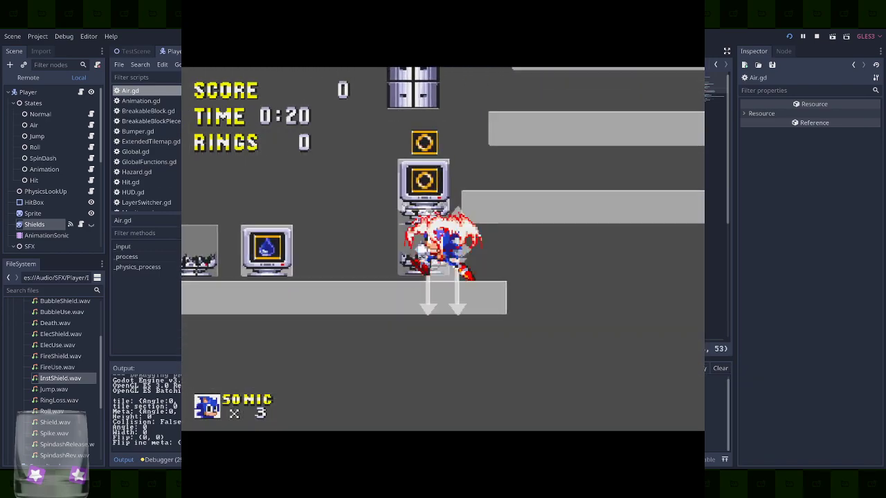
Break the remaining ring monitors and the bubble monitor, and try out the bubble shield's bounce
{"action": "key", "text": "space"}
{"action": "key", "text": "Left"}
{"action": "key", "text": "Right"}
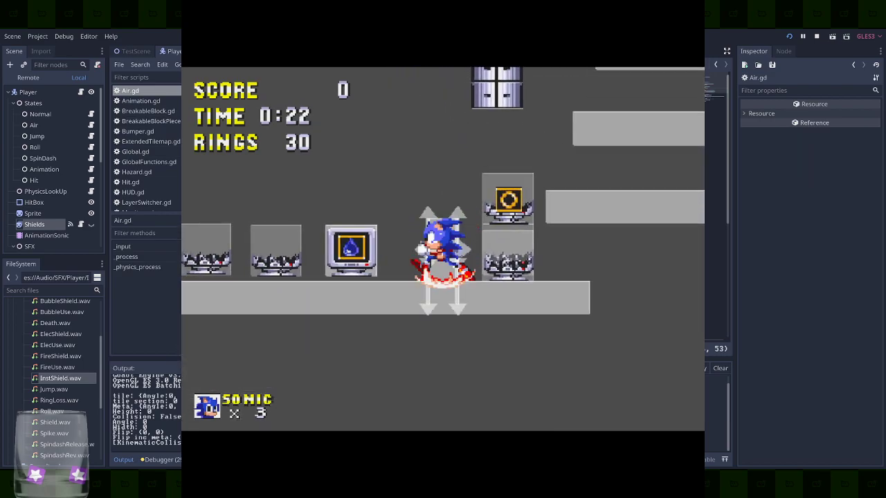
{"action": "key", "text": "space"}
{"action": "key", "text": "space"}
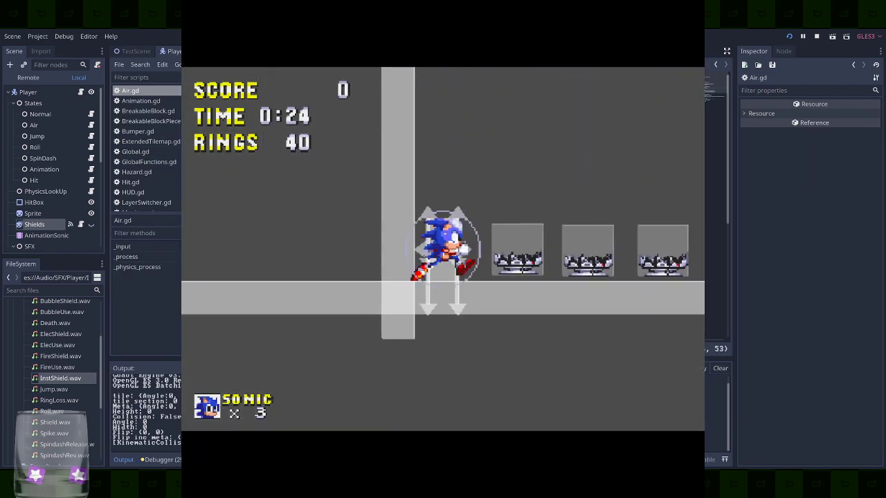
{"action": "key", "text": "Right"}
{"action": "key", "text": "space"}
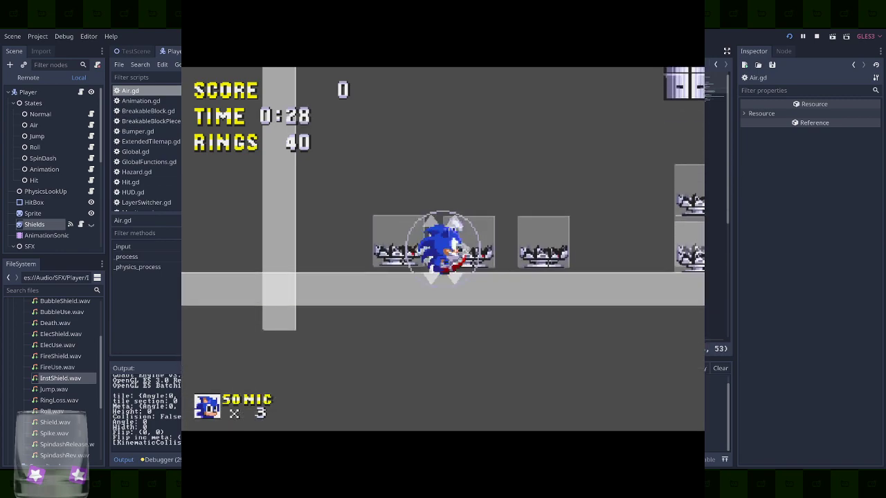
{"action": "key", "text": "space"}
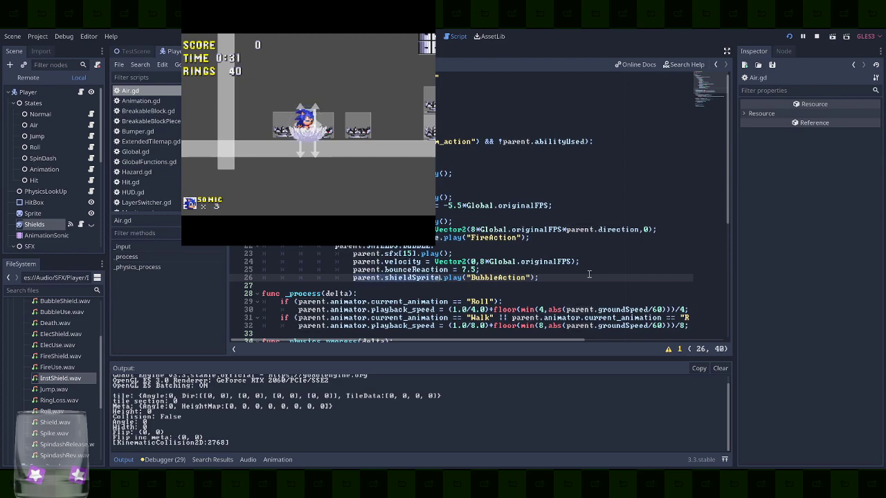
Add parent.shieldSprite.frame = 0; below the BubbleAction call in Air.gd and return to the running game
{"action": "key", "text": "Return"}
{"action": "type", "text": "parent.shieldSprite.frame = 0;"}
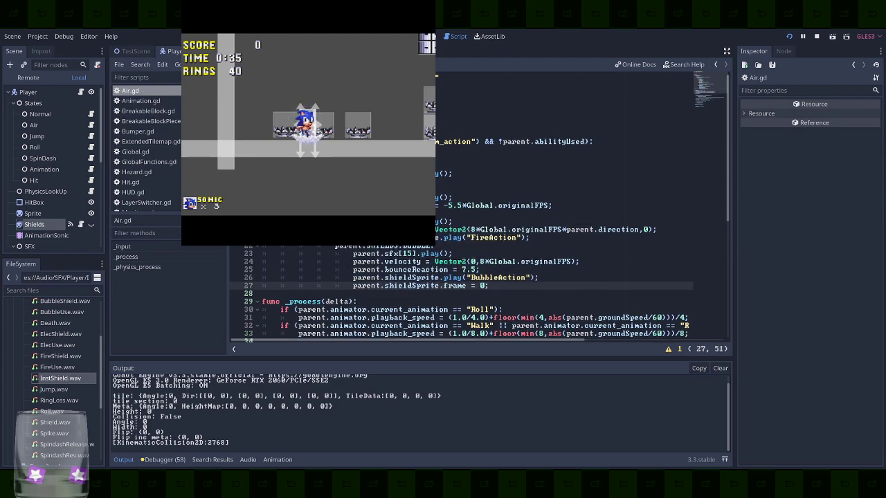
{"action": "left_click", "coordinate": [522, 3]}
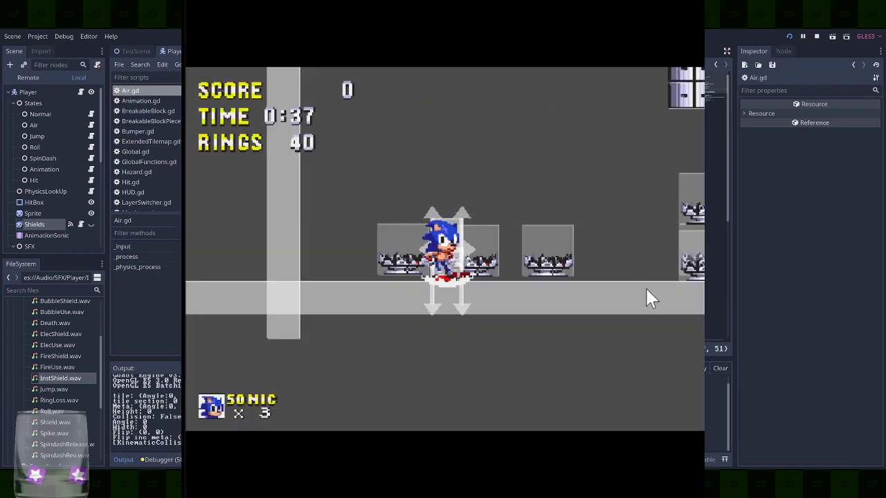
Bounce repeatedly with the bubble shield to check its action animation in the air and on landing
{"action": "key", "text": "space"}
{"action": "key", "text": "space"}
{"action": "key", "text": "space"}
{"action": "key", "text": "space"}
{"action": "key", "text": "space"}
{"action": "key", "text": "space"}
{"action": "key", "text": "space"}
{"action": "key", "text": "space"}
{"action": "key", "text": "space"}
{"action": "key", "text": "space"}
{"action": "key", "text": "space"}
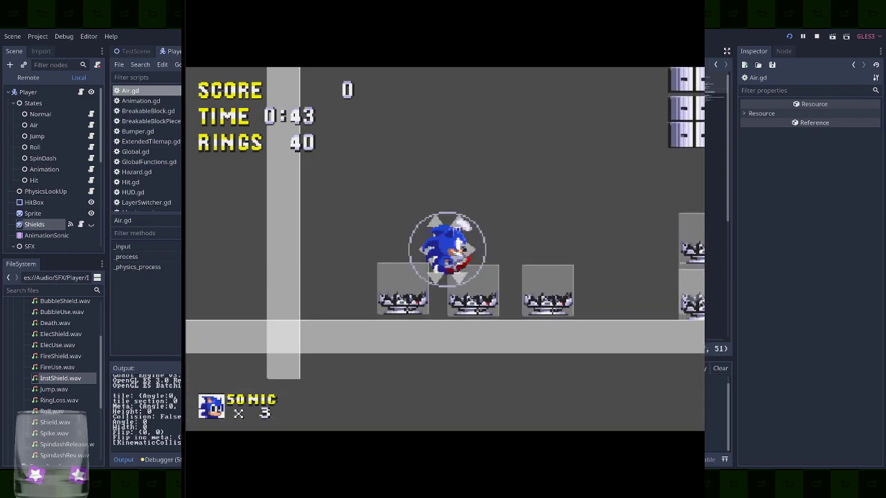
{"action": "key", "text": "space"}
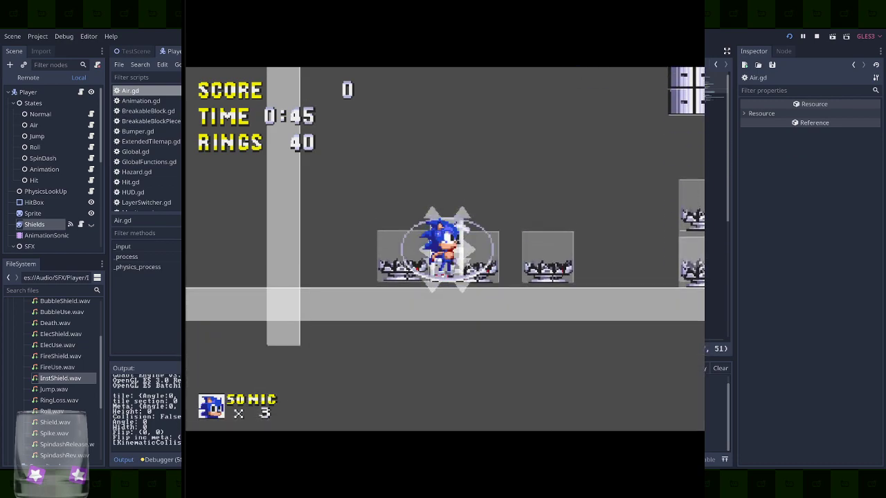
{"action": "key", "text": "space"}
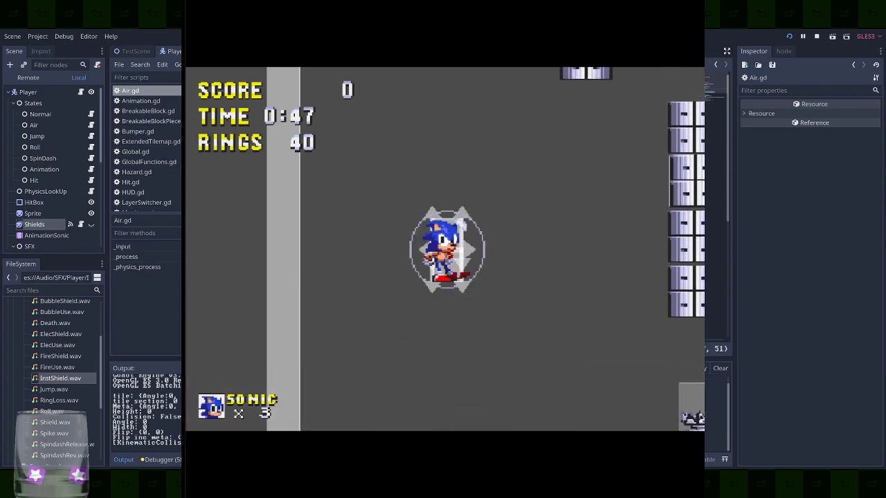
{"action": "key", "text": "space"}
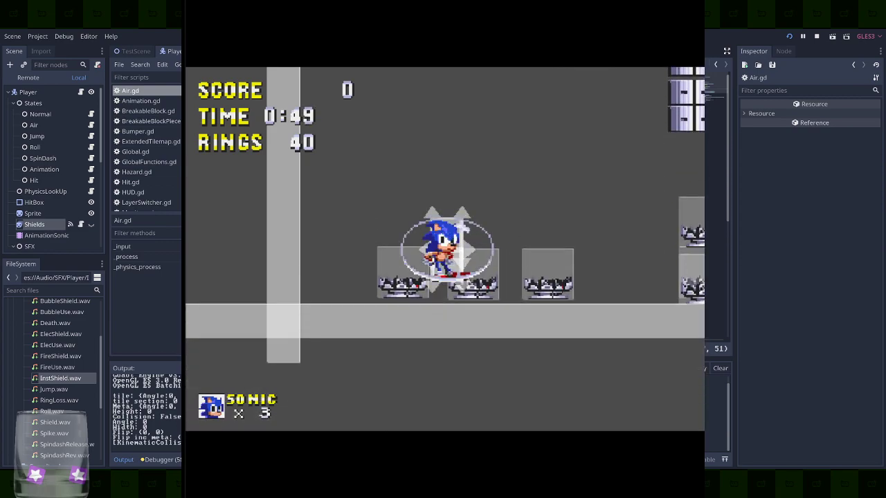
{"action": "key", "text": "space"}
{"action": "key", "text": "space"}
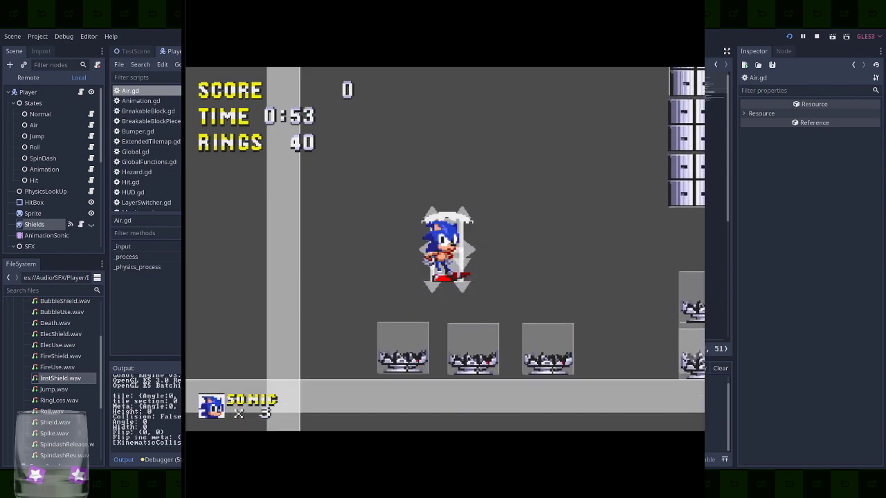
{"action": "key", "text": "space"}
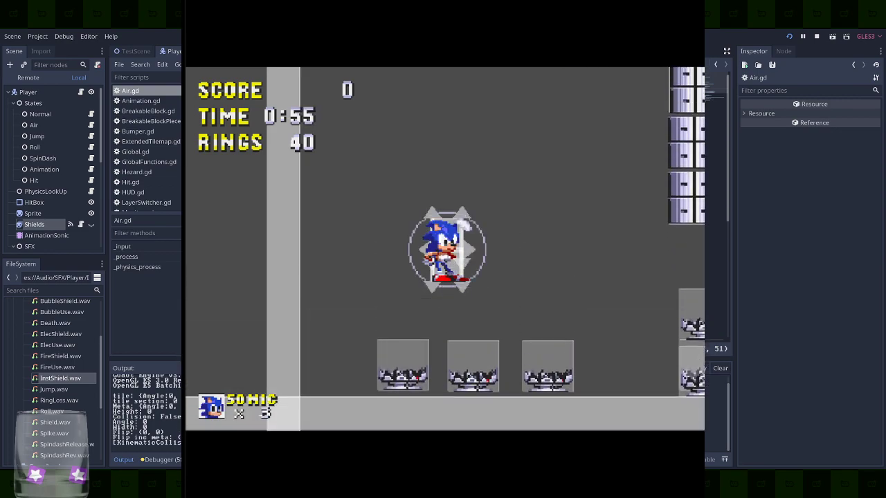
{"action": "key", "text": "space"}
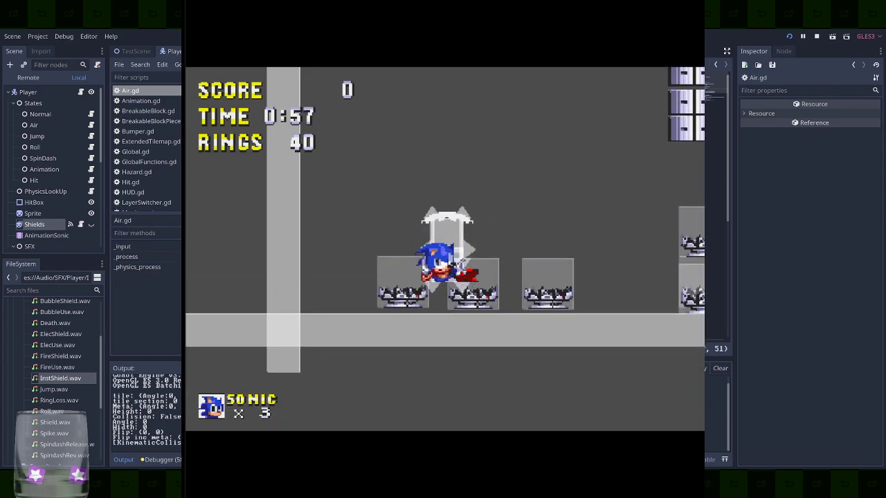
{"action": "key", "text": "space"}
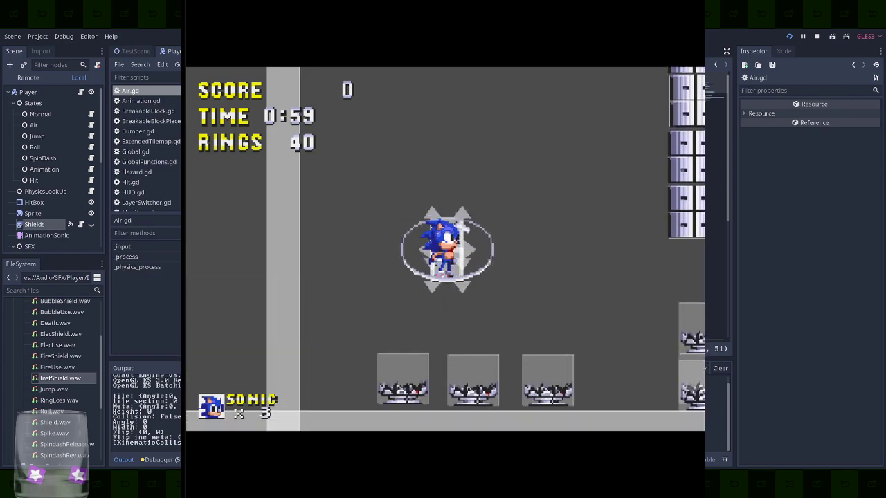
{"action": "key", "text": "space"}
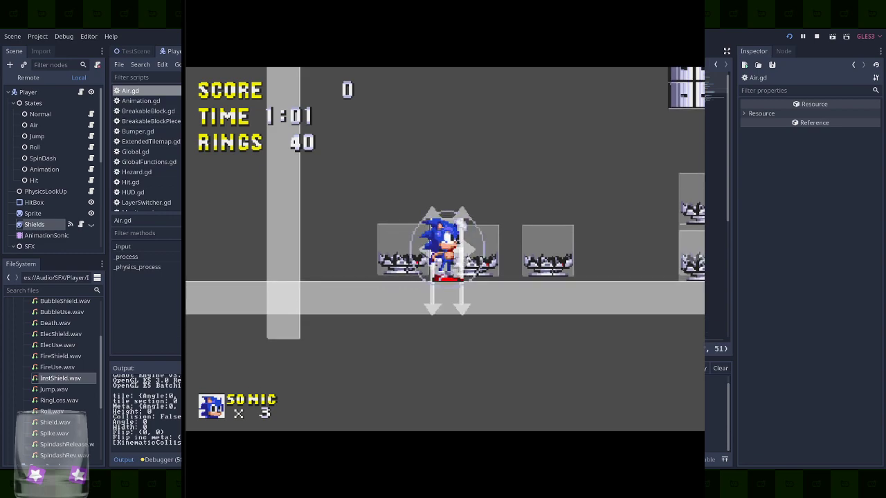
Inspect the Shields sprite's BubbleAction frames and preview that animation on the node, returning its Animation property to Default
{"action": "left_click", "coordinate": [35, 225]}
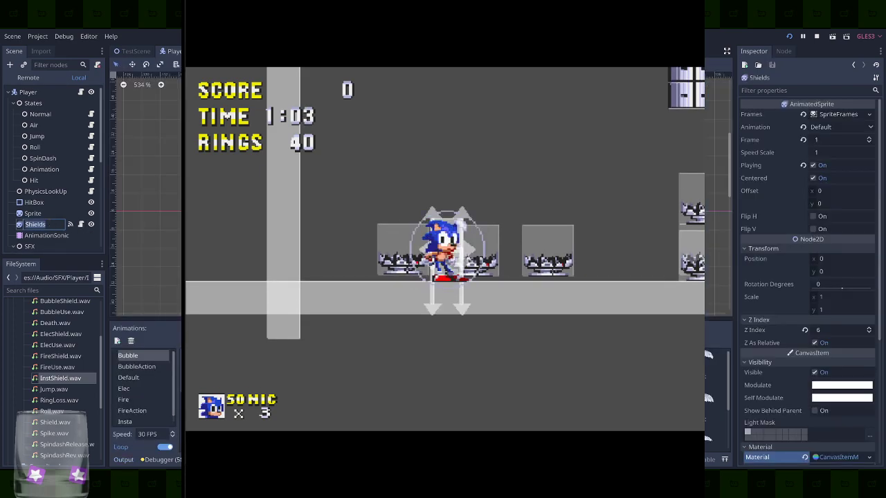
{"action": "left_click", "coordinate": [143, 367]}
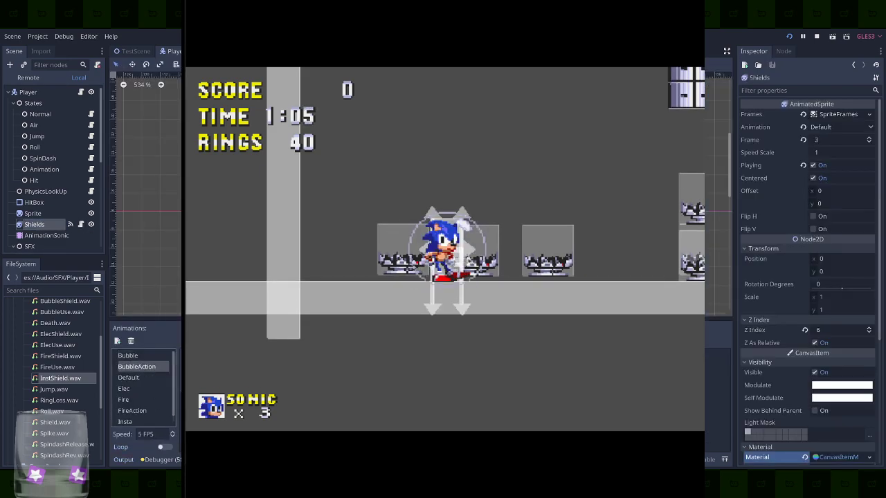
{"action": "left_click", "coordinate": [835, 127]}
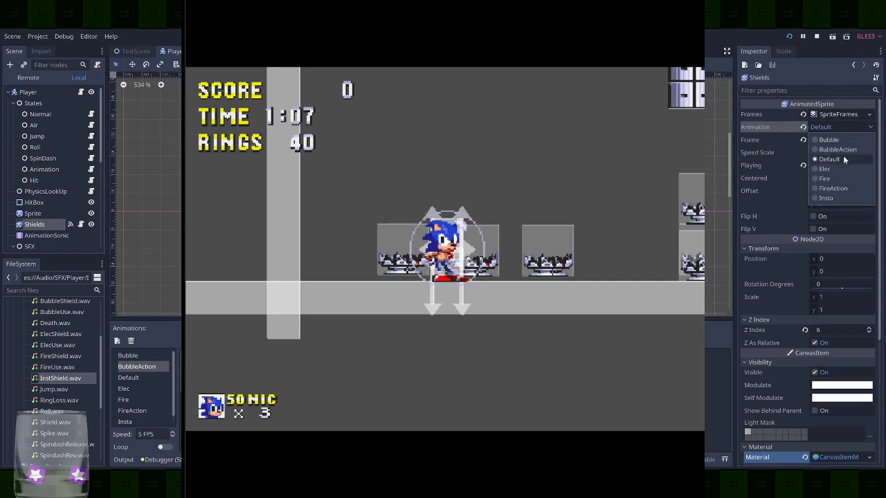
{"action": "left_click", "coordinate": [842, 156]}
{"action": "left_click", "coordinate": [836, 129]}
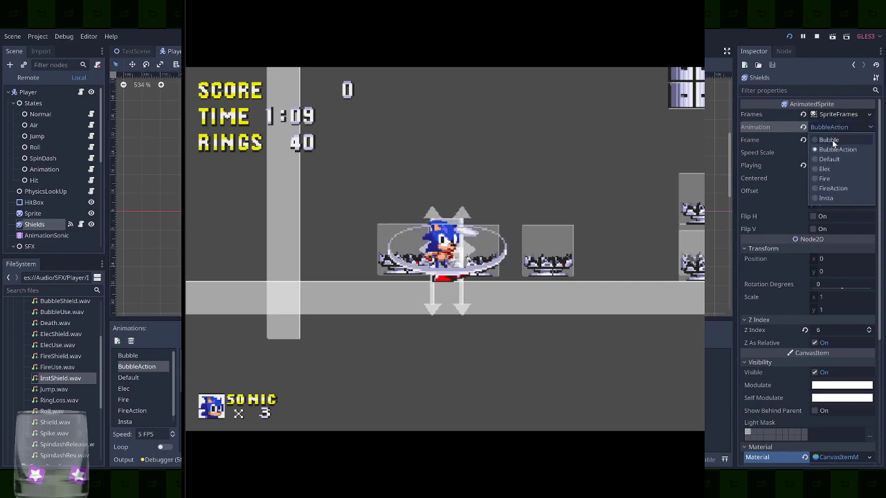
{"action": "left_click", "coordinate": [834, 160]}
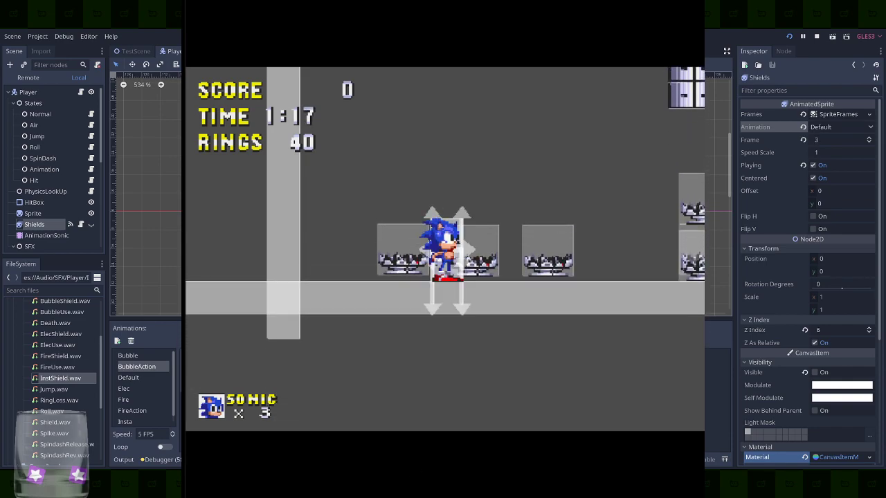
Restart the game, collect the bubble shield, test its bounce repeatedly and reopen the Air.gd script
{"action": "key", "text": "alt+Tab"}
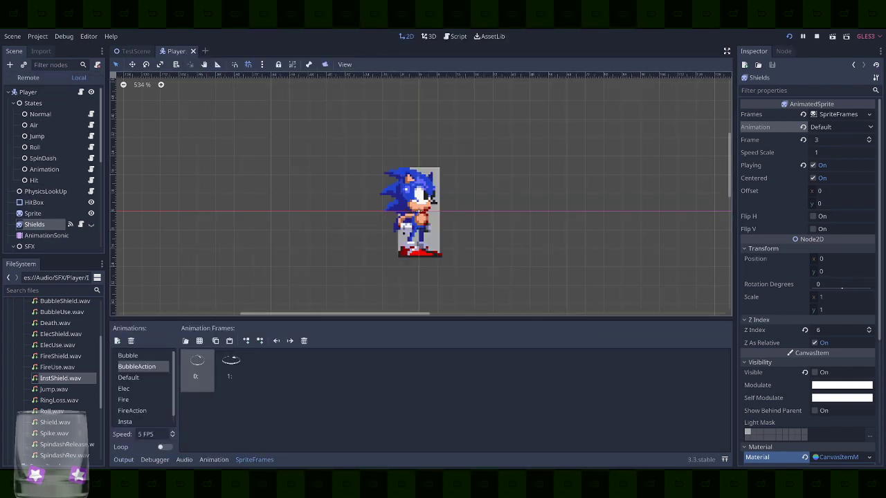
{"action": "key", "text": "Right"}
{"action": "key", "text": "space"}
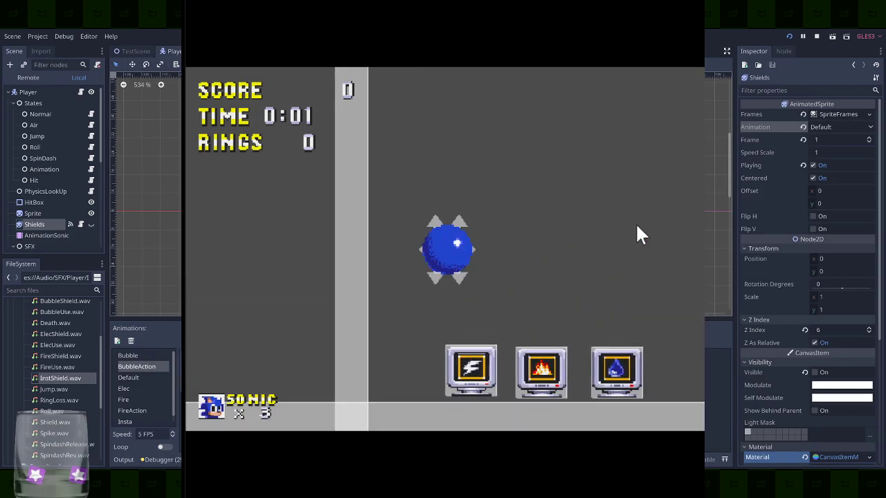
{"action": "key", "text": "Left"}
{"action": "key", "text": "space"}
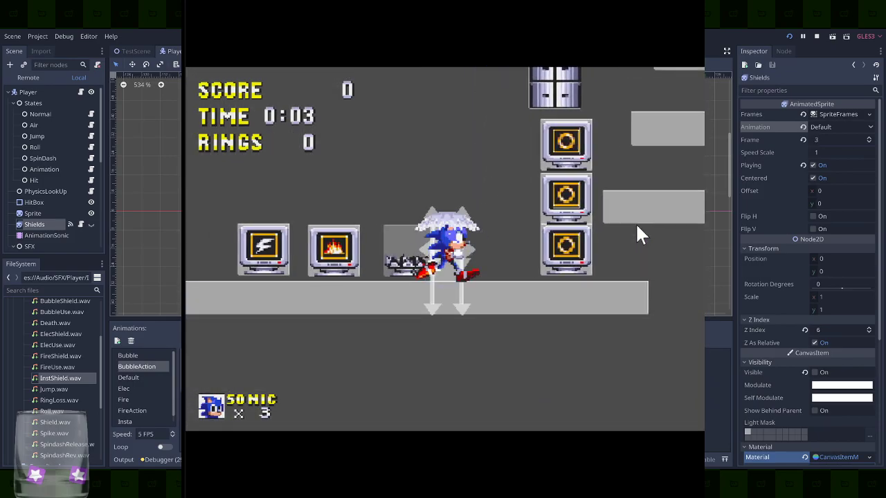
{"action": "key", "text": "space"}
{"action": "key", "text": "space"}
{"action": "key", "text": "space"}
{"action": "key", "text": "space"}
{"action": "key", "text": "space"}
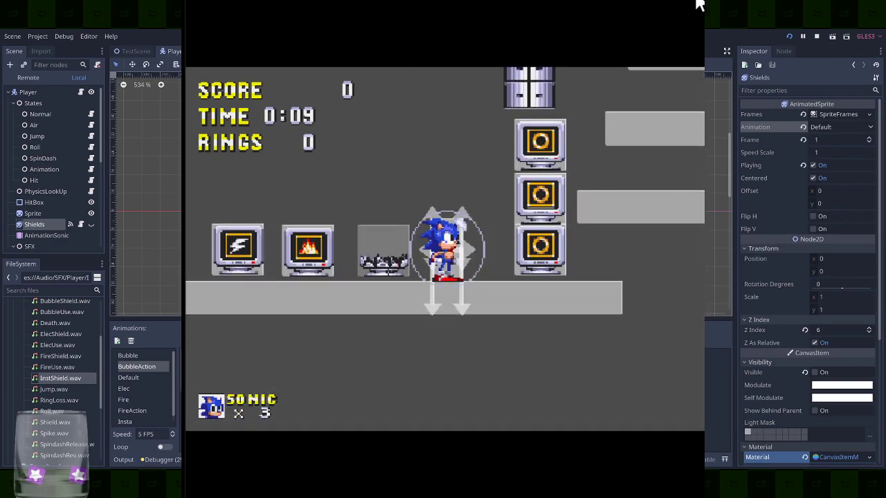
{"action": "key", "text": "ctrl+F3"}
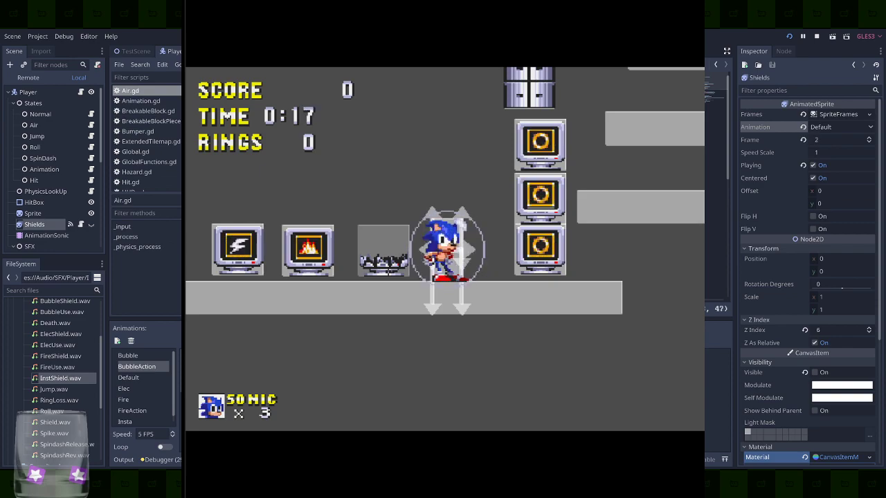
Bounce and jump repeatedly with the bubble shield to examine its action animation in the air and on landing
{"action": "key", "text": "ctrl+F1"}
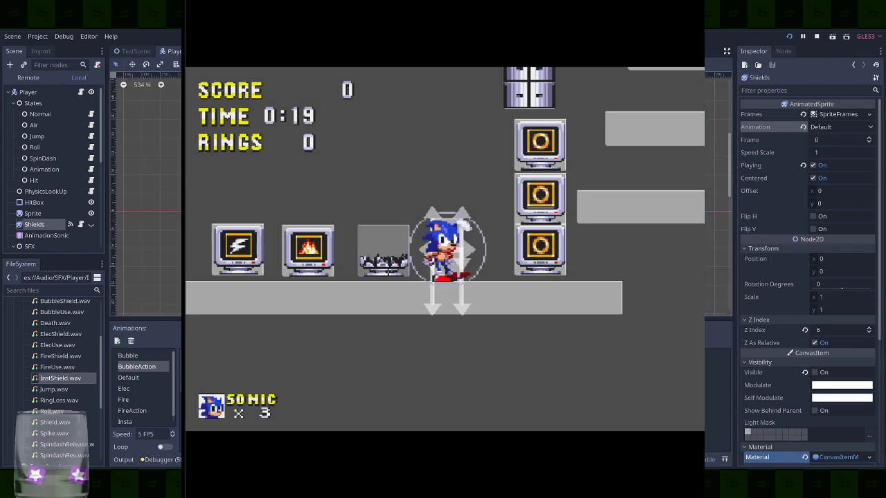
{"action": "key", "text": "Down"}
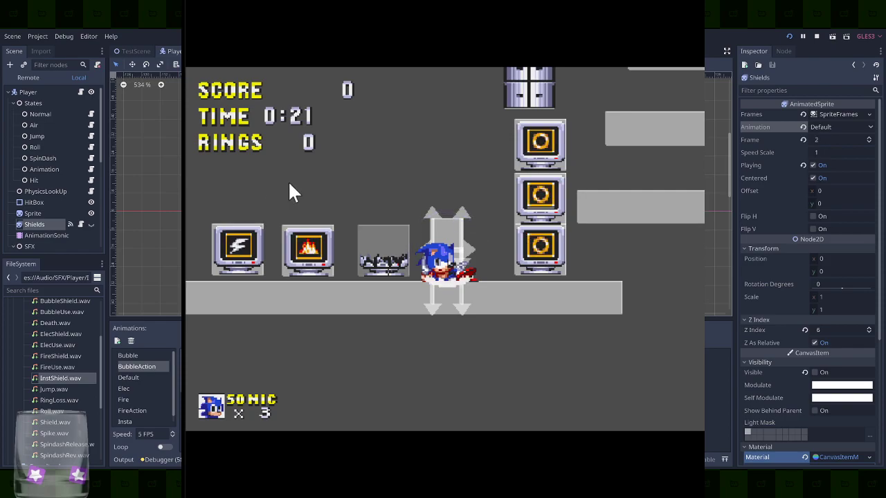
{"action": "key", "text": "space"}
{"action": "key", "text": "space"}
{"action": "key", "text": "space"}
{"action": "key", "text": "space"}
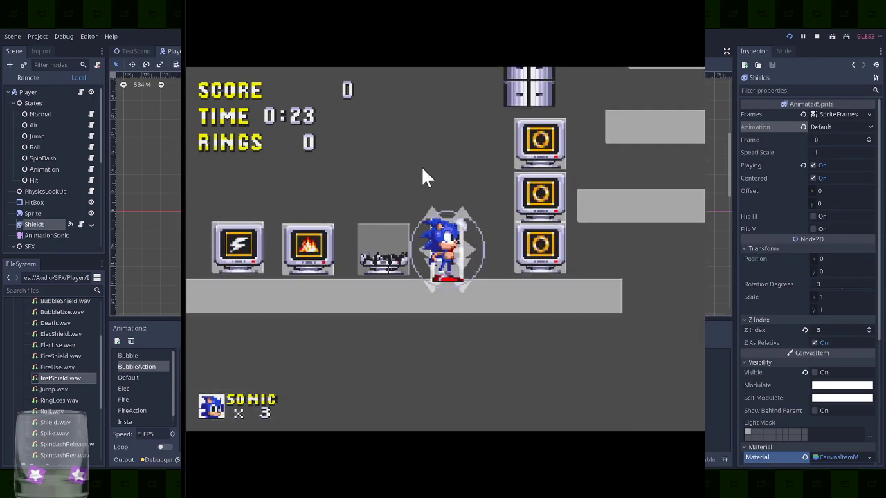
{"action": "key", "text": "space"}
{"action": "key", "text": "space"}
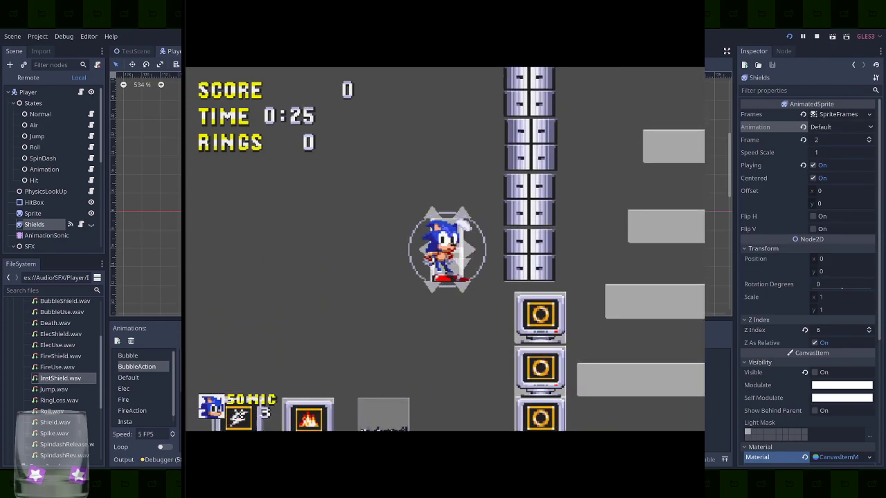
{"action": "key", "text": "space"}
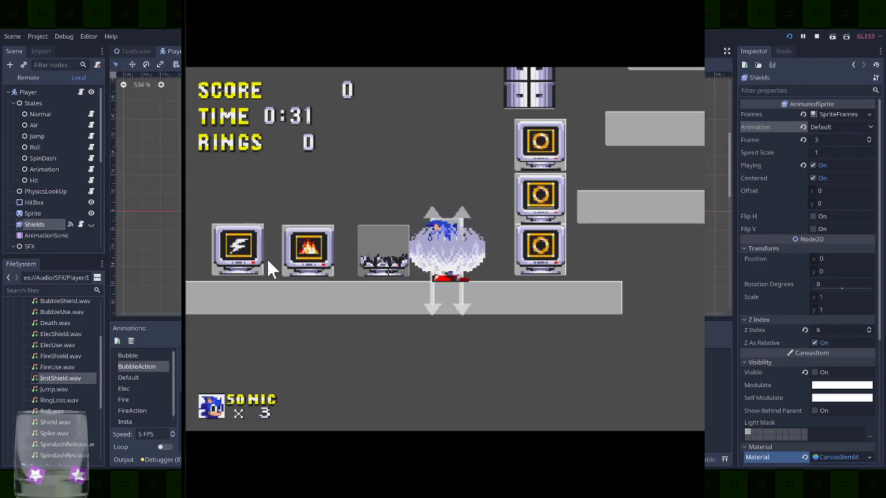
{"action": "key", "text": "space"}
{"action": "key", "text": "space"}
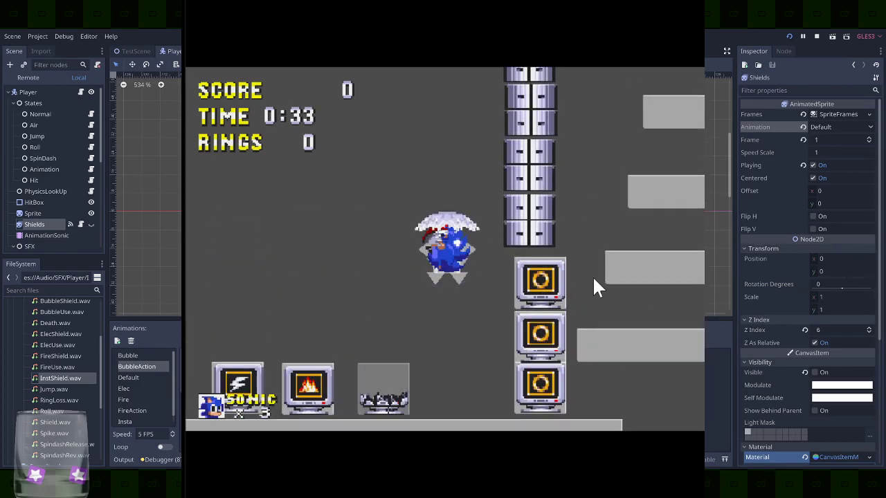
{"action": "key", "text": "space"}
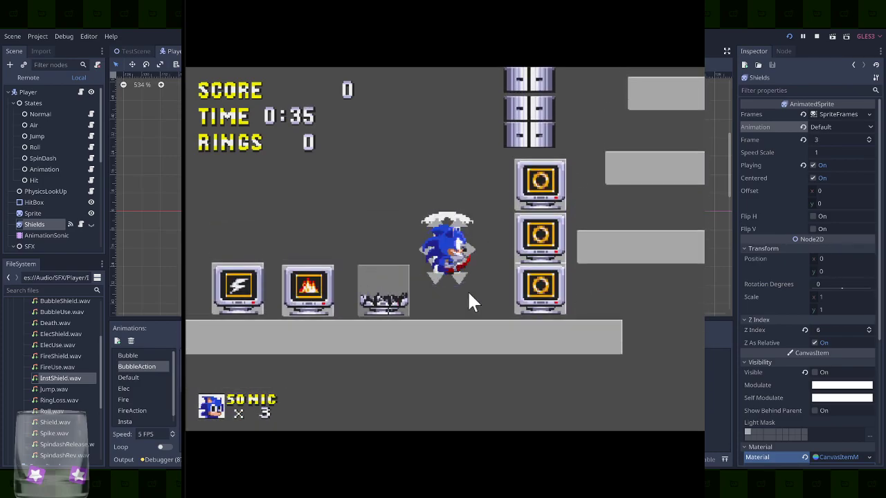
Try looping on the BubbleAction animation and a speed of 30 FPS while bouncing repeatedly with the bubble shield
{"action": "key", "text": "space"}
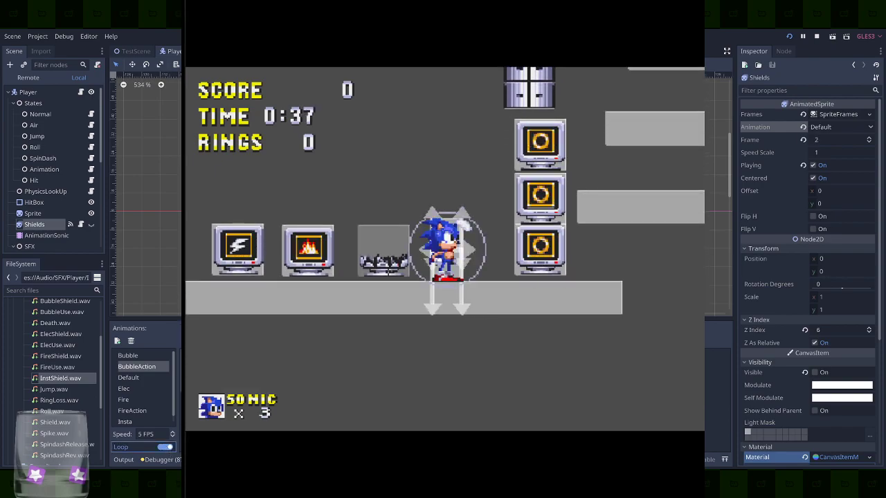
{"action": "key", "text": "space"}
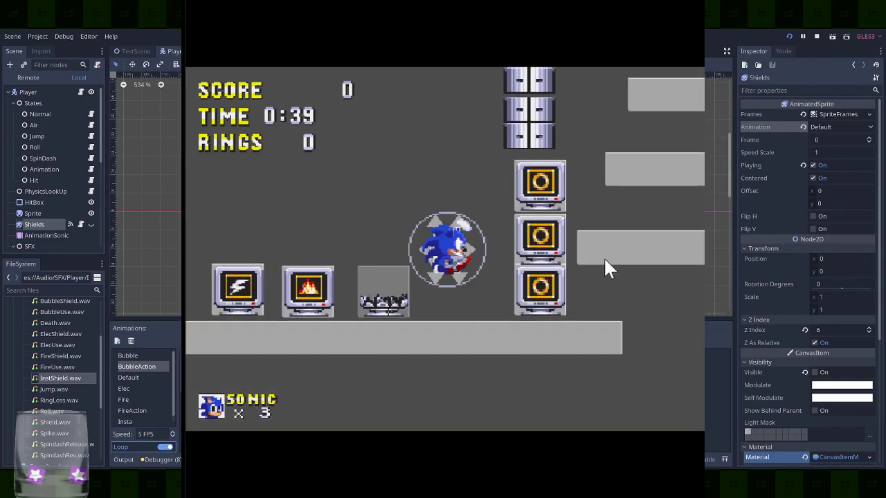
{"action": "key", "text": "space"}
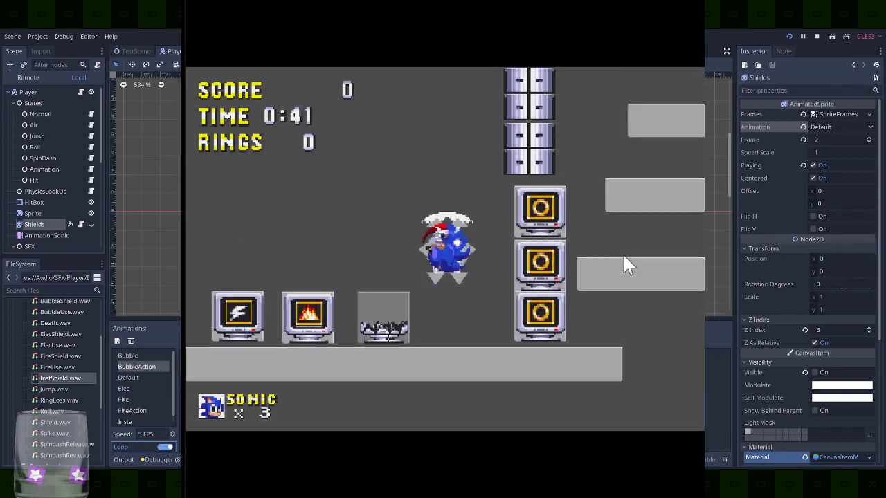
{"action": "key", "text": "space"}
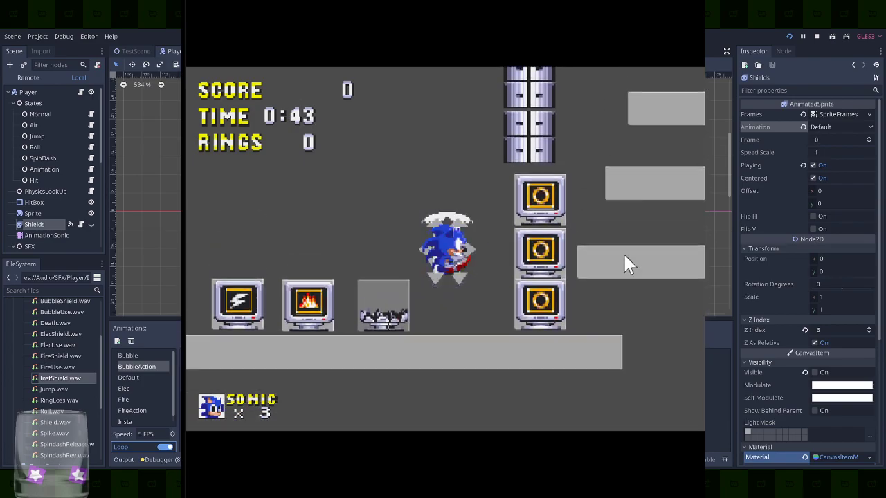
{"action": "key", "text": "space"}
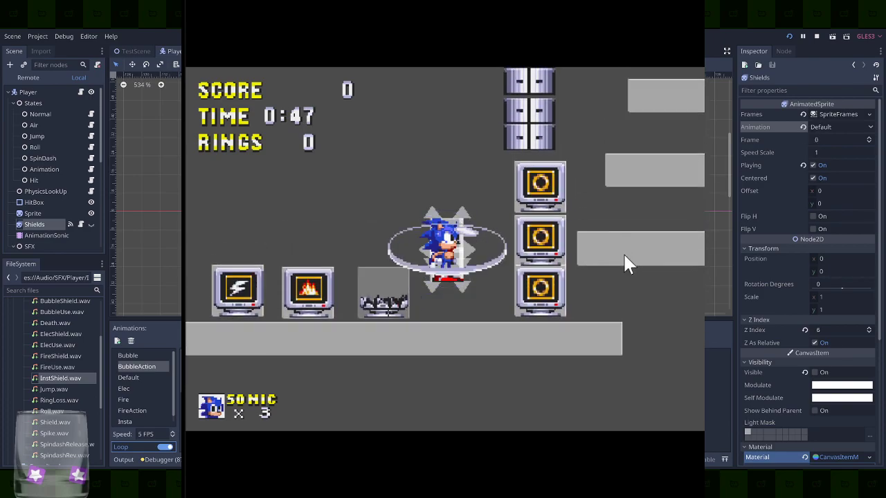
{"action": "key", "text": "space"}
{"action": "key", "text": "space"}
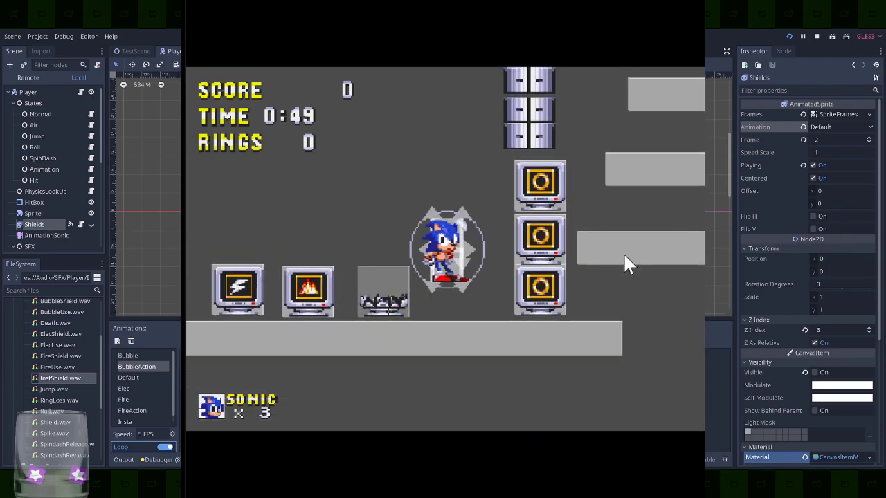
{"action": "key", "text": "space"}
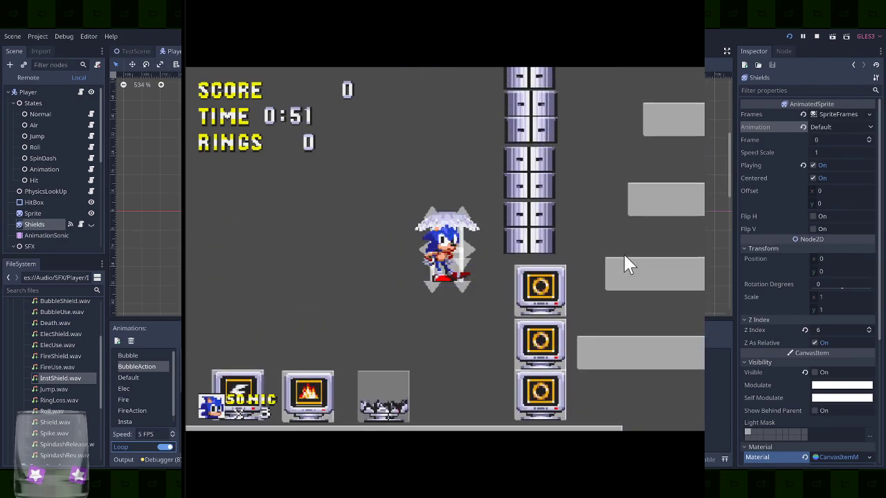
{"action": "key", "text": "space"}
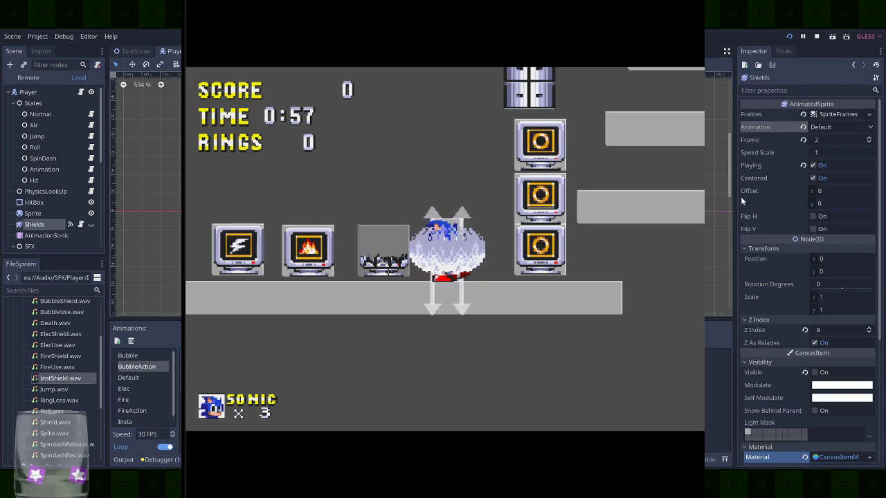
Preview BubbleAction on the Shields node, restore it to 5 FPS without looping, and return the node's Animation property to Default
{"action": "left_click", "coordinate": [870, 132]}
{"action": "left_click", "coordinate": [847, 149]}
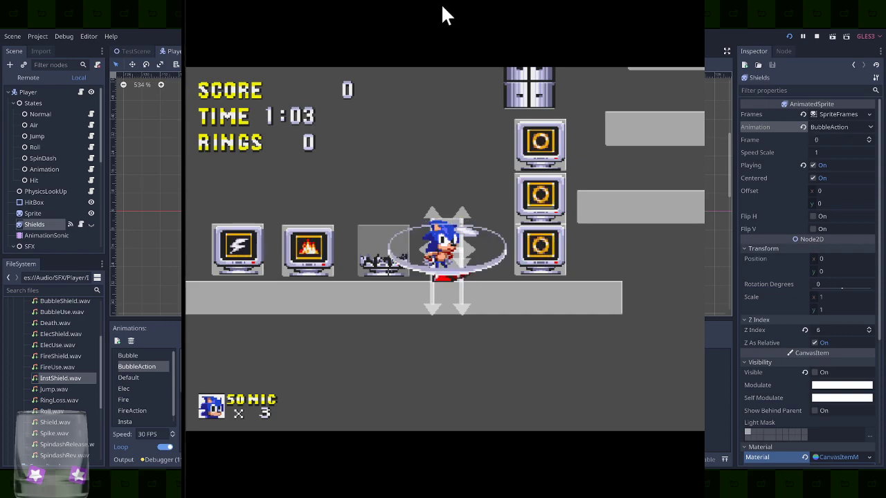
{"action": "left_click_drag", "start_coordinate": [444, 2], "coordinate": [291, 1]}
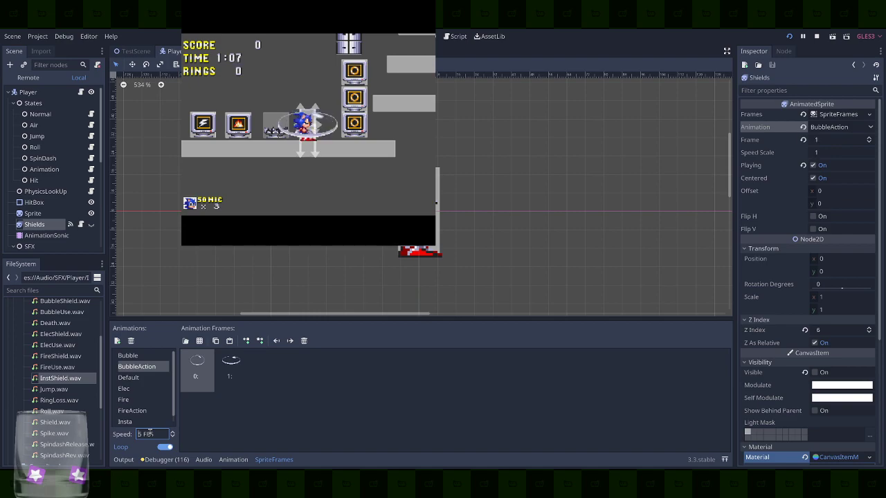
{"action": "left_click", "coordinate": [165, 447]}
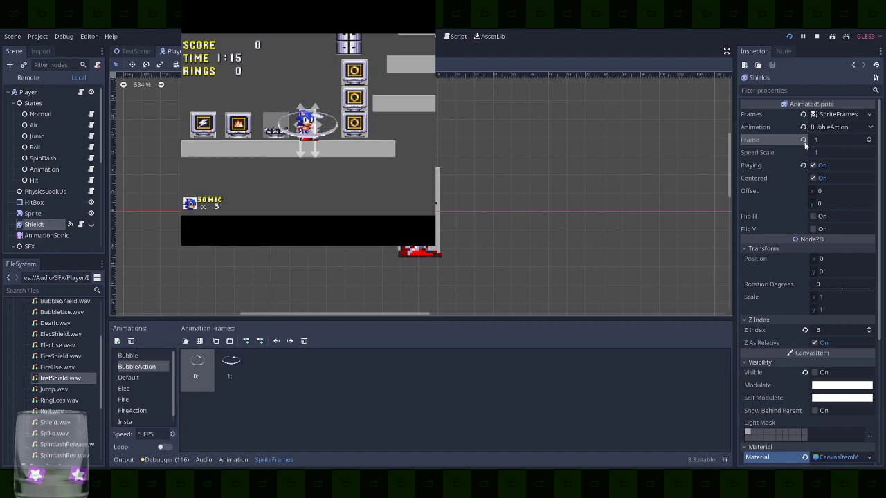
{"action": "left_click", "coordinate": [837, 127]}
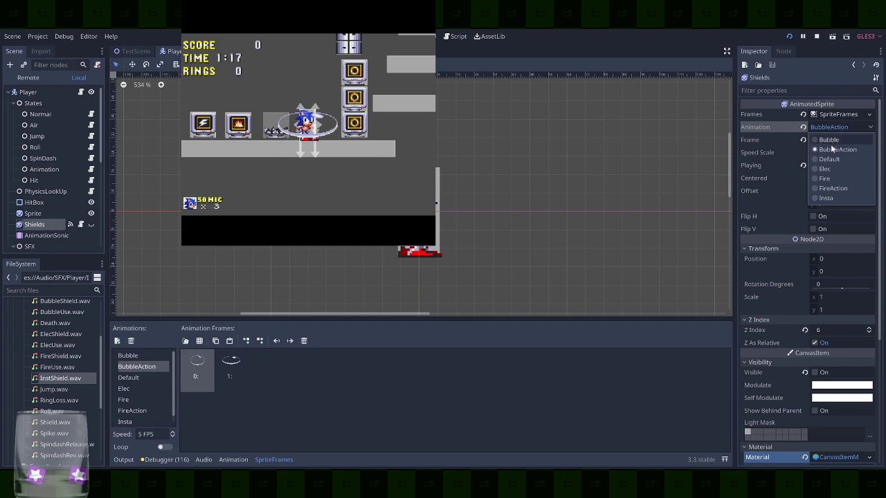
{"action": "left_click", "coordinate": [830, 159]}
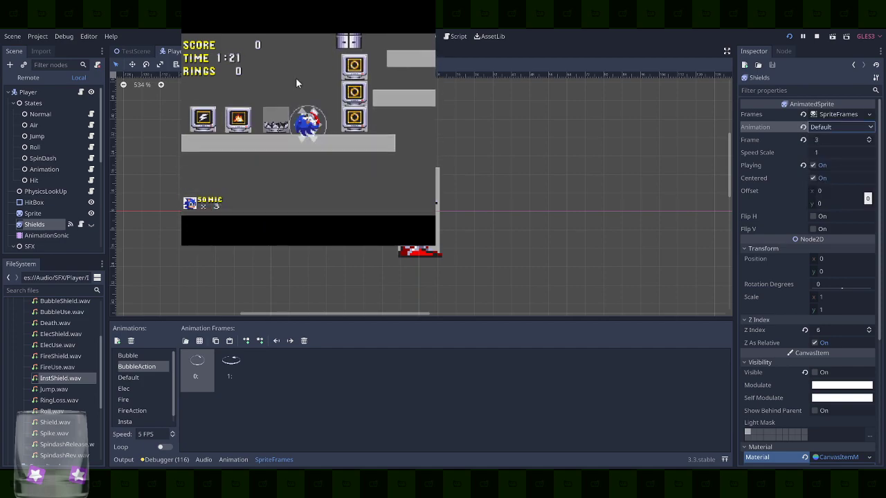
Comment out the parent.shieldSprite.frame line below the BubbleAction call in Air.gd and set the BubbleAction animation's speed to 10 FPS
{"action": "left_click", "coordinate": [455, 37]}
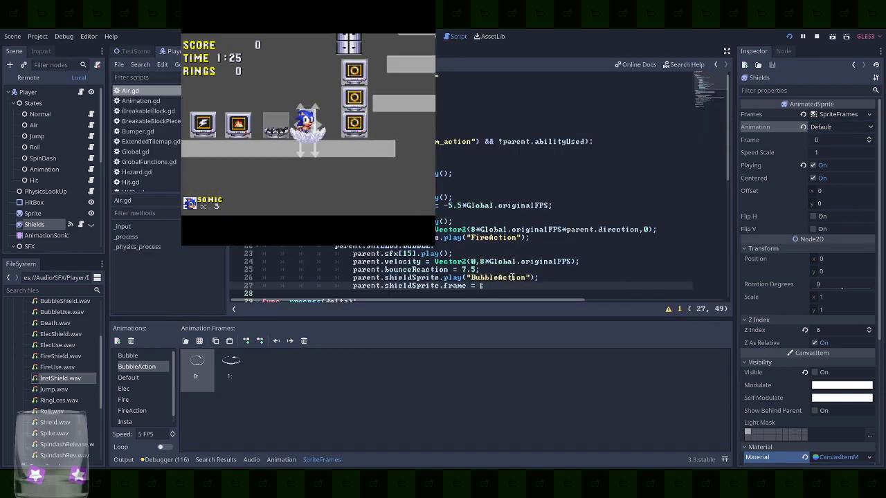
{"action": "left_click", "coordinate": [402, 36]}
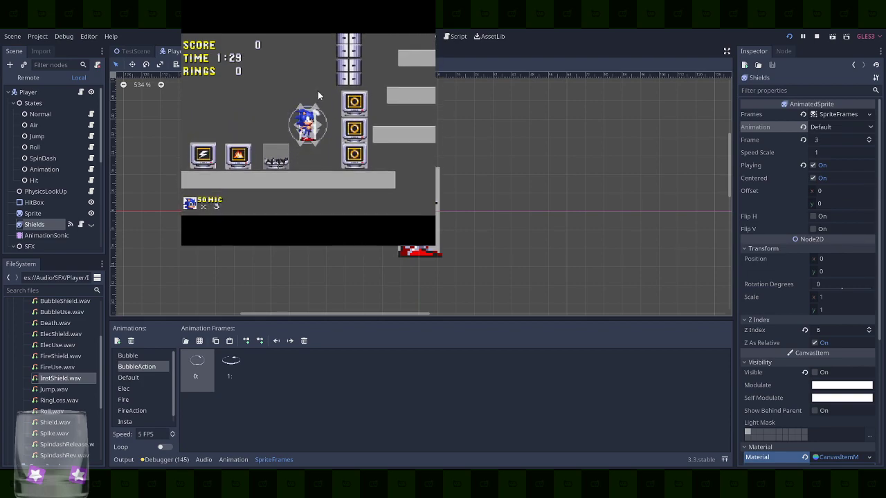
{"action": "left_click", "coordinate": [152, 435]}
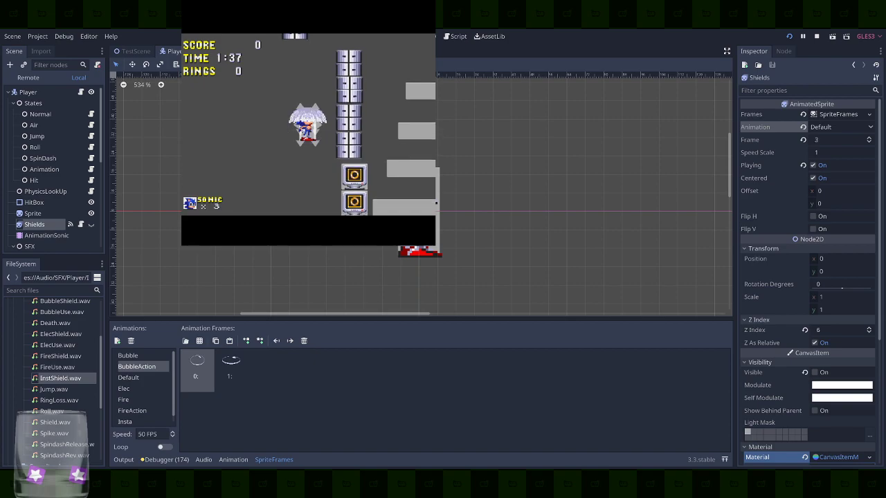
{"action": "left_click", "coordinate": [139, 434]}
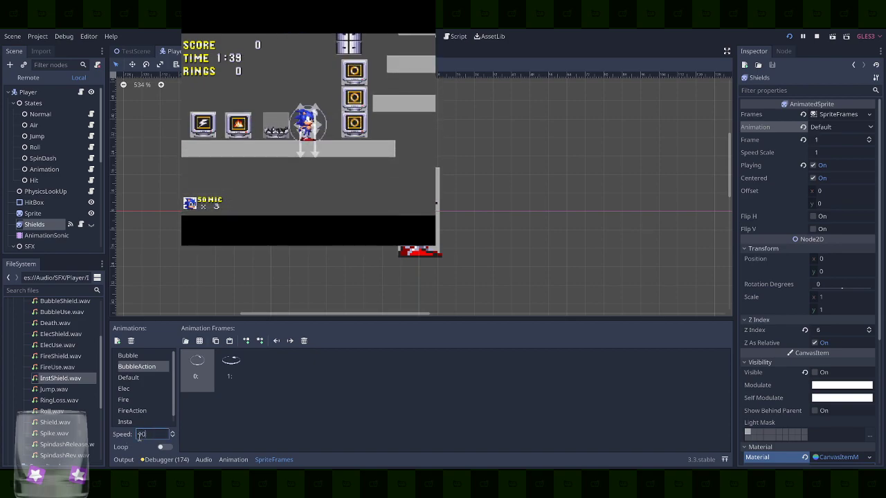
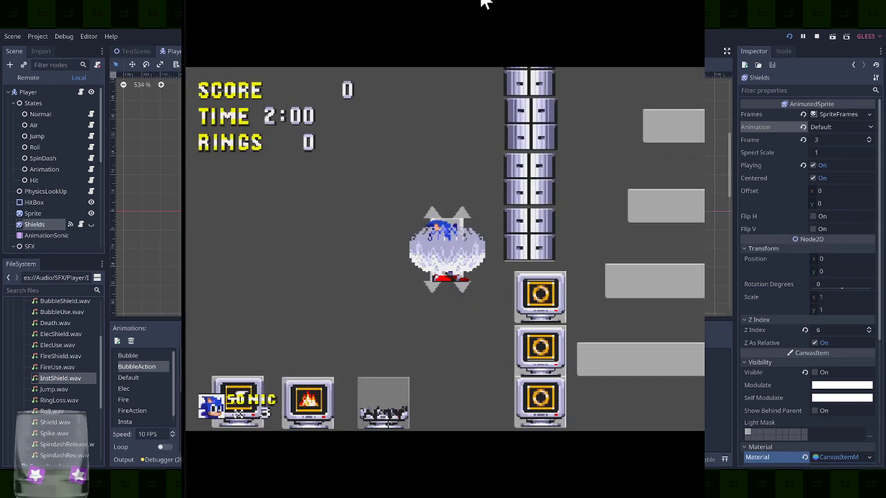
Bring the running game back to the front and test the bubble shield's bounce with the new animation speed
{"action": "double_click", "coordinate": [485, 2]}
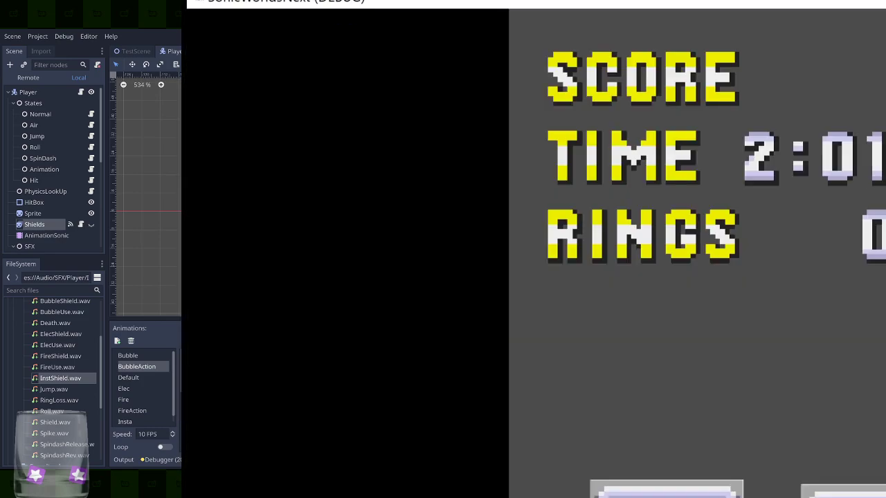
{"action": "double_click", "coordinate": [447, 4]}
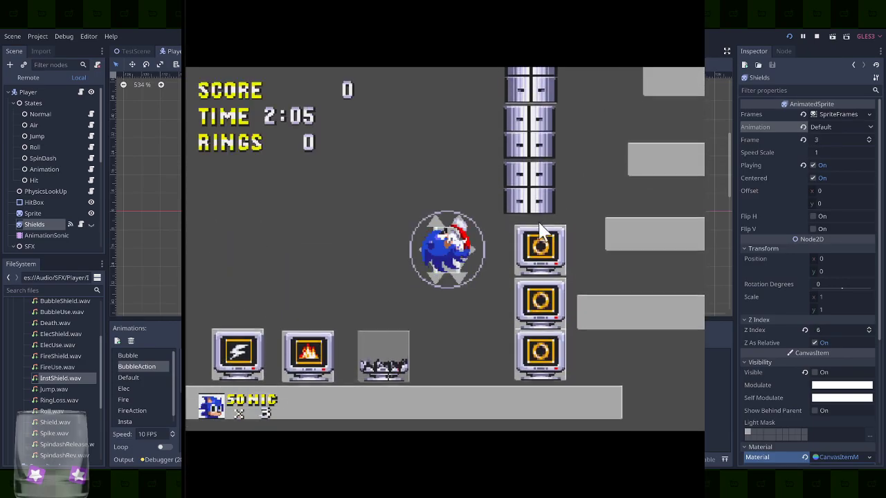
{"action": "key", "text": "space"}
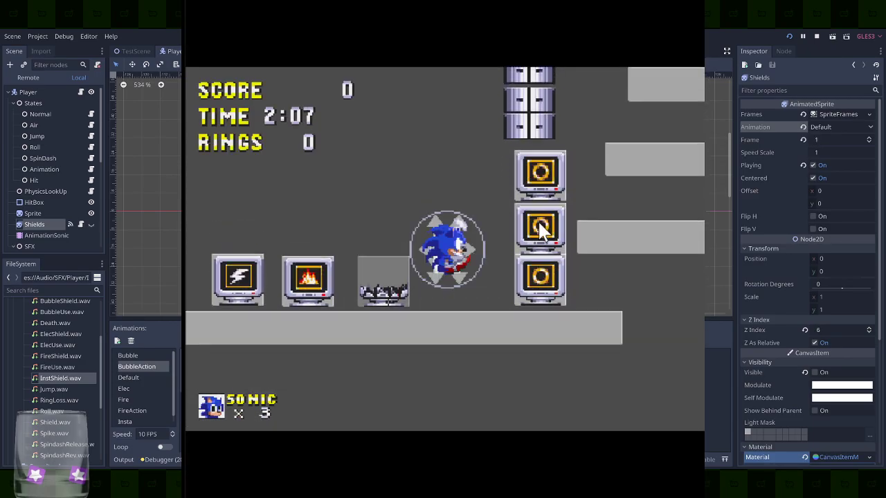
Collect the fire shield, dash through the ring monitors and check the fire shield's action animation
{"action": "key", "text": "Left"}
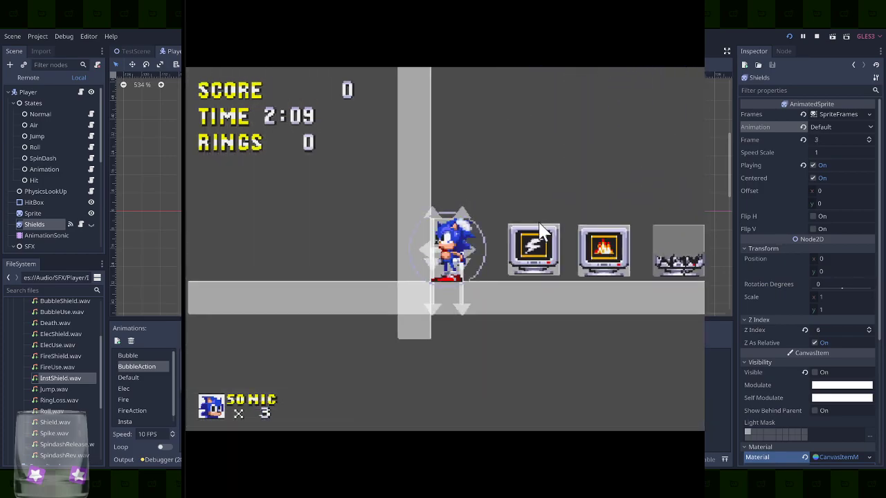
{"action": "key", "text": "space"}
{"action": "key", "text": "Right"}
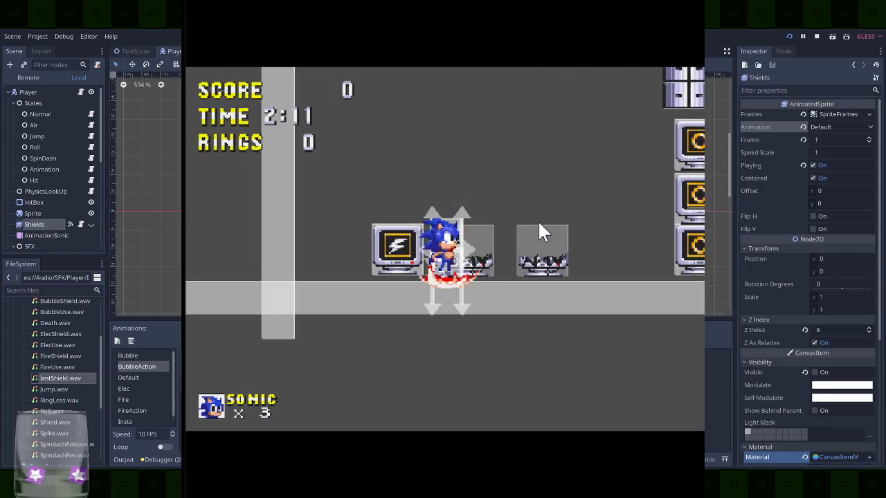
{"action": "key", "text": "Right"}
{"action": "key", "text": "space"}
{"action": "key", "text": "space"}
{"action": "key", "text": "space"}
{"action": "key", "text": "Right"}
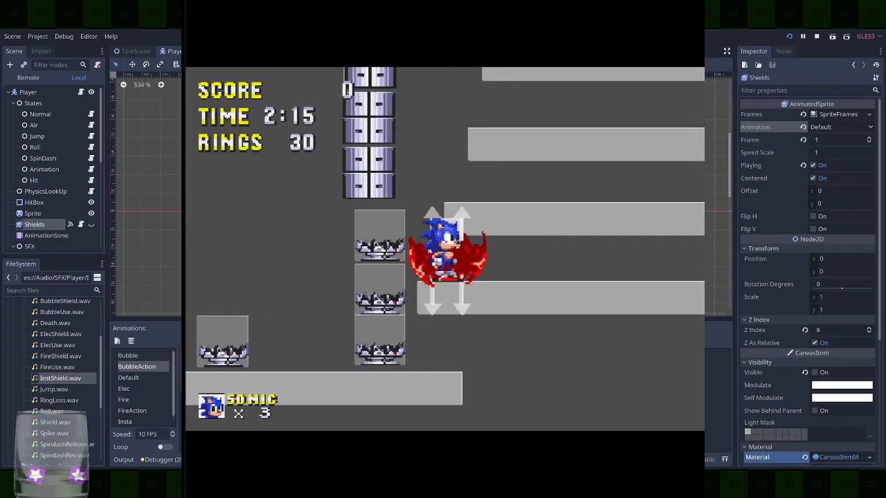
Stop the game and add shieldSprite.flip_h = false; below the "Fire" play call in connect_to_floor of Player.gd
{"action": "key", "text": "F8"}
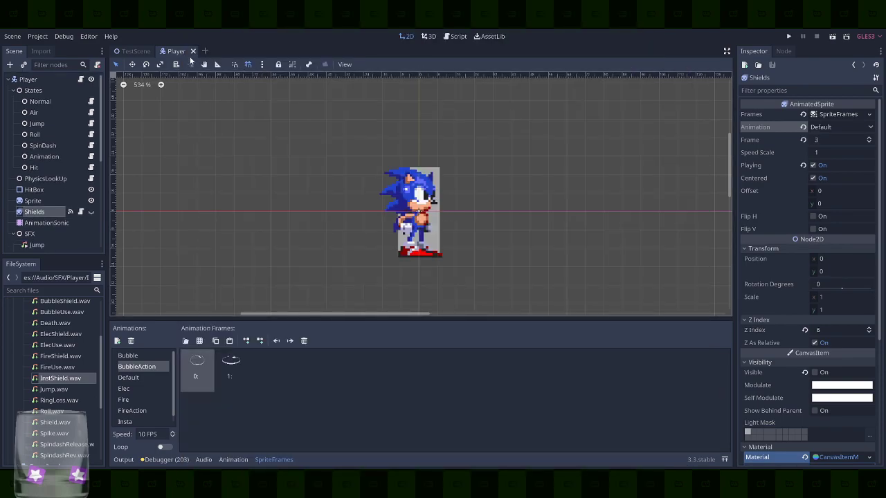
{"action": "key", "text": "F3"}
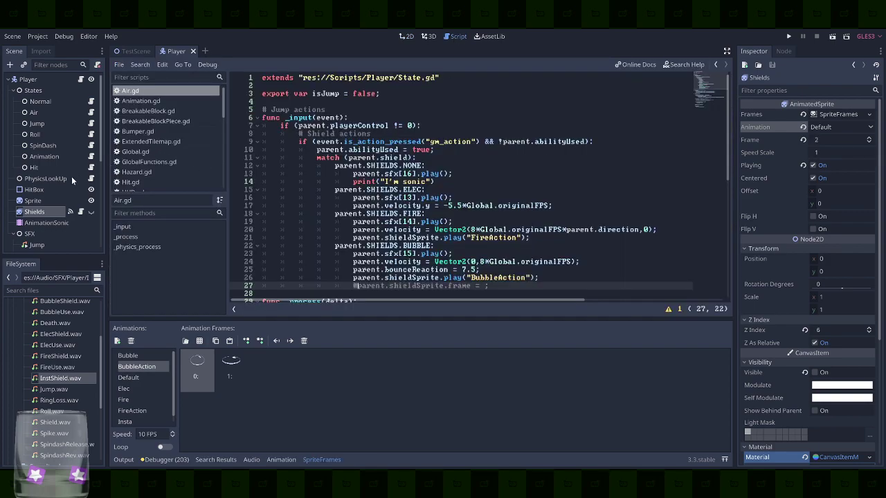
{"action": "left_click", "coordinate": [80, 80]}
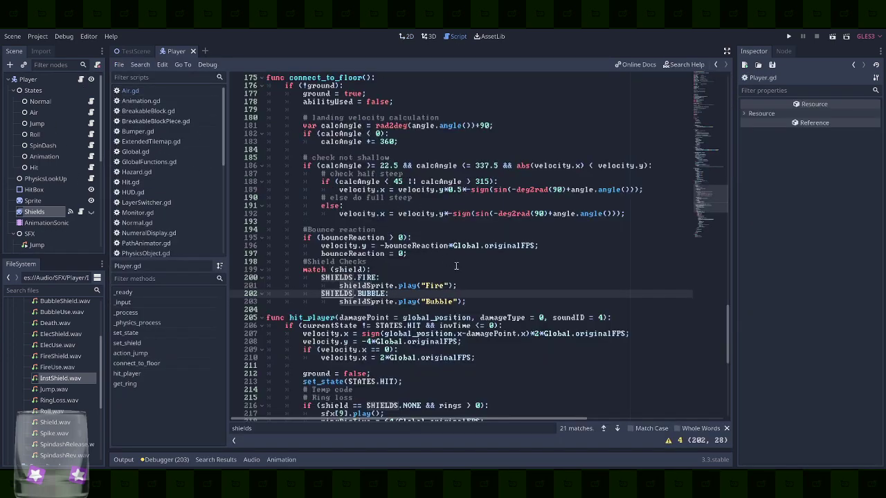
{"action": "scroll", "coordinate": [453, 266], "scroll_direction": "down", "scroll_amount": 3}
{"action": "scroll", "coordinate": [464, 261], "scroll_direction": "up", "scroll_amount": 2}
{"action": "left_click", "coordinate": [469, 257]}
{"action": "key", "text": "Down"}
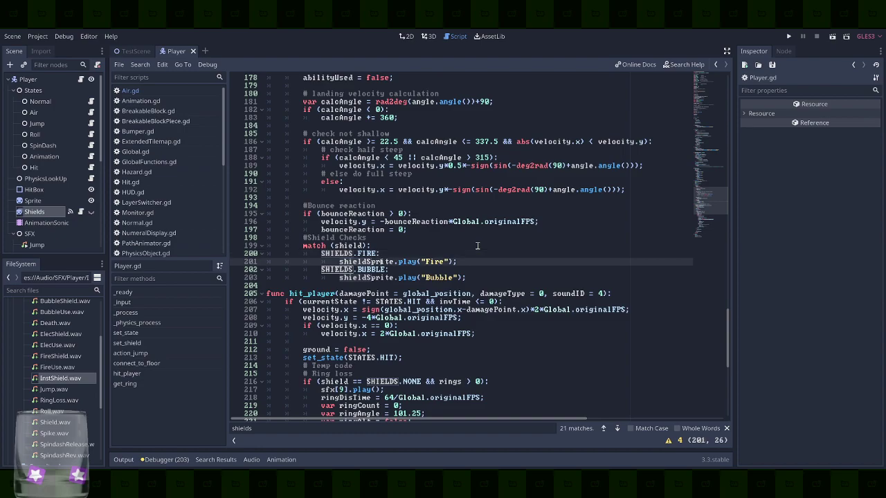
{"action": "key", "text": "End"}
{"action": "key", "text": "Return"}
{"action": "type", "text": "shieldSprite."}
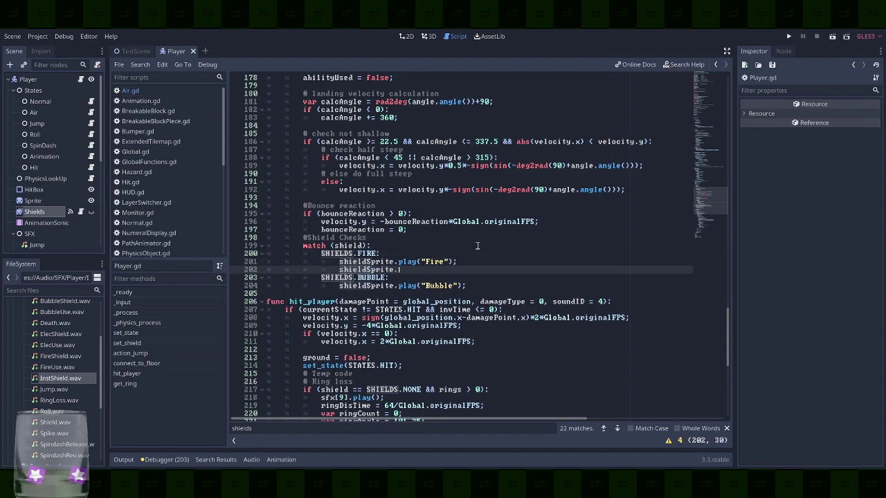
{"action": "type", "text": "flip_h = false;"}
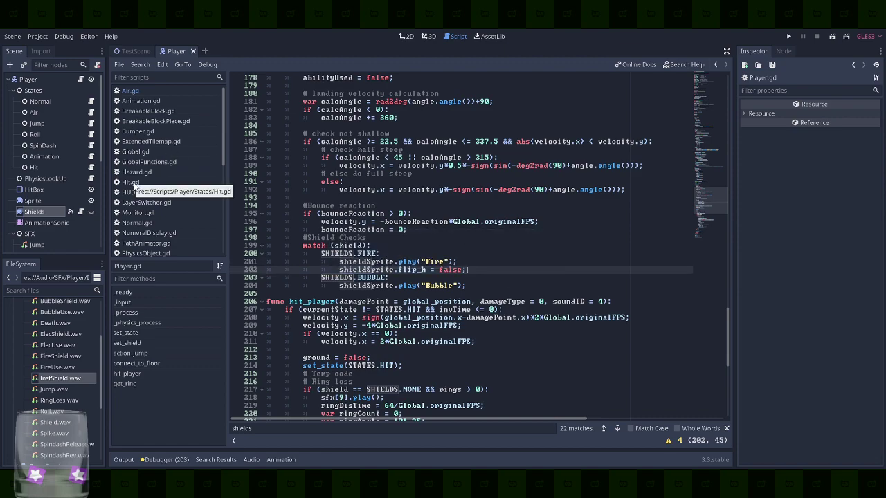
Copy the new flip_h line from Player.gd into Air.gd, directly below the FireAction play call
{"action": "left_click_drag", "start_coordinate": [489, 269], "coordinate": [488, 264]}
{"action": "key", "text": "ctrl+c"}
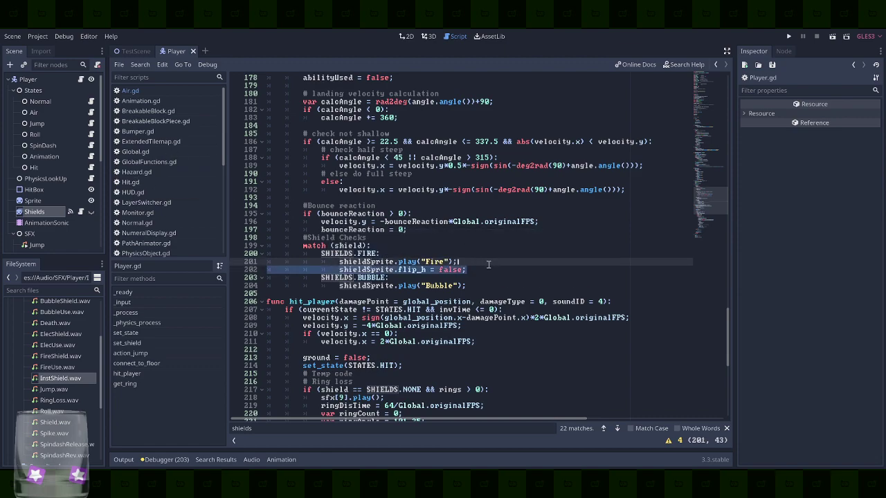
{"action": "left_click", "coordinate": [91, 126]}
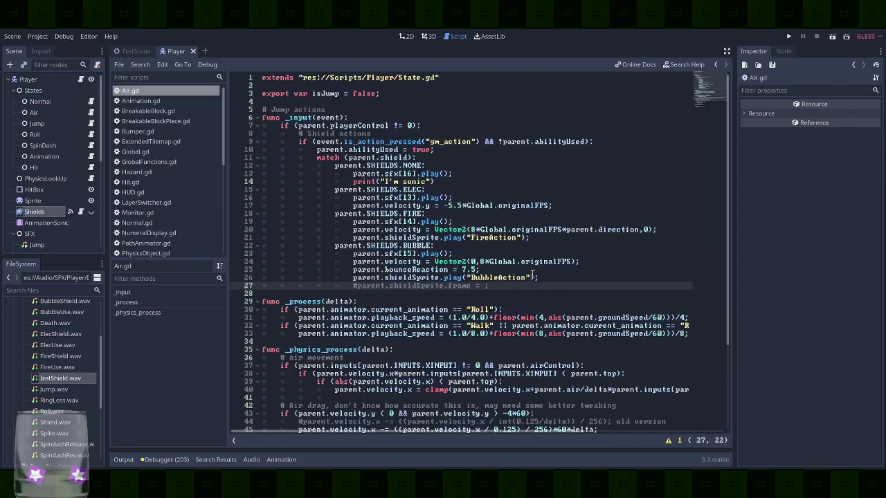
{"action": "left_click", "coordinate": [553, 238]}
{"action": "key", "text": "ctrl+v"}
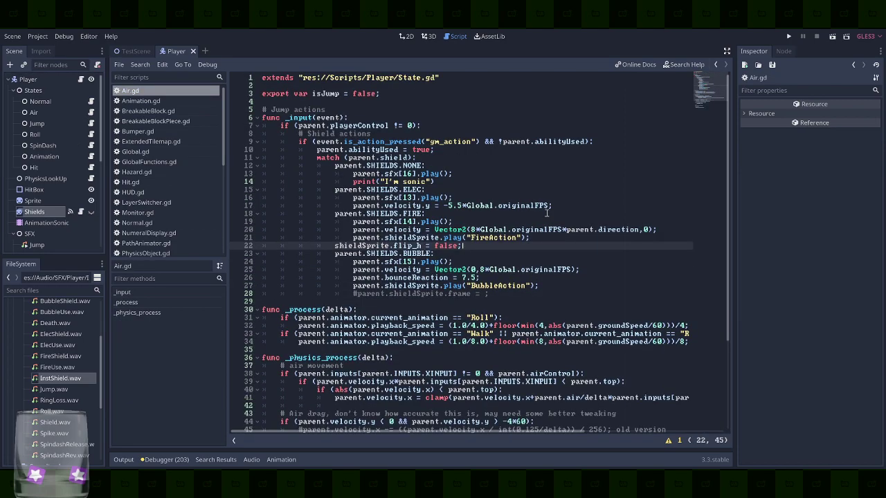
Prefix the copied line in Air.gd with parent. and set its flip_h value to (parent.direction < 0)
{"action": "key", "text": "Up"}
{"action": "key", "text": "ctrl+shift+Right"}
{"action": "key", "text": "shift+Right"}
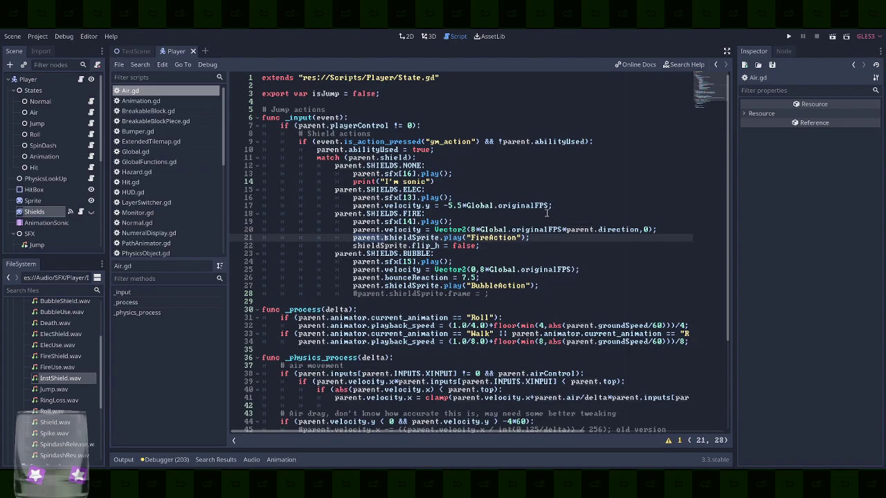
{"action": "key", "text": "Down"}
{"action": "key", "text": "Up"}
{"action": "key", "text": "Up"}
{"action": "key", "text": "End"}
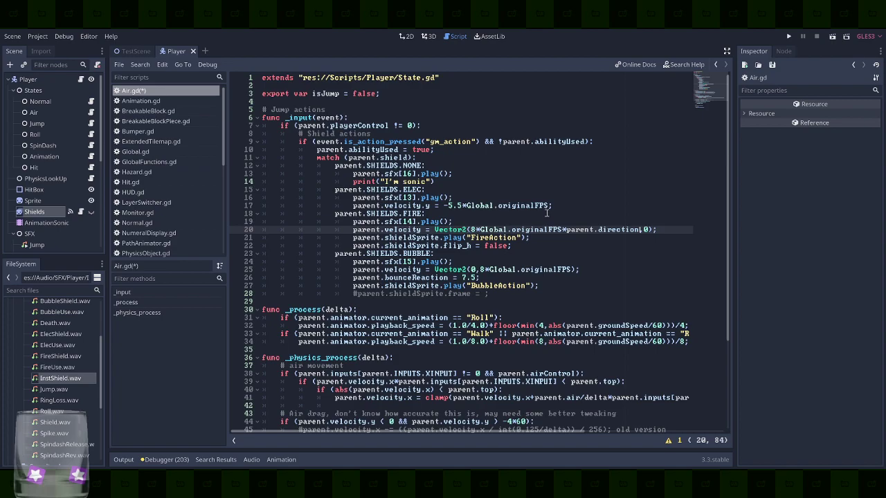
{"action": "key", "text": "Down"}
{"action": "key", "text": "Down"}
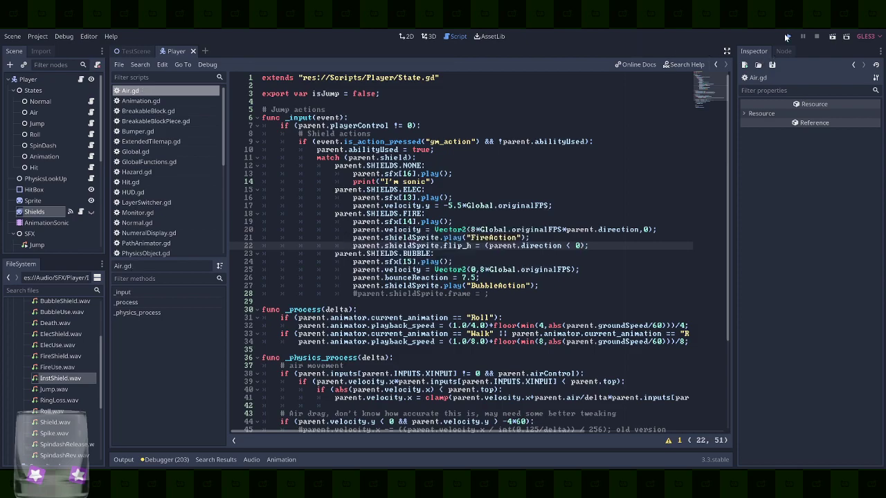
Run the game, collect the fire shield and dash through the ring monitors to test the flipped fire animation
{"action": "left_click", "coordinate": [787, 36]}
{"action": "key", "text": "Right"}
{"action": "key", "text": "space"}
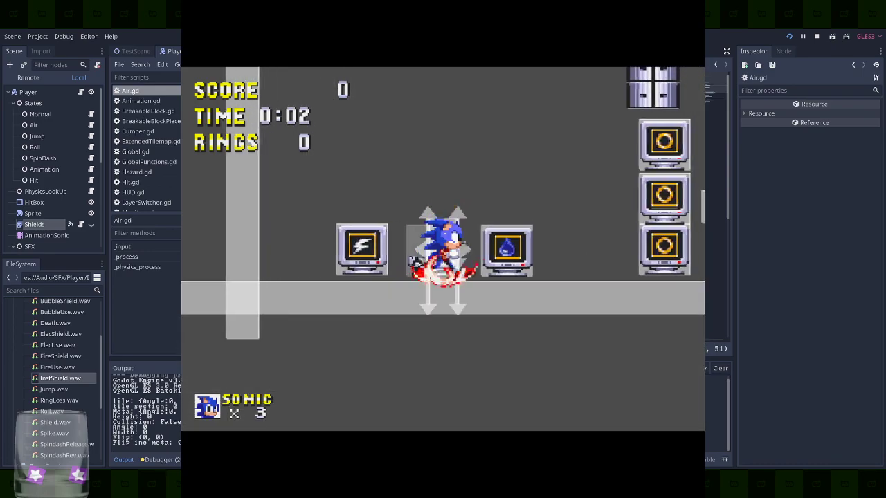
{"action": "key", "text": "space"}
{"action": "key", "text": "Left"}
{"action": "key", "text": "space"}
{"action": "key", "text": "Right"}
{"action": "key", "text": "space"}
{"action": "key", "text": "space"}
{"action": "key", "text": "Left"}
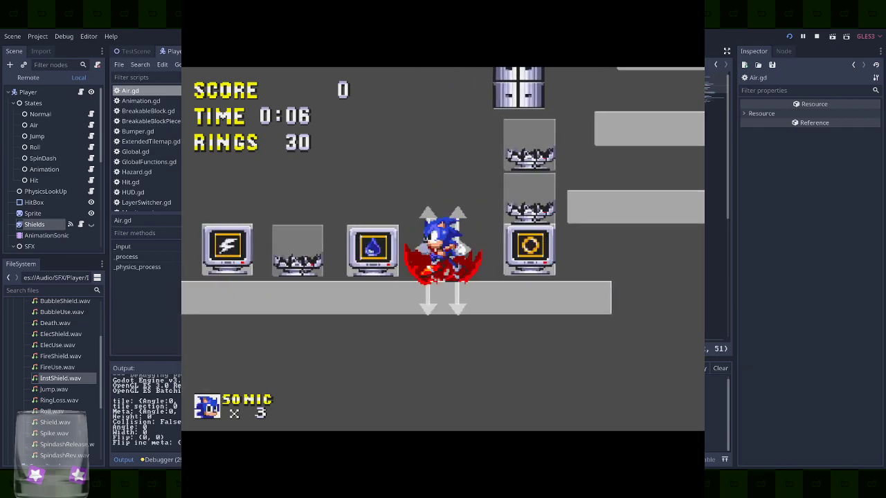
Jump and use the fire dash repeatedly in both directions to check which way the flame faces
{"action": "key", "text": "space"}
{"action": "key", "text": "space"}
{"action": "key", "text": "space"}
{"action": "key", "text": "space"}
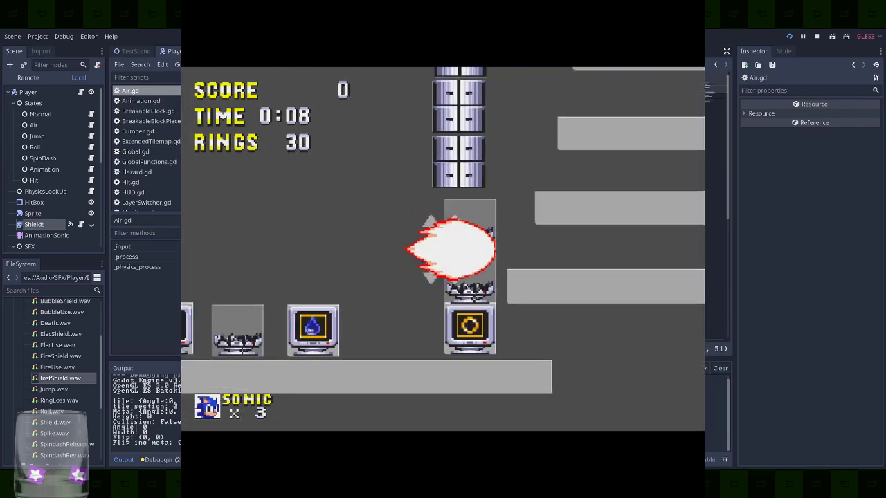
{"action": "key", "text": "space"}
{"action": "key", "text": "space"}
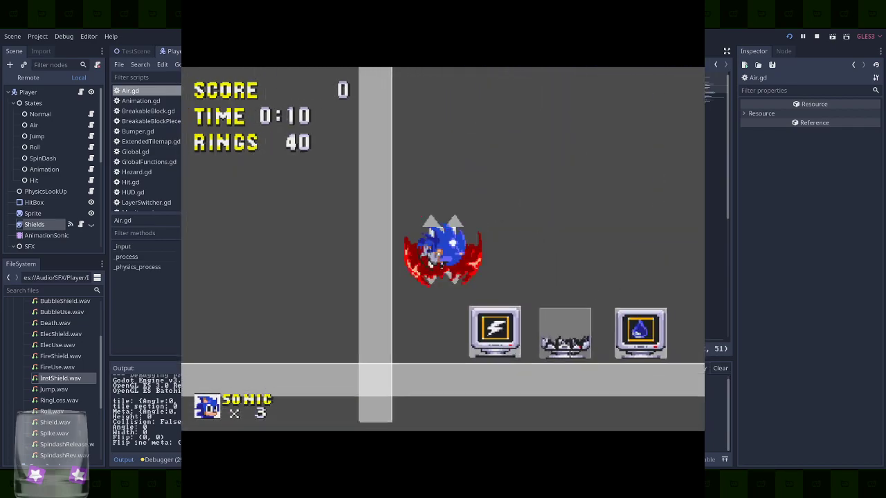
{"action": "key", "text": "space"}
{"action": "key", "text": "space"}
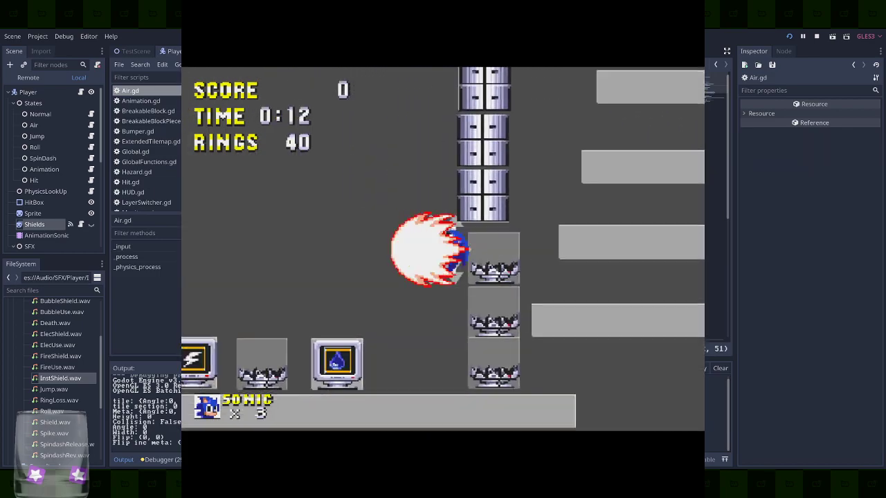
Collect the electric and bubble shields, test their jump actions, and close the game
{"action": "key", "text": "space"}
{"action": "key", "text": "space"}
{"action": "key", "text": "space"}
{"action": "key", "text": "Left"}
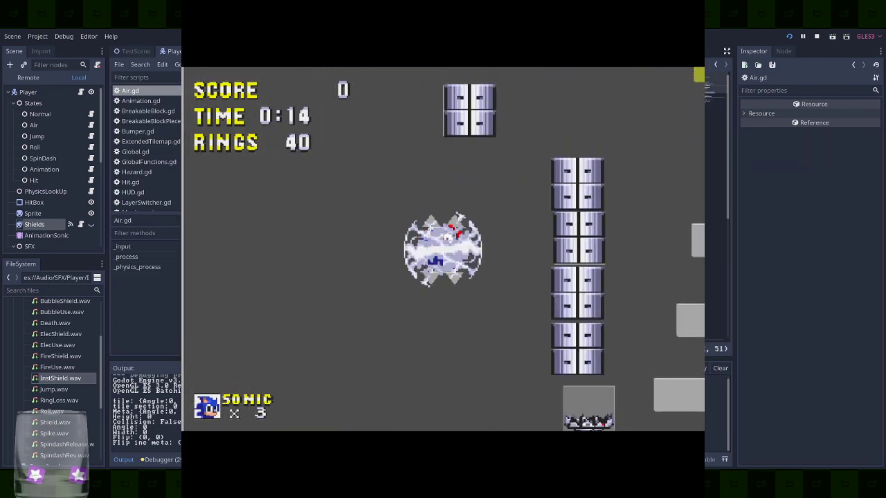
{"action": "key", "text": "Right"}
{"action": "key", "text": "Left"}
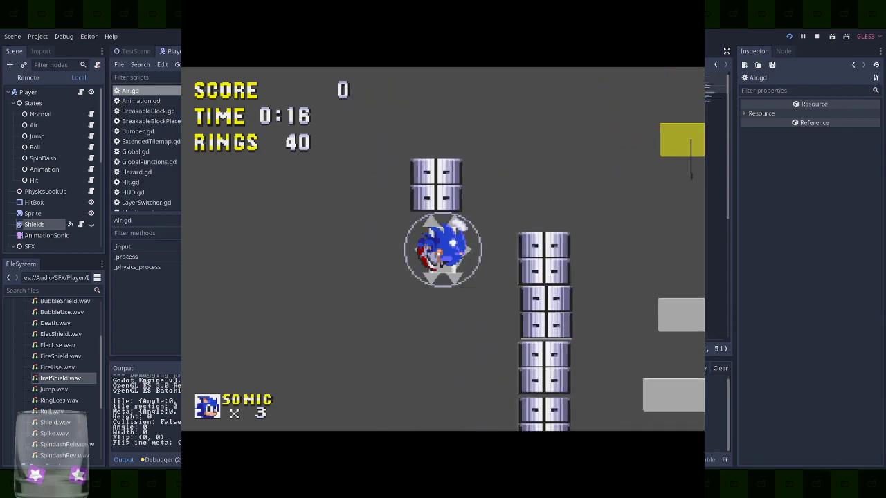
{"action": "key", "text": "space"}
{"action": "key", "text": "Right"}
{"action": "key", "text": "space"}
{"action": "key", "text": "space"}
{"action": "key", "text": "space"}
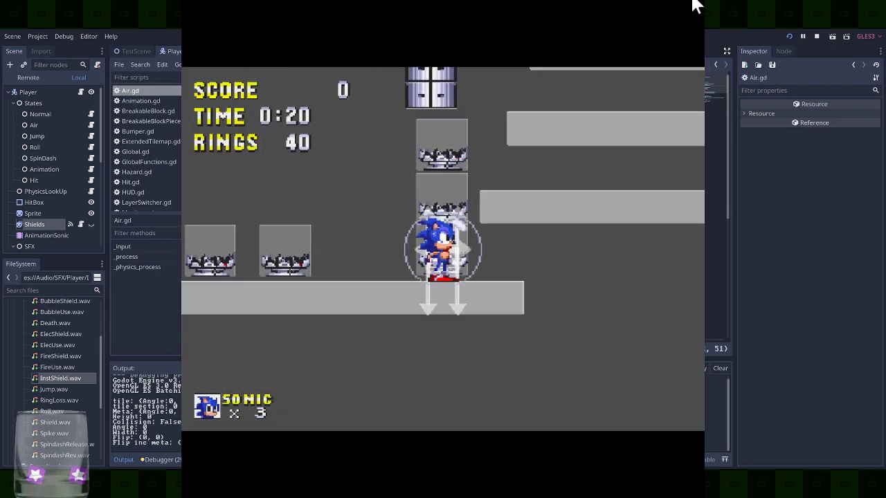
{"action": "left_click", "coordinate": [694, 3]}
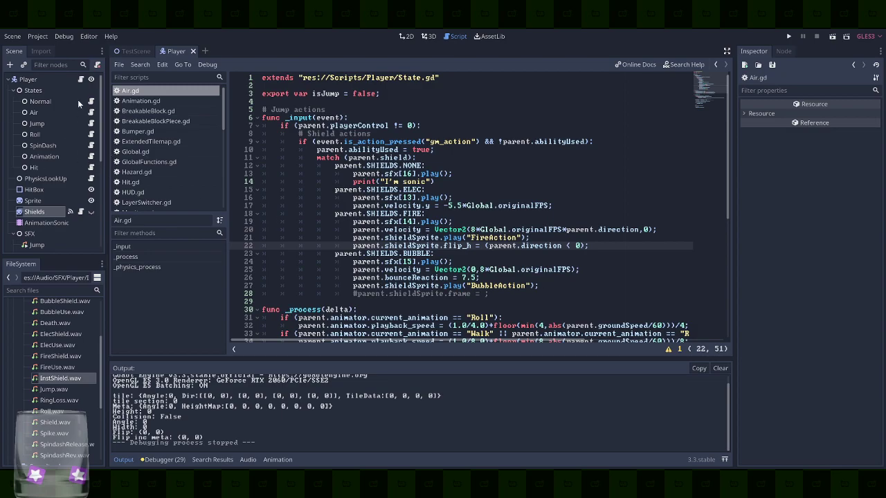
Check the bounce code in Player.gd and copy the parent.animator.play("Roll"); line from _physics_process in Normal.gd
{"action": "left_click", "coordinate": [82, 80]}
{"action": "scroll", "coordinate": [484, 275], "scroll_direction": "down", "scroll_amount": 3}
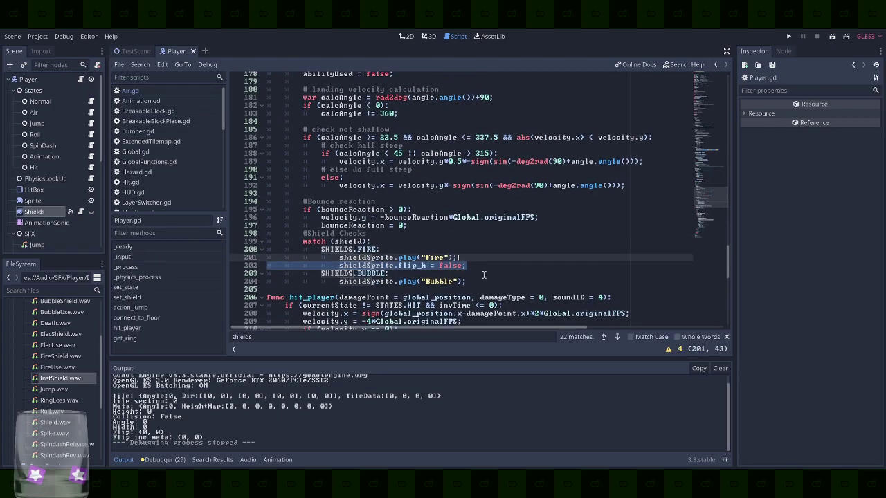
{"action": "left_click", "coordinate": [457, 229]}
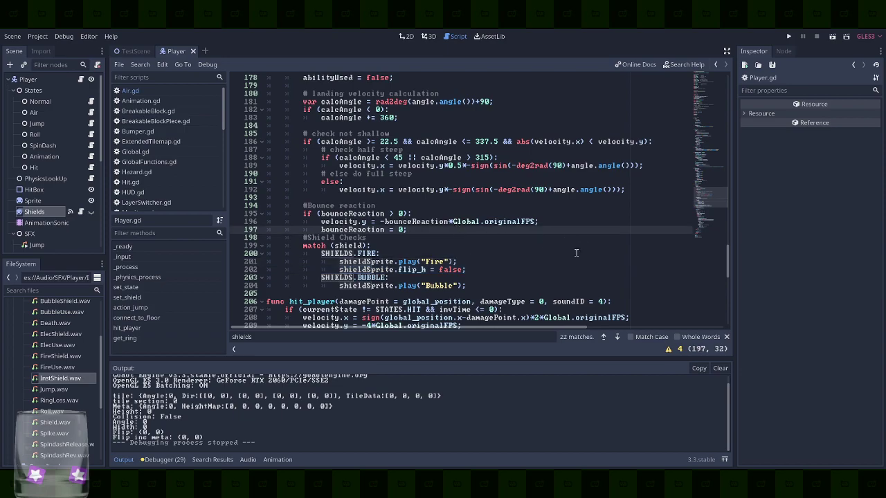
{"action": "scroll", "coordinate": [576, 252], "scroll_direction": "up", "scroll_amount": 15}
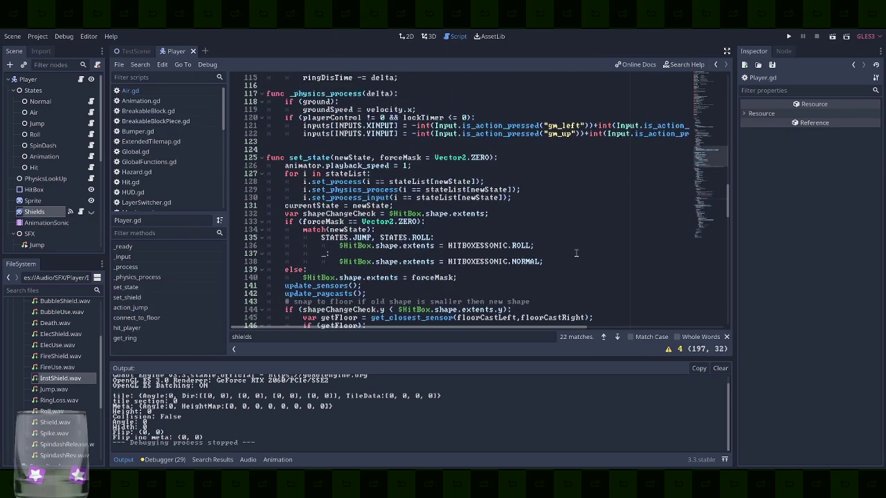
{"action": "scroll", "coordinate": [576, 253], "scroll_direction": "up", "scroll_amount": 6}
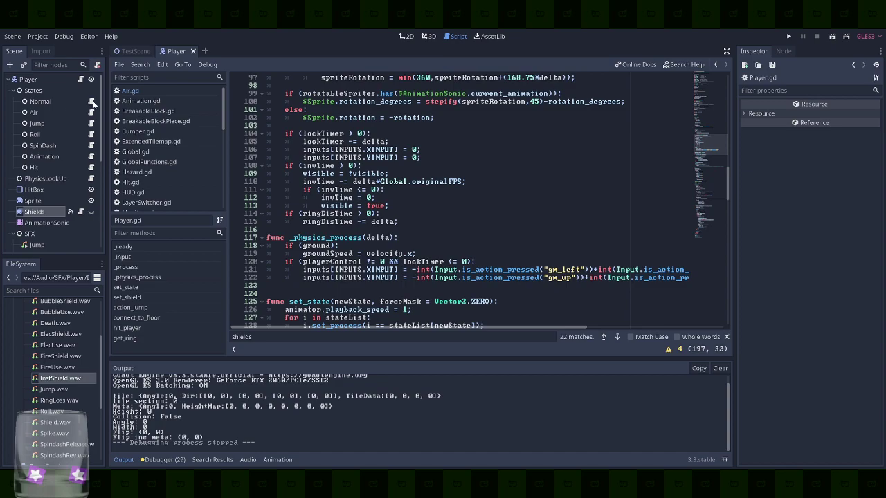
{"action": "left_click", "coordinate": [91, 102]}
{"action": "left_click", "coordinate": [498, 147]}
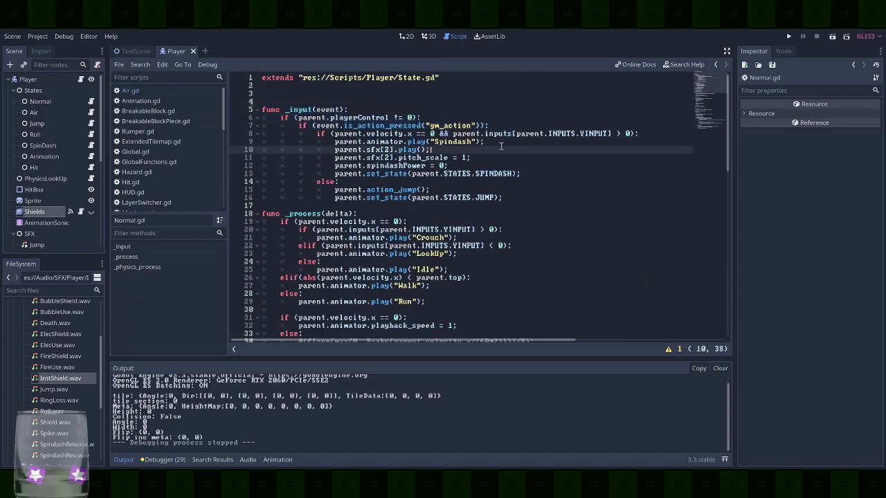
{"action": "scroll", "coordinate": [502, 146], "scroll_direction": "down", "scroll_amount": 6}
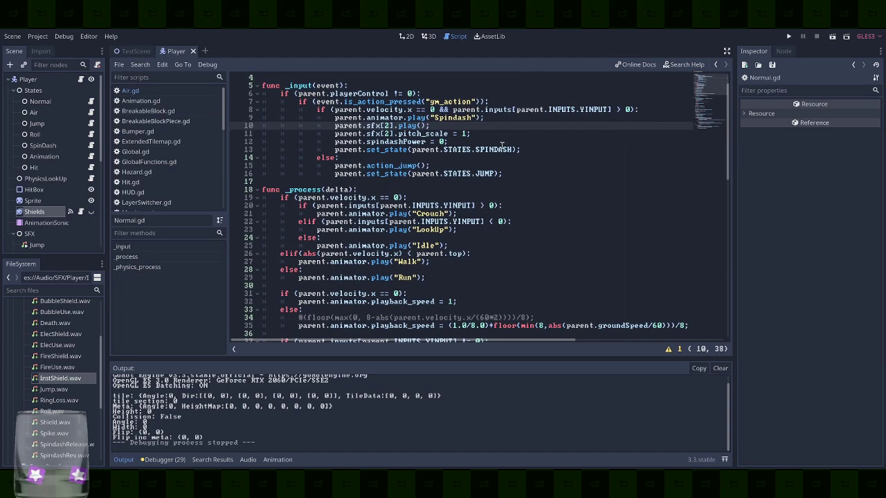
{"action": "scroll", "coordinate": [475, 220], "scroll_direction": "down", "scroll_amount": 4}
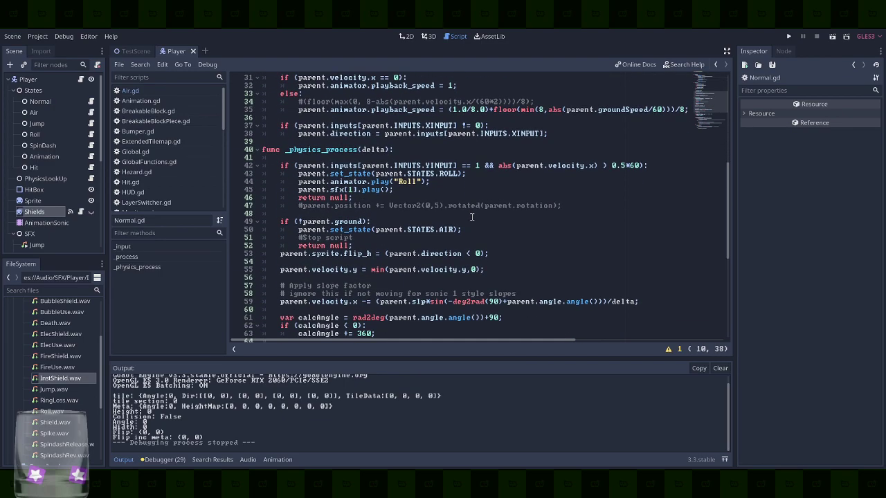
{"action": "left_click_drag", "start_coordinate": [455, 182], "coordinate": [474, 174]}
{"action": "key", "text": "ctrl+c"}
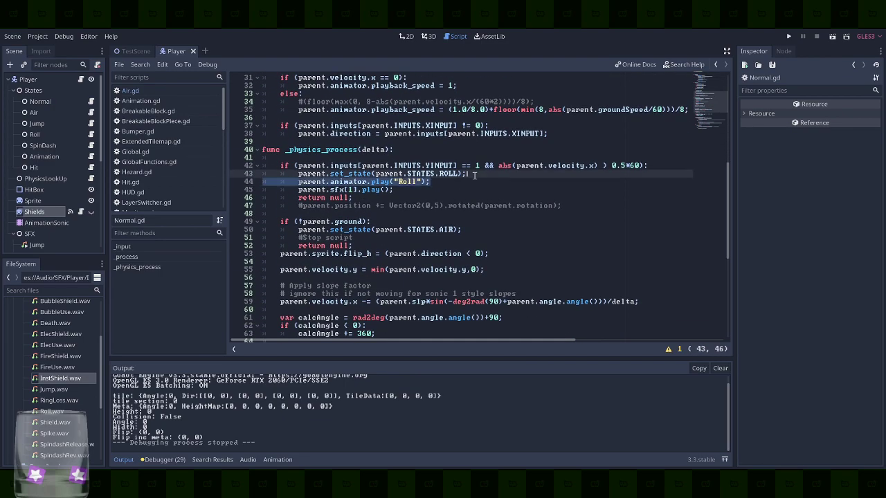
Paste parent.animator.play("Roll"); below bounceReaction = 0 in connect_to_floor of Player.gd, indent it to match, save and run the game
{"action": "left_click", "coordinate": [80, 80]}
{"action": "scroll", "coordinate": [445, 233], "scroll_direction": "down", "scroll_amount": 8}
{"action": "scroll", "coordinate": [445, 233], "scroll_direction": "down", "scroll_amount": 12}
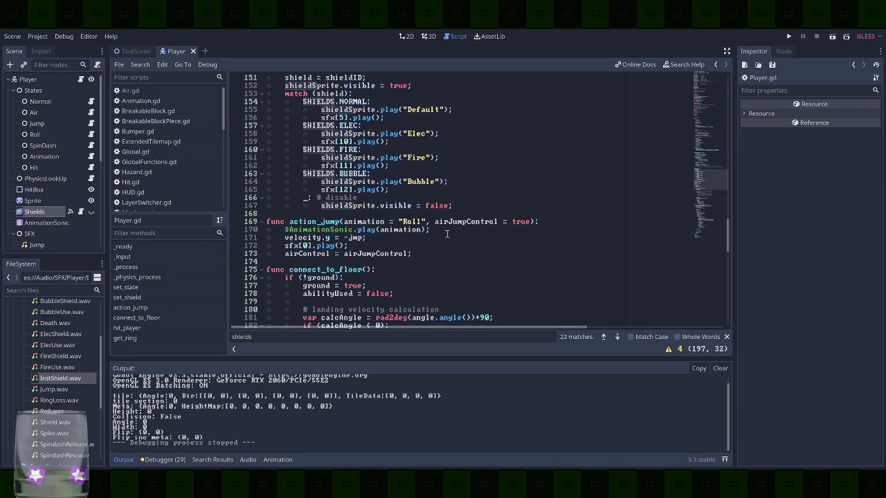
{"action": "scroll", "coordinate": [446, 233], "scroll_direction": "up", "scroll_amount": 6}
{"action": "scroll", "coordinate": [446, 234], "scroll_direction": "down", "scroll_amount": 3}
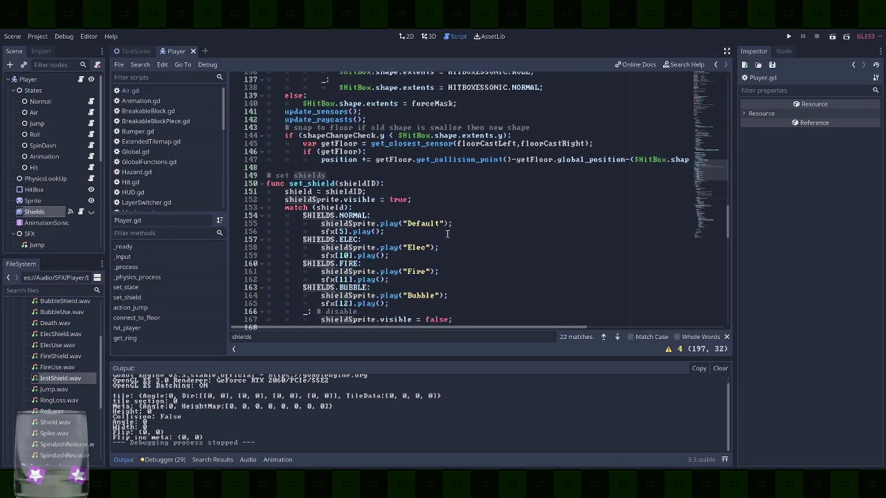
{"action": "left_click", "coordinate": [156, 318]}
{"action": "scroll", "coordinate": [473, 256], "scroll_direction": "down", "scroll_amount": 1}
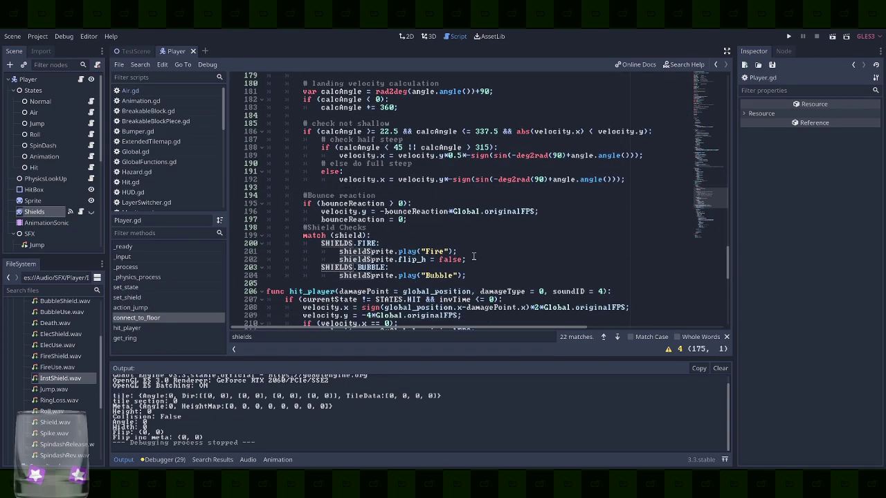
{"action": "key", "text": "ctrl+v"}
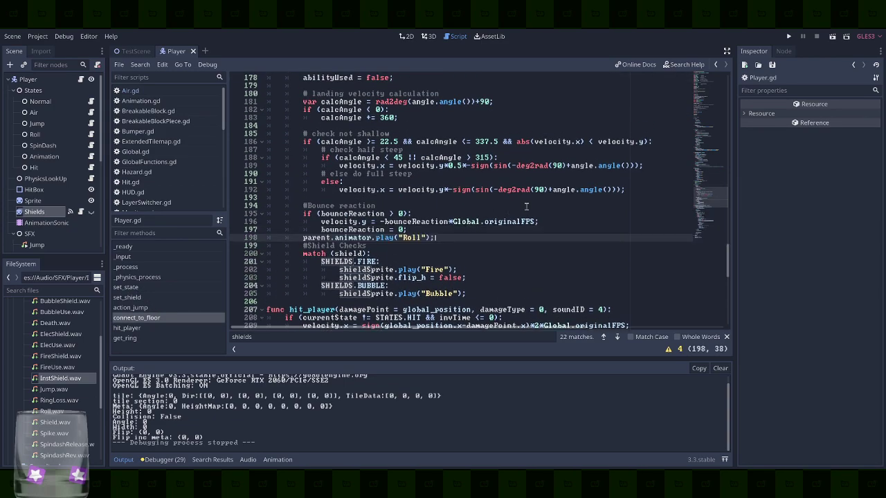
{"action": "key", "text": "ctrl+s"}
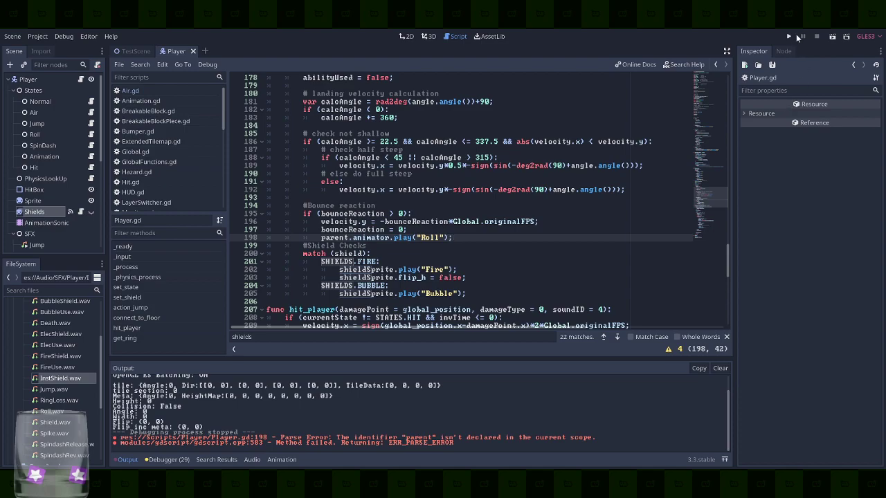
{"action": "left_click", "coordinate": [787, 36]}
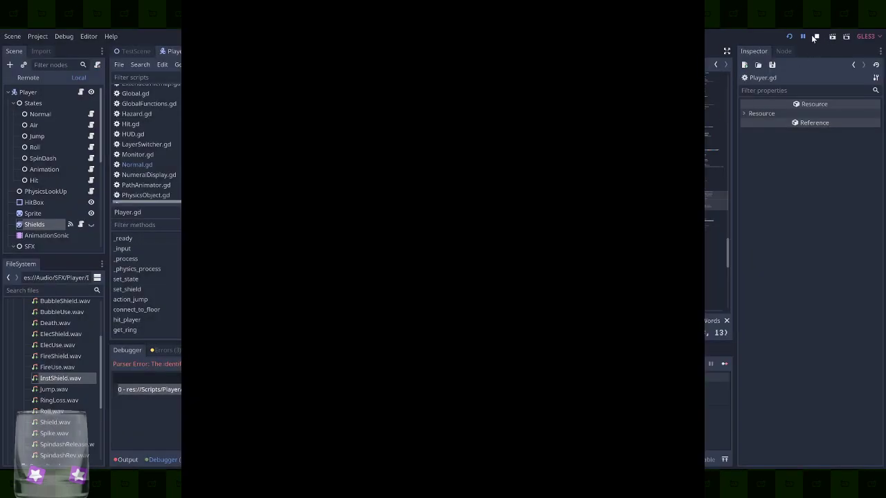
Rerun the game and break the bubble monitor to collect the bubble shield
{"action": "left_click", "coordinate": [814, 36]}
{"action": "left_click", "coordinate": [790, 36]}
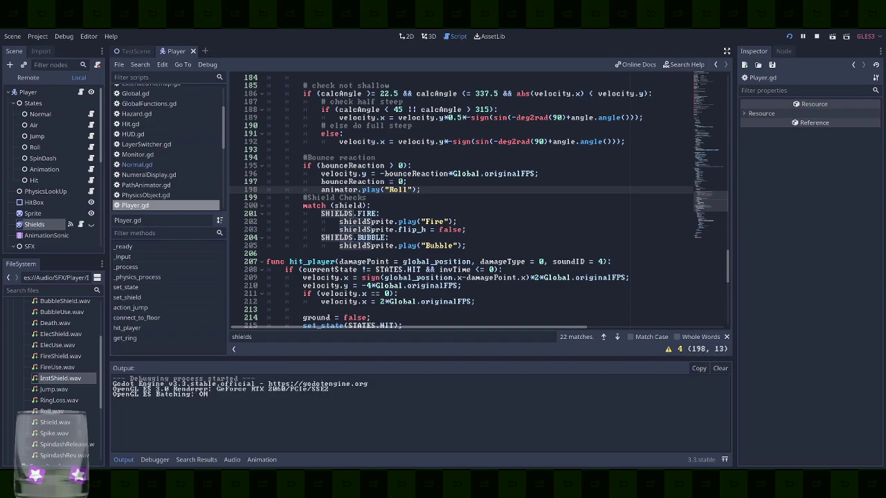
{"action": "key", "text": "space"}
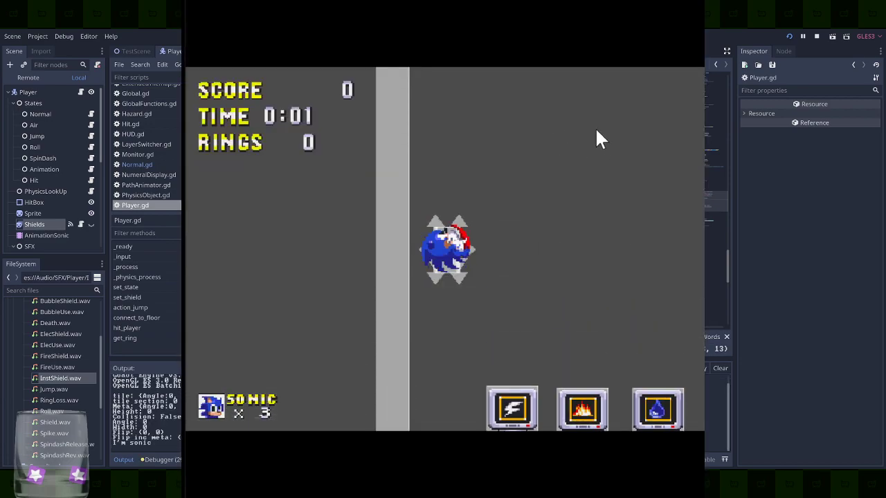
{"action": "key", "text": "Right"}
{"action": "key", "text": "space"}
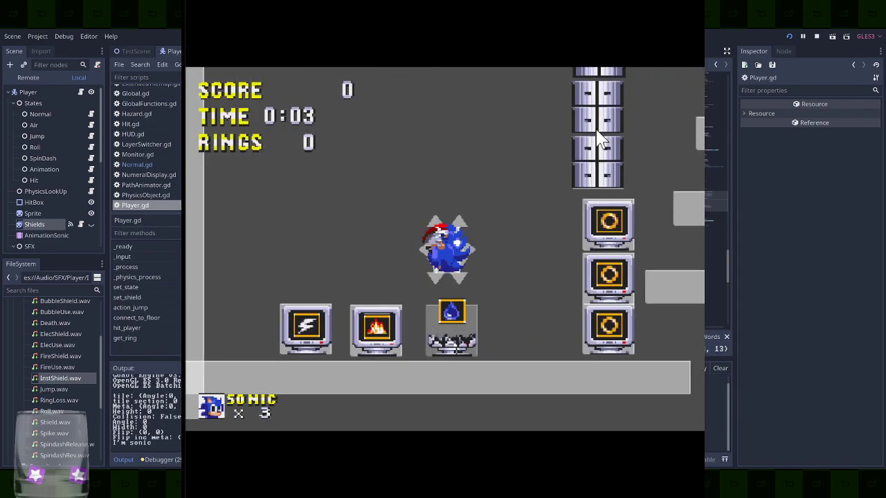
{"action": "key", "text": "space"}
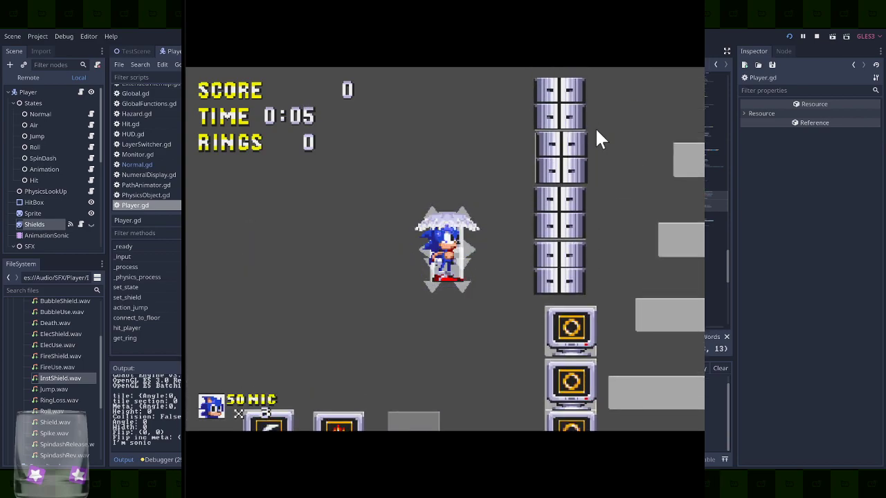
Jump and use the bubble bounce repeatedly near the shield and ring monitors to check the roll animation after landing
{"action": "key", "text": "space"}
{"action": "key", "text": "space"}
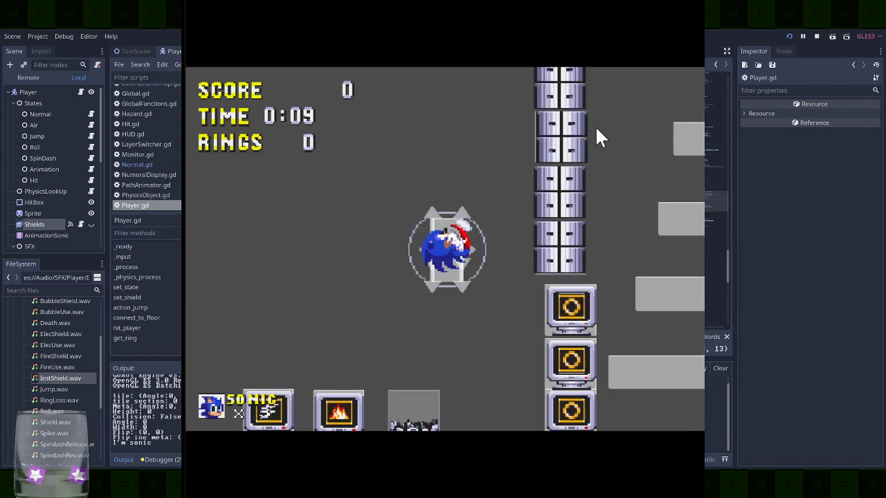
{"action": "key", "text": "space"}
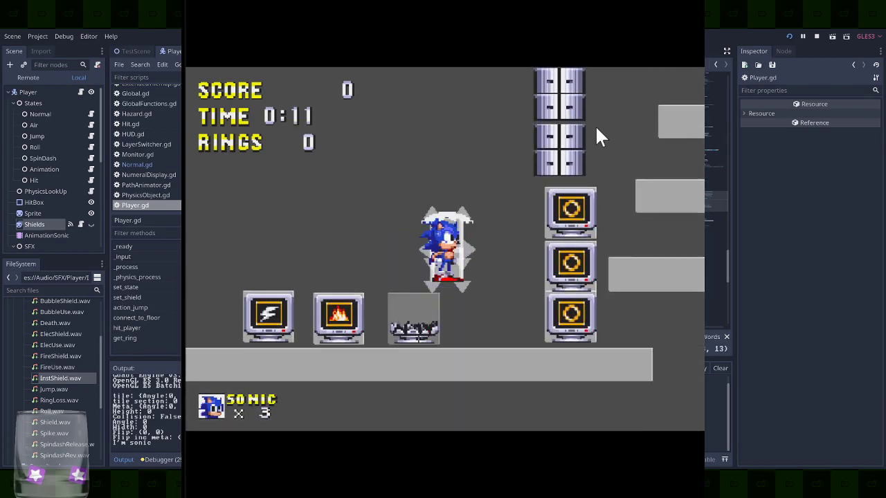
{"action": "key", "text": "space"}
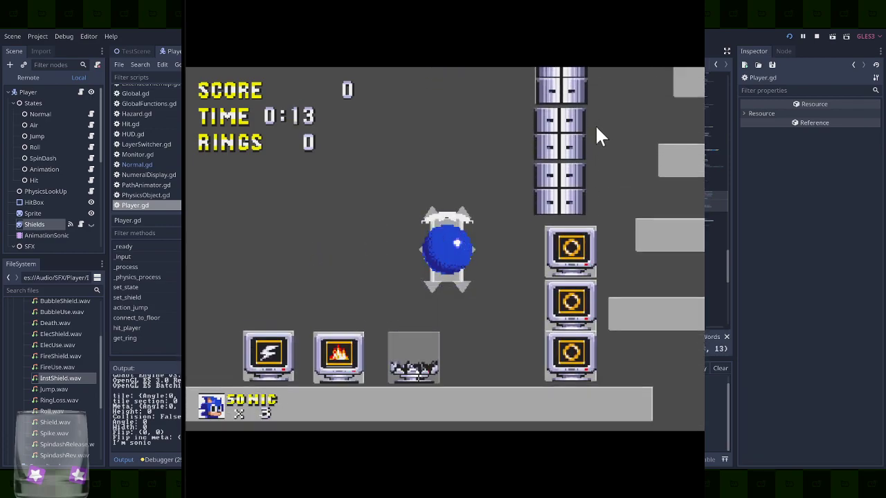
{"action": "key", "text": "space"}
{"action": "key", "text": "space"}
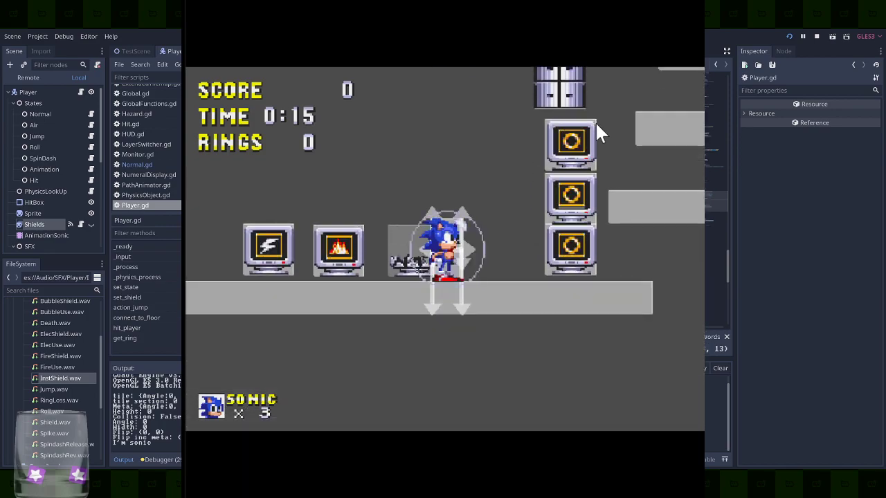
{"action": "key", "text": "space"}
{"action": "key", "text": "Right"}
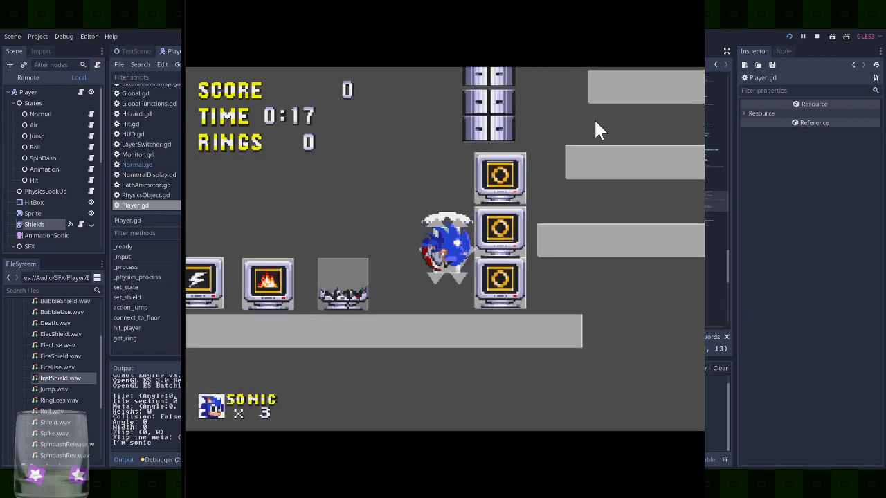
{"action": "key", "text": "space"}
{"action": "key", "text": "space"}
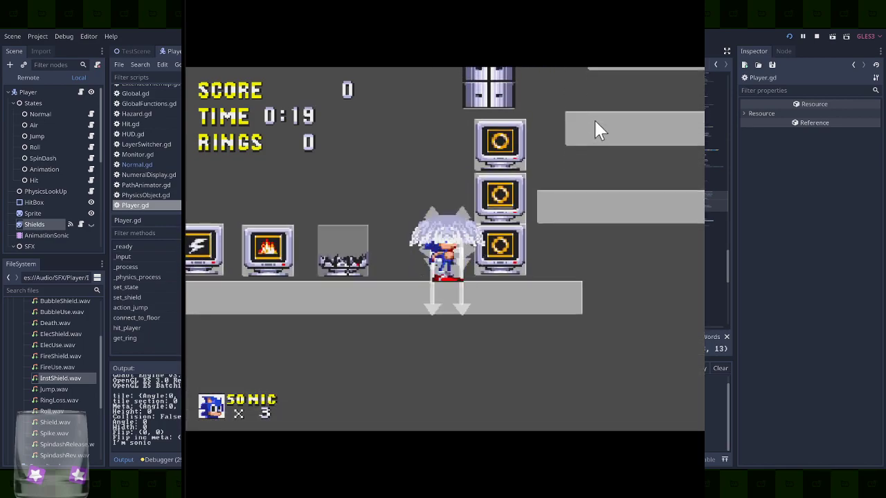
{"action": "key", "text": "space"}
{"action": "key", "text": "space"}
{"action": "key", "text": "space"}
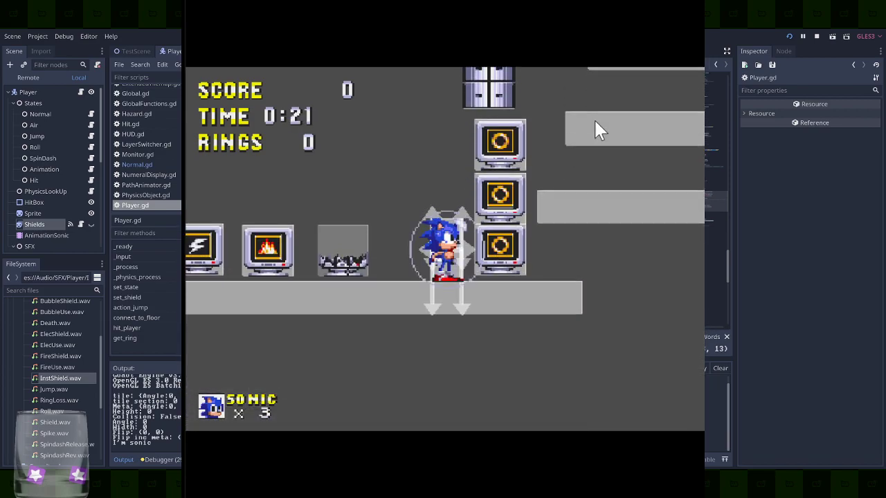
{"action": "key", "text": "space"}
{"action": "key", "text": "space"}
{"action": "key", "text": "space"}
{"action": "key", "text": "space"}
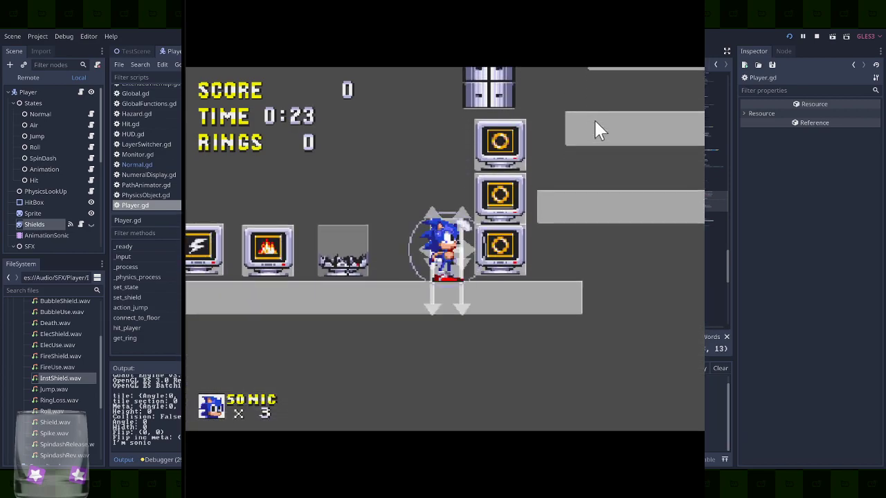
{"action": "key", "text": "space"}
{"action": "key", "text": "space"}
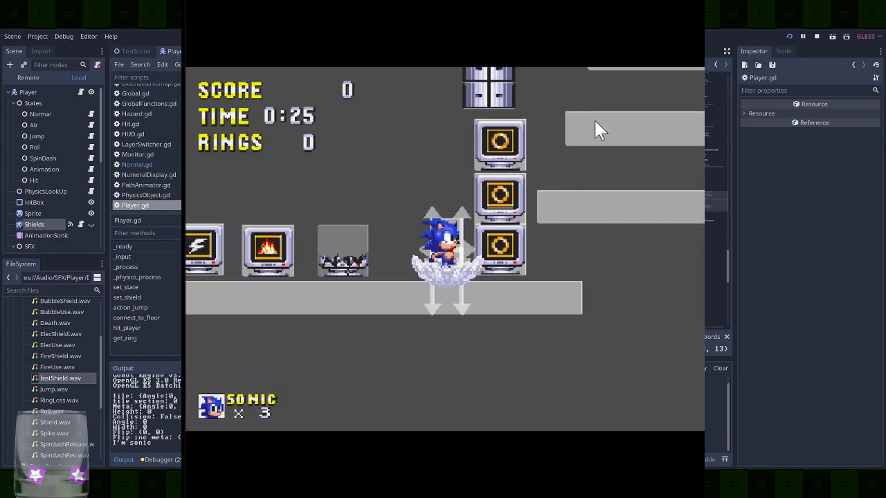
{"action": "key", "text": "space"}
{"action": "key", "text": "space"}
{"action": "key", "text": "space"}
{"action": "key", "text": "space"}
{"action": "key", "text": "space"}
{"action": "key", "text": "space"}
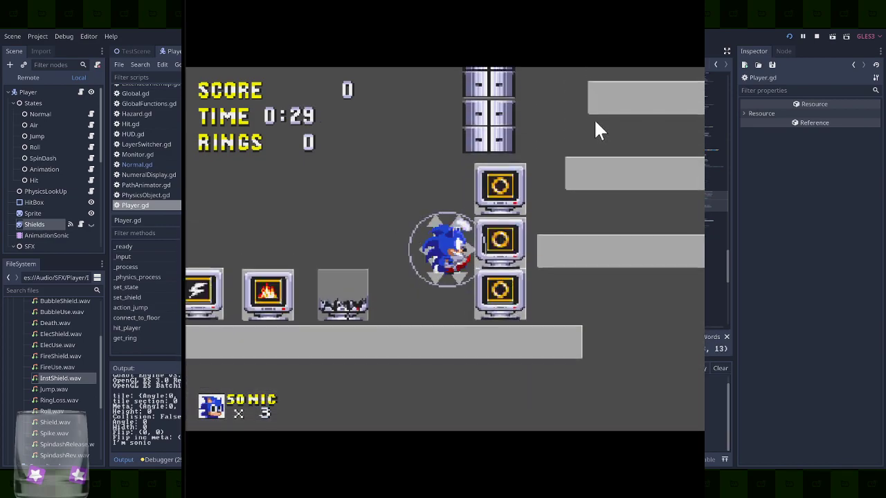
{"action": "key", "text": "space"}
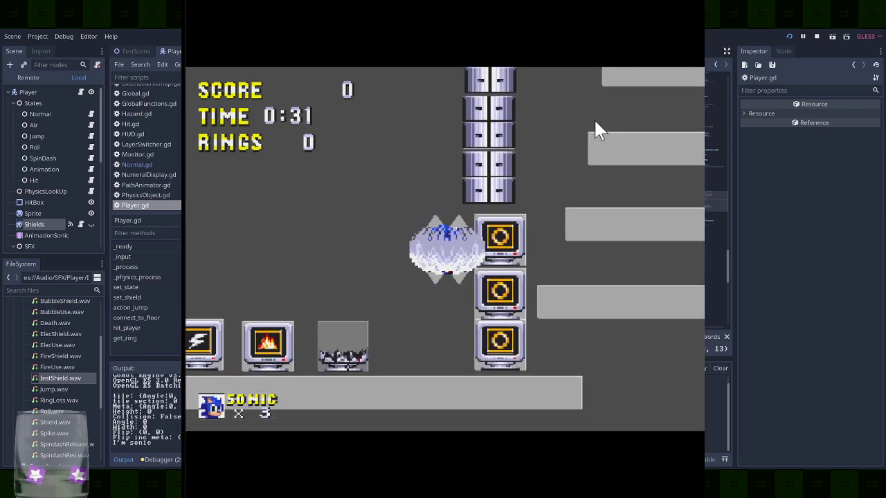
Break the ring monitors, climb past them and bounce through the breakable blocks up to the row of item monitors
{"action": "key", "text": "space"}
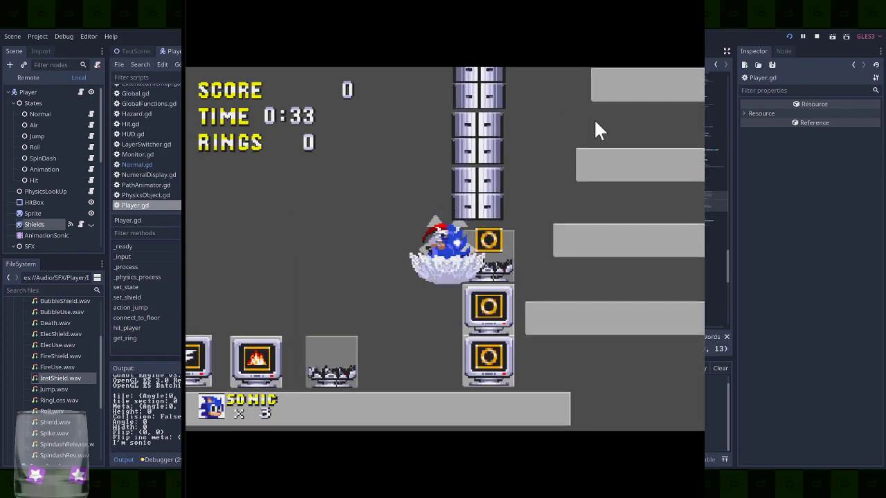
{"action": "key", "text": "space"}
{"action": "key", "text": "Right"}
{"action": "key", "text": "space"}
{"action": "key", "text": "Left"}
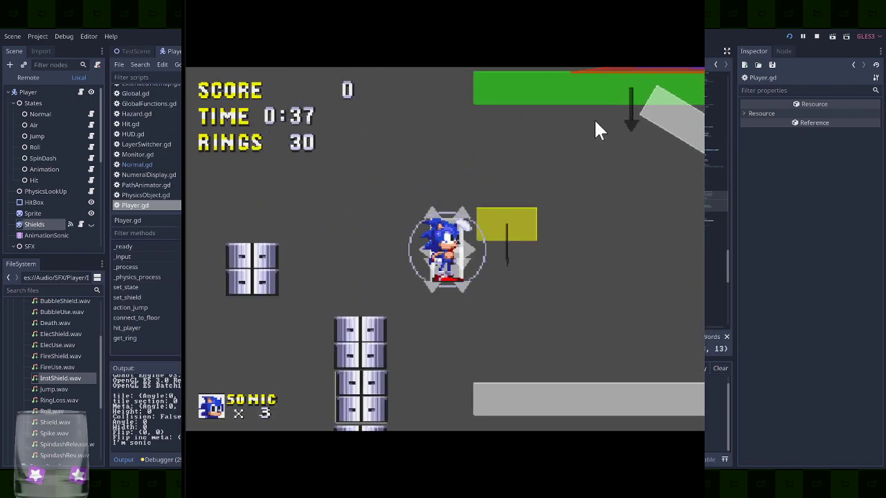
{"action": "key", "text": "space"}
{"action": "key", "text": "space"}
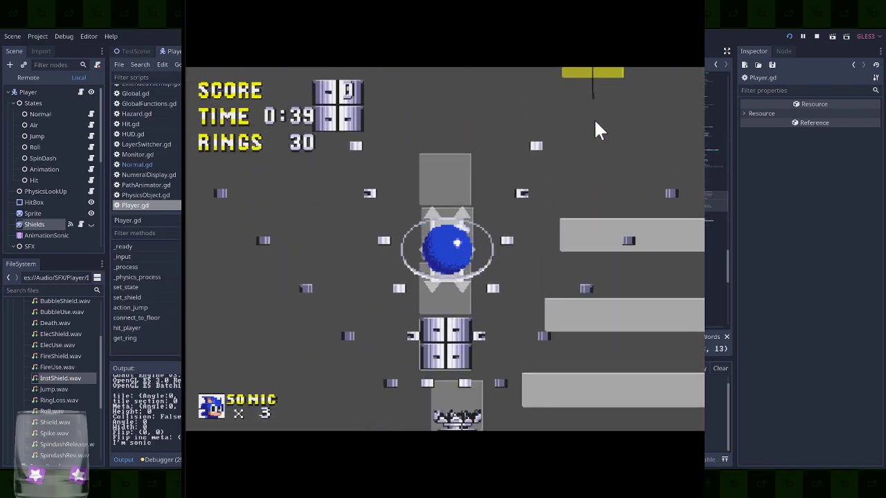
{"action": "key", "text": "Right"}
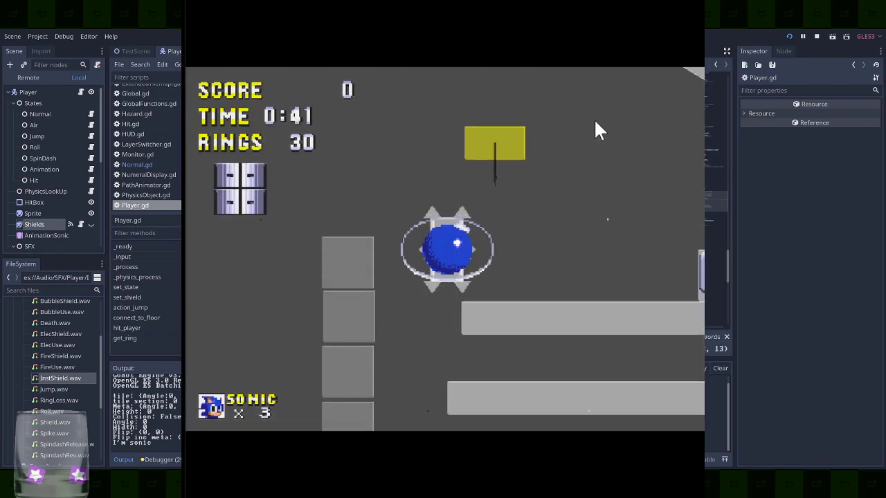
{"action": "key", "text": "Right"}
{"action": "key", "text": "Left"}
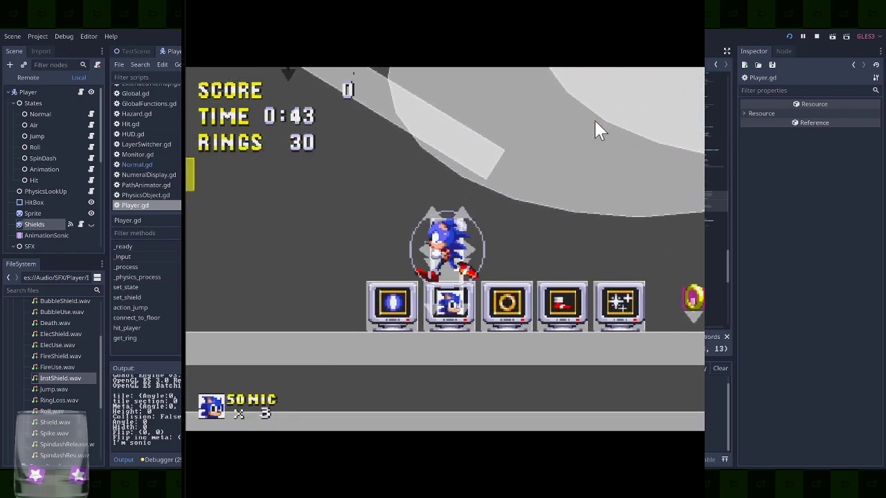
Test jumping, bouncing and rolling with the bubble shield along the slopes and near the saw hazard
{"action": "key", "text": "space"}
{"action": "key", "text": "space"}
{"action": "key", "text": "space"}
{"action": "key", "text": "Right"}
{"action": "key", "text": "Down"}
{"action": "key", "text": "space"}
{"action": "key", "text": "space"}
{"action": "key", "text": "Right"}
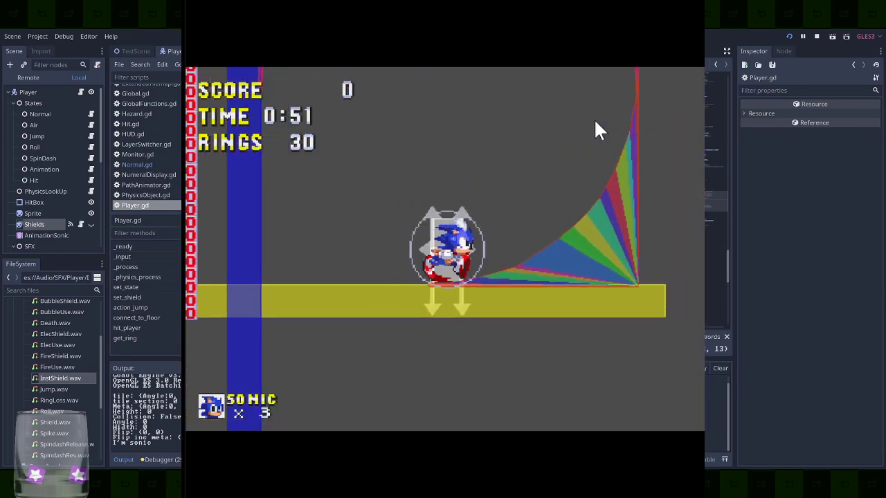
{"action": "key", "text": "Left"}
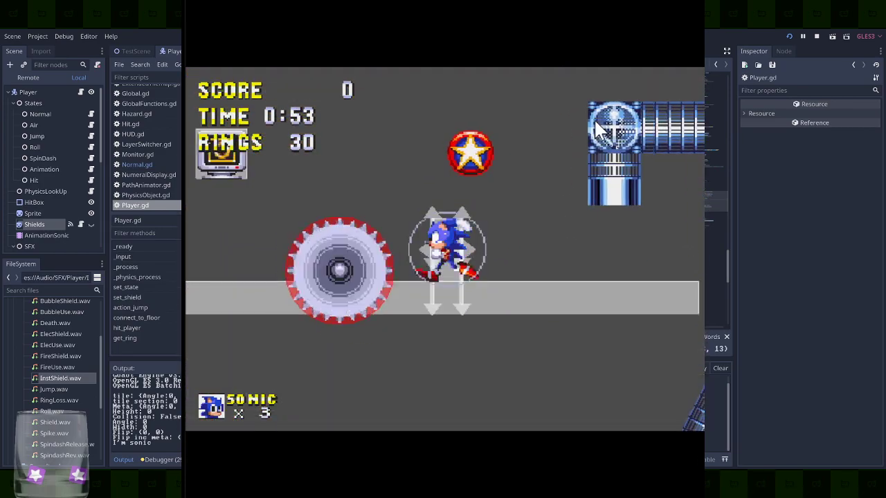
{"action": "key", "text": "Left"}
{"action": "key", "text": "space"}
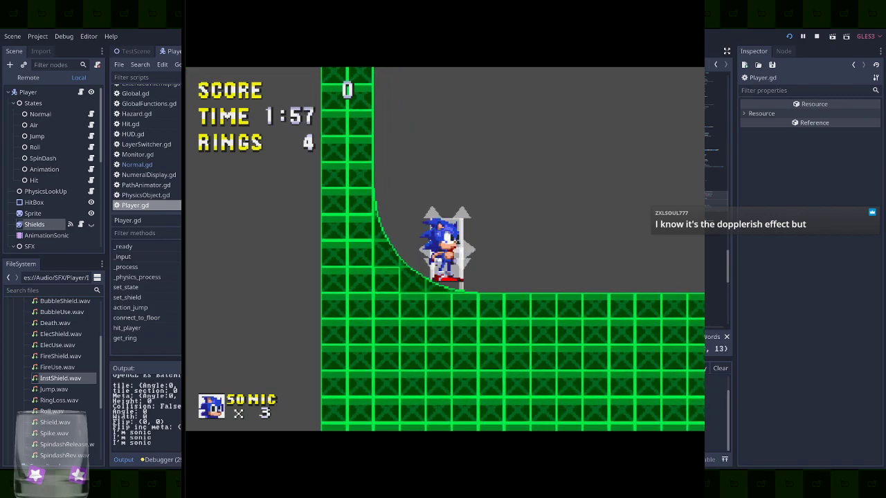
Close the game and delete the animator.play("Roll"); line below bounceReaction = 0 in connect_to_floor of Player.gd
{"action": "left_click", "coordinate": [816, 37]}
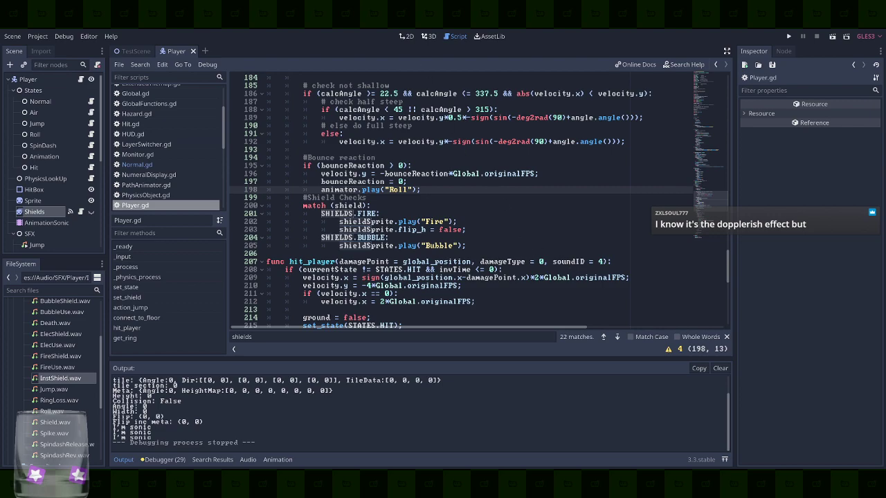
{"action": "key", "text": "shift+Up"}
{"action": "key", "text": "BackSpace"}
{"action": "left_click", "coordinate": [506, 236]}
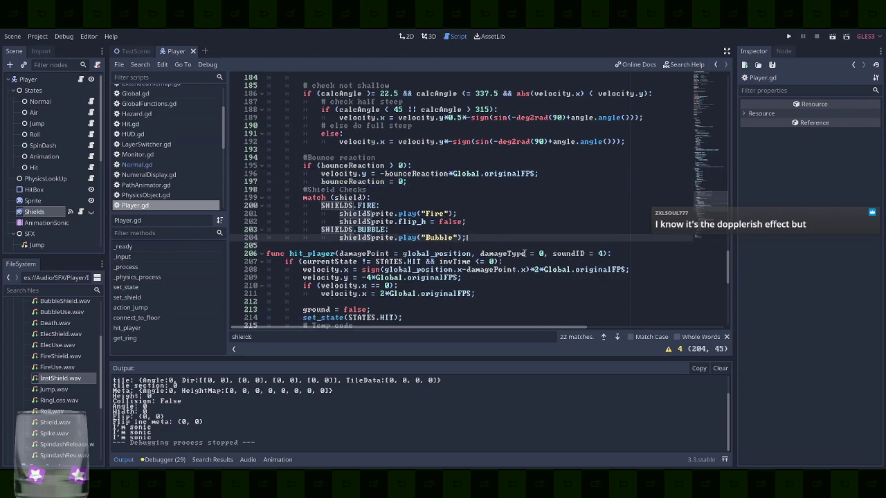
{"action": "left_click", "coordinate": [503, 212]}
{"action": "left_click", "coordinate": [499, 223]}
{"action": "left_click", "coordinate": [494, 215]}
{"action": "left_click", "coordinate": [504, 229]}
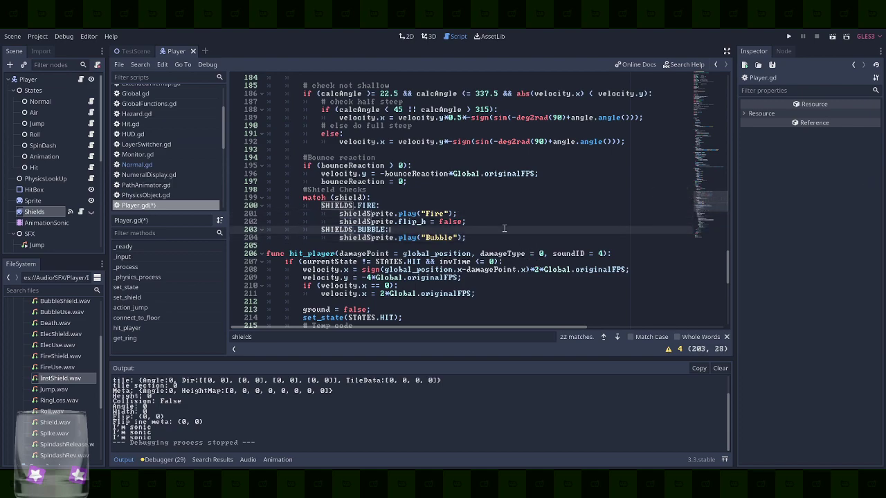
Switch to the 2D workspace and create a new empty scene
{"action": "left_click", "coordinate": [414, 37]}
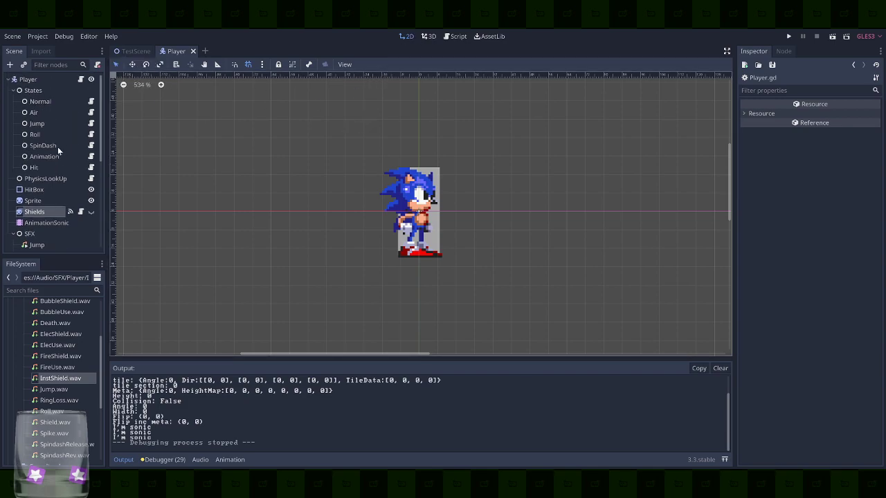
{"action": "left_click", "coordinate": [13, 37]}
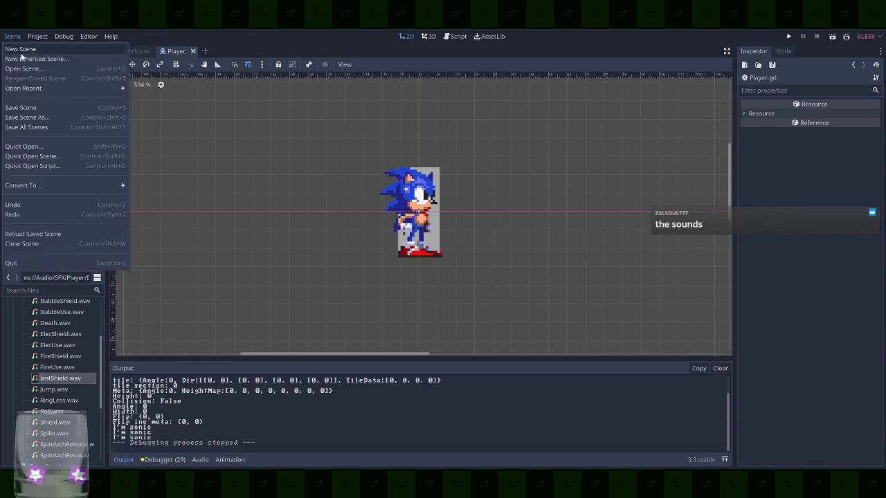
{"action": "left_click", "coordinate": [21, 49]}
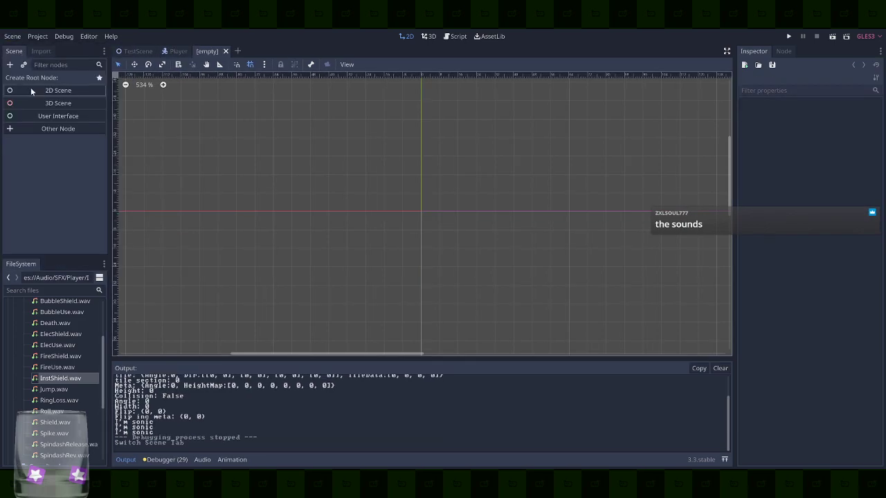
{"action": "left_click", "coordinate": [10, 64]}
{"action": "left_click", "coordinate": [520, 393]}
Preview the shield textures in Graphics/Items, from shield_bubble.png through shield_lightning_spark.png
{"action": "scroll", "coordinate": [48, 371], "scroll_direction": "up", "scroll_amount": 3}
{"action": "scroll", "coordinate": [66, 393], "scroll_direction": "down", "scroll_amount": 5}
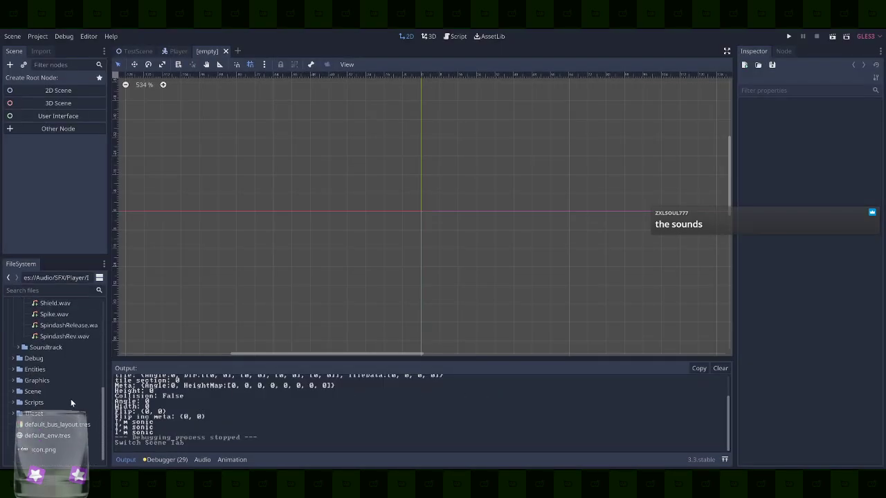
{"action": "left_click", "coordinate": [38, 379]}
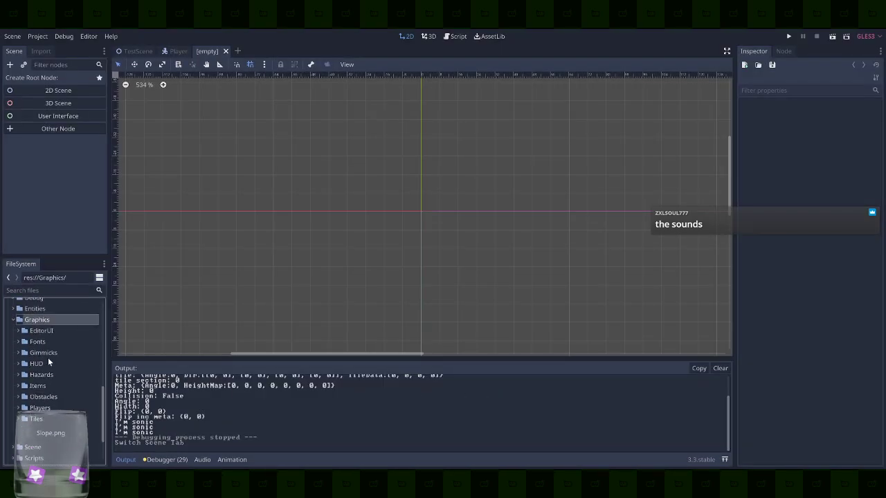
{"action": "left_click", "coordinate": [41, 386]}
{"action": "double_click", "coordinate": [65, 386]}
{"action": "scroll", "coordinate": [64, 386], "scroll_direction": "down", "scroll_amount": 2}
{"action": "left_click", "coordinate": [64, 380]}
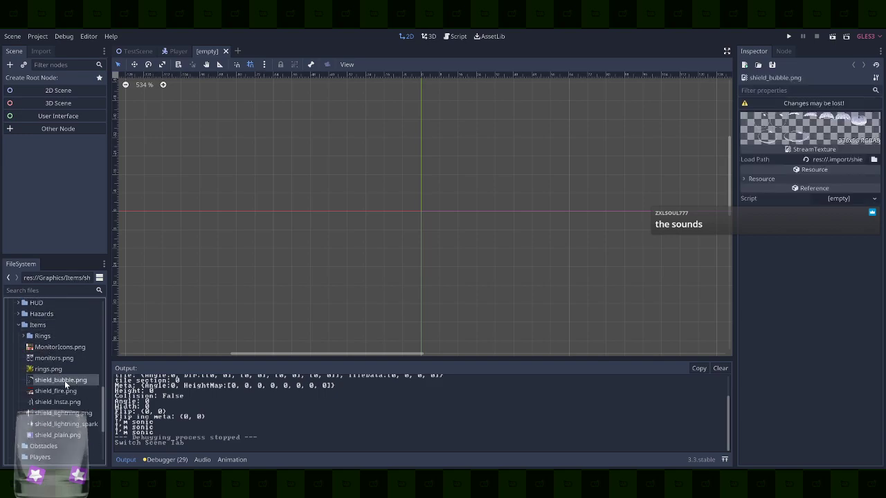
{"action": "left_click", "coordinate": [64, 391]}
{"action": "left_click", "coordinate": [63, 402]}
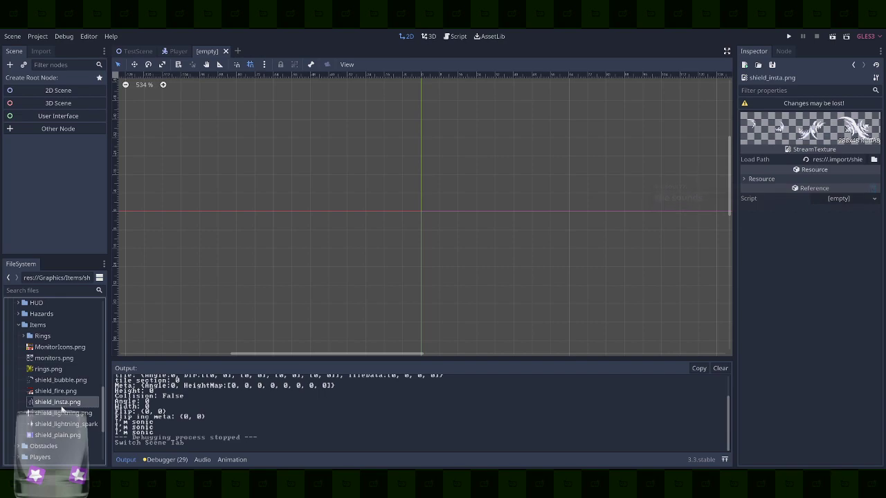
{"action": "left_click", "coordinate": [62, 414]}
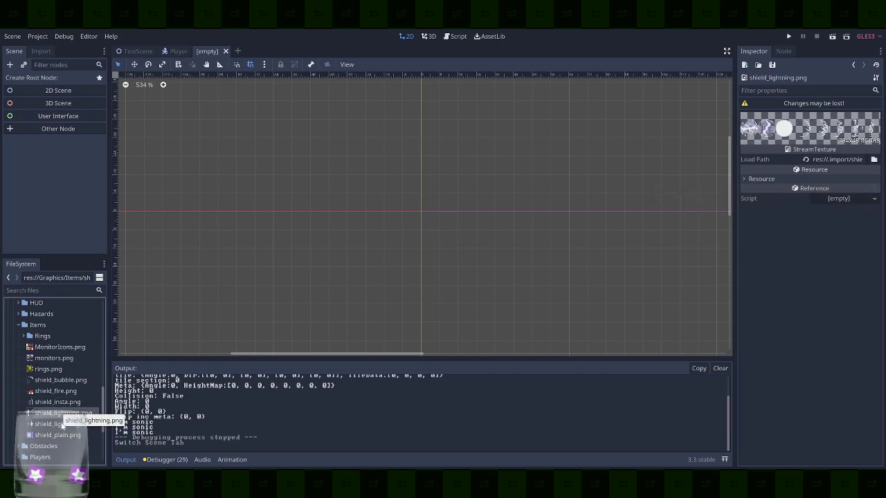
{"action": "left_click", "coordinate": [62, 423]}
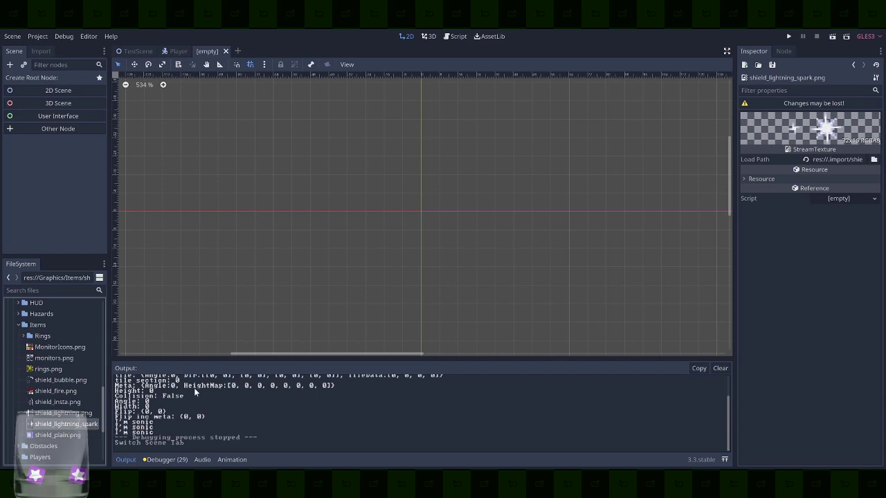
Create a Node2D root for the new scene and name it ElecParticles
{"action": "left_click", "coordinate": [34, 92]}
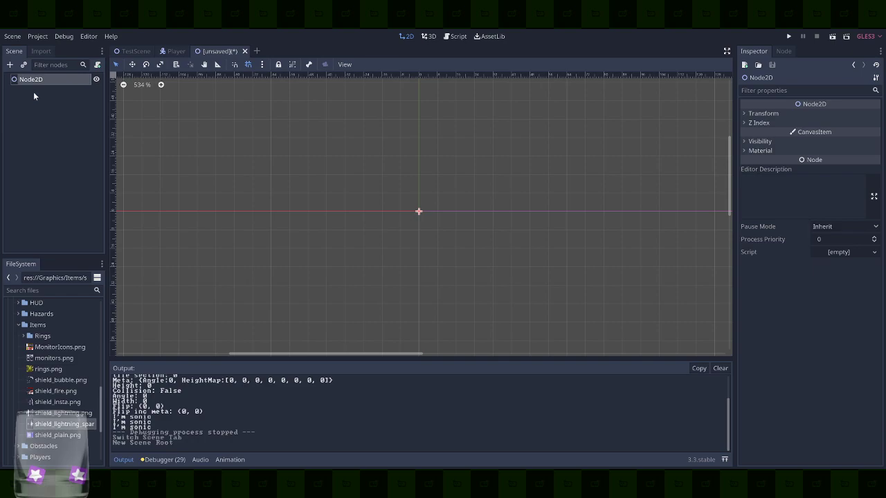
{"action": "double_click", "coordinate": [29, 80]}
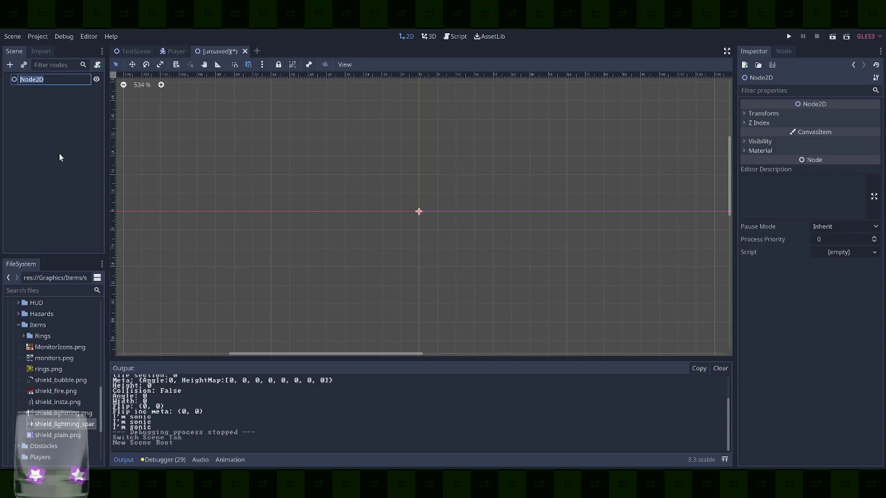
{"action": "type", "text": "ElecParticles"}
{"action": "key", "text": "Return"}
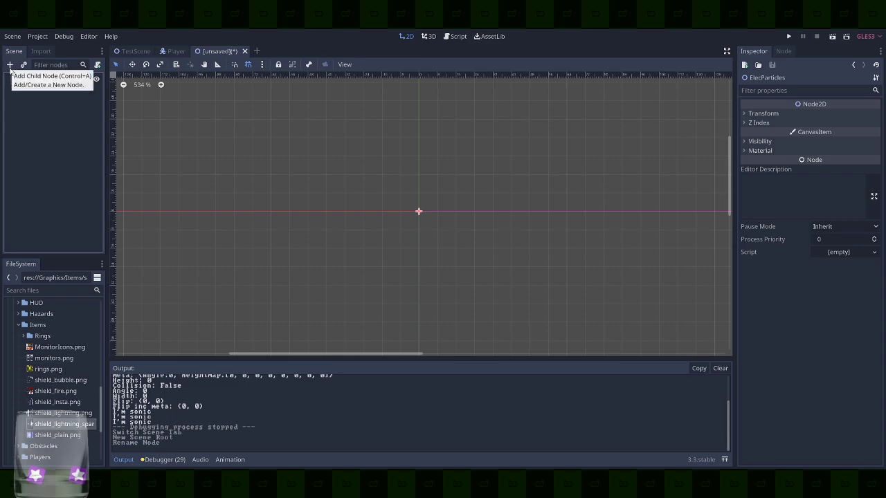
{"action": "left_click", "coordinate": [11, 67]}
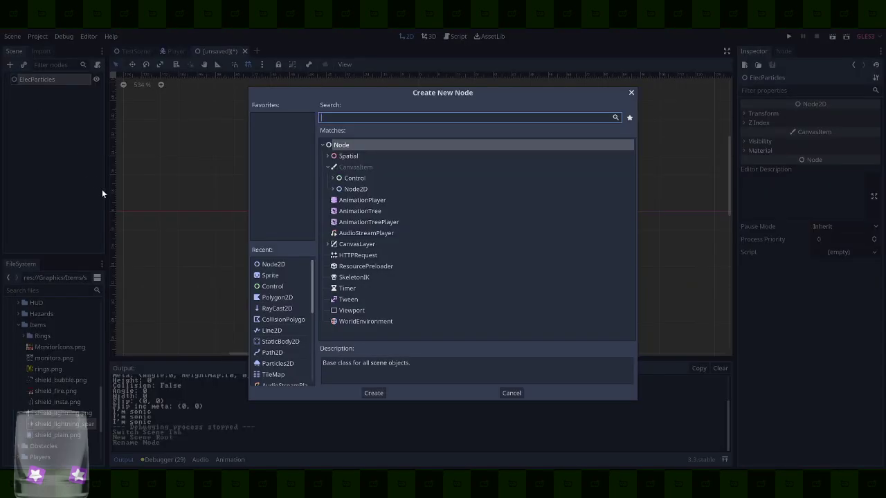
{"action": "type", "text": "parti"}
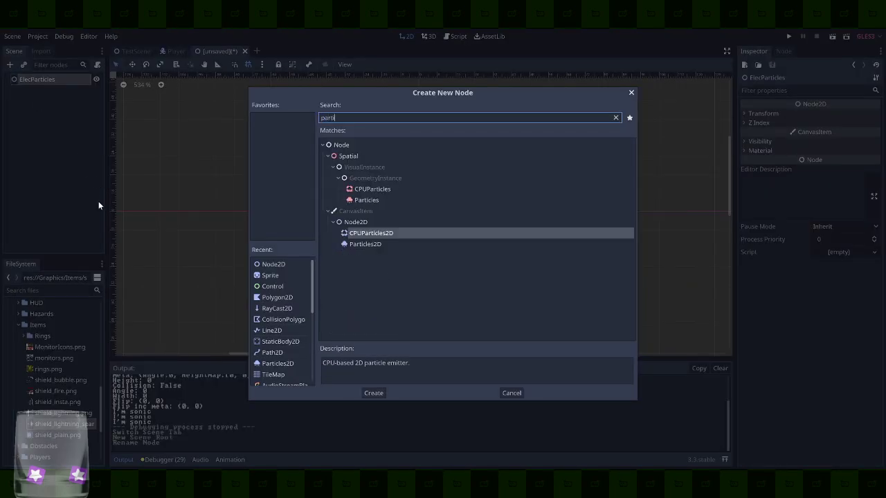
{"action": "left_click", "coordinate": [372, 244]}
{"action": "left_click", "coordinate": [389, 234]}
{"action": "double_click", "coordinate": [384, 242]}
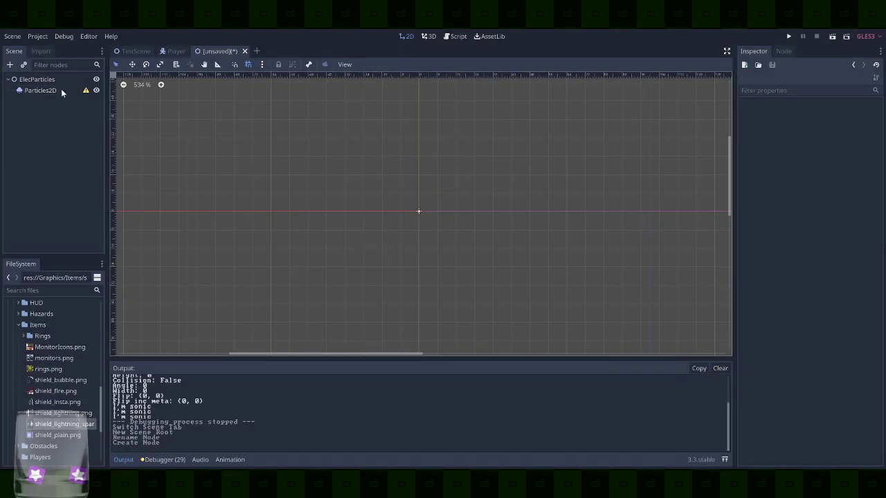
{"action": "left_click", "coordinate": [49, 91]}
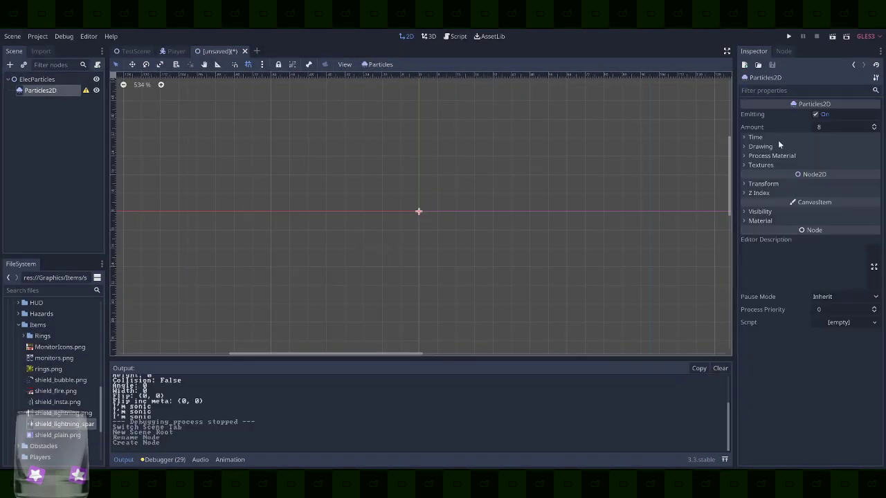
{"action": "right_click", "coordinate": [39, 323]}
{"action": "left_click", "coordinate": [33, 327]}
{"action": "left_click", "coordinate": [42, 424]}
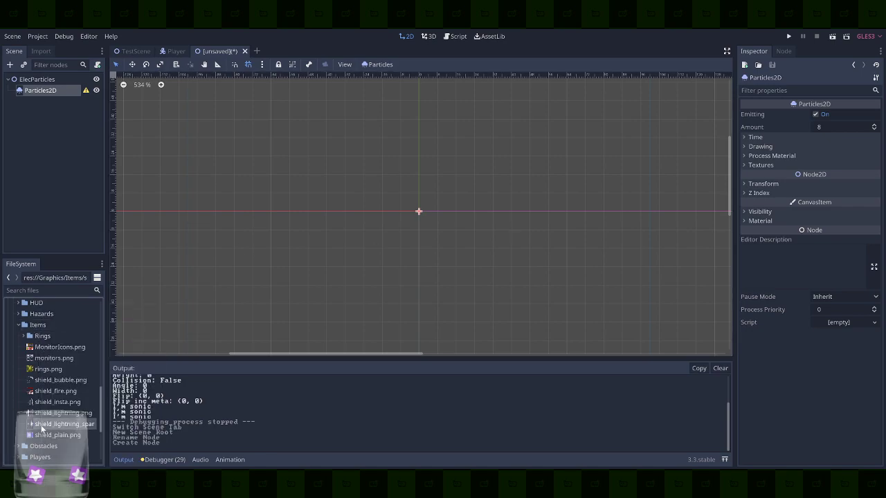
{"action": "key", "text": "Delete"}
{"action": "key", "text": "Return"}
Add an AnimatedSprite child to ElecParticles and give it a new SpriteFrames resource
{"action": "left_click", "coordinate": [32, 83]}
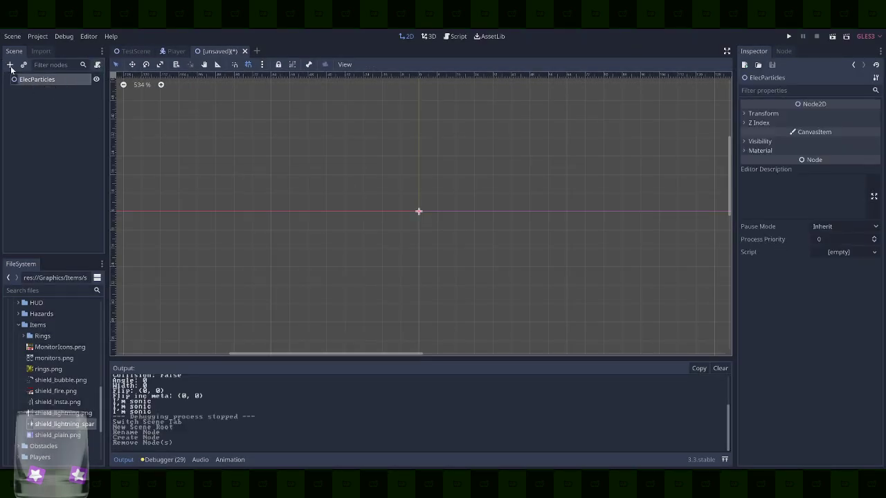
{"action": "left_click", "coordinate": [10, 66]}
{"action": "type", "text": "animate"}
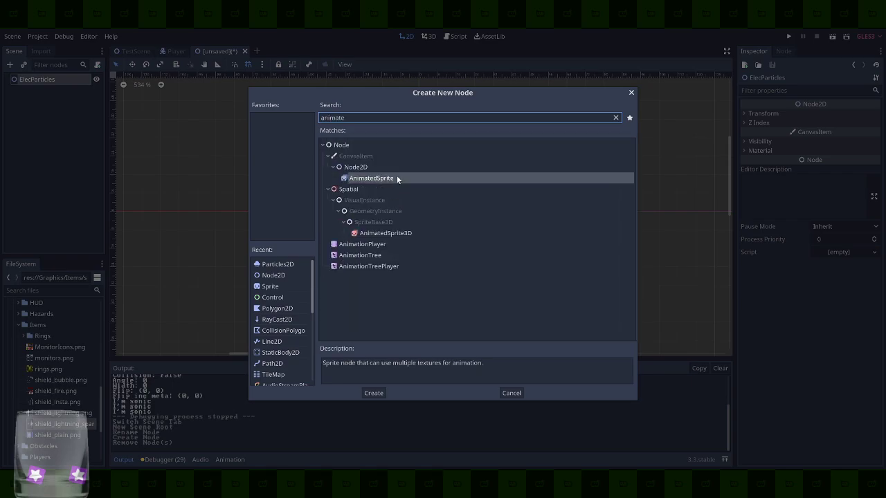
{"action": "double_click", "coordinate": [396, 179]}
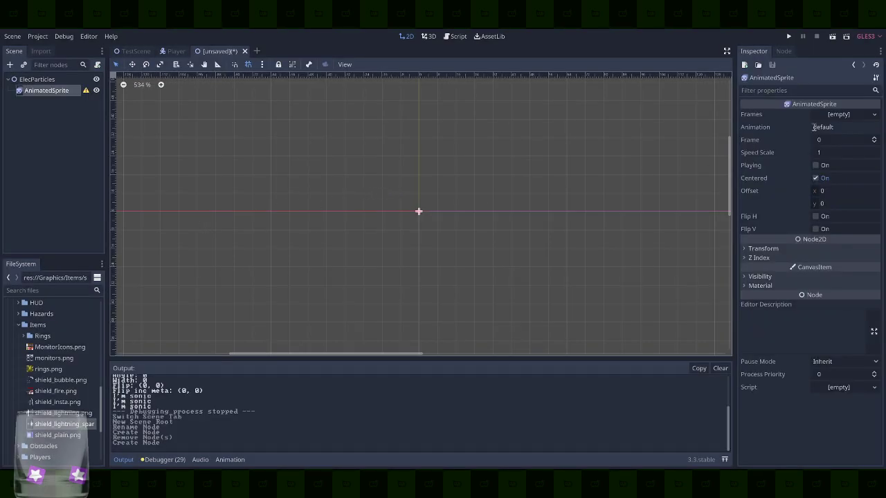
{"action": "left_click", "coordinate": [871, 118]}
{"action": "left_click", "coordinate": [847, 126]}
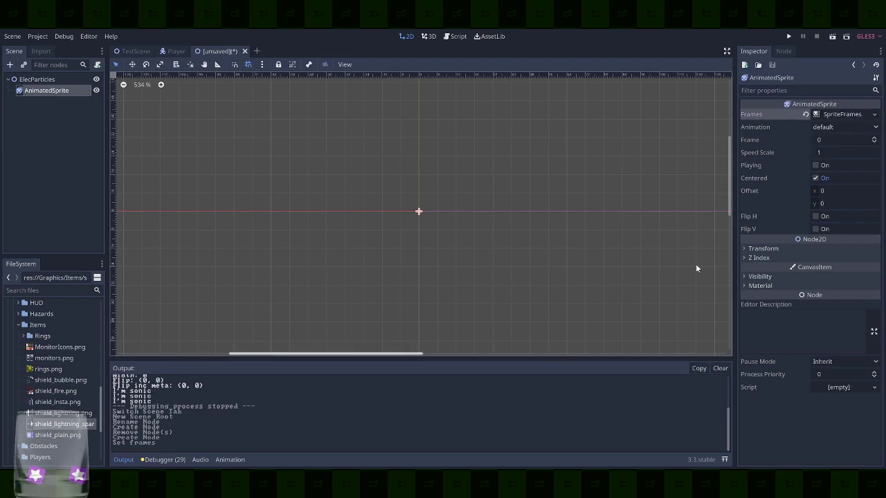
Open the lightning spark sheet from Graphics/Items as the frame source for the AnimatedSprite's default animation
{"action": "left_click", "coordinate": [842, 114]}
{"action": "left_click", "coordinate": [200, 341]}
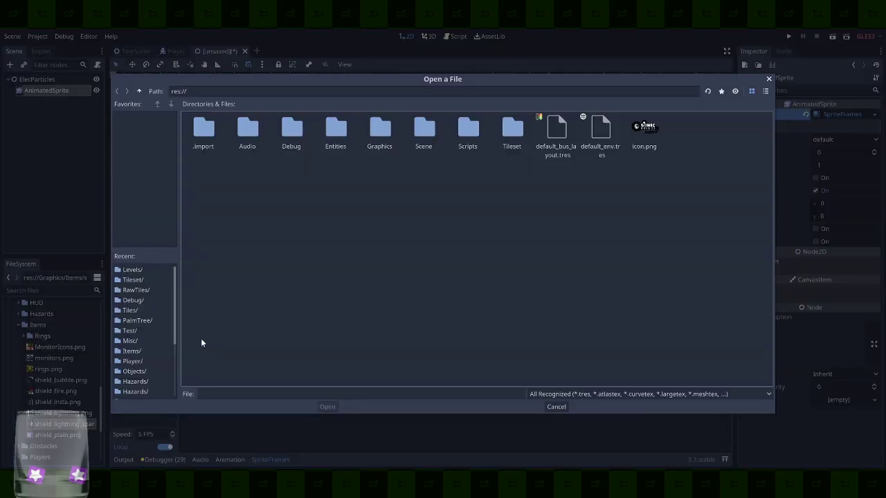
{"action": "double_click", "coordinate": [373, 129]}
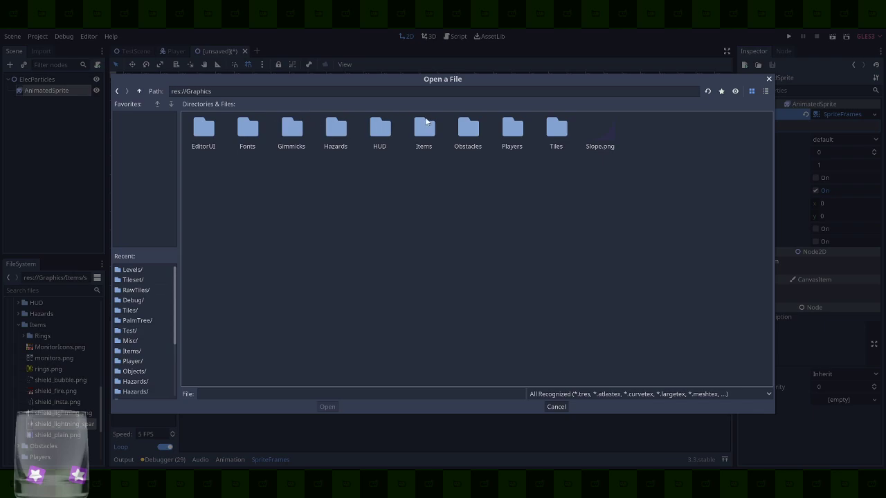
{"action": "double_click", "coordinate": [512, 126]}
{"action": "left_click", "coordinate": [138, 92]}
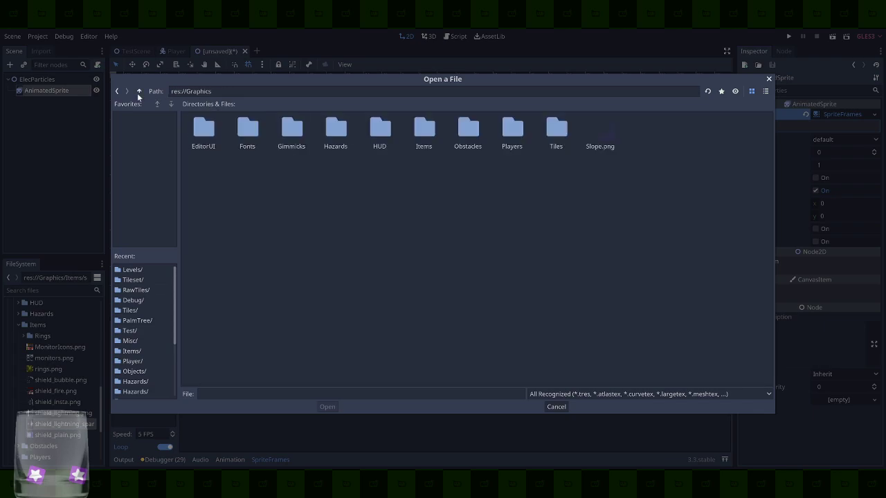
{"action": "left_click", "coordinate": [418, 130]}
{"action": "double_click", "coordinate": [296, 131]}
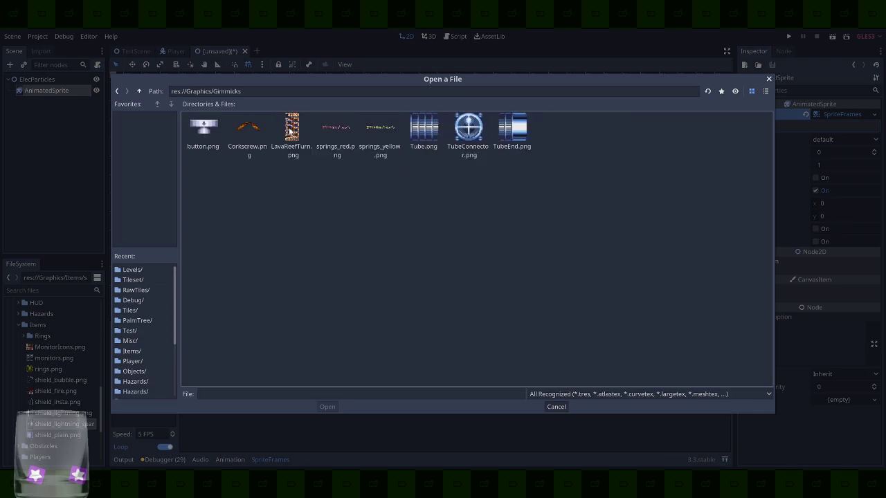
{"action": "left_click", "coordinate": [139, 91]}
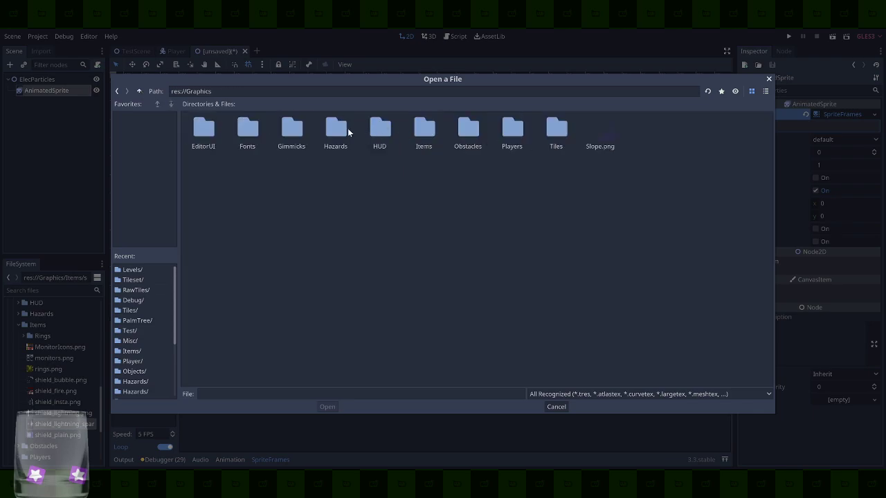
{"action": "double_click", "coordinate": [423, 128]}
{"action": "double_click", "coordinate": [558, 129]}
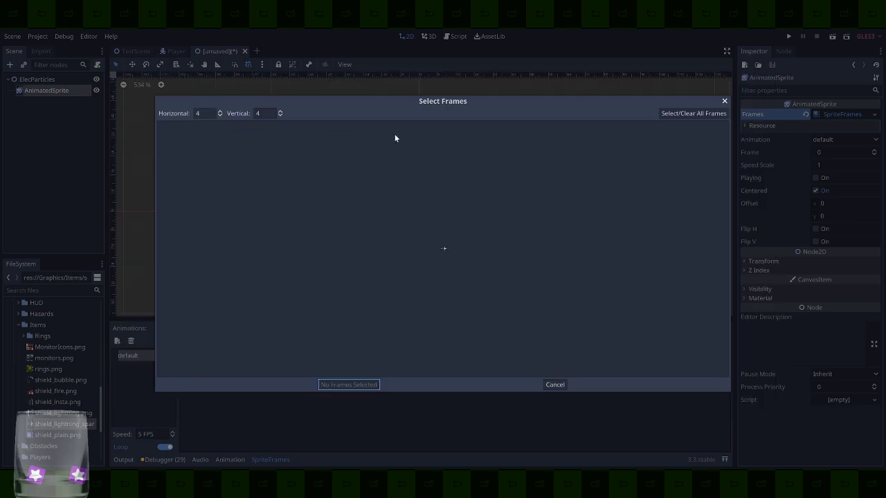
Divide the spark sheet into 2 horizontal by 1 vertical, add both frames, and set the AnimatedSprite to playing
{"action": "left_click", "coordinate": [283, 115]}
{"action": "left_click", "coordinate": [282, 115]}
{"action": "left_click", "coordinate": [283, 114]}
{"action": "left_click", "coordinate": [221, 115]}
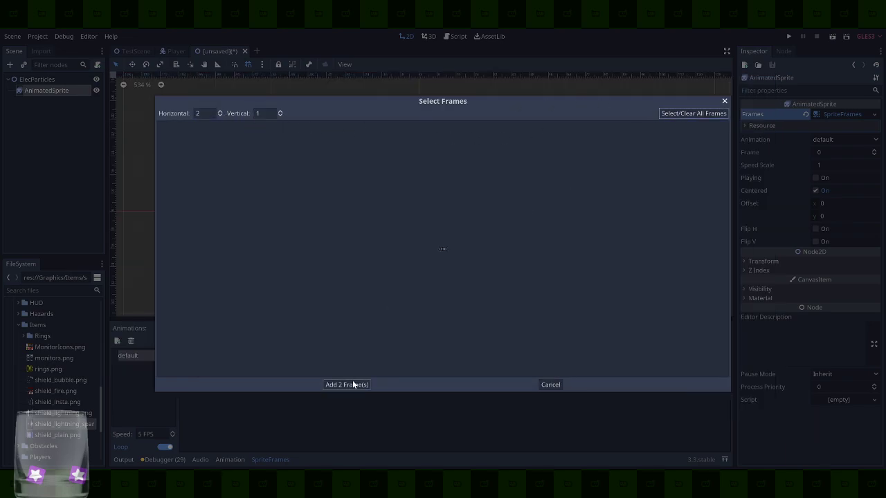
{"action": "left_click", "coordinate": [353, 384]}
{"action": "left_click", "coordinate": [816, 178]}
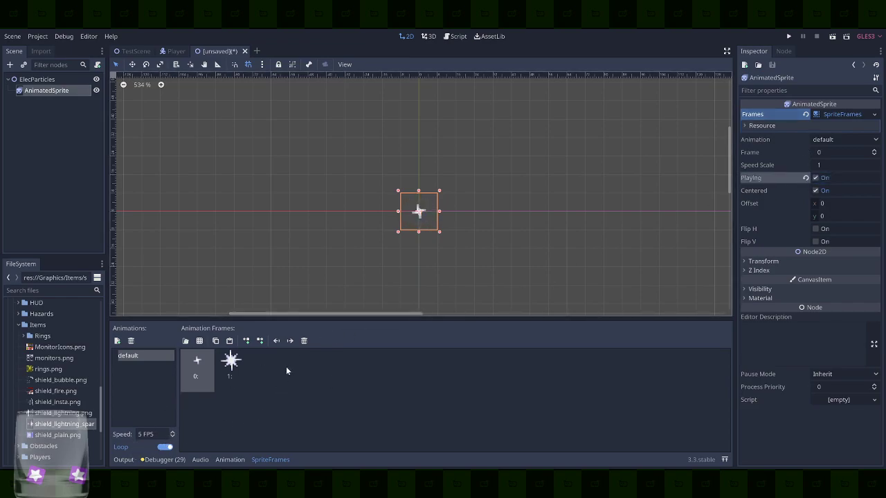
Set the default animation's speed to 20 FPS and preview the spark on the canvas
{"action": "double_click", "coordinate": [153, 434]}
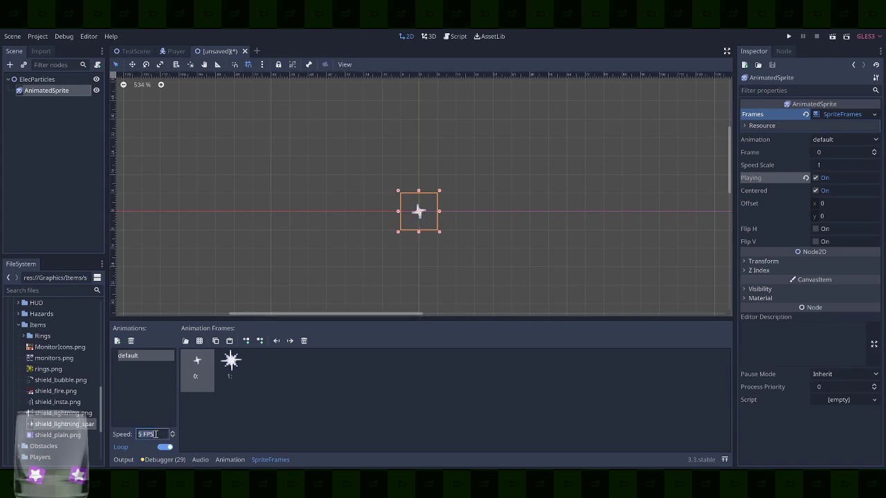
{"action": "type", "text": "20"}
{"action": "key", "text": "Return"}
{"action": "scroll", "coordinate": [400, 239], "scroll_direction": "down", "scroll_amount": 1}
{"action": "left_click", "coordinate": [501, 258]}
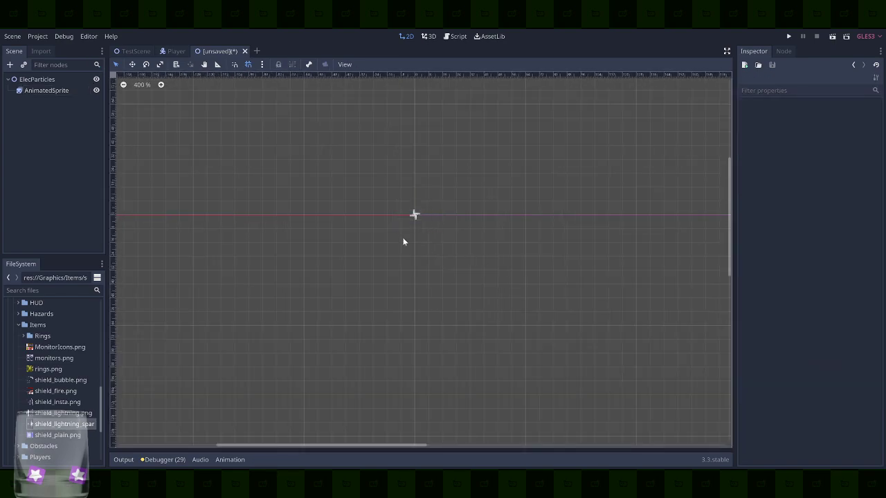
Set the AnimatedSprite's default animation speed to 10 FPS
{"action": "left_click", "coordinate": [47, 90]}
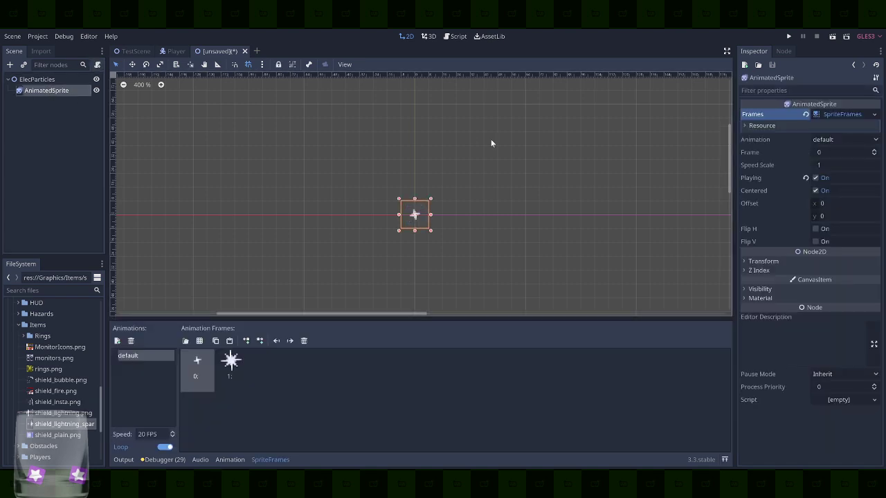
{"action": "double_click", "coordinate": [148, 436]}
{"action": "type", "text": "10"}
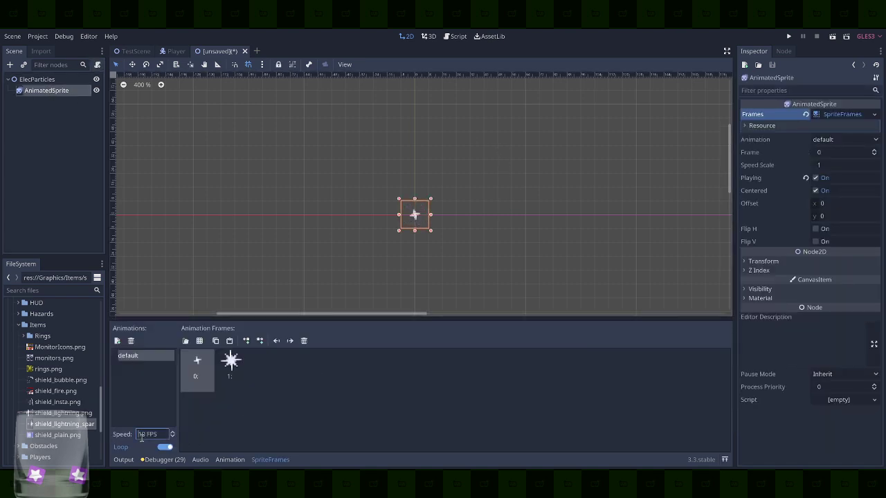
{"action": "left_click", "coordinate": [316, 244]}
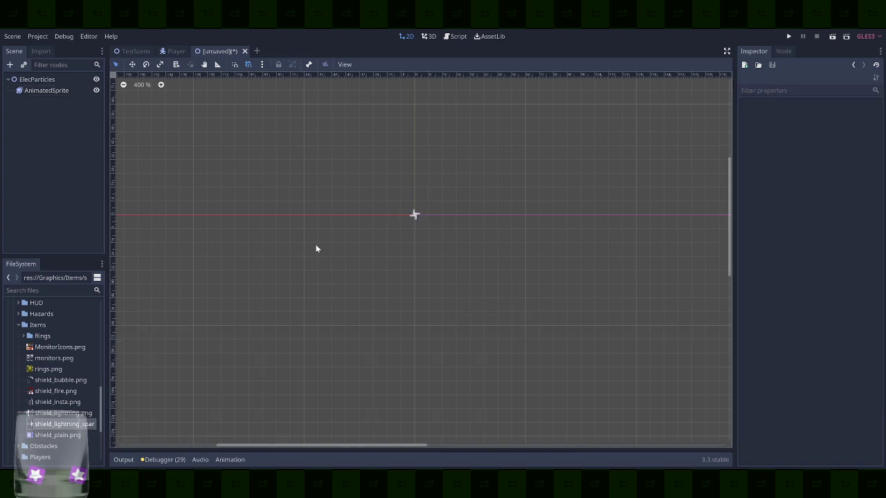
Attach a new GDScript named ElecParticle.gd, stored in Scripts/Player, to the ElecParticles root node
{"action": "left_click", "coordinate": [36, 79]}
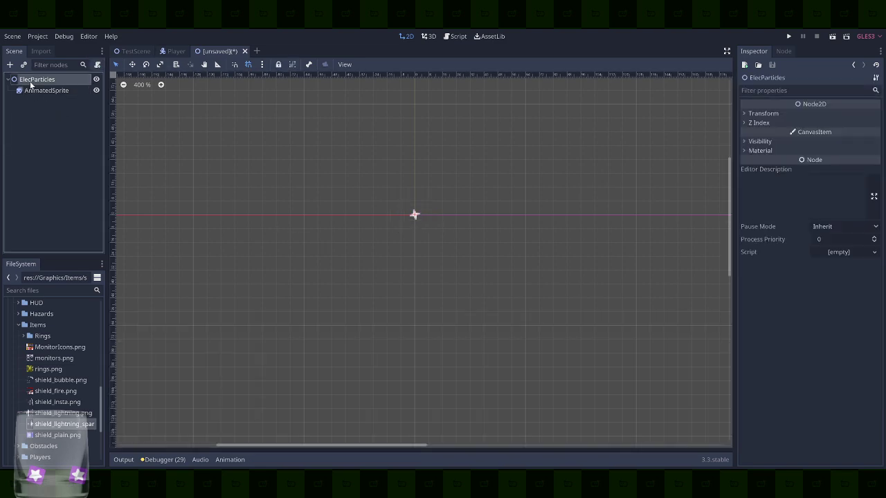
{"action": "left_click", "coordinate": [874, 253]}
{"action": "left_click", "coordinate": [846, 265]}
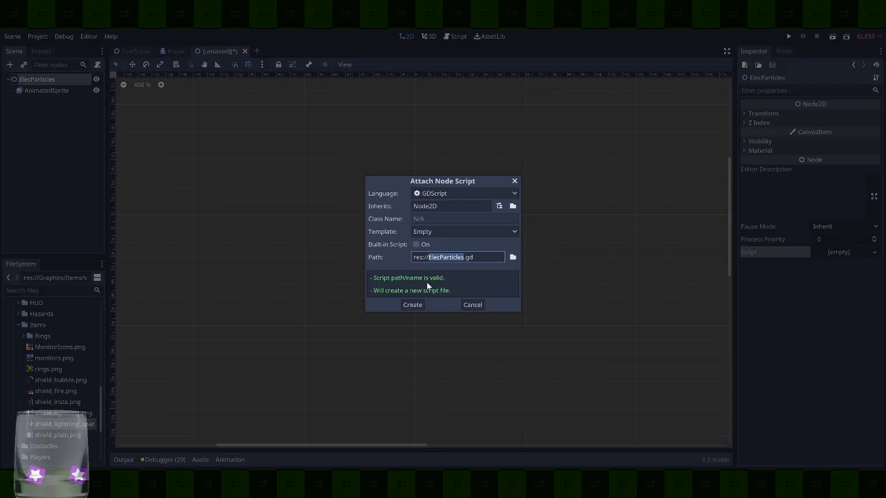
{"action": "left_click", "coordinate": [512, 257]}
{"action": "double_click", "coordinate": [481, 141]}
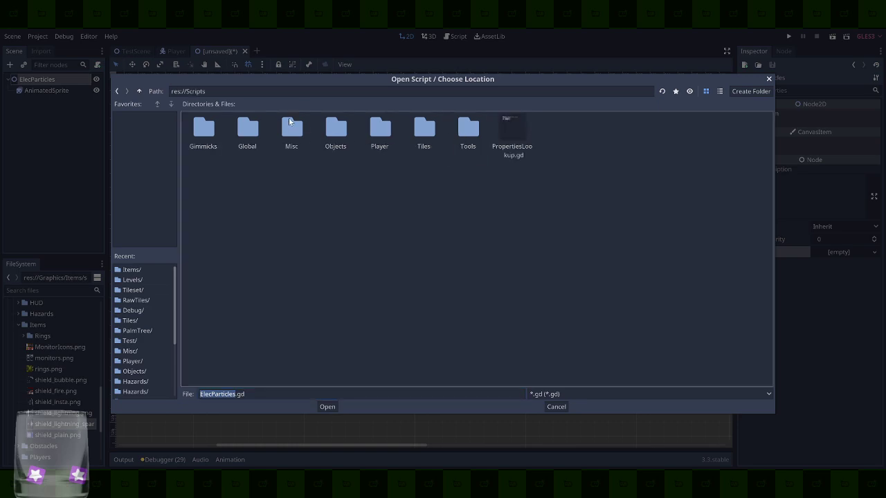
{"action": "left_click", "coordinate": [366, 130]}
{"action": "double_click", "coordinate": [366, 130]}
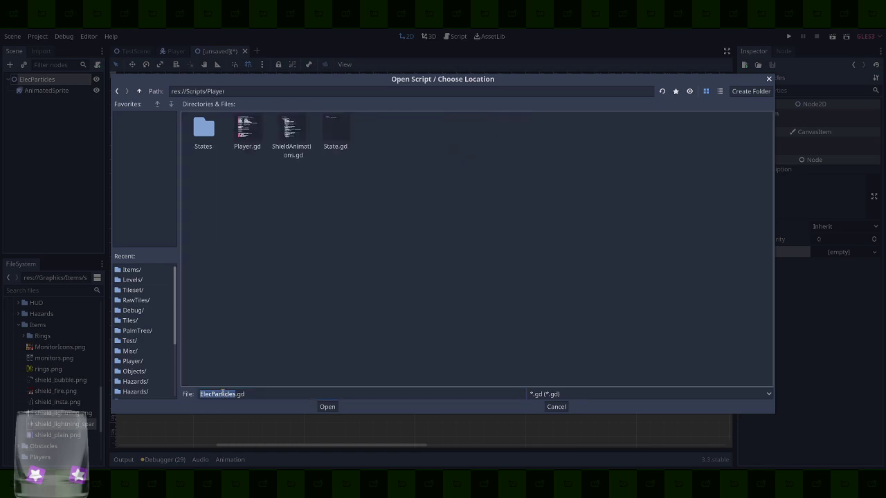
{"action": "left_click", "coordinate": [235, 394]}
{"action": "key", "text": "BackSpace"}
{"action": "left_click", "coordinate": [332, 406]}
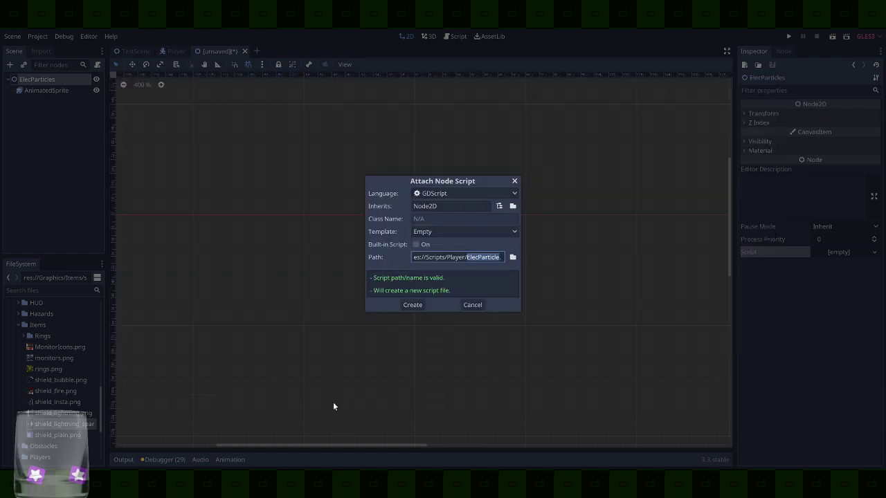
{"action": "left_click", "coordinate": [413, 305]}
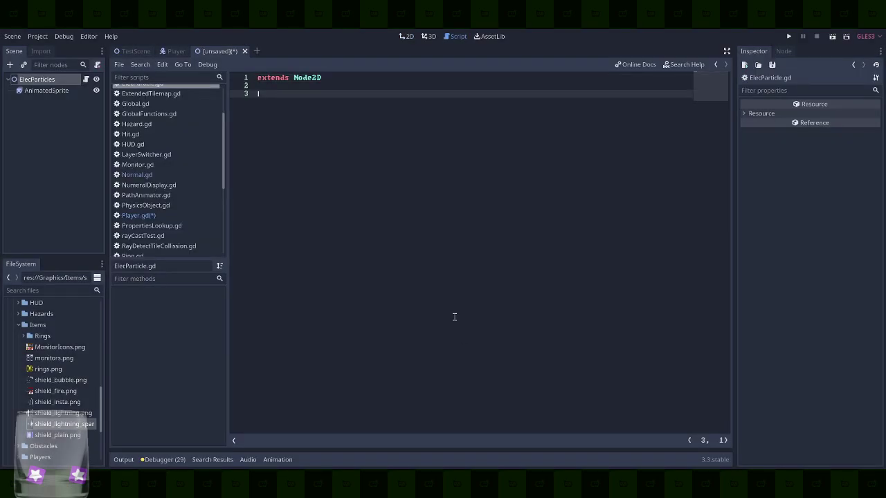
Declare the script variables var speed = 3; and var direction = Vector2.RIGHT; below the extends line
{"action": "type", "text": "var speed = 9"}
{"action": "type", "text": ";"}
{"action": "key", "text": "Return"}
{"action": "type", "text": "var dieection = Vector2.R"}
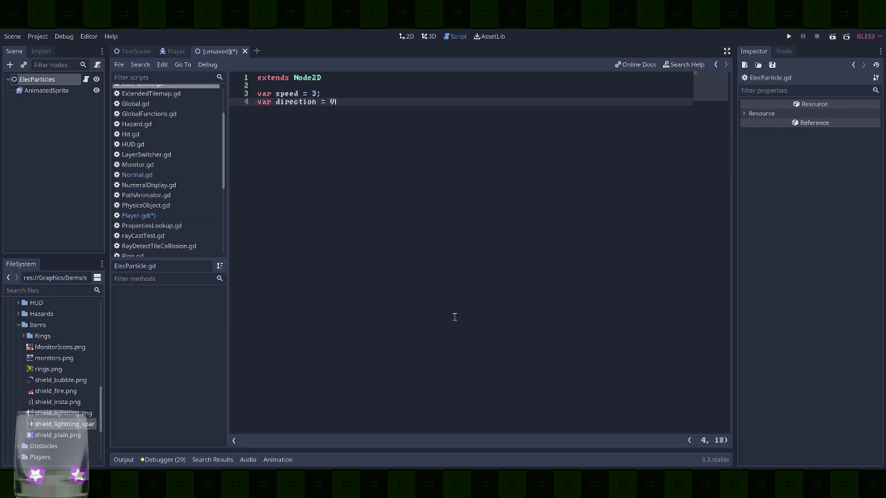
{"action": "key", "text": "Return"}
{"action": "type", "text": ";"}
{"action": "key", "text": "Return"}
{"action": "key", "text": "Return"}
Add a _process(delta) function below the variables that calls translate(direction*speed);
{"action": "type", "text": "fu"}
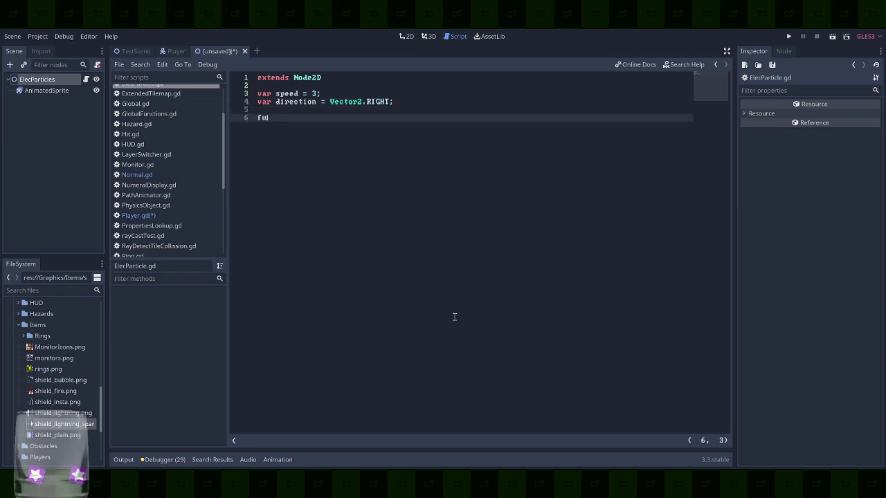
{"action": "type", "text": "nc _ph"}
{"action": "key", "text": "BackSpace"}
{"action": "type", "text": "r"}
{"action": "key", "text": "Return"}
{"action": "key", "text": "Return"}
{"action": "type", "text": "tra"}
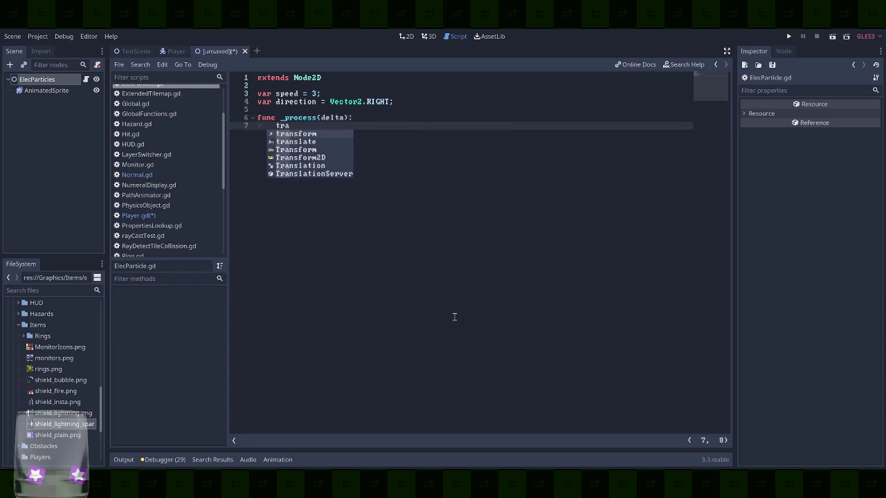
{"action": "type", "text": "n"}
{"action": "key", "text": "Down"}
{"action": "key", "text": "Return"}
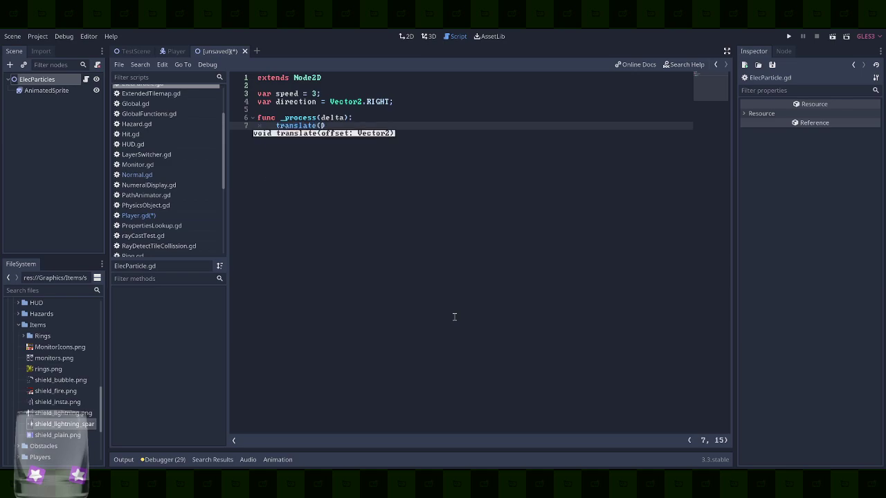
{"action": "type", "text": "direction"}
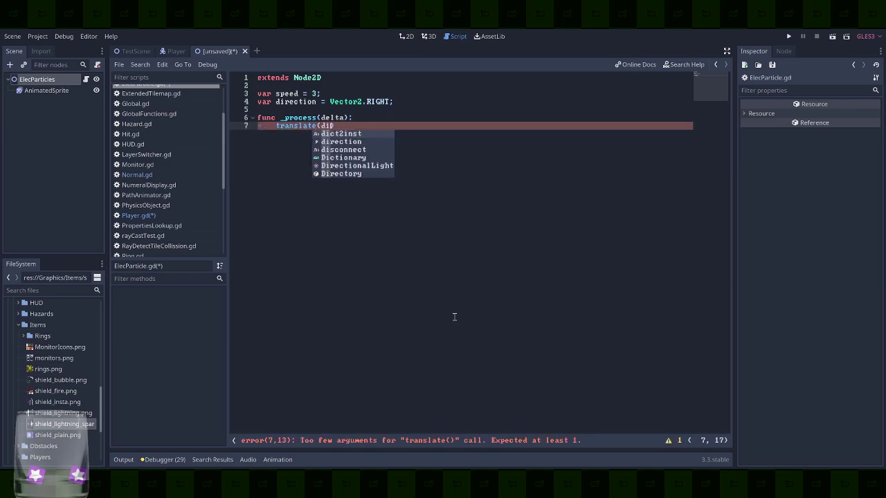
{"action": "type", "text": "*speed)"}
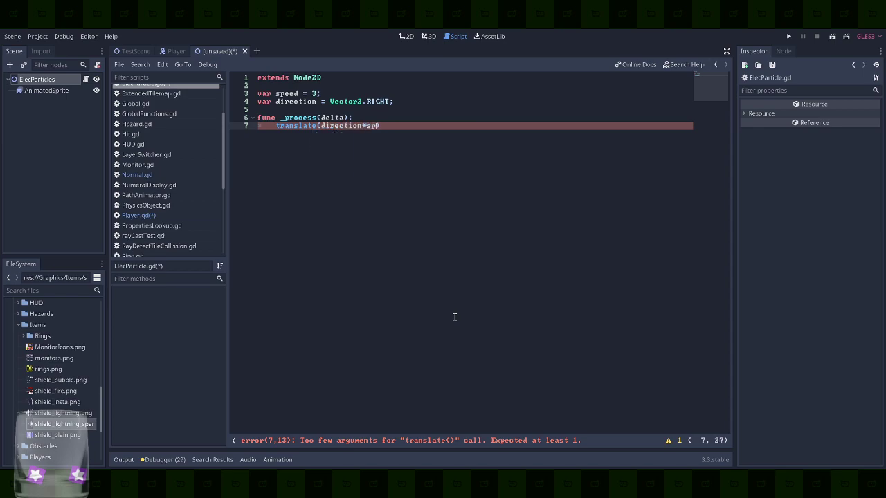
{"action": "type", "text": ";"}
{"action": "key", "text": "Return"}
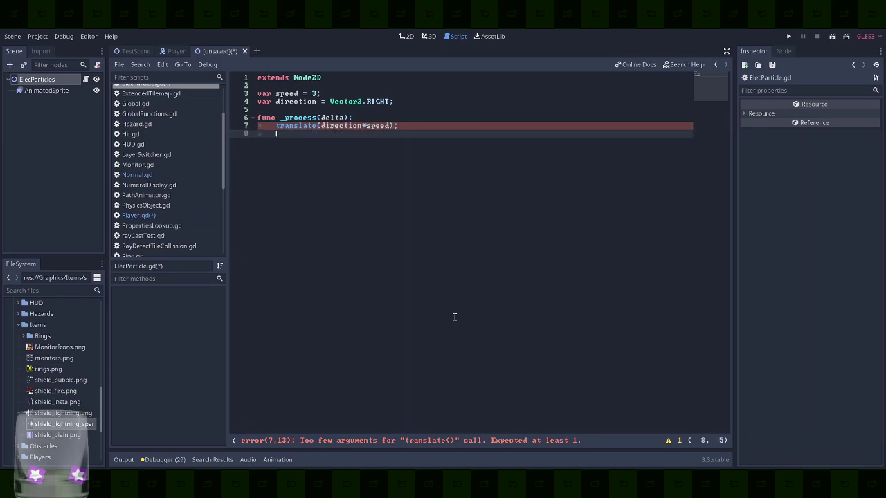
Add an if (speed > 0): branch to _process that runs speed -= delta;
{"action": "type", "text": "if (speed > 0):"}
{"action": "key", "text": "Return"}
{"action": "type", "text": "spee"}
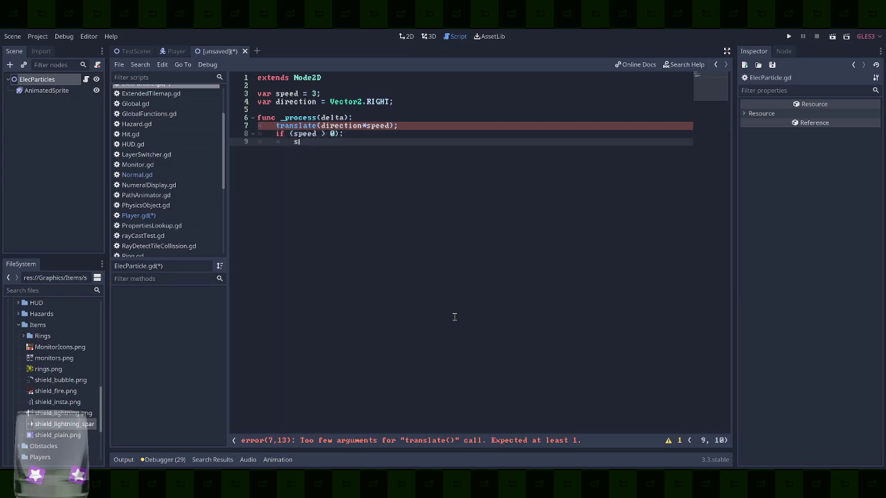
{"action": "type", "text": "d -= delta;"}
{"action": "key", "text": "Return"}
{"action": "key", "text": "BackSpace"}
Add an else: branch after the speed check that calls queue_free();
{"action": "type", "text": "else:"}
{"action": "key", "text": "Return"}
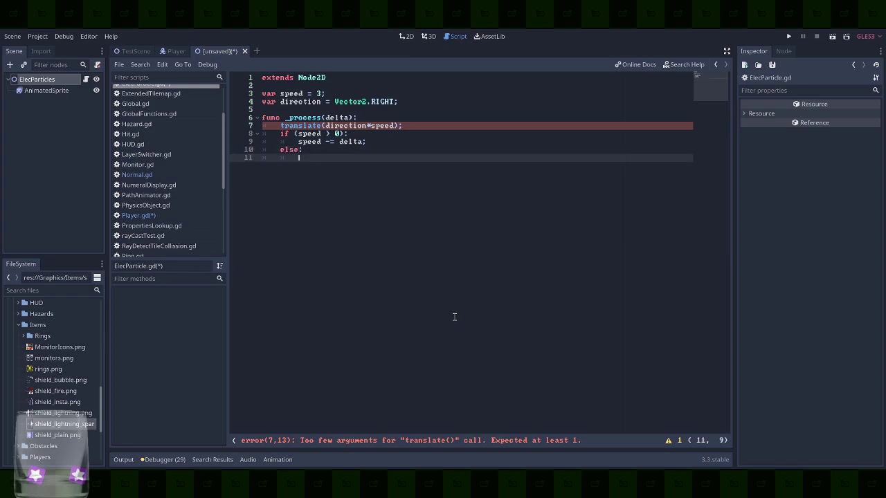
{"action": "type", "text": "queu_free("}
{"action": "key", "text": "Left"}
{"action": "key", "text": "Left"}
{"action": "key", "text": "Left"}
{"action": "key", "text": "Left"}
{"action": "key", "text": "Left"}
{"action": "type", "text": "e"}
{"action": "key", "text": "End"}
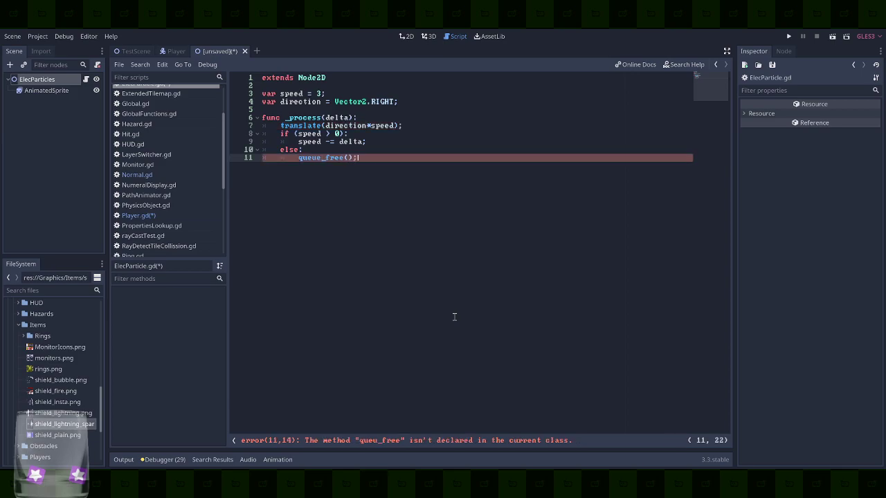
Save the particle scene as ElecParticles.tscn in res://Entities/Misc
{"action": "key", "text": "ctrl+s"}
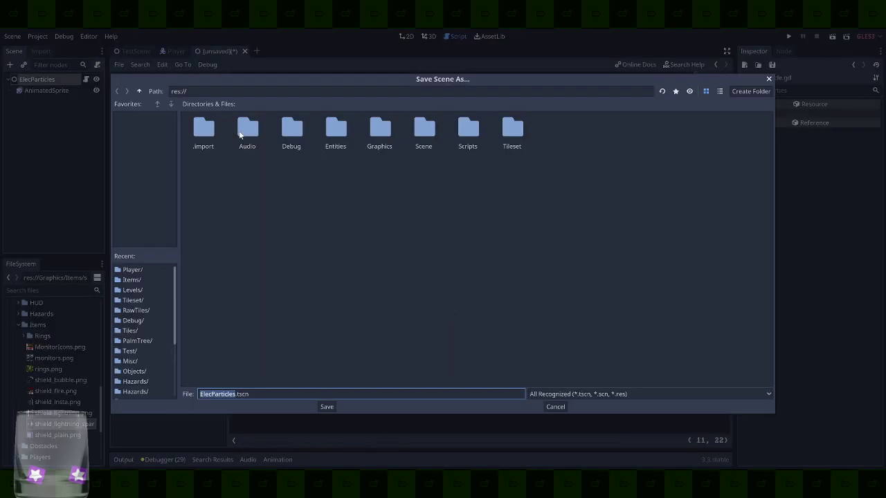
{"action": "double_click", "coordinate": [338, 134]}
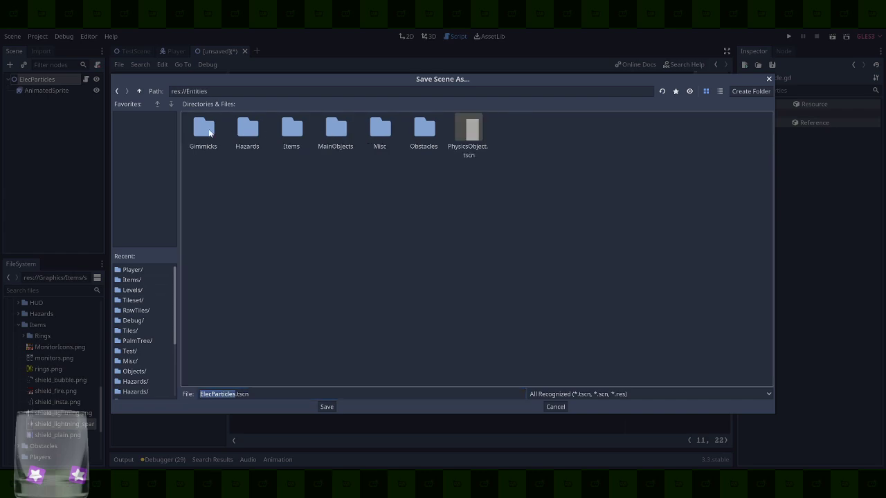
{"action": "double_click", "coordinate": [381, 132]}
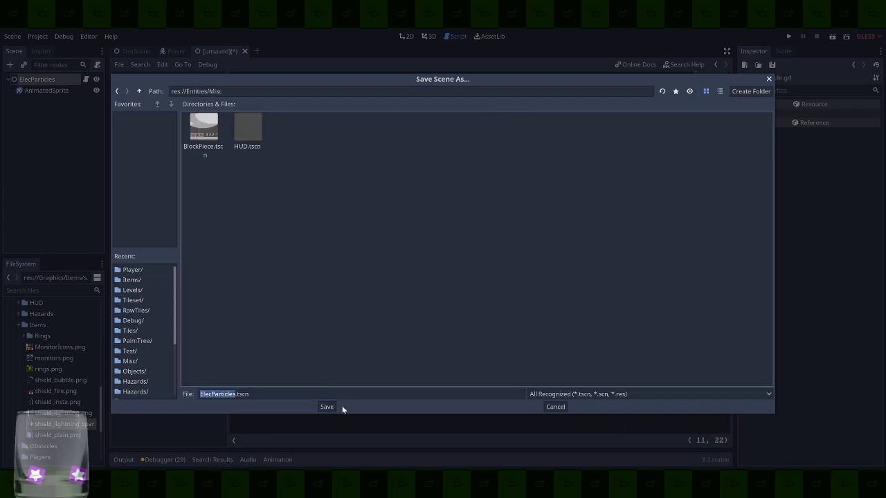
{"action": "left_click", "coordinate": [331, 407]}
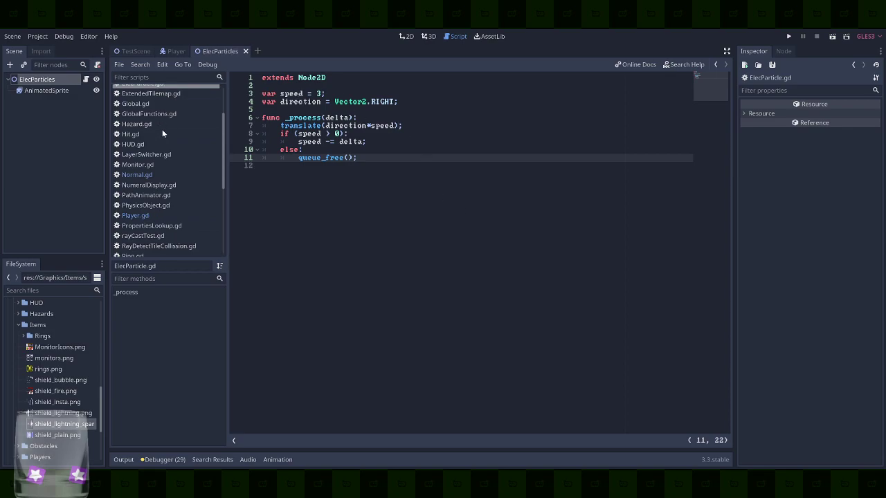
Copy the resource path of ElecParticles.tscn from the Entities/Misc project folder
{"action": "scroll", "coordinate": [119, 101], "scroll_direction": "up", "scroll_amount": 3}
{"action": "scroll", "coordinate": [35, 315], "scroll_direction": "up", "scroll_amount": 10}
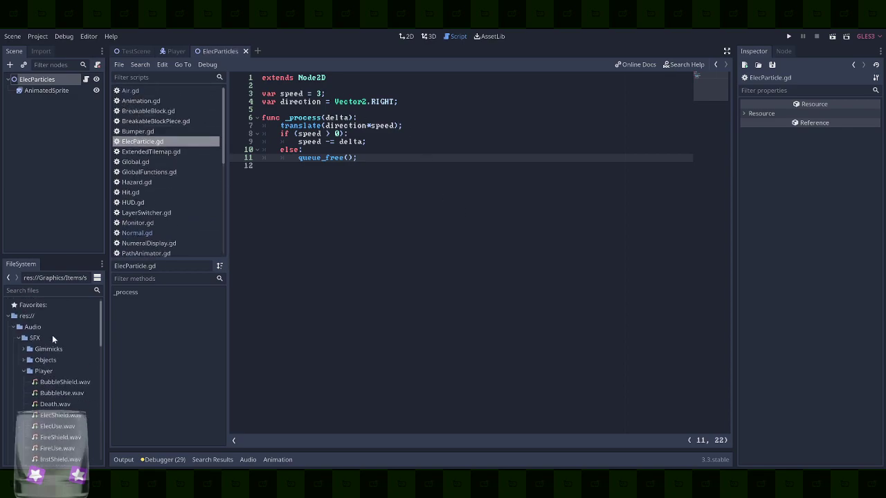
{"action": "left_click", "coordinate": [27, 376]}
{"action": "left_click", "coordinate": [25, 372]}
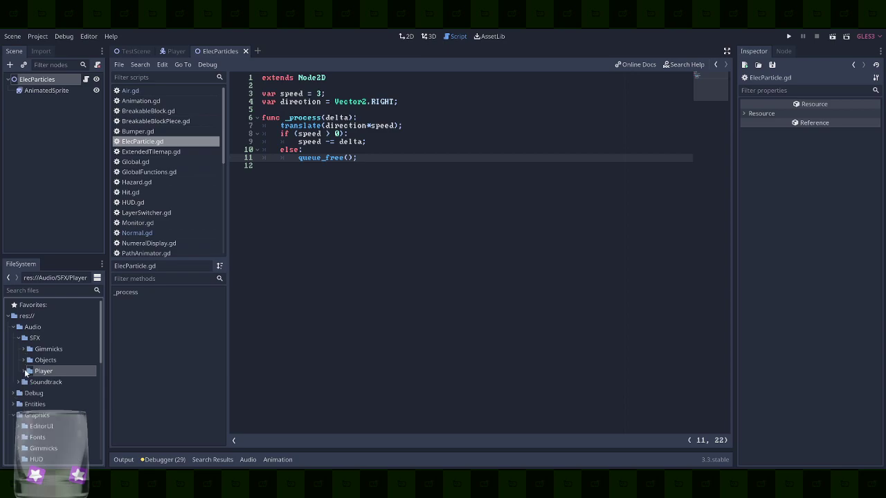
{"action": "left_click", "coordinate": [18, 338]}
{"action": "left_click", "coordinate": [17, 372]}
{"action": "scroll", "coordinate": [20, 382], "scroll_direction": "down", "scroll_amount": 2}
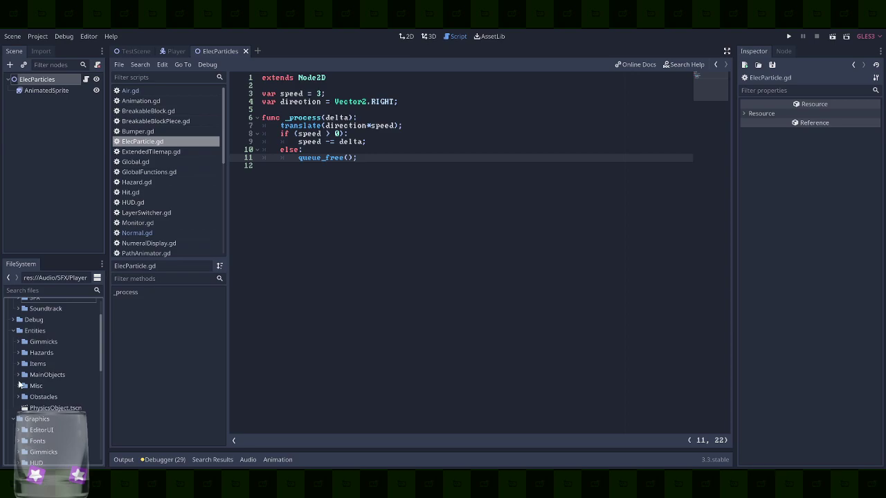
{"action": "left_click", "coordinate": [18, 364]}
{"action": "left_click", "coordinate": [17, 364]}
{"action": "left_click", "coordinate": [17, 385]}
{"action": "right_click", "coordinate": [64, 408]}
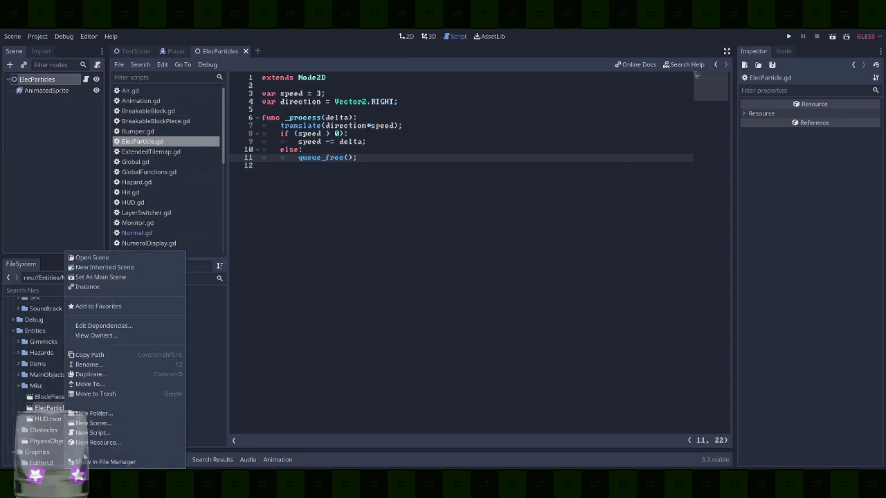
{"action": "left_click", "coordinate": [104, 355]}
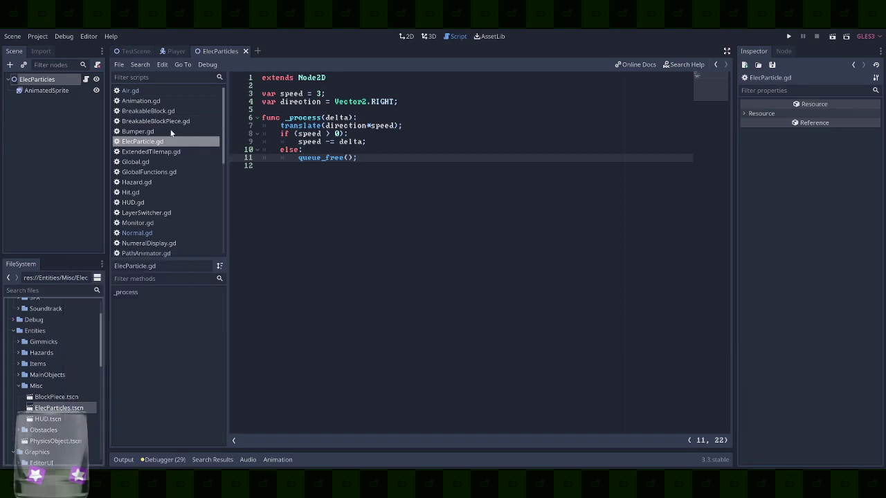
In Air.gd, declare var elecPart = preload("res://Entities/Misc/ElecParticles.tscn"); below the extends line
{"action": "left_click", "coordinate": [130, 91]}
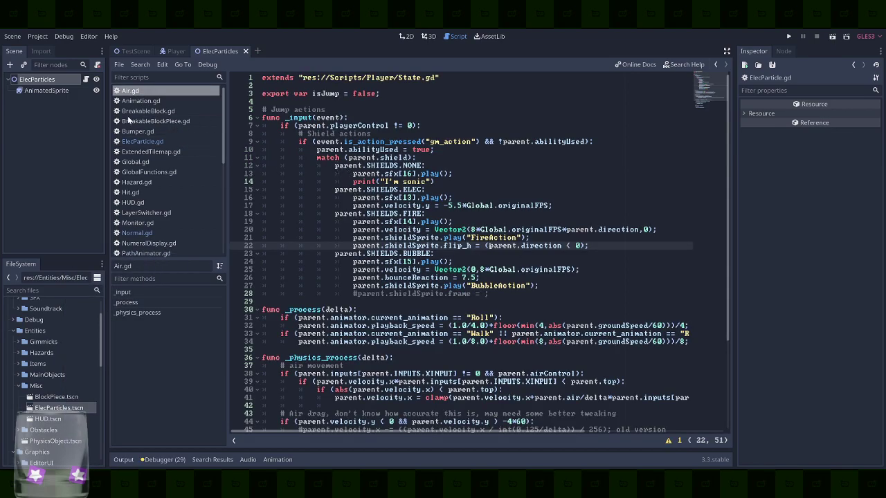
{"action": "left_click", "coordinate": [456, 80]}
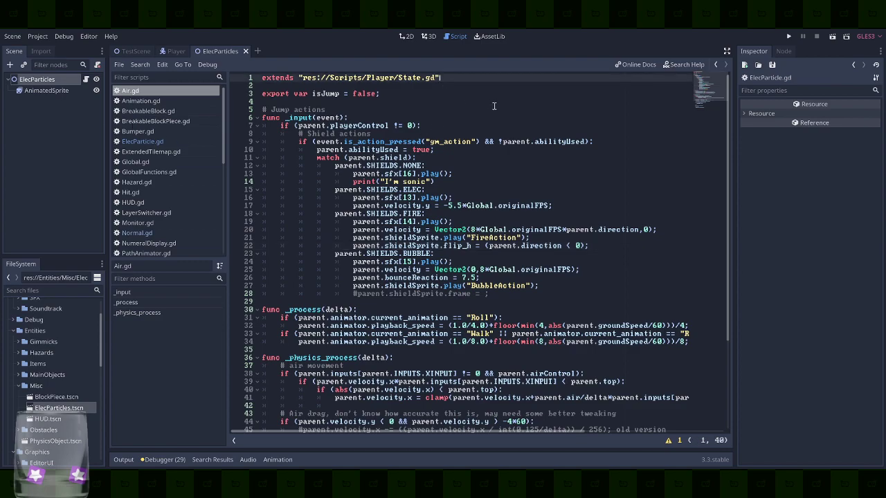
{"action": "key", "text": "Return"}
{"action": "key", "text": "Return"}
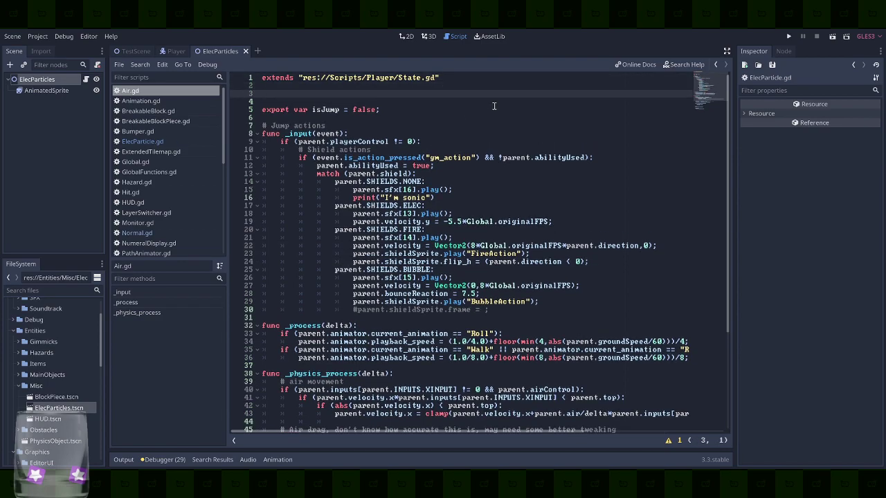
{"action": "type", "text": "var elecPart ="}
{"action": "type", "text": "res://Entities/Misc/ElecParticles.tscn"}
{"action": "key", "text": "ctrl+z"}
{"action": "type", "text": "preload("}
{"action": "type", "text": "res://Entities/Misc/ElecParticles.tscn"}
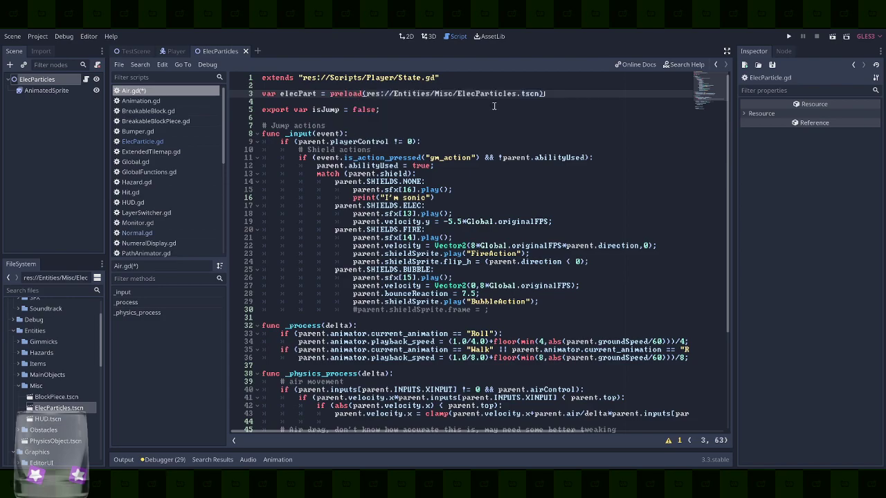
{"action": "key", "text": "ctrl+z"}
{"action": "type", "text": "\""}
{"action": "type", "text": "res://Entities/Misc/ElecParticles.tscn"}
{"action": "key", "text": "End"}
{"action": "type", "text": ";"}
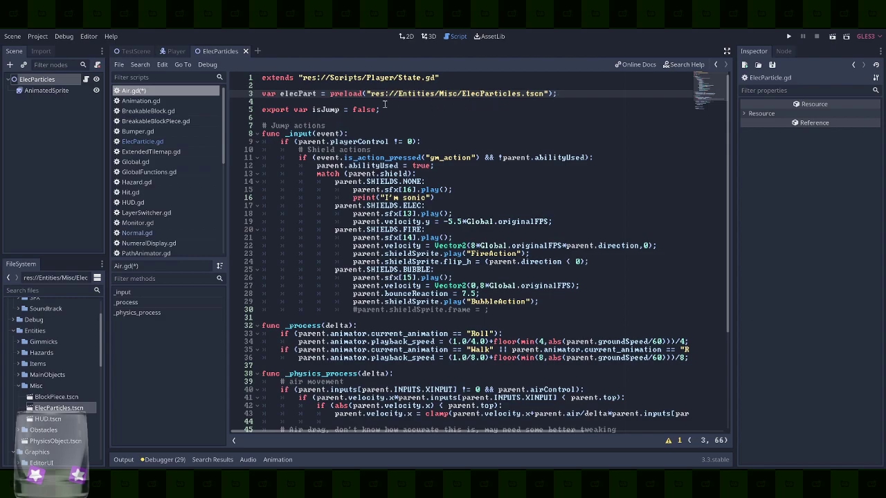
Add var part = elecPart.instance(); at the end of the SHIELDS.ELEC case, below the velocity.y line
{"action": "double_click", "coordinate": [296, 96]}
{"action": "left_click", "coordinate": [570, 220]}
{"action": "key", "text": "Return"}
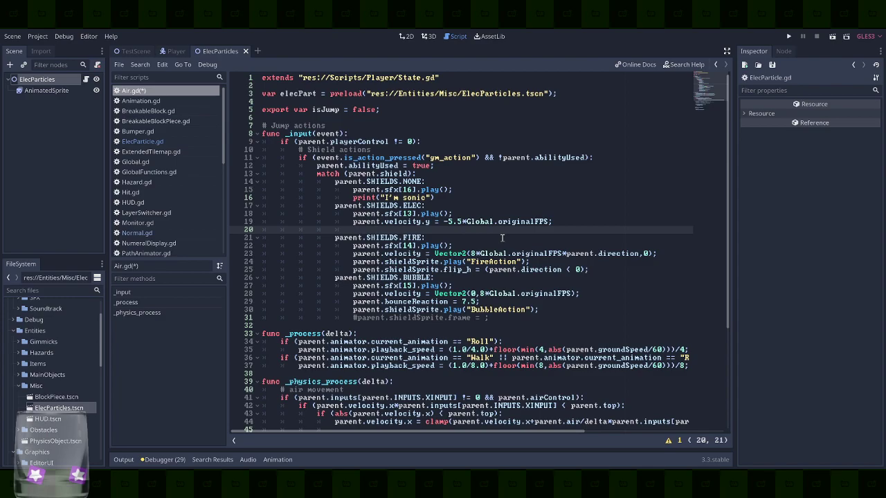
{"action": "type", "text": "var part = elecPart.instance("}
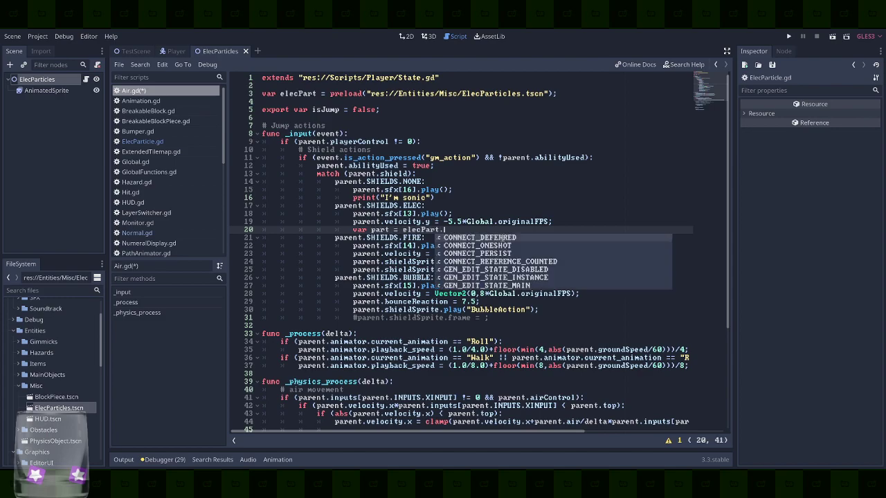
{"action": "type", "text": ");"}
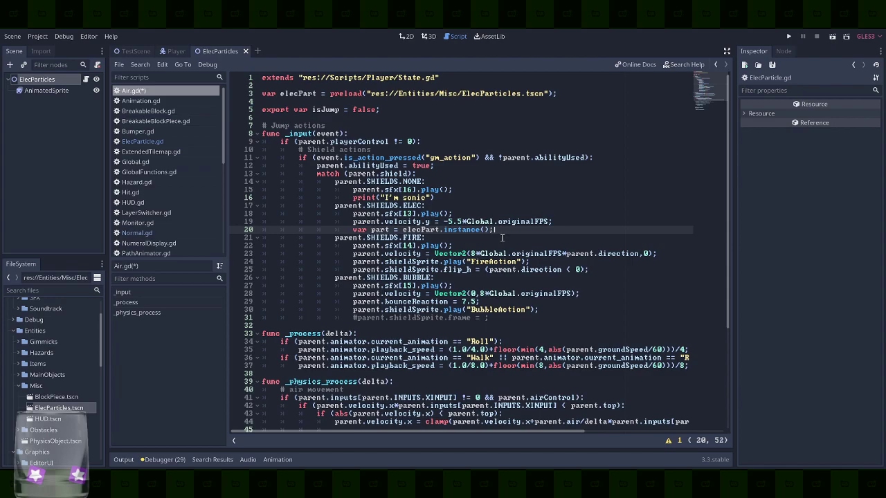
{"action": "key", "text": "Return"}
{"action": "type", "text": "part"}
{"action": "key", "text": "BackSpace"}
{"action": "key", "text": "BackSpace"}
{"action": "key", "text": "BackSpace"}
{"action": "key", "text": "BackSpace"}
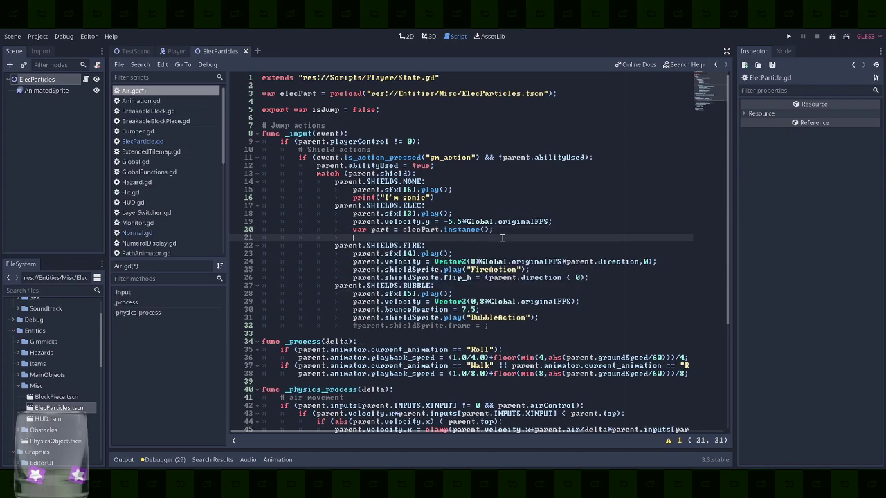
{"action": "type", "text": "part.dir"}
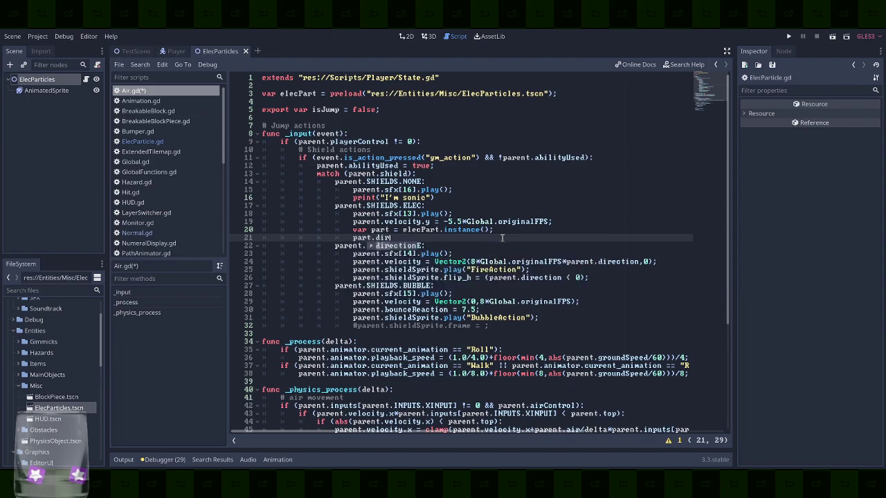
{"action": "key", "text": "Return"}
{"action": "key", "text": "shift+Home"}
{"action": "key", "text": "BackSpace"}
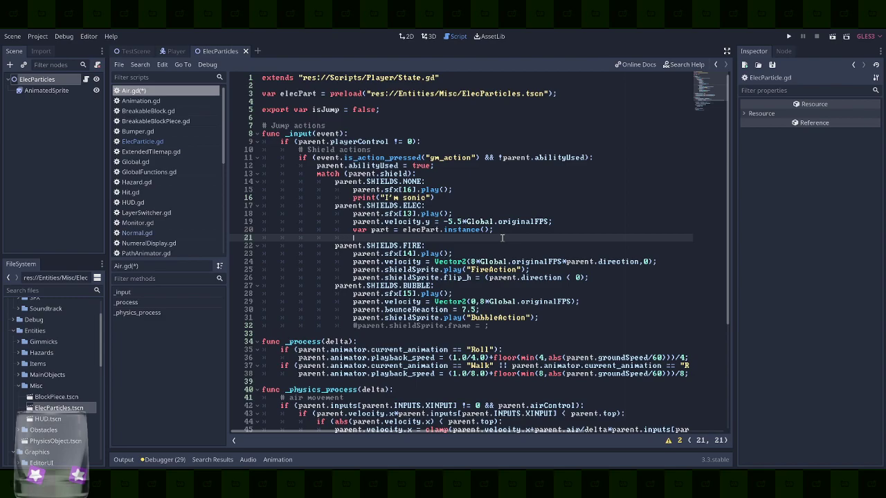
Below the instance line, add elecPart.global_position = global_position; followed by parent.get_parent().add_child(elecPart); and save the script
{"action": "type", "text": "parent.get_parent().add_child(elecPart);"}
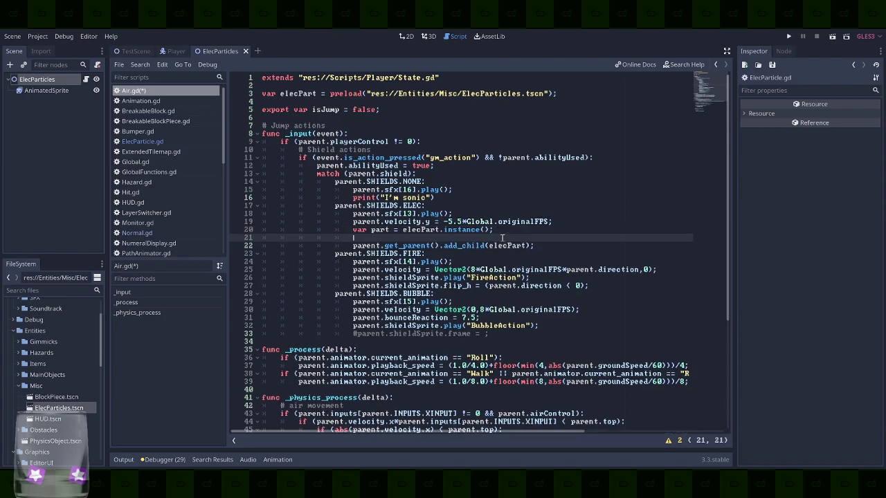
{"action": "key", "text": "Home"}
{"action": "key", "text": "Return"}
{"action": "key", "text": "Up"}
{"action": "type", "text": "elecPart.global_position = global_posit"}
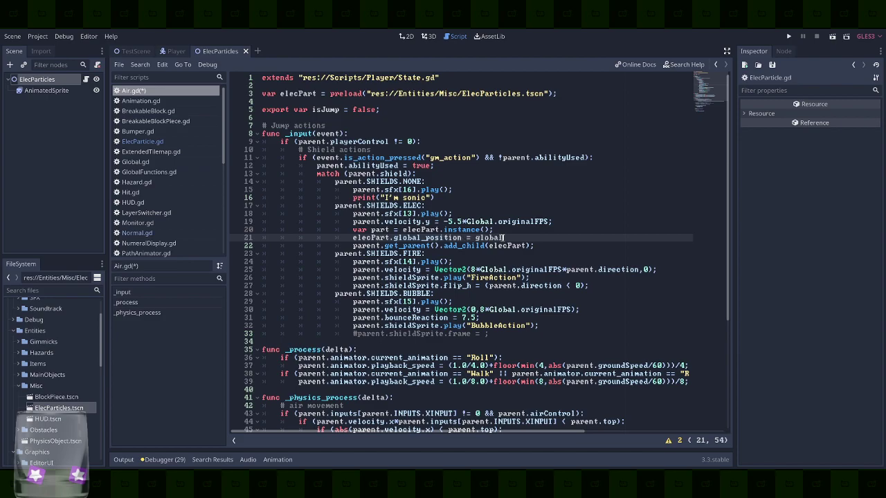
{"action": "type", "text": "ion;"}
{"action": "key", "text": "ctrl+s"}
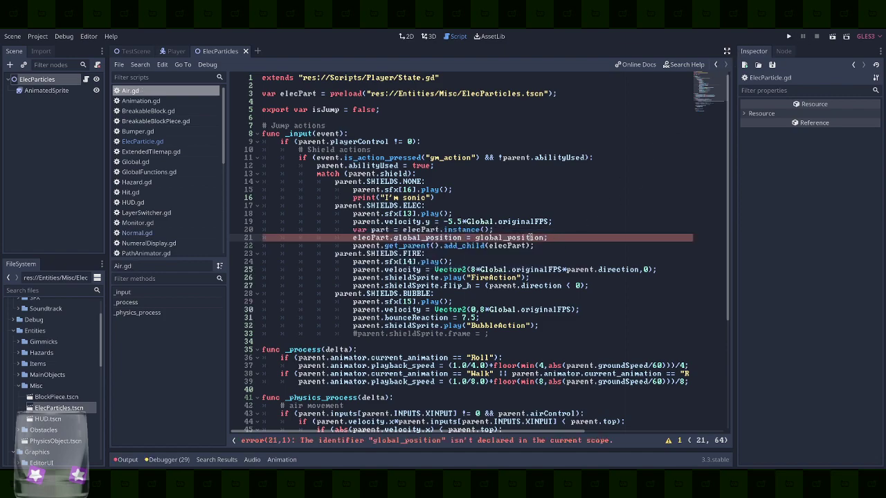
{"action": "left_click", "coordinate": [527, 230]}
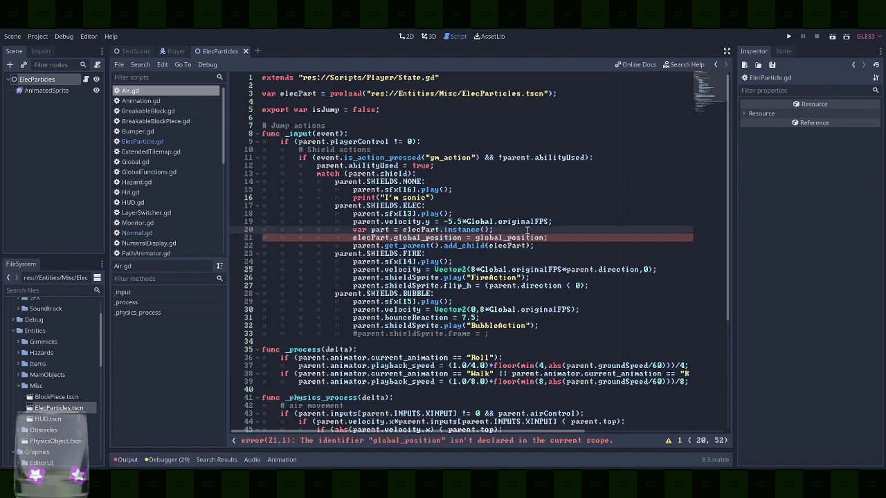
{"action": "key", "text": "Return"}
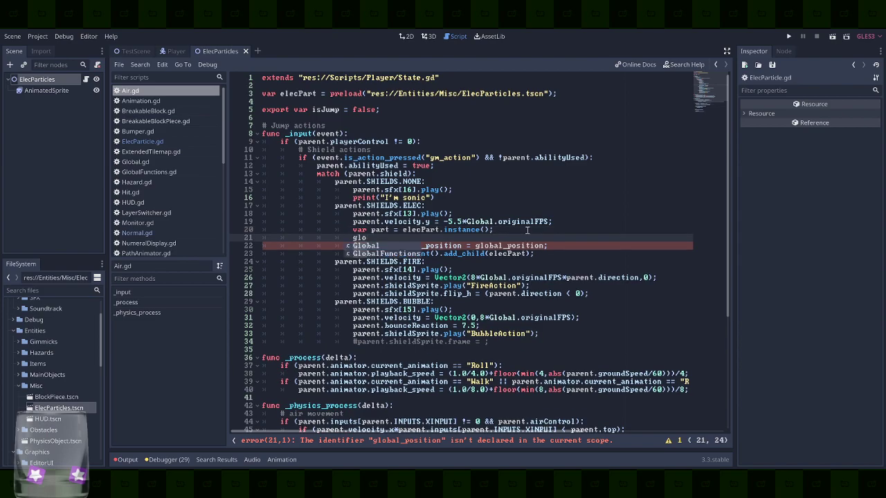
{"action": "key", "text": "shift+Up"}
{"action": "key", "text": "shift+End"}
{"action": "key", "text": "BackSpace"}
Change the right side of the elecPart.global_position assignment to parent.global_position
{"action": "key", "text": "Down"}
{"action": "key", "text": "ctrl+Left"}
{"action": "type", "text": "parent."}
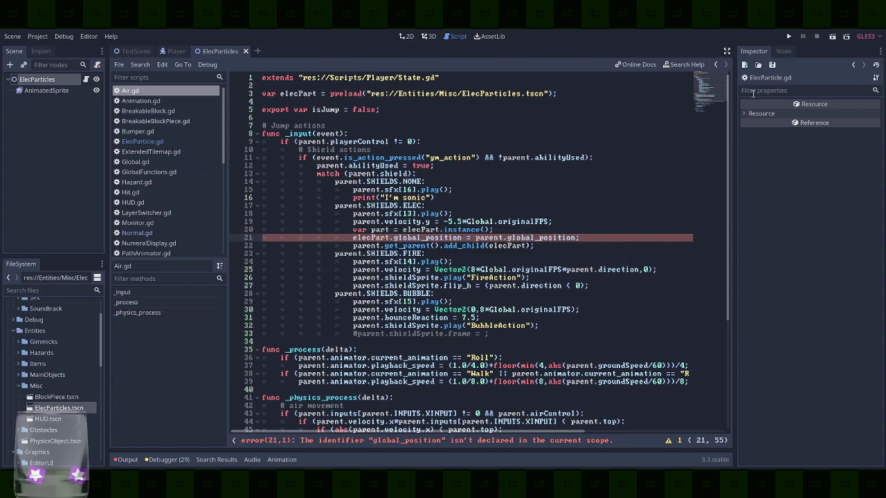
Run the game and test the electric shield's jump action with the parent.global_position assignment
{"action": "left_click", "coordinate": [789, 36]}
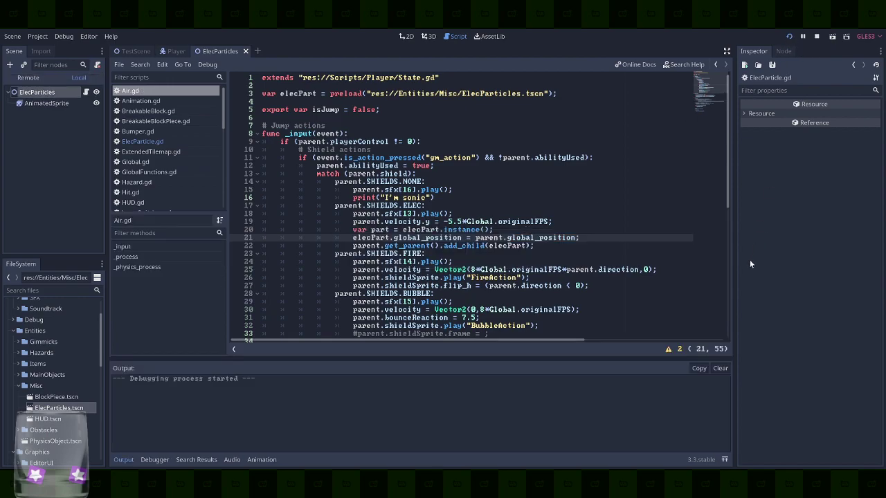
{"action": "key", "text": "Right"}
{"action": "key", "text": "space"}
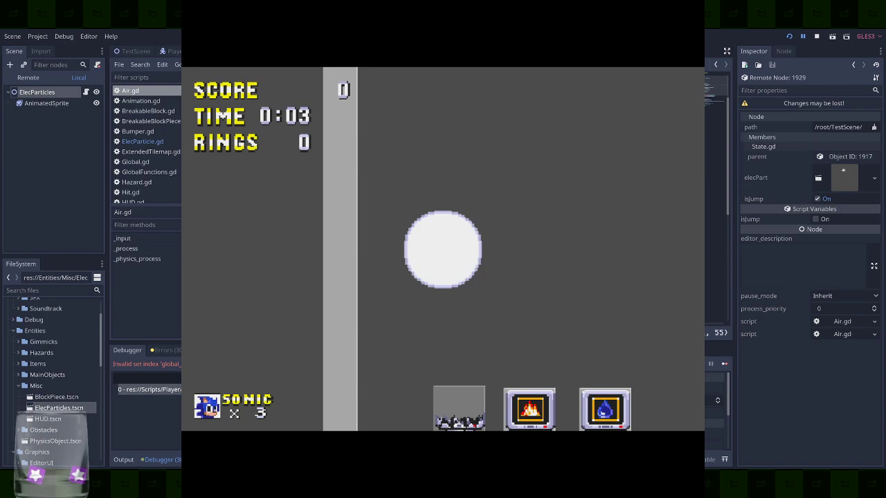
{"action": "left_click", "coordinate": [816, 36]}
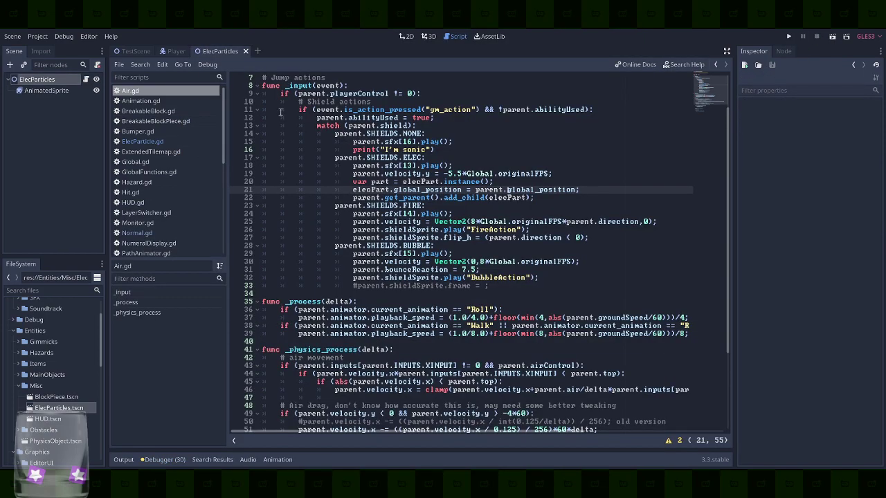
Check the ElecParticles scene's nodes, and comment out the elecPart.global_position line in Air.gd
{"action": "left_click", "coordinate": [38, 89]}
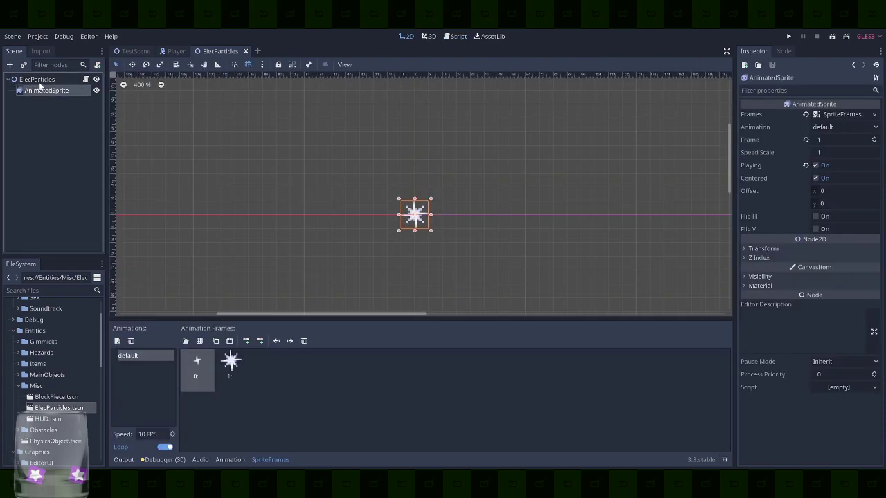
{"action": "left_click", "coordinate": [37, 79]}
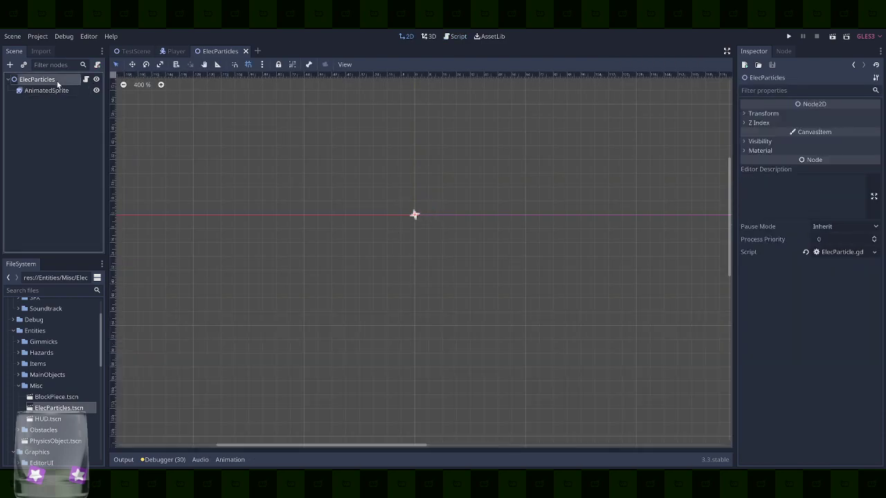
{"action": "left_click", "coordinate": [455, 36]}
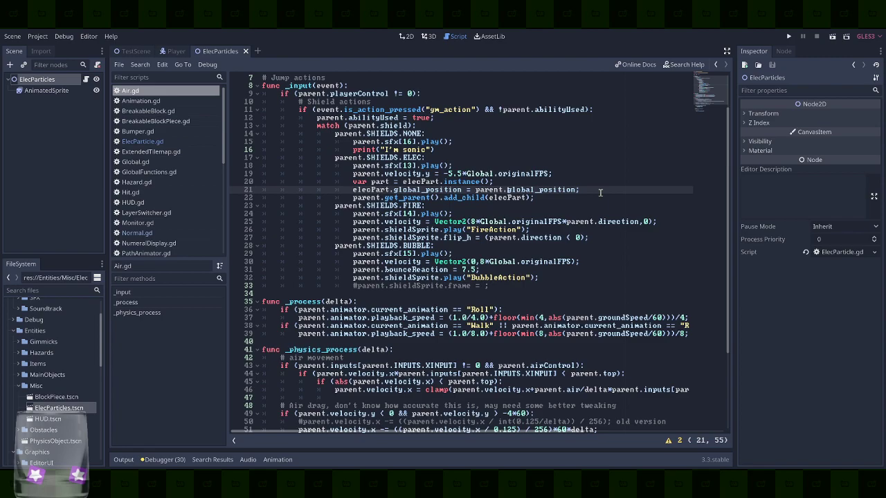
{"action": "type", "text": "#"}
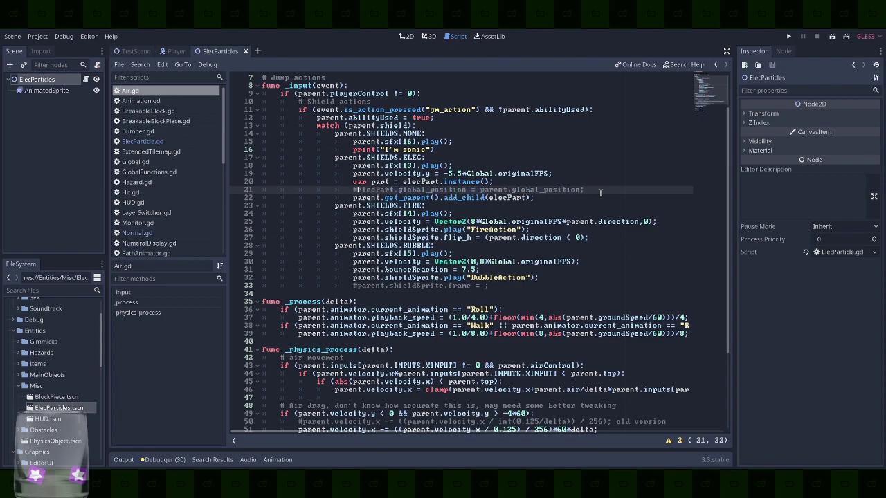
Run the game and test the electric shield's jump action with the position line commented out
{"action": "left_click", "coordinate": [788, 36]}
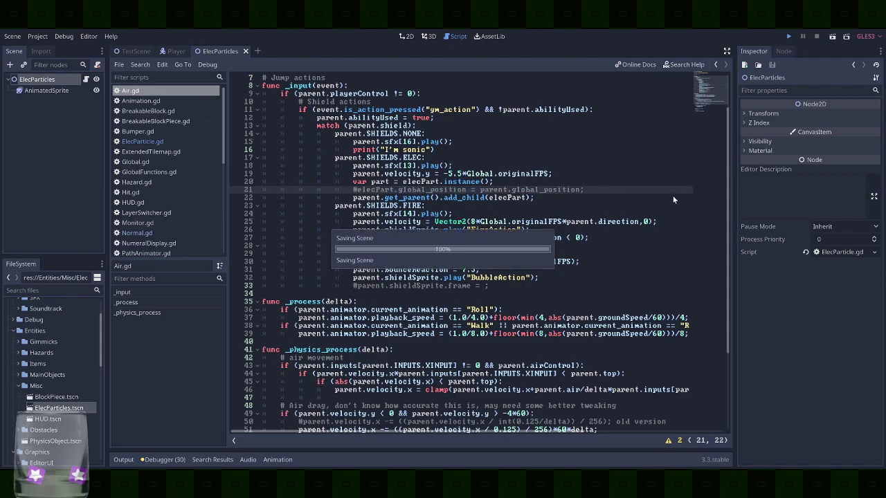
{"action": "key", "text": "Right"}
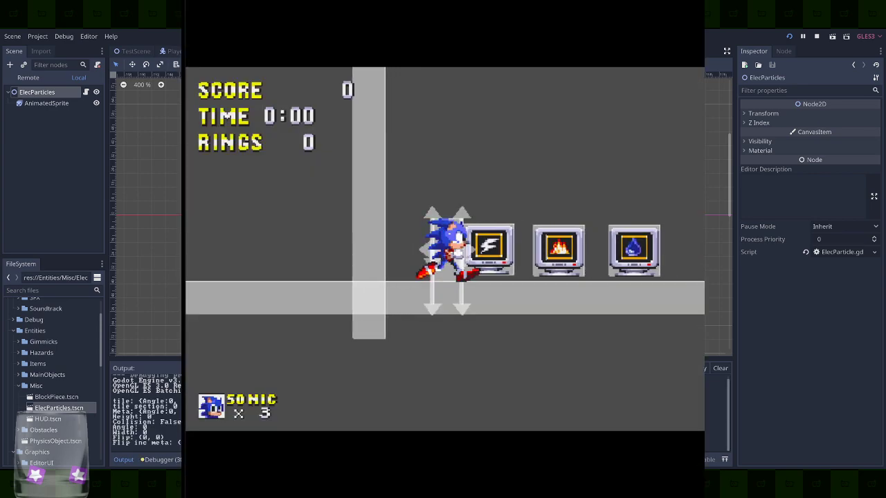
{"action": "key", "text": "space"}
{"action": "key", "text": "Left"}
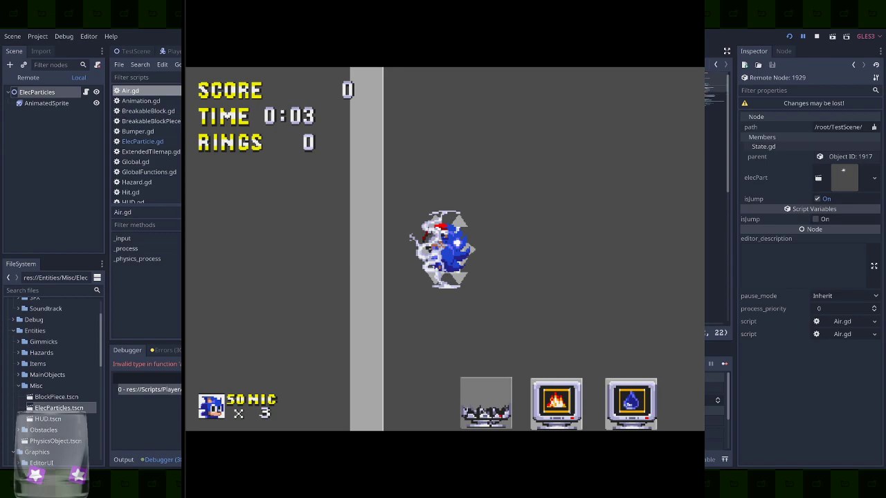
{"action": "left_click", "coordinate": [817, 37]}
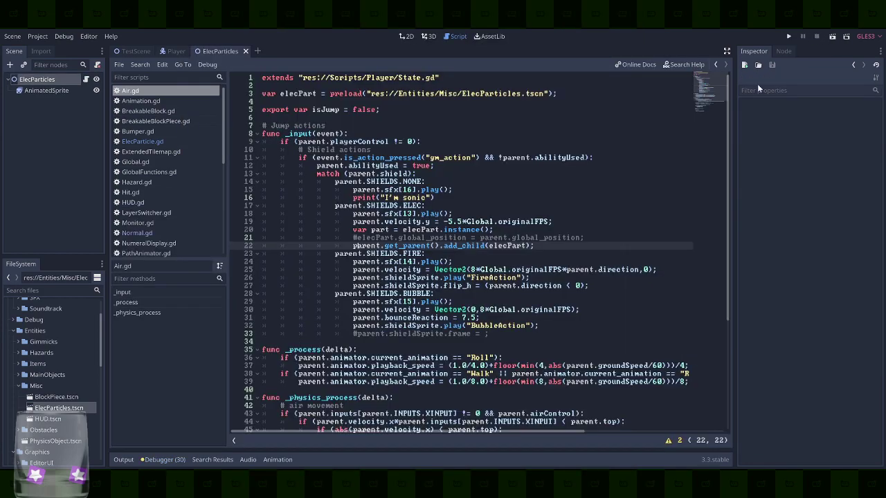
Uncomment the position line and replace elecPart with part in both the global_position assignment and the add_child call
{"action": "double_click", "coordinate": [380, 230]}
{"action": "key", "text": "ctrl+c"}
{"action": "key", "text": "Down"}
{"action": "key", "text": "ctrl+Left"}
{"action": "key", "text": "BackSpace"}
{"action": "key", "text": "ctrl+shift+Right"}
{"action": "key", "text": "ctrl+v"}
{"action": "key", "text": "Down"}
{"action": "double_click", "coordinate": [522, 247]}
{"action": "type", "text": "part"}
{"action": "key", "text": "Return"}
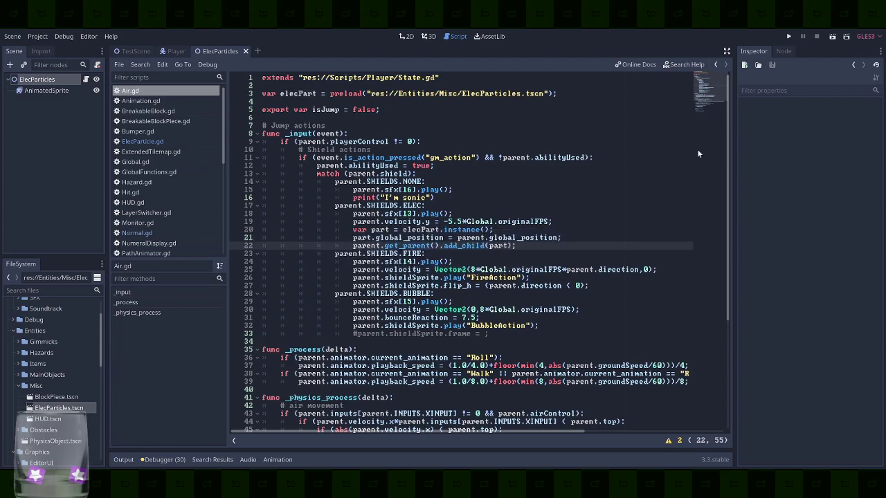
Run the game and check the spark spawned by the electric shield's jump action using the part instance
{"action": "left_click", "coordinate": [789, 37]}
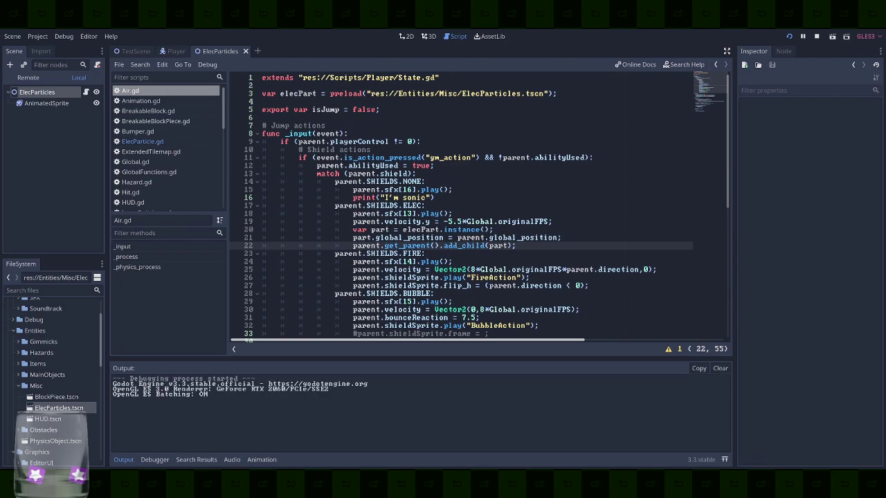
{"action": "key", "text": "a"}
{"action": "key", "text": "Right"}
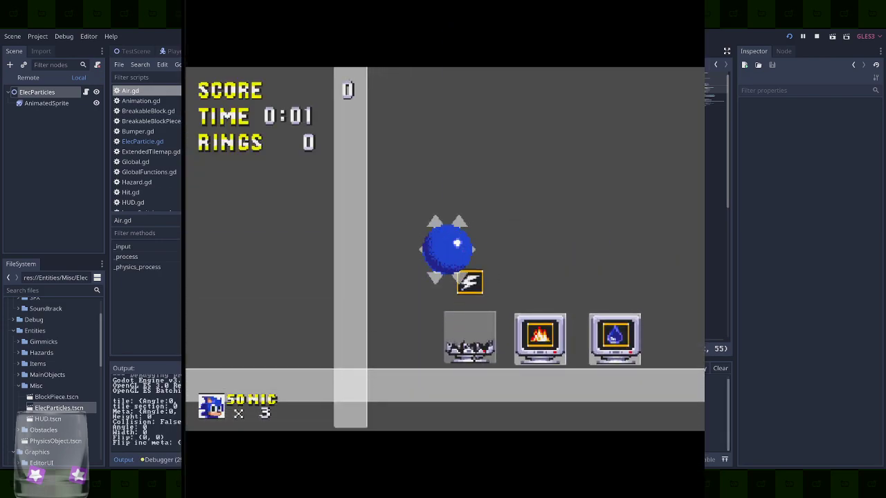
{"action": "key", "text": "a"}
{"action": "key", "text": "a"}
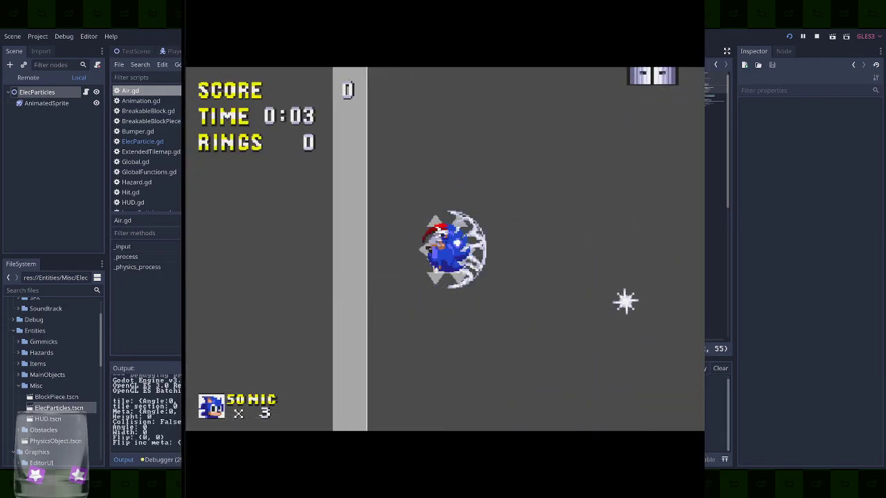
{"action": "left_click", "coordinate": [690, 4]}
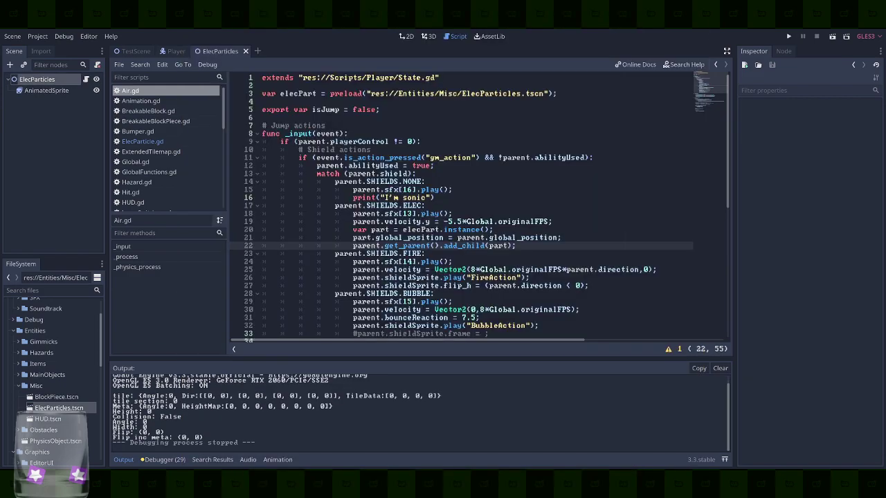
In ElecParticle.gd, change the speed reduction line to speed -= delta*10;
{"action": "left_click", "coordinate": [85, 79]}
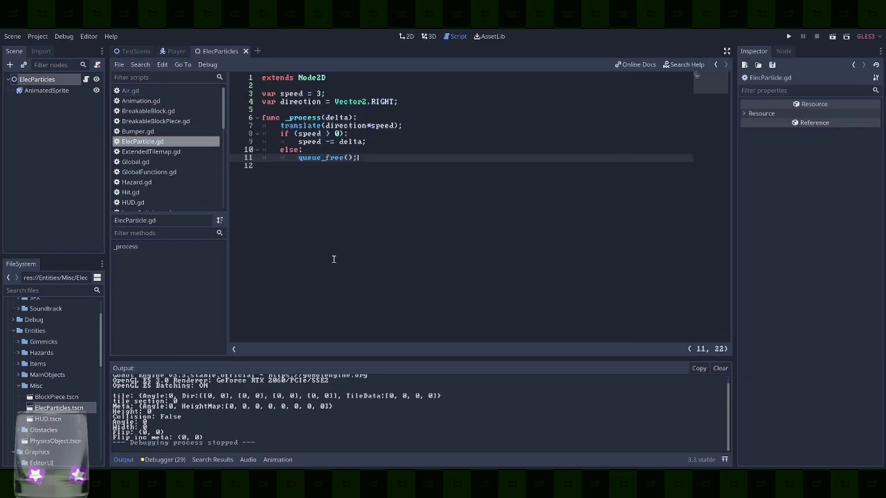
{"action": "left_click", "coordinate": [457, 143]}
{"action": "type", "text": "*10"}
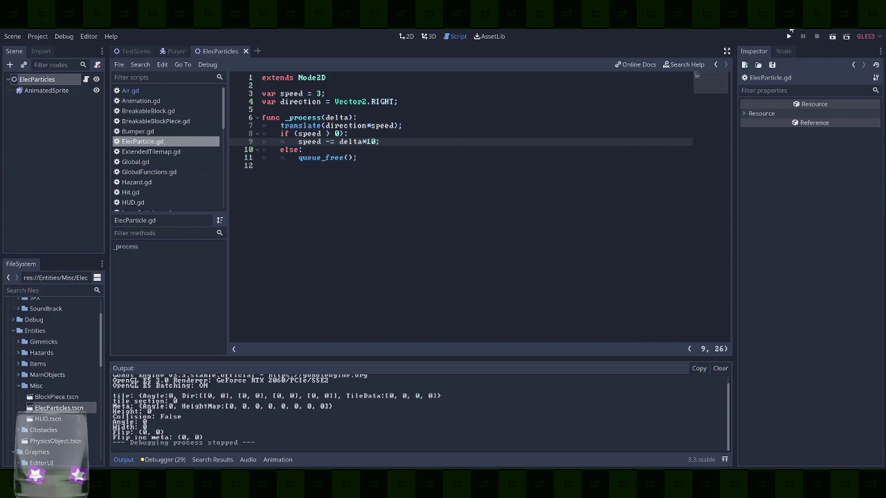
Run the game and check how the spark behaves with the faster speed reduction
{"action": "left_click", "coordinate": [788, 36]}
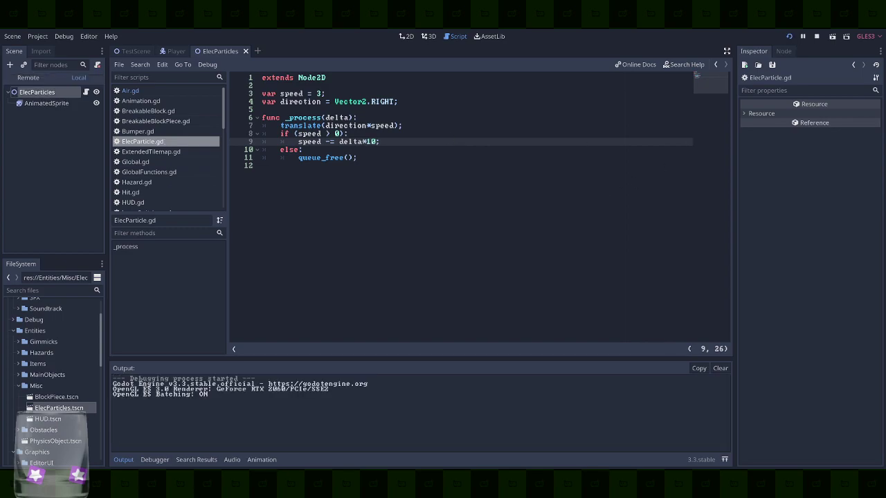
{"action": "key", "text": "Right"}
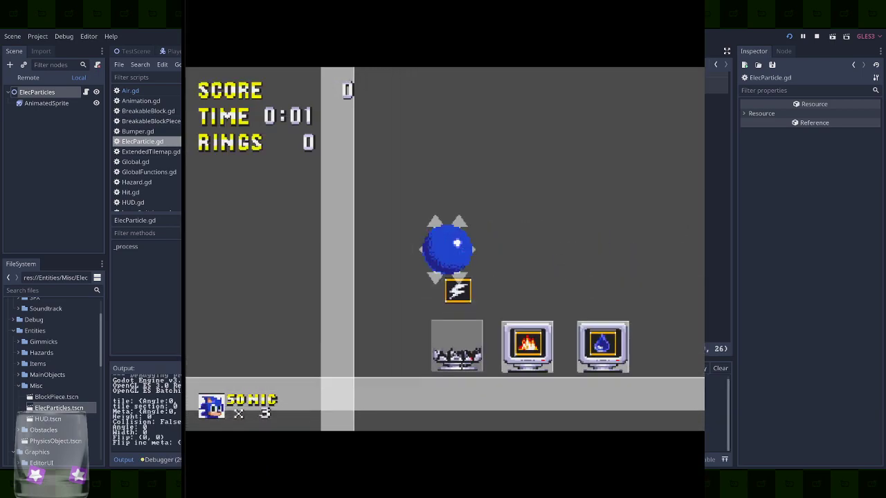
{"action": "key", "text": "space"}
{"action": "key", "text": "space"}
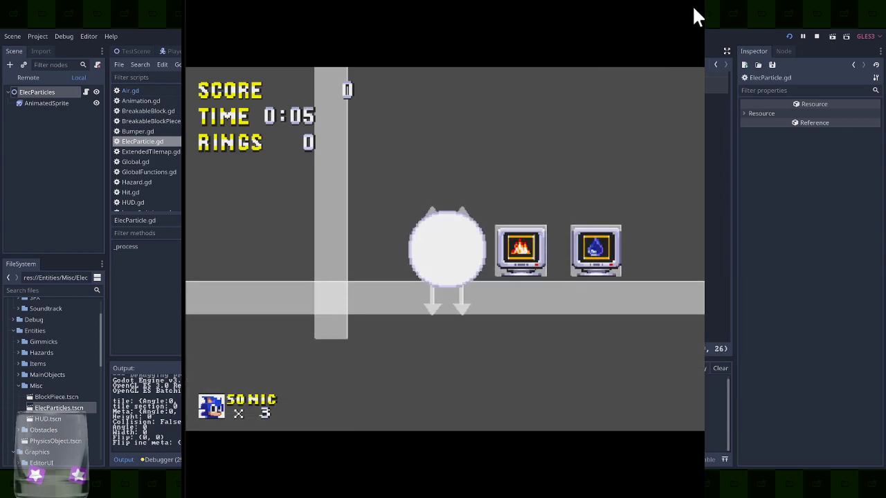
{"action": "left_click", "coordinate": [693, 2]}
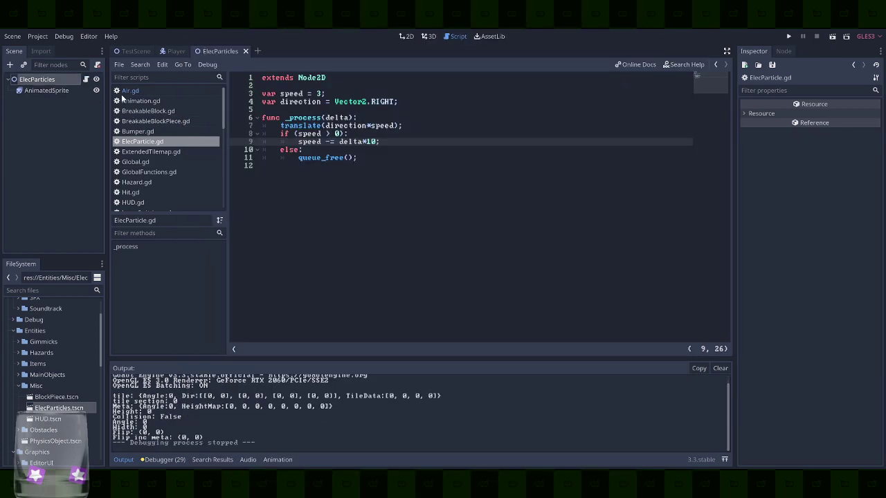
In the Player scene's Air.gd, add for i in range(4): below the velocity.y line of the SHIELDS.ELEC case
{"action": "left_click", "coordinate": [177, 52]}
{"action": "left_click", "coordinate": [222, 52]}
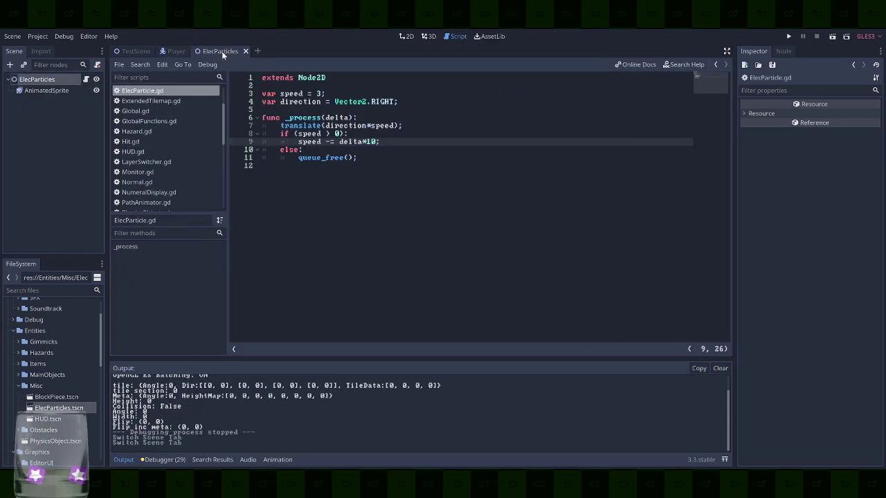
{"action": "left_click", "coordinate": [176, 51]}
{"action": "left_click", "coordinate": [91, 114]}
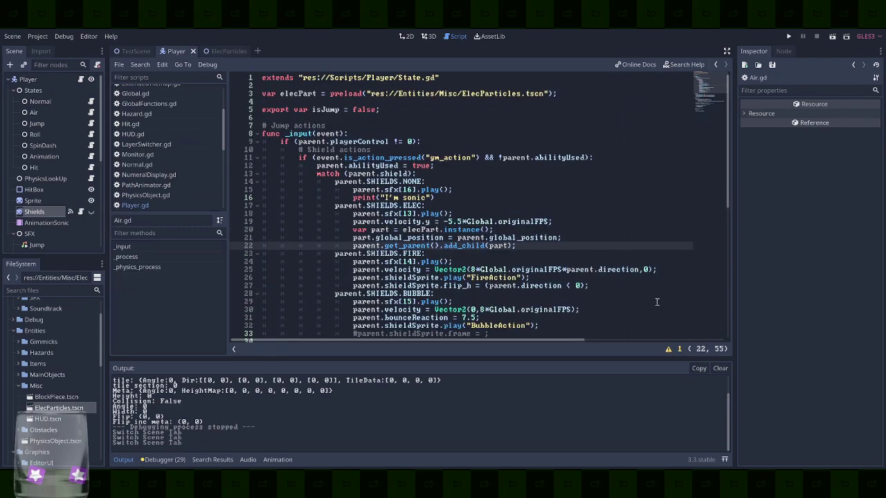
{"action": "key", "text": "Up"}
{"action": "key", "text": "Up"}
{"action": "key", "text": "Up"}
{"action": "key", "text": "End"}
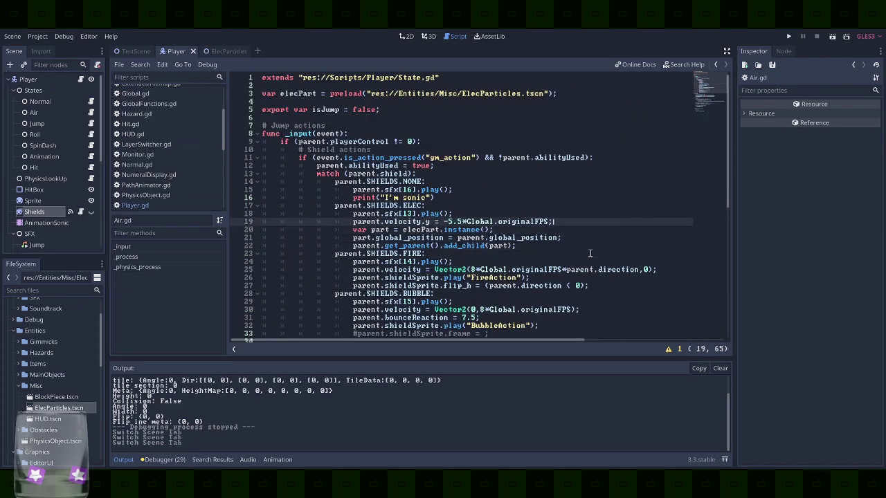
{"action": "key", "text": "Return"}
{"action": "type", "text": "for i in "}
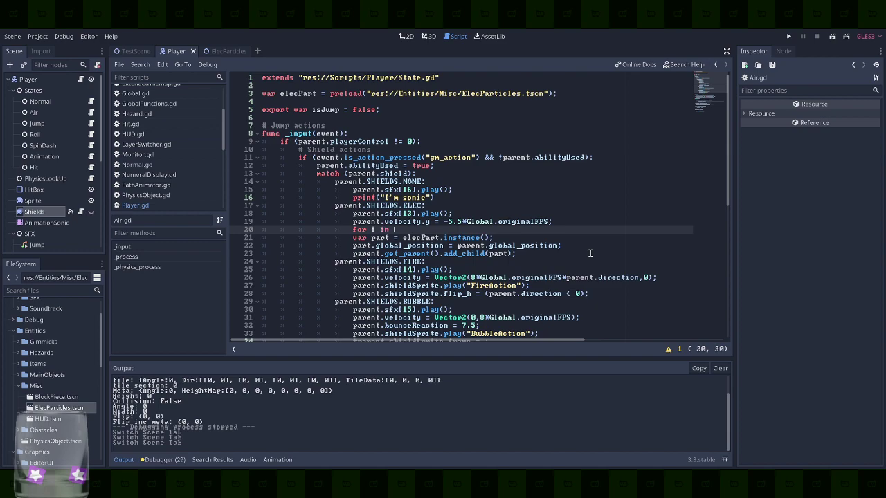
{"action": "type", "text": "range(4"}
Indent the particle instance, global_position and add_child lines so they sit inside the for loop
{"action": "key", "text": "Down"}
{"action": "key", "text": "Home"}
{"action": "key", "text": "Tab"}
{"action": "key", "text": "Down"}
{"action": "key", "text": "Home"}
{"action": "key", "text": "Tab"}
{"action": "key", "text": "Down"}
{"action": "key", "text": "Home"}
{"action": "key", "text": "Tab"}
Inside the loop, below the global_position line, add part.direction = Vector2(1,1).rotated(deg2rad(90*i));
{"action": "key", "text": "Up"}
{"action": "key", "text": "End"}
{"action": "key", "text": "Return"}
{"action": "type", "text": "part.direction = Ve"}
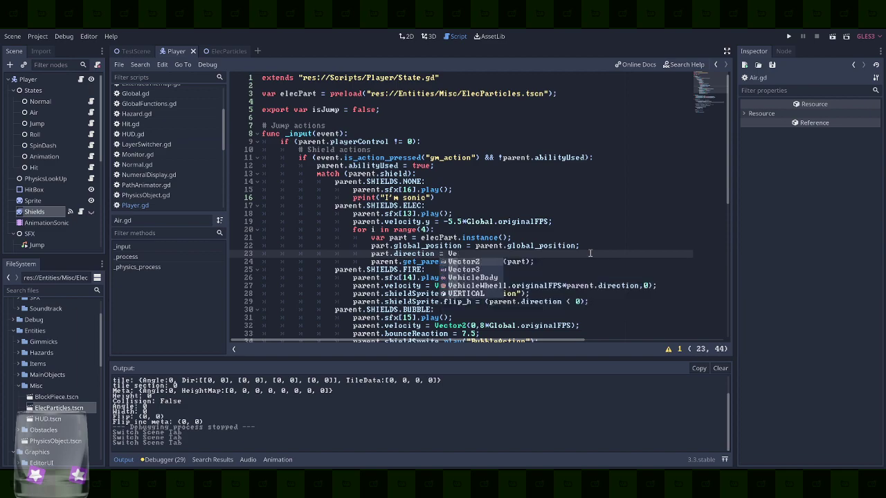
{"action": "key", "text": "Return"}
{"action": "type", "text": "1,1)"}
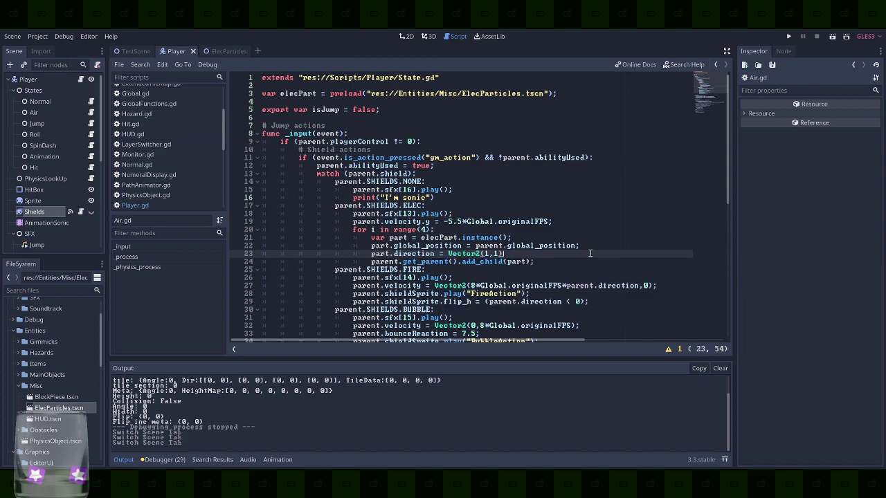
{"action": "type", "text": ".rot"}
{"action": "key", "text": "Return"}
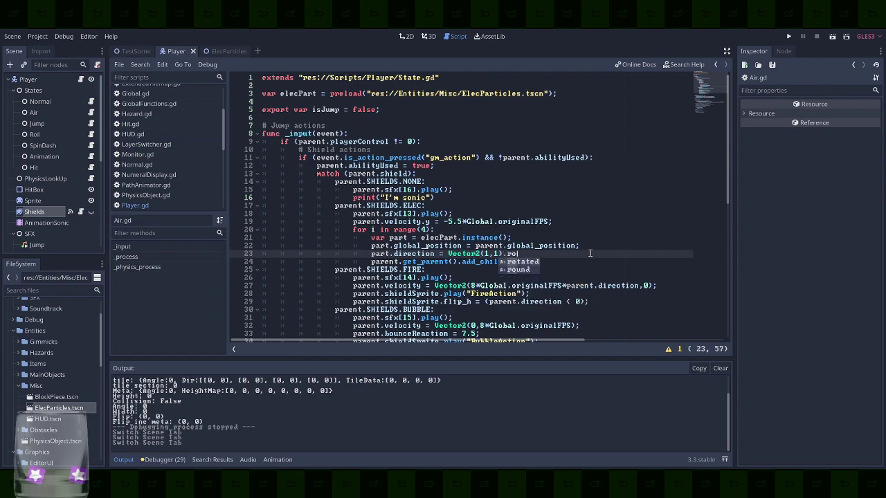
{"action": "type", "text": "90"}
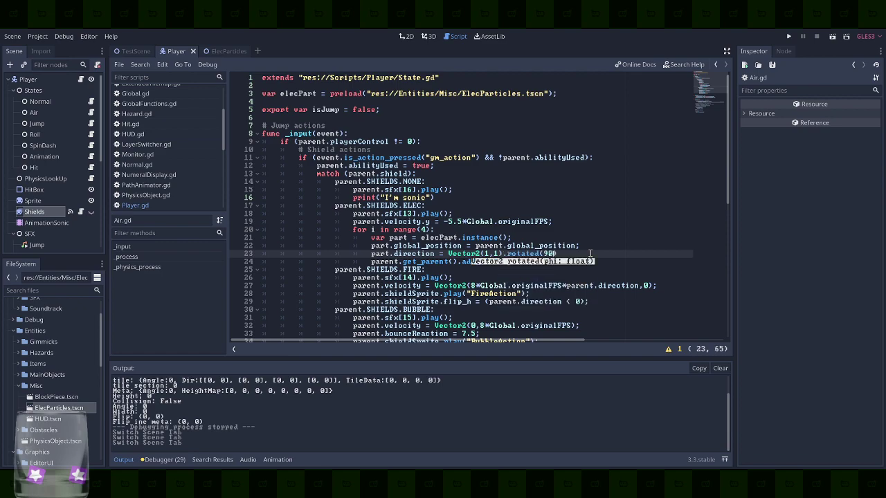
{"action": "key", "text": "BackSpace"}
{"action": "key", "text": "BackSpace"}
{"action": "type", "text": "de"}
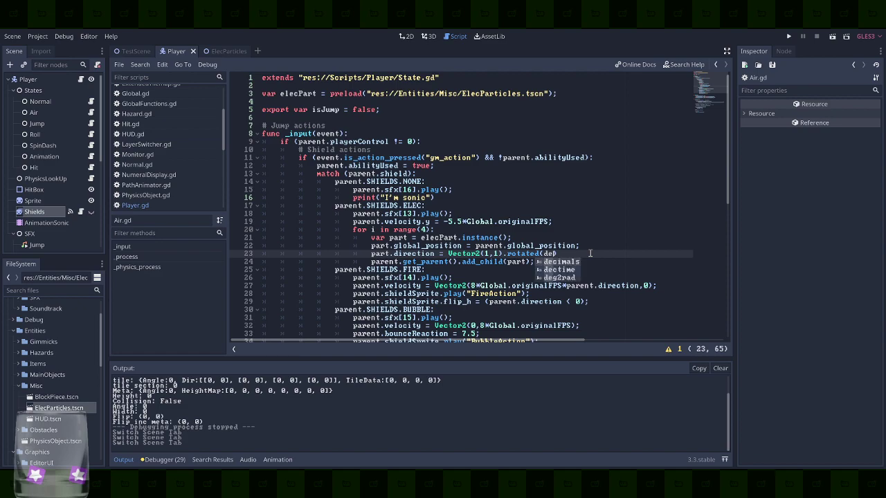
{"action": "type", "text": "g"}
{"action": "key", "text": "Return"}
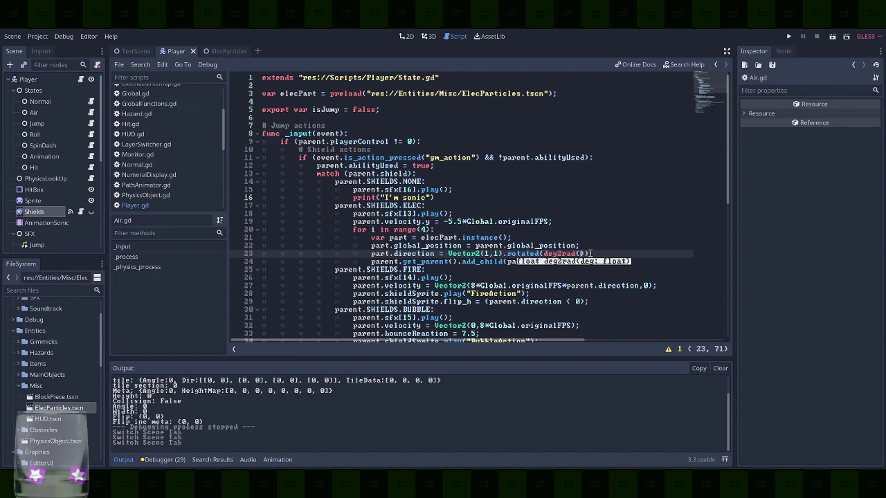
{"action": "type", "text": "90*i"}
{"action": "key", "text": "Right"}
{"action": "key", "text": "Right"}
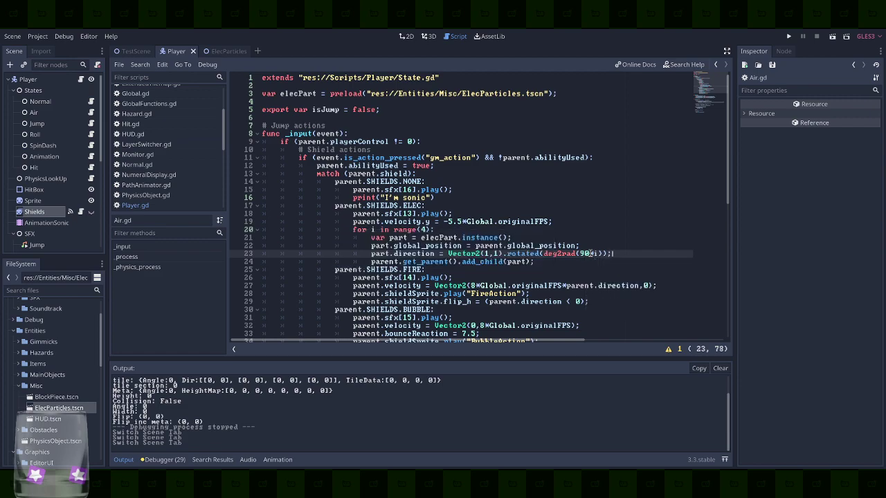
Run the game and test that the electric shield's jump action emits sparks in four directions
{"action": "left_click", "coordinate": [788, 37]}
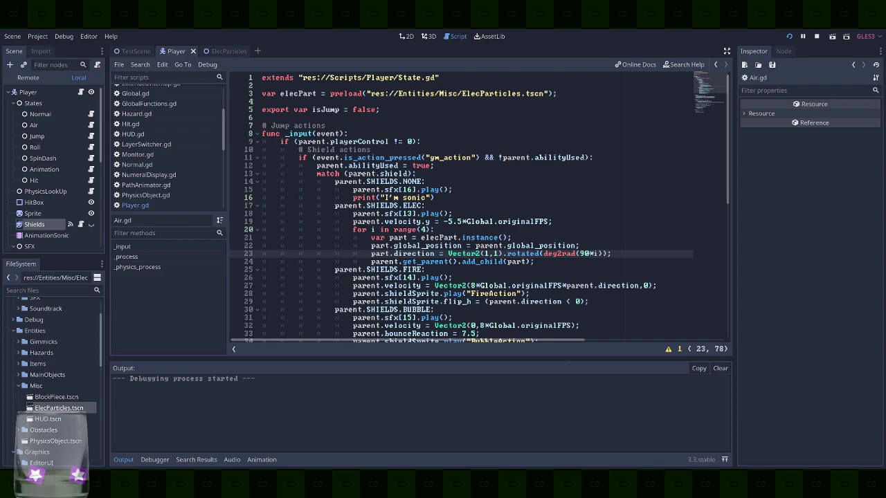
{"action": "key", "text": "space"}
{"action": "key", "text": "Right"}
{"action": "key", "text": "space"}
{"action": "key", "text": "space"}
{"action": "key", "text": "space"}
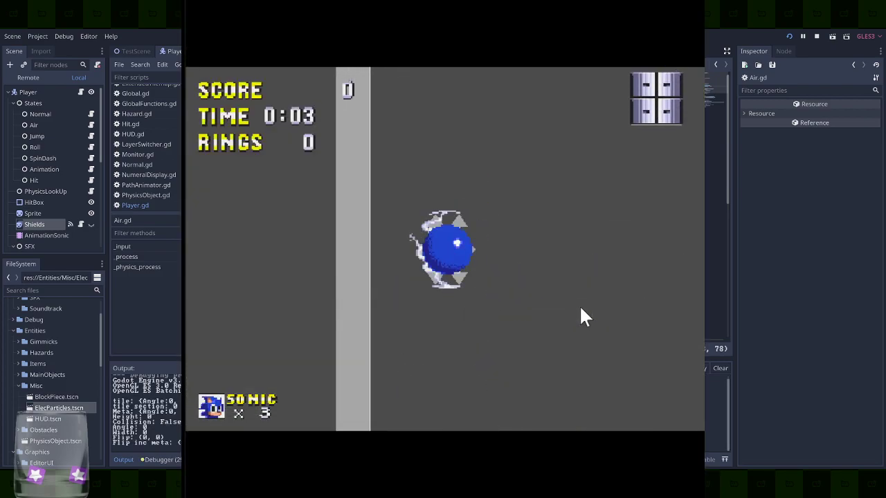
Check the jump action in a reduced game window, restoring it to full size to continue the electric shield test
{"action": "key", "text": "space"}
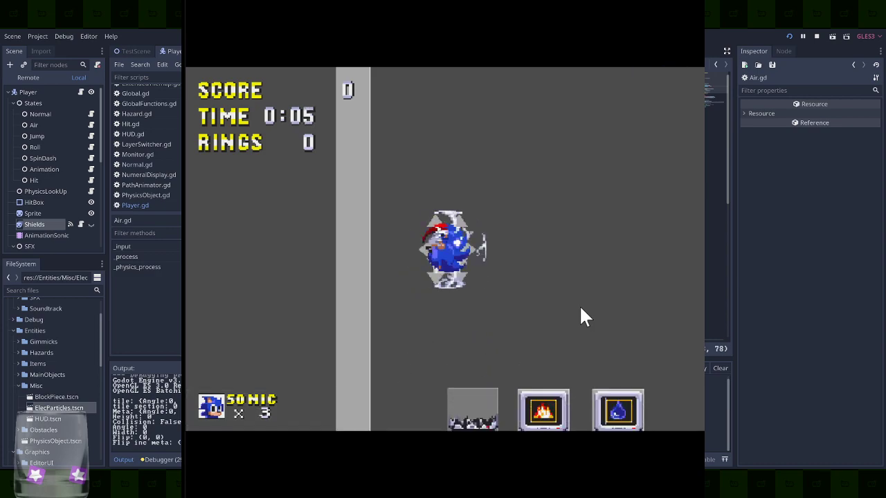
{"action": "double_click", "coordinate": [471, 5]}
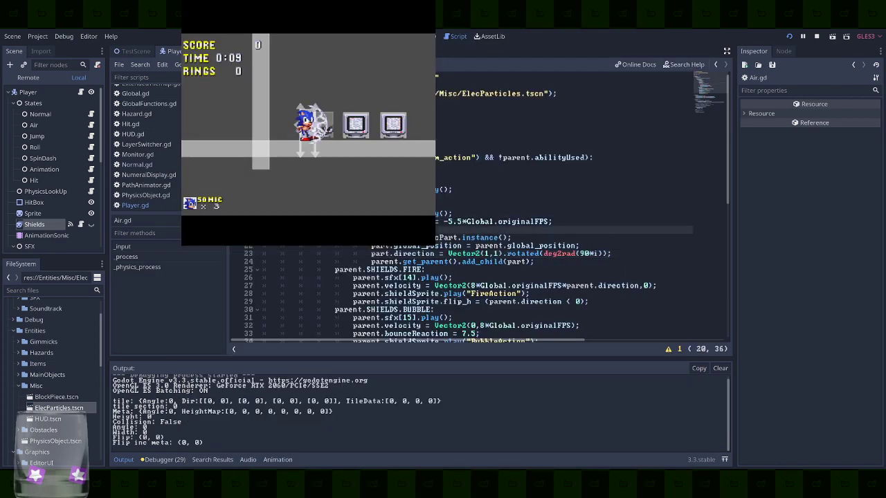
{"action": "double_click", "coordinate": [351, 2]}
{"action": "key", "text": "space"}
{"action": "key", "text": "space"}
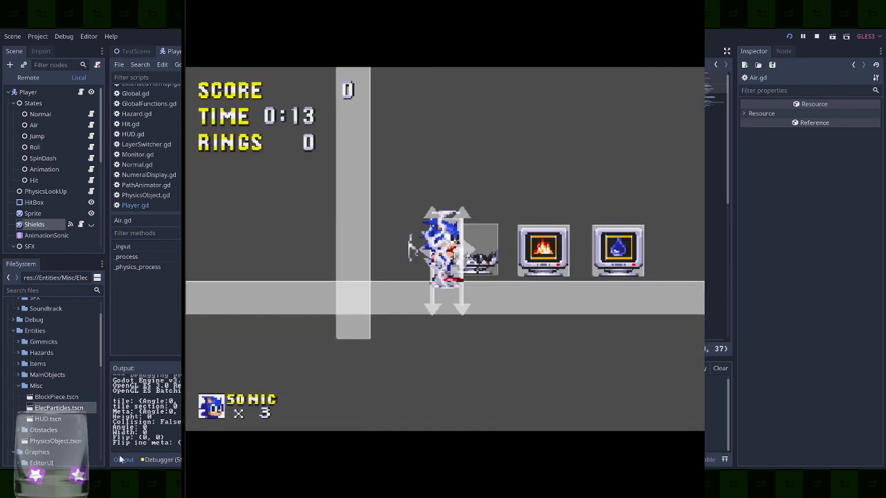
Test the electric shield's spark burst by repeatedly triggering the jump action in mid-air above the monitors
{"action": "key", "text": "space"}
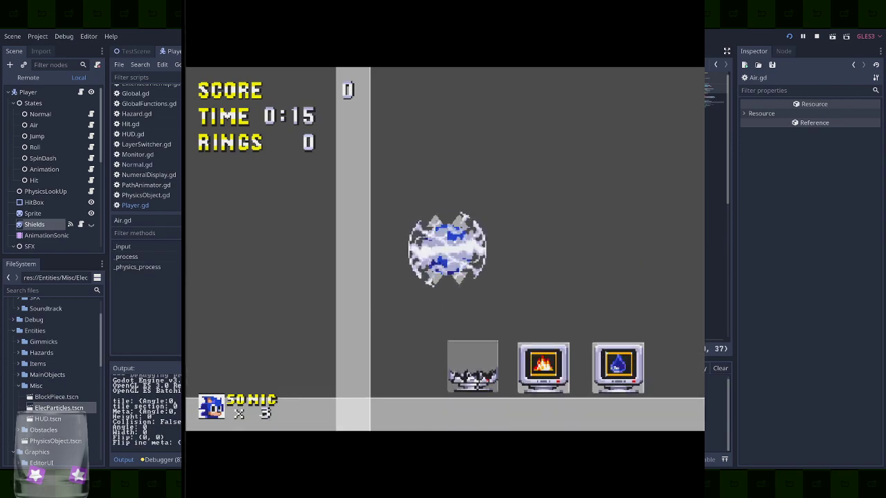
{"action": "key", "text": "space"}
{"action": "key", "text": "space"}
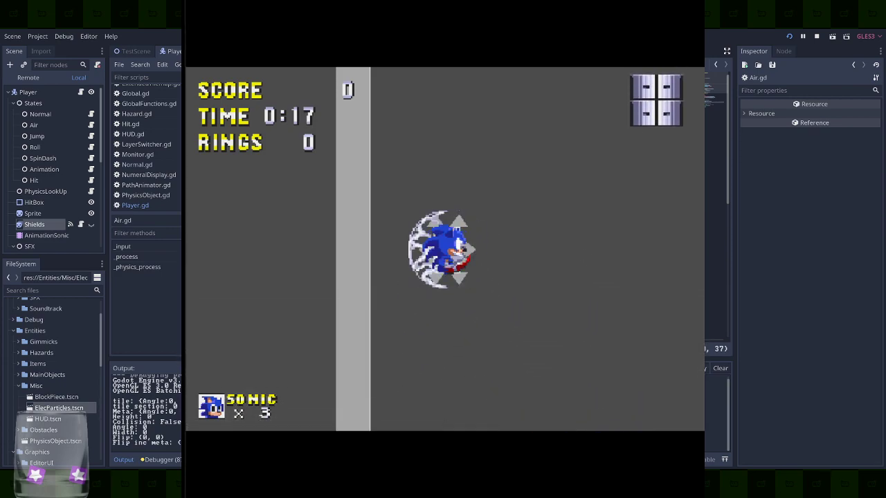
{"action": "key", "text": "space"}
{"action": "key", "text": "space"}
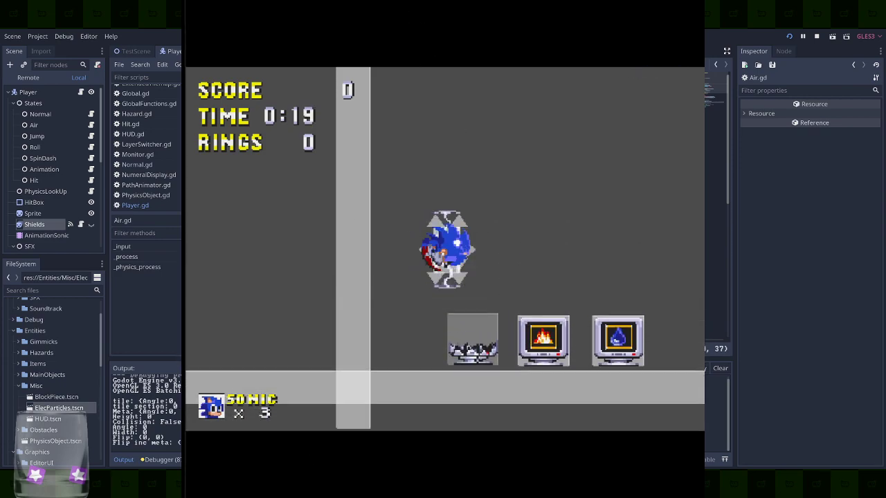
{"action": "key", "text": "space"}
{"action": "key", "text": "space"}
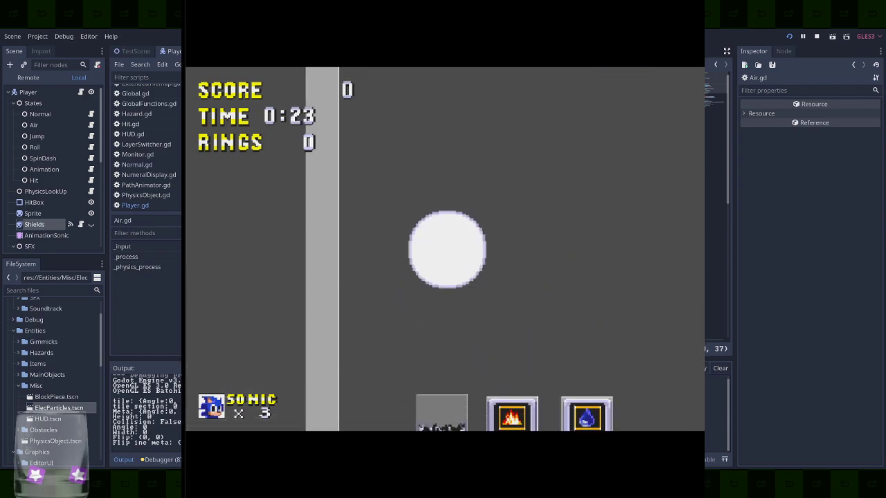
{"action": "key", "text": "space"}
{"action": "key", "text": "space"}
{"action": "key", "text": "space"}
{"action": "key", "text": "space"}
{"action": "key", "text": "space"}
{"action": "key", "text": "space"}
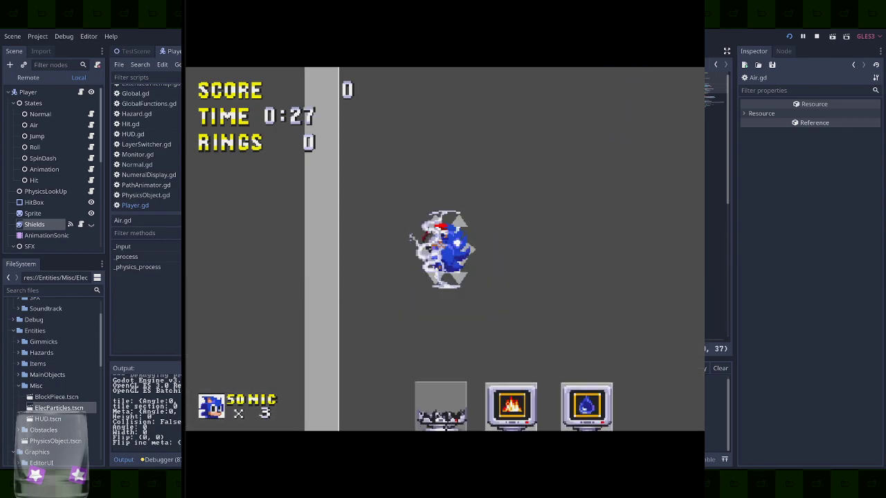
{"action": "key", "text": "space"}
{"action": "key", "text": "space"}
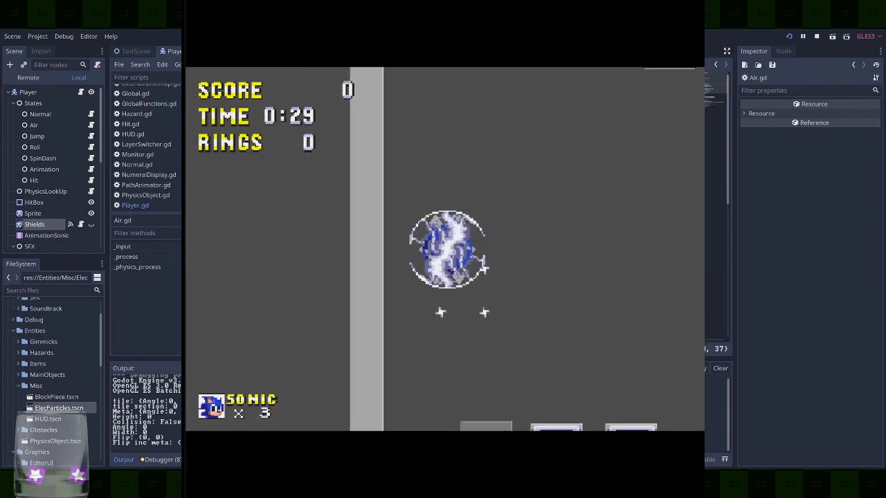
Test the electric shield's jump action while moving back and forth between the wall and the stacked monitors
{"action": "key", "text": "Left"}
{"action": "key", "text": "Right"}
{"action": "key", "text": "space"}
{"action": "key", "text": "space"}
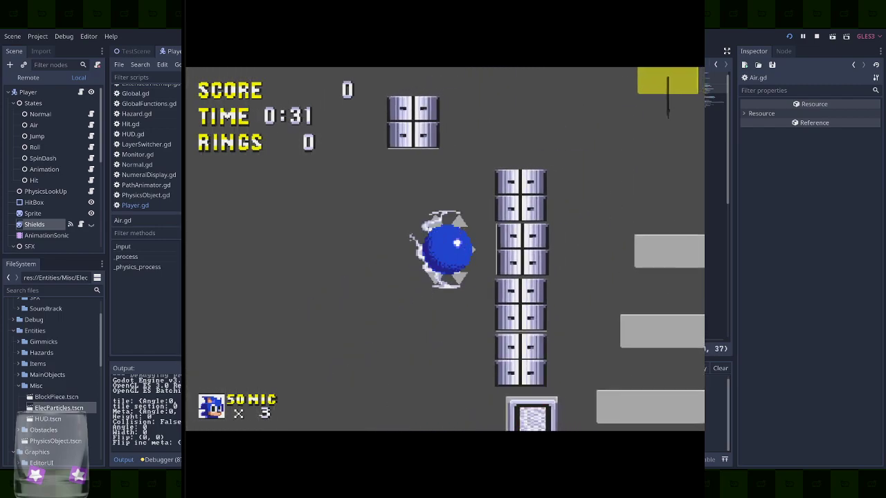
{"action": "key", "text": "Left"}
{"action": "key", "text": "space"}
{"action": "key", "text": "space"}
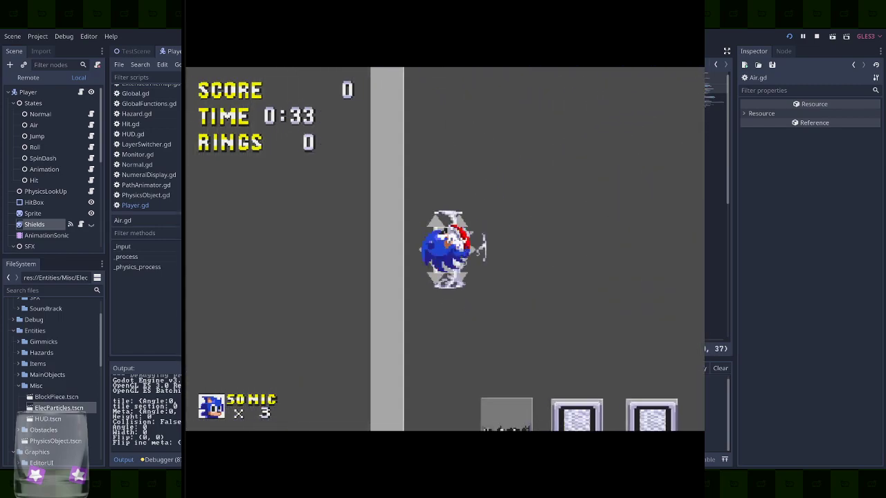
{"action": "key", "text": "Right"}
{"action": "key", "text": "space"}
{"action": "key", "text": "space"}
{"action": "key", "text": "space"}
{"action": "key", "text": "Left"}
{"action": "key", "text": "space"}
{"action": "key", "text": "Right"}
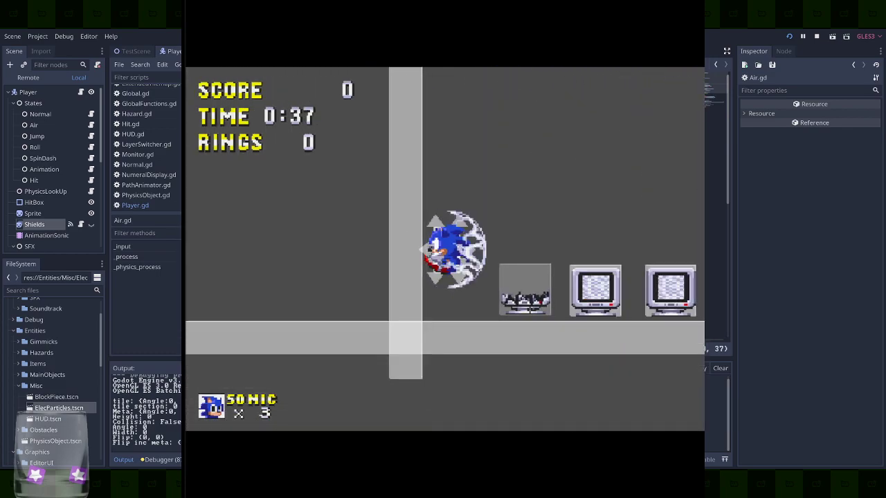
{"action": "key", "text": "space"}
{"action": "key", "text": "space"}
{"action": "key", "text": "Left"}
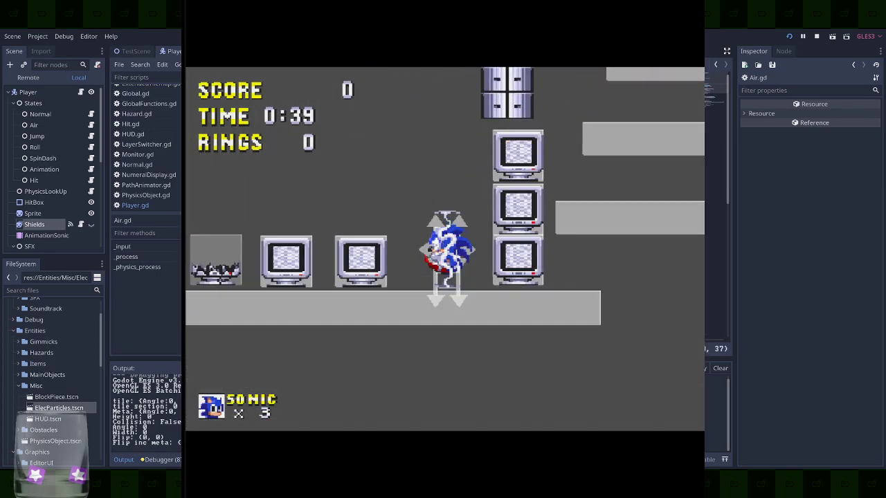
{"action": "key", "text": "space"}
{"action": "key", "text": "space"}
{"action": "key", "text": "Right"}
{"action": "key", "text": "space"}
{"action": "key", "text": "space"}
{"action": "key", "text": "Left"}
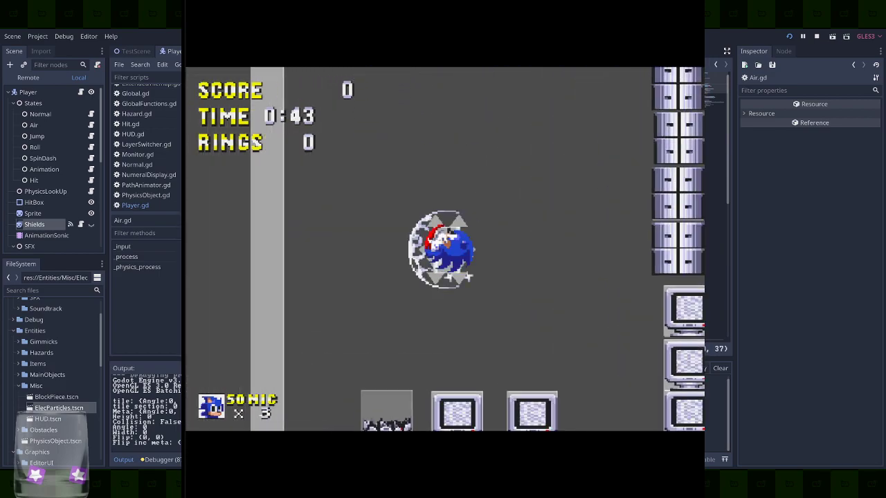
{"action": "key", "text": "space"}
{"action": "key", "text": "Right"}
{"action": "key", "text": "space"}
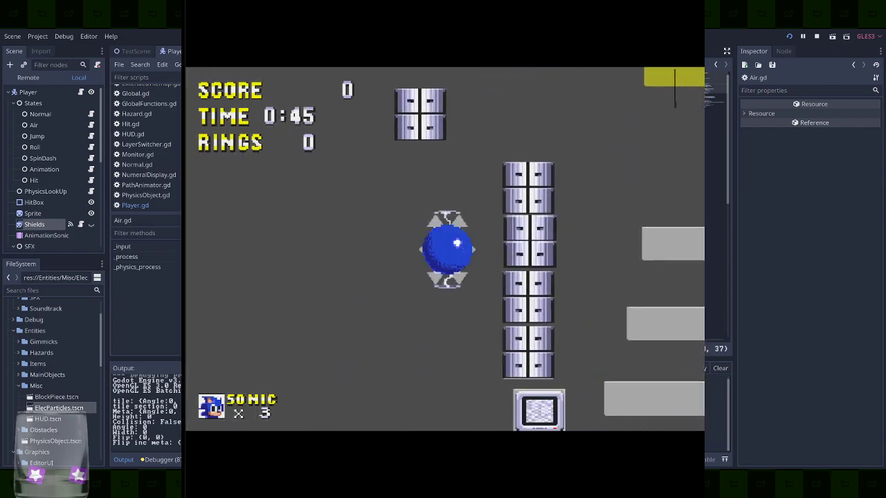
Break the stacked ring monitors and the fire and bubble shield monitors to test switching shields in play
{"action": "key", "text": "space"}
{"action": "key", "text": "Left"}
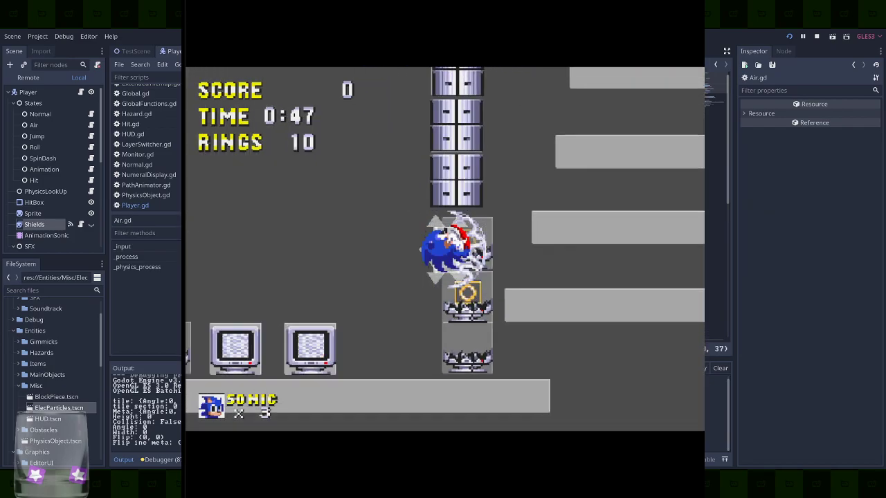
{"action": "key", "text": "space"}
{"action": "key", "text": "Right"}
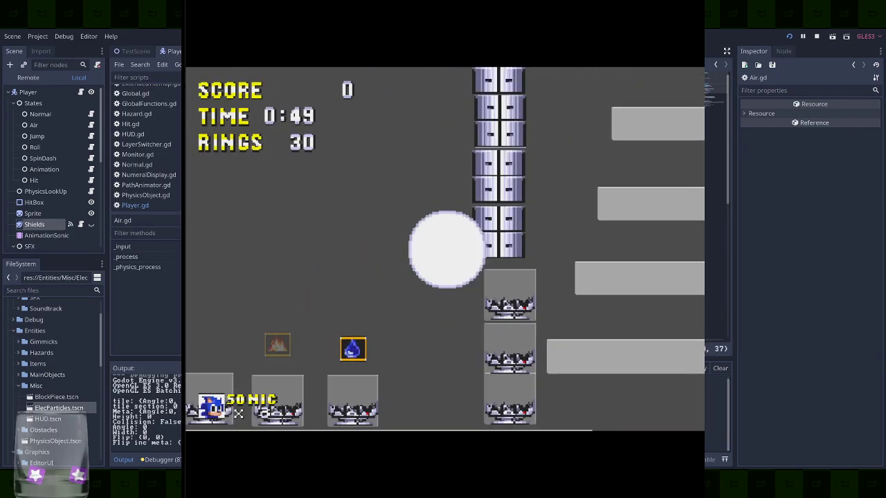
{"action": "key", "text": "space"}
{"action": "key", "text": "Right"}
{"action": "key", "text": "space"}
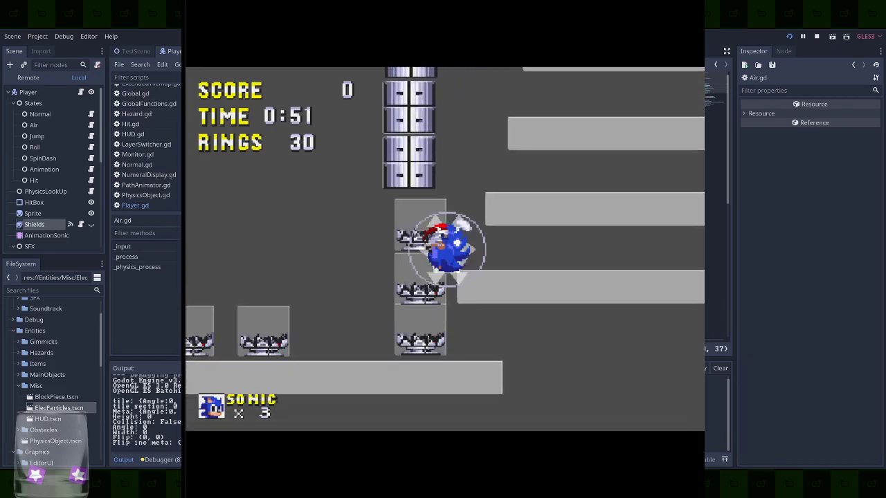
Play through the level past the spinning saws to the spring platform, and stop the running game
{"action": "key", "text": "Right"}
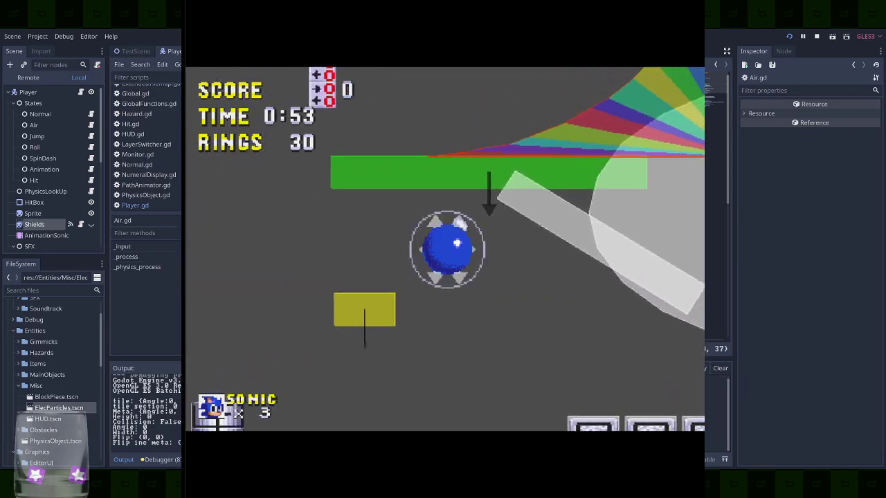
{"action": "key", "text": "space"}
{"action": "key", "text": "Right"}
{"action": "key", "text": "space"}
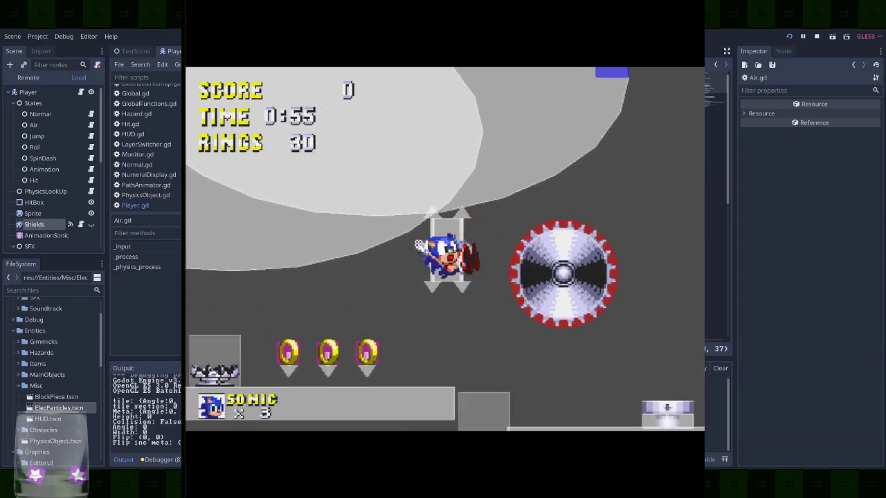
{"action": "key", "text": "Right"}
{"action": "key", "text": "Right"}
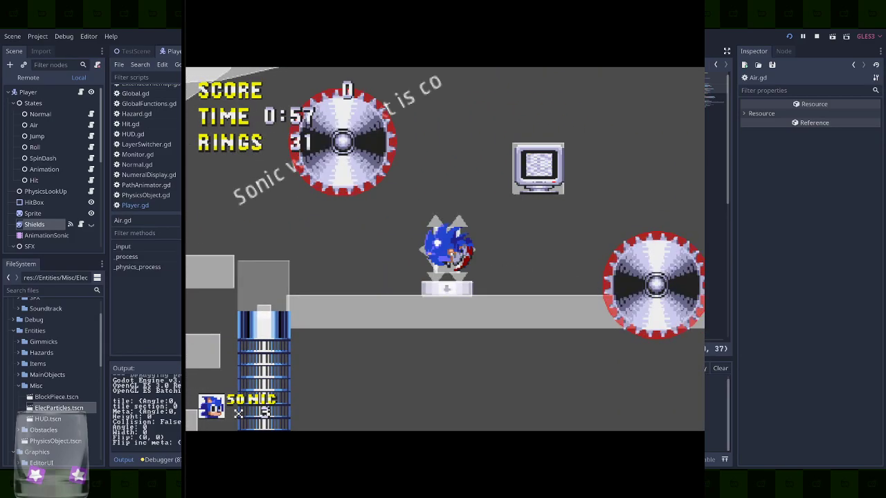
{"action": "key", "text": "Left"}
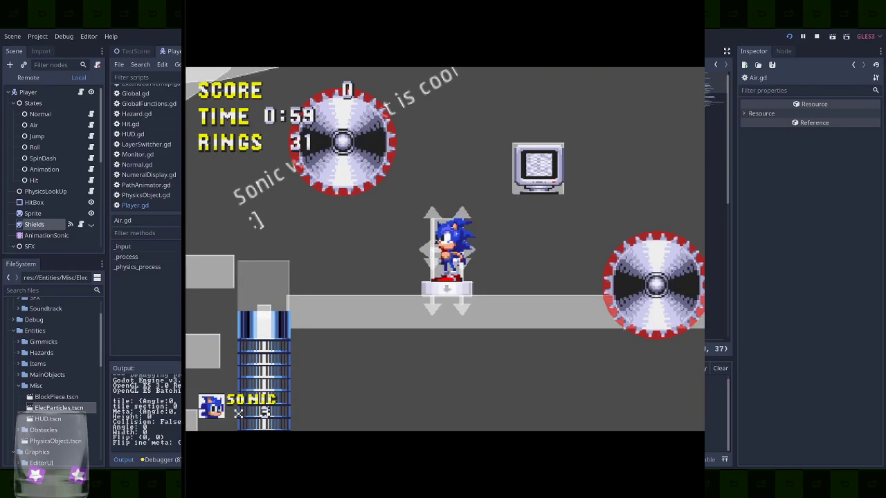
{"action": "key", "text": "space"}
{"action": "key", "text": "F8"}
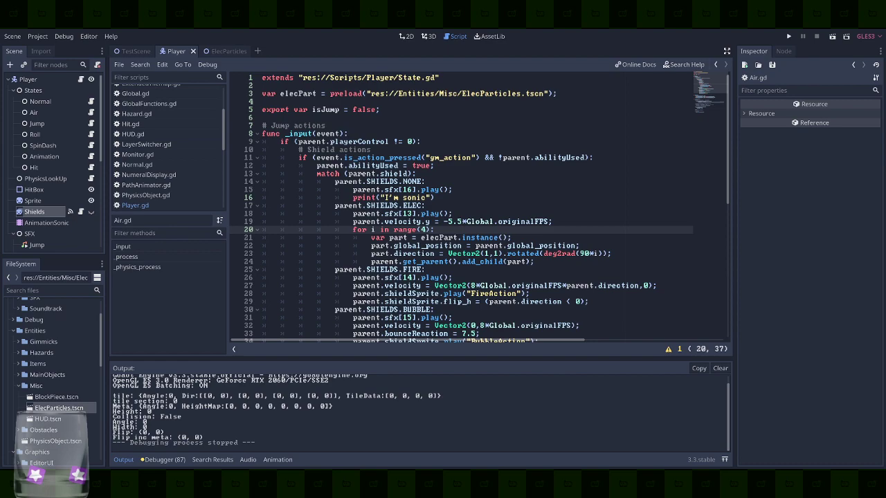
Preview the shield textures in the Graphics/Items folder, from shield_bubble.png through shield_plain.png
{"action": "scroll", "coordinate": [56, 374], "scroll_direction": "up", "scroll_amount": 2}
{"action": "scroll", "coordinate": [55, 373], "scroll_direction": "down", "scroll_amount": 8}
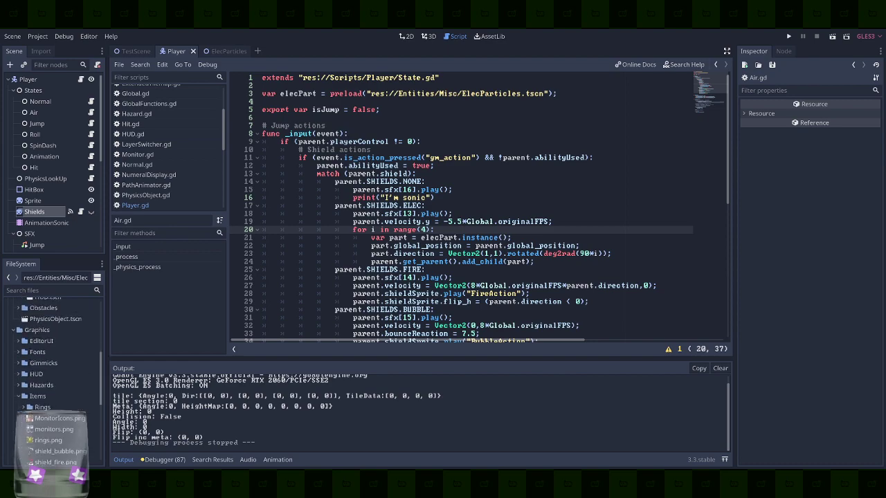
{"action": "scroll", "coordinate": [55, 373], "scroll_direction": "down", "scroll_amount": 4}
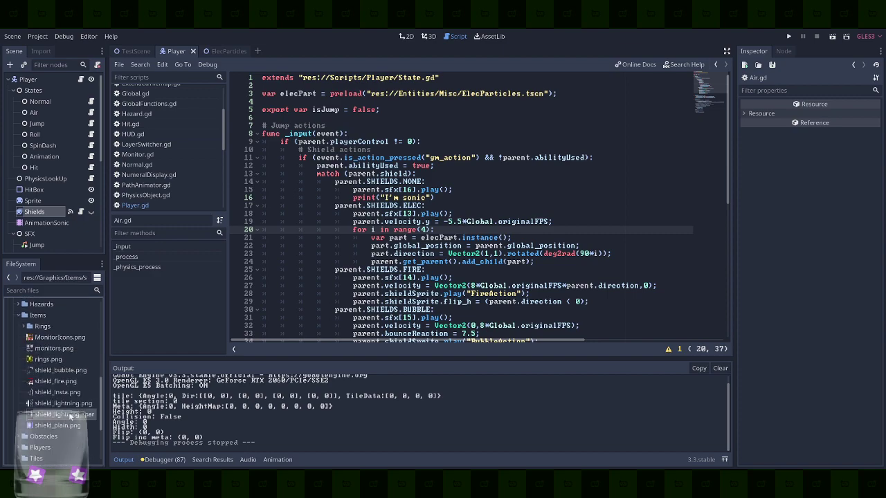
{"action": "left_click", "coordinate": [62, 404]}
{"action": "key", "text": "Up"}
{"action": "key", "text": "Up"}
{"action": "key", "text": "Up"}
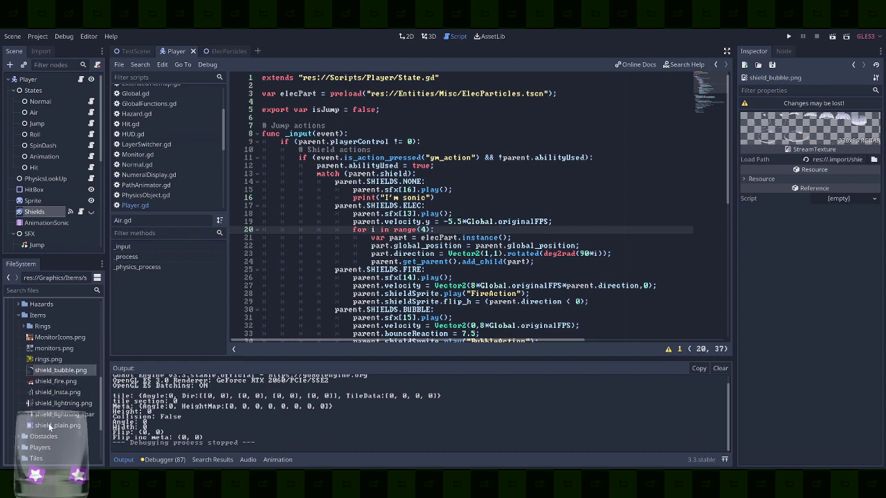
{"action": "key", "text": "Down"}
{"action": "key", "text": "Down"}
{"action": "key", "text": "Down"}
{"action": "key", "text": "Down"}
{"action": "key", "text": "Down"}
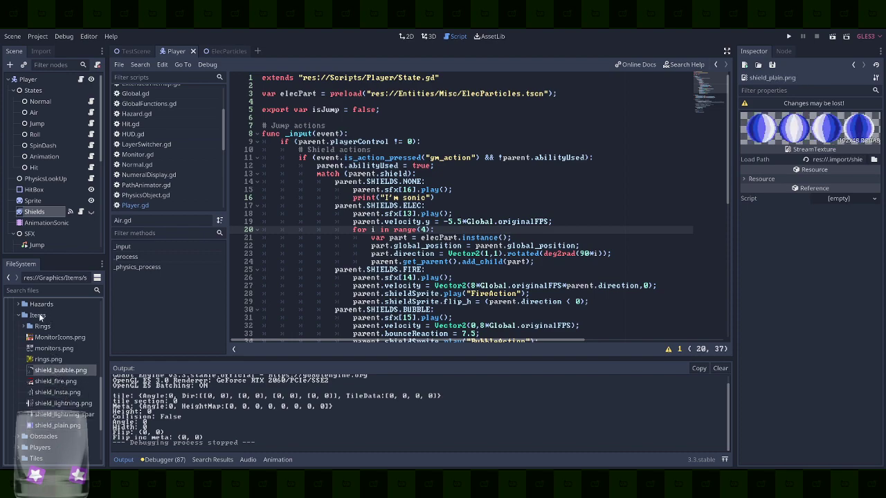
Collapse the Items folder under Graphics and look inside the Obstacles folder
{"action": "double_click", "coordinate": [40, 317]}
{"action": "left_click", "coordinate": [44, 342]}
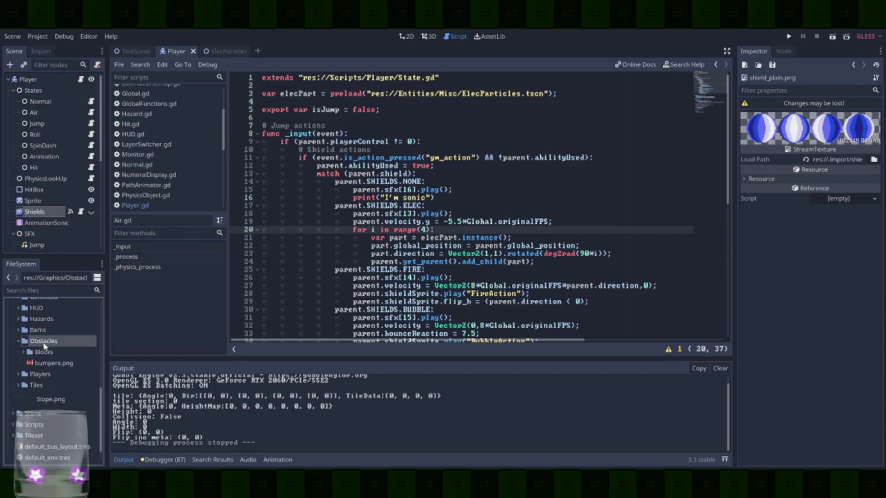
{"action": "left_click", "coordinate": [42, 352]}
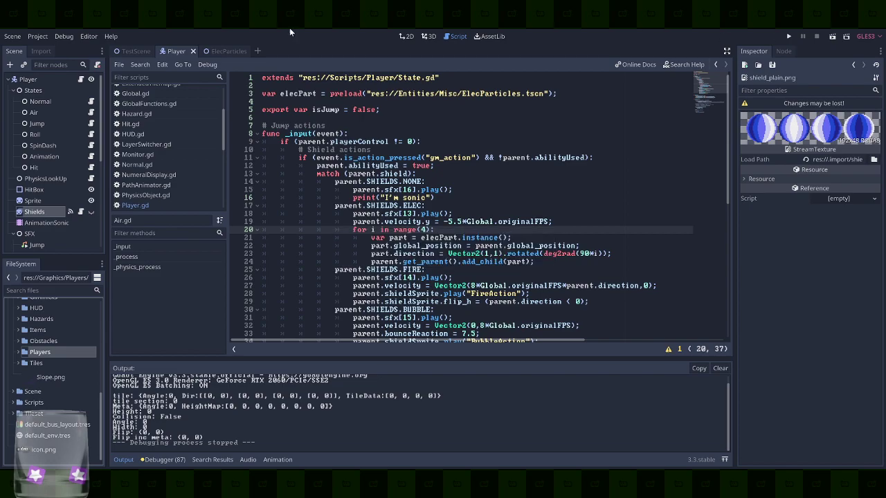
Expand the Graphics/Items folder and select the new invincible_stars.png texture
{"action": "scroll", "coordinate": [77, 357], "scroll_direction": "up", "scroll_amount": 4}
{"action": "double_click", "coordinate": [58, 412]}
{"action": "scroll", "coordinate": [61, 410], "scroll_direction": "down", "scroll_amount": 3}
{"action": "scroll", "coordinate": [62, 411], "scroll_direction": "down", "scroll_amount": 2}
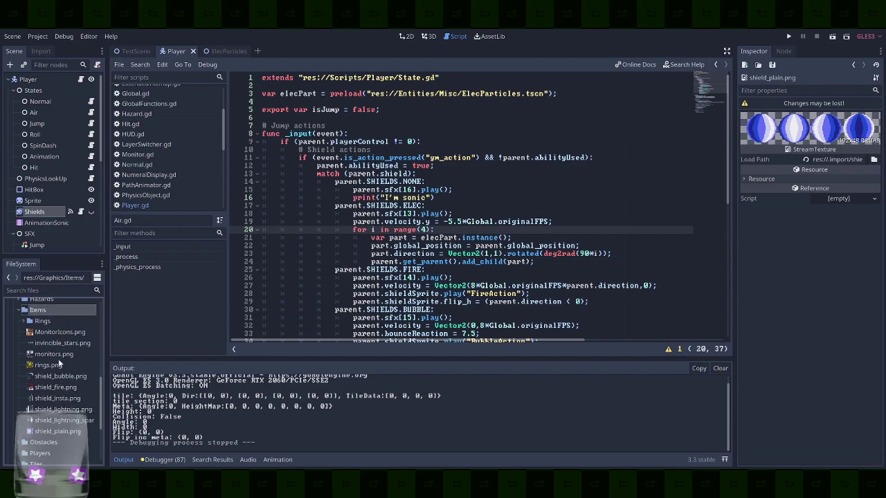
{"action": "left_click", "coordinate": [73, 342]}
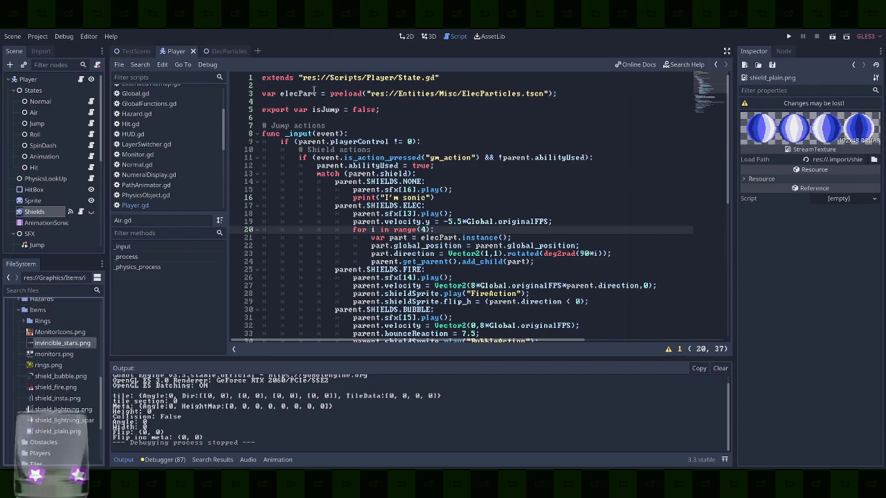
Try to place invincible_stars.png as a sprite in the Player scene's 2D view, and undo the node creation
{"action": "left_click", "coordinate": [403, 36]}
{"action": "left_click_drag", "start_coordinate": [60, 344], "coordinate": [450, 134]}
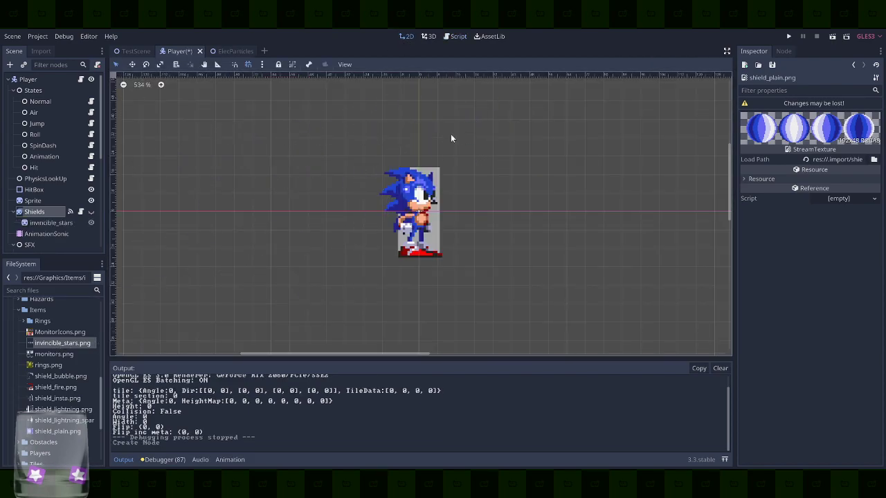
{"action": "scroll", "coordinate": [347, 348], "scroll_direction": "down", "scroll_amount": 1}
{"action": "scroll", "coordinate": [415, 339], "scroll_direction": "down", "scroll_amount": 6}
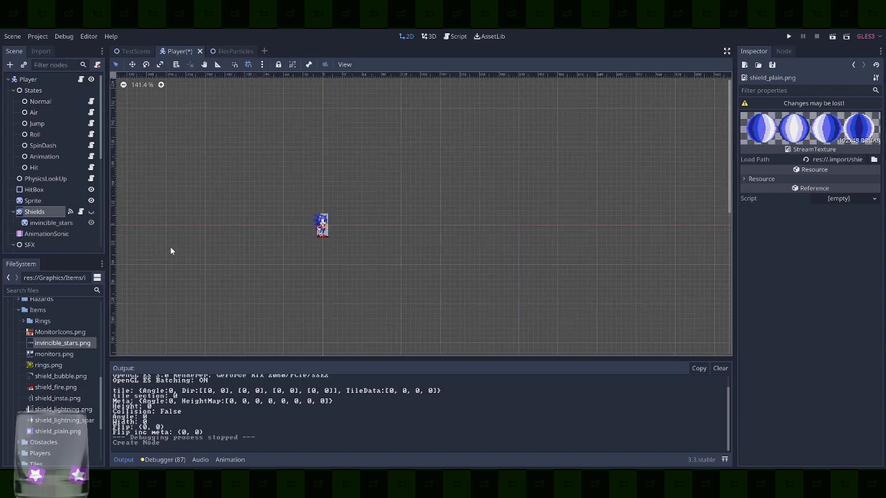
{"action": "key", "text": "ctrl+z"}
Add an AnimatedSprite node to the Player root and move it between HitBox and Sprite in the scene tree
{"action": "left_click", "coordinate": [37, 78]}
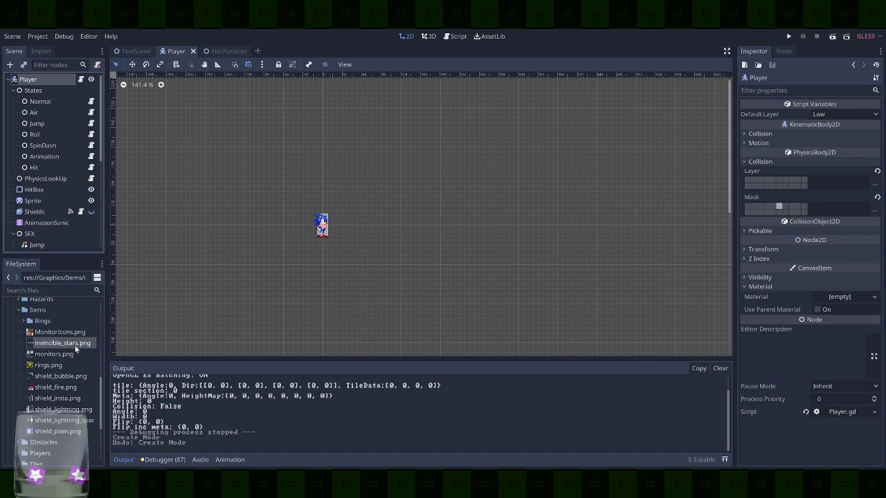
{"action": "left_click", "coordinate": [11, 64]}
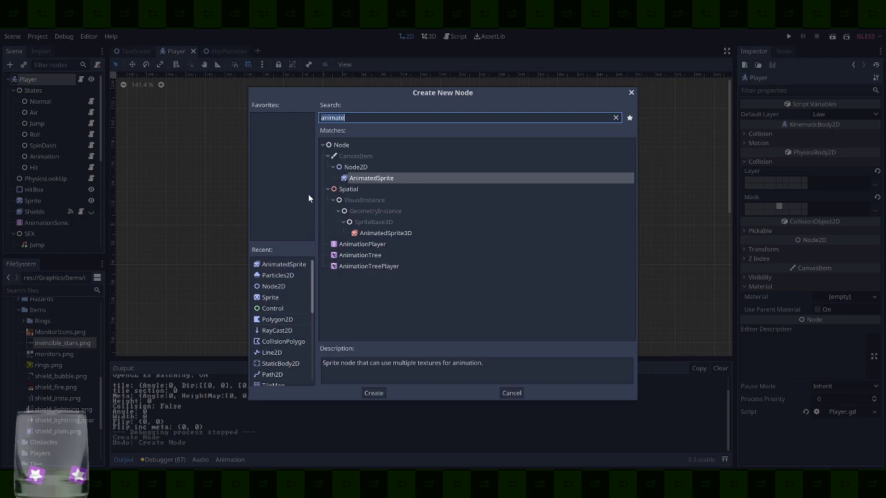
{"action": "double_click", "coordinate": [397, 178]}
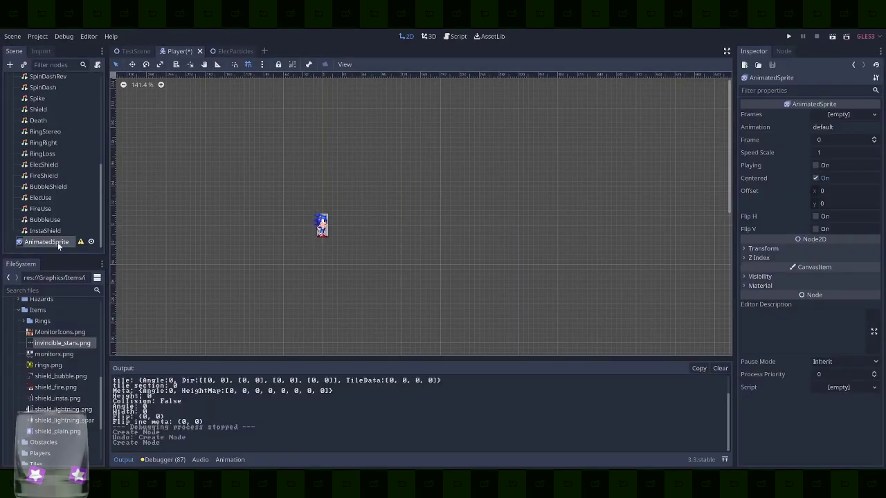
{"action": "left_click_drag", "start_coordinate": [58, 242], "coordinate": [43, 184]}
Rename the new AnimatedSprite node to InvincibilityStars
{"action": "double_click", "coordinate": [43, 184]}
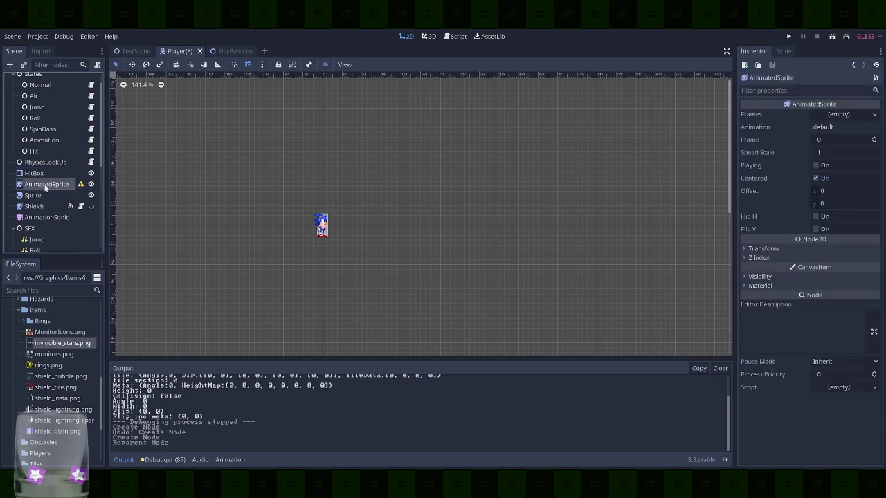
{"action": "type", "text": "Inv"}
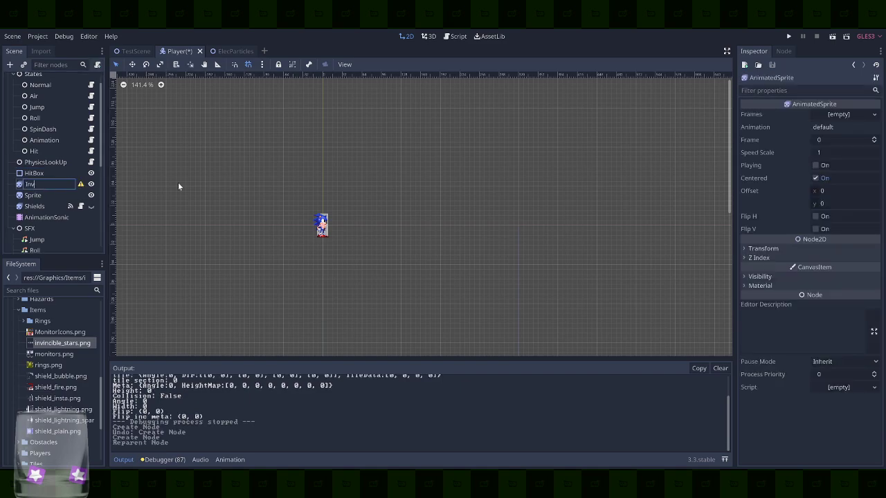
{"action": "type", "text": "incibilityStars"}
{"action": "key", "text": "Return"}
Add a Node2D to the Player root, place it below HitBox, and make the InvincibilityStars sprite its child
{"action": "scroll", "coordinate": [73, 140], "scroll_direction": "up", "scroll_amount": 1}
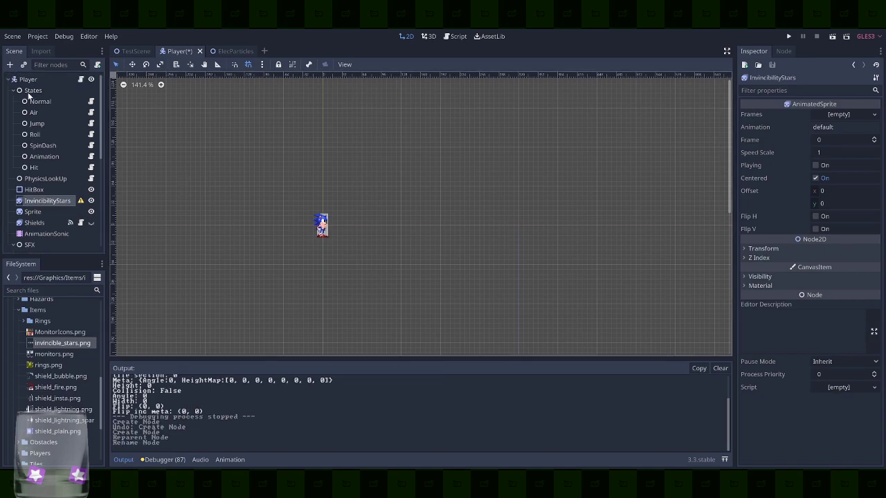
{"action": "left_click", "coordinate": [28, 79]}
{"action": "left_click", "coordinate": [11, 68]}
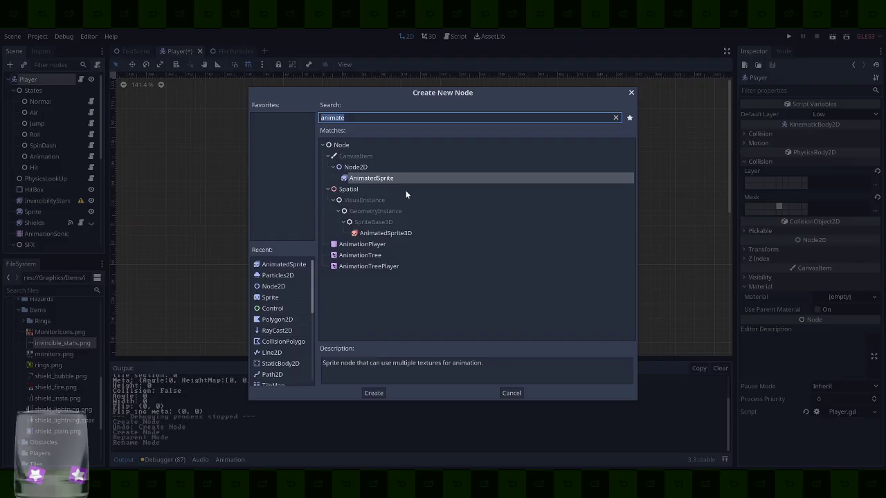
{"action": "double_click", "coordinate": [367, 173]}
{"action": "left_click_drag", "start_coordinate": [38, 243], "coordinate": [60, 153]}
Rename the animated sprite under the Node2D to StarGenerator1
{"action": "left_click", "coordinate": [59, 163]}
{"action": "type", "text": "Sta"}
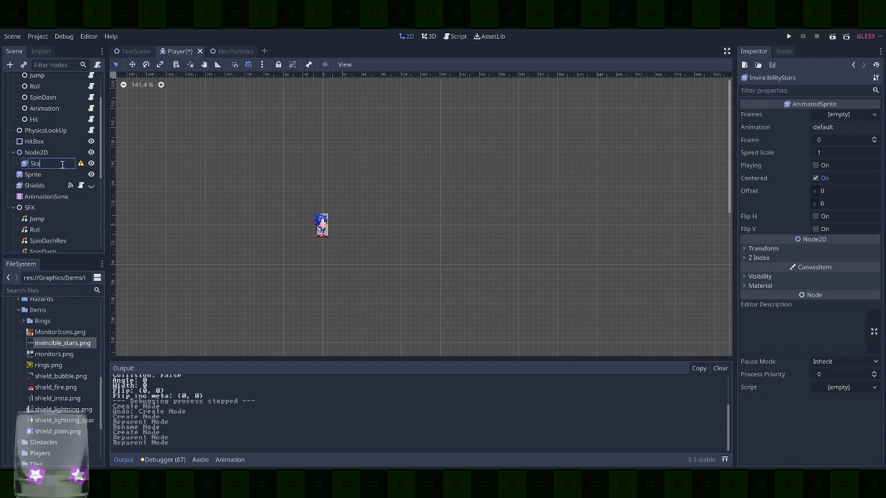
{"action": "type", "text": "rGenerator1"}
{"action": "key", "text": "Return"}
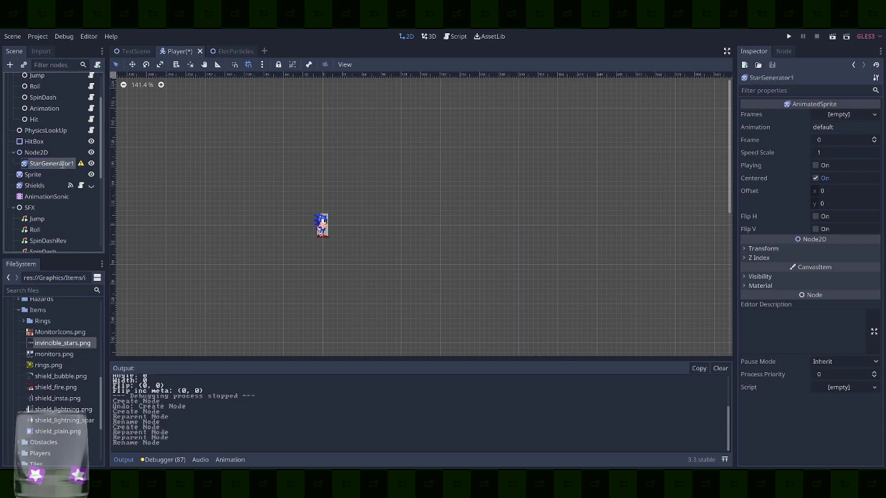
Rename the parent Node2D to InvincibilityBarrier and move it with its child below the Shields node
{"action": "double_click", "coordinate": [36, 153]}
{"action": "type", "text": "In"}
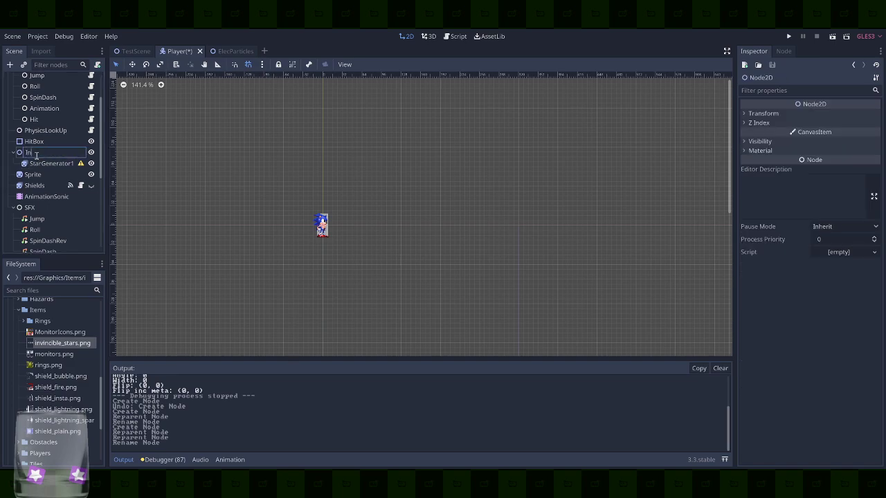
{"action": "type", "text": "vincibilityBarrier"}
{"action": "key", "text": "Return"}
{"action": "left_click_drag", "start_coordinate": [37, 155], "coordinate": [60, 191]}
Assign a new SpriteFrames resource to StarGenerator1's Frames property and open it for editing
{"action": "left_click", "coordinate": [60, 187]}
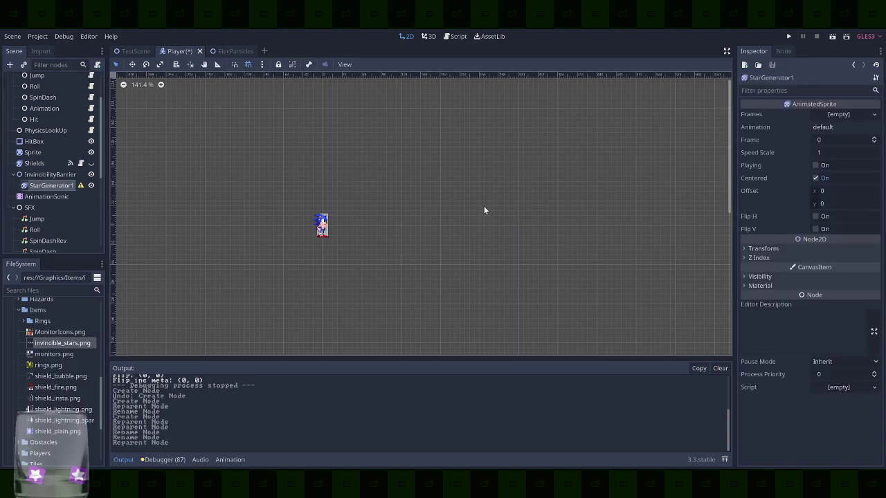
{"action": "left_click", "coordinate": [856, 115]}
{"action": "left_click", "coordinate": [846, 126]}
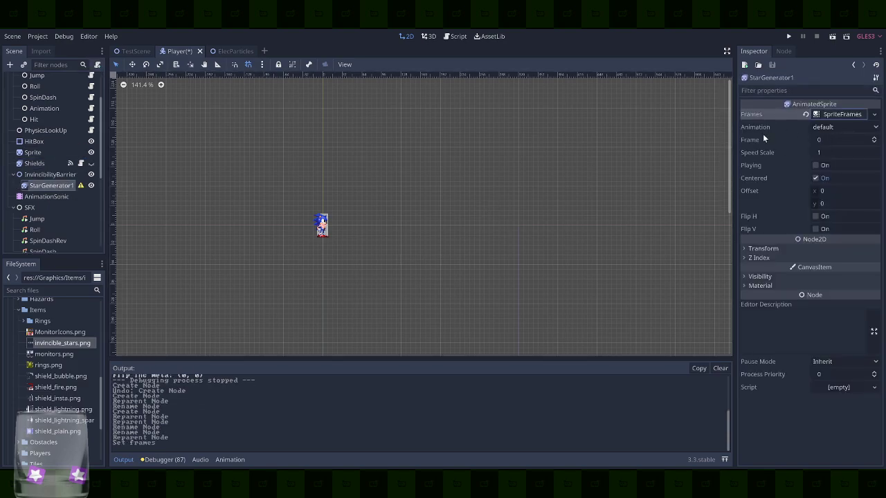
{"action": "left_click", "coordinate": [840, 115]}
{"action": "left_click", "coordinate": [199, 341]}
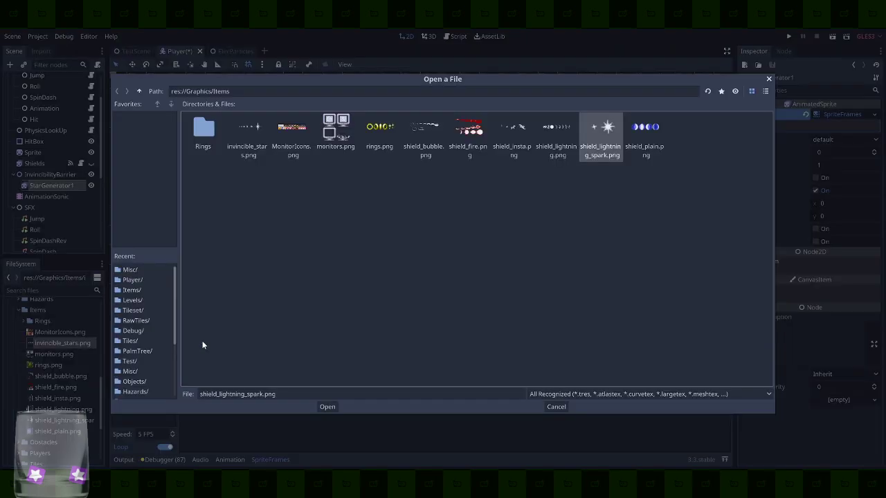
{"action": "double_click", "coordinate": [259, 134]}
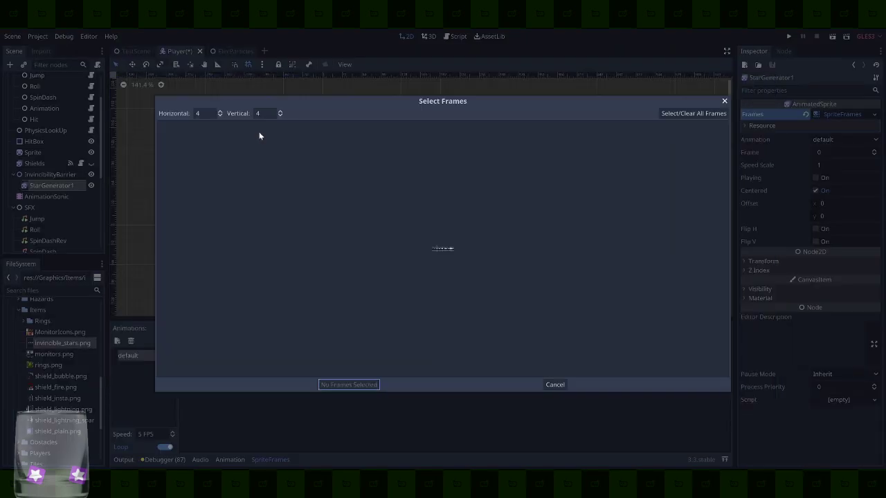
{"action": "left_click", "coordinate": [280, 116]}
{"action": "left_click", "coordinate": [279, 115]}
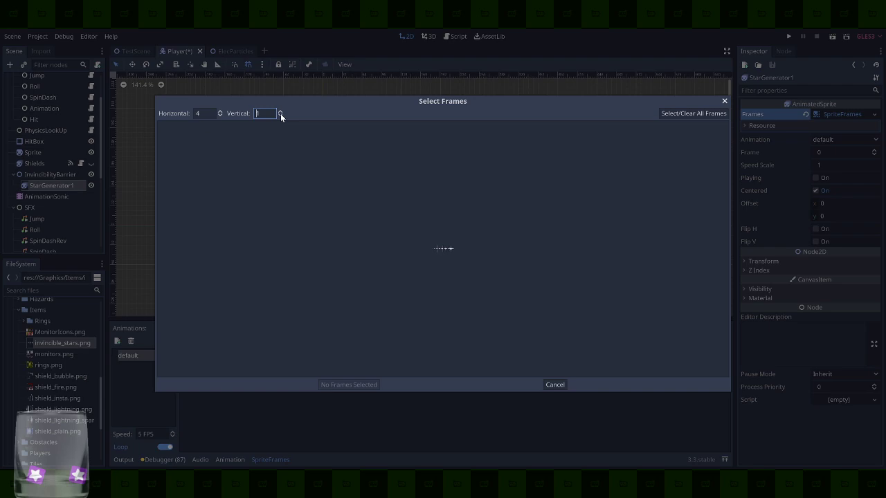
{"action": "left_click", "coordinate": [222, 111]}
{"action": "left_click", "coordinate": [556, 388]}
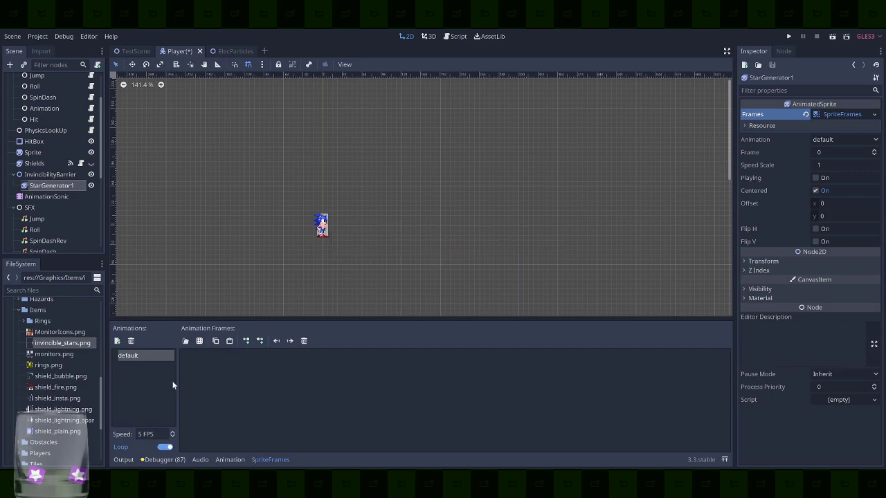
Load the updated invincible_stars.png as a sprite sheet for StarGenerator1's default animation
{"action": "left_click", "coordinate": [199, 341]}
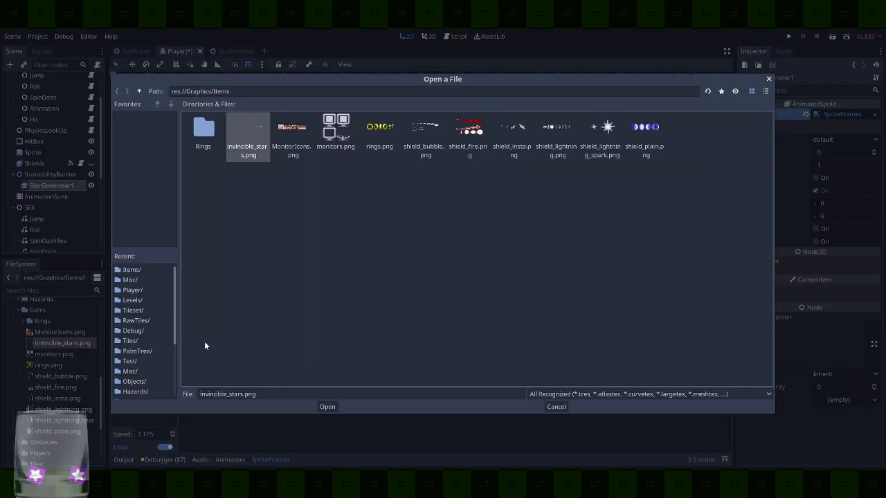
{"action": "double_click", "coordinate": [239, 124]}
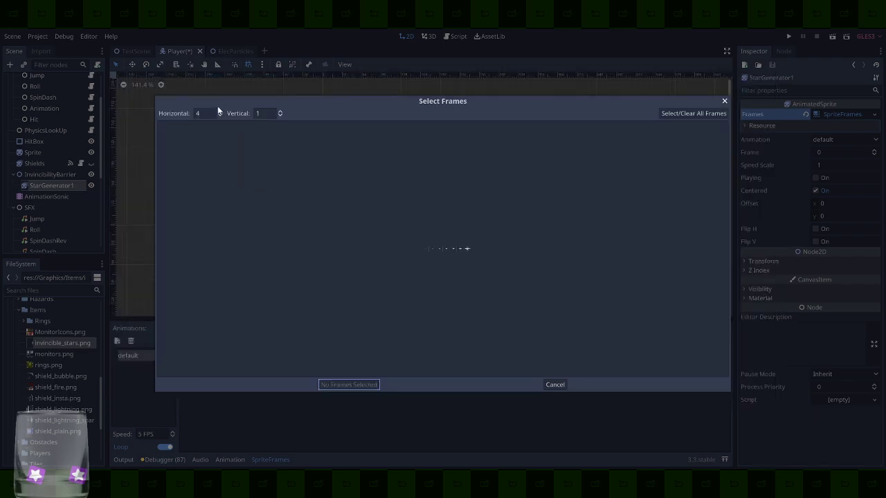
Slice the star sprite sheet into 8 horizontal frames and add all of them to the default animation
{"action": "left_click", "coordinate": [220, 111]}
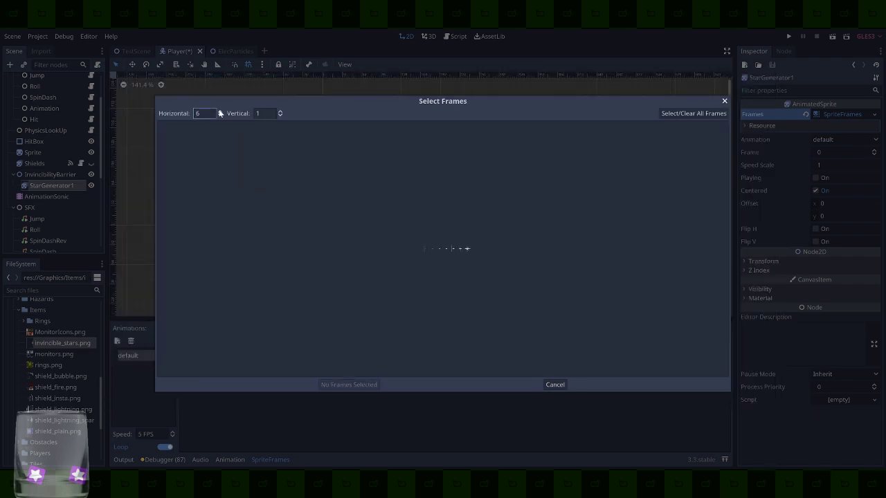
{"action": "left_click", "coordinate": [220, 111]}
{"action": "left_click", "coordinate": [688, 113]}
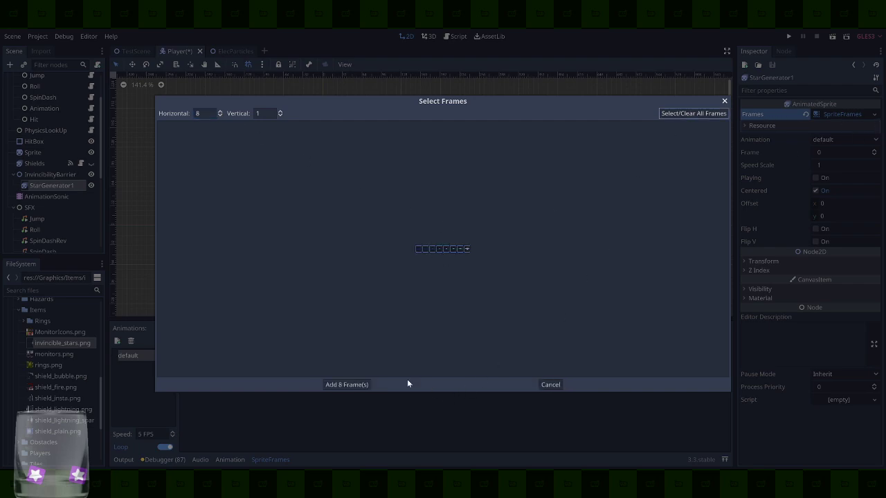
{"action": "left_click", "coordinate": [346, 385]}
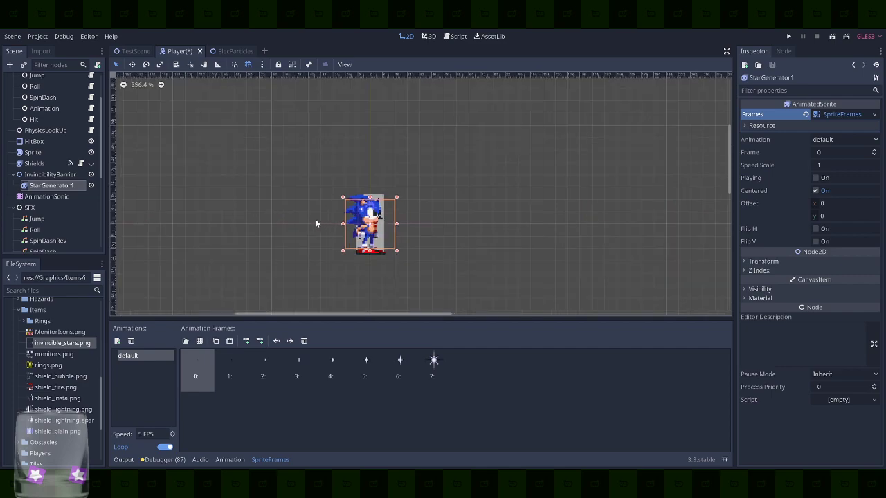
Enable Playing on StarGenerator1 and move the star sprite out to the right, clear of the player
{"action": "scroll", "coordinate": [315, 219], "scroll_direction": "up", "scroll_amount": 1}
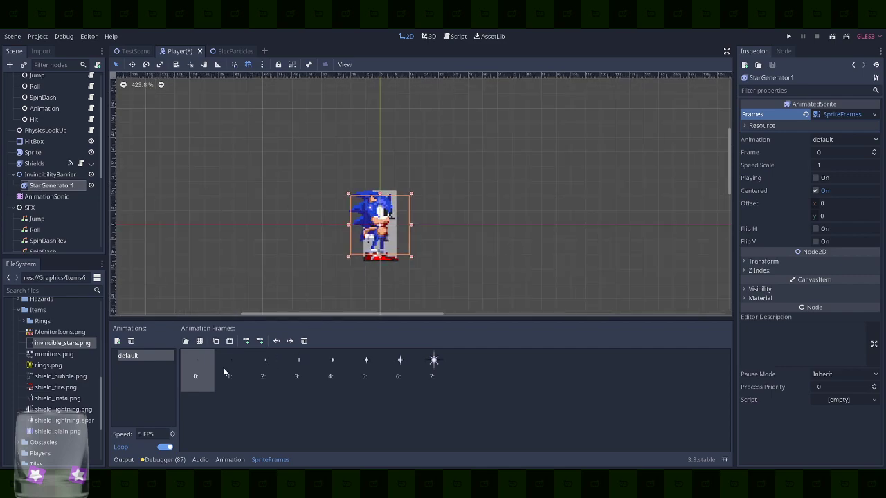
{"action": "left_click", "coordinate": [825, 178]}
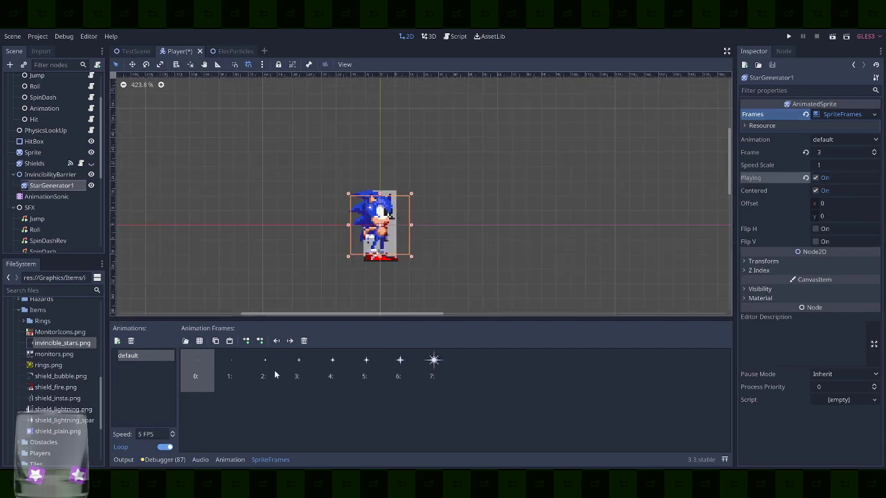
{"action": "key", "text": "w"}
{"action": "left_click_drag", "start_coordinate": [458, 219], "coordinate": [593, 183]}
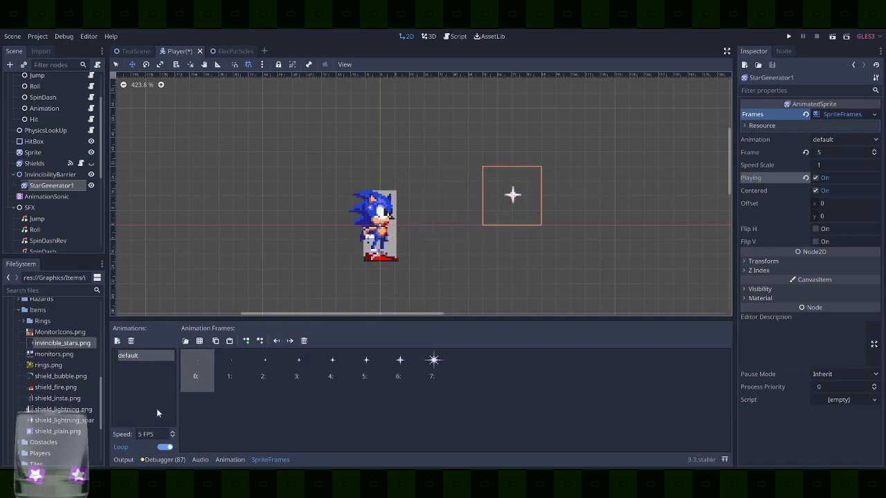
Set the default animation's speed to 30 FPS, after trying 20 FPS, and delete the last star frame, frame 7
{"action": "double_click", "coordinate": [148, 434]}
{"action": "type", "text": "20"}
{"action": "key", "text": "Return"}
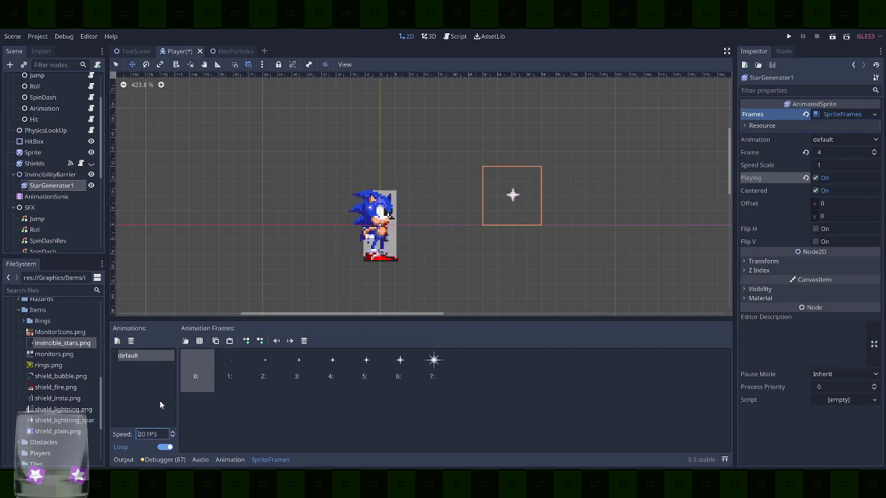
{"action": "double_click", "coordinate": [148, 434]}
{"action": "type", "text": "30"}
{"action": "left_click", "coordinate": [433, 360]}
{"action": "left_click", "coordinate": [304, 340]}
Move the star sprite onto the vertical axis just above the player's head and deselect it
{"action": "left_click_drag", "start_coordinate": [627, 152], "coordinate": [487, 145]}
{"action": "left_click_drag", "start_coordinate": [415, 131], "coordinate": [404, 148]}
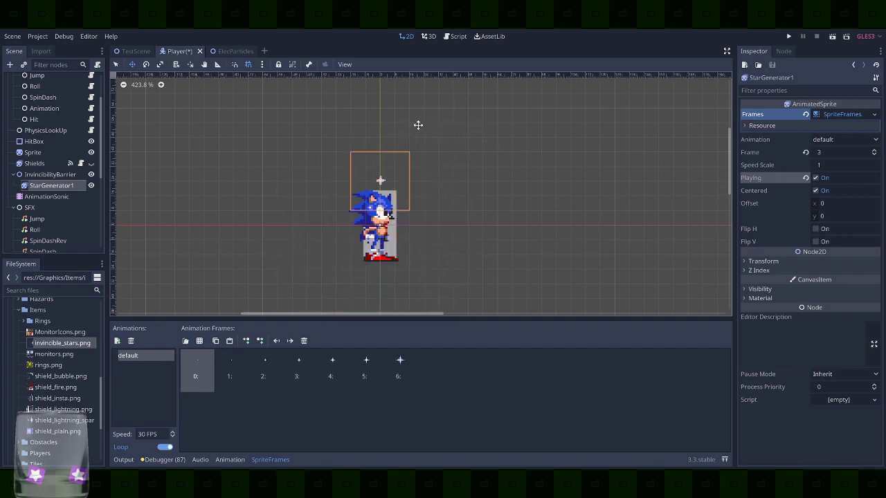
{"action": "left_click", "coordinate": [454, 187]}
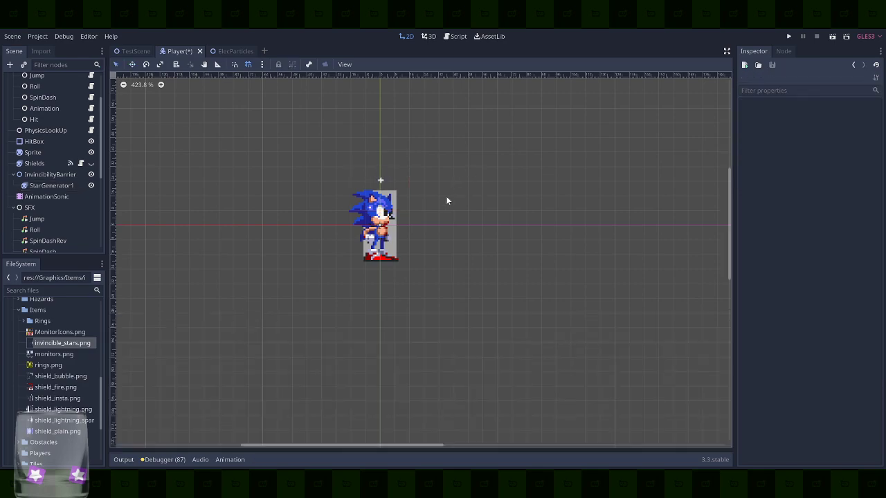
Duplicate StarGenerator1 and move the copy just below the player's feet on the vertical axis
{"action": "left_click", "coordinate": [45, 185]}
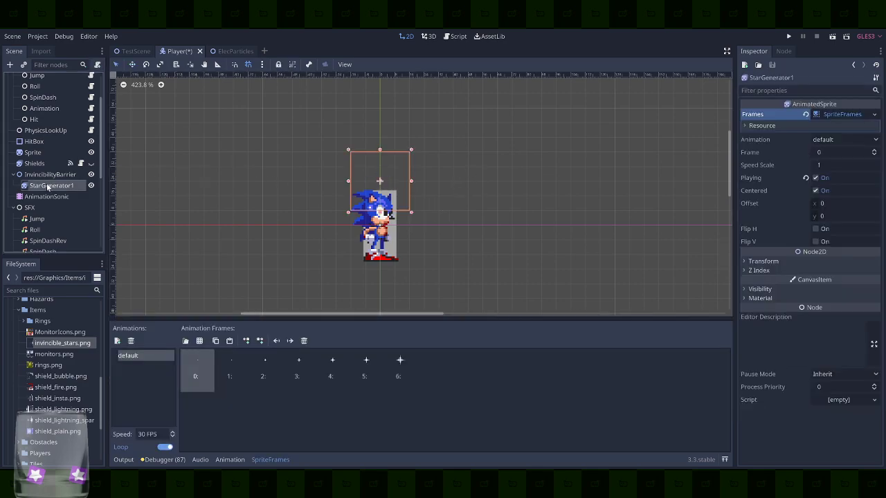
{"action": "key", "text": "ctrl+d"}
{"action": "left_click_drag", "start_coordinate": [382, 141], "coordinate": [370, 236]}
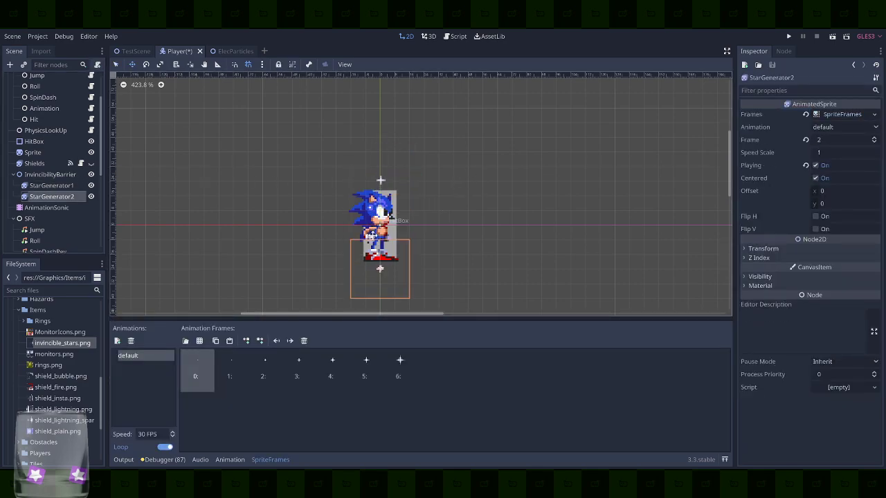
Move StarGenerator2 up and StarGenerator1 down so both stars sit closer to the player
{"action": "left_click", "coordinate": [502, 216]}
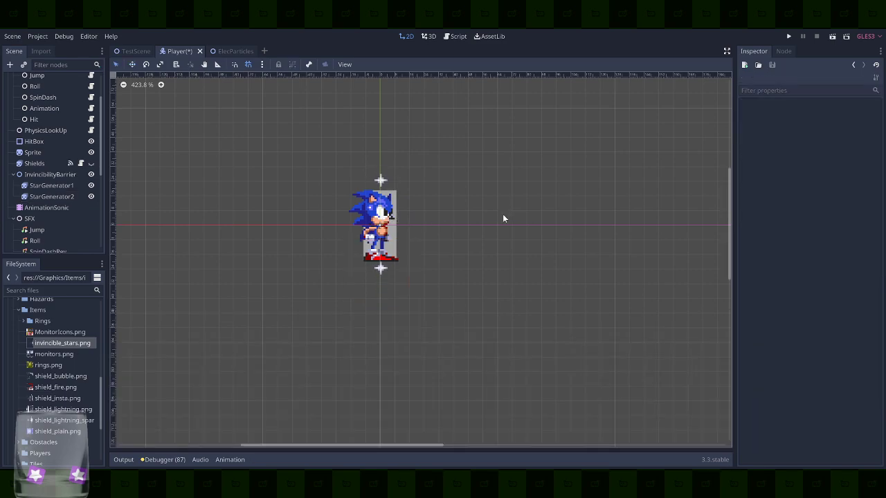
{"action": "left_click", "coordinate": [371, 277]}
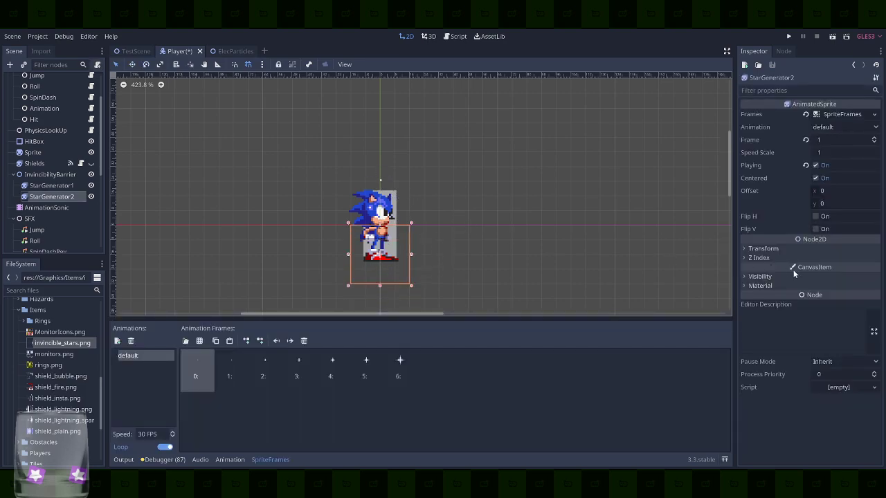
{"action": "left_click", "coordinate": [390, 185]}
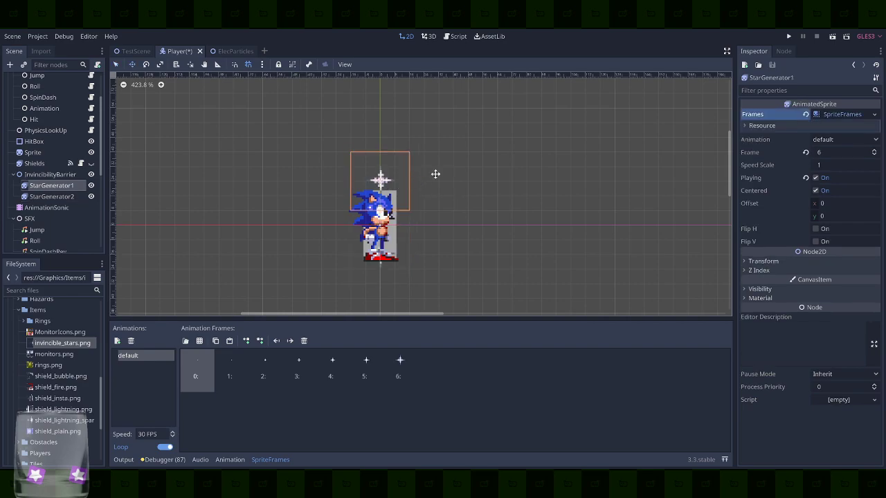
Set the InvincibilityBarrier node's Z Index to 5 and deselect the node
{"action": "left_click", "coordinate": [55, 176]}
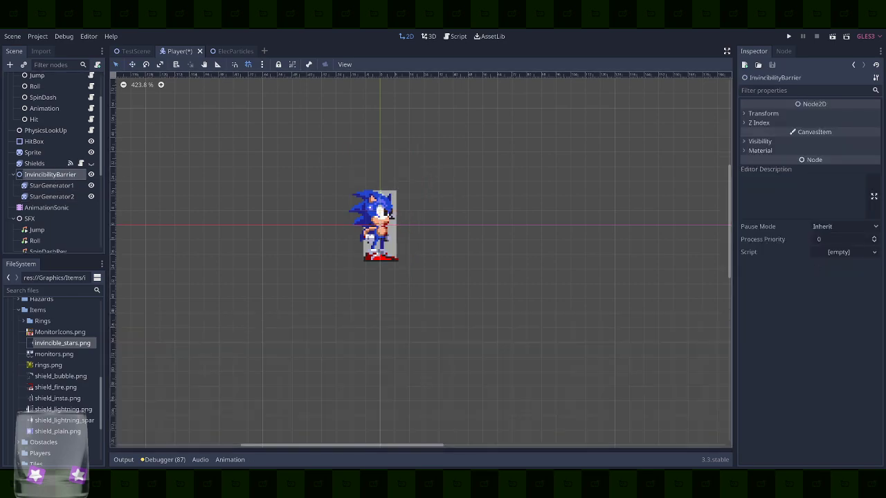
{"action": "left_click", "coordinate": [761, 122]}
{"action": "left_click", "coordinate": [875, 131]}
{"action": "left_click", "coordinate": [876, 132]}
{"action": "left_click", "coordinate": [876, 132]}
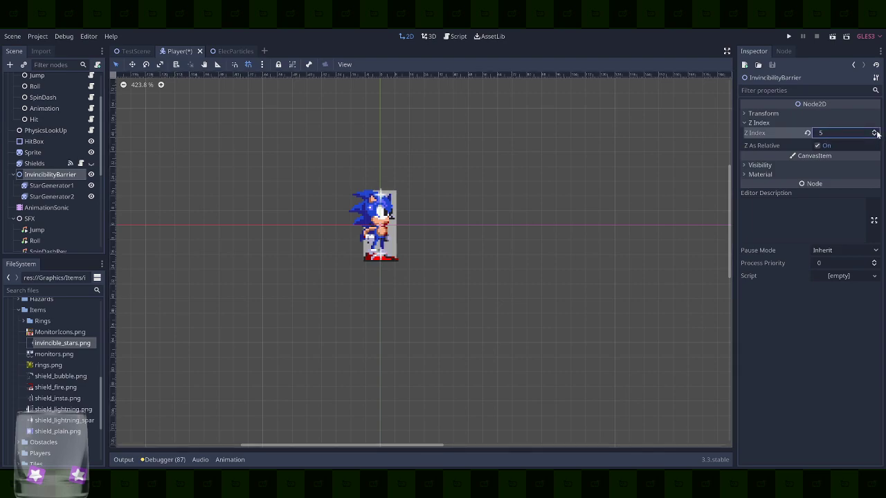
{"action": "left_click", "coordinate": [581, 212]}
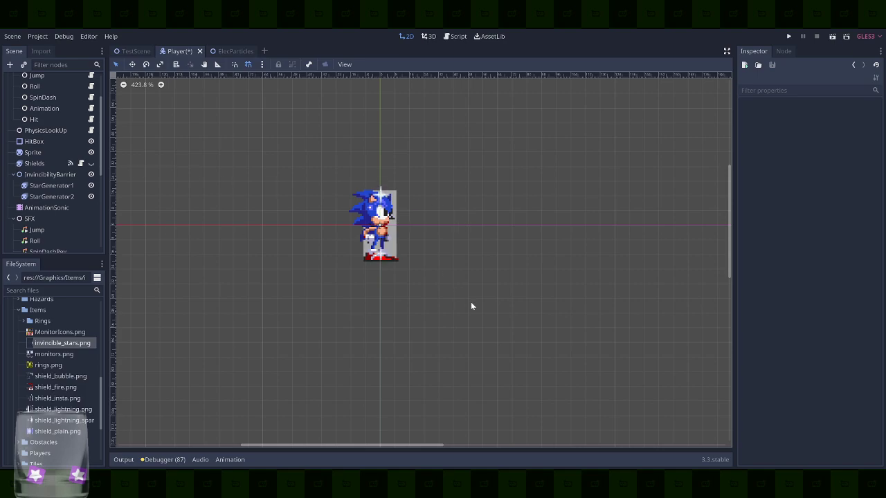
Open the Player node's script at its _process function
{"action": "scroll", "coordinate": [29, 152], "scroll_direction": "up", "scroll_amount": 3}
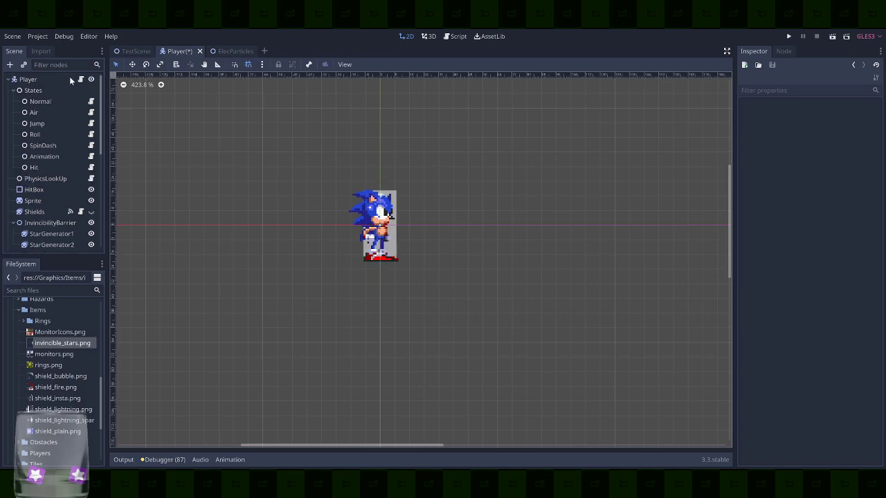
{"action": "left_click", "coordinate": [81, 79]}
{"action": "scroll", "coordinate": [392, 257], "scroll_direction": "up", "scroll_amount": 6}
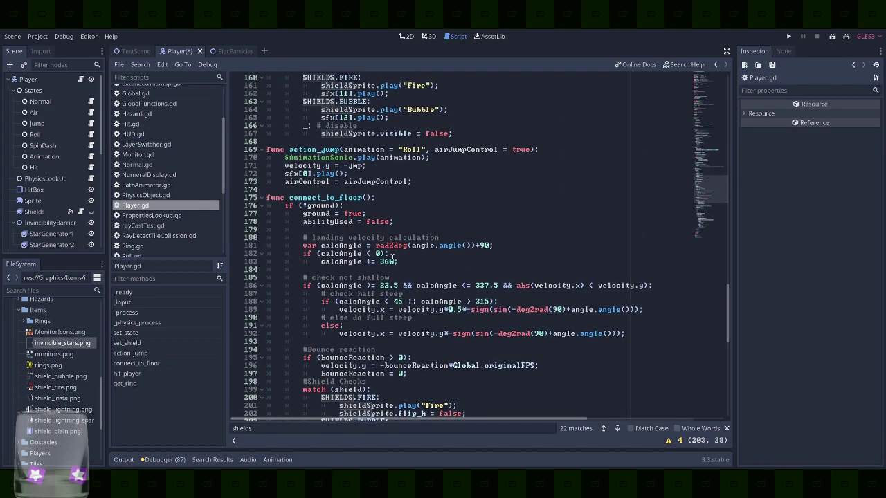
{"action": "scroll", "coordinate": [393, 258], "scroll_direction": "up", "scroll_amount": 15}
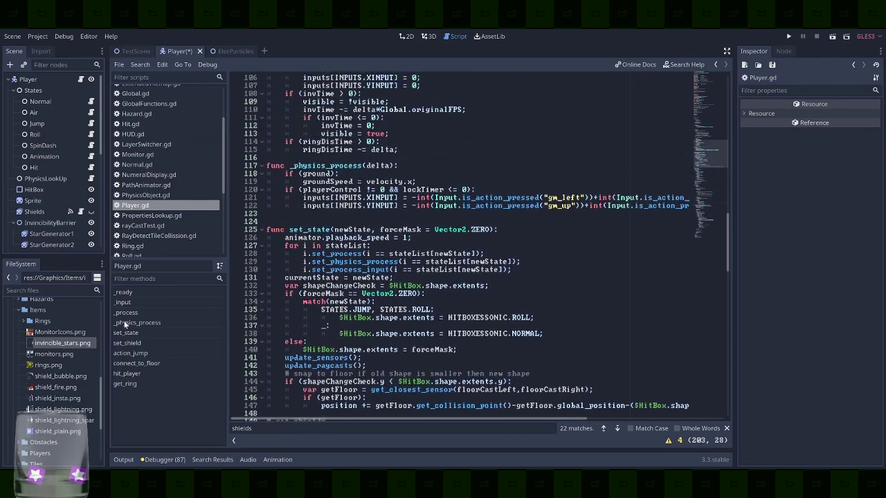
{"action": "left_click", "coordinate": [144, 312]}
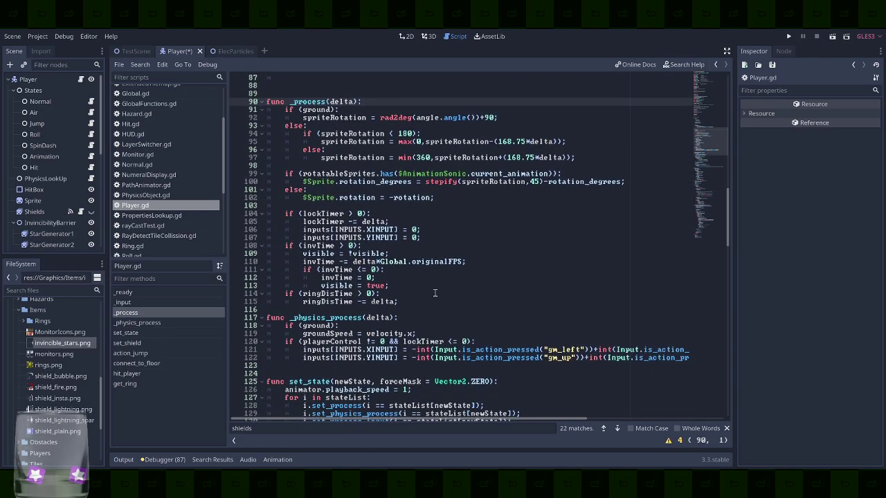
Add the comment "# rotating stars" below the ringDisTime block at the end of _process
{"action": "left_click", "coordinate": [642, 362]}
{"action": "key", "text": "Up"}
{"action": "key", "text": "Up"}
{"action": "key", "text": "Up"}
{"action": "key", "text": "Up"}
{"action": "key", "text": "Up"}
{"action": "key", "text": "Up"}
{"action": "key", "text": "Up"}
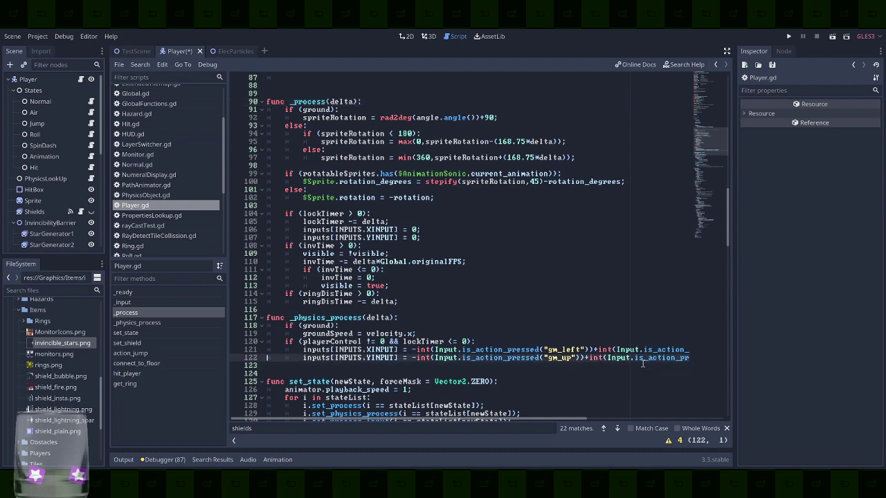
{"action": "key", "text": "Up"}
{"action": "key", "text": "Up"}
{"action": "key", "text": "Up"}
{"action": "key", "text": "Down"}
{"action": "key", "text": "Down"}
{"action": "key", "text": "End"}
{"action": "key", "text": "Return"}
{"action": "key", "text": "Return"}
{"action": "key", "text": "Return"}
{"action": "key", "text": "BackSpace"}
{"action": "type", "text": "# rotating stars"}
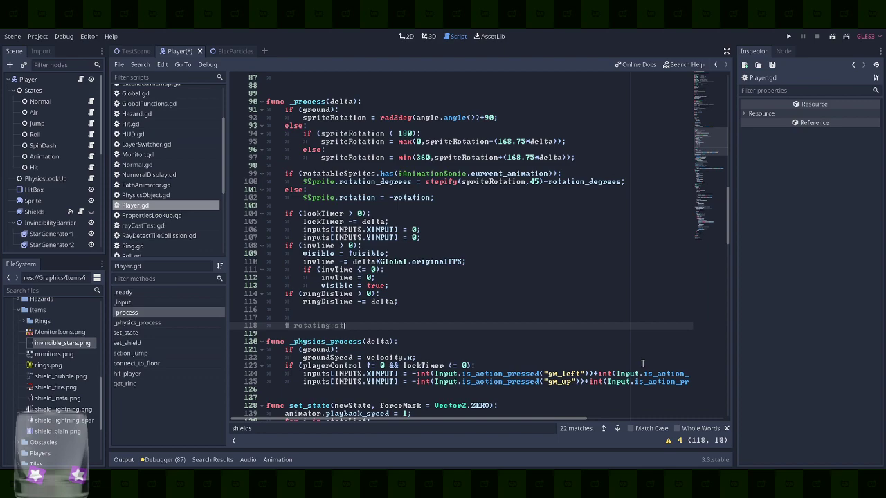
Reformat the new comment as "#Rotating stars" and start an empty line below it
{"action": "key", "text": "ctrl+Left"}
{"action": "key", "text": "ctrl+Left"}
{"action": "key", "text": "Delete"}
{"action": "type", "text": "R"}
{"action": "key", "text": "Left"}
{"action": "key", "text": "BackSpace"}
{"action": "key", "text": "Return"}
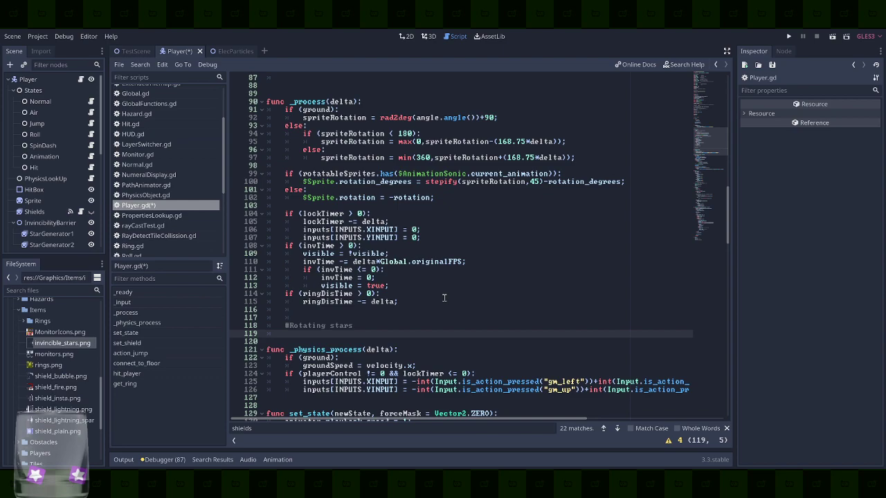
{"action": "type", "text": "$Sta"}
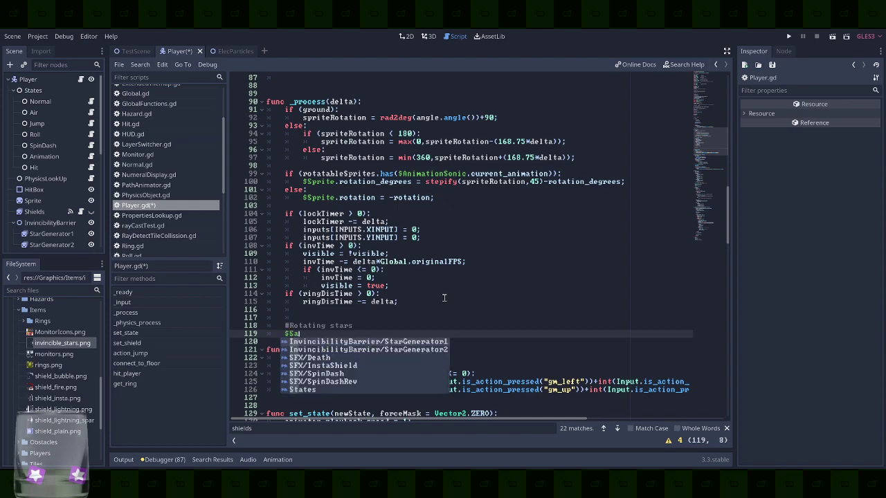
{"action": "type", "text": "r"}
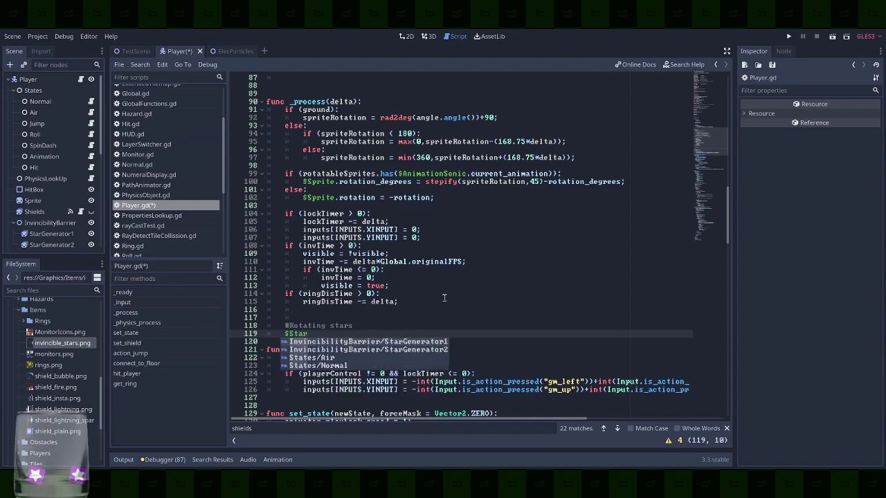
{"action": "key", "text": "Return"}
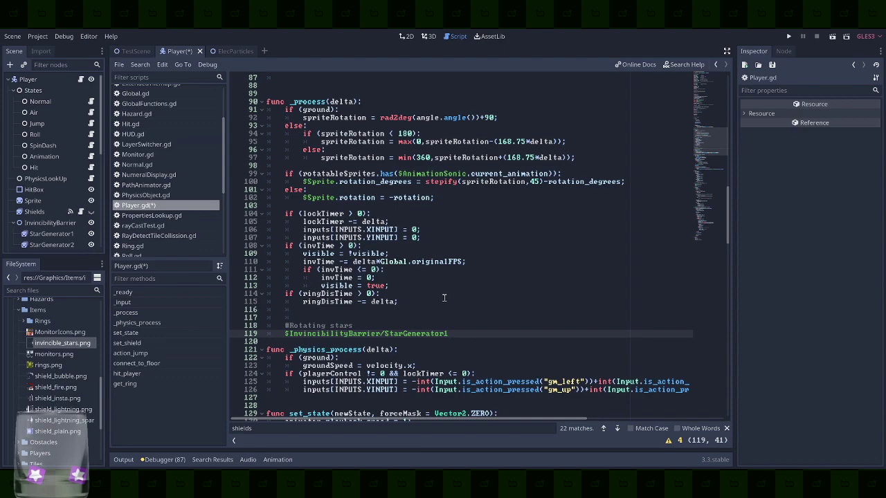
Declare "var stars = $InvincibilityBarrier.get_children();" directly below the rotating stars comment
{"action": "key", "text": "Up"}
{"action": "key", "text": "Return"}
{"action": "type", "text": "var stars"}
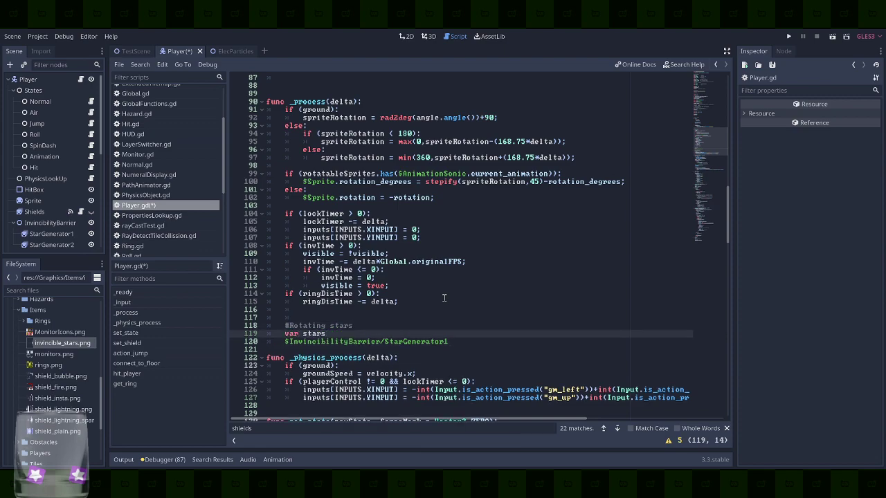
{"action": "type", "text": " = $I"}
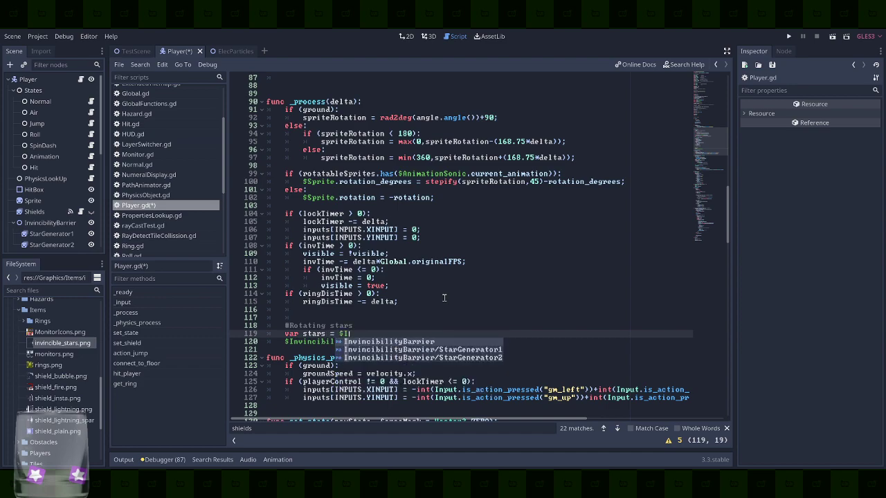
{"action": "key", "text": "Return"}
{"action": "type", "text": ".get_chi"}
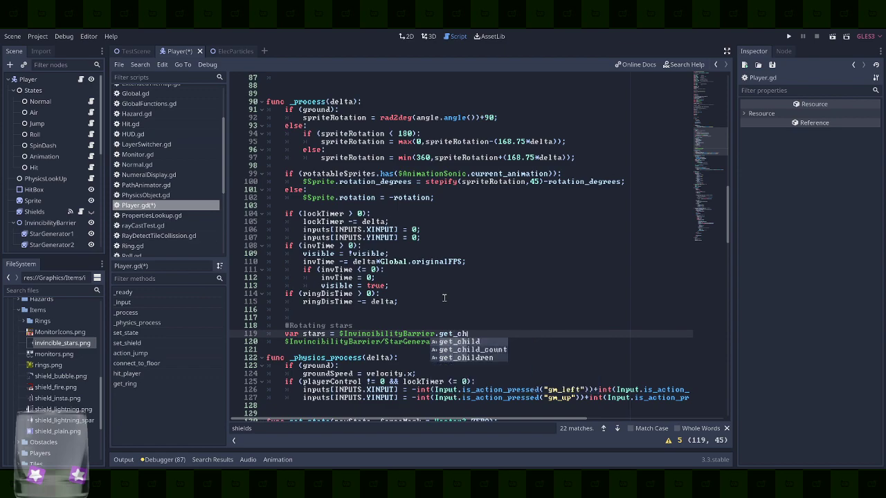
{"action": "key", "text": "Down"}
{"action": "key", "text": "Down"}
{"action": "key", "text": "Return"}
{"action": "type", "text": ";"}
Replace the StarGenerator1 reference line with the loop header "for i in stars:" and start its body
{"action": "key", "text": "Down"}
{"action": "key", "text": "shift+Home"}
{"action": "key", "text": "BackSpace"}
{"action": "type", "text": "for i in stars:"}
{"action": "key", "text": "Return"}
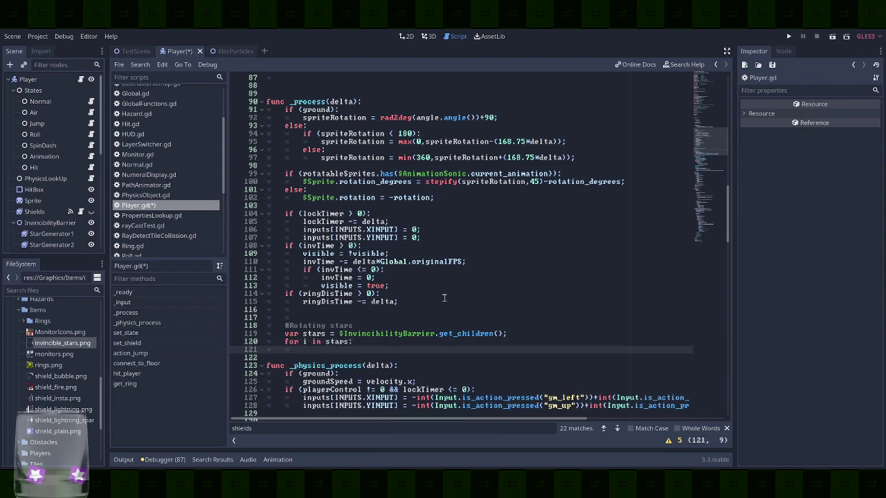
Write "position = position.rotated(360*delta*4)" as the body of the stars loop
{"action": "type", "text": "i"}
{"action": "type", "text": "pos"}
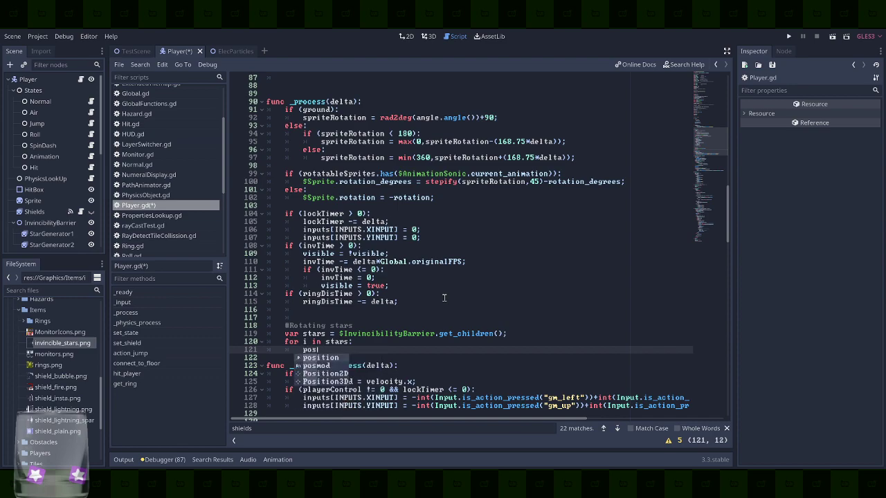
{"action": "type", "text": "ition = position"}
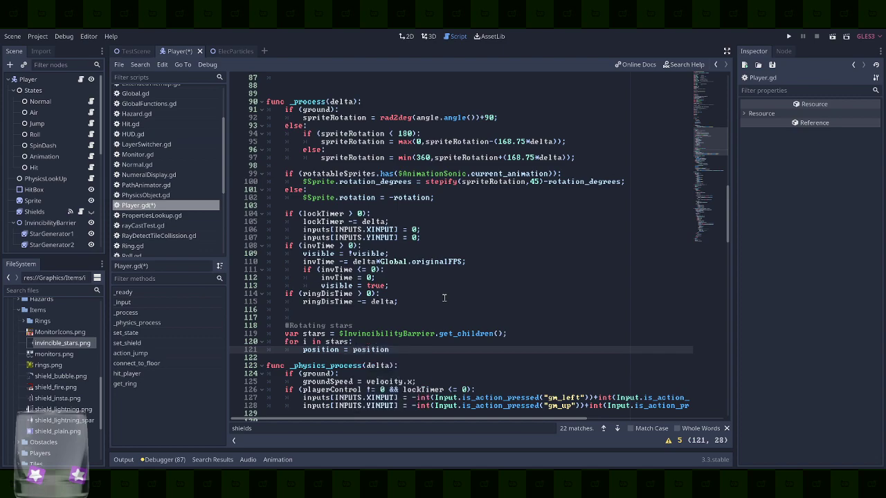
{"action": "type", "text": ".ro"}
{"action": "key", "text": "Return"}
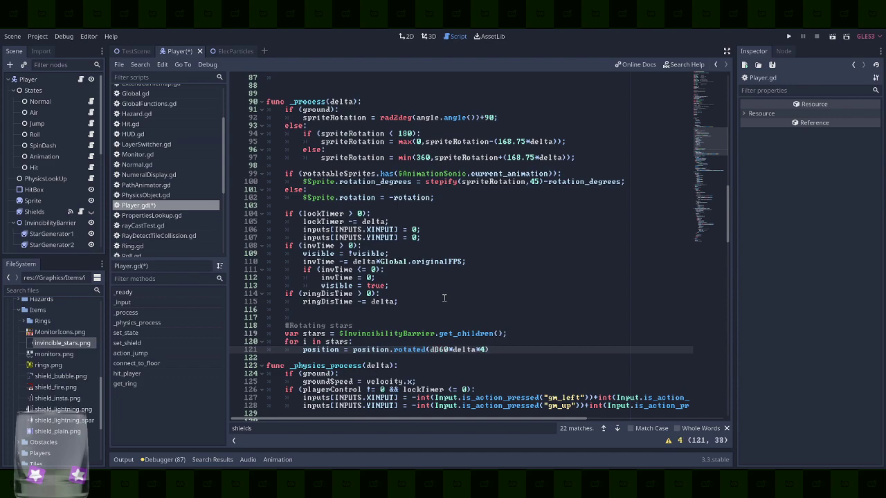
Wrap the rotation argument in deg2rad so it reads "deg2rad(360*delta*4)" and end the line with a semicolon
{"action": "type", "text": "e"}
{"action": "key", "text": "Down"}
{"action": "key", "text": "Down"}
{"action": "key", "text": "Down"}
{"action": "key", "text": "Down"}
{"action": "key", "text": "Return"}
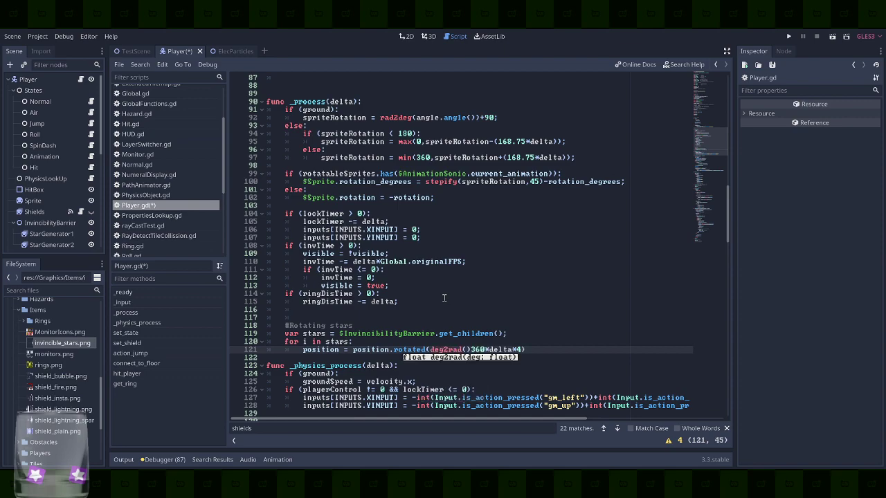
{"action": "key", "text": "Delete"}
{"action": "key", "text": "End"}
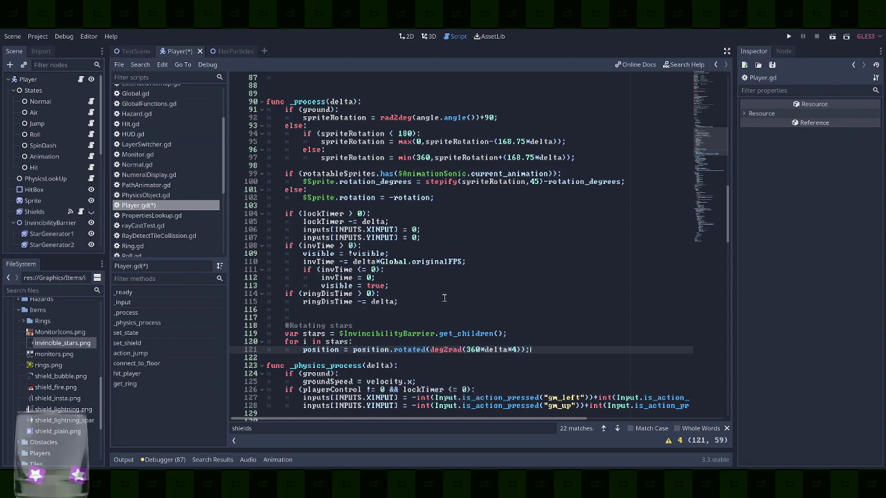
Prefix both position references in the stars loop with "i." and save the Player script
{"action": "type", "text": "i"}
{"action": "type", "text": "."}
{"action": "key", "text": "ctrl+Right"}
{"action": "type", "text": "i."}
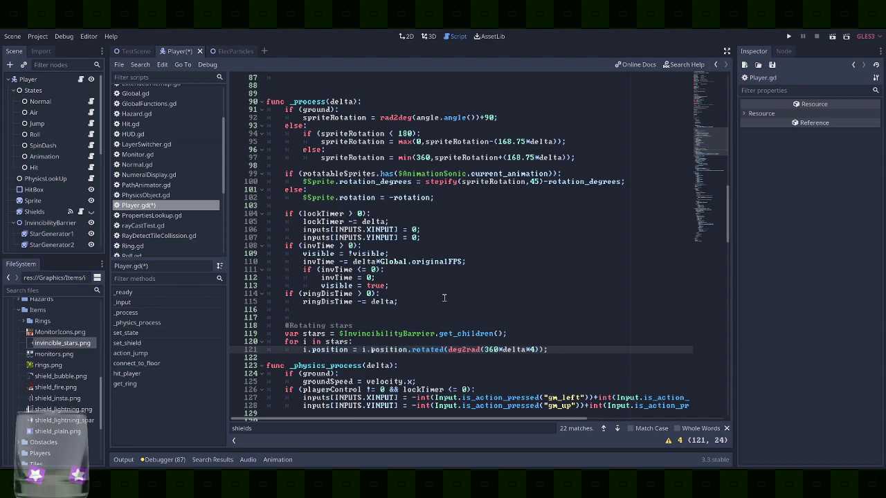
{"action": "key", "text": "End"}
{"action": "key", "text": "ctrl+s"}
Run the project and make Sonic jump to check the star rotation in the game
{"action": "left_click", "coordinate": [789, 36]}
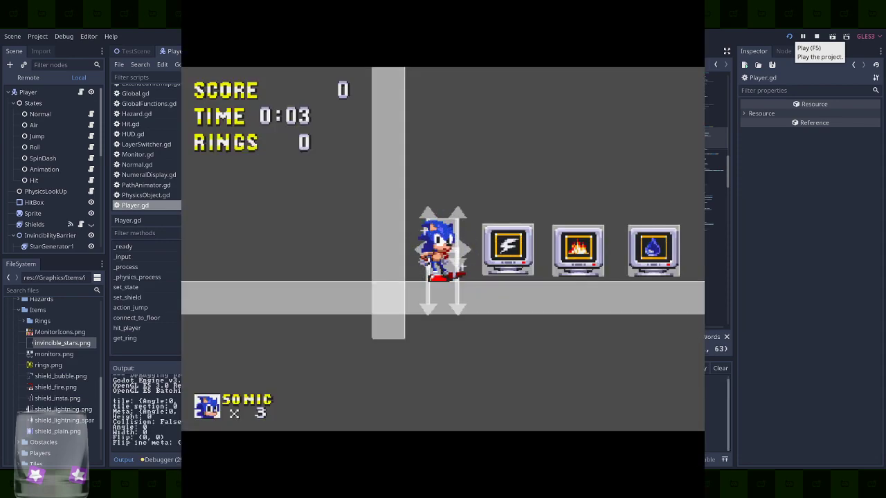
{"action": "left_click", "coordinate": [644, 1]}
{"action": "left_click", "coordinate": [885, 0]}
{"action": "key", "text": "space"}
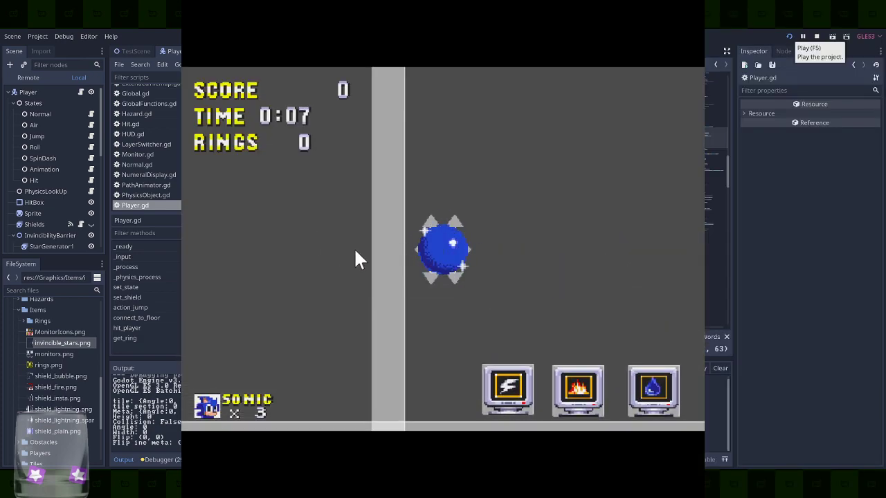
Set the rotation speed multiplier in the stars loop to 2, giving "360*delta*2"
{"action": "double_click", "coordinate": [433, 3]}
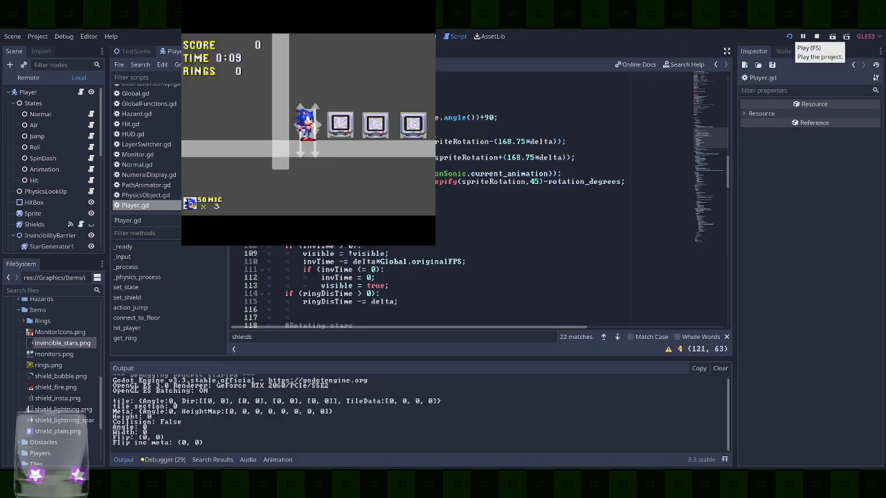
{"action": "scroll", "coordinate": [533, 180], "scroll_direction": "down", "scroll_amount": 7}
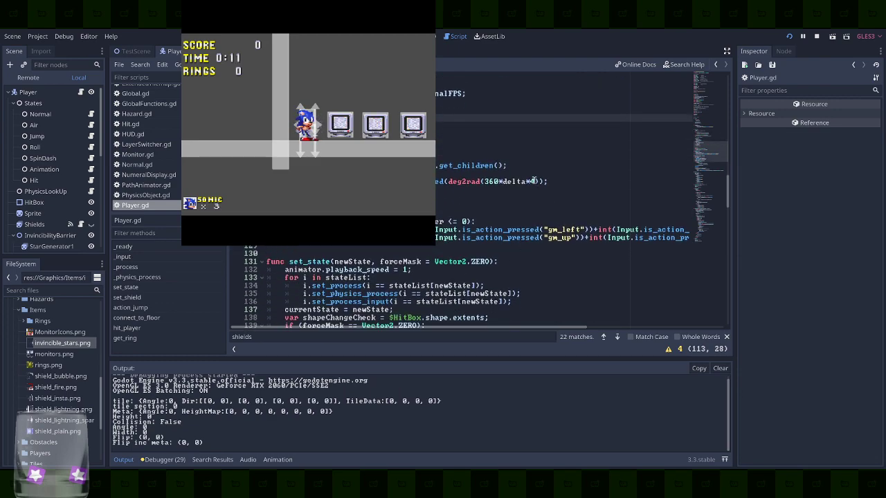
{"action": "type", "text": "0"}
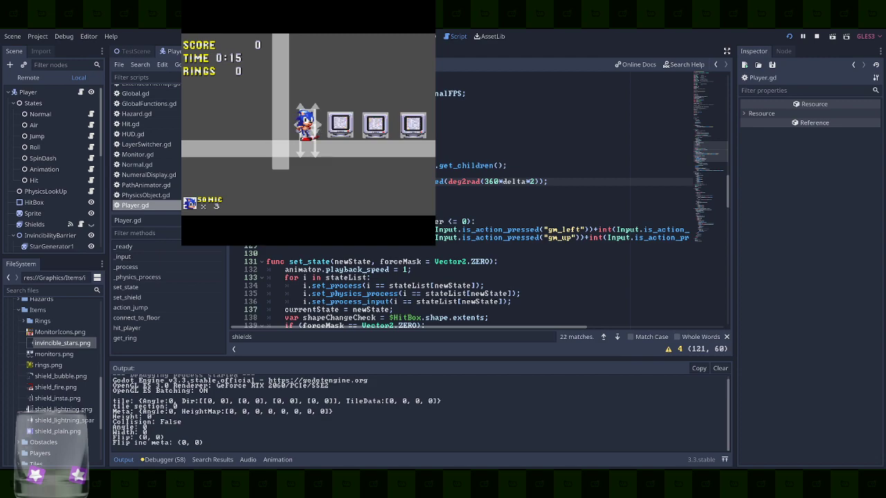
Enlarge the game window, run and jump with Sonic to check the slower star rotation, and stop the game
{"action": "double_click", "coordinate": [360, 4]}
{"action": "key", "text": "space"}
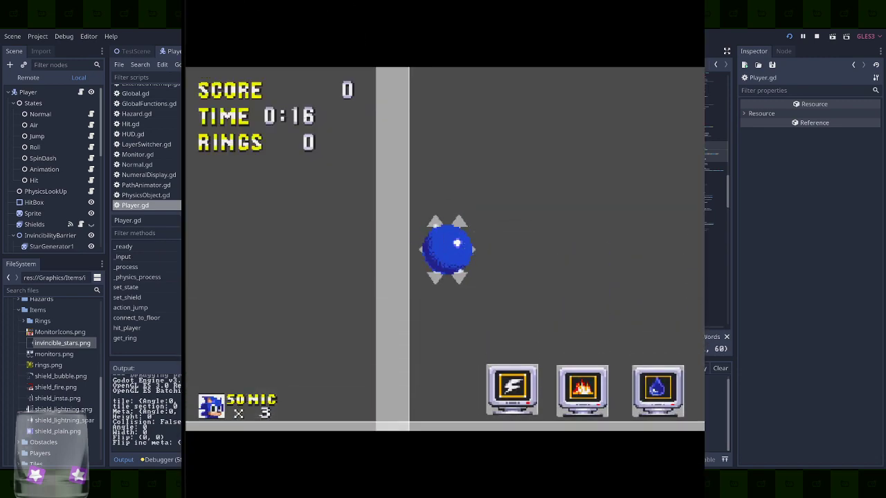
{"action": "key", "text": "Left"}
{"action": "key", "text": "Right"}
{"action": "key", "text": "space"}
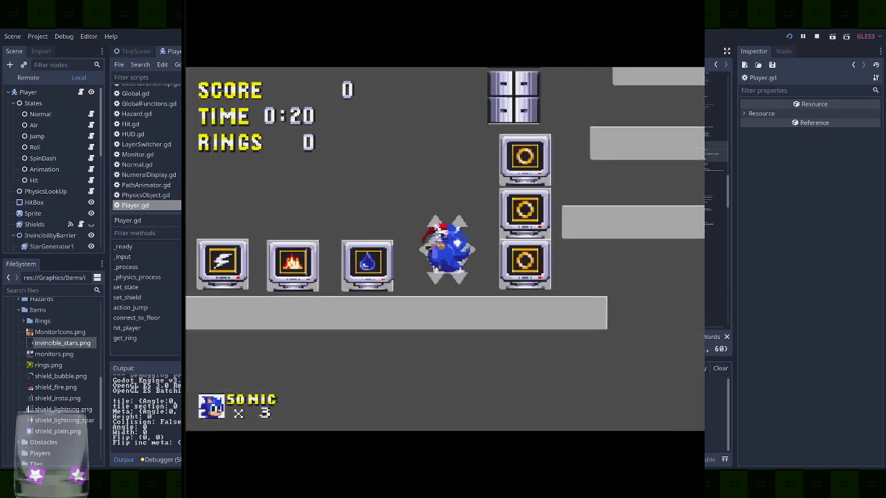
{"action": "key", "text": "Left"}
{"action": "key", "text": "space"}
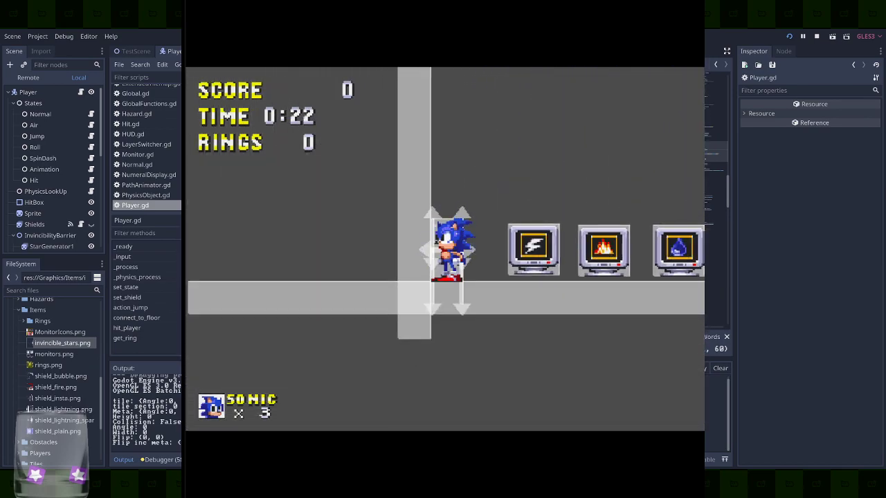
{"action": "key", "text": "F8"}
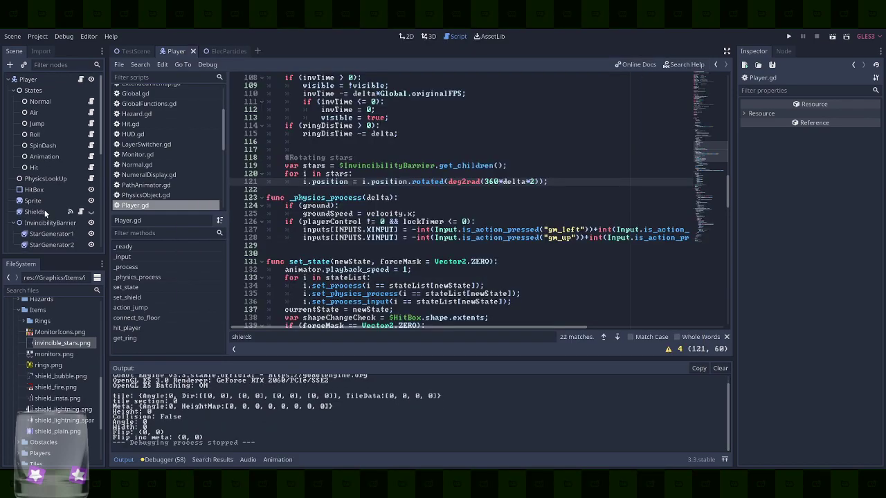
Add the last, largest star of the sprite sheet as a frame to StarGenerator1's default animation and save the scene
{"action": "scroll", "coordinate": [45, 214], "scroll_direction": "down", "scroll_amount": 3}
{"action": "left_click", "coordinate": [51, 168]}
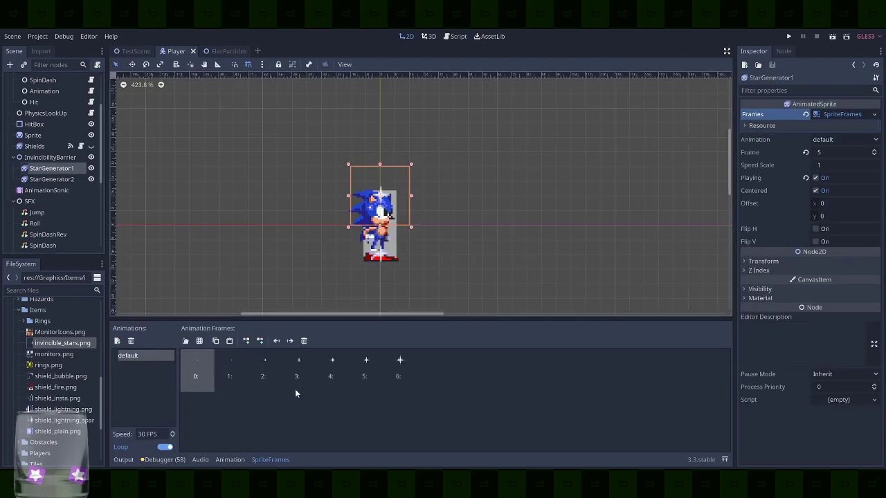
{"action": "left_click", "coordinate": [295, 388]}
{"action": "left_click", "coordinate": [200, 340]}
{"action": "double_click", "coordinate": [241, 145]}
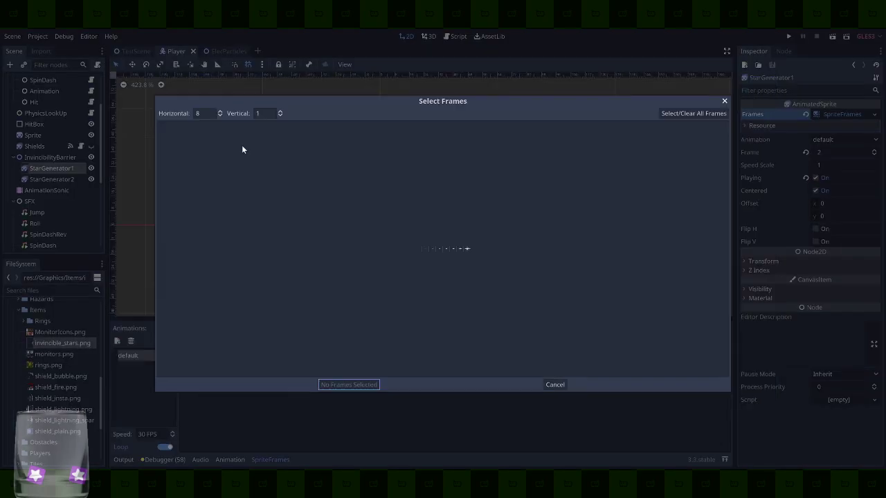
{"action": "left_click", "coordinate": [468, 249]}
{"action": "left_click", "coordinate": [346, 385]}
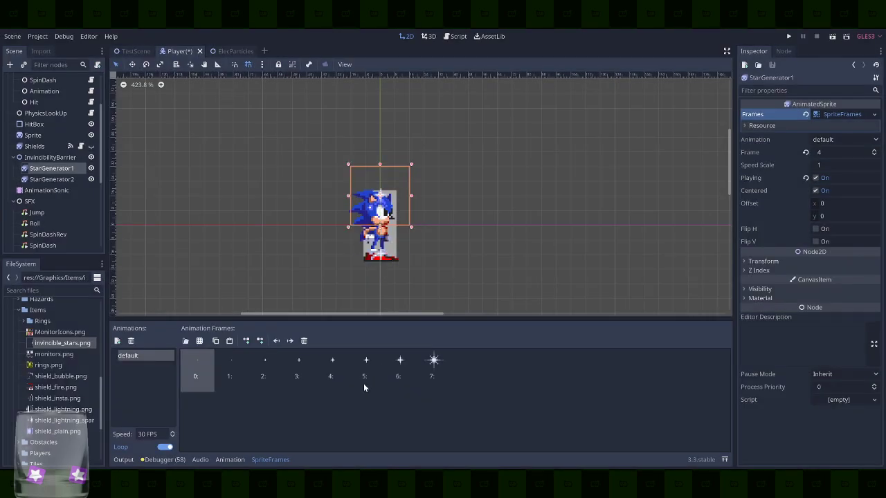
{"action": "left_click", "coordinate": [584, 235]}
{"action": "key", "text": "ctrl+s"}
Run the project, move Sonic around and break the shield monitors to check the star effect, and stop the game
{"action": "left_click", "coordinate": [788, 36]}
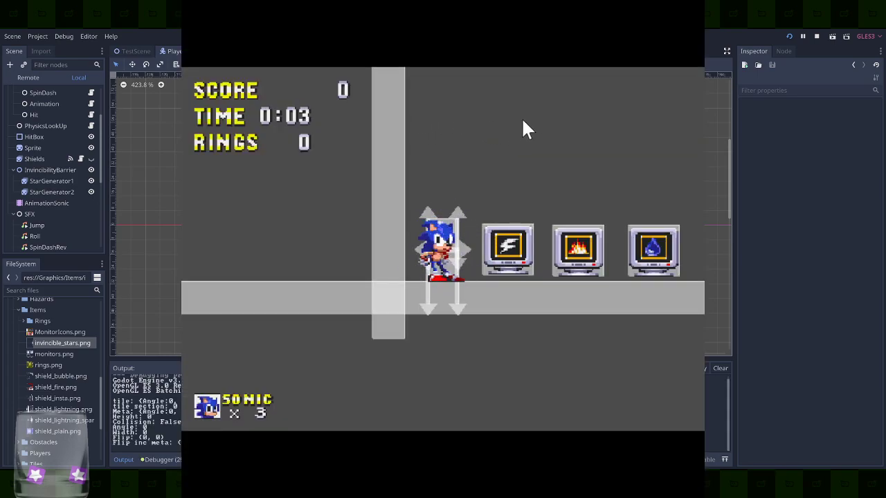
{"action": "key", "text": "space"}
{"action": "key", "text": "Right"}
{"action": "key", "text": "space"}
{"action": "key", "text": "space"}
{"action": "key", "text": "Left"}
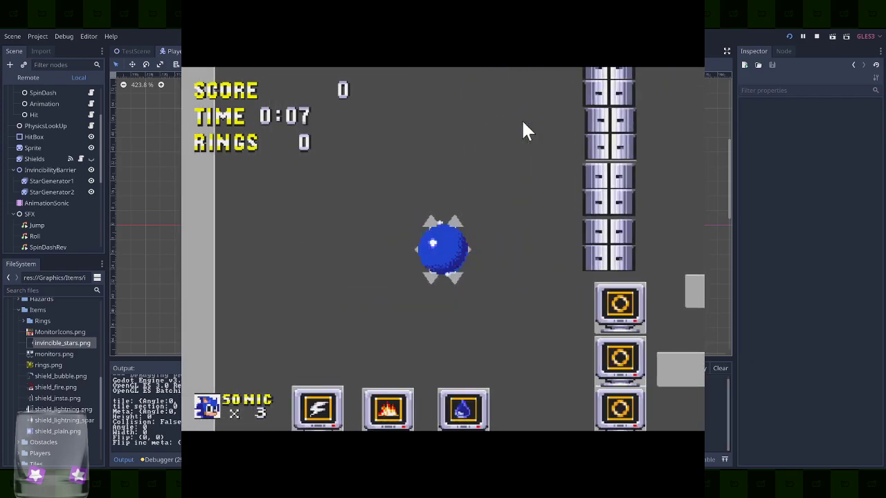
{"action": "key", "text": "Right"}
{"action": "key", "text": "space"}
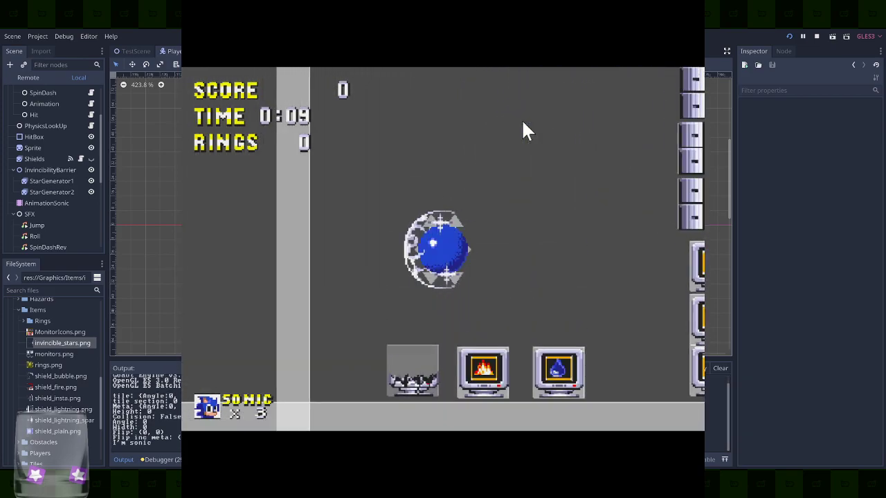
{"action": "key", "text": "Right"}
{"action": "key", "text": "space"}
{"action": "key", "text": "Left"}
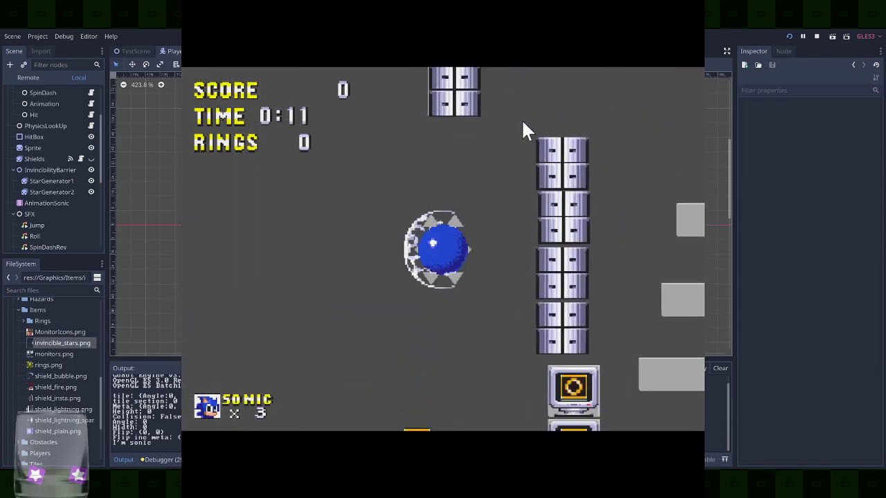
{"action": "key", "text": "space"}
{"action": "key", "text": "Left"}
{"action": "key", "text": "space"}
{"action": "key", "text": "space"}
{"action": "key", "text": "Right"}
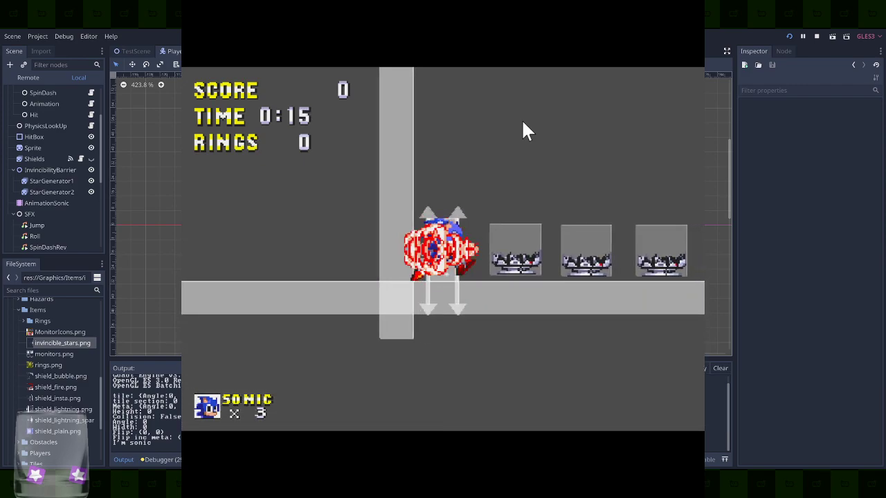
{"action": "key", "text": "Right"}
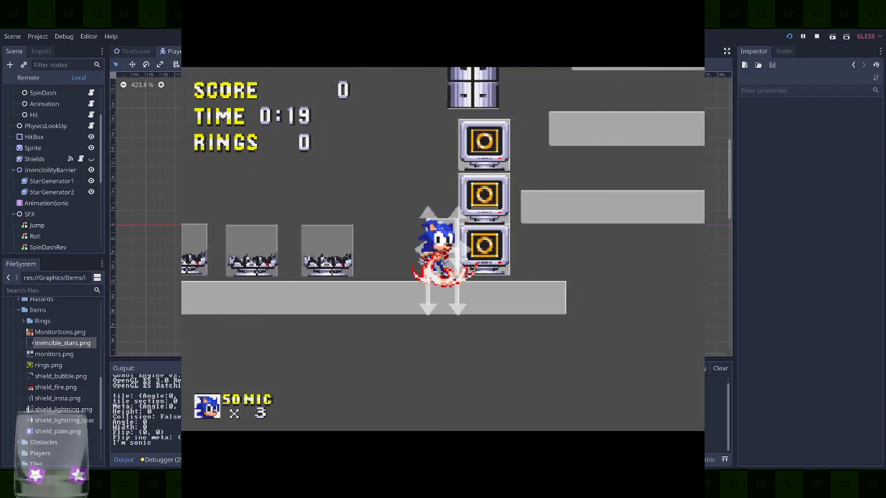
{"action": "key", "text": "F8"}
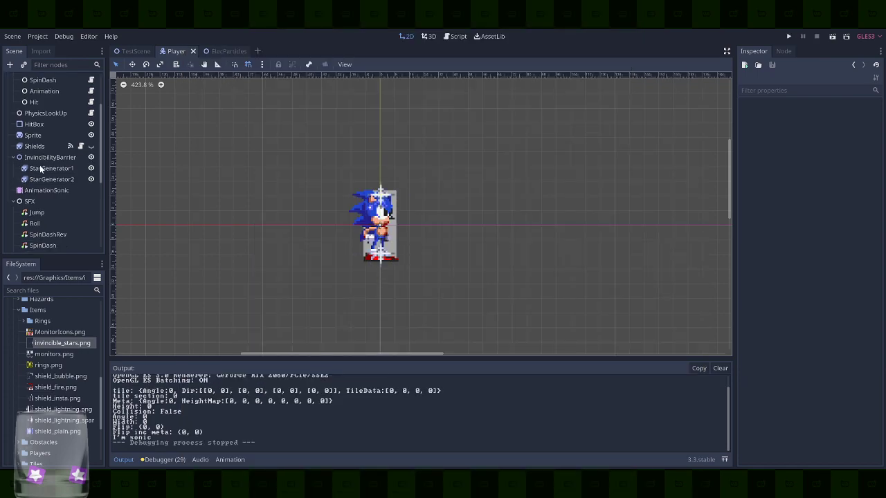
Set the speed of StarGenerator1's default animation to 15 FPS and save the scene
{"action": "left_click", "coordinate": [52, 168]}
{"action": "left_click", "coordinate": [155, 434]}
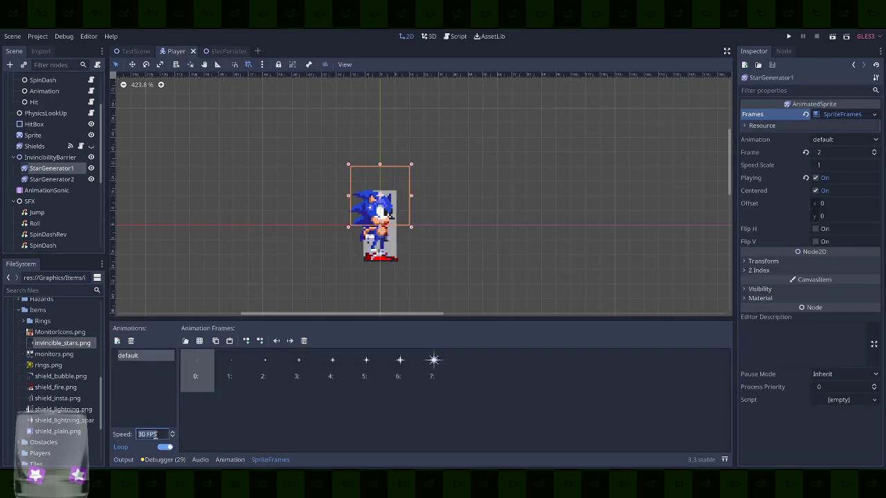
{"action": "type", "text": "15"}
{"action": "key", "text": "Return"}
{"action": "key", "text": "ctrl+s"}
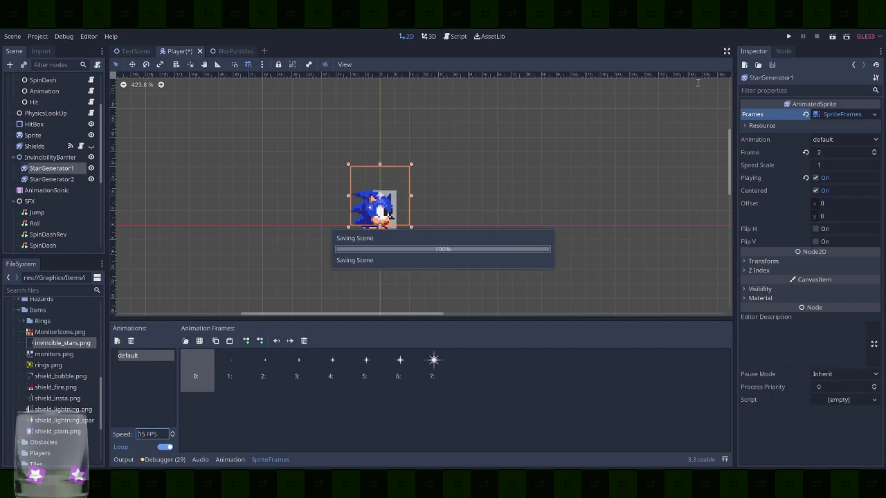
Run the project and set the speed of StarGenerator1's default animation to 20 FPS
{"action": "left_click", "coordinate": [788, 36]}
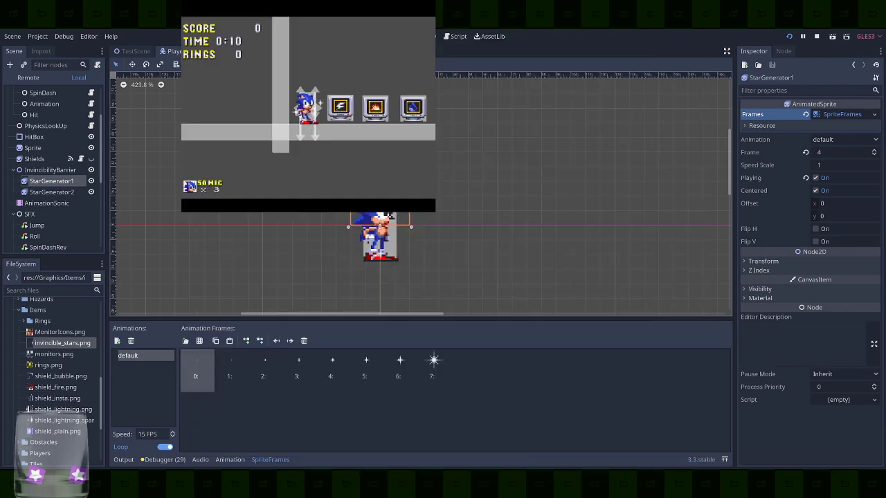
{"action": "left_click", "coordinate": [149, 434]}
{"action": "type", "text": "20"}
{"action": "key", "text": "Return"}
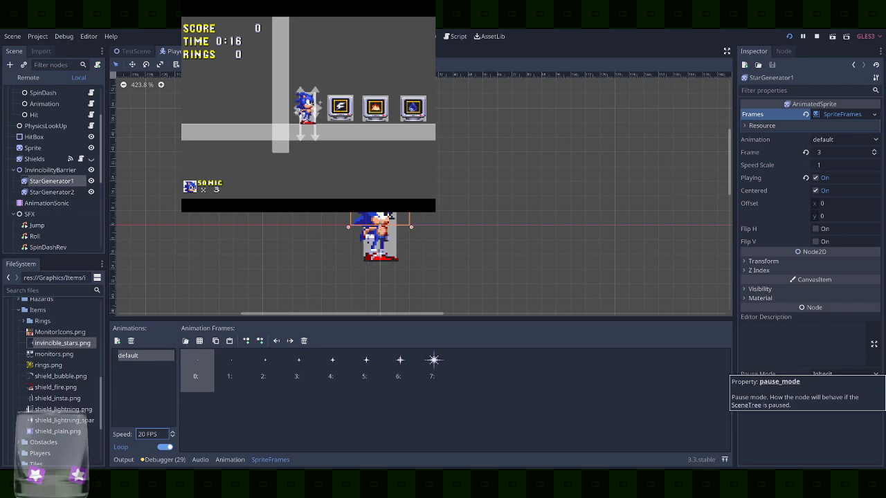
Enlarge the game window, play through the monitors including the invincibility one to check the stars, and stop the game
{"action": "double_click", "coordinate": [309, 2]}
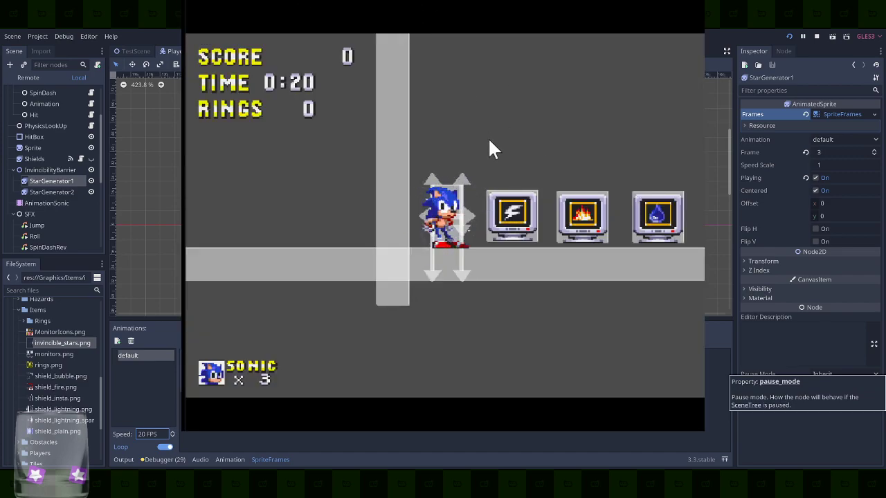
{"action": "left_click_drag", "start_coordinate": [695, 430], "coordinate": [680, 497]}
{"action": "key", "text": "space"}
{"action": "key", "text": "Right"}
{"action": "key", "text": "space"}
{"action": "key", "text": "Right"}
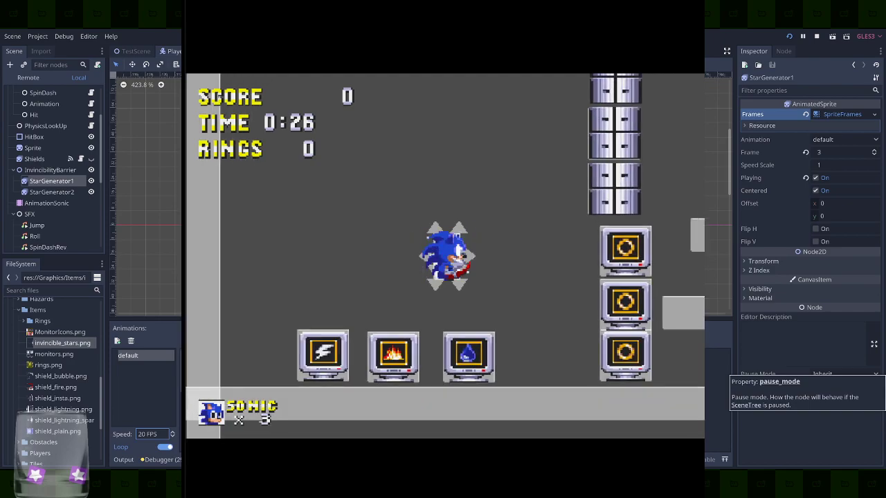
{"action": "key", "text": "Left"}
{"action": "key", "text": "Left"}
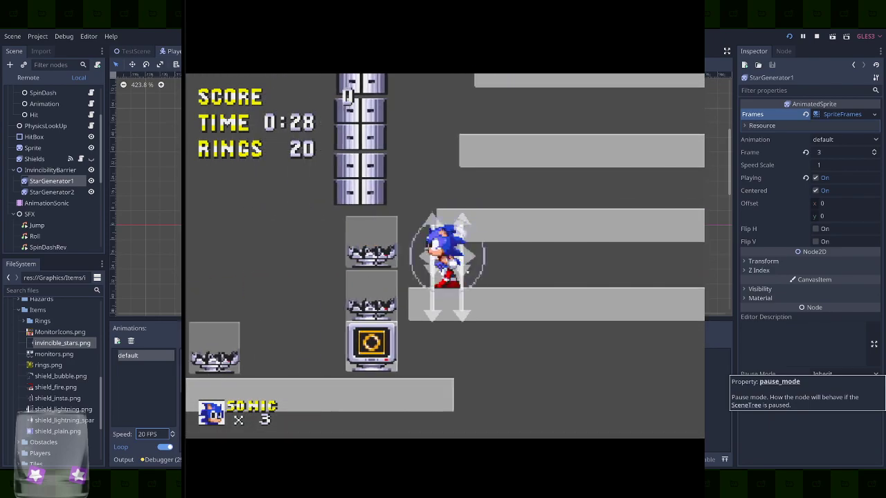
{"action": "key", "text": "space"}
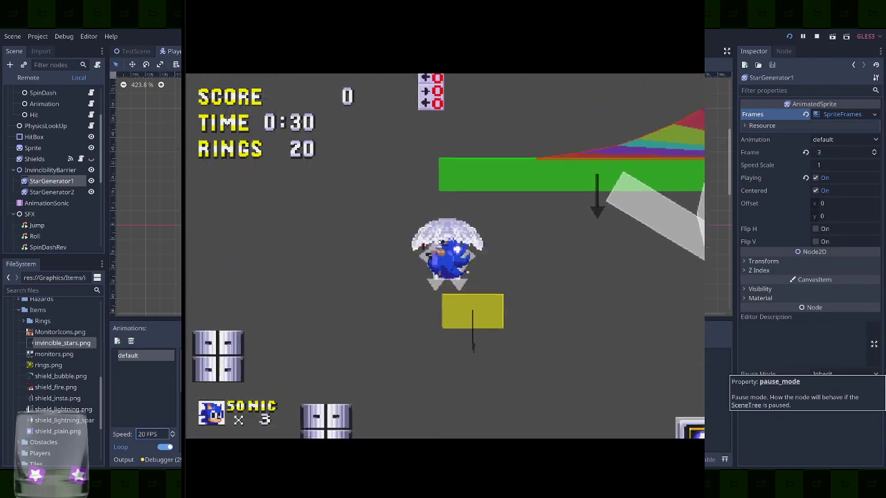
{"action": "key", "text": "space"}
{"action": "key", "text": "Left"}
{"action": "key", "text": "Right"}
{"action": "key", "text": "space"}
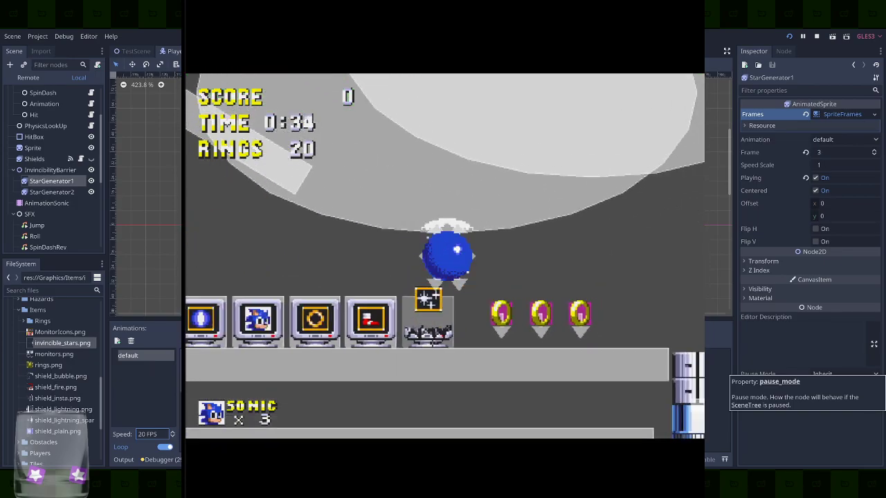
{"action": "key", "text": "space"}
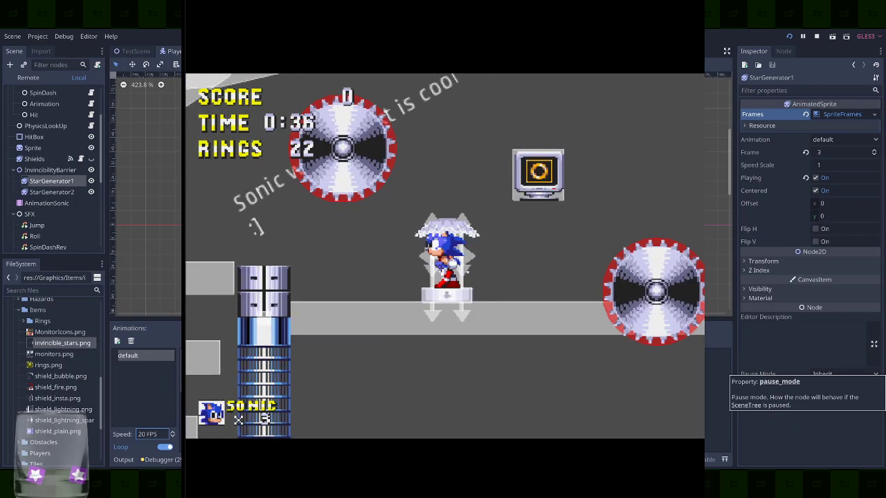
{"action": "key", "text": "F8"}
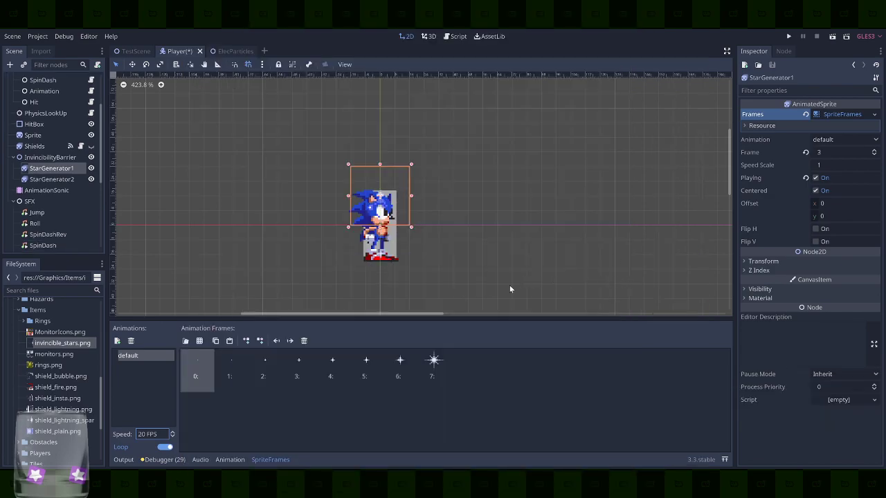
{"action": "left_click", "coordinate": [430, 424]}
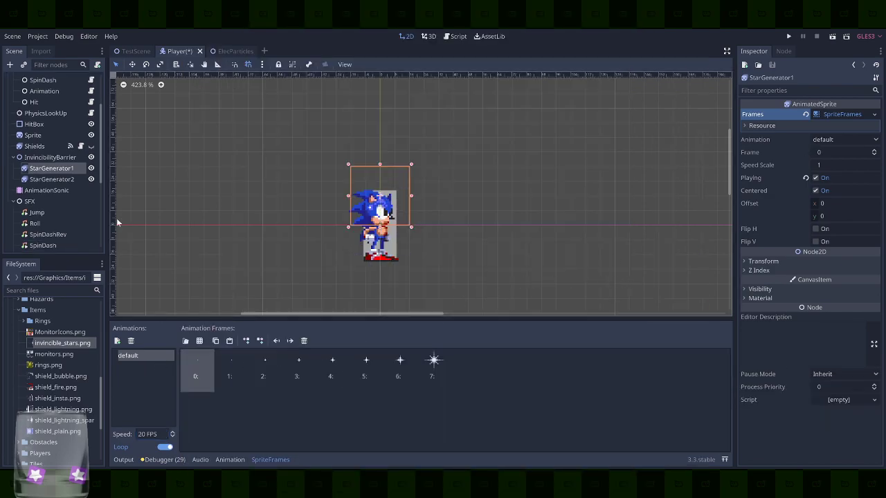
{"action": "left_click", "coordinate": [58, 159]}
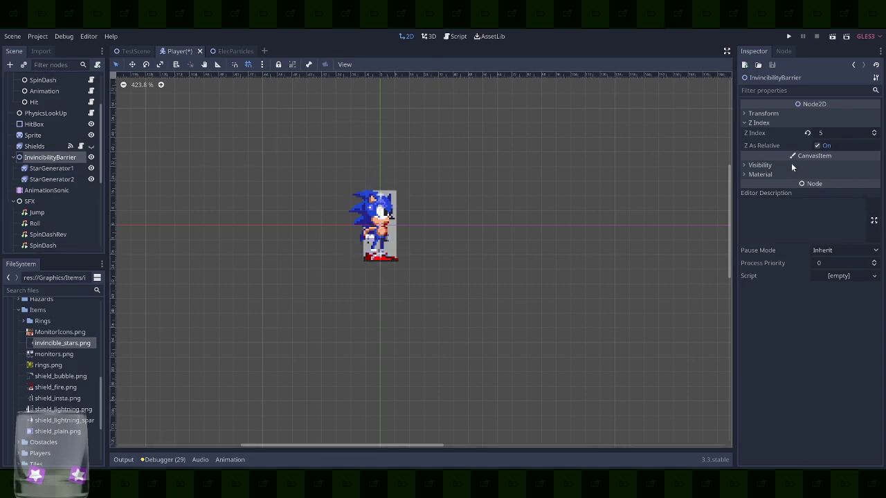
{"action": "left_click", "coordinate": [784, 116]}
{"action": "left_click", "coordinate": [784, 115]}
Add a new animation to StarGenerator1 using all eight frames of the invincible stars sprite sheet
{"action": "left_click", "coordinate": [55, 168]}
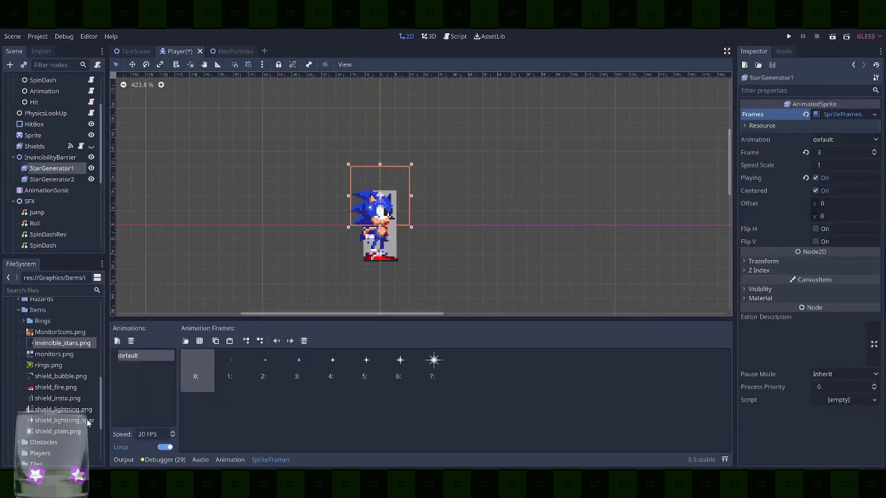
{"action": "left_click", "coordinate": [117, 341]}
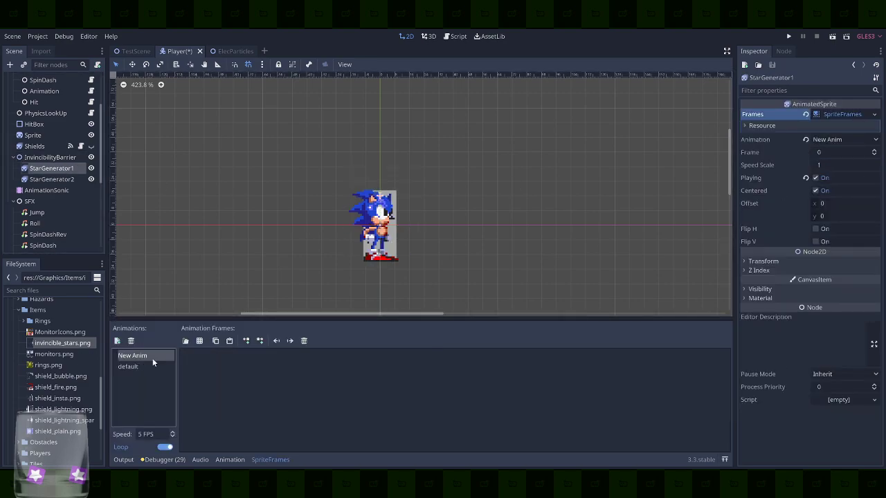
{"action": "left_click", "coordinate": [202, 340]}
{"action": "double_click", "coordinate": [248, 138]}
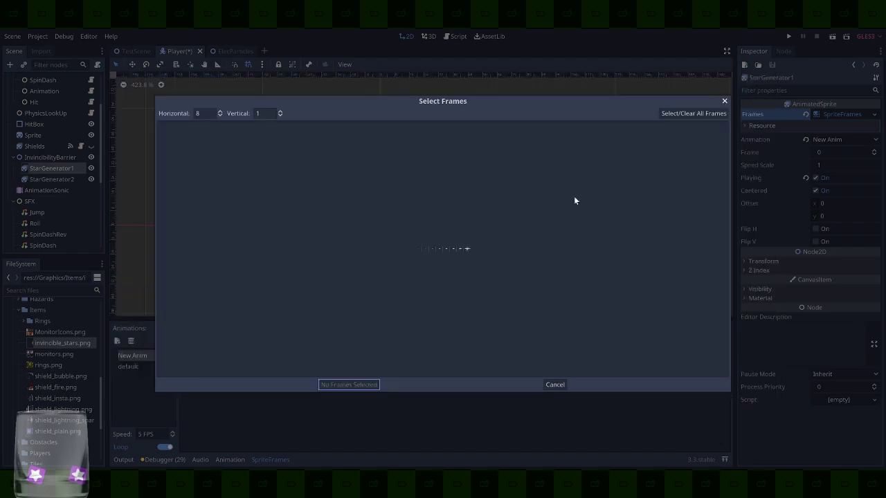
{"action": "left_click", "coordinate": [693, 113]}
{"action": "left_click", "coordinate": [353, 385]}
Rename the new animation StarSingle, set its speed to 20 FPS and turn off looping
{"action": "double_click", "coordinate": [149, 357]}
{"action": "type", "text": "Star"}
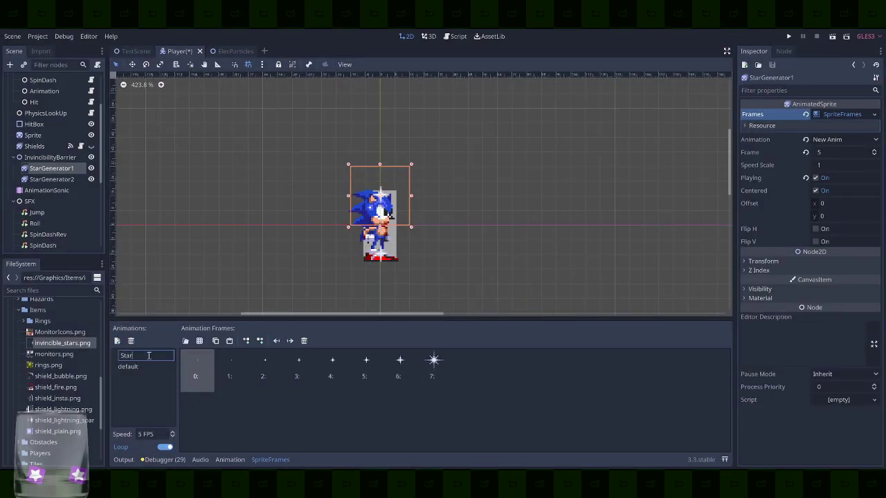
{"action": "type", "text": "Single"}
{"action": "key", "text": "Return"}
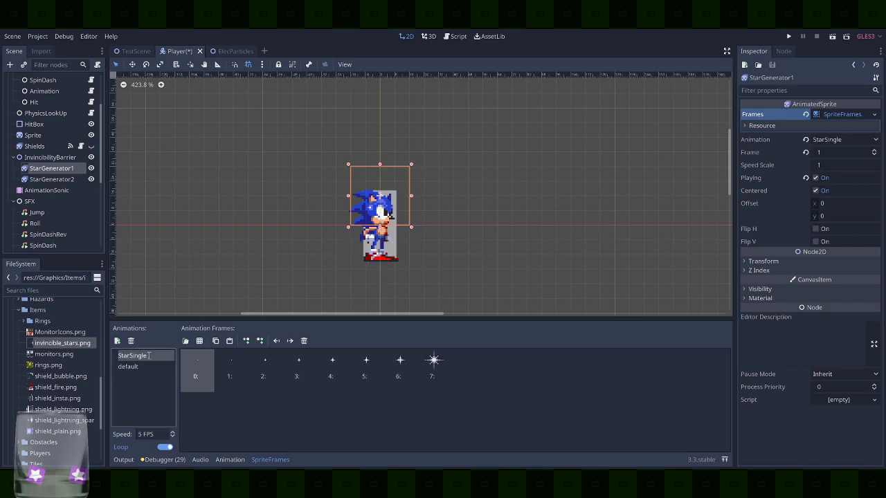
{"action": "left_click", "coordinate": [152, 434]}
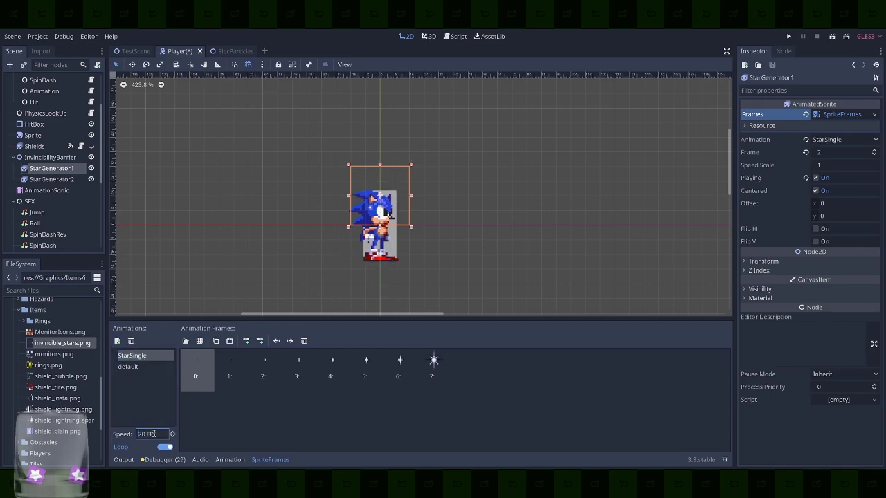
{"action": "left_click", "coordinate": [166, 447]}
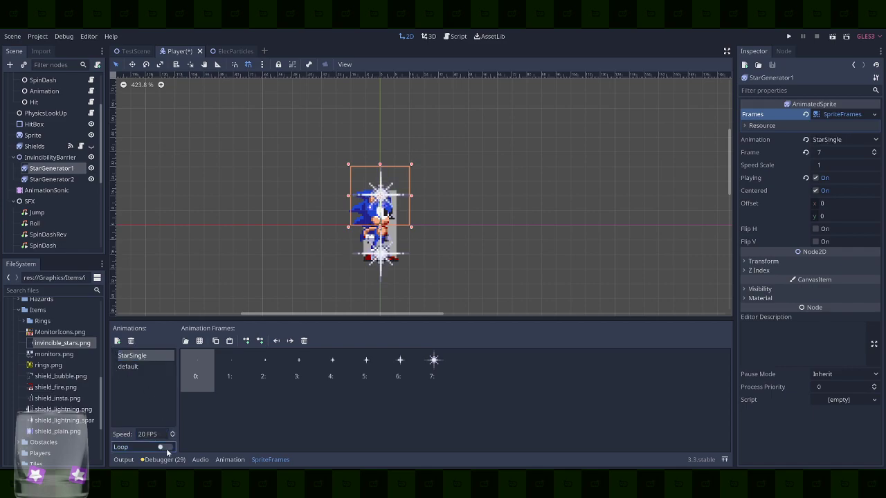
Set the Animation property of StarGenerator1 and StarGenerator2 to default and save the Player scene
{"action": "left_click", "coordinate": [128, 366]}
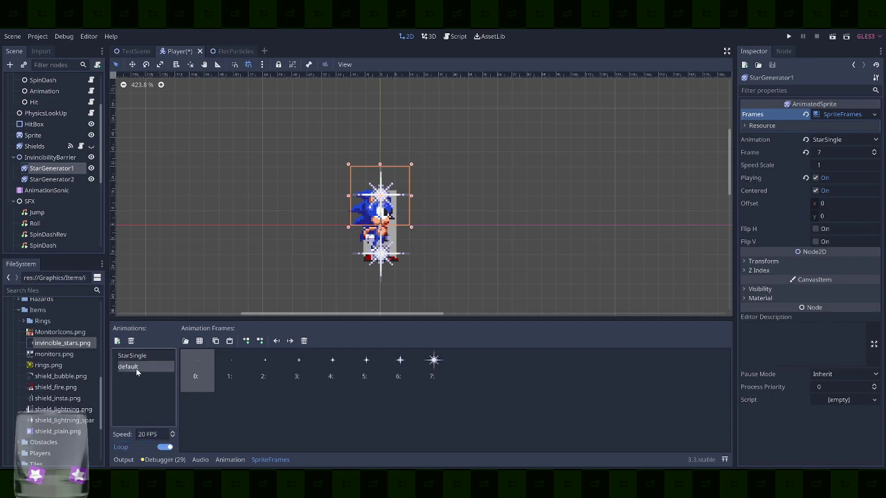
{"action": "left_click", "coordinate": [839, 140]}
{"action": "left_click", "coordinate": [839, 164]}
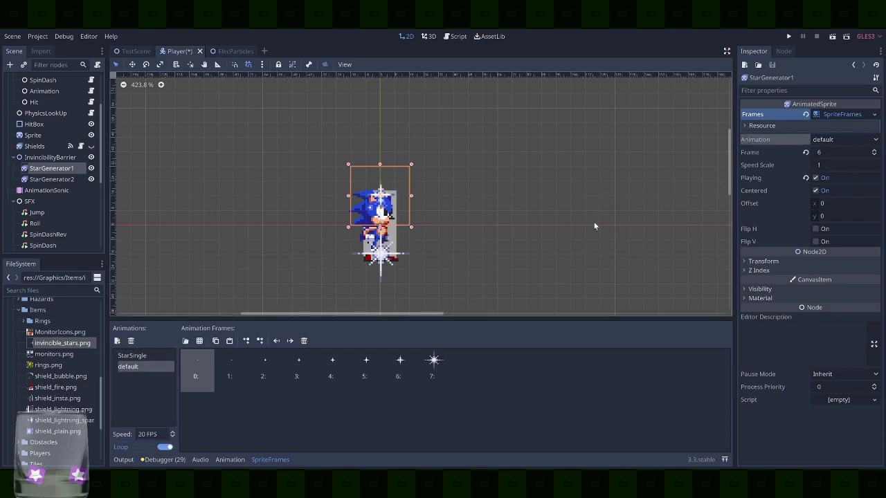
{"action": "left_click", "coordinate": [52, 179]}
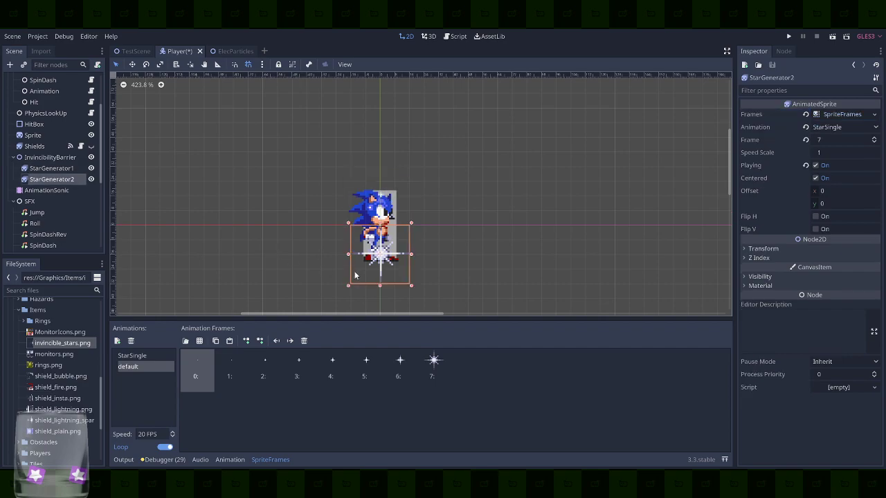
{"action": "left_click", "coordinate": [839, 129]}
{"action": "left_click", "coordinate": [830, 148]}
{"action": "left_click", "coordinate": [487, 193]}
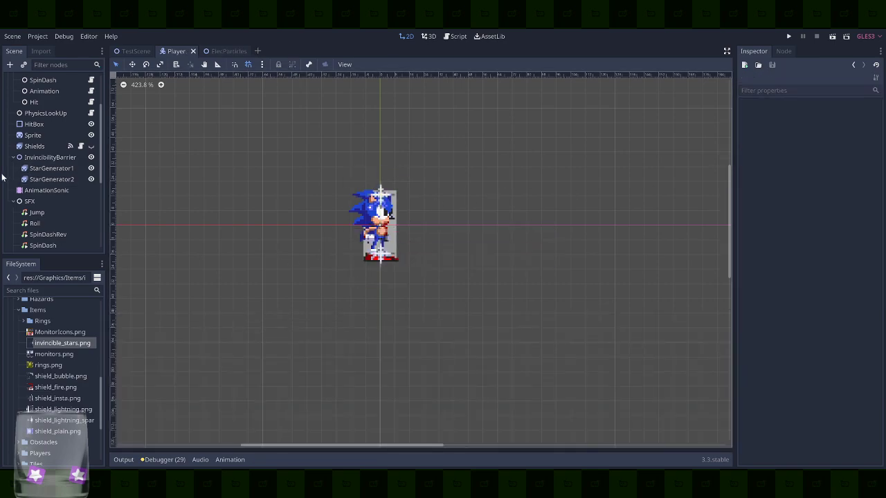
Copy the SpriteFrames resource of StarGenerator2
{"action": "left_click", "coordinate": [31, 179]}
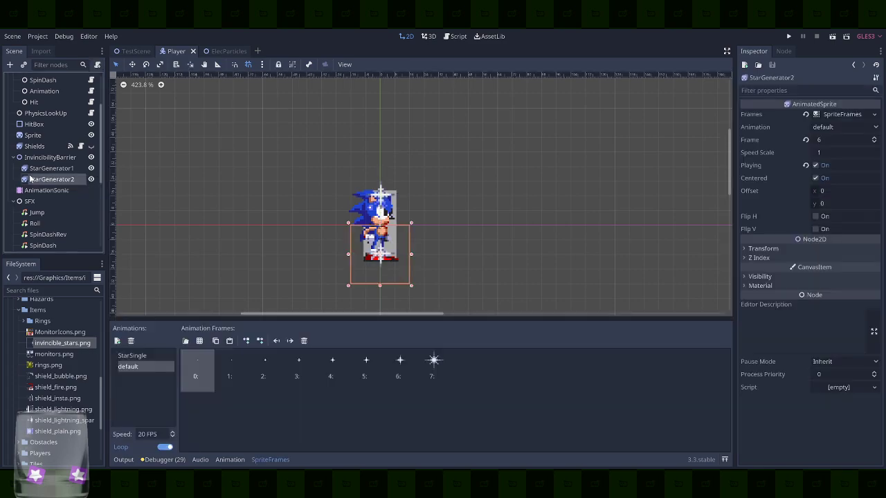
{"action": "left_click", "coordinate": [875, 116]}
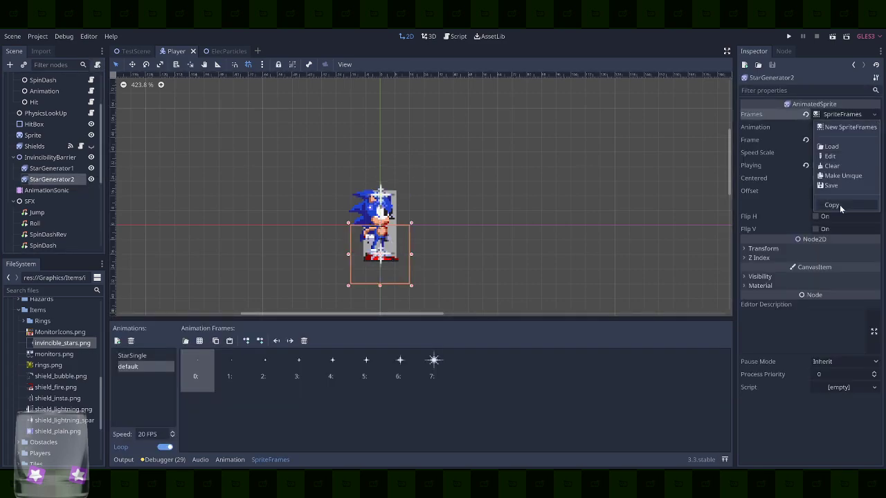
{"action": "left_click", "coordinate": [840, 206]}
Create a new scene with an AnimatedSprite root node named StarParticle
{"action": "left_click", "coordinate": [13, 36]}
{"action": "left_click", "coordinate": [27, 49]}
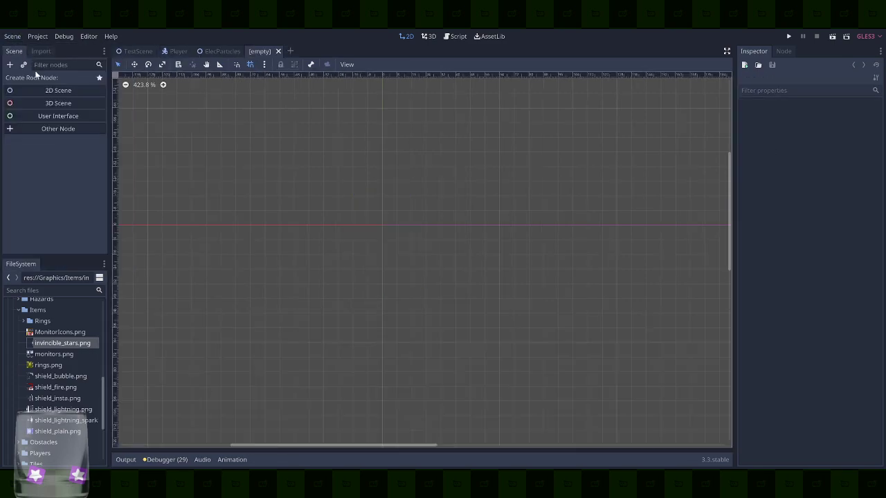
{"action": "left_click", "coordinate": [10, 64]}
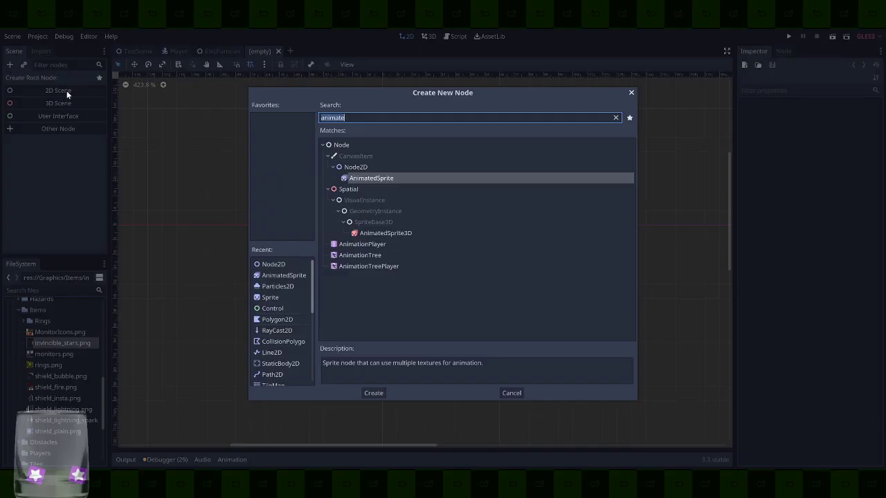
{"action": "double_click", "coordinate": [368, 178]}
{"action": "double_click", "coordinate": [43, 80]}
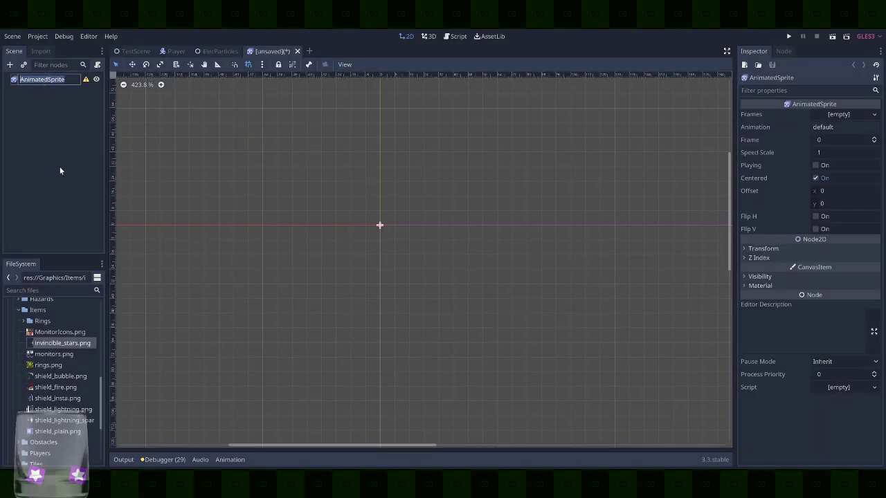
{"action": "type", "text": "StarParticle"}
{"action": "key", "text": "Return"}
Paste the copied SpriteFrames into StarParticle's Frames property and set its animation to StarSingle
{"action": "left_click", "coordinate": [874, 116]}
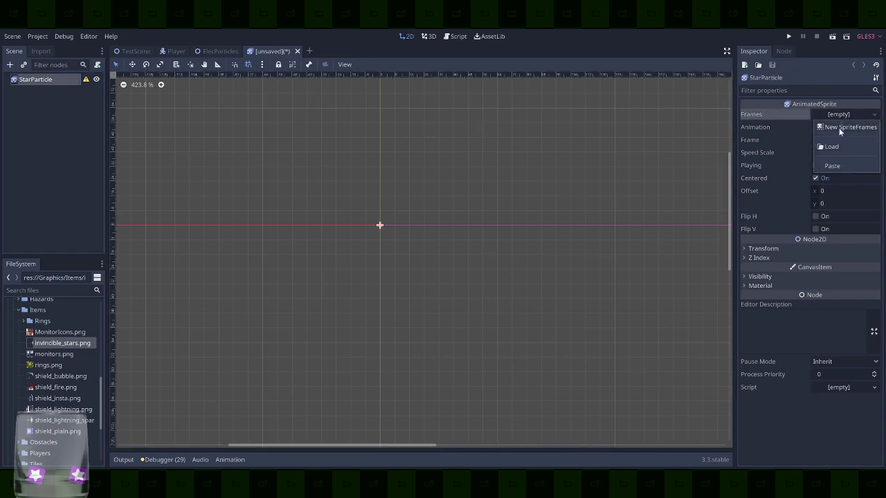
{"action": "left_click", "coordinate": [839, 167]}
{"action": "left_click", "coordinate": [841, 125]}
{"action": "left_click", "coordinate": [841, 145]}
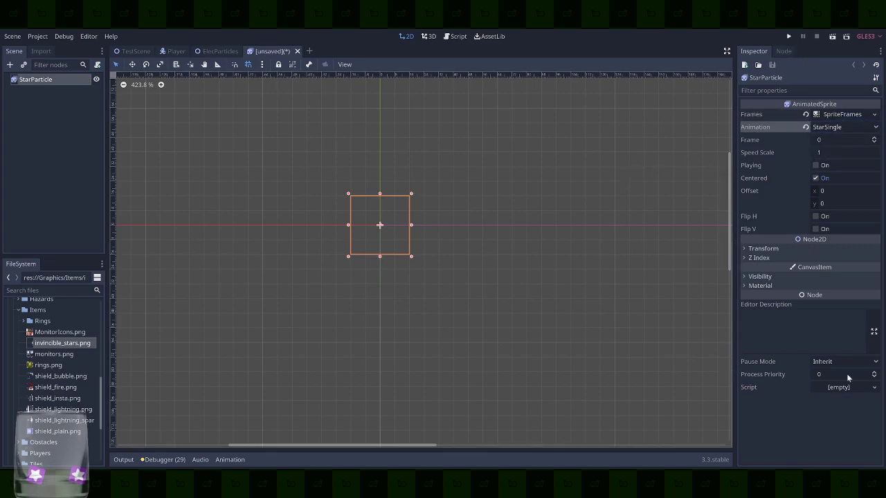
Attach a new script named FreeOnAnimationCompletion to StarParticle, stored in res://Scripts/Misc
{"action": "left_click", "coordinate": [873, 390]}
{"action": "left_click", "coordinate": [842, 398]}
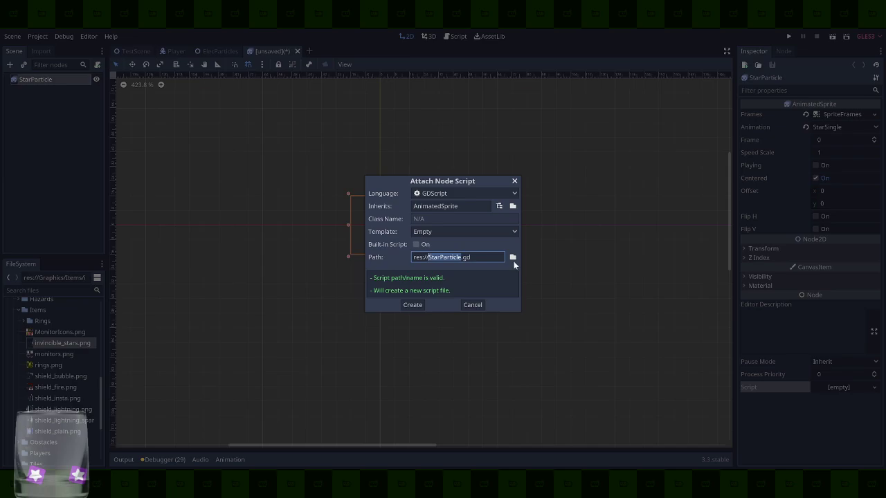
{"action": "left_click", "coordinate": [515, 261]}
{"action": "left_click", "coordinate": [142, 92]}
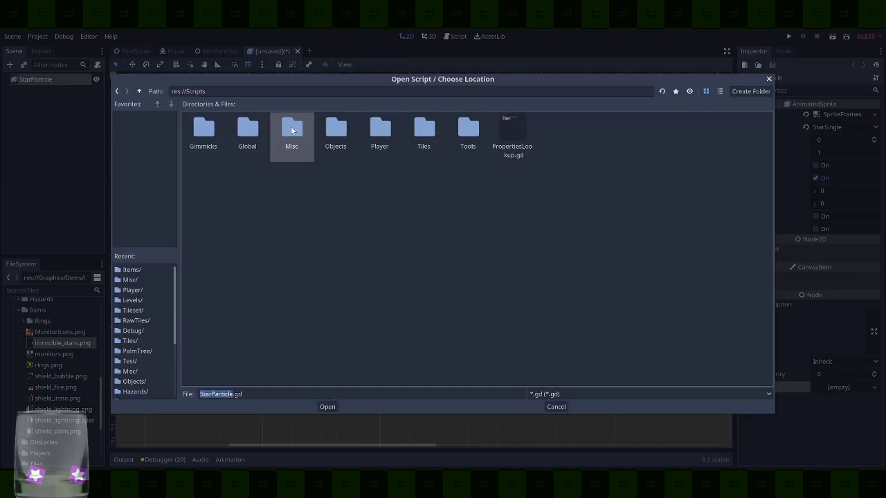
{"action": "double_click", "coordinate": [292, 128]}
{"action": "left_click", "coordinate": [229, 392]}
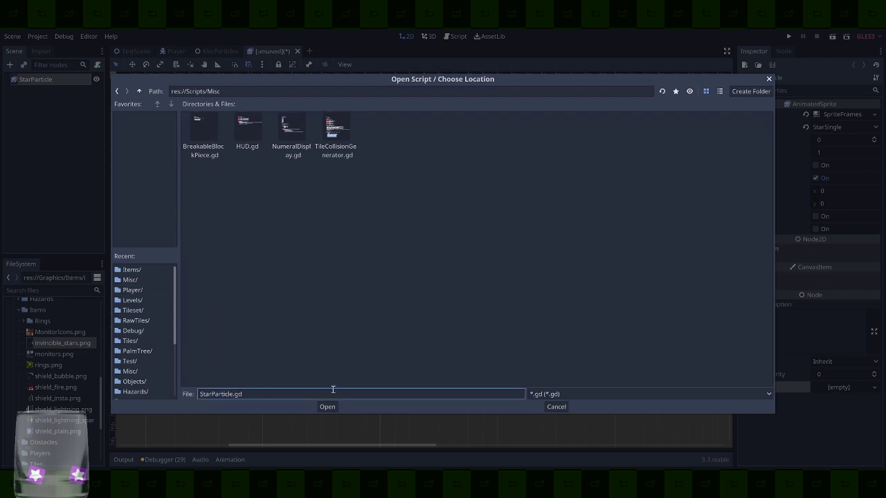
{"action": "key", "text": "shift+Home"}
{"action": "type", "text": "FreeOnAnimationCompletion"}
{"action": "key", "text": "Return"}
{"action": "left_click", "coordinate": [418, 300]}
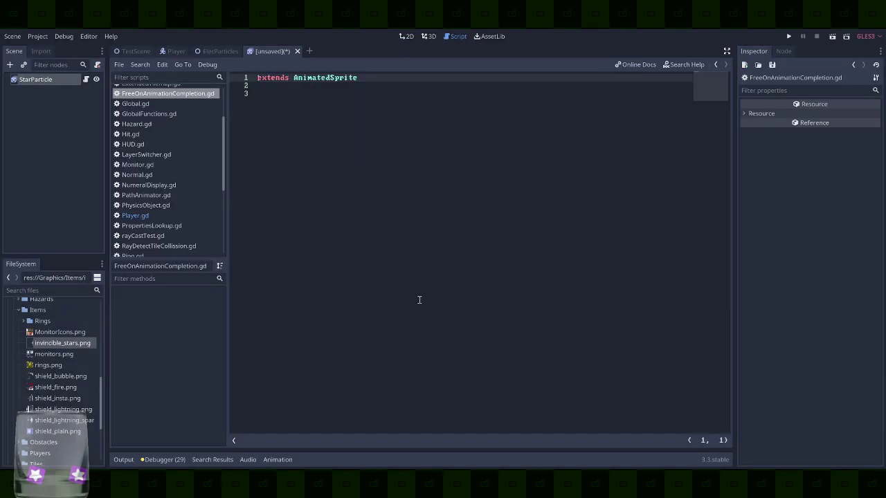
Connect StarParticle's animation_finished signal to its own script with the receiver method _on_animation_finished
{"action": "left_click", "coordinate": [783, 50]}
{"action": "left_click", "coordinate": [38, 80]}
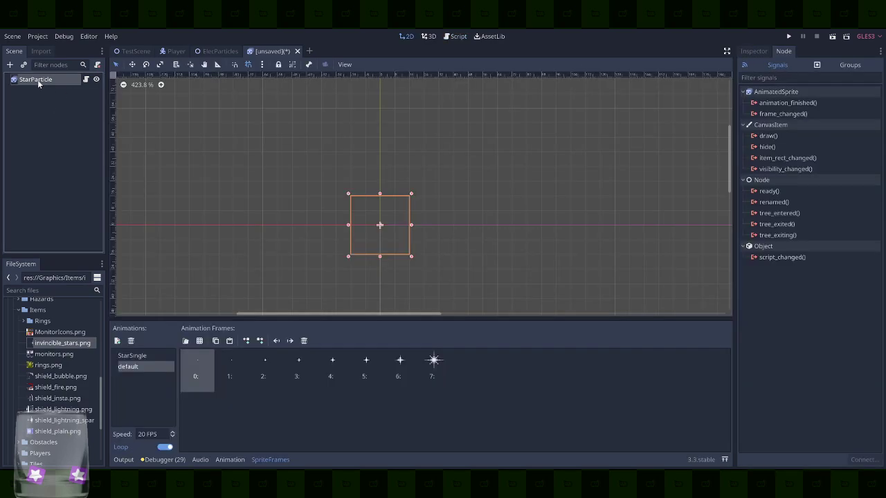
{"action": "double_click", "coordinate": [808, 103]}
{"action": "left_click", "coordinate": [361, 337]}
{"action": "key", "text": "ctrl+shift+Left"}
{"action": "key", "text": "shift+Right"}
{"action": "key", "text": "shift+Right"}
{"action": "key", "text": "shift+Right"}
{"action": "key", "text": "shift+Right"}
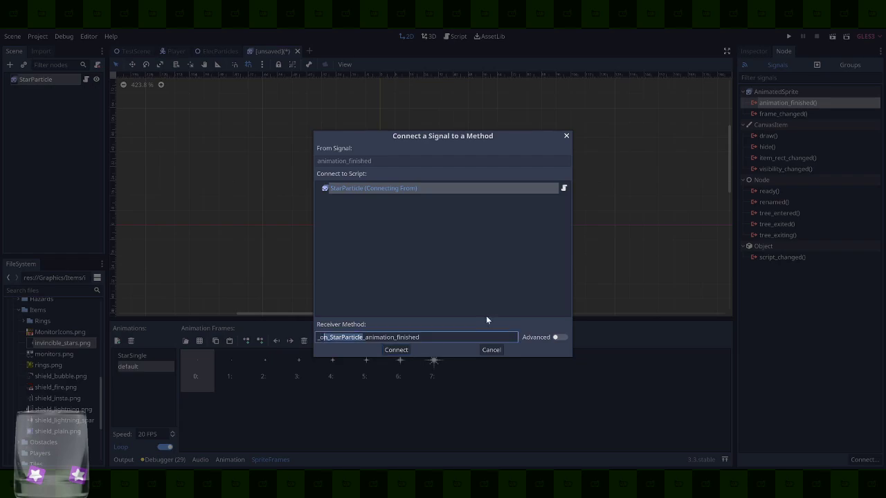
{"action": "key", "text": "BackSpace"}
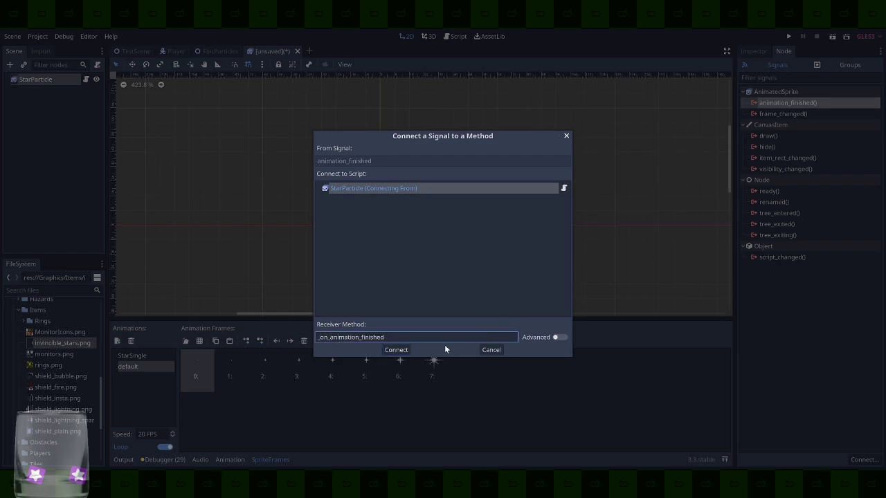
{"action": "left_click", "coordinate": [400, 350]}
Make the _on_animation_finished function call queue_free()
{"action": "key", "text": "shift+End"}
{"action": "type", "text": "qu"}
{"action": "key", "text": "Return"}
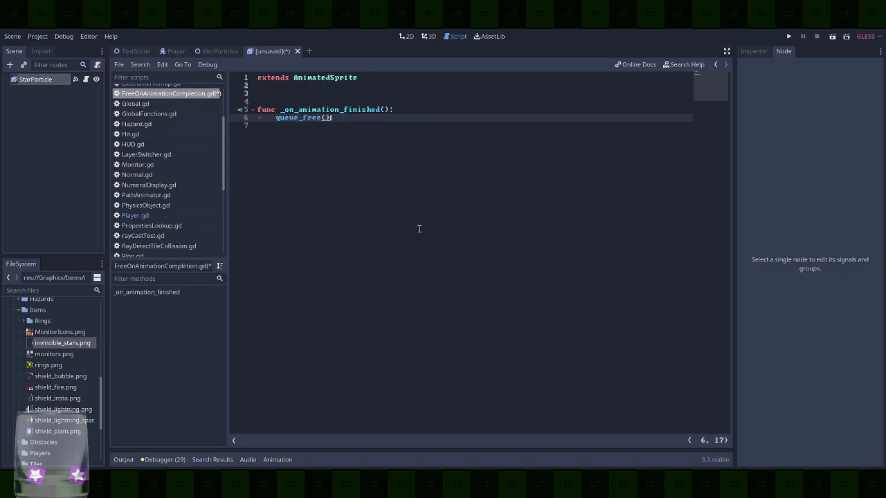
Add a _ready function containing playing = true; above the signal method, and save the scene as StarParticle.tscn in res://Entities/Misc
{"action": "key", "text": "Up"}
{"action": "key", "text": "Up"}
{"action": "key", "text": "Up"}
{"action": "type", "text": "func "}
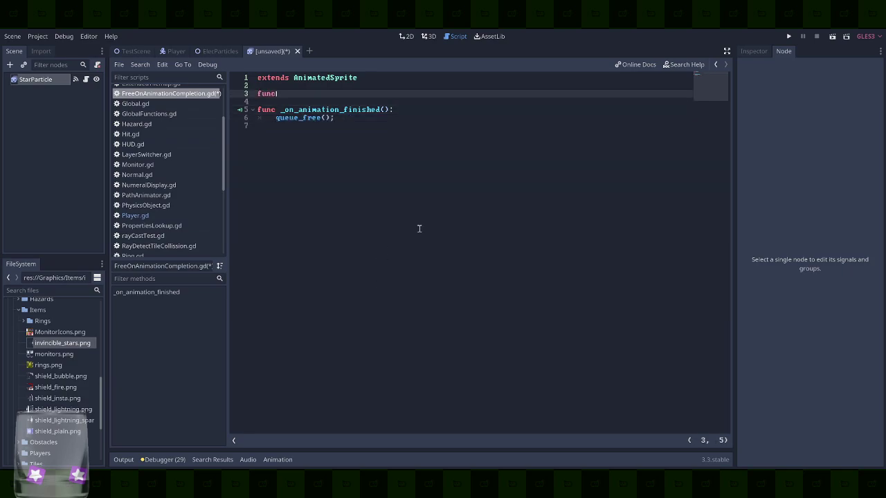
{"action": "type", "text": "_re"}
{"action": "key", "text": "Return"}
{"action": "key", "text": "Return"}
{"action": "type", "text": "pla"}
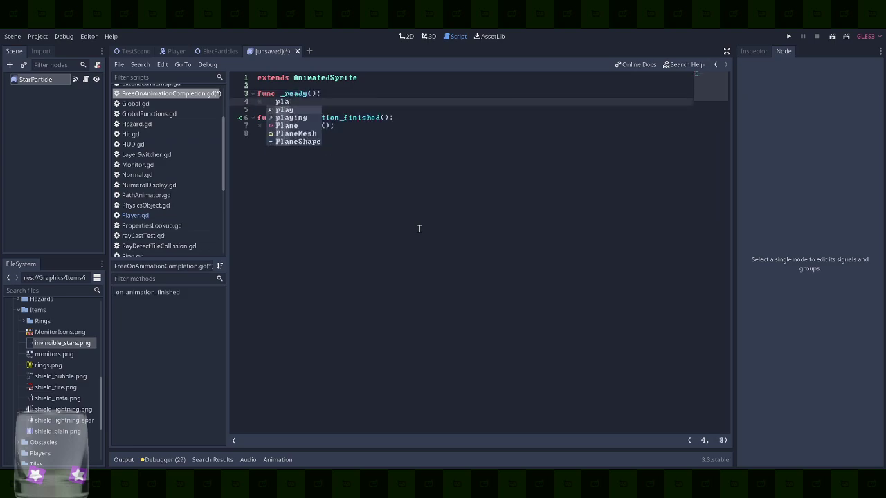
{"action": "key", "text": "Return"}
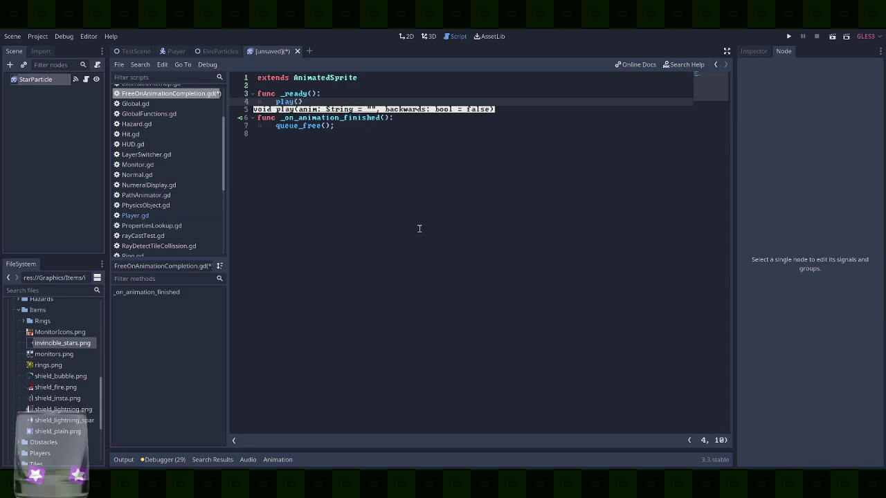
{"action": "key", "text": "BackSpace"}
{"action": "key", "text": "BackSpace"}
{"action": "type", "text": "la"}
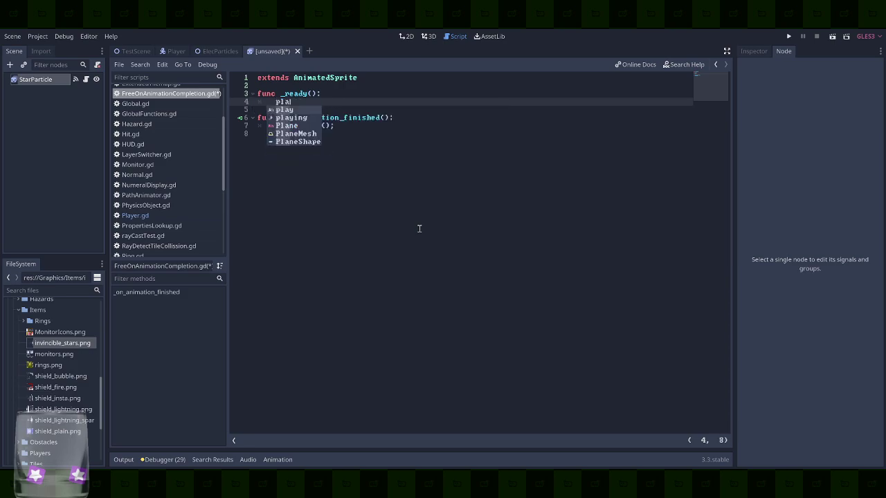
{"action": "type", "text": "ying = true"}
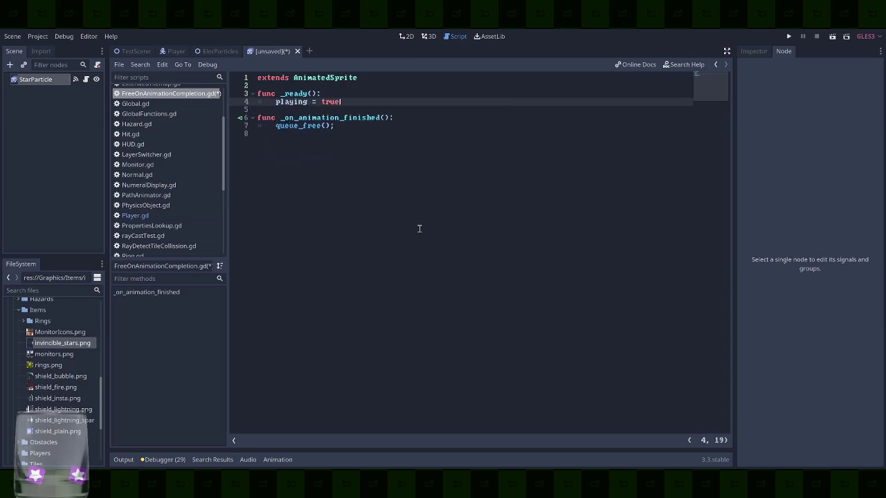
{"action": "key", "text": "ctrl+s"}
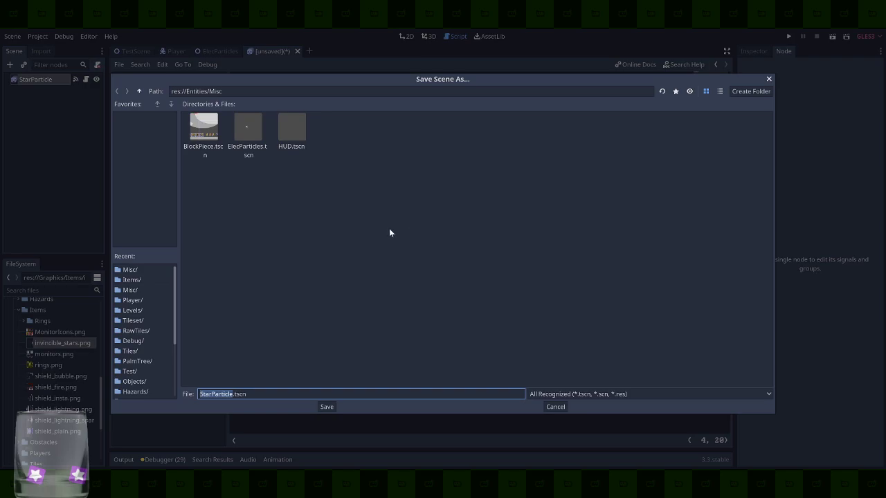
{"action": "left_click", "coordinate": [335, 406]}
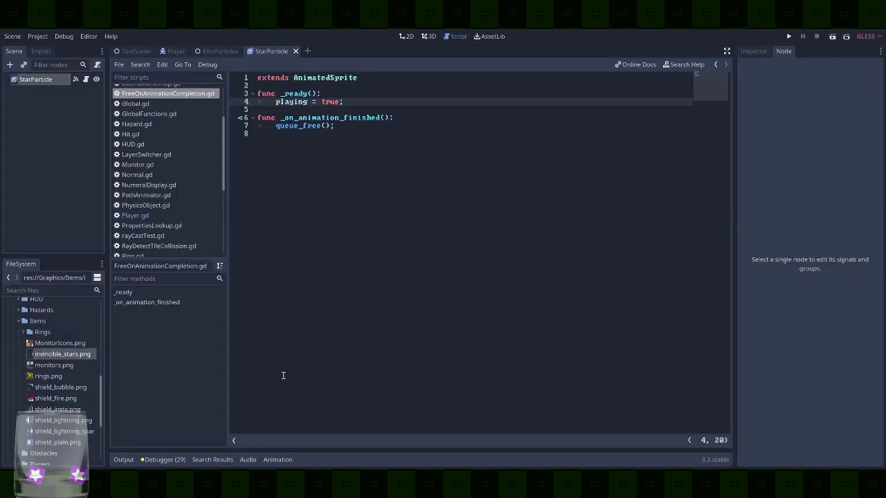
Copy the resource path of StarParticle.tscn from the Entities/Misc folder
{"action": "scroll", "coordinate": [90, 370], "scroll_direction": "up", "scroll_amount": 5}
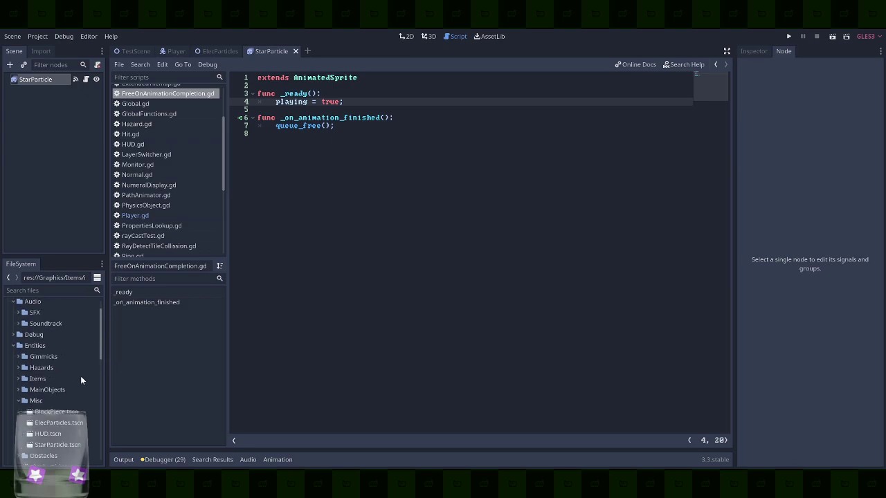
{"action": "scroll", "coordinate": [77, 396], "scroll_direction": "up", "scroll_amount": 1}
{"action": "scroll", "coordinate": [77, 392], "scroll_direction": "down", "scroll_amount": 3}
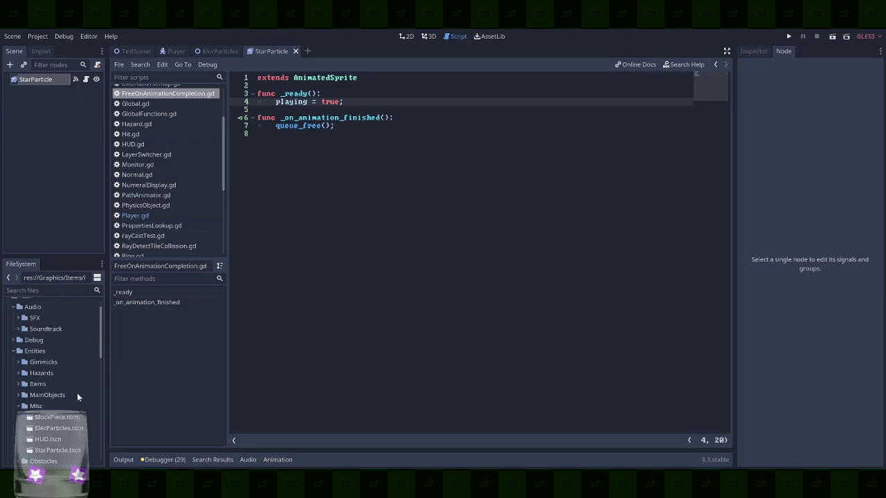
{"action": "right_click", "coordinate": [63, 411]}
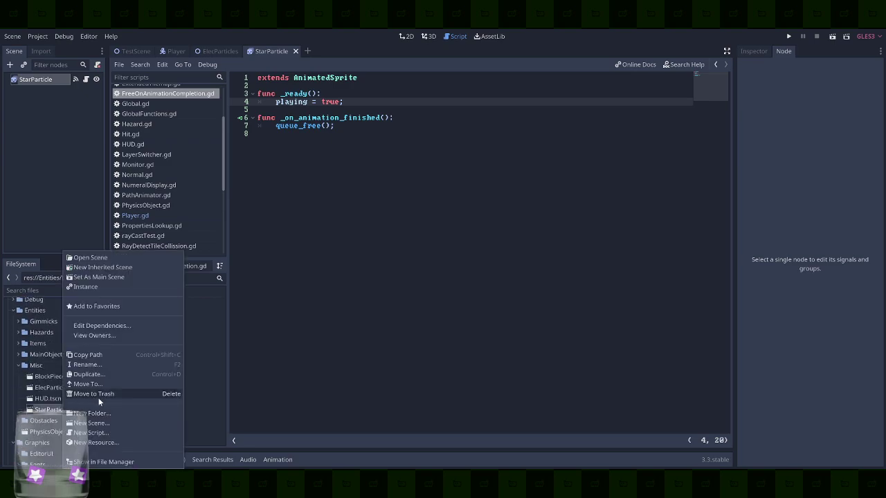
{"action": "left_click", "coordinate": [120, 355]}
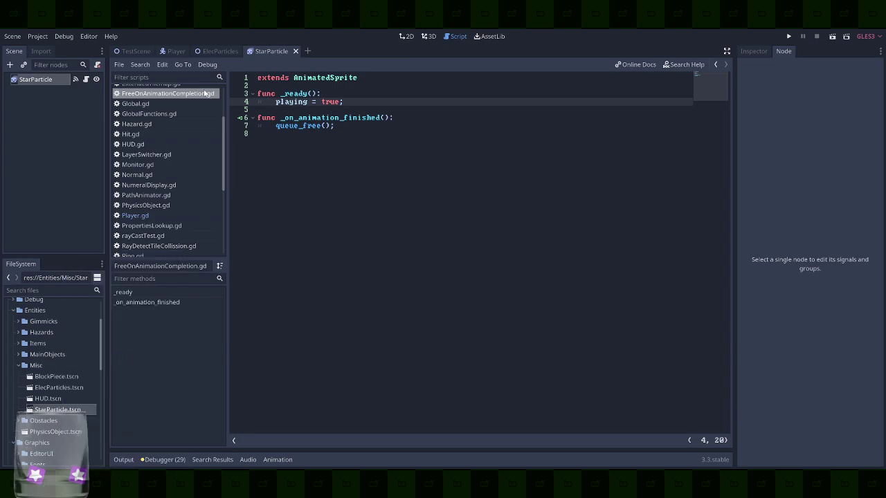
In the Player script, declare var Star = preload("res://Entities/Misc/StarParticle.tscn") below the ringChannel variable
{"action": "left_click", "coordinate": [170, 52]}
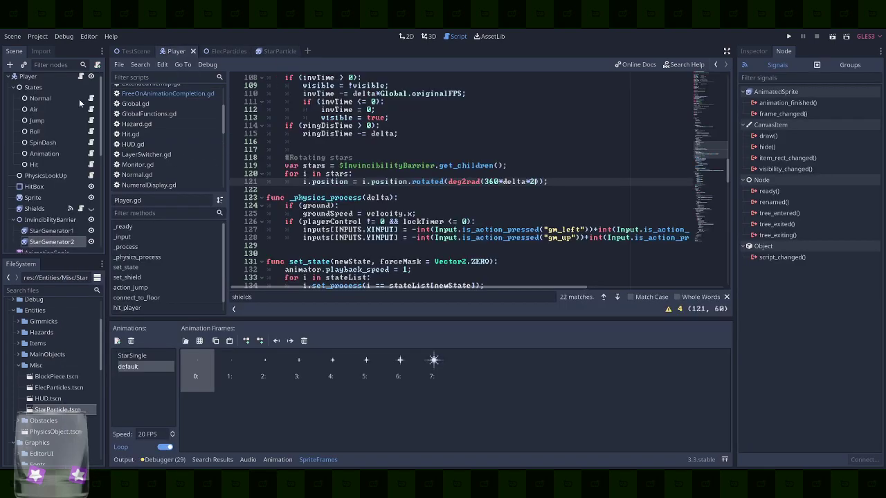
{"action": "left_click", "coordinate": [80, 77]}
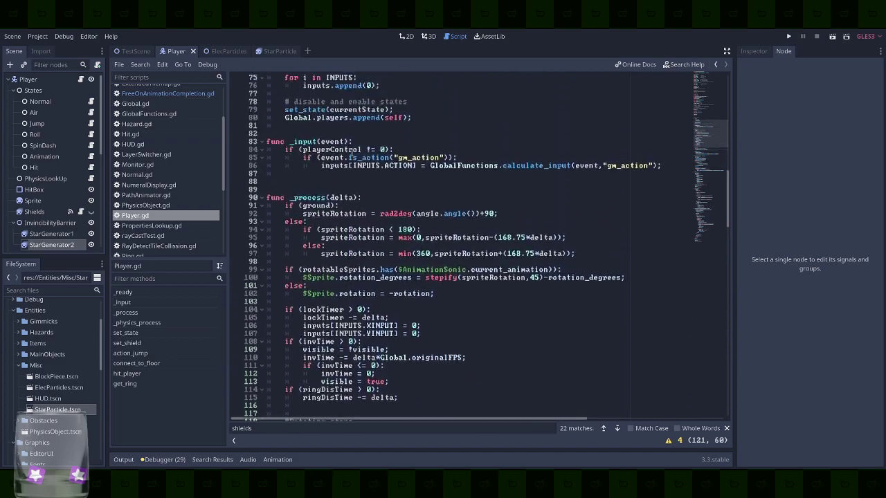
{"action": "scroll", "coordinate": [360, 150], "scroll_direction": "up", "scroll_amount": 20}
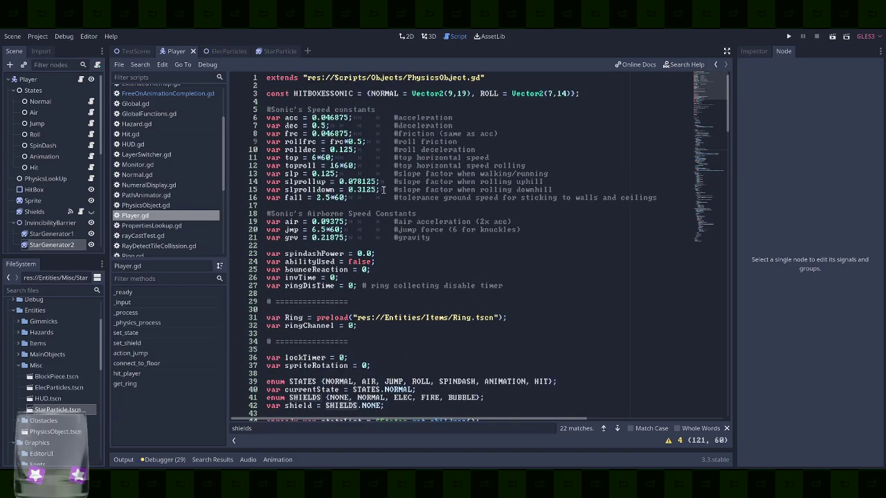
{"action": "left_click", "coordinate": [544, 320]}
{"action": "scroll", "coordinate": [547, 227], "scroll_direction": "down", "scroll_amount": 2}
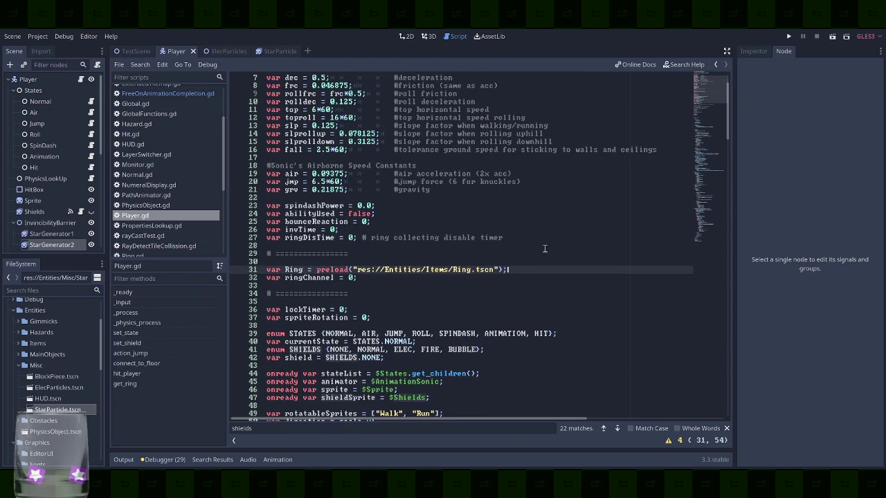
{"action": "left_click", "coordinate": [533, 278]}
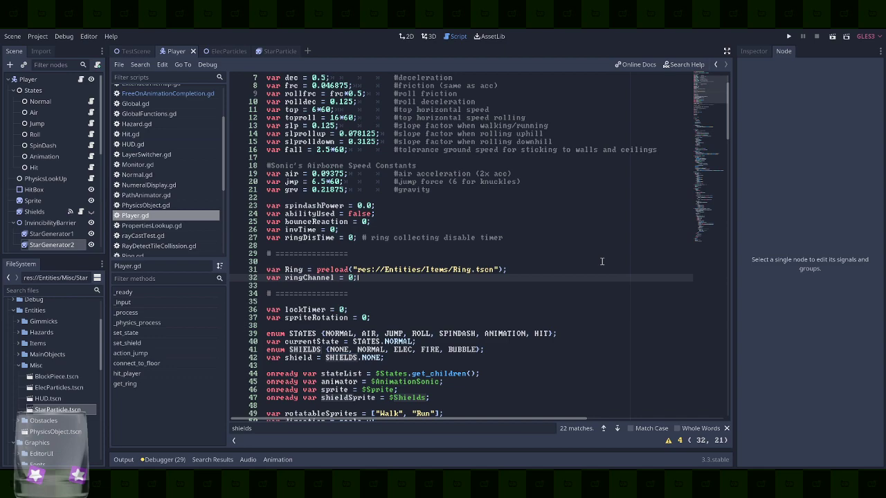
{"action": "key", "text": "Return"}
{"action": "key", "text": "Return"}
{"action": "type", "text": "var Star"}
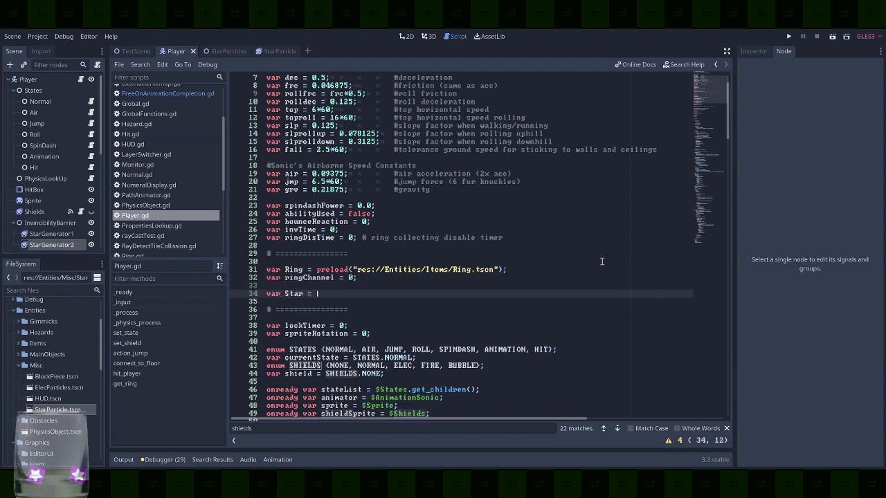
{"action": "type", "text": " = preload(\""}
{"action": "type", "text": "res://Entities/Misc/StarParticle.tscn"}
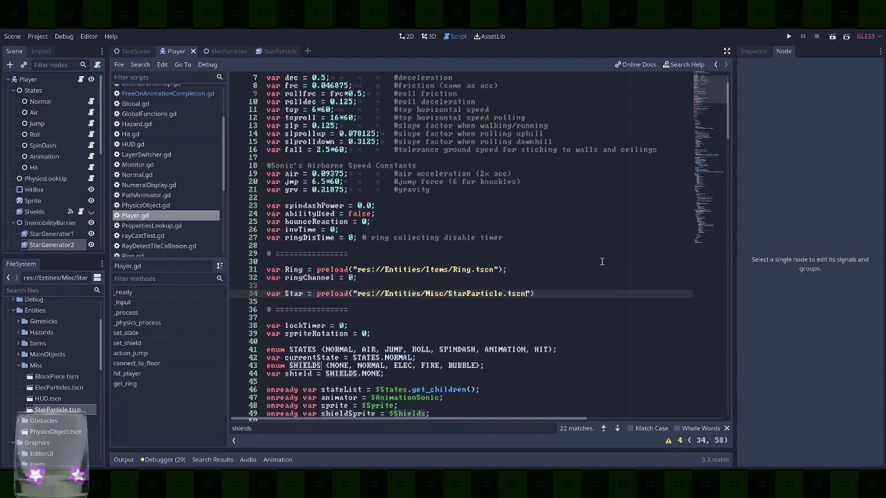
In the rotating stars loop of _process, add var star = Star.instance(); below the position rotation line
{"action": "double_click", "coordinate": [294, 293]}
{"action": "scroll", "coordinate": [414, 296], "scroll_direction": "down", "scroll_amount": 19}
{"action": "scroll", "coordinate": [414, 296], "scroll_direction": "down", "scroll_amount": 6}
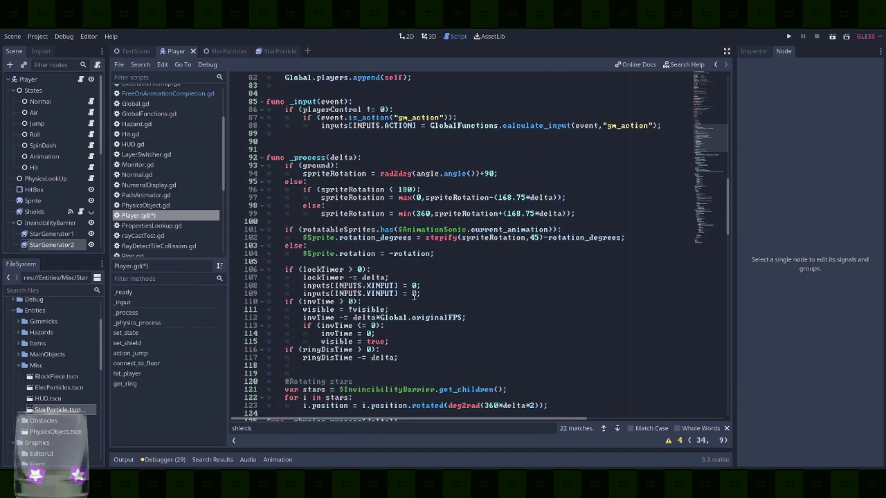
{"action": "scroll", "coordinate": [413, 296], "scroll_direction": "down", "scroll_amount": 5}
{"action": "left_click", "coordinate": [564, 286]}
{"action": "key", "text": "Return"}
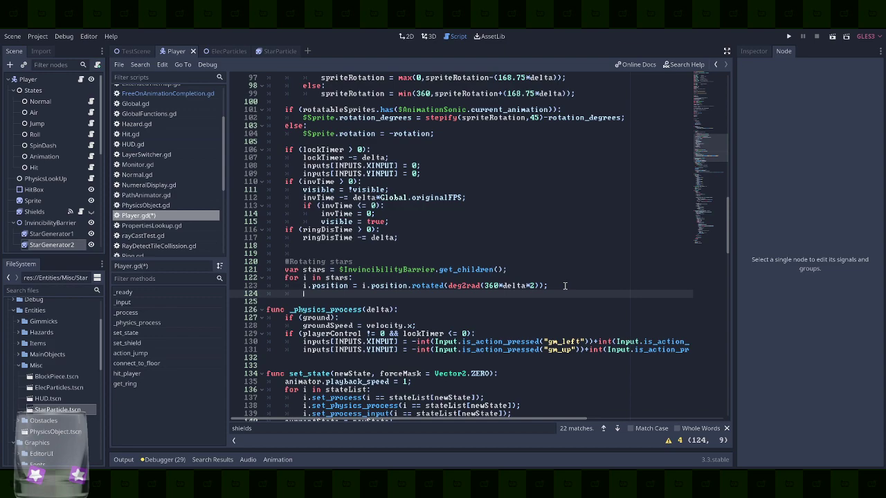
{"action": "type", "text": "var star = Star.insta"}
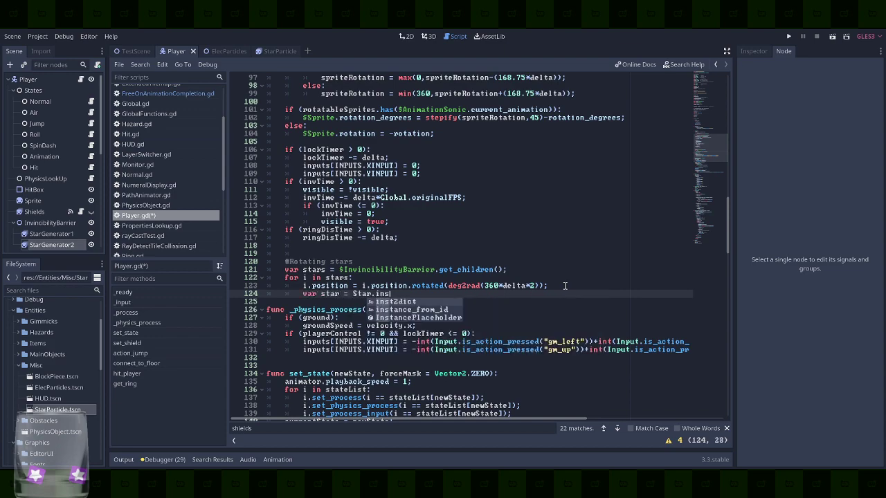
{"action": "key", "text": "Return"}
{"action": "type", "text": ");"}
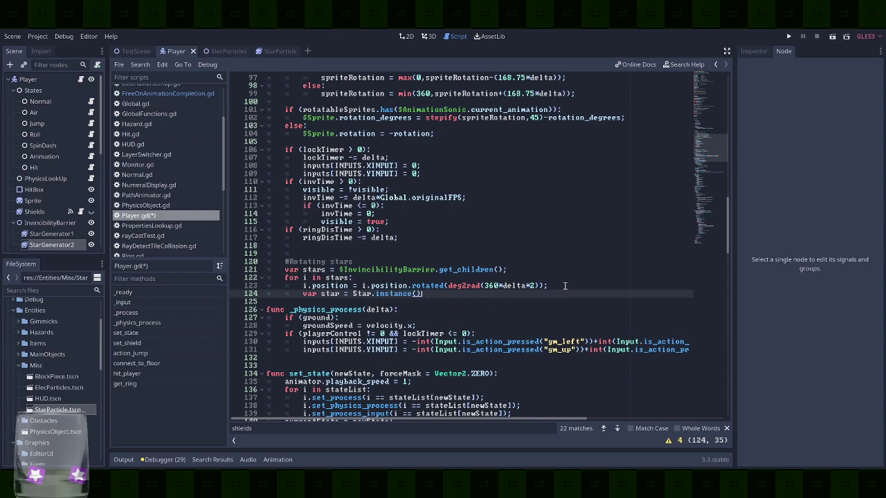
Add star.global_position = i.global_position; below the star instance line in the loop
{"action": "key", "text": "Return"}
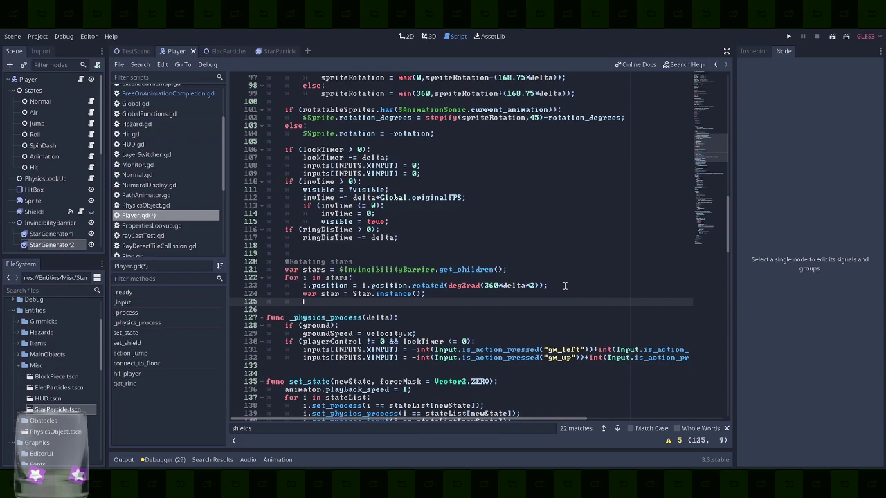
{"action": "type", "text": "star.glo"}
{"action": "key", "text": "Return"}
{"action": "type", "text": "i.global_position;"}
{"action": "key", "text": "Return"}
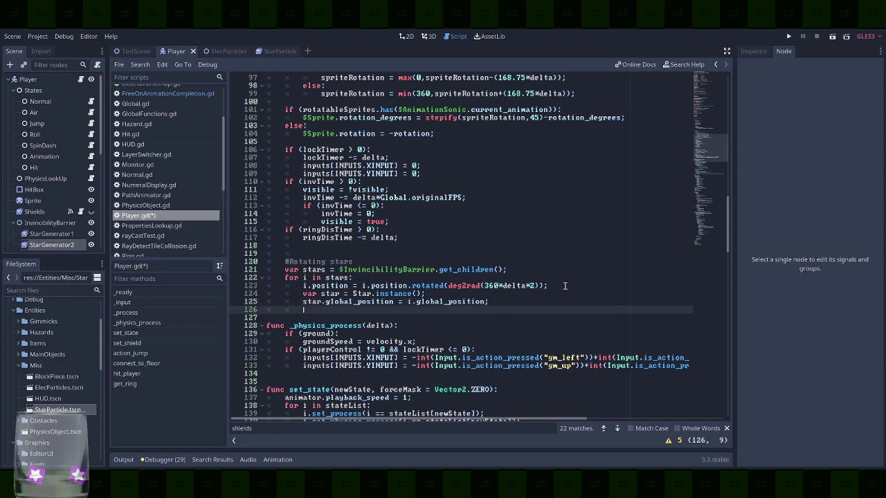
End the stars loop with get_parent().add_child(star); and save the Player script
{"action": "type", "text": "get_par"}
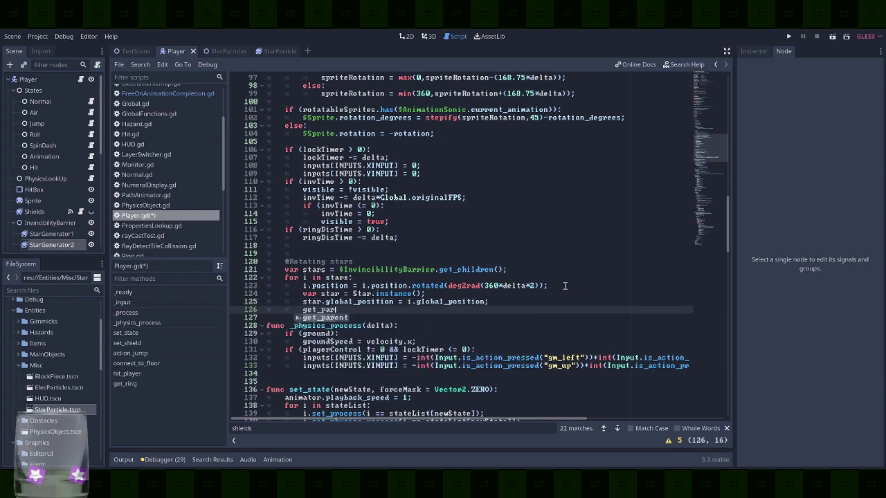
{"action": "type", "text": "ent().add_child("}
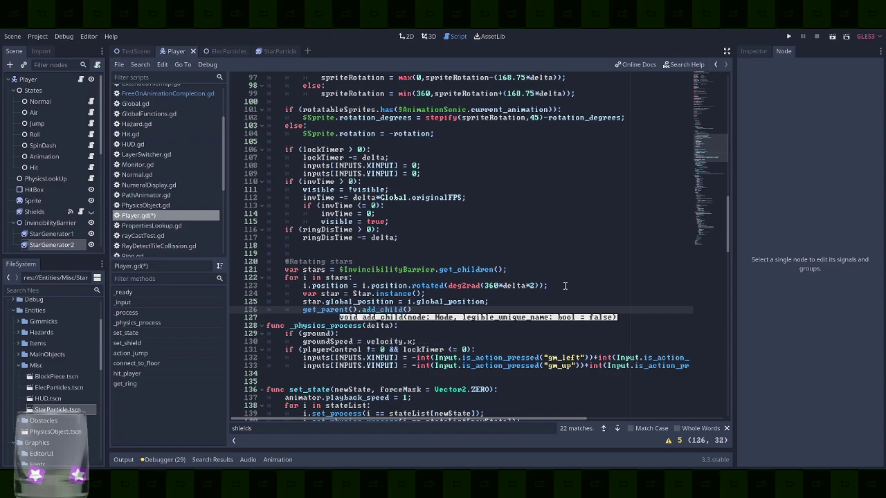
{"action": "type", "text": "star"}
{"action": "key", "text": "Escape"}
{"action": "key", "text": "Escape"}
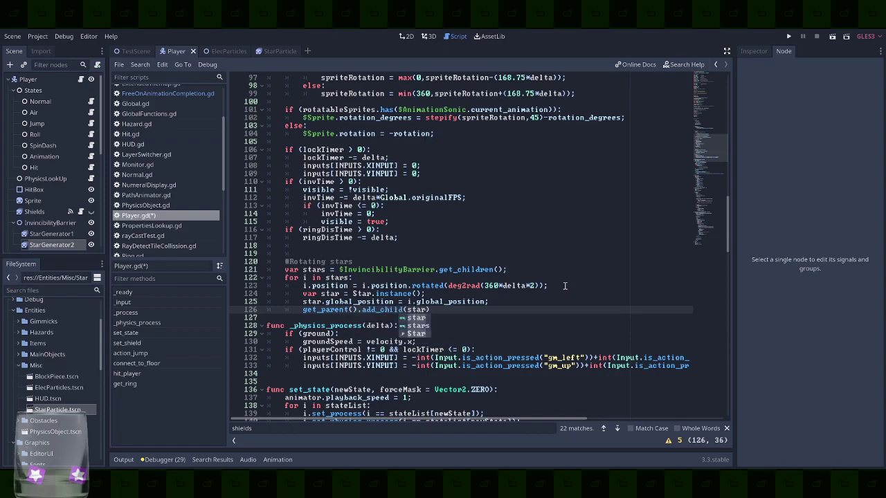
{"action": "key", "text": "ctrl+s"}
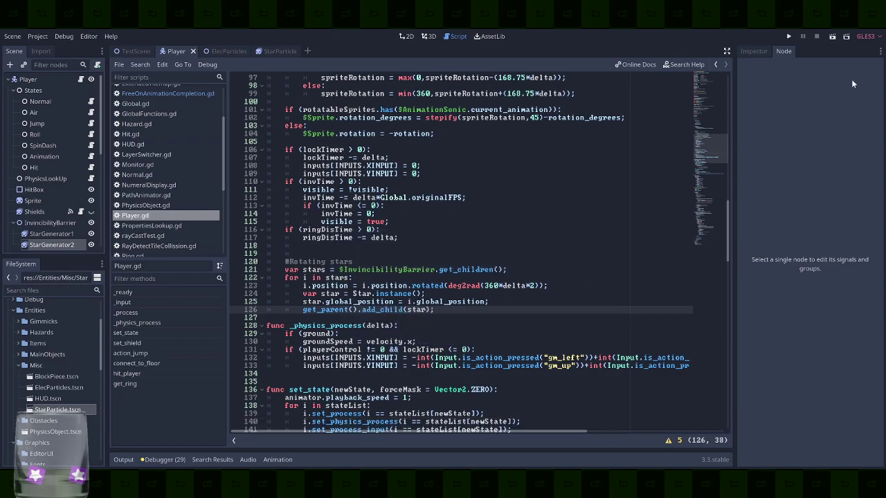
Run the project and jump Sonic past the shield and ring monitors to check the star particle trail
{"action": "left_click", "coordinate": [788, 36]}
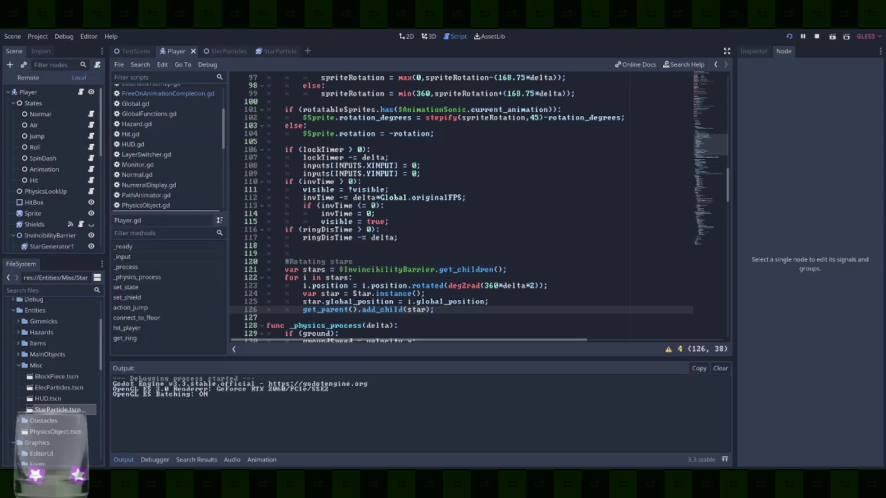
{"action": "key", "text": "z"}
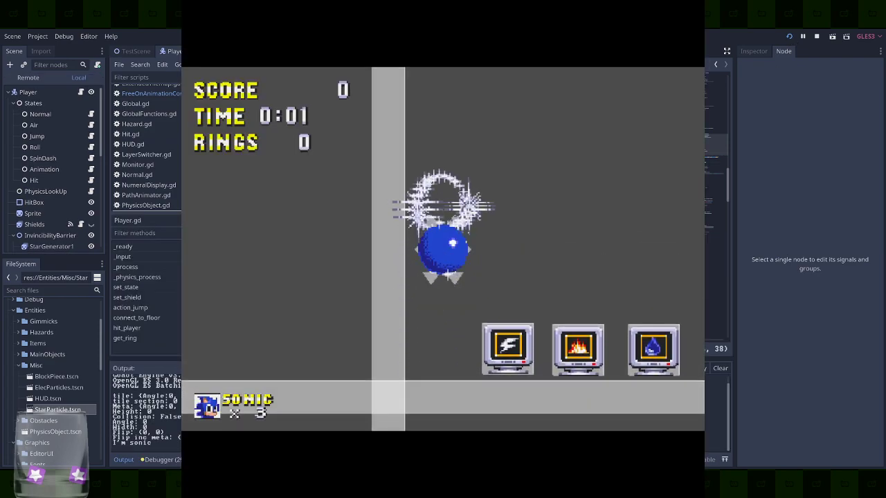
{"action": "key", "text": "z"}
{"action": "key", "text": "z"}
{"action": "key", "text": "Left"}
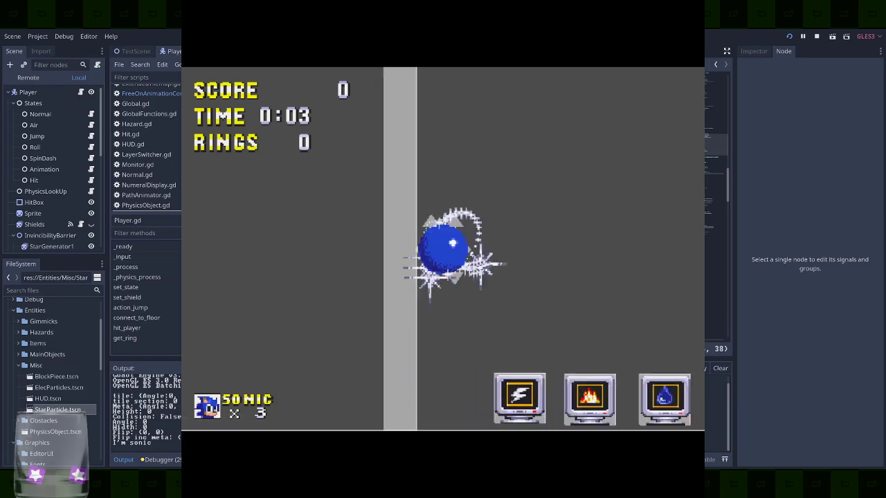
{"action": "key", "text": "z"}
{"action": "key", "text": "Right"}
{"action": "key", "text": "Left"}
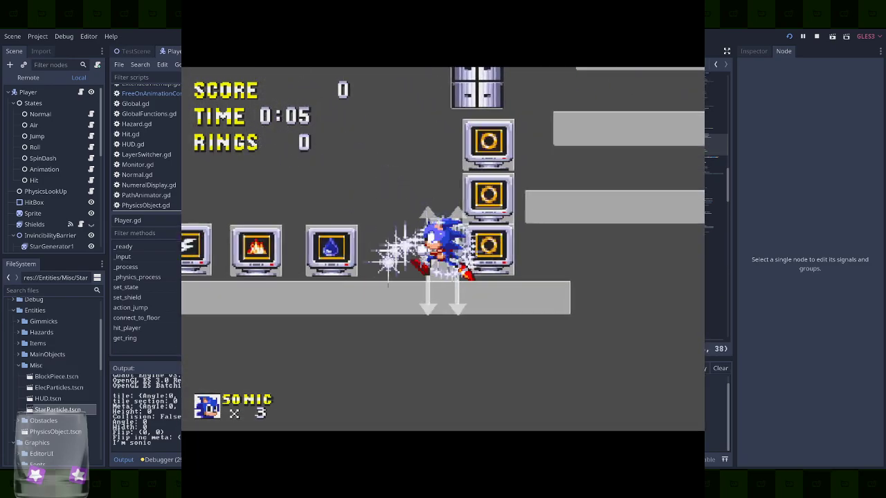
{"action": "key", "text": "z"}
{"action": "key", "text": "z"}
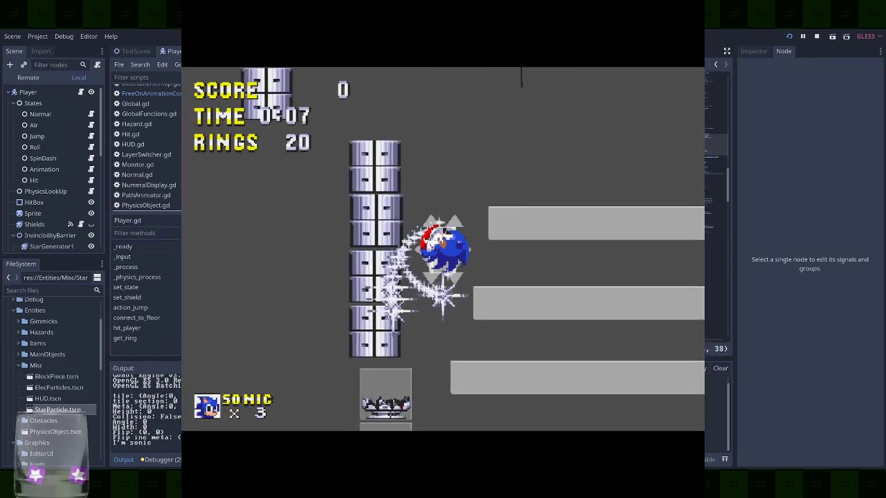
Jump Sonic between the block column, the yellow moving platform and the grey ledges to examine the star trail in the air
{"action": "key", "text": "Right"}
{"action": "key", "text": "Left"}
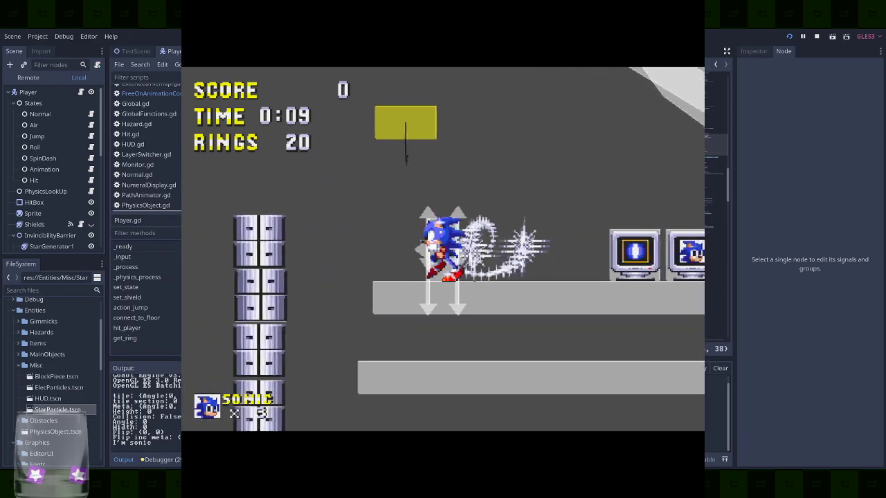
{"action": "key", "text": "z"}
{"action": "key", "text": "Left"}
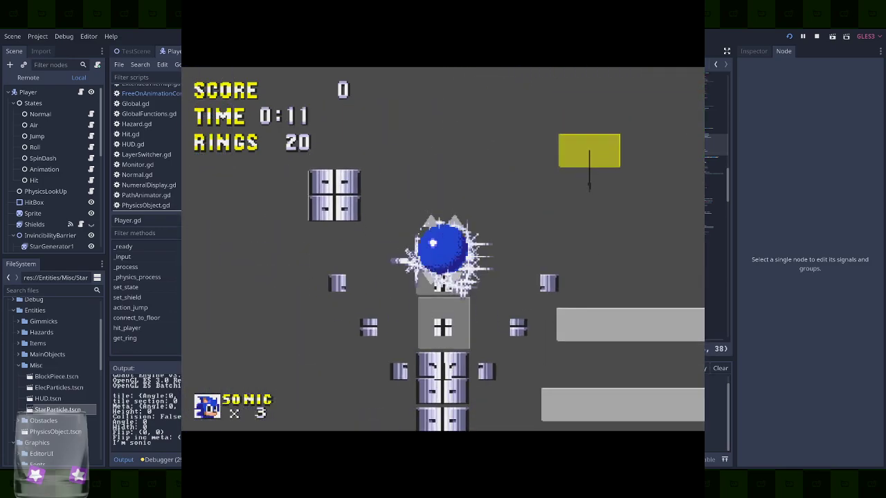
{"action": "key", "text": "Right"}
{"action": "key", "text": "z"}
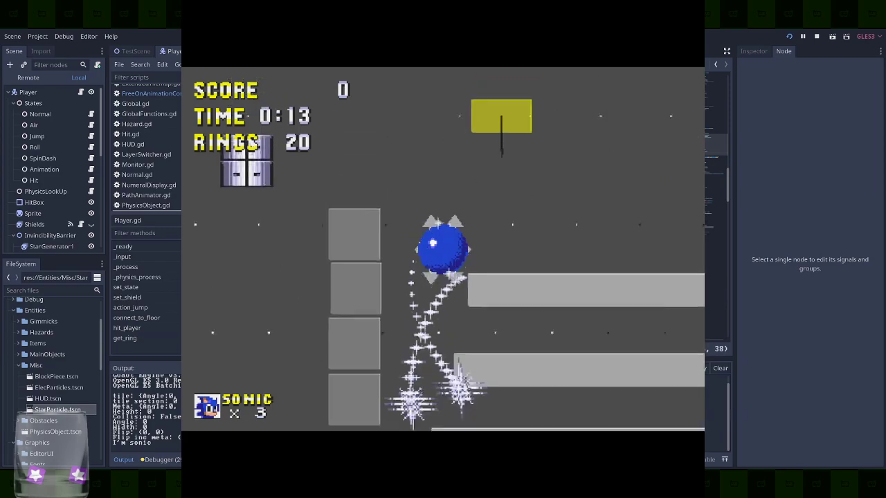
{"action": "key", "text": "Right"}
{"action": "key", "text": "z"}
{"action": "key", "text": "z"}
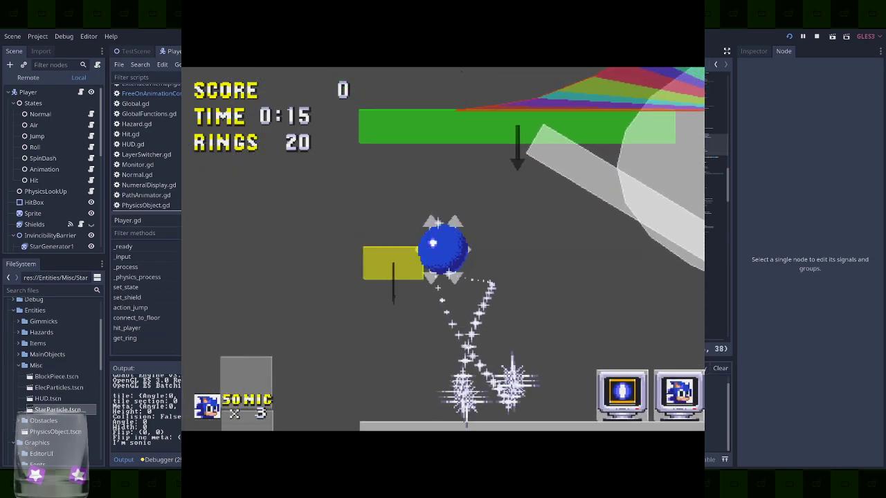
{"action": "key", "text": "z"}
{"action": "key", "text": "Left"}
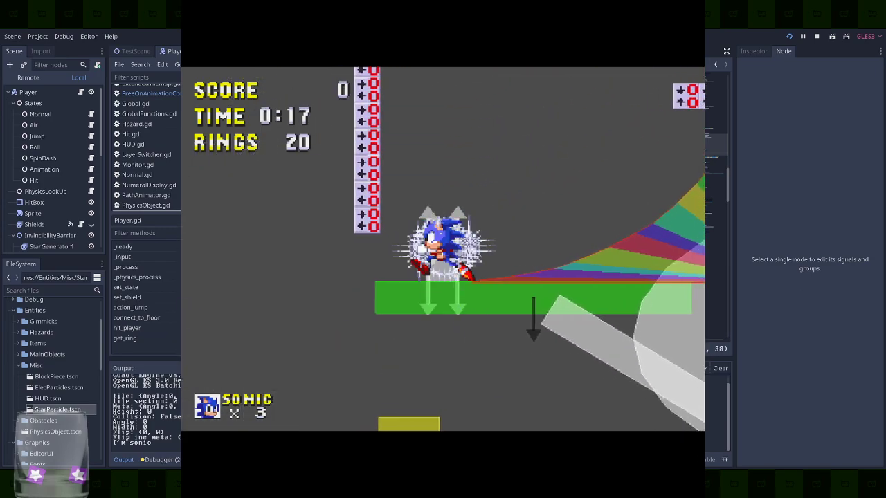
{"action": "key", "text": "Right"}
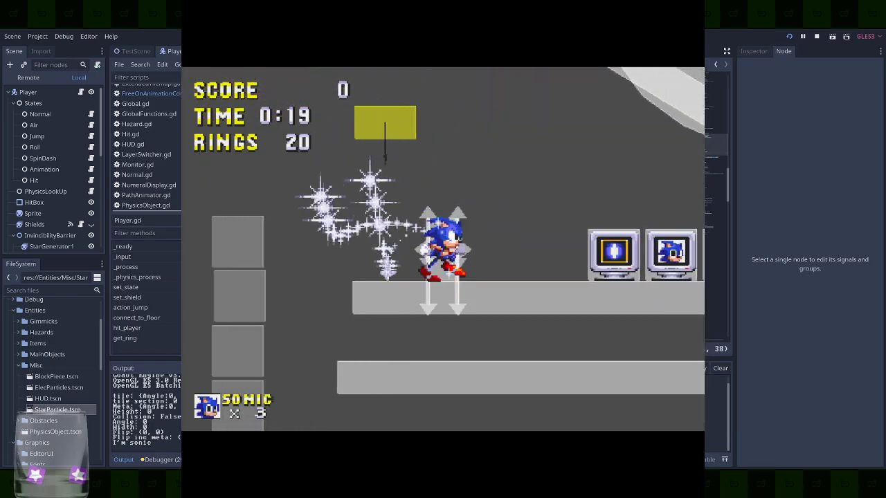
{"action": "key", "text": "z"}
{"action": "key", "text": "Left"}
{"action": "key", "text": "z"}
{"action": "key", "text": "Right"}
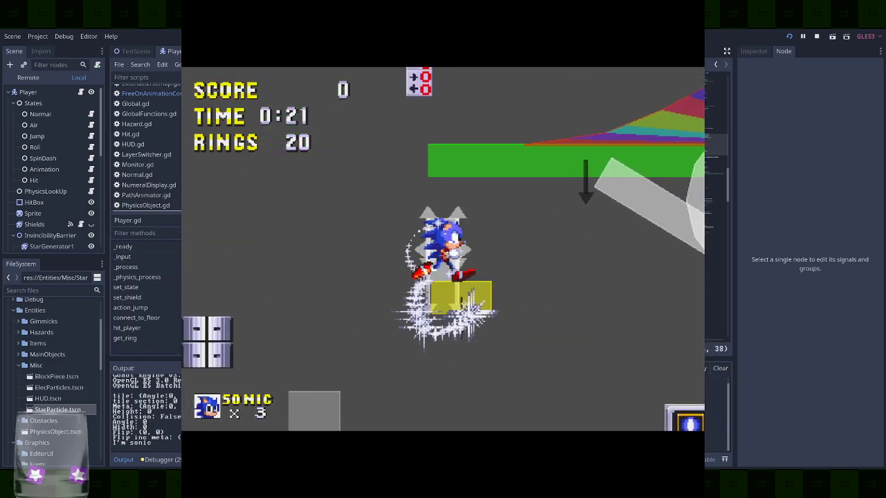
{"action": "key", "text": "Left"}
{"action": "key", "text": "z"}
{"action": "key", "text": "z"}
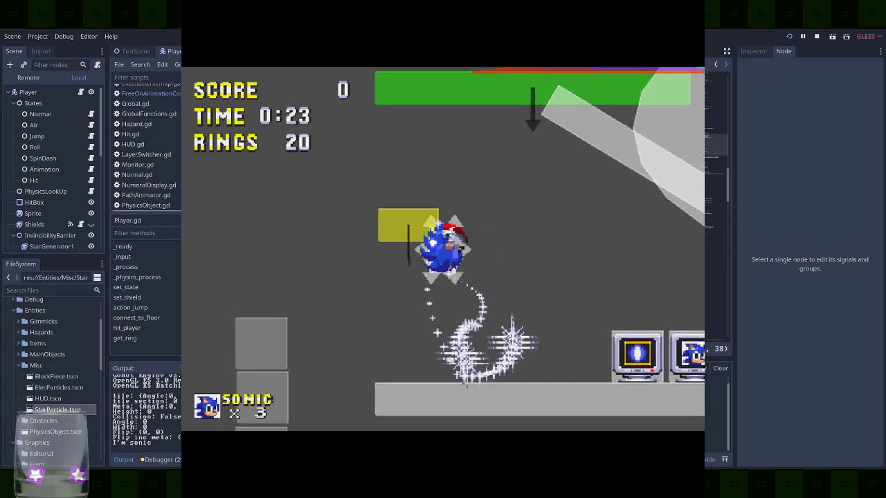
{"action": "key", "text": "z"}
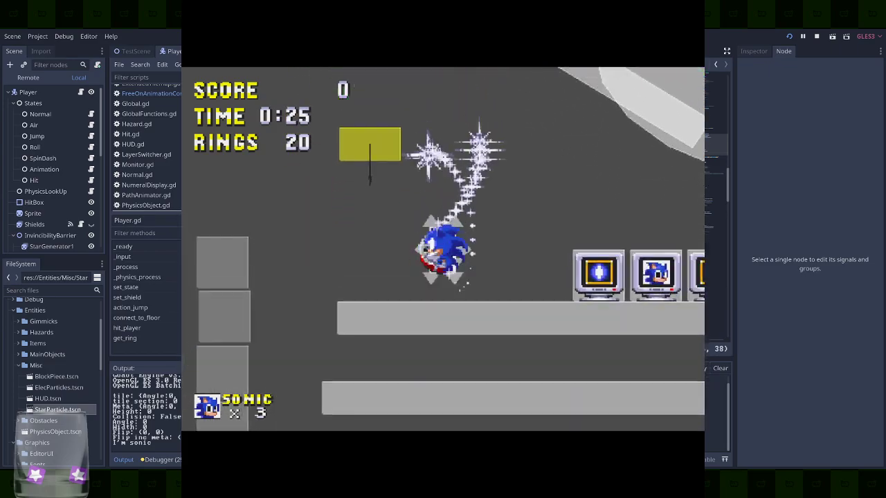
{"action": "key", "text": "z"}
{"action": "key", "text": "Right"}
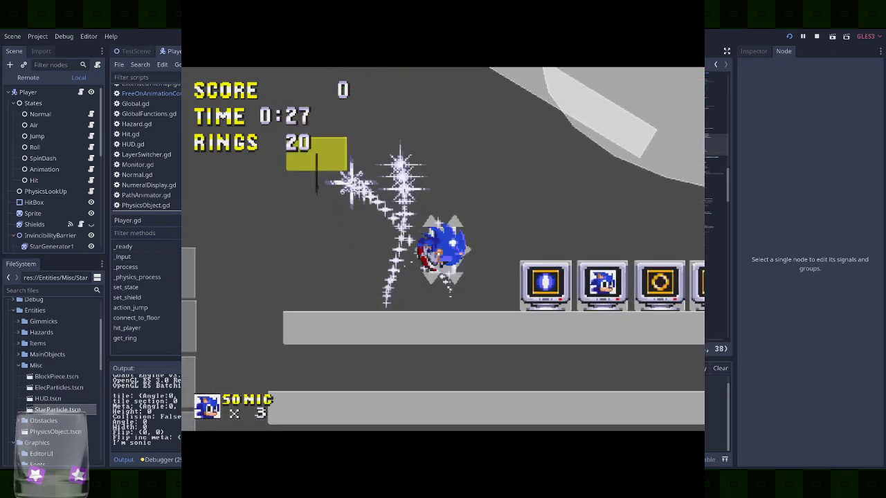
{"action": "key", "text": "Left"}
{"action": "key", "text": "z"}
{"action": "key", "text": "Right"}
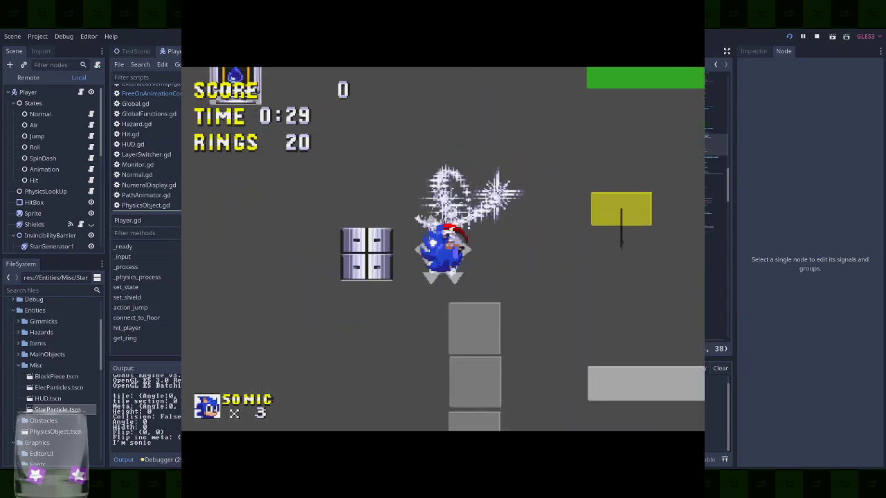
{"action": "key", "text": "Right"}
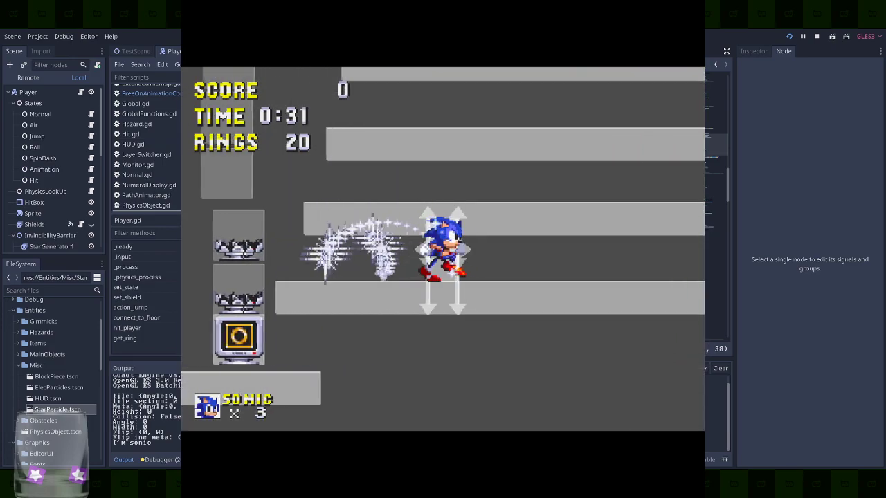
{"action": "key", "text": "Right"}
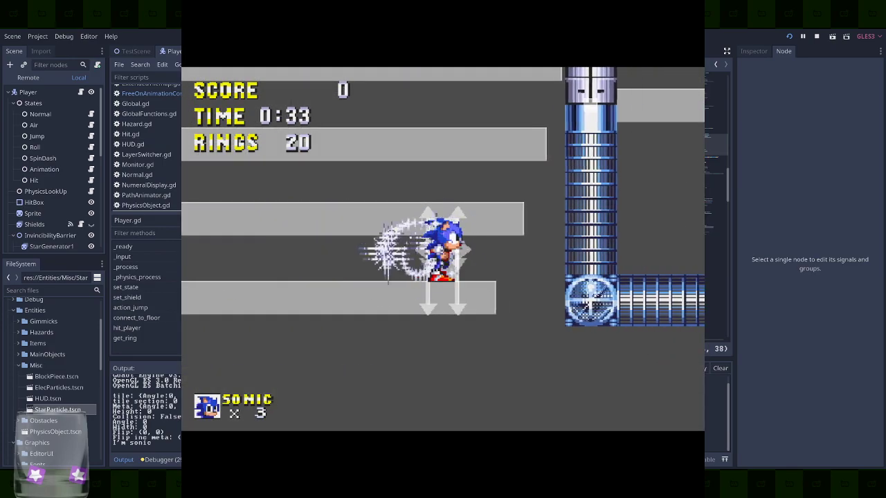
Run Sonic across the green terrain, along its curved walls and over the hills to inspect the trail at high speed
{"action": "key", "text": "Left"}
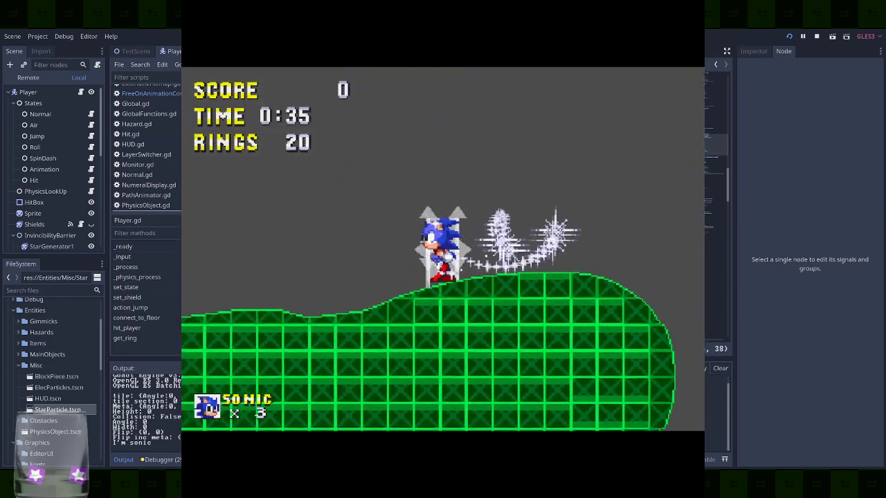
{"action": "key", "text": "Left"}
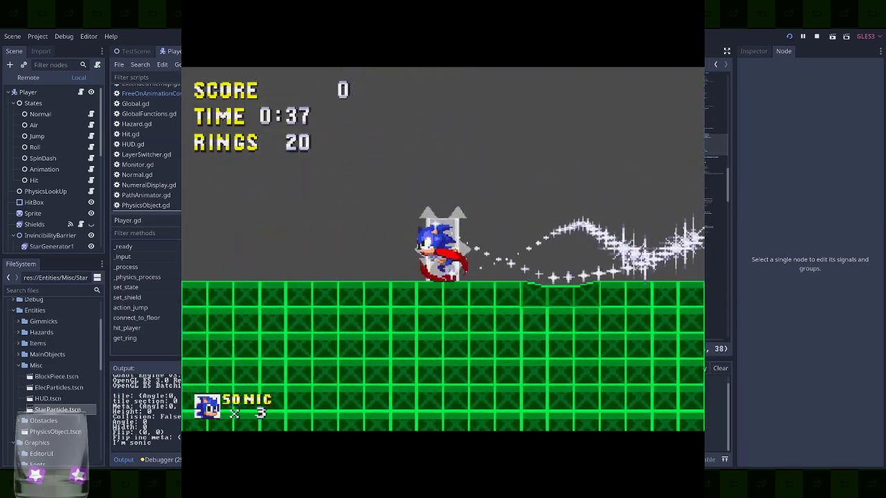
{"action": "key", "text": "Right"}
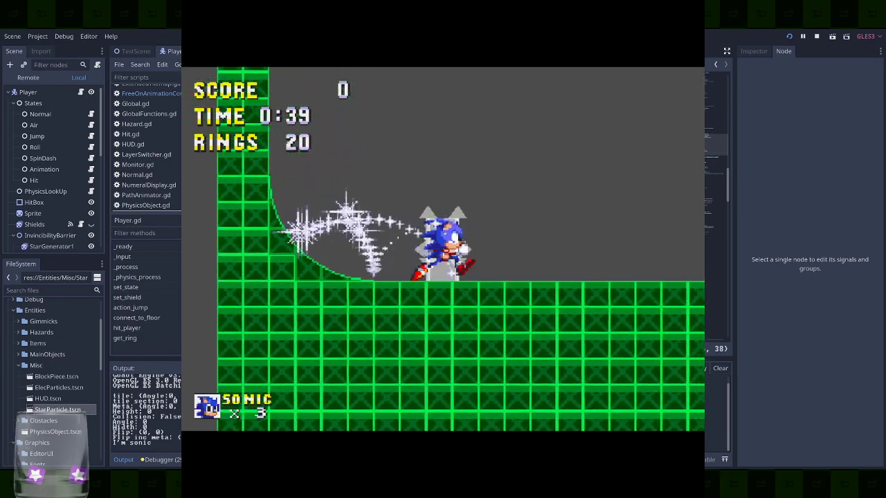
{"action": "key", "text": "Right"}
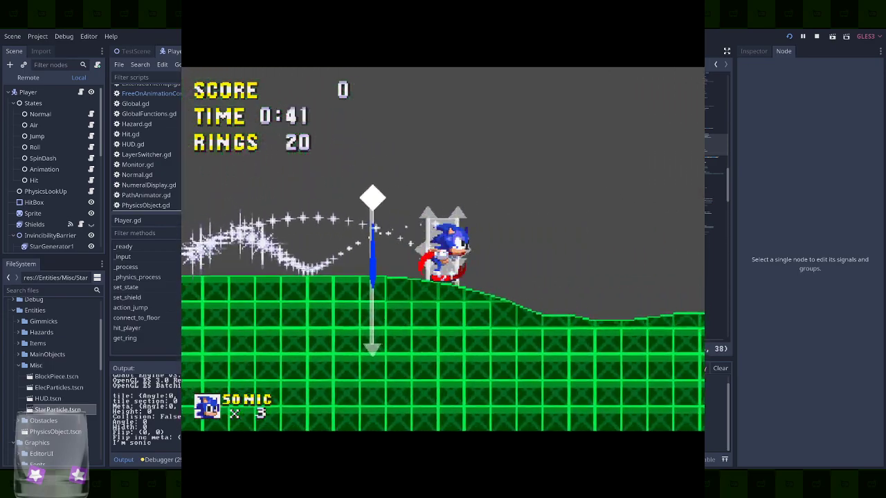
{"action": "key", "text": "Right"}
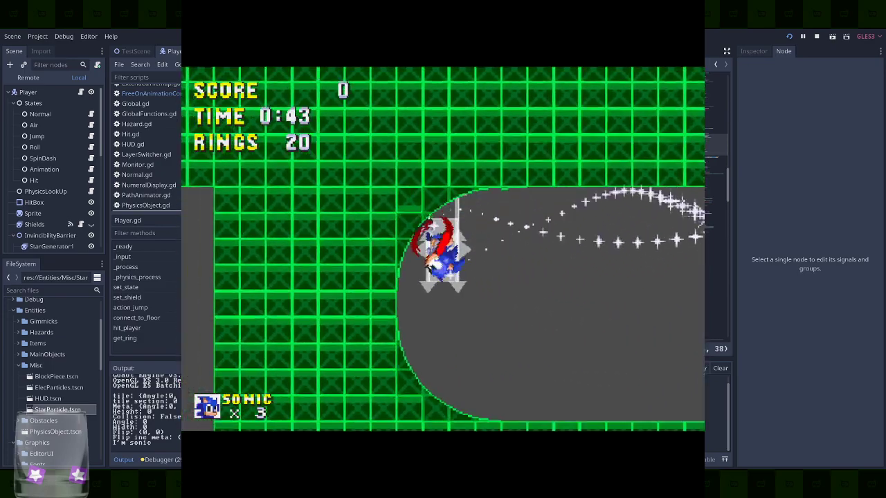
{"action": "key", "text": "Right"}
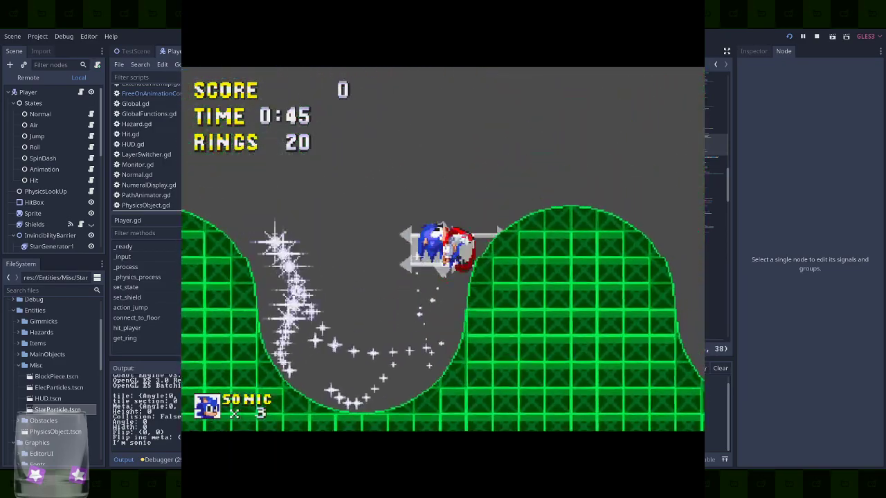
{"action": "key", "text": "Right"}
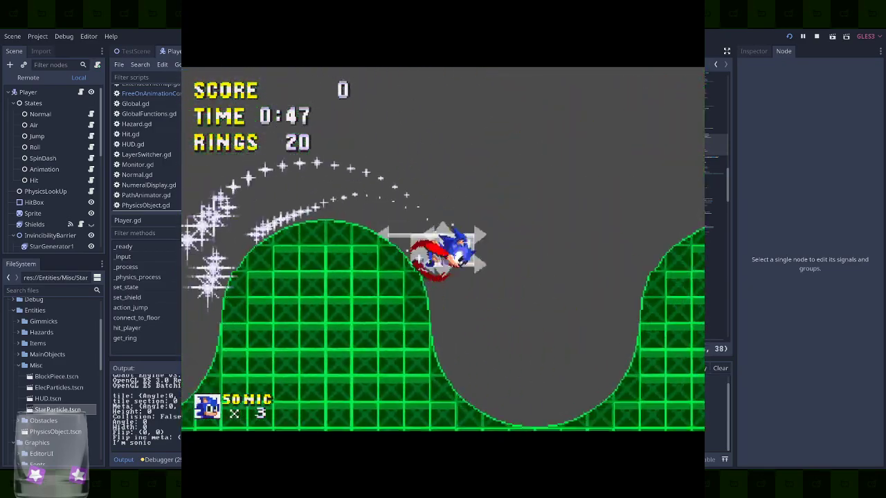
{"action": "key", "text": "Right"}
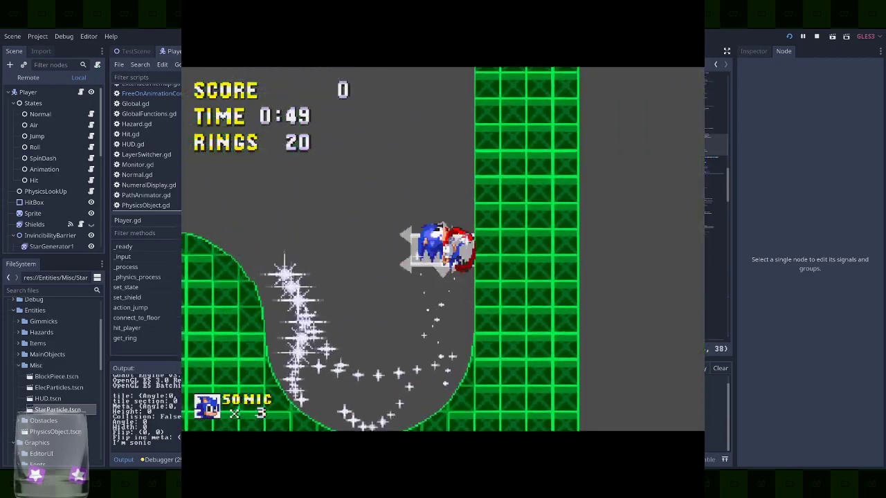
Send Sonic back over the green hills to the far wall and return to examine the spacing of the trailing stars
{"action": "key", "text": "Down"}
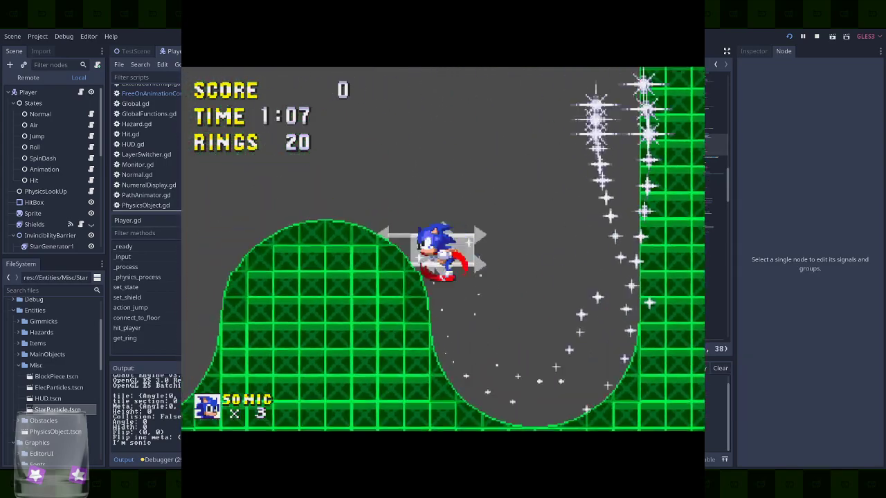
{"action": "key", "text": "Left"}
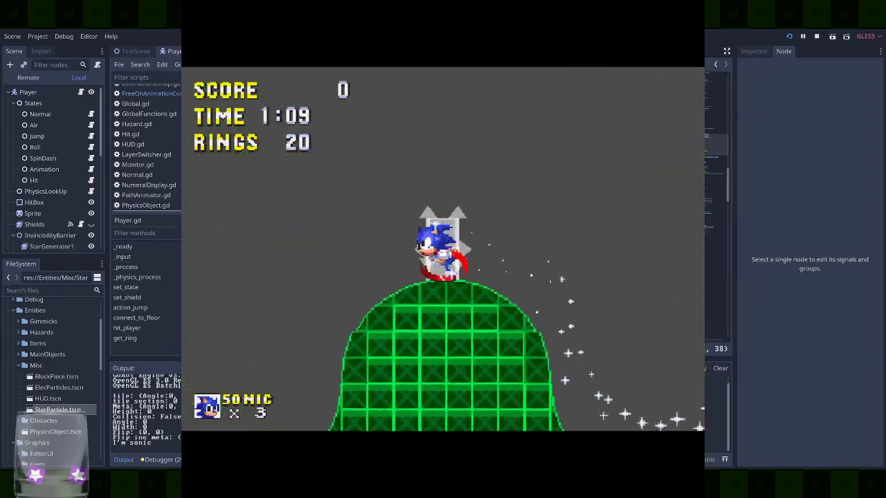
{"action": "key", "text": "Left"}
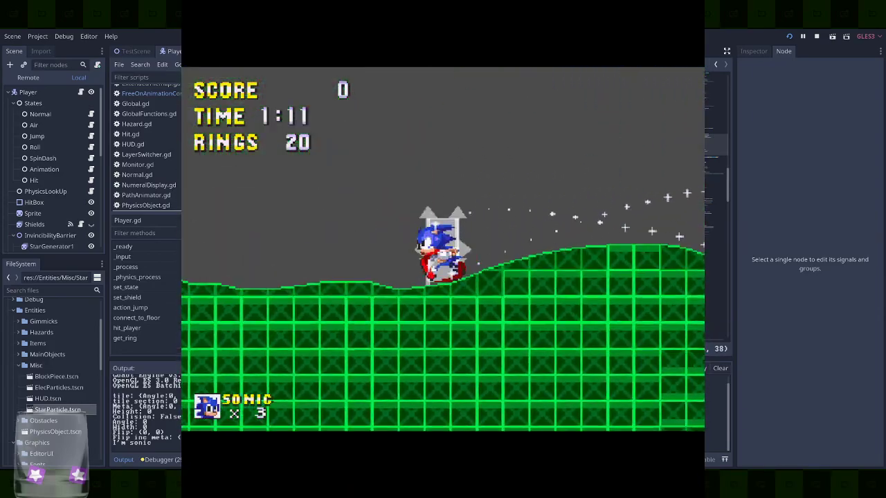
{"action": "key", "text": "Right"}
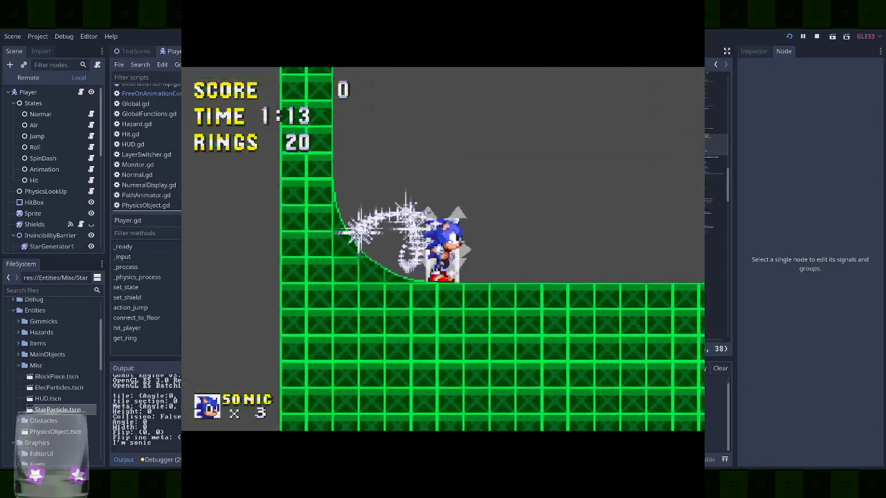
{"action": "key", "text": "Right"}
{"action": "key", "text": "Right"}
{"action": "key", "text": "Right"}
{"action": "key", "text": "Right"}
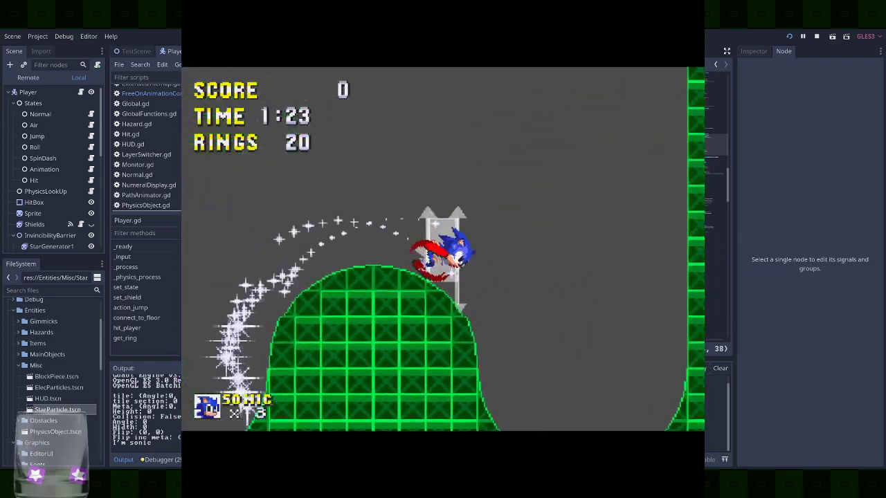
{"action": "key", "text": "Right"}
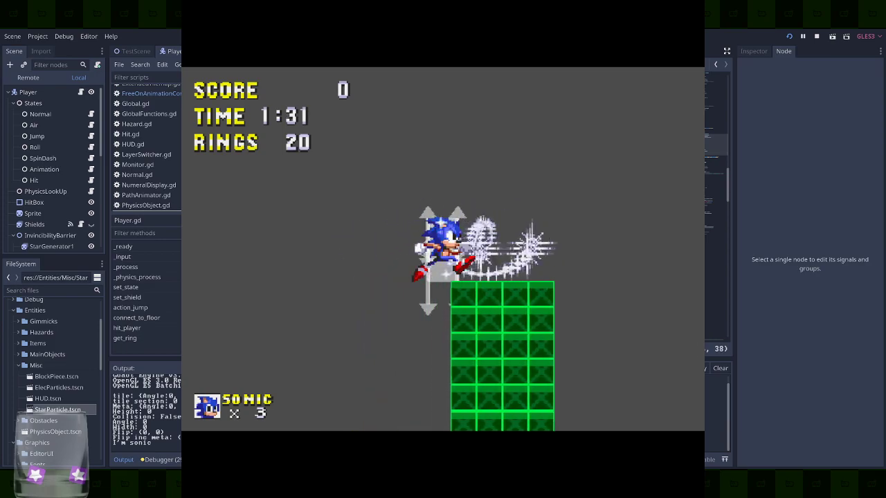
Move Sonic back and forth in the dips between the green hills to observe the trail on direction changes
{"action": "key", "text": "Left"}
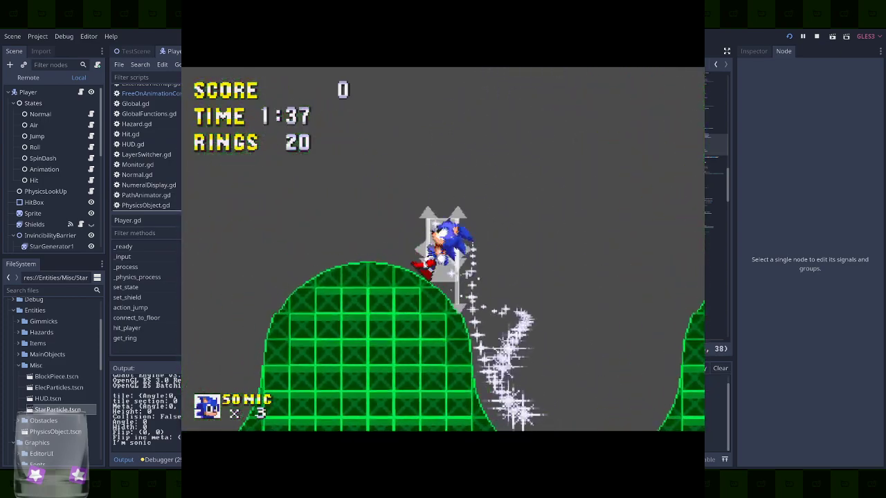
{"action": "key", "text": "Right"}
{"action": "key", "text": "Left"}
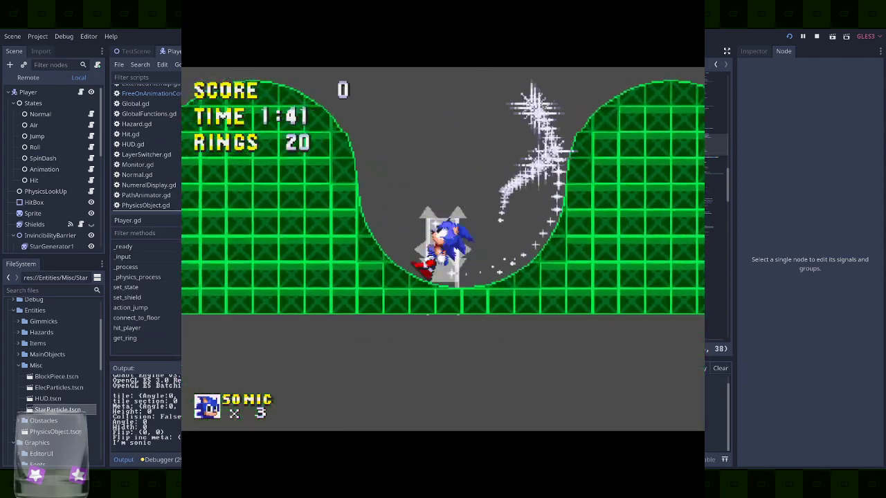
{"action": "key", "text": "Right"}
{"action": "key", "text": "Left"}
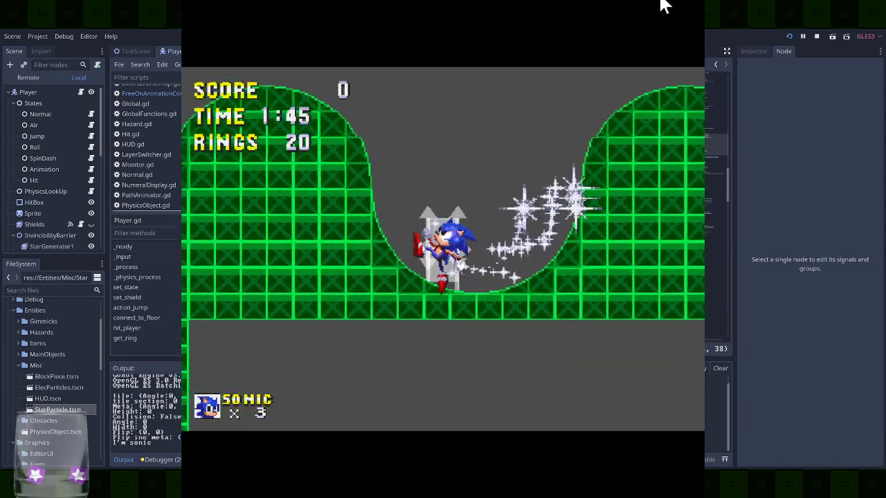
Stop the playtest, add star.frame = rand_range(0,2); after the add_child line in Player.gd's star loop, and save the script
{"action": "left_click", "coordinate": [689, 2]}
{"action": "scroll", "coordinate": [554, 284], "scroll_direction": "down", "scroll_amount": 1}
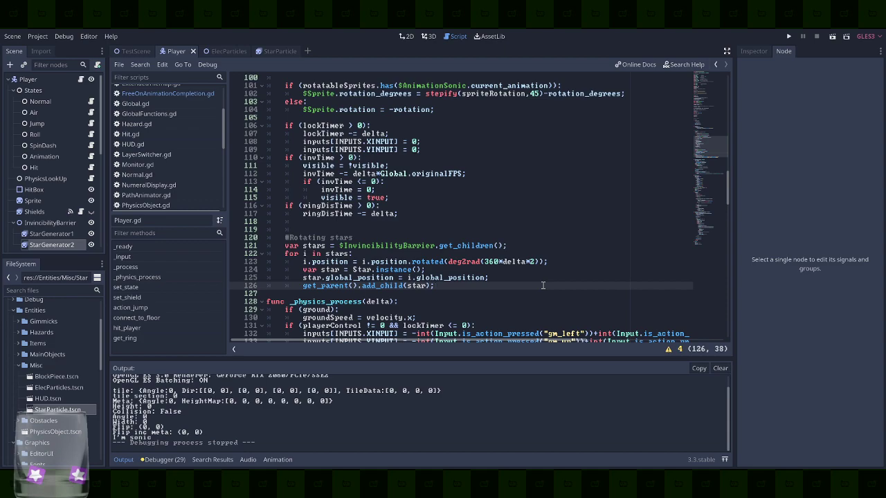
{"action": "key", "text": "Return"}
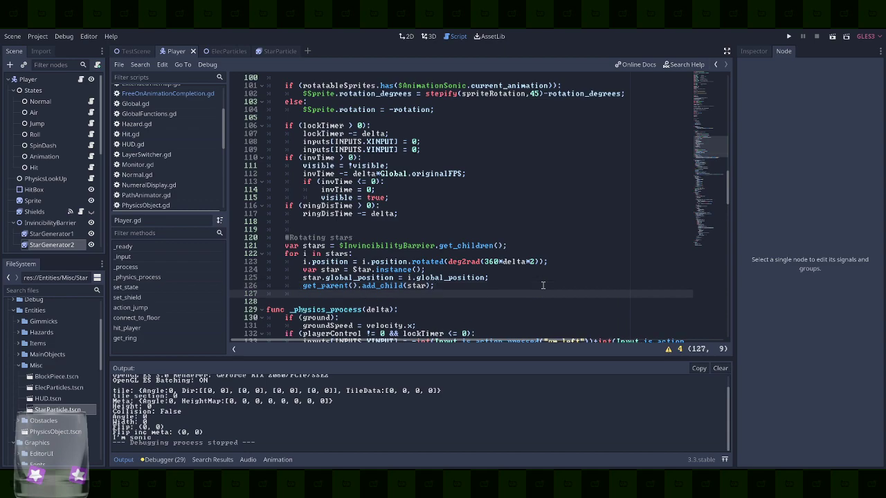
{"action": "type", "text": "star.frame = i"}
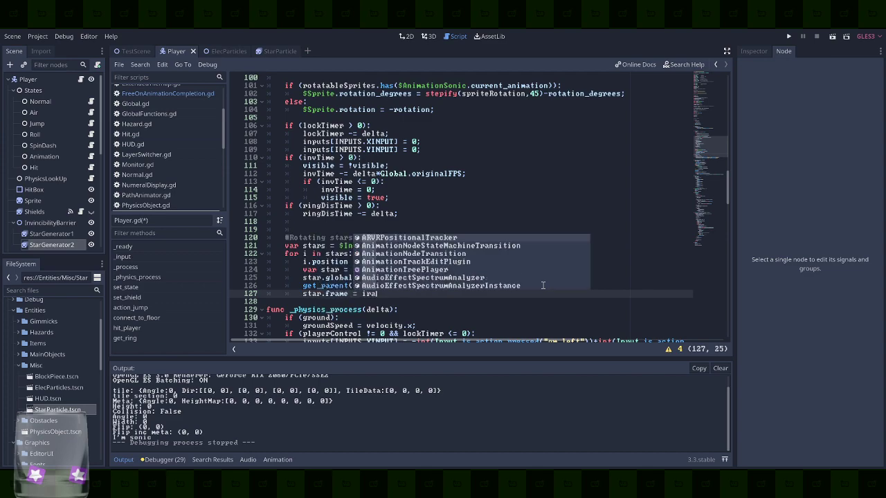
{"action": "type", "text": "_"}
{"action": "key", "text": "BackSpace"}
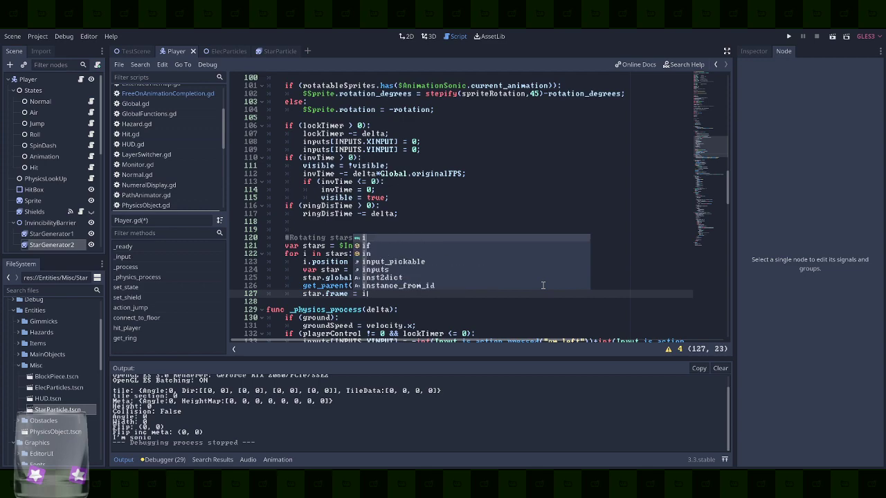
{"action": "key", "text": "BackSpace"}
{"action": "type", "text": "ran"}
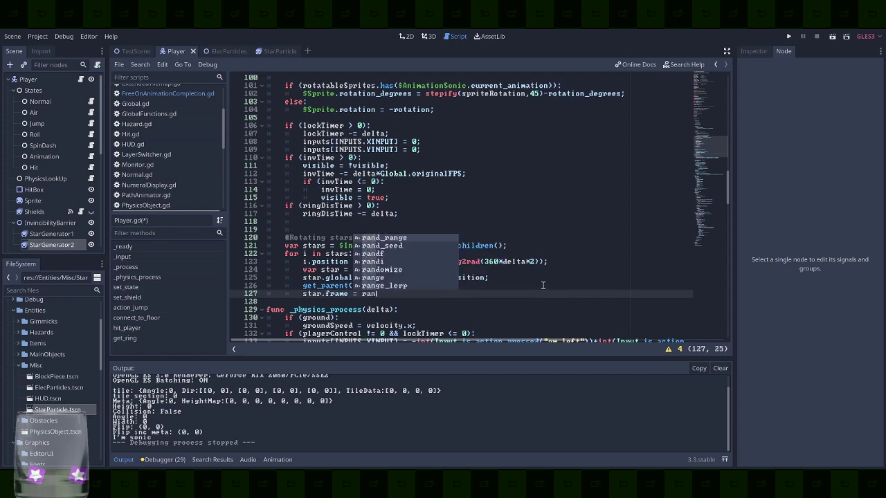
{"action": "key", "text": "Down"}
{"action": "key", "text": "Return"}
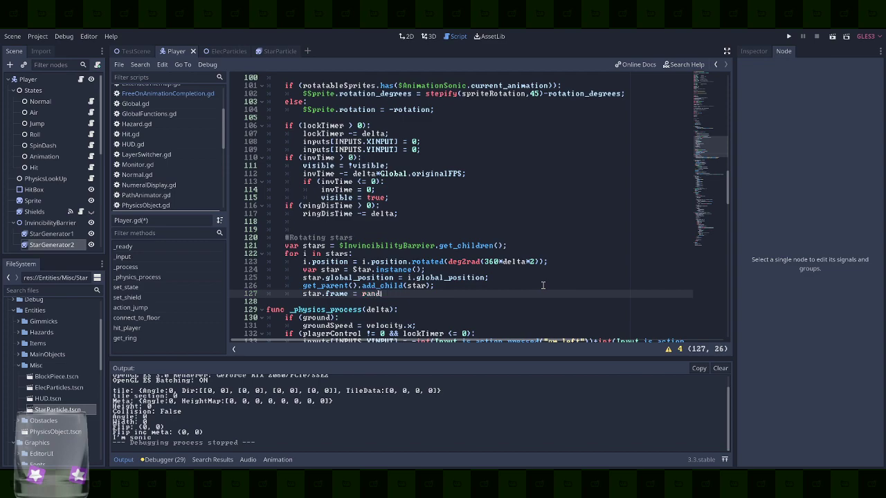
{"action": "type", "text": "d"}
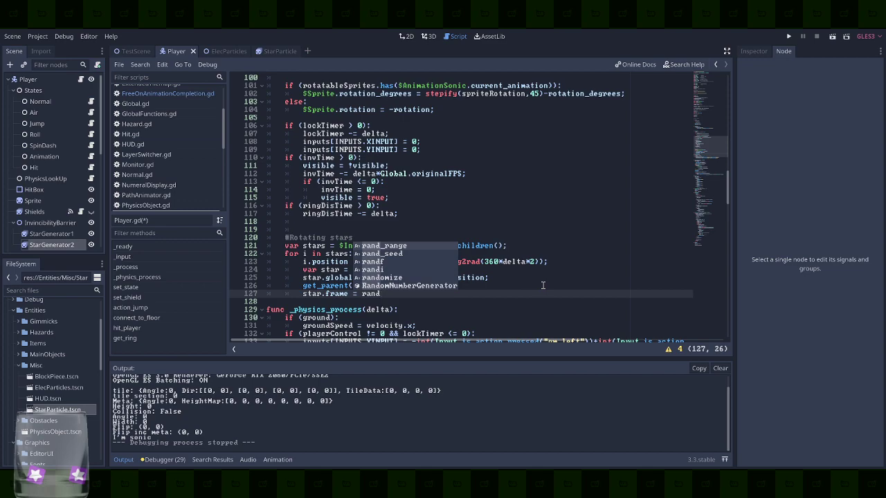
{"action": "key", "text": "Return"}
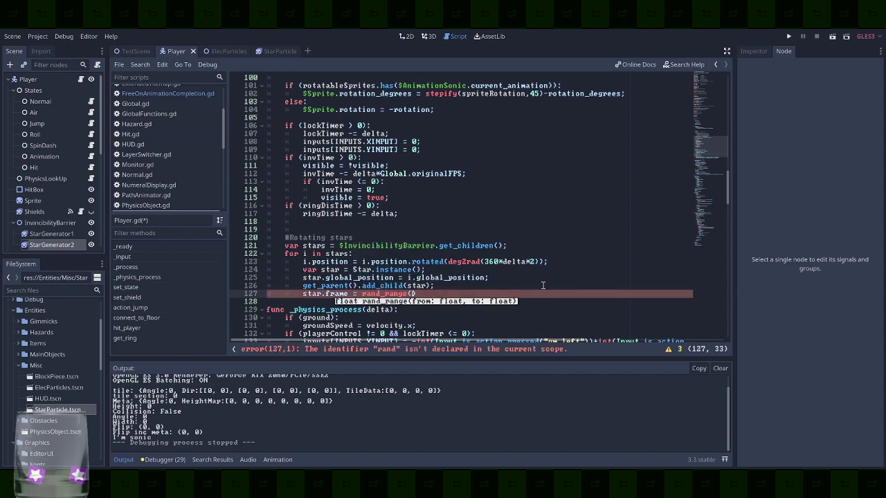
{"action": "type", "text": "0,"}
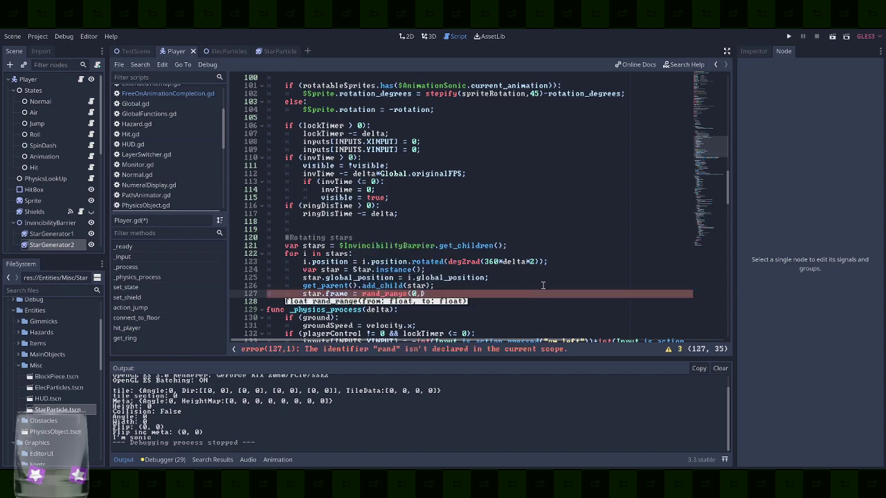
{"action": "type", "text": "2);"}
{"action": "key", "text": "ctrl+s"}
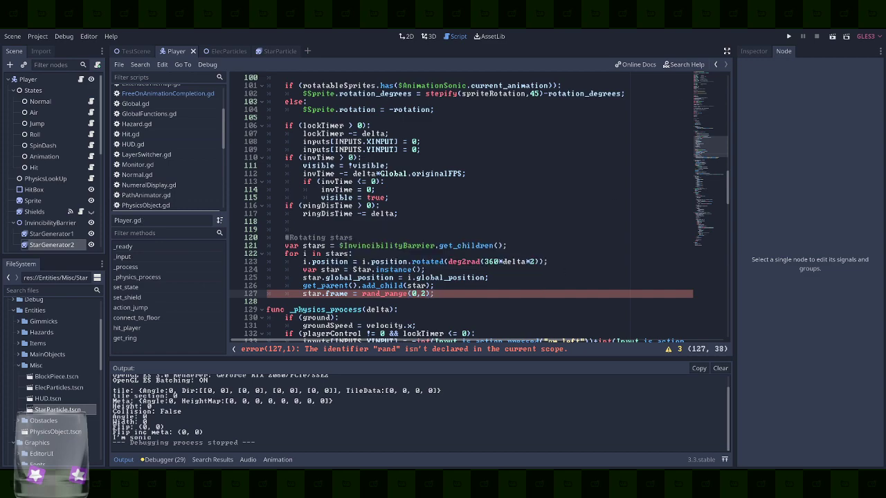
Run the game and move Sonic past the monitors and grey platforms to the blue pipes to examine the star trail
{"action": "left_click", "coordinate": [787, 36]}
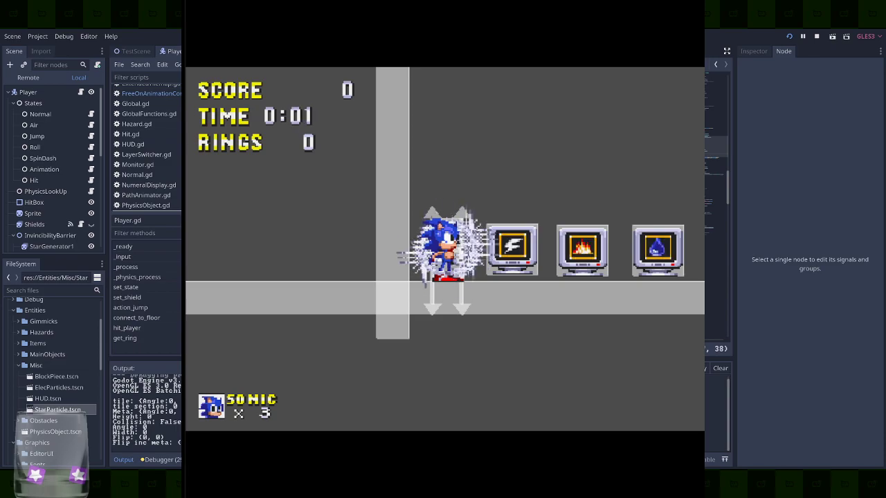
{"action": "key", "text": "space"}
{"action": "key", "text": "space"}
{"action": "key", "text": "Right"}
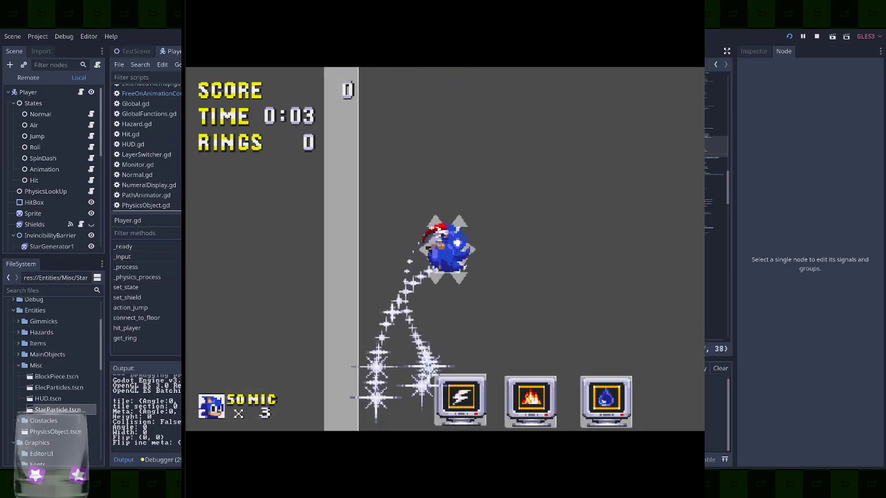
{"action": "key", "text": "Right"}
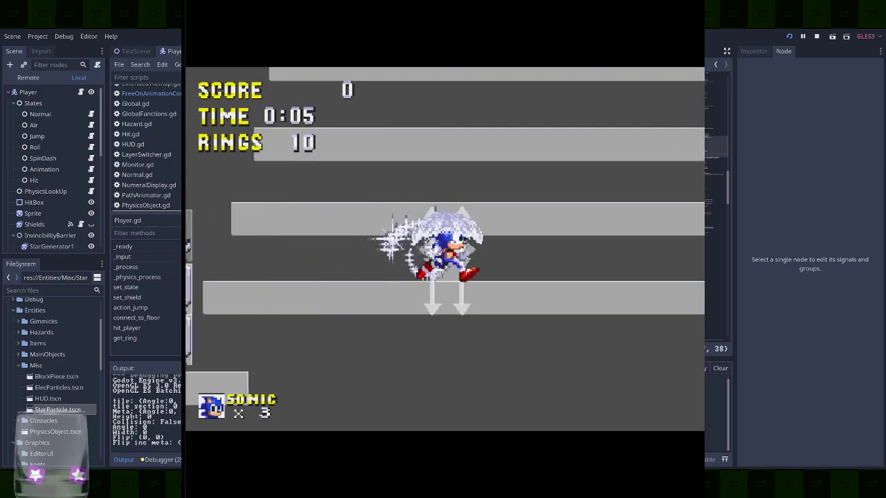
{"action": "key", "text": "Right"}
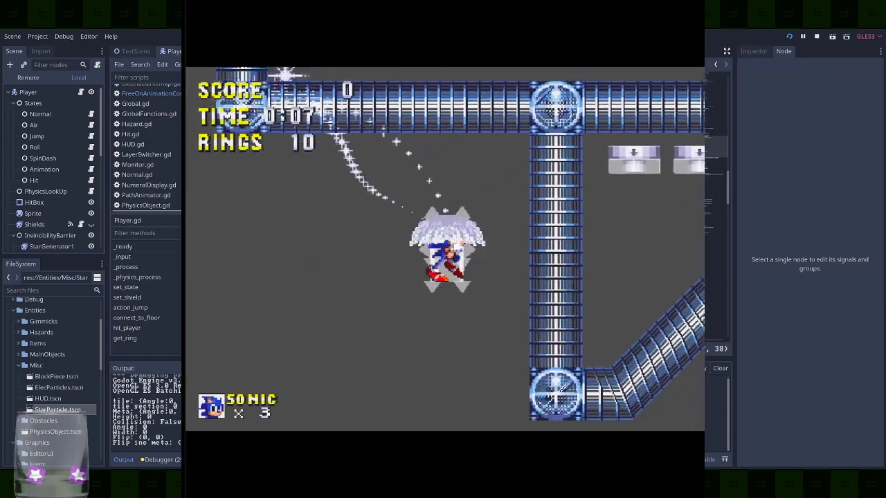
Run Sonic around the green curved wall and back and forth over the hills to inspect the trail with randomized frames
{"action": "key", "text": "Left"}
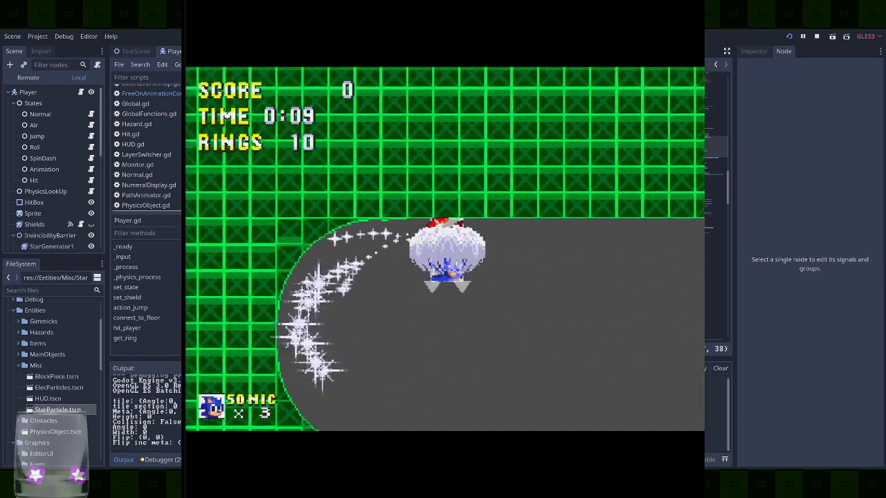
{"action": "key", "text": "Left"}
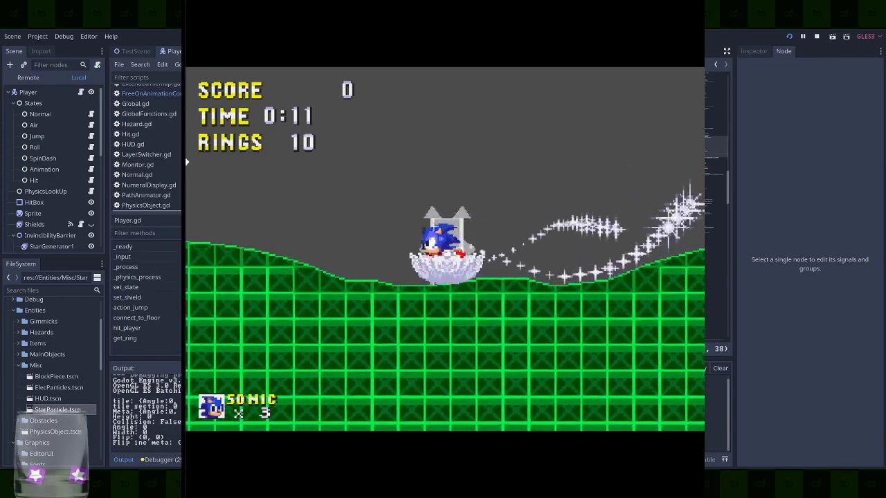
{"action": "key", "text": "Left"}
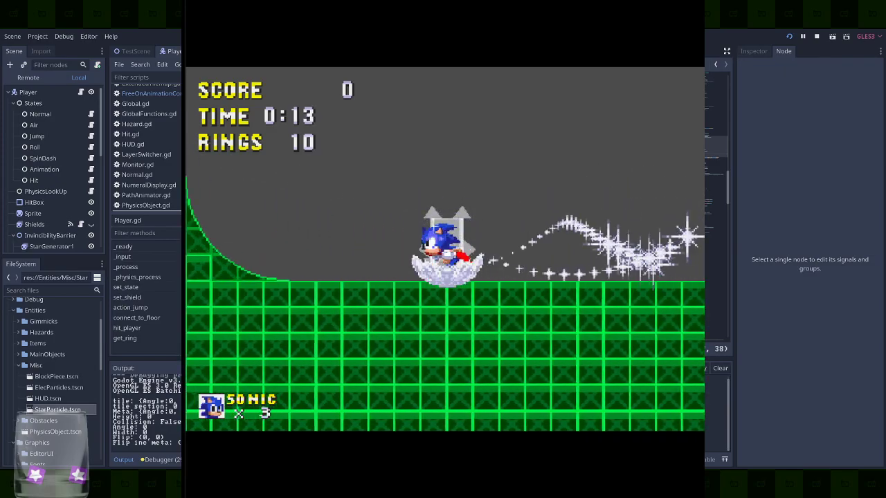
{"action": "key", "text": "Right"}
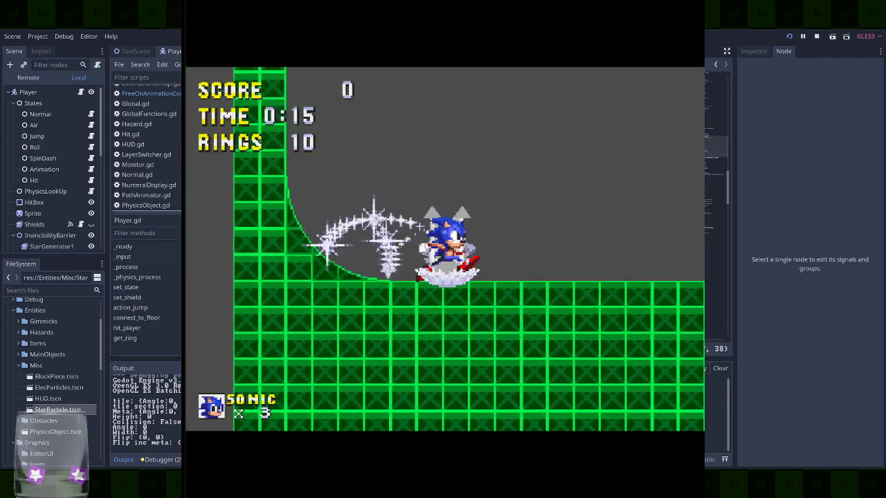
{"action": "key", "text": "Right"}
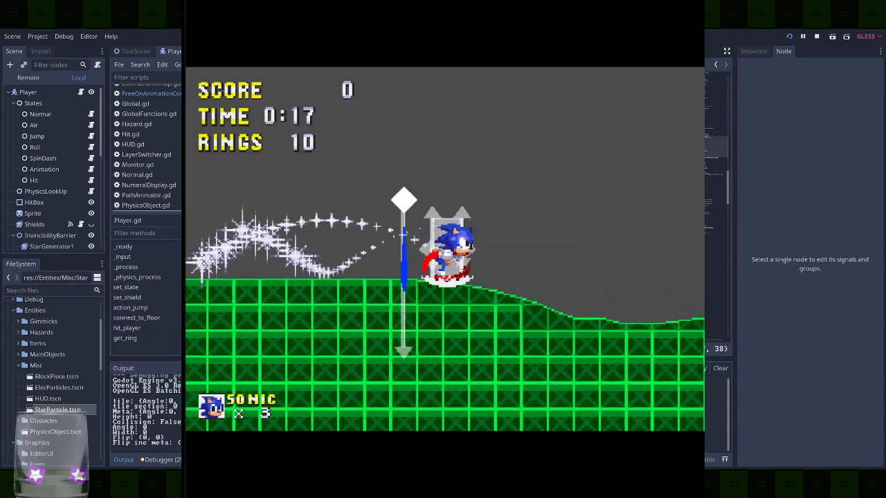
{"action": "key", "text": "Left"}
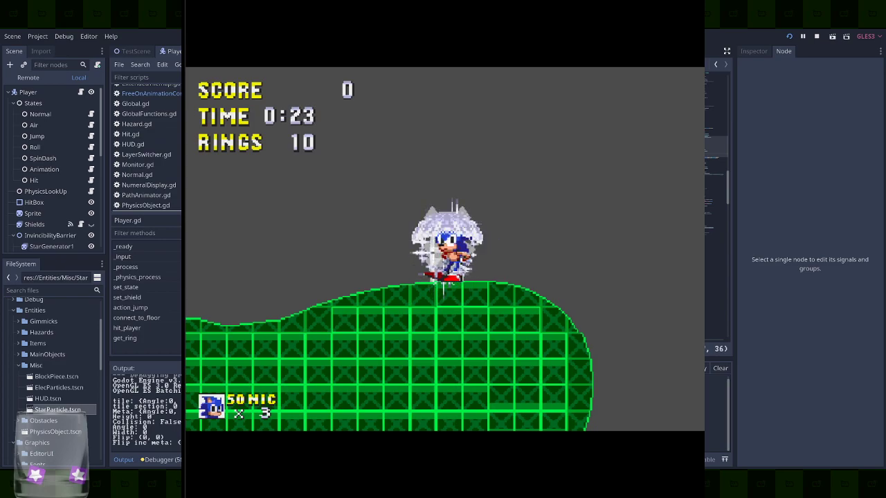
Jump and run Sonic on the green hills to examine the scattered stars, and close the game
{"action": "key", "text": "space"}
{"action": "key", "text": "Right"}
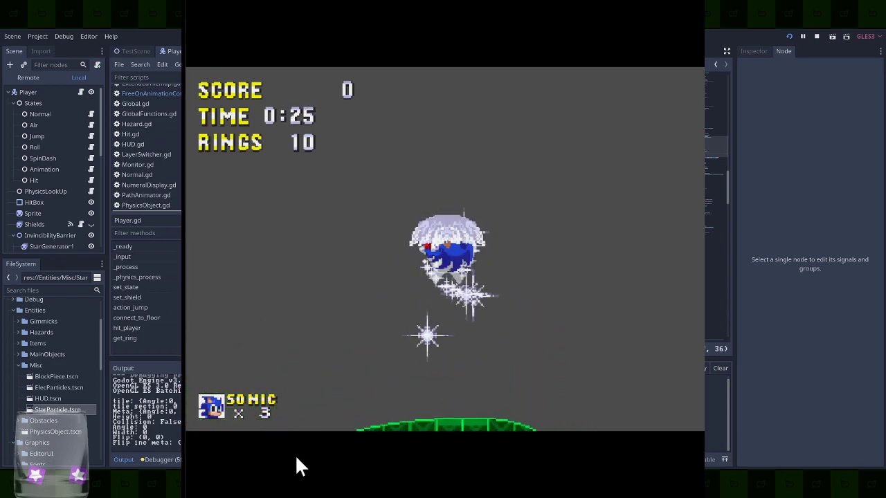
{"action": "key", "text": "Left"}
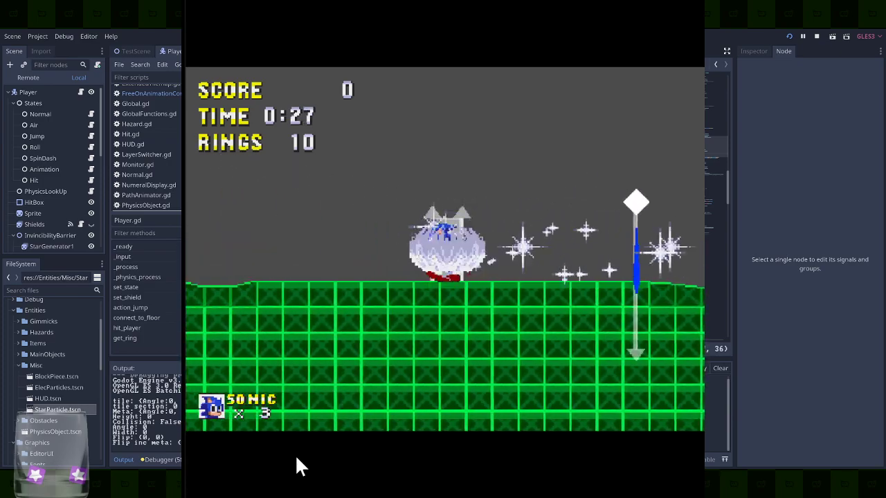
{"action": "key", "text": "Right"}
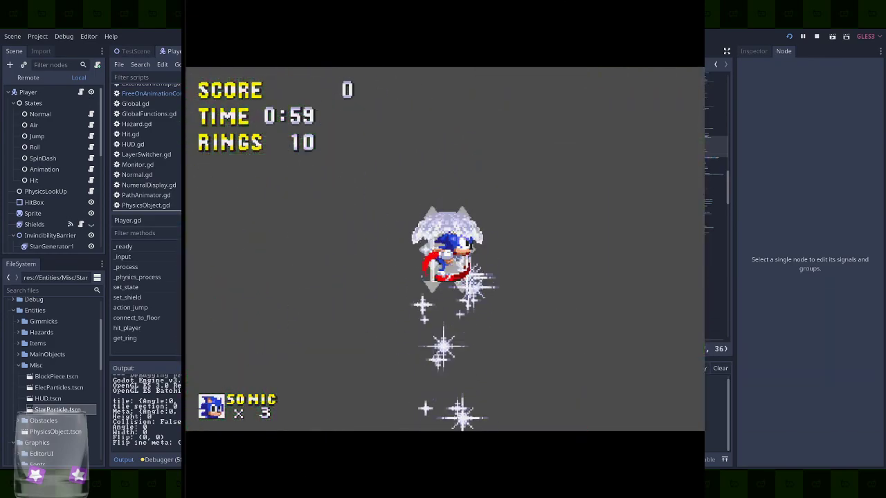
{"action": "left_click", "coordinate": [678, 1]}
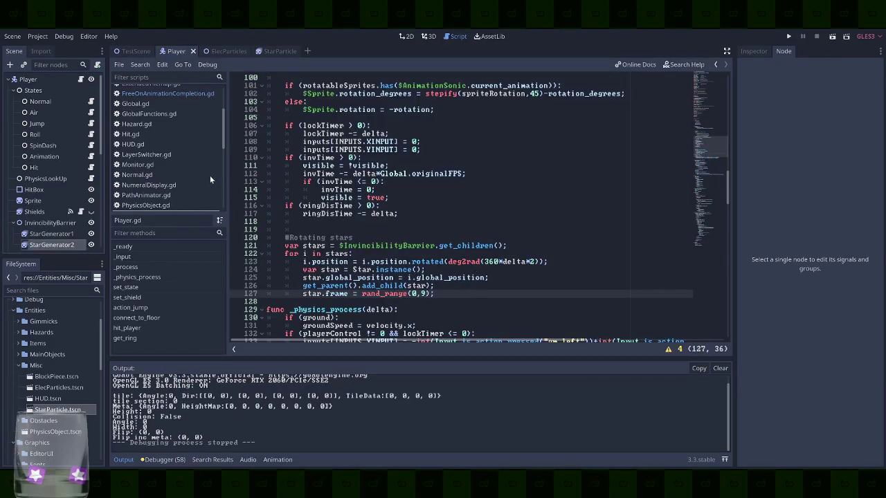
Open the Global.gd script and select the levelTime variable name in its declaration
{"action": "scroll", "coordinate": [151, 150], "scroll_direction": "up", "scroll_amount": 3}
{"action": "left_click", "coordinate": [151, 173]}
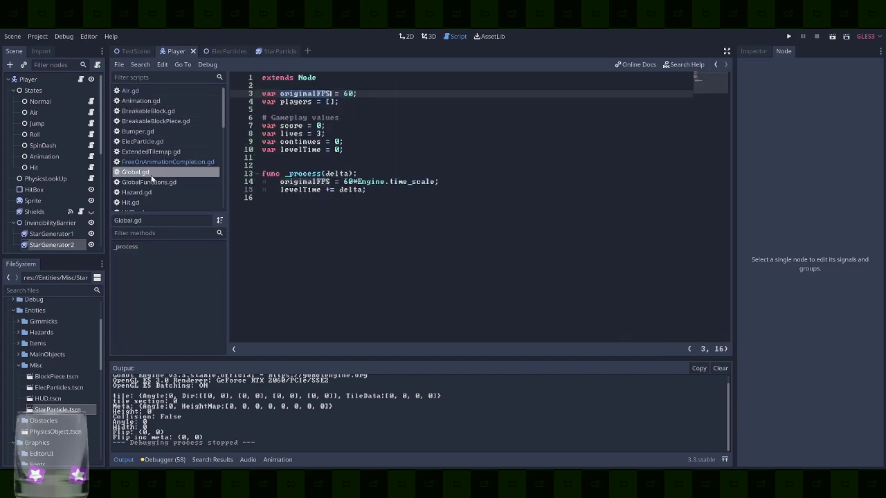
{"action": "double_click", "coordinate": [307, 149]}
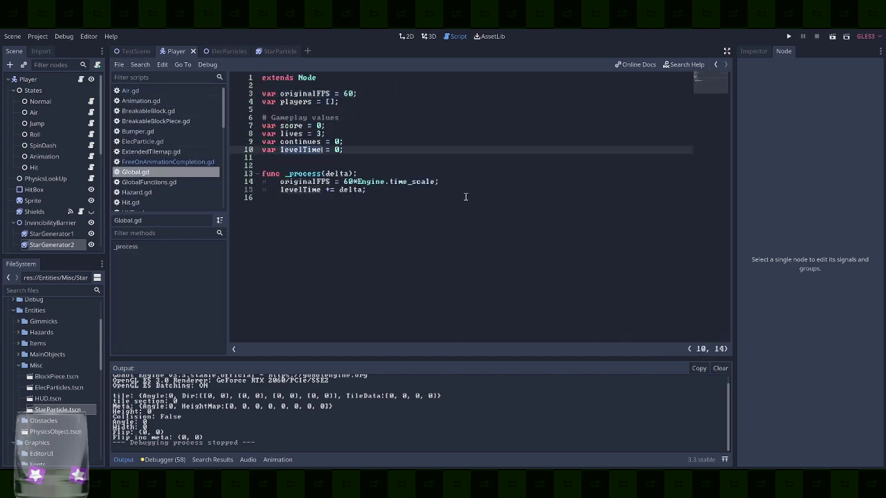
In Player.gd, add the condition if (fmod(levelTime,3) > 2): before the star instancing and indent the four star-spawning lines under it
{"action": "scroll", "coordinate": [157, 170], "scroll_direction": "down", "scroll_amount": 4}
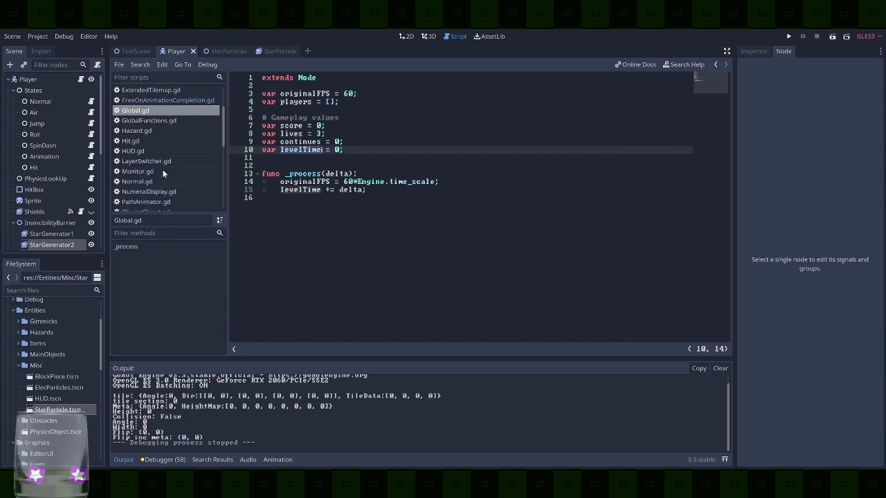
{"action": "scroll", "coordinate": [162, 159], "scroll_direction": "down", "scroll_amount": 1}
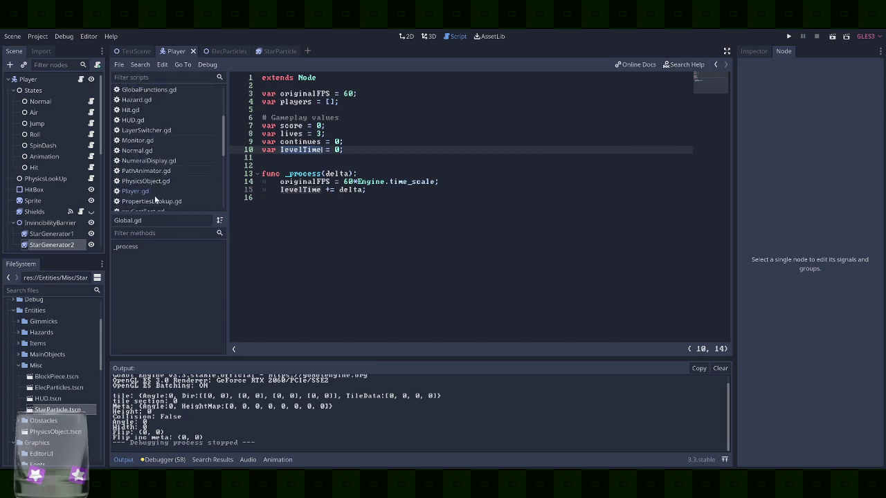
{"action": "left_click", "coordinate": [155, 193]}
{"action": "left_click", "coordinate": [486, 284]}
{"action": "key", "text": "Up"}
{"action": "key", "text": "Up"}
{"action": "key", "text": "Up"}
{"action": "key", "text": "End"}
{"action": "key", "text": "Return"}
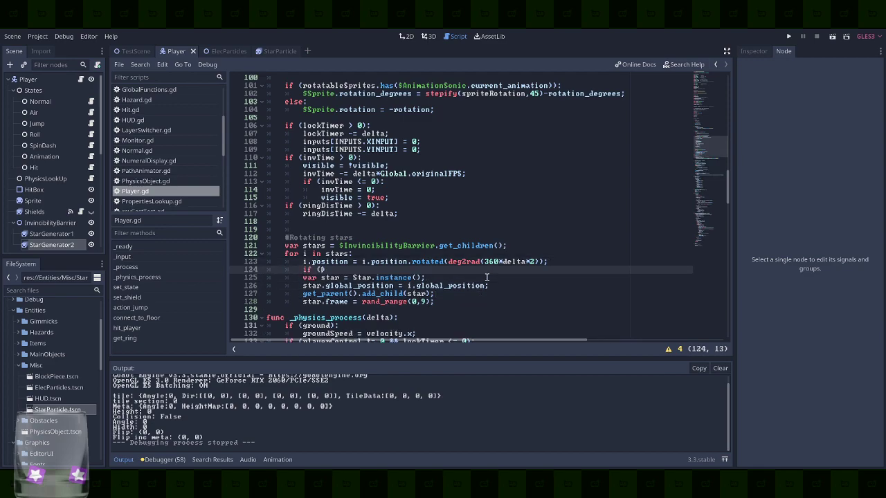
{"action": "type", "text": "if (fmod(levelTime,"}
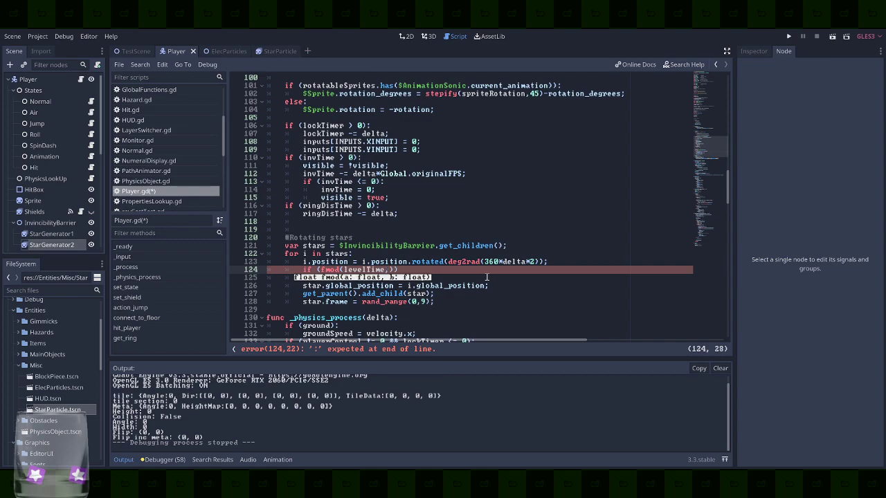
{"action": "type", "text": "30"}
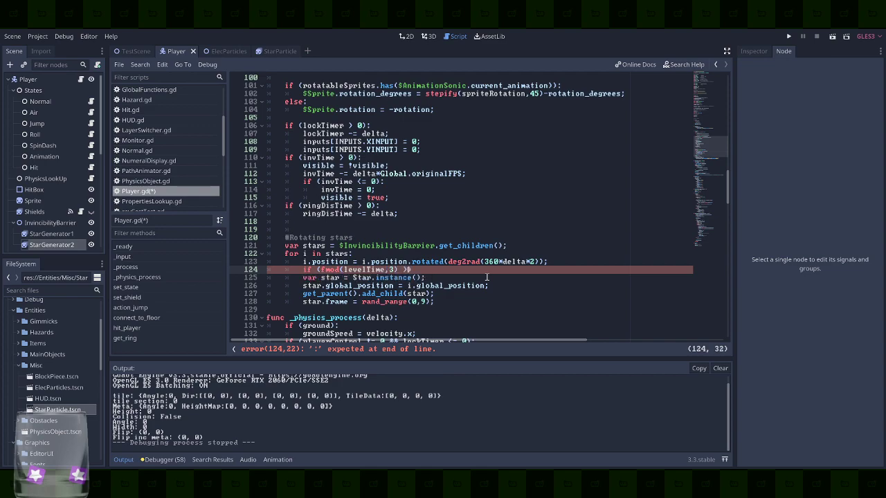
{"action": "type", "text": ":"}
{"action": "left_click_drag", "start_coordinate": [456, 303], "coordinate": [268, 278]}
{"action": "key", "text": "Tab"}
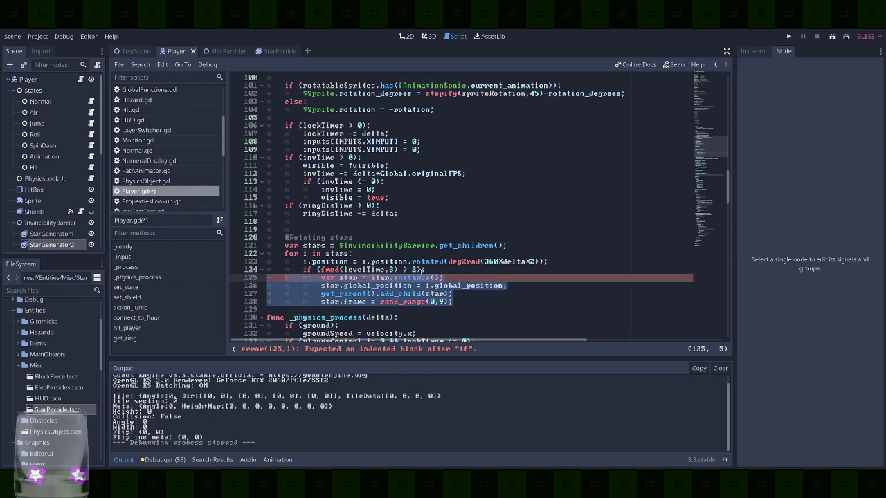
Change the star-spawning condition to fmod(levelTime,0.3)+delta > 0.3
{"action": "left_click", "coordinate": [414, 270]}
{"action": "key", "text": "Left"}
{"action": "key", "text": "Left"}
{"action": "type", "text": "delta"}
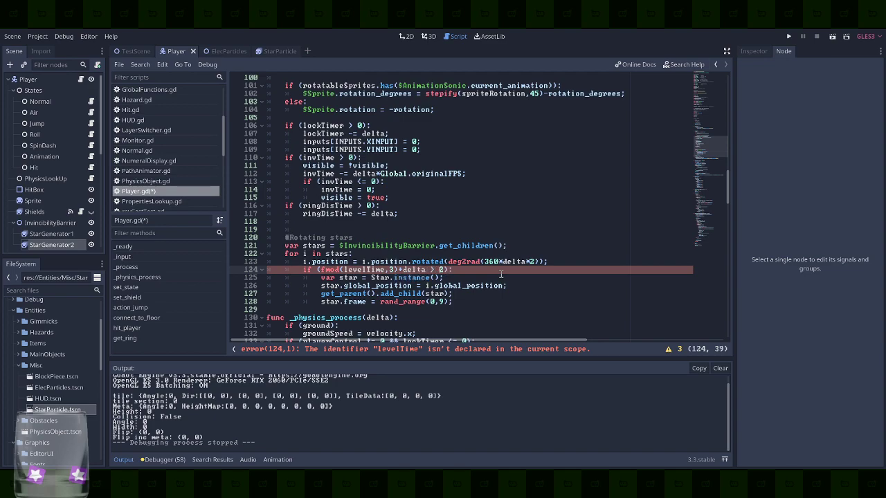
{"action": "key", "text": "Down"}
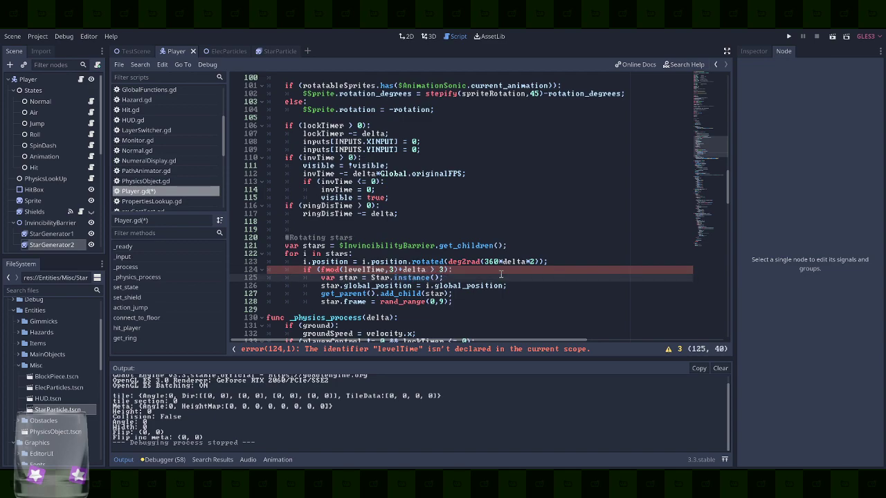
{"action": "key", "text": "Up"}
{"action": "key", "text": "BackSpace"}
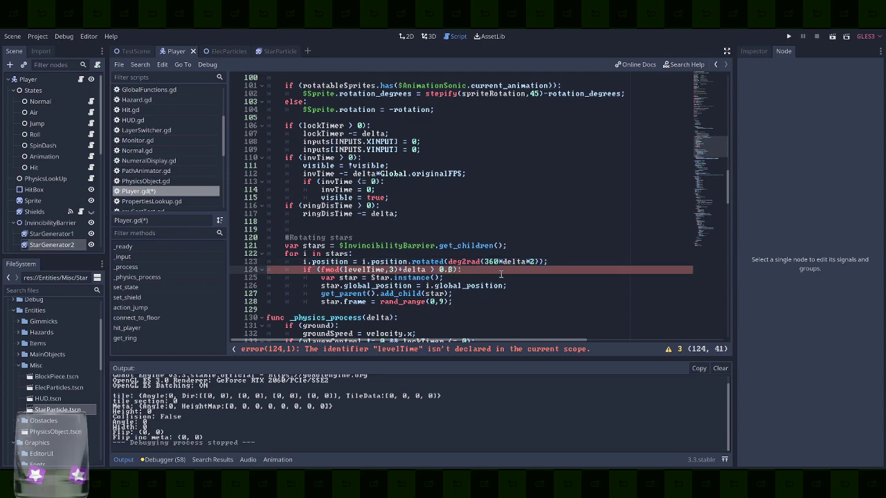
{"action": "type", "text": "0.3"}
{"action": "key", "text": "Down"}
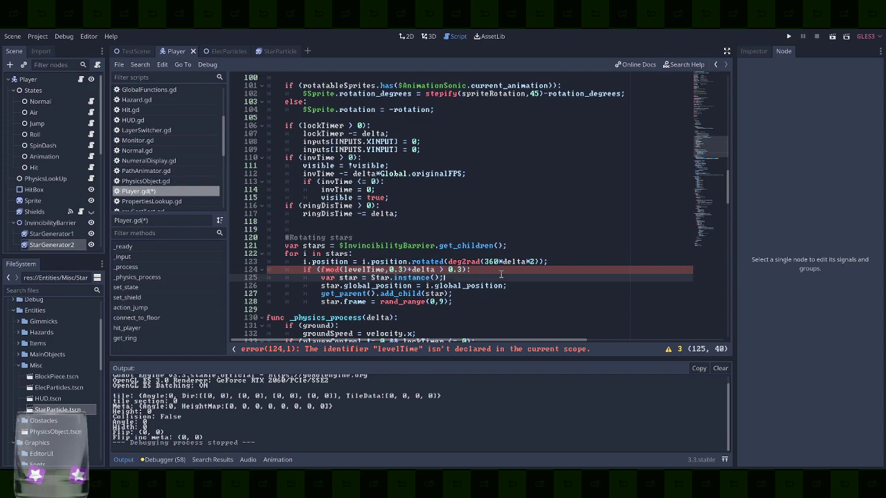
Reference the timer as Global.levelTime in the condition, set star.frame to rand_range(0,3), and save Player.gd
{"action": "key", "text": "Up"}
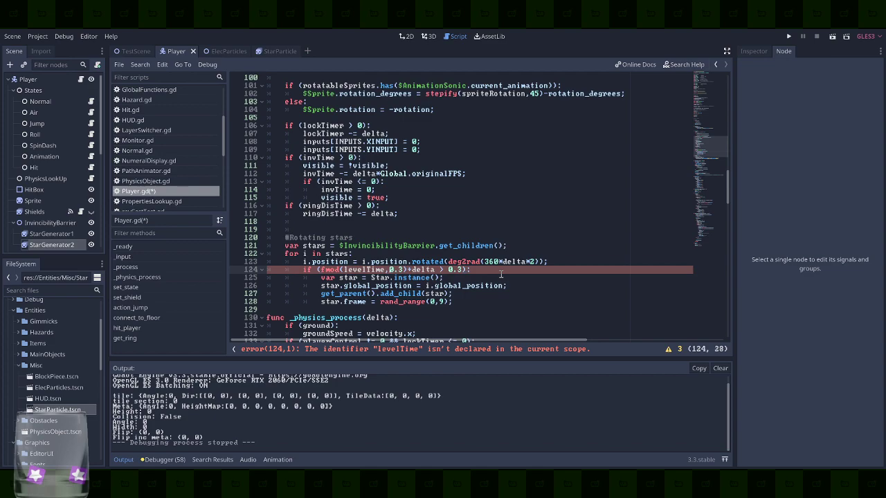
{"action": "type", "text": "Global."}
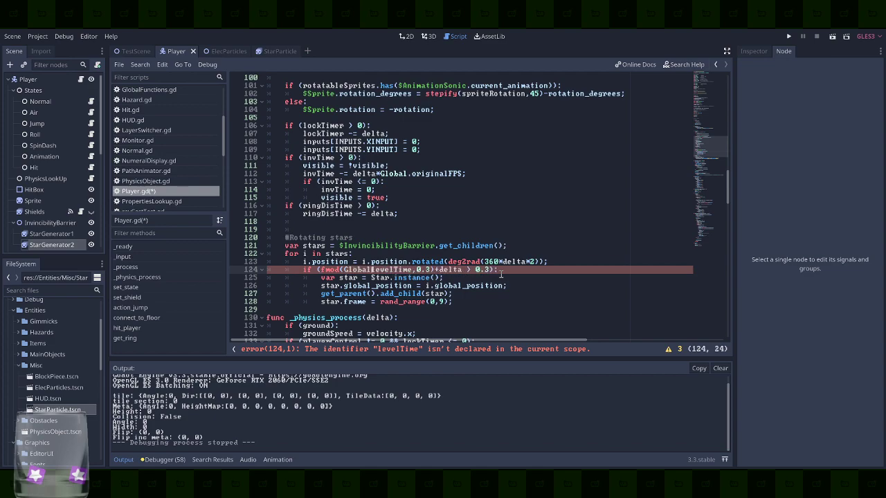
{"action": "key", "text": "Escape"}
{"action": "key", "text": "Down"}
{"action": "key", "text": "Down"}
{"action": "key", "text": "Down"}
{"action": "key", "text": "Down"}
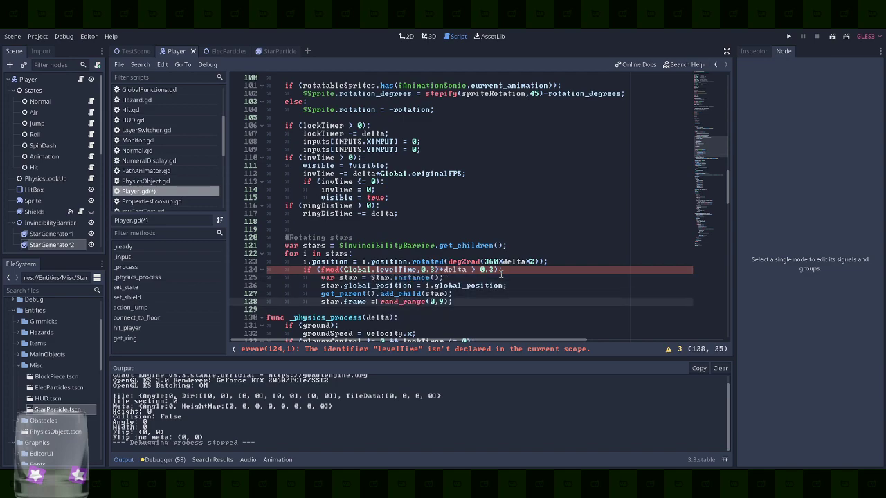
{"action": "key", "text": "ctrl+s"}
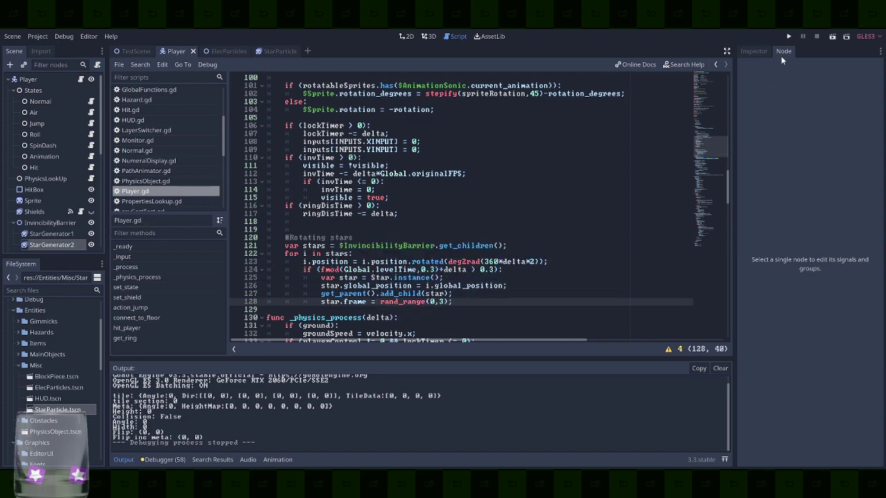
Run the project and jump Sonic past the monitors toward the green hills to inspect the timed star spawning
{"action": "left_click", "coordinate": [789, 37]}
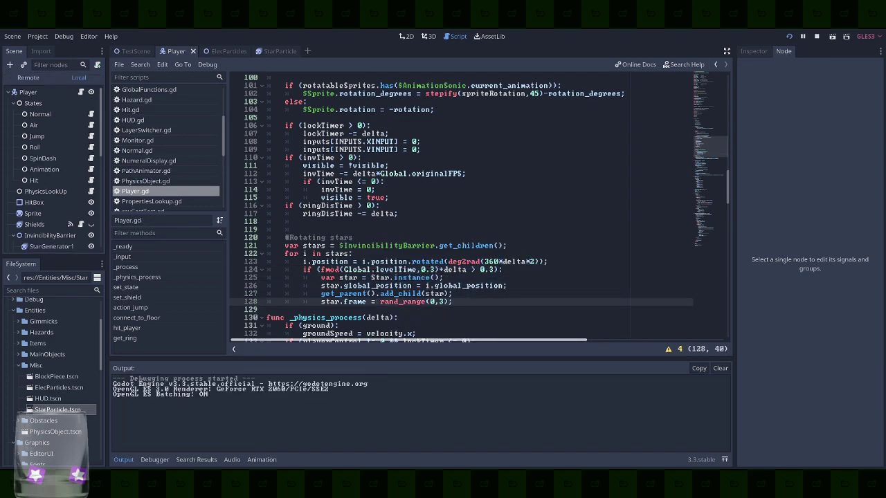
{"action": "key", "text": "space"}
{"action": "key", "text": "space"}
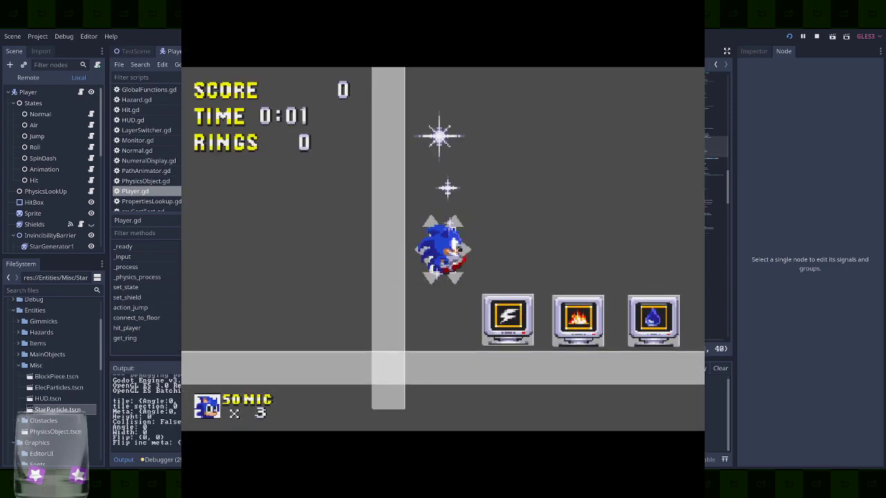
{"action": "key", "text": "Left"}
{"action": "key", "text": "Right"}
{"action": "key", "text": "space"}
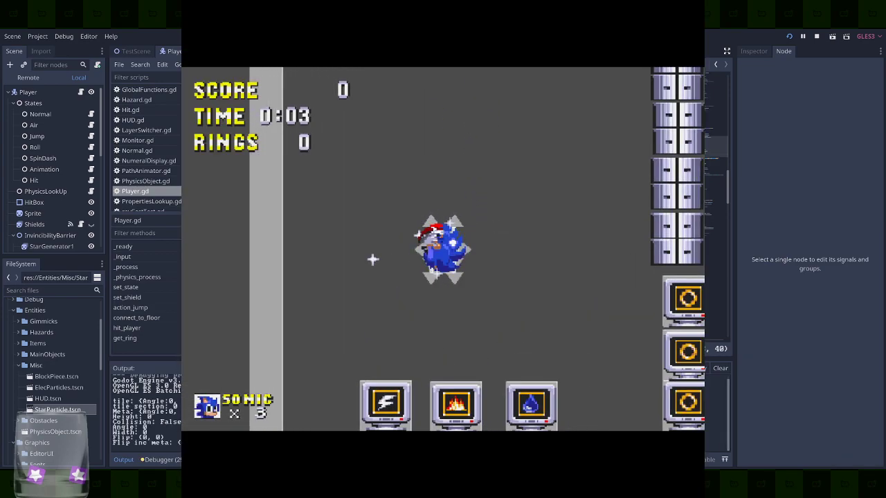
{"action": "key", "text": "space"}
{"action": "key", "text": "Right"}
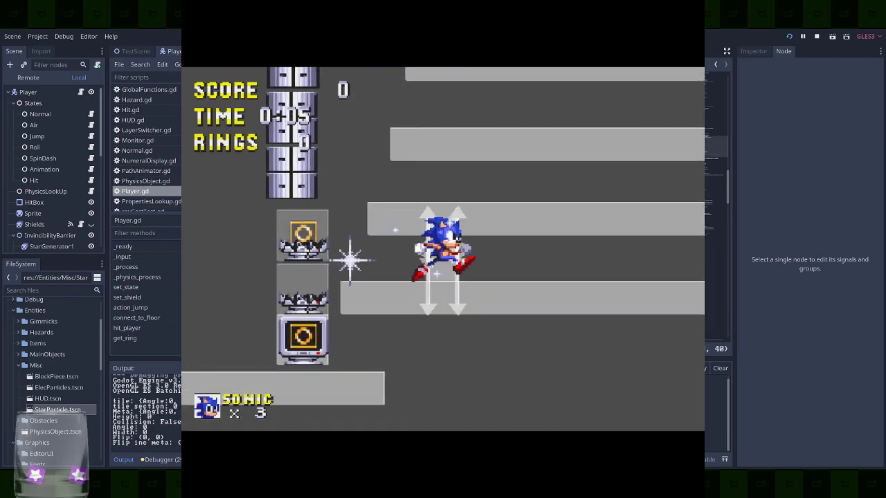
{"action": "key", "text": "Right"}
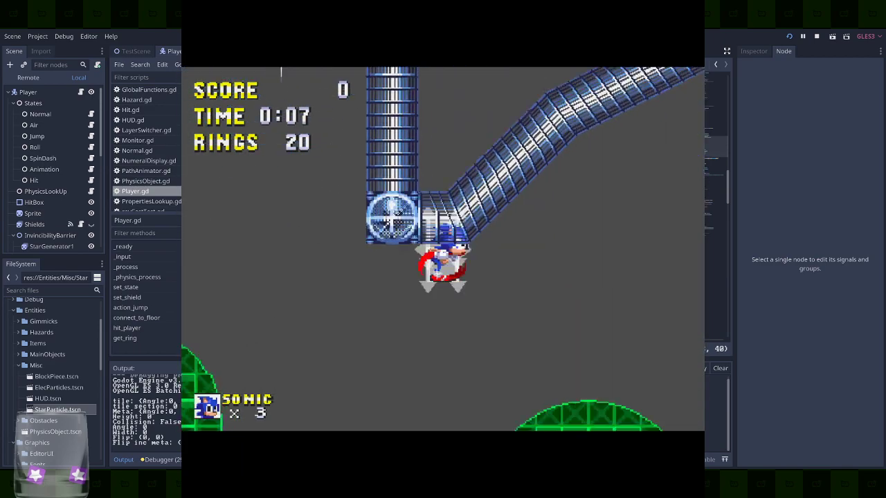
Shrink the running game window and set both 0.3 values in the star-spawning condition to 0.1
{"action": "double_click", "coordinate": [395, 1]}
{"action": "left_click", "coordinate": [434, 270]}
{"action": "key", "text": "BackSpace"}
{"action": "type", "text": "1"}
{"action": "left_click", "coordinate": [492, 270]}
{"action": "key", "text": "Delete"}
{"action": "type", "text": "1):"}
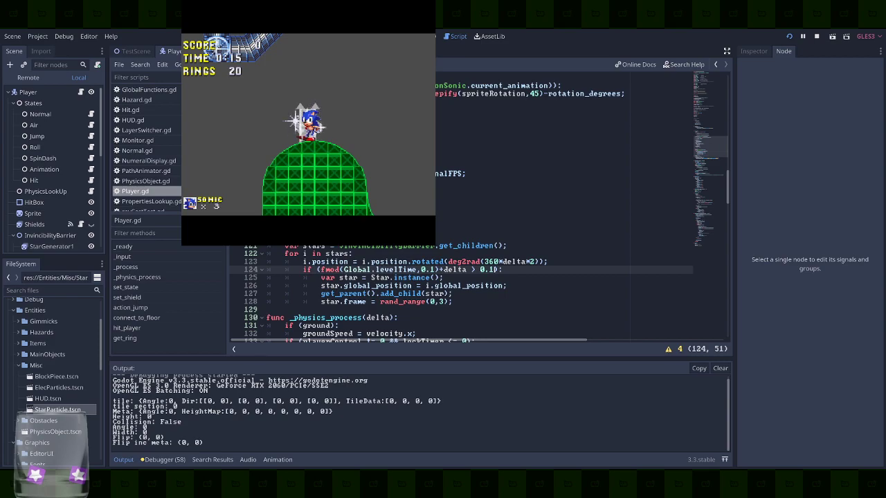
Enlarge the game window and take Sonic around the curved wall and jumping over the hills to inspect the denser star trail
{"action": "double_click", "coordinate": [408, 2]}
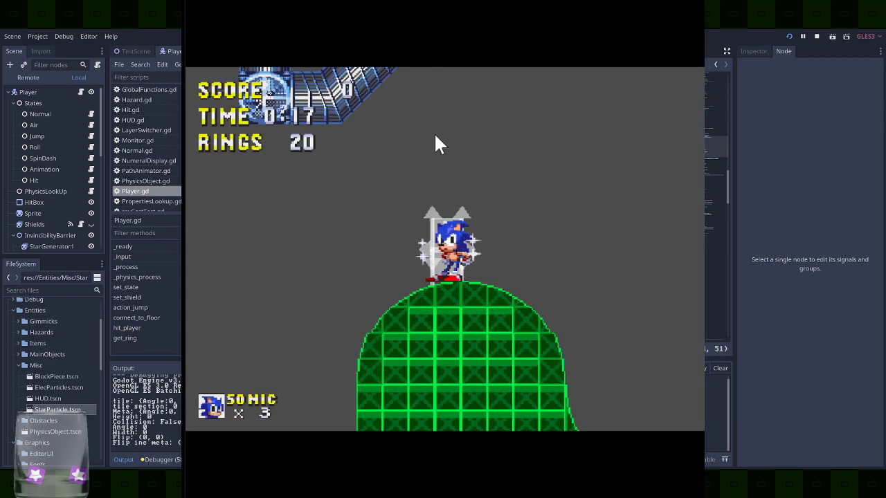
{"action": "key", "text": "space"}
{"action": "key", "text": "Left"}
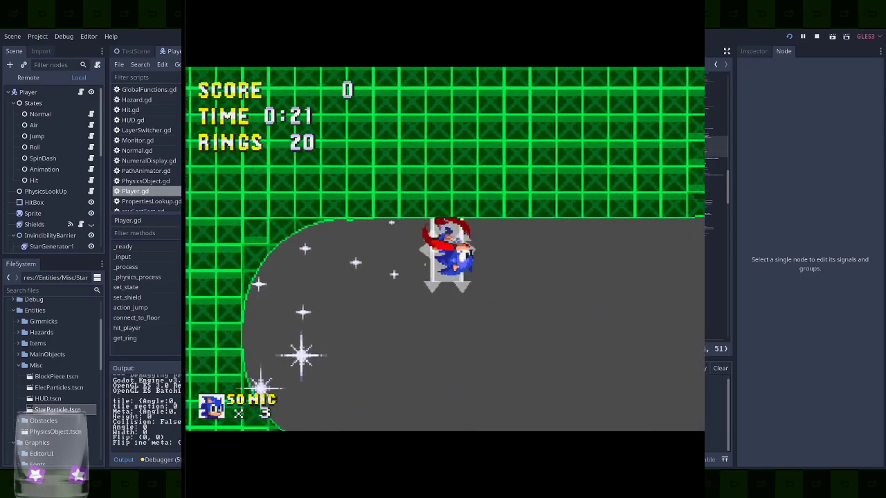
{"action": "key", "text": "space"}
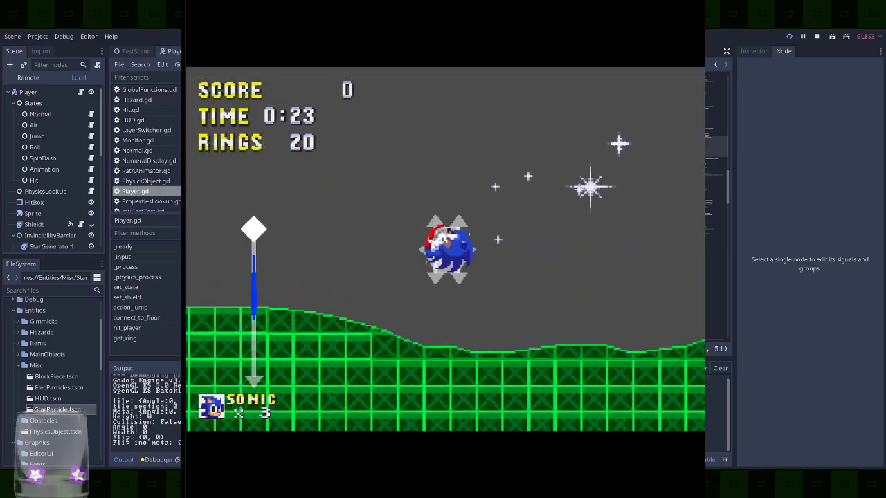
{"action": "key", "text": "space"}
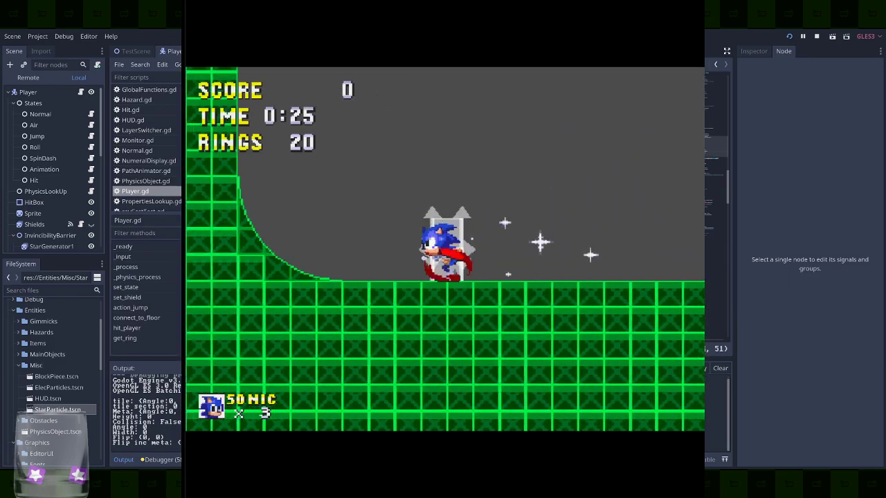
{"action": "key", "text": "space"}
{"action": "key", "text": "Right"}
{"action": "key", "text": "space"}
{"action": "key", "text": "space"}
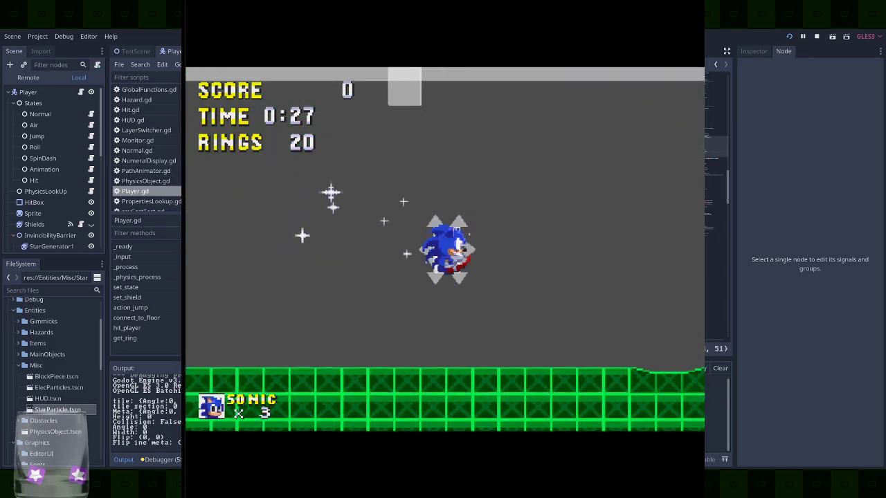
{"action": "key", "text": "space"}
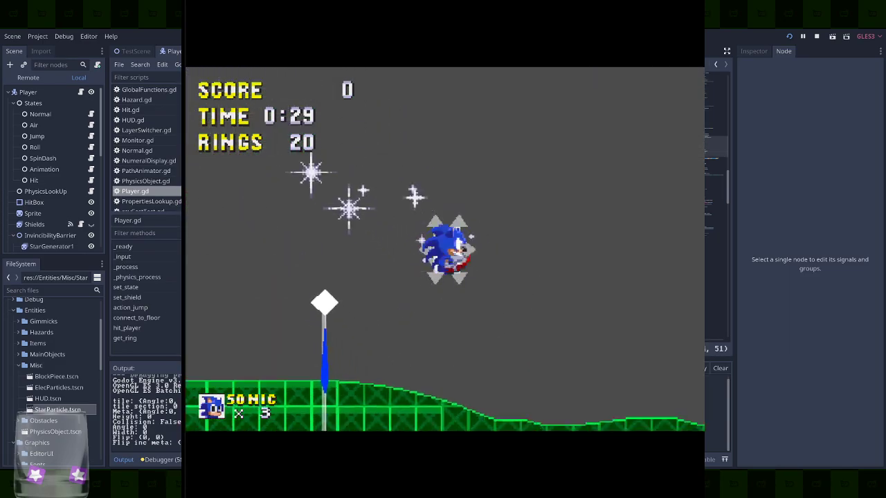
{"action": "key", "text": "space"}
{"action": "key", "text": "Left"}
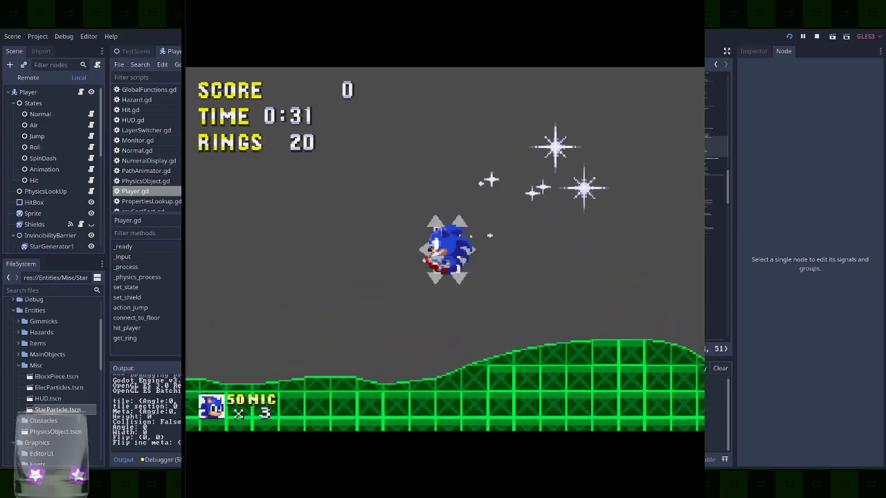
Run Sonic back and forth along the green ground to examine the star trail, and close the game
{"action": "key", "text": "Left"}
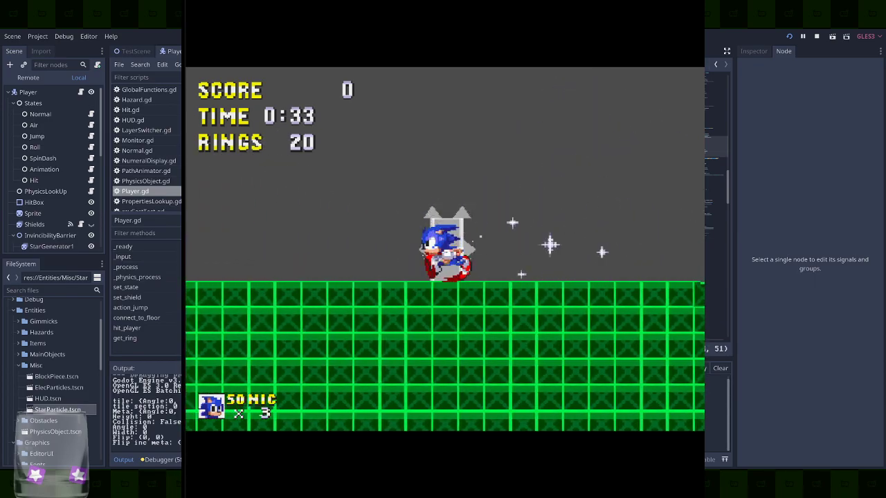
{"action": "key", "text": "Right"}
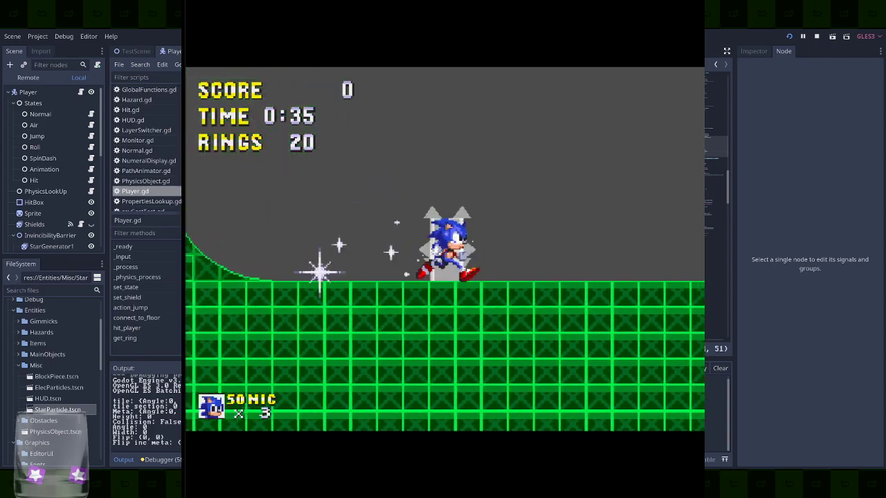
{"action": "key", "text": "Right"}
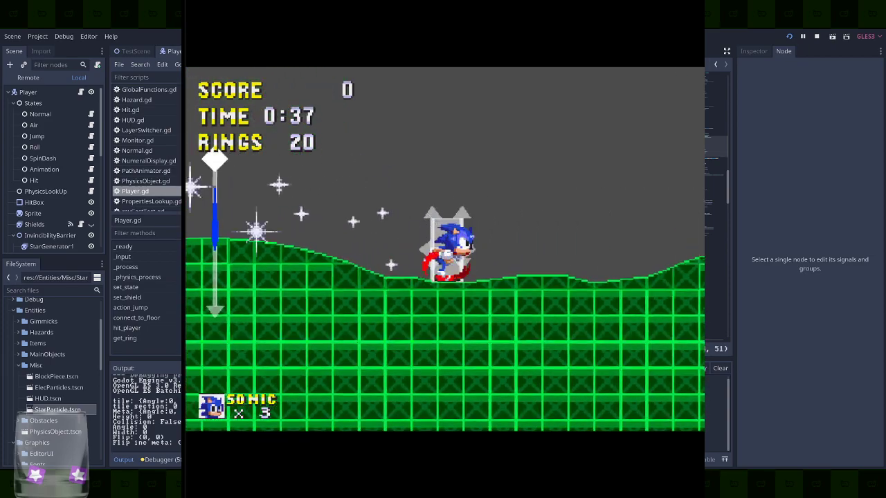
{"action": "key", "text": "Left"}
{"action": "key", "text": "Left"}
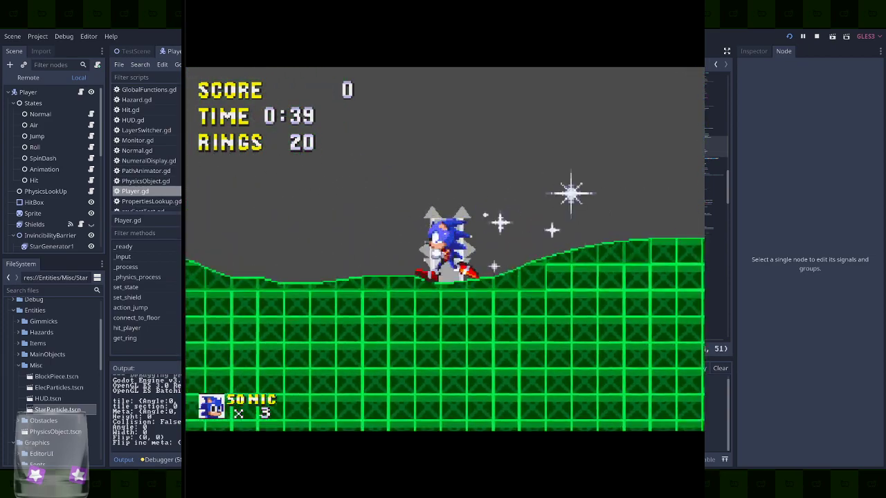
{"action": "key", "text": "Left"}
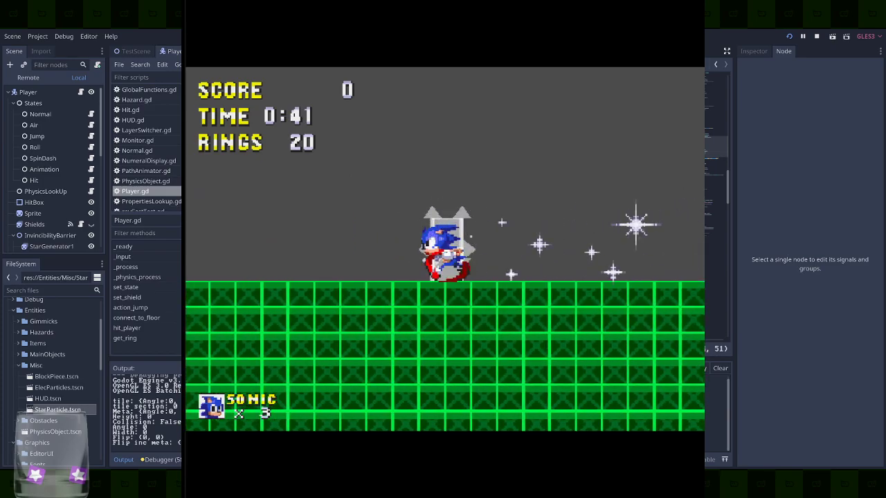
{"action": "key", "text": "Right"}
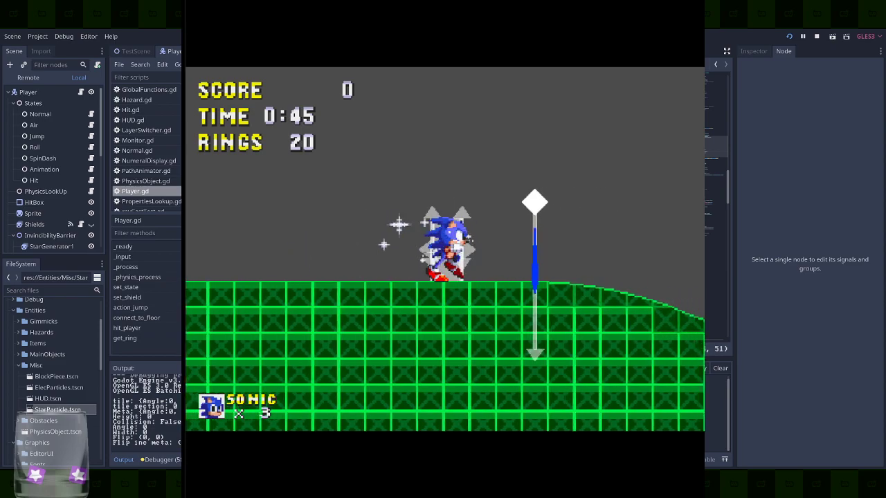
{"action": "key", "text": "F8"}
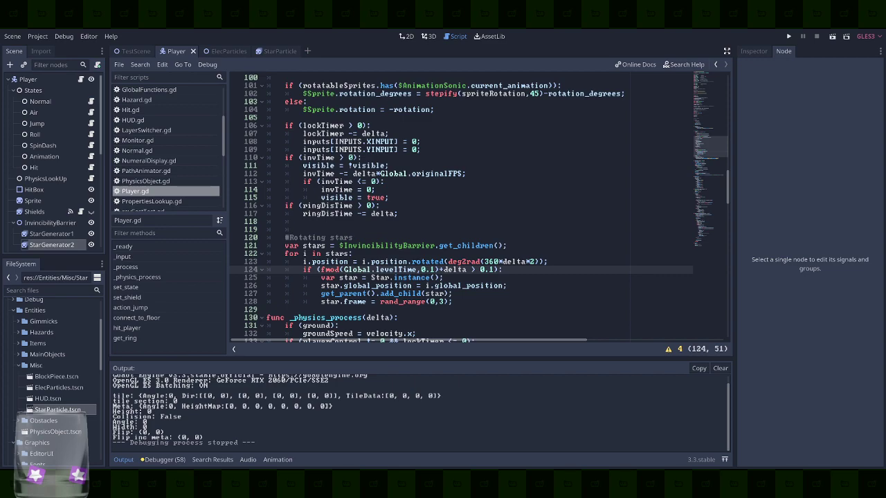
Open the StarParticle scene in the 2D view and move the default animation's largest star from frame 7 to frame 2
{"action": "left_click", "coordinate": [407, 38]}
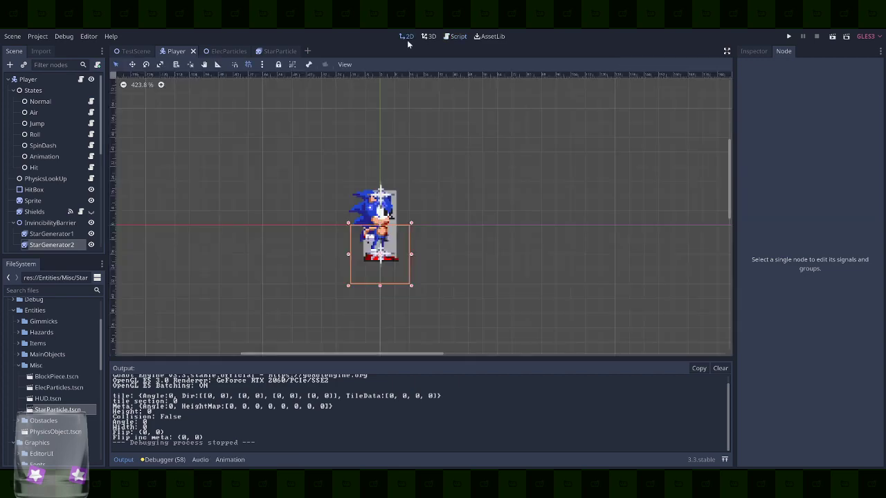
{"action": "left_click", "coordinate": [273, 50]}
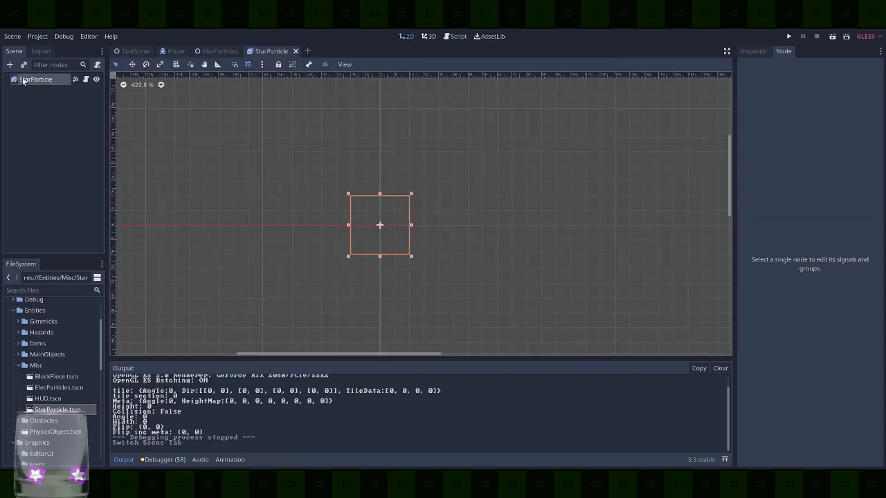
{"action": "left_click", "coordinate": [430, 361]}
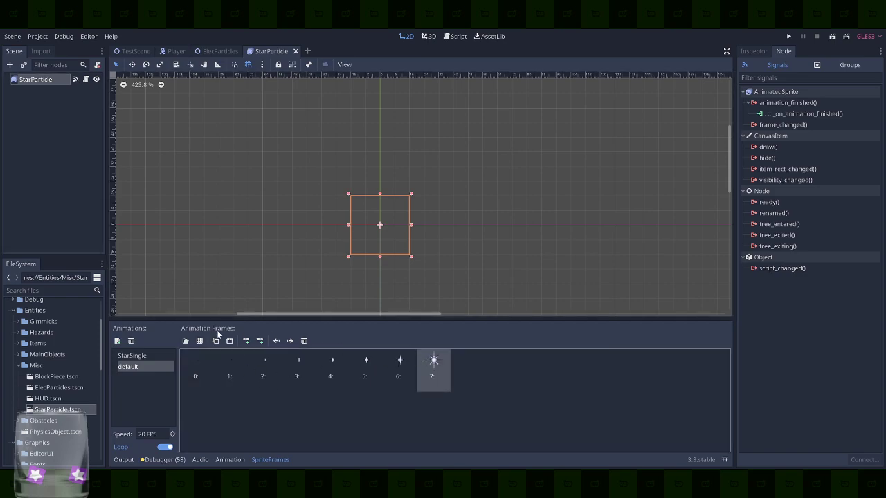
{"action": "left_click", "coordinate": [275, 340]}
{"action": "left_click", "coordinate": [275, 341]}
{"action": "left_click", "coordinate": [275, 341]}
{"action": "left_click", "coordinate": [276, 340]}
{"action": "left_click", "coordinate": [275, 341]}
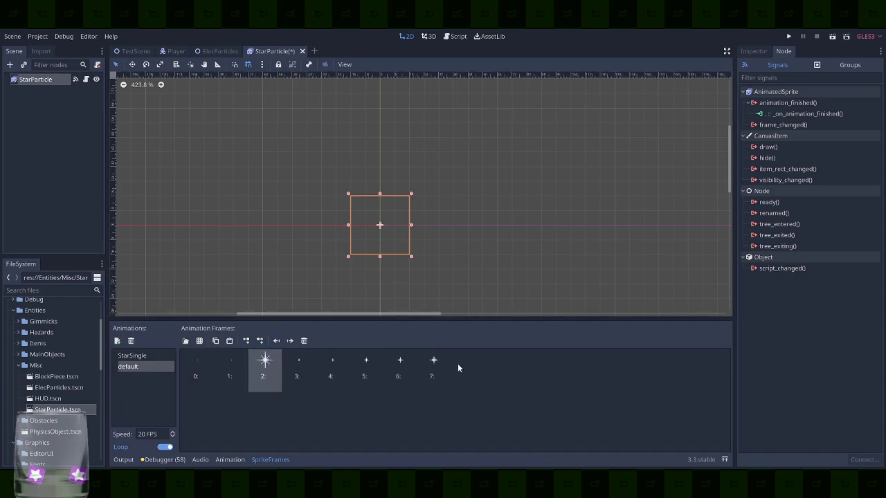
Move the second-largest star from frame 7 to frame 1, directly before the largest star
{"action": "left_click", "coordinate": [431, 363]}
{"action": "left_click", "coordinate": [276, 341]}
{"action": "left_click", "coordinate": [276, 342]}
{"action": "left_click", "coordinate": [276, 341]}
{"action": "left_click", "coordinate": [276, 341]}
{"action": "left_click", "coordinate": [276, 341]}
{"action": "left_click", "coordinate": [276, 341]}
{"action": "left_click", "coordinate": [276, 342]}
{"action": "left_click", "coordinate": [290, 341]}
Move the tiny dot following the largest star to the last position, frame 7, of the default animation
{"action": "left_click", "coordinate": [298, 361]}
{"action": "left_click", "coordinate": [276, 341]}
{"action": "left_click", "coordinate": [297, 361]}
{"action": "left_click", "coordinate": [289, 340]}
{"action": "left_click", "coordinate": [290, 340]}
{"action": "left_click", "coordinate": [290, 341]}
{"action": "left_click", "coordinate": [289, 341]}
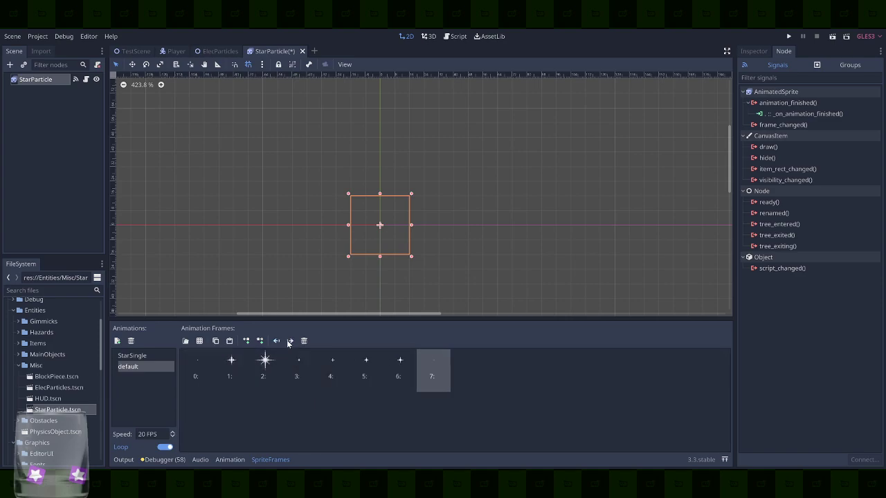
Move the dot at frame 0 to the end of the default animation and select the star at frame 5
{"action": "left_click", "coordinate": [196, 362]}
{"action": "left_click", "coordinate": [290, 341]}
{"action": "left_click", "coordinate": [290, 340]}
{"action": "left_click", "coordinate": [290, 340]}
{"action": "left_click", "coordinate": [290, 341]}
{"action": "left_click", "coordinate": [290, 340]}
{"action": "left_click", "coordinate": [290, 340]}
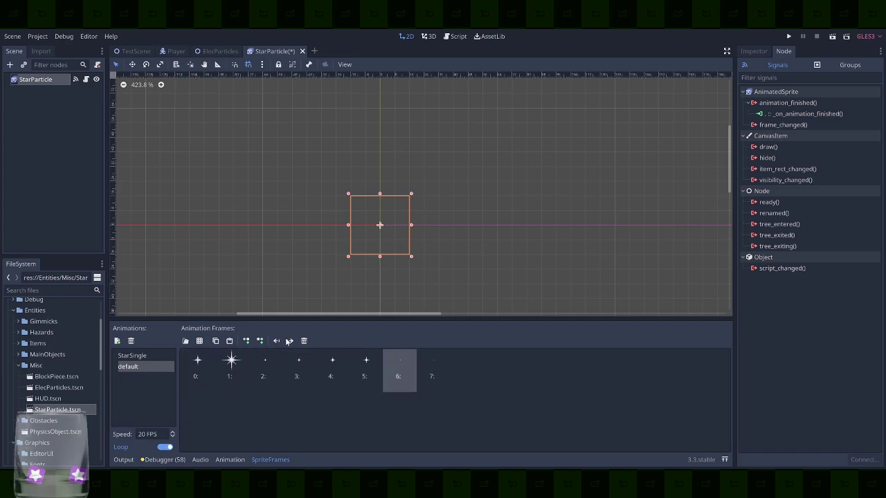
{"action": "left_click", "coordinate": [290, 341]}
{"action": "left_click", "coordinate": [365, 363]}
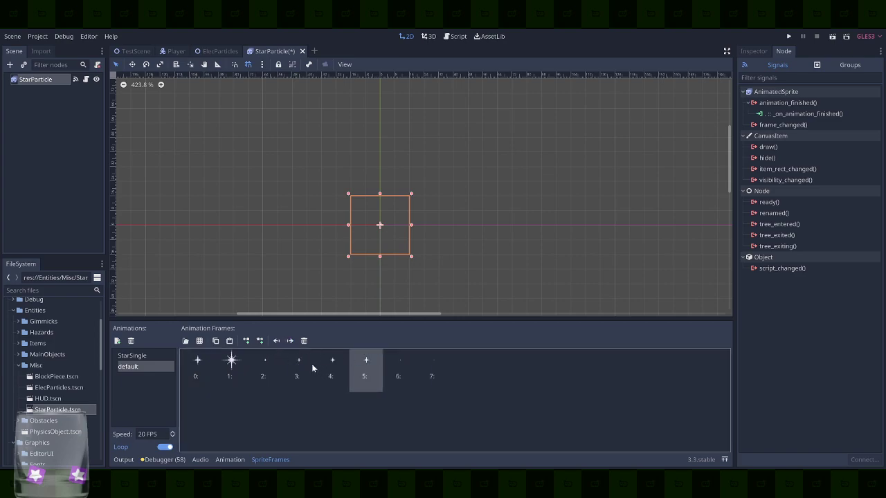
Save the default animation with its frame 3 star moved to frame 2, and close the ElecParticles scene
{"action": "left_click", "coordinate": [297, 361]}
{"action": "left_click", "coordinate": [276, 340]}
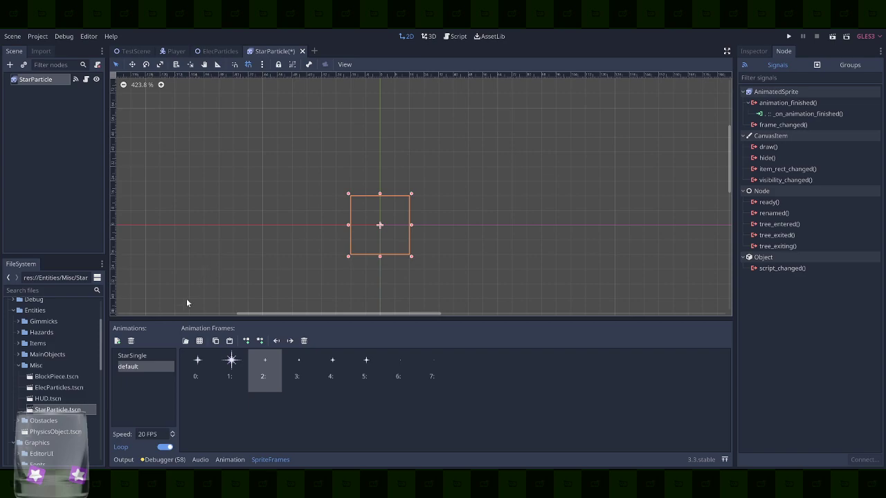
{"action": "key", "text": "ctrl+s"}
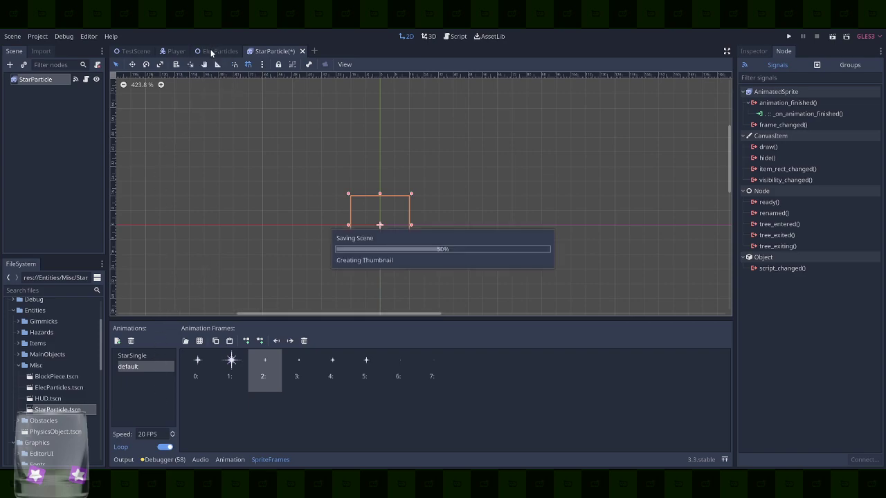
{"action": "left_click", "coordinate": [218, 52]}
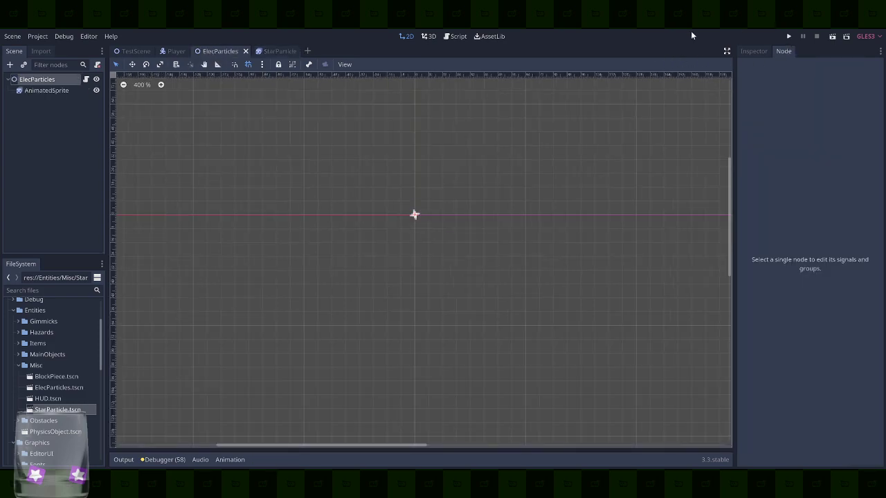
{"action": "left_click", "coordinate": [244, 51]}
Playtest the star trail by jumping and running Sonic back and forth past the monitors, and stop the game
{"action": "left_click", "coordinate": [789, 36]}
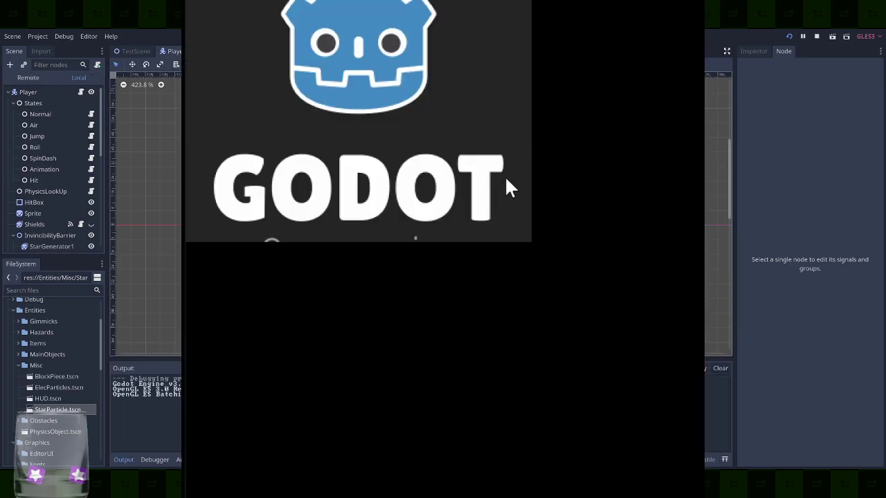
{"action": "key", "text": "space"}
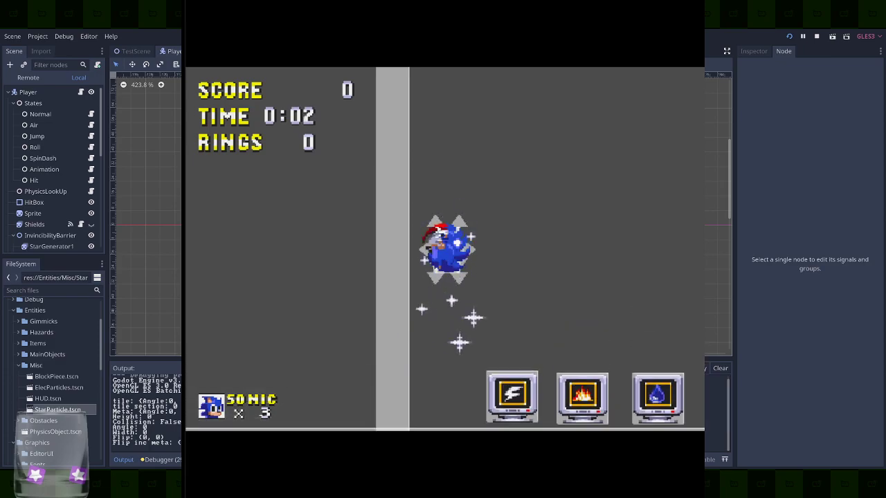
{"action": "key", "text": "Right"}
{"action": "key", "text": "space"}
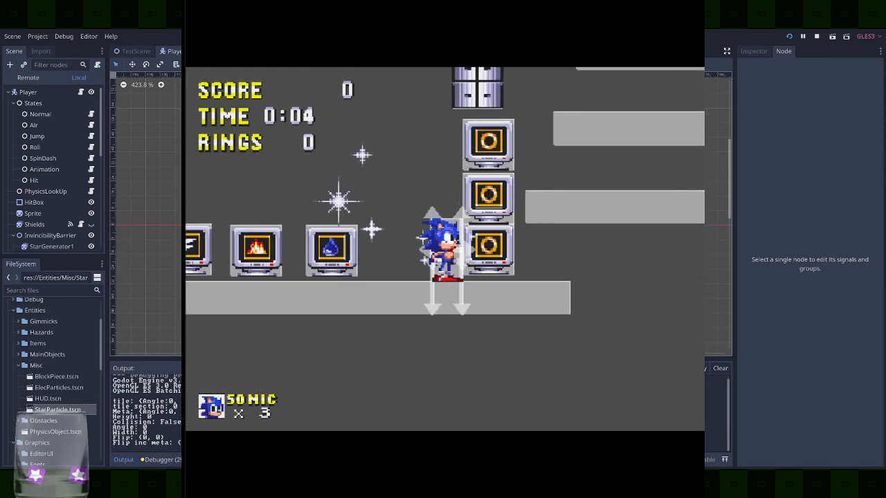
{"action": "key", "text": "space"}
{"action": "key", "text": "Left"}
{"action": "key", "text": "Left"}
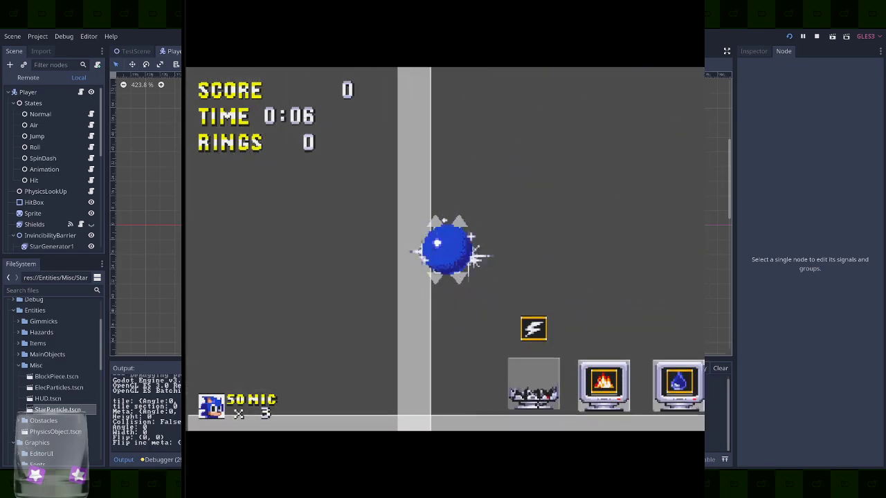
{"action": "key", "text": "F8"}
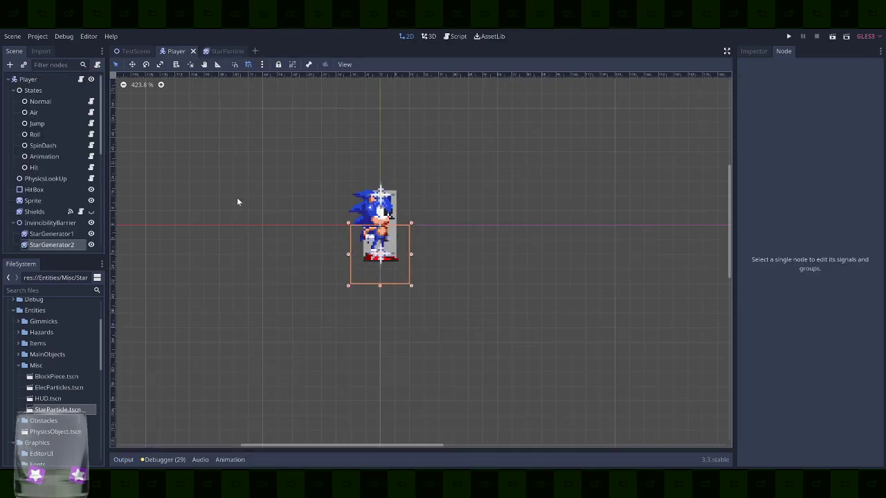
Open the StarParticle scene and move the default animation's largest star from frame 1 to frame 7
{"action": "left_click", "coordinate": [222, 51]}
{"action": "left_click", "coordinate": [232, 362]}
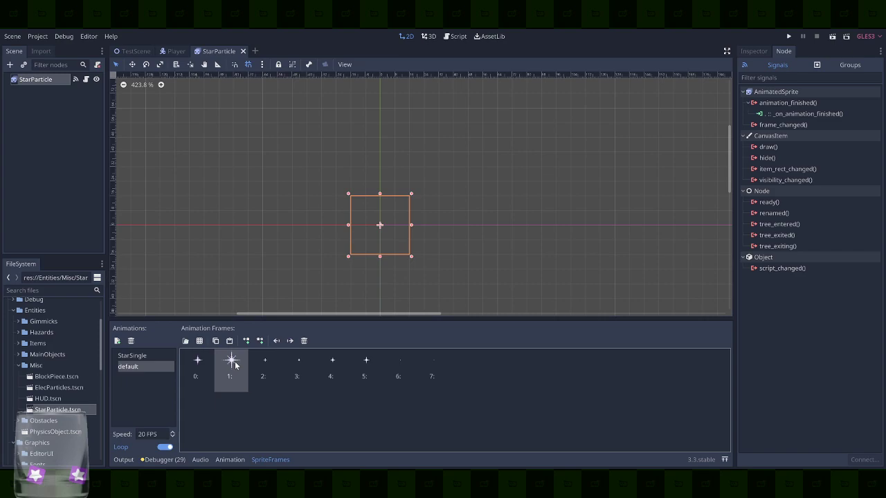
{"action": "left_click", "coordinate": [290, 341]}
{"action": "left_click", "coordinate": [290, 342]}
{"action": "left_click", "coordinate": [289, 341]}
{"action": "left_click", "coordinate": [290, 341]}
{"action": "left_click", "coordinate": [290, 341]}
{"action": "left_click", "coordinate": [290, 342]}
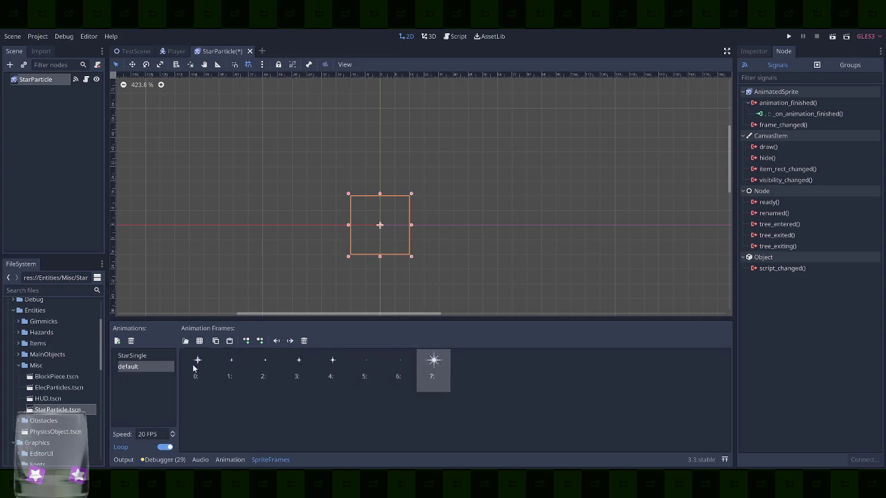
Move the default animation's second-largest star from frame 0 to frame 6, directly before the largest star
{"action": "left_click", "coordinate": [195, 363]}
{"action": "left_click", "coordinate": [290, 341]}
{"action": "left_click", "coordinate": [290, 342]}
{"action": "left_click", "coordinate": [290, 341]}
{"action": "left_click", "coordinate": [290, 341]}
{"action": "left_click", "coordinate": [290, 341]}
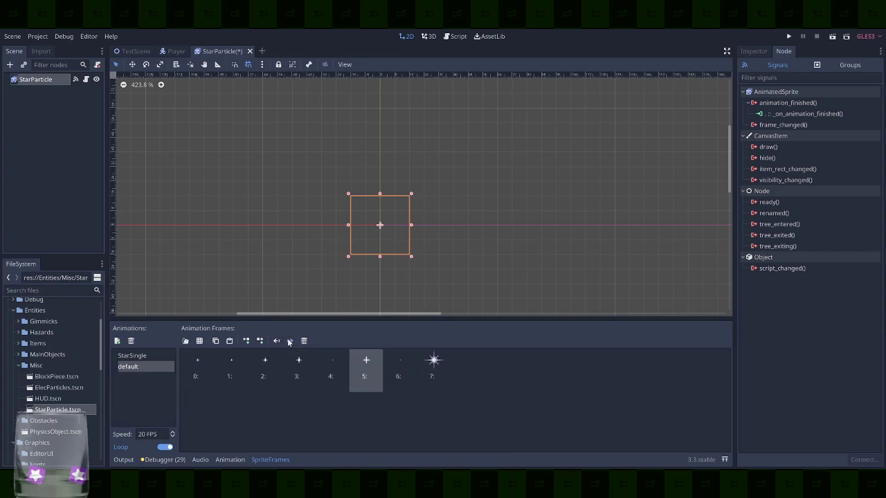
{"action": "left_click", "coordinate": [290, 341]}
Move the default animation's star at frame 3 to frame 5 and the star at frame 2 to frame 4
{"action": "left_click", "coordinate": [304, 362]}
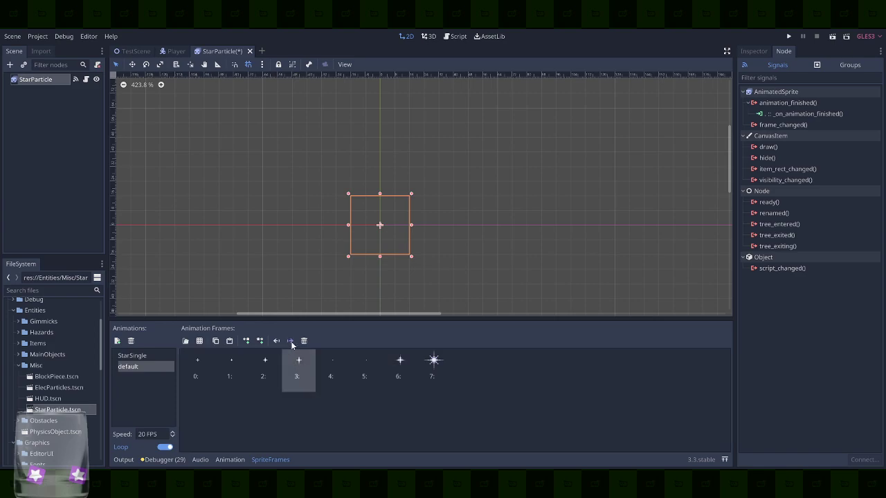
{"action": "left_click", "coordinate": [290, 342]}
{"action": "left_click", "coordinate": [290, 341]}
{"action": "left_click", "coordinate": [265, 362]}
{"action": "left_click", "coordinate": [290, 342]}
{"action": "left_click", "coordinate": [290, 341]}
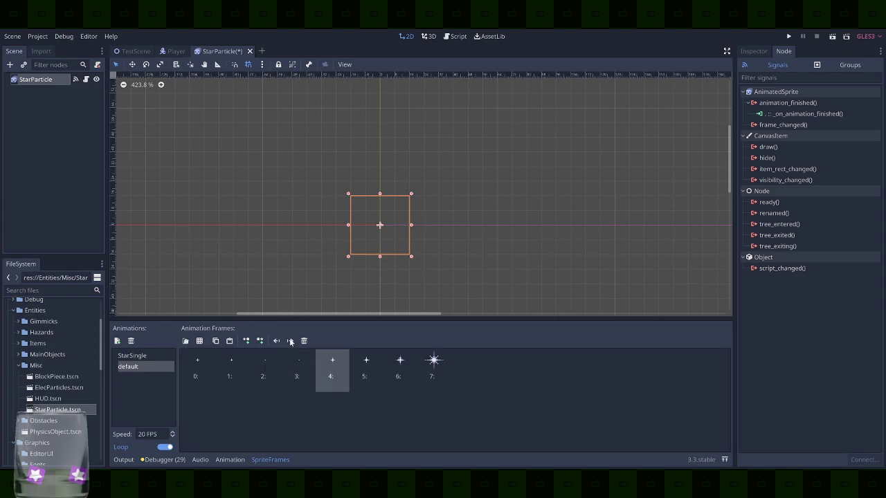
Move the default animation's small star at frame 0 to frame 3
{"action": "left_click", "coordinate": [192, 364]}
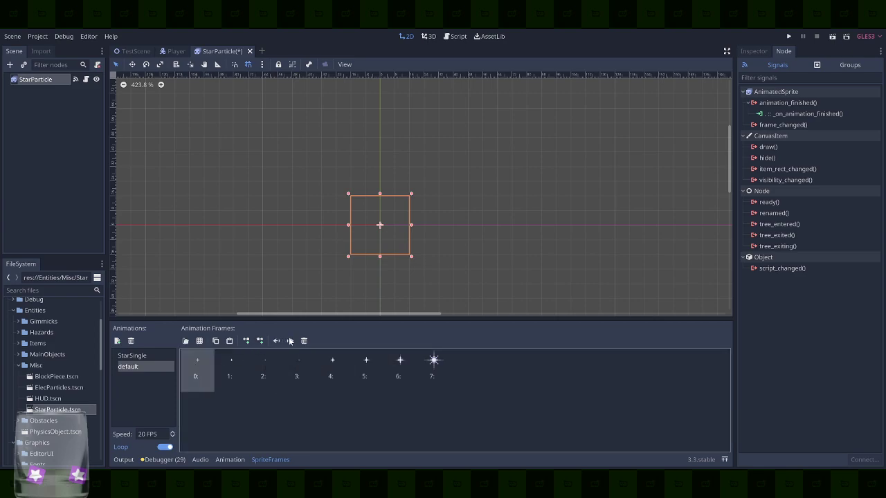
{"action": "left_click", "coordinate": [290, 341]}
{"action": "left_click", "coordinate": [290, 341]}
{"action": "left_click", "coordinate": [290, 341]}
Move the smallest star at frame 0 to frame 2 and swap the two leading dots of the default animation
{"action": "left_click", "coordinate": [195, 360]}
{"action": "left_click", "coordinate": [290, 341]}
{"action": "left_click", "coordinate": [290, 341]}
{"action": "left_click", "coordinate": [235, 358]}
{"action": "left_click", "coordinate": [277, 341]}
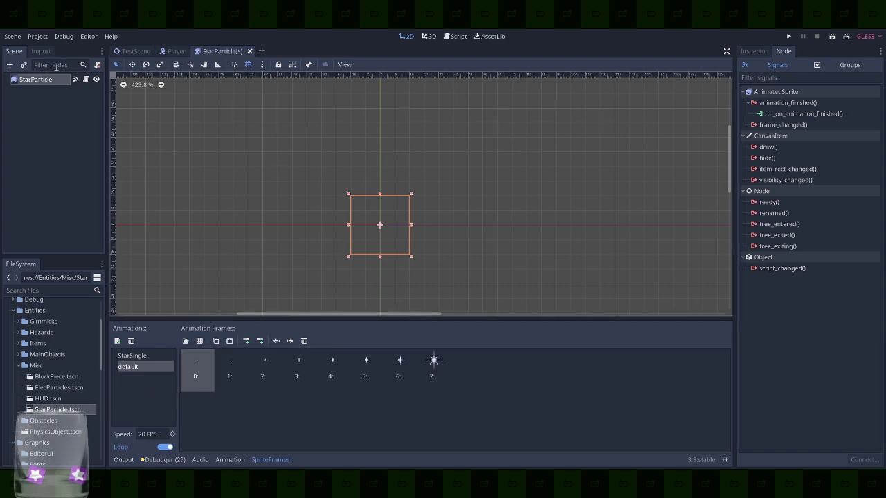
Reselect the StarParticle node and compare the StarSingle and default animations' frames and loop setting
{"action": "left_click", "coordinate": [517, 205]}
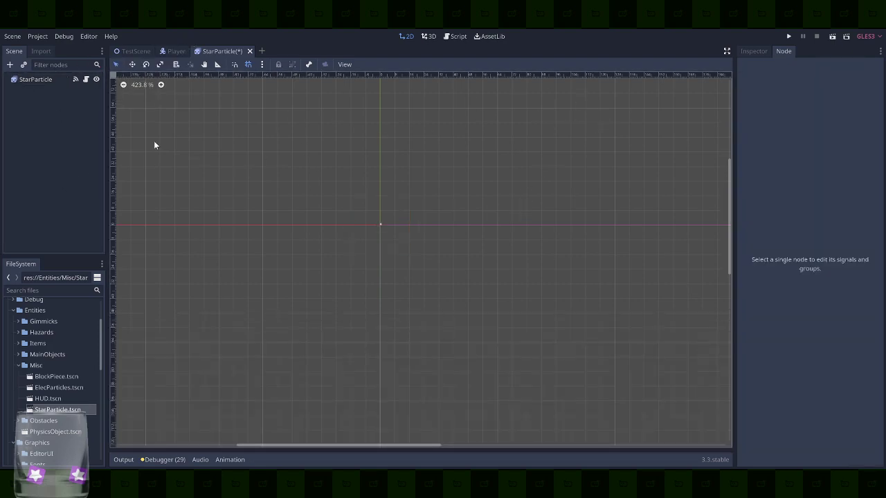
{"action": "left_click", "coordinate": [33, 79]}
{"action": "left_click", "coordinate": [150, 357]}
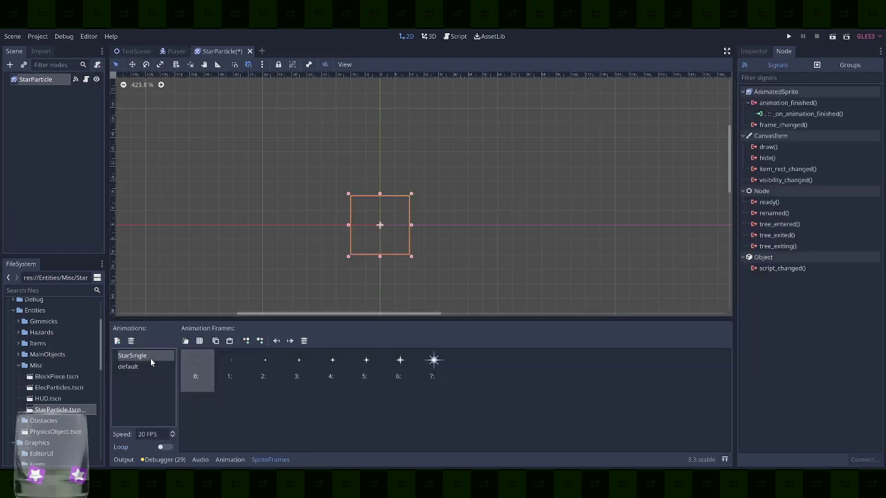
{"action": "left_click", "coordinate": [150, 366]}
{"action": "left_click", "coordinate": [146, 357]}
{"action": "left_click", "coordinate": [145, 366]}
In the StarSingle animation, move the largest star from frame 7 to frame 1
{"action": "left_click", "coordinate": [144, 356]}
{"action": "left_click", "coordinate": [434, 363]}
{"action": "left_click", "coordinate": [276, 341]}
{"action": "left_click", "coordinate": [276, 340]}
{"action": "left_click", "coordinate": [276, 340]}
{"action": "left_click", "coordinate": [276, 340]}
{"action": "left_click", "coordinate": [276, 341]}
{"action": "left_click", "coordinate": [276, 340]}
{"action": "left_click", "coordinate": [276, 341]}
{"action": "left_click", "coordinate": [290, 341]}
Move StarSingle's second-largest star from frame 7 to frame 0, the start of the animation
{"action": "left_click", "coordinate": [427, 371]}
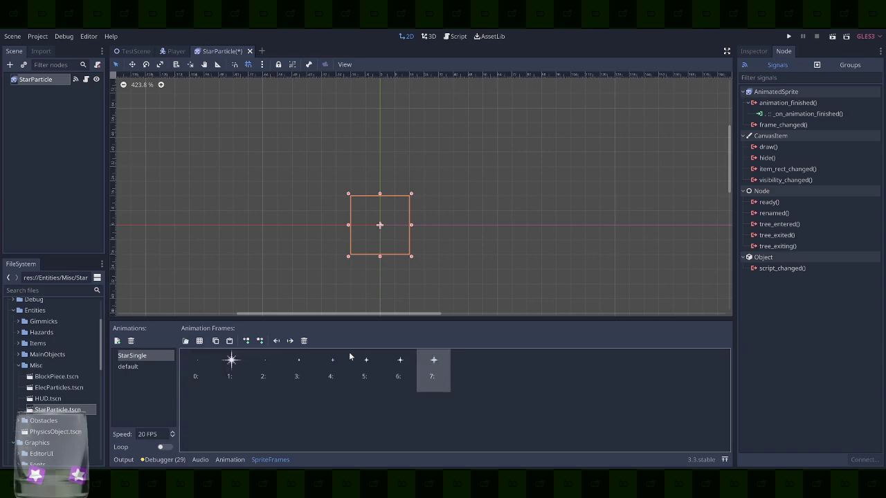
{"action": "left_click", "coordinate": [277, 342]}
{"action": "left_click", "coordinate": [276, 341]}
{"action": "left_click", "coordinate": [276, 341]}
{"action": "left_click", "coordinate": [276, 341]}
{"action": "left_click", "coordinate": [276, 341]}
{"action": "left_click", "coordinate": [276, 341]}
{"action": "left_click", "coordinate": [277, 341]}
Move the tiny dot at frame 1 of StarSingle to frame 7, the end of the animation
{"action": "left_click", "coordinate": [242, 365]}
{"action": "left_click", "coordinate": [290, 341]}
{"action": "left_click", "coordinate": [290, 341]}
{"action": "left_click", "coordinate": [290, 342]}
{"action": "left_click", "coordinate": [290, 341]}
{"action": "left_click", "coordinate": [290, 341]}
{"action": "left_click", "coordinate": [290, 341]}
Move StarSingle's remaining tiny dot from frame 2 to frame 6
{"action": "left_click", "coordinate": [266, 366]}
{"action": "left_click", "coordinate": [290, 341]}
{"action": "left_click", "coordinate": [290, 341]}
{"action": "left_click", "coordinate": [290, 341]}
{"action": "left_click", "coordinate": [290, 341]}
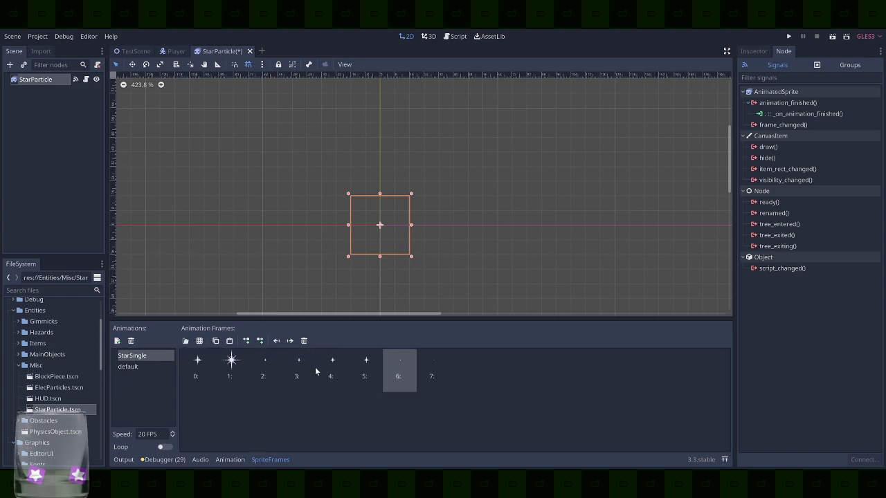
Move StarSingle's star at frame 5 to frame 2, directly after the largest star
{"action": "left_click", "coordinate": [365, 367]}
{"action": "left_click", "coordinate": [276, 341]}
{"action": "left_click", "coordinate": [276, 341]}
{"action": "left_click", "coordinate": [276, 341]}
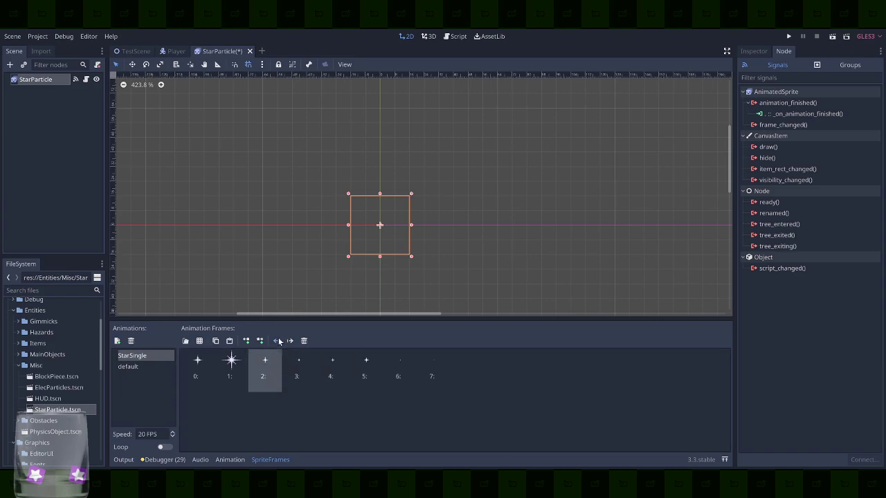
{"action": "left_click", "coordinate": [276, 341]}
{"action": "left_click", "coordinate": [290, 341]}
Move StarSingle's smallest star from frame 3 to frame 4 and save the StarParticle scene
{"action": "left_click", "coordinate": [303, 360]}
{"action": "left_click", "coordinate": [290, 341]}
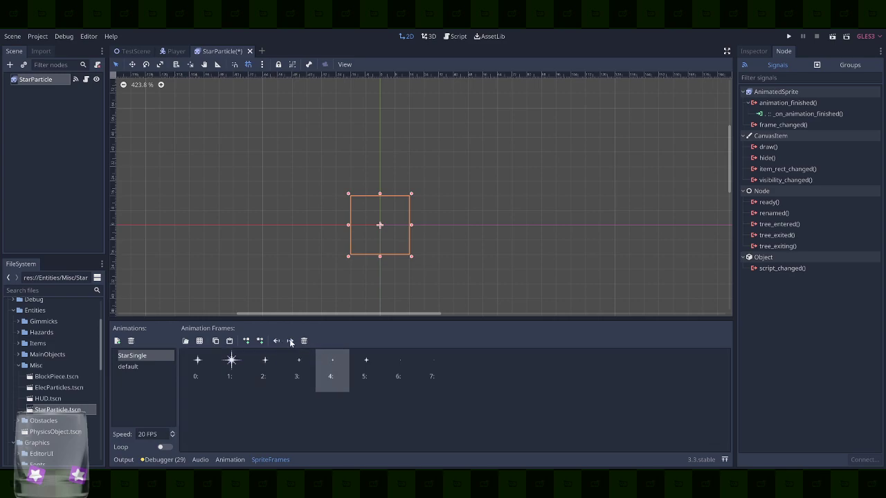
{"action": "key", "text": "ctrl+s"}
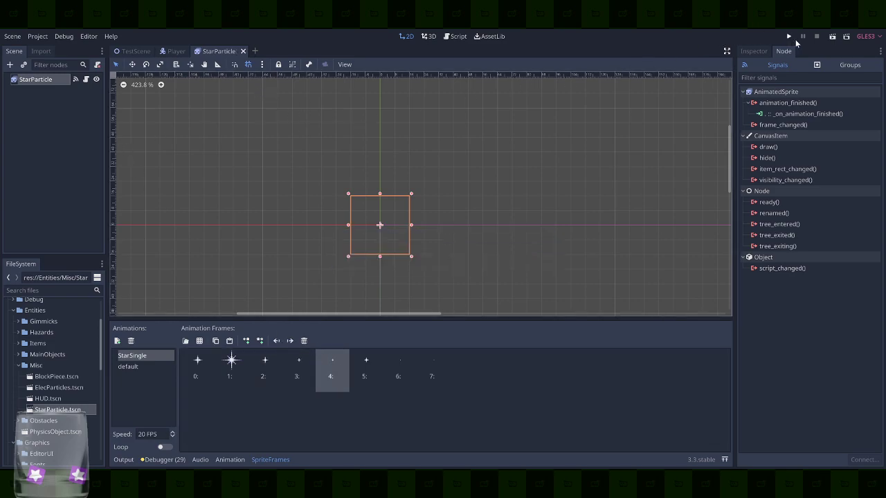
Playtest the reordered star trail by running, turning and jumping Sonic past the monitors and across the green slopes, and stop the game
{"action": "left_click", "coordinate": [789, 36]}
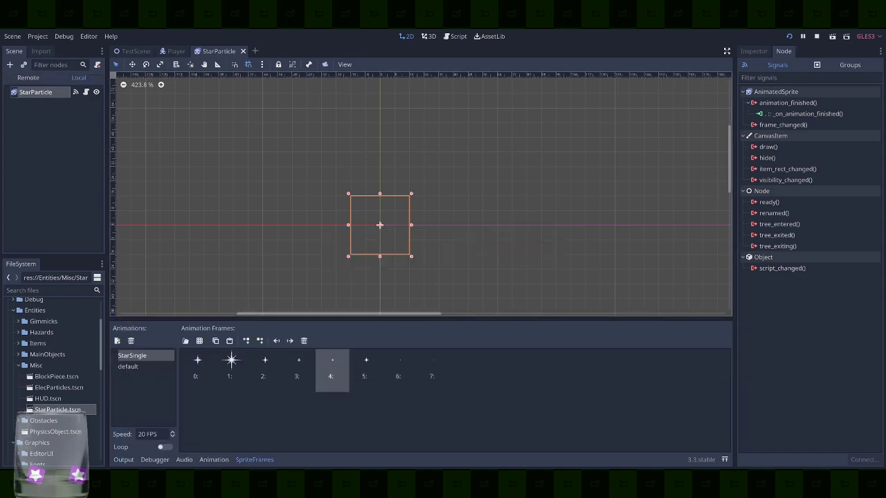
{"action": "key", "text": "space"}
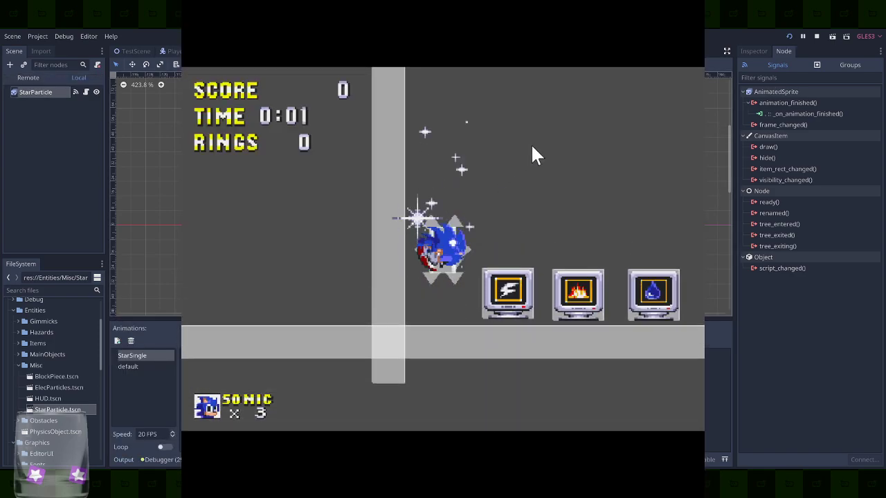
{"action": "key", "text": "Right"}
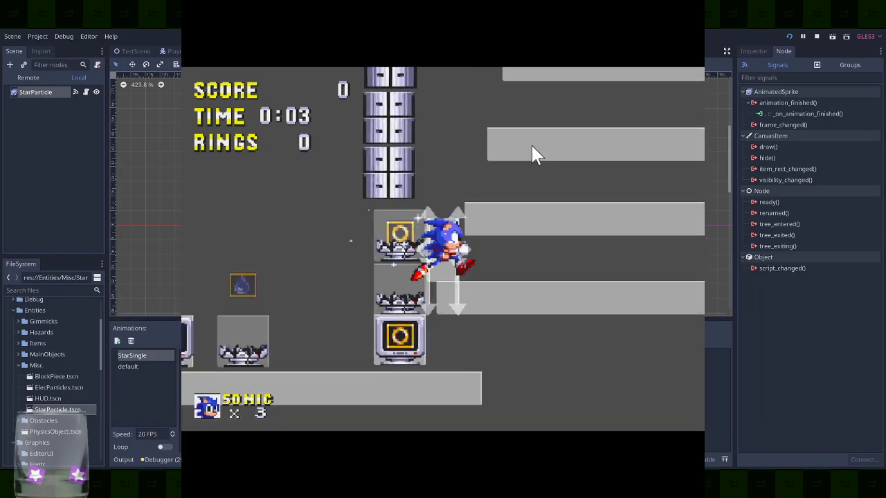
{"action": "key", "text": "Right"}
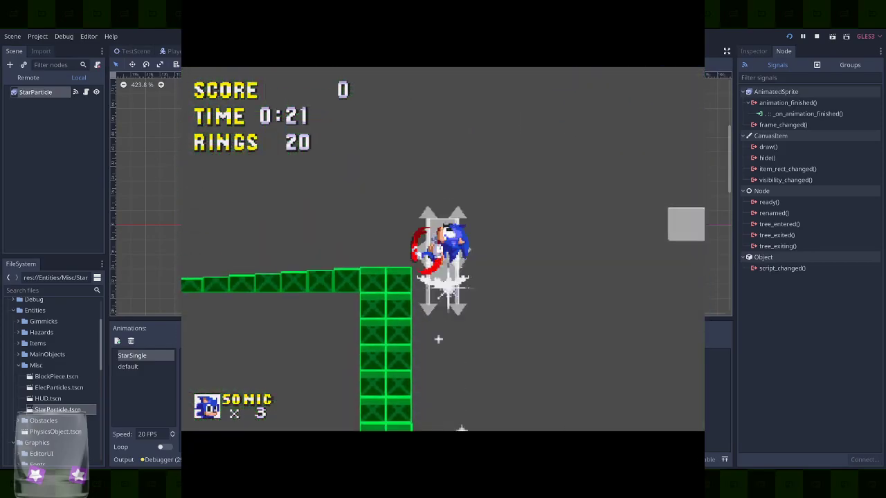
{"action": "key", "text": "Left"}
{"action": "key", "text": "Right"}
{"action": "key", "text": "Right"}
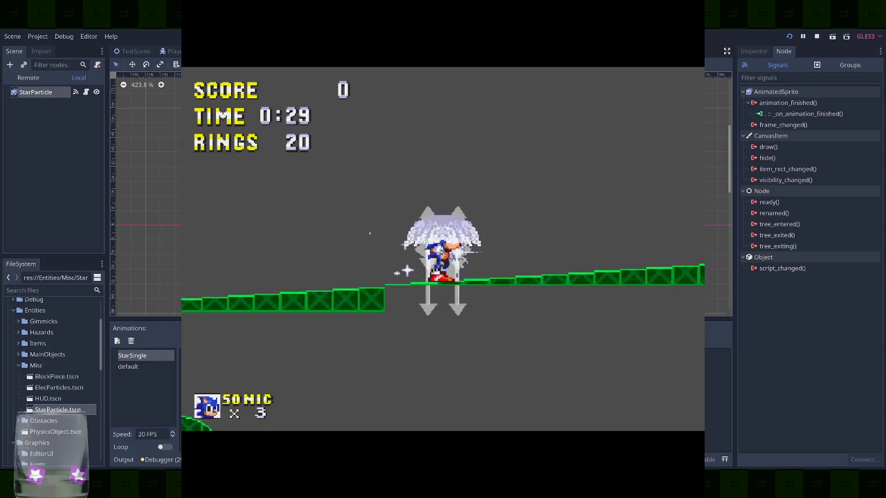
{"action": "key", "text": "Left"}
{"action": "key", "text": "Right"}
{"action": "key", "text": "Left"}
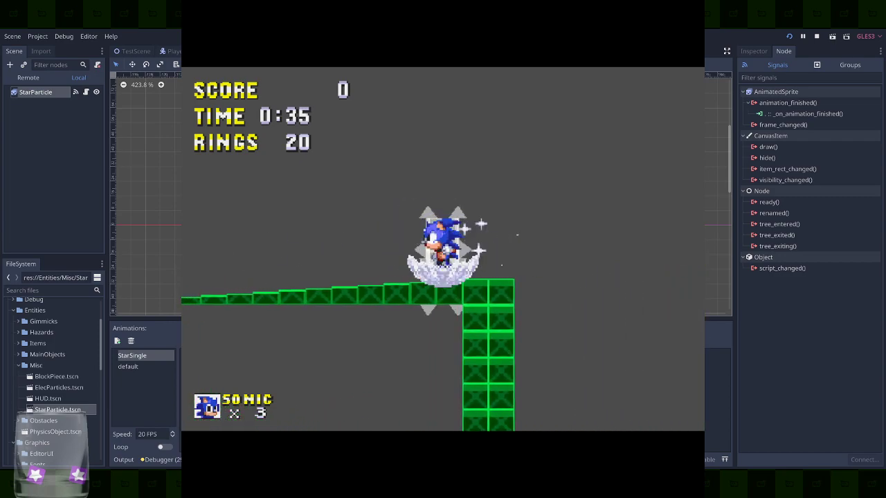
{"action": "key", "text": "Right"}
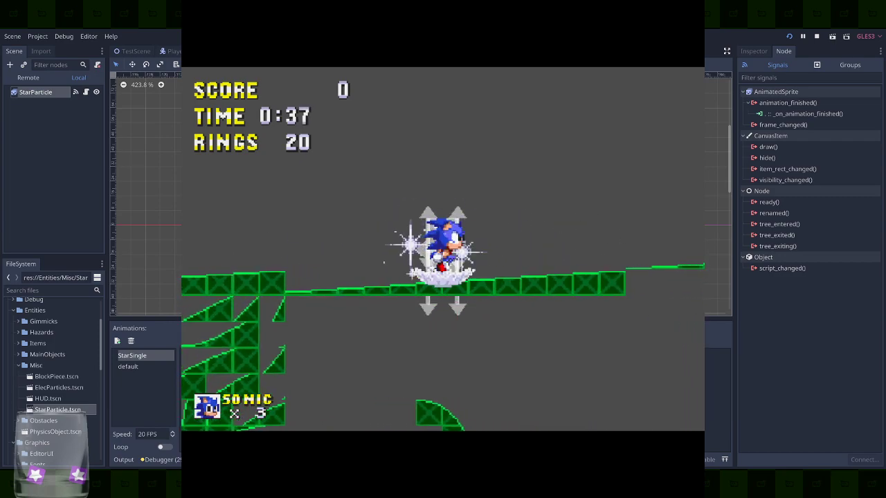
{"action": "key", "text": "space"}
{"action": "key", "text": "space"}
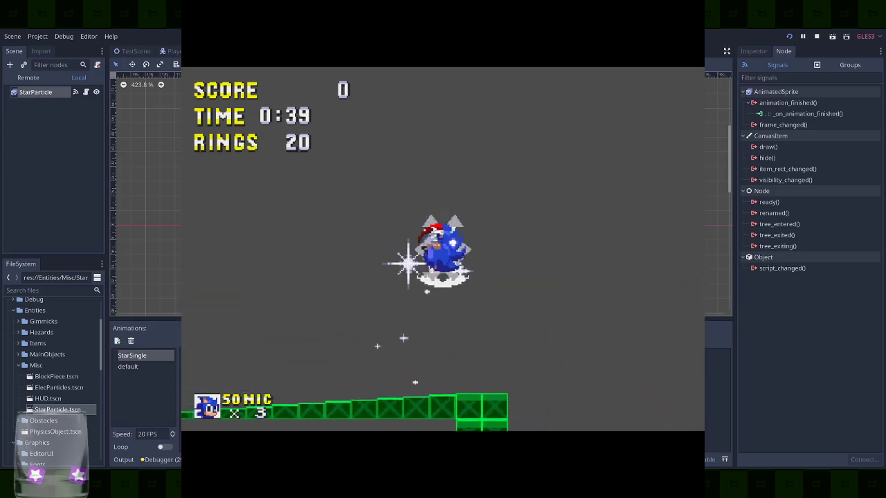
{"action": "key", "text": "Right"}
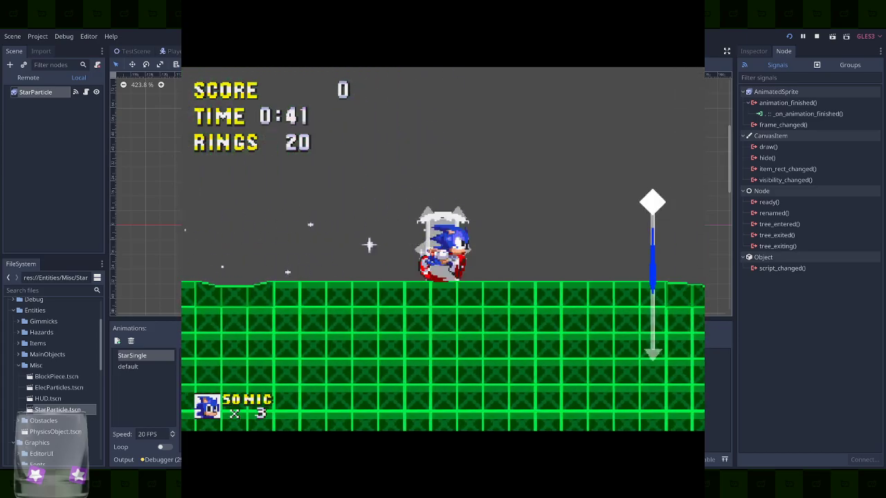
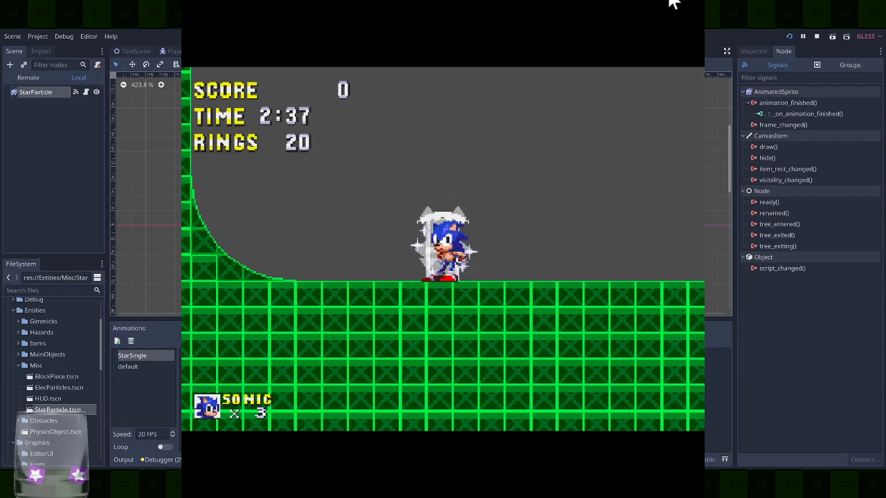
{"action": "key", "text": "F8"}
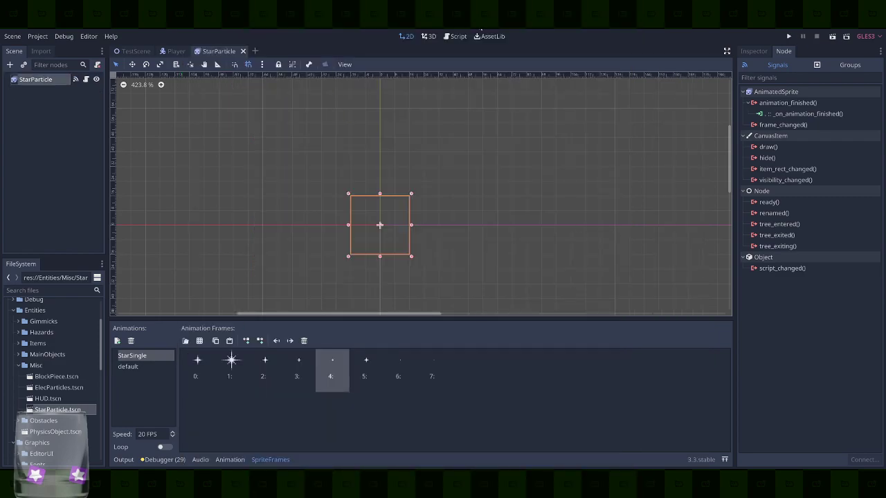
In Player.gd, add the condition if ($InvincibilityBarrier.visible): directly above the stars variable under the Rotating stars comment
{"action": "left_click", "coordinate": [457, 39]}
{"action": "left_click", "coordinate": [170, 51]}
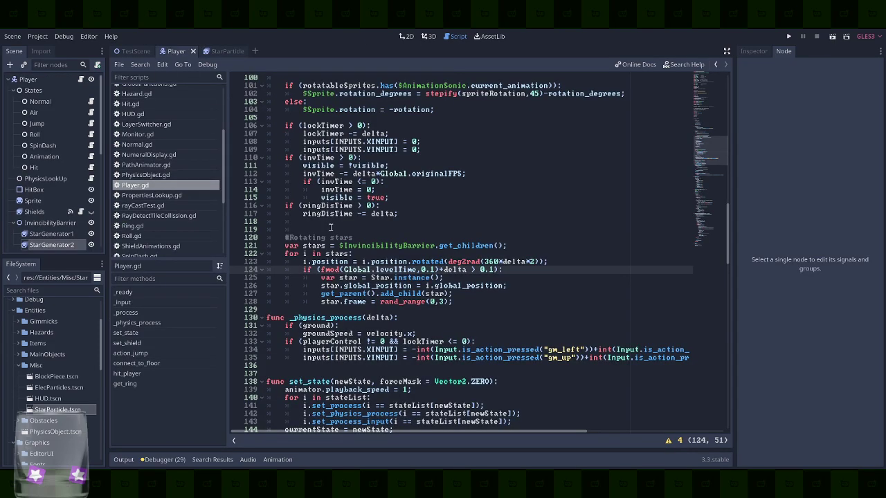
{"action": "scroll", "coordinate": [337, 238], "scroll_direction": "up", "scroll_amount": 1}
{"action": "left_click", "coordinate": [321, 269]}
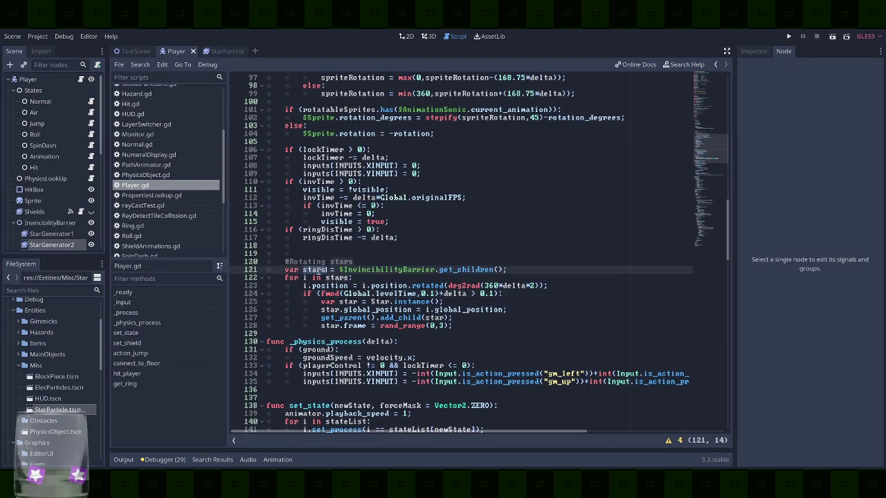
{"action": "key", "text": "Return"}
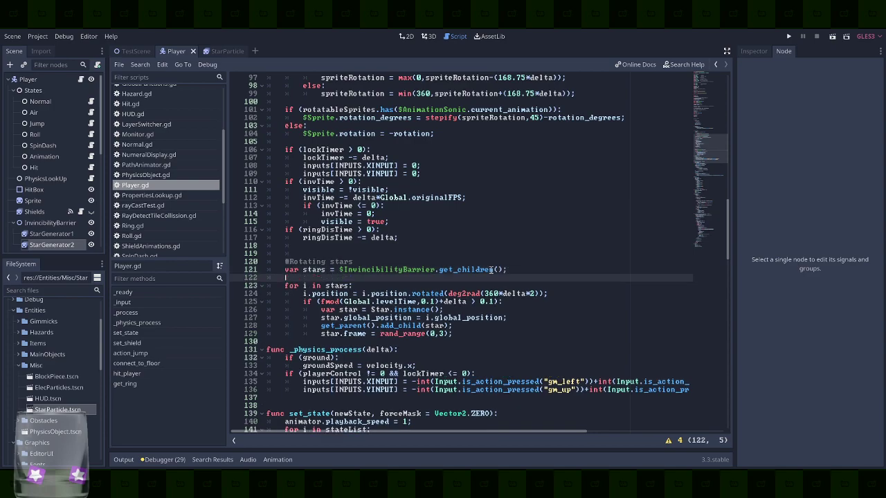
{"action": "type", "text": "if ($InvincibilityBarrier."}
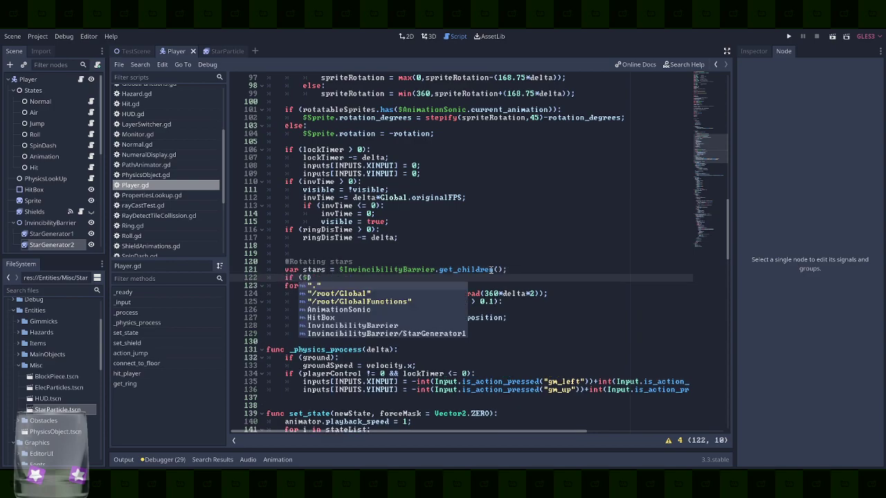
{"action": "type", "text": "vi"}
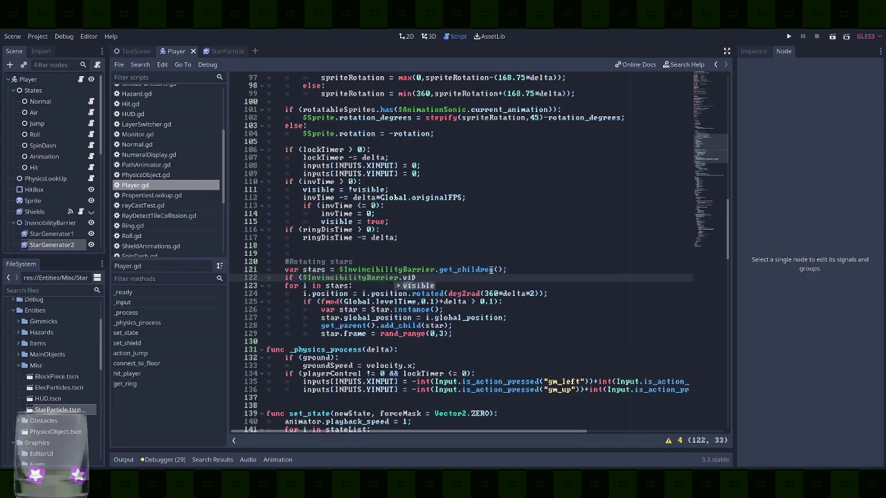
{"action": "key", "text": "alt+Up"}
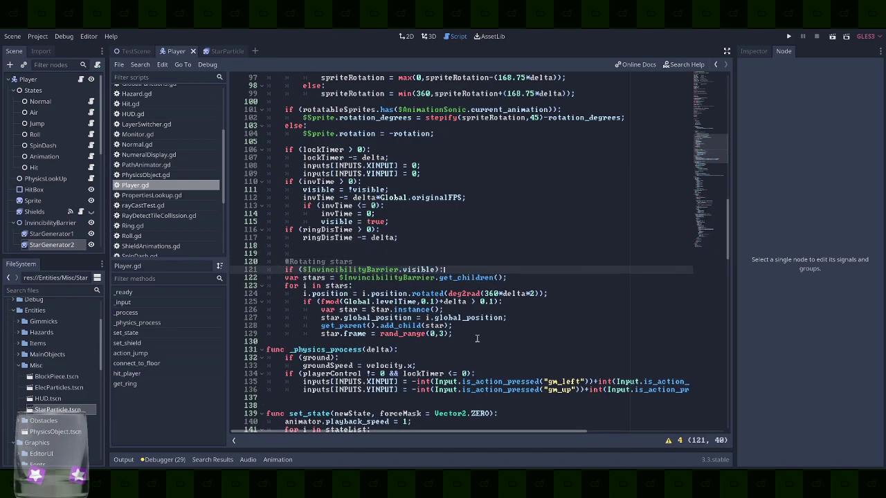
Indent the star-rotating code under the visibility condition and hide the InvincibilityBarrier node in the Player scene
{"action": "left_click_drag", "start_coordinate": [465, 336], "coordinate": [227, 268]}
{"action": "key", "text": "shift+Down"}
{"action": "key", "text": "Tab"}
{"action": "key", "text": "Up"}
{"action": "key", "text": "End"}
{"action": "left_click", "coordinate": [407, 37]}
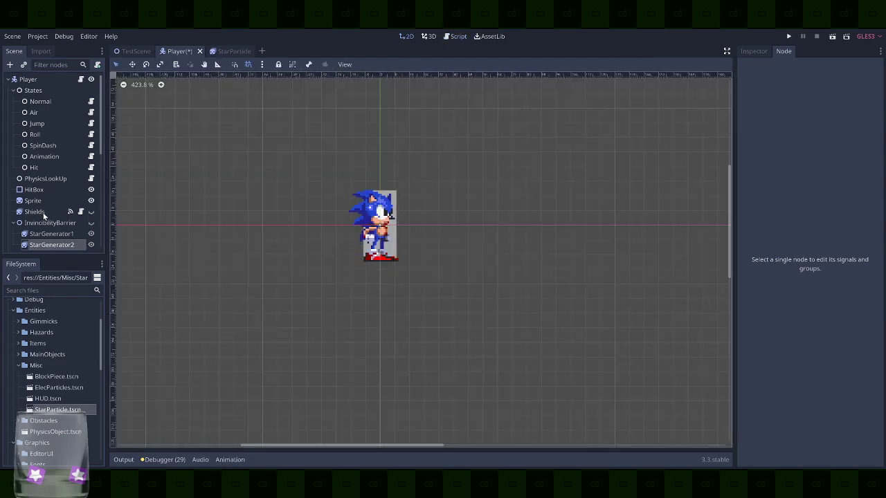
{"action": "left_click", "coordinate": [80, 79]}
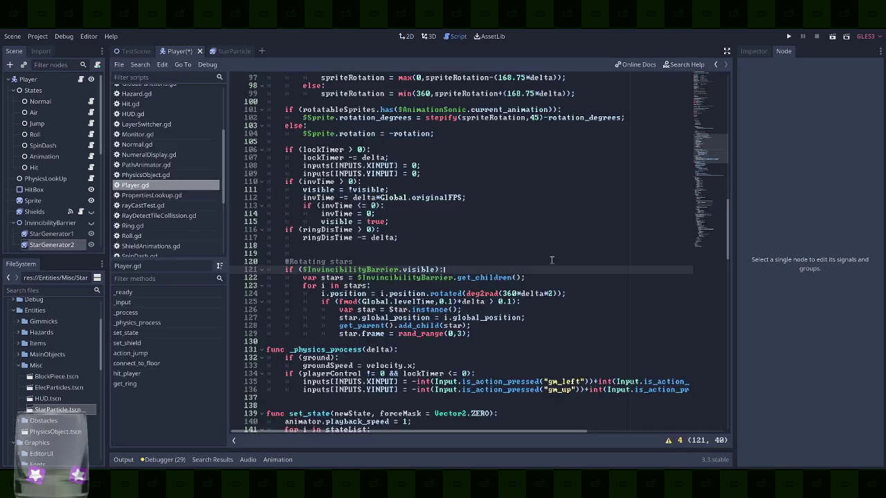
Remove STARS from the SHIELDS enum in Player.gd so that BUBBLE is its last entry, and save the script
{"action": "scroll", "coordinate": [540, 283], "scroll_direction": "down", "scroll_amount": 12}
{"action": "scroll", "coordinate": [540, 283], "scroll_direction": "down", "scroll_amount": 8}
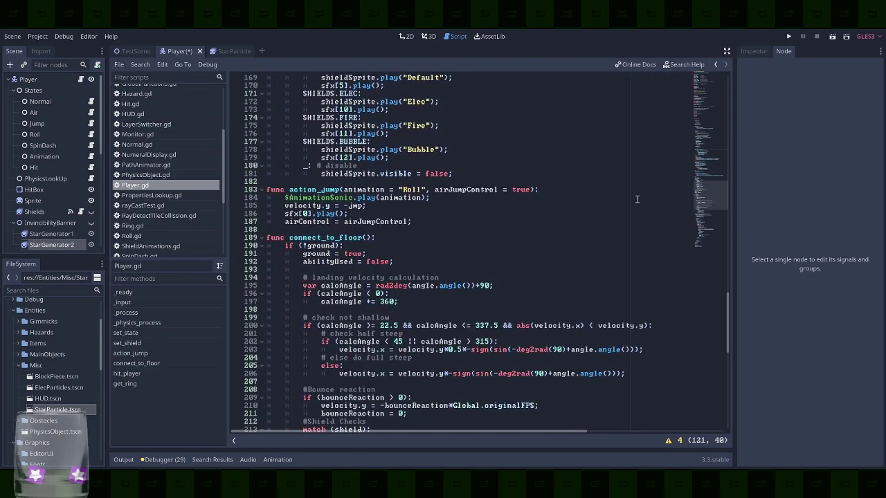
{"action": "left_click_drag", "start_coordinate": [706, 201], "coordinate": [669, 55]}
{"action": "scroll", "coordinate": [569, 209], "scroll_direction": "down", "scroll_amount": 5}
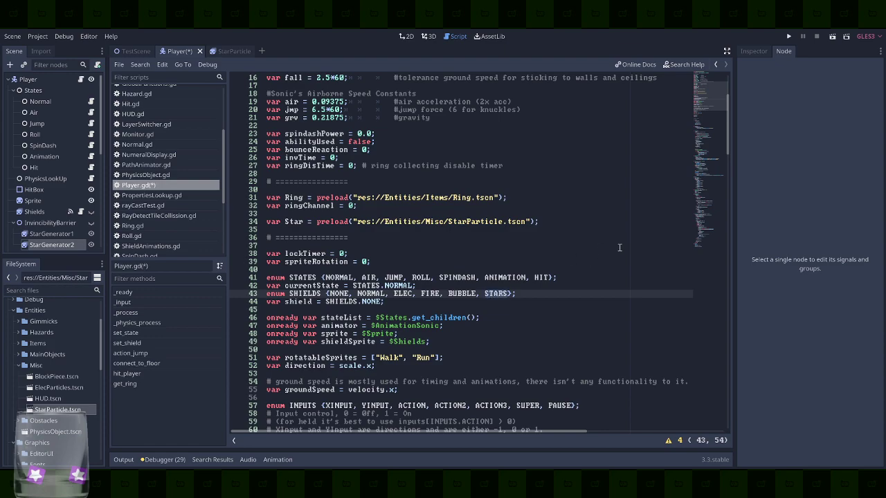
{"action": "type", "text": "E"}
{"action": "key", "text": "ctrl+s"}
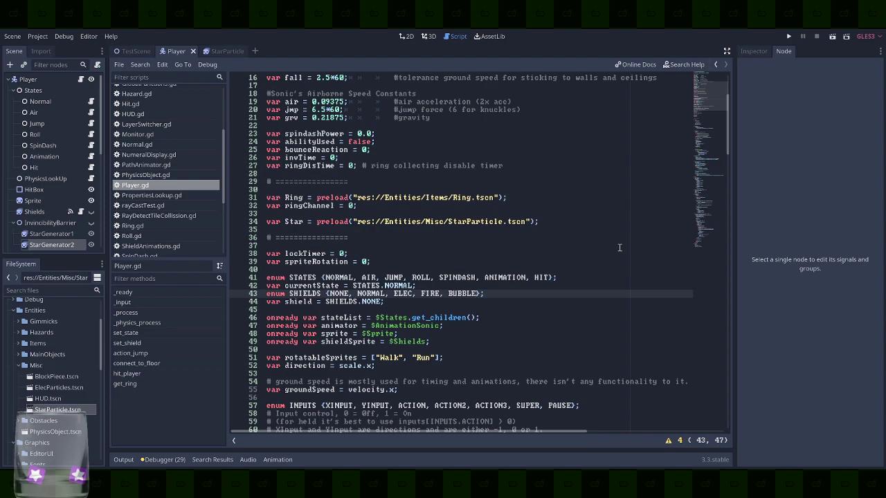
Search Player.gd for "invinc" and look through the variable declarations for an existing invincibility timer
{"action": "scroll", "coordinate": [619, 247], "scroll_direction": "down", "scroll_amount": 3}
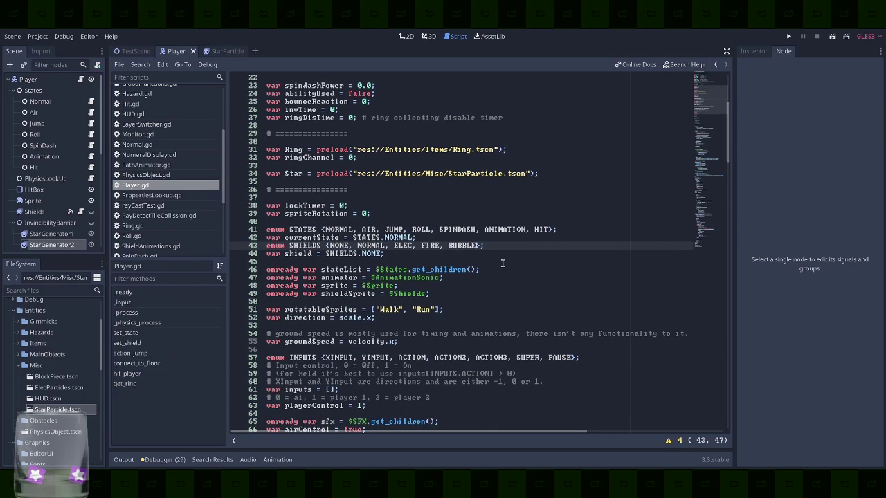
{"action": "scroll", "coordinate": [503, 263], "scroll_direction": "up", "scroll_amount": 8}
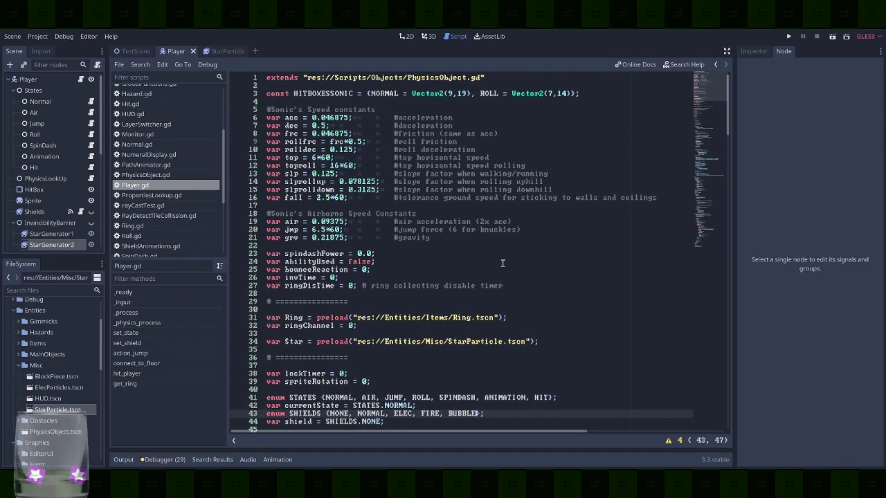
{"action": "key", "text": "ctrl+f"}
{"action": "type", "text": "invin"}
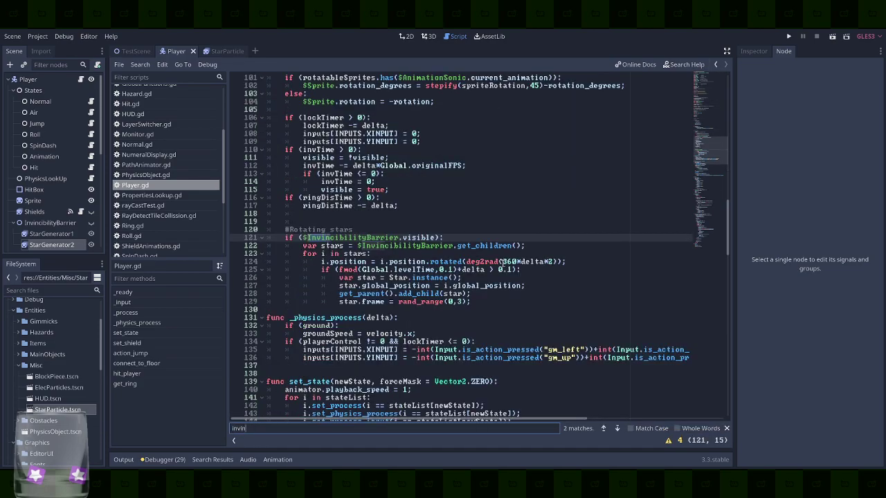
{"action": "key", "text": "BackSpace"}
{"action": "key", "text": "BackSpace"}
{"action": "scroll", "coordinate": [567, 372], "scroll_direction": "up", "scroll_amount": 15}
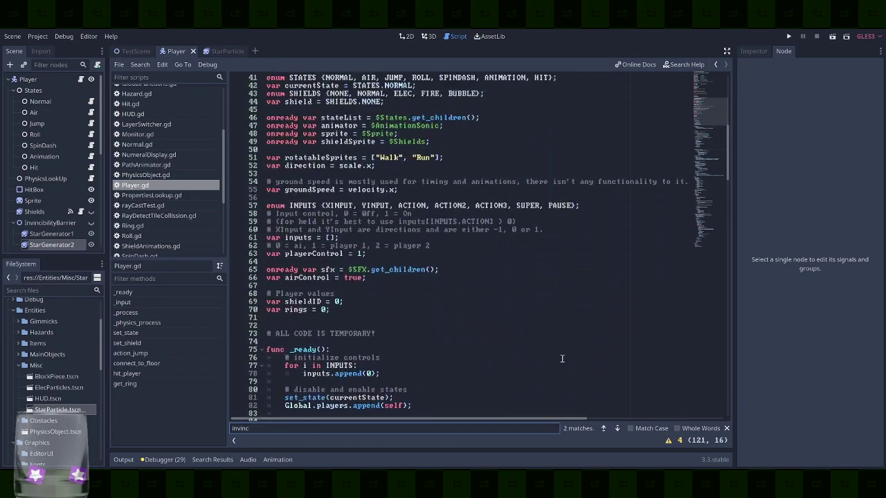
{"action": "scroll", "coordinate": [562, 358], "scroll_direction": "up", "scroll_amount": 1}
{"action": "scroll", "coordinate": [562, 359], "scroll_direction": "up", "scroll_amount": 1}
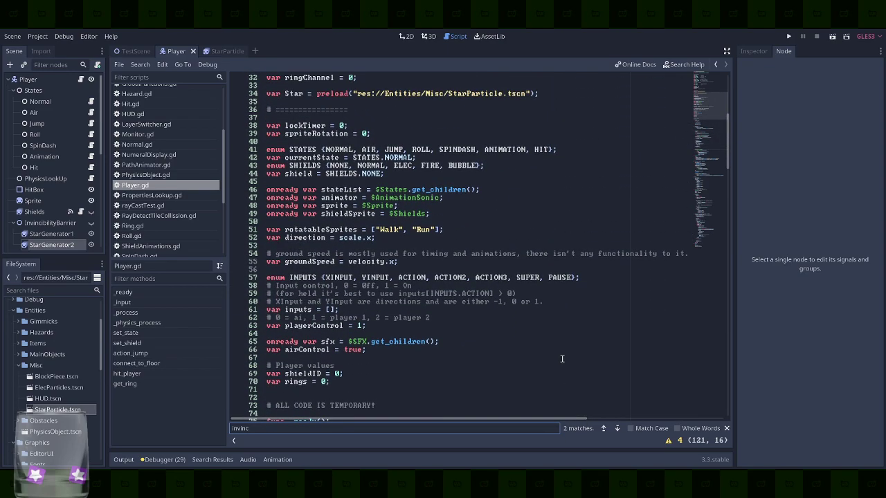
{"action": "scroll", "coordinate": [562, 358], "scroll_direction": "up", "scroll_amount": 1}
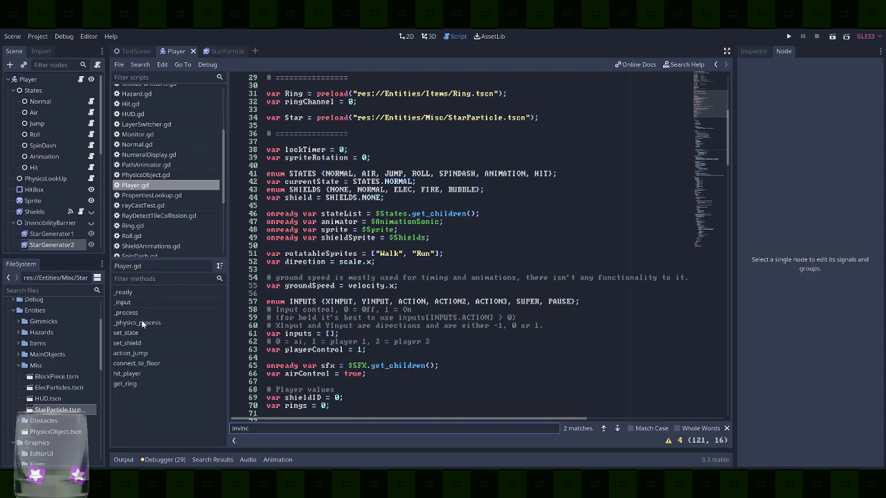
Go to the hit_player function and examine its hit condition, ring-loss and shield code
{"action": "left_click", "coordinate": [148, 374]}
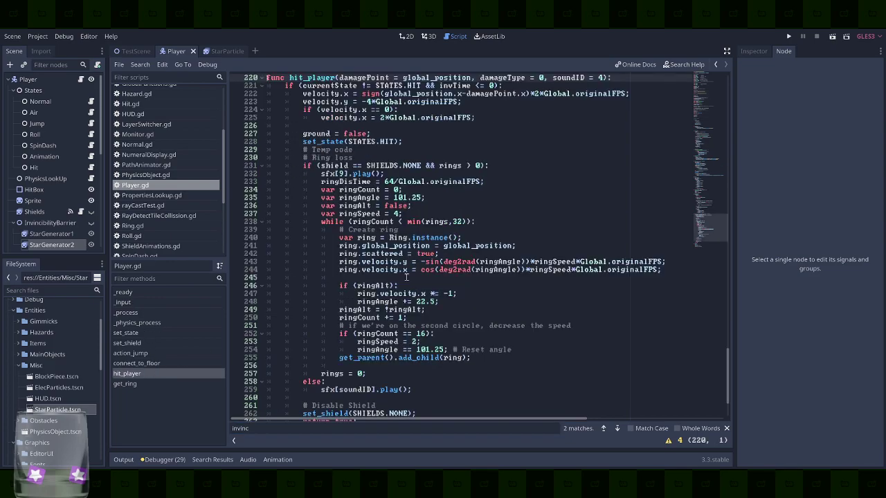
{"action": "scroll", "coordinate": [407, 276], "scroll_direction": "up", "scroll_amount": 2}
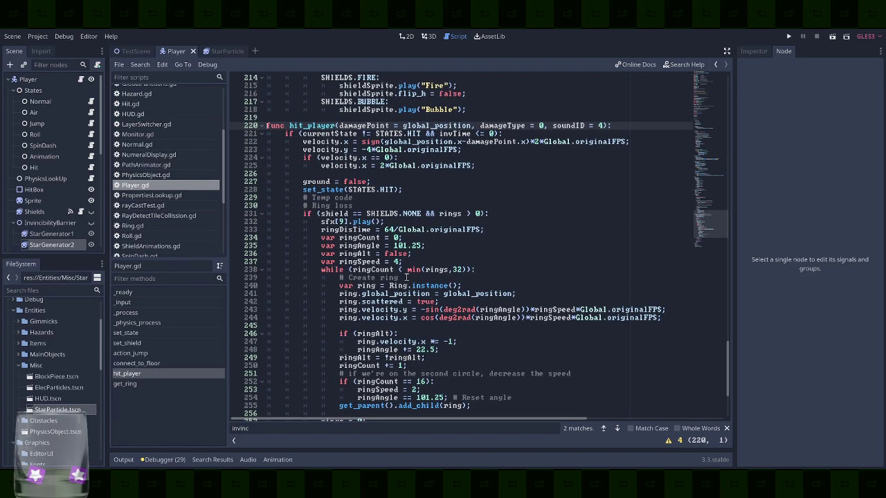
{"action": "scroll", "coordinate": [406, 277], "scroll_direction": "down", "scroll_amount": 3}
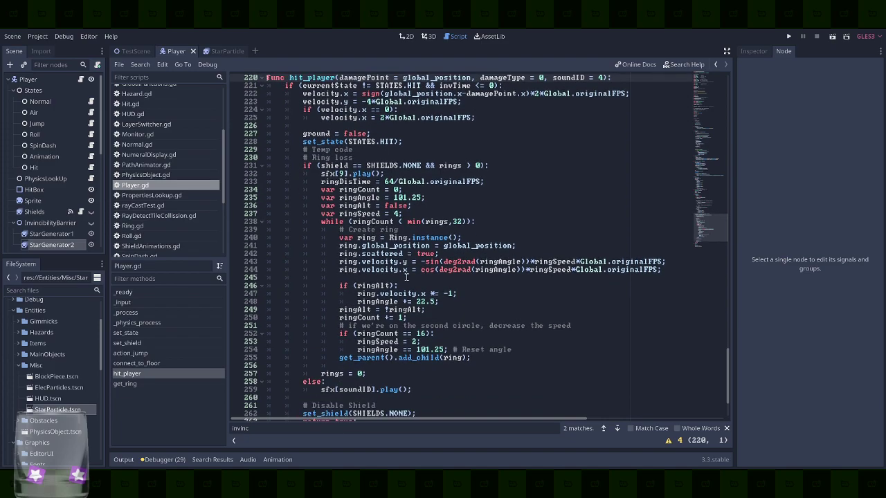
{"action": "scroll", "coordinate": [406, 276], "scroll_direction": "down", "scroll_amount": 1}
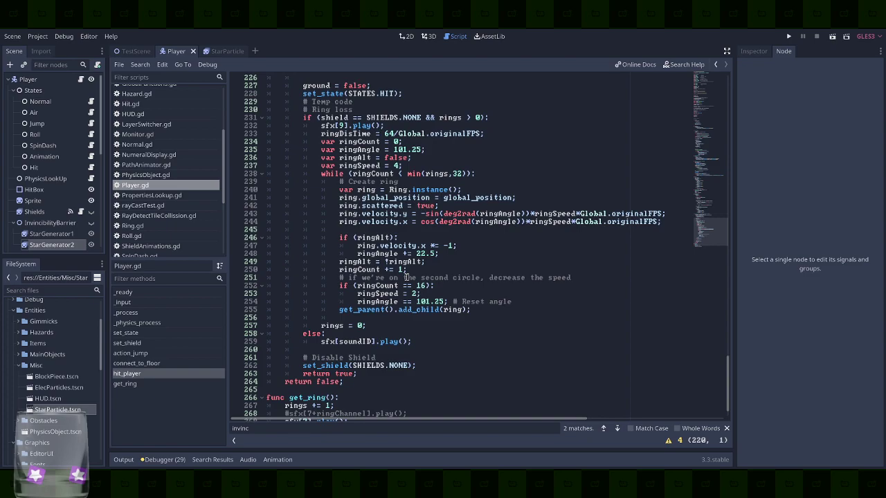
{"action": "scroll", "coordinate": [406, 276], "scroll_direction": "up", "scroll_amount": 1}
{"action": "scroll", "coordinate": [406, 277], "scroll_direction": "up", "scroll_amount": 1}
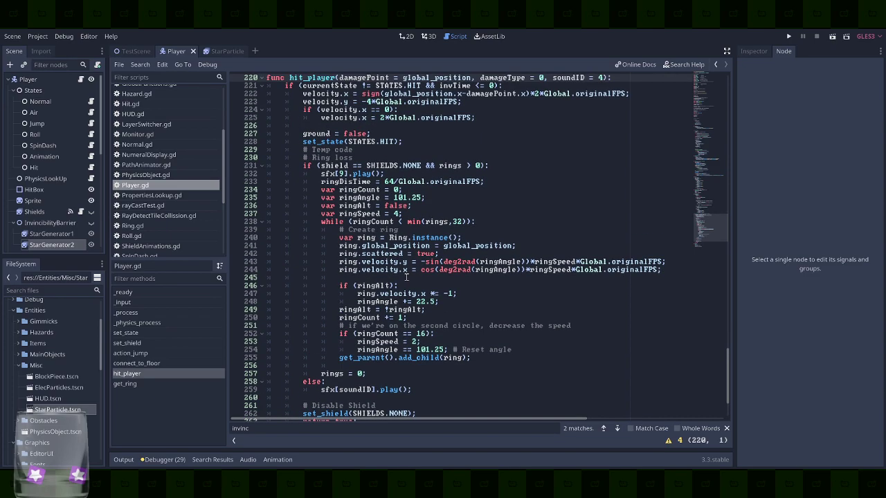
{"action": "scroll", "coordinate": [406, 277], "scroll_direction": "up", "scroll_amount": 1}
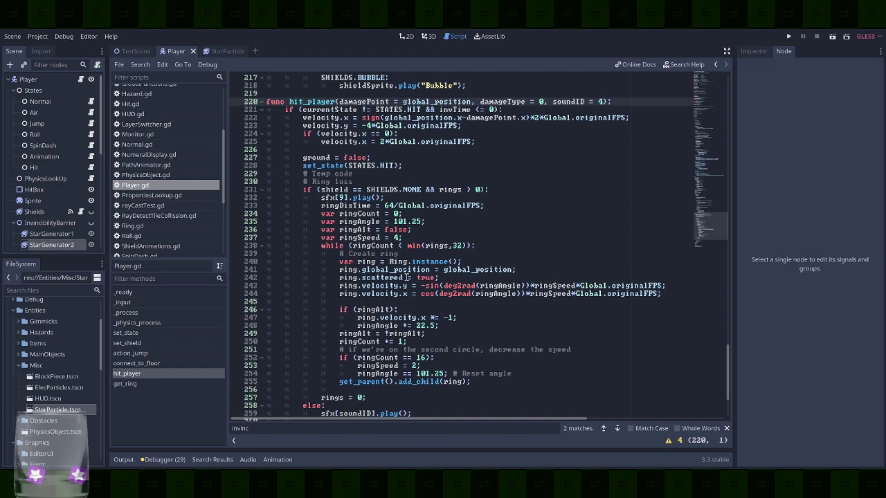
Search for invTime from hit_player's condition and trace its earlier uses back to the variable declaration
{"action": "double_click", "coordinate": [455, 109]}
{"action": "key", "text": "ctrl+f"}
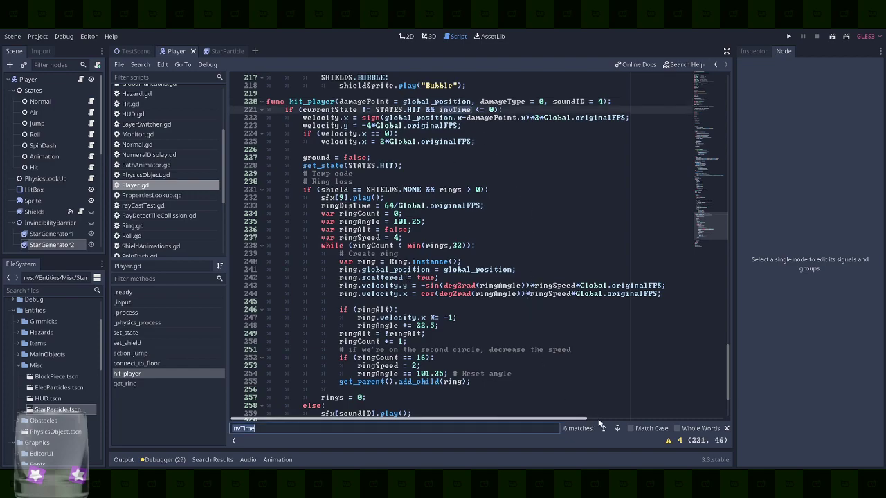
{"action": "left_click", "coordinate": [605, 428]}
{"action": "left_click", "coordinate": [606, 428]}
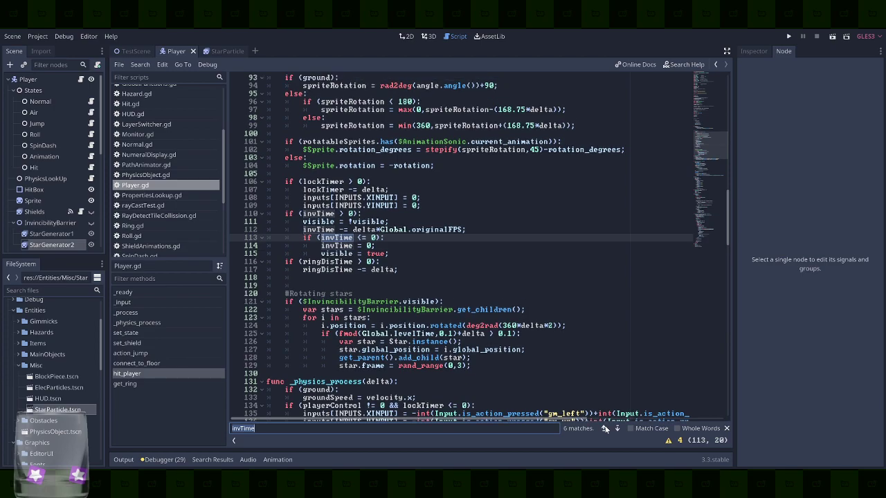
{"action": "left_click", "coordinate": [605, 429]}
{"action": "left_click", "coordinate": [605, 428]}
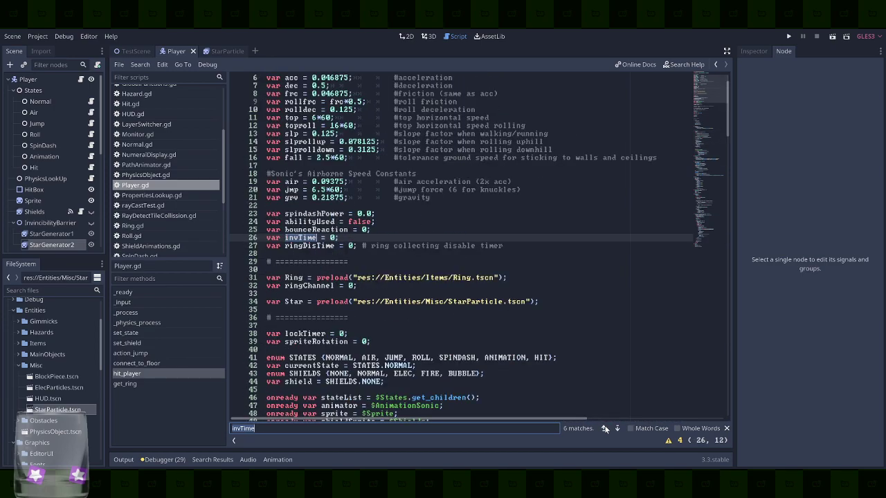
Duplicate the invTime declaration and rename the copy to give var supTime = 0;
{"action": "left_click", "coordinate": [416, 231]}
{"action": "left_click", "coordinate": [361, 237]}
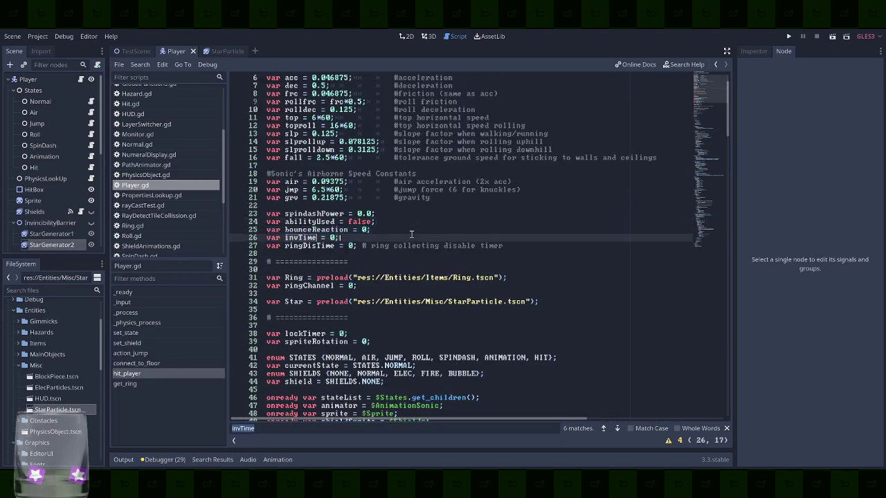
{"action": "key", "text": "ctrl+d"}
{"action": "left_click", "coordinate": [300, 246]}
{"action": "key", "text": "BackSpace"}
{"action": "key", "text": "BackSpace"}
{"action": "key", "text": "BackSpace"}
{"action": "type", "text": "supTime = 0;"}
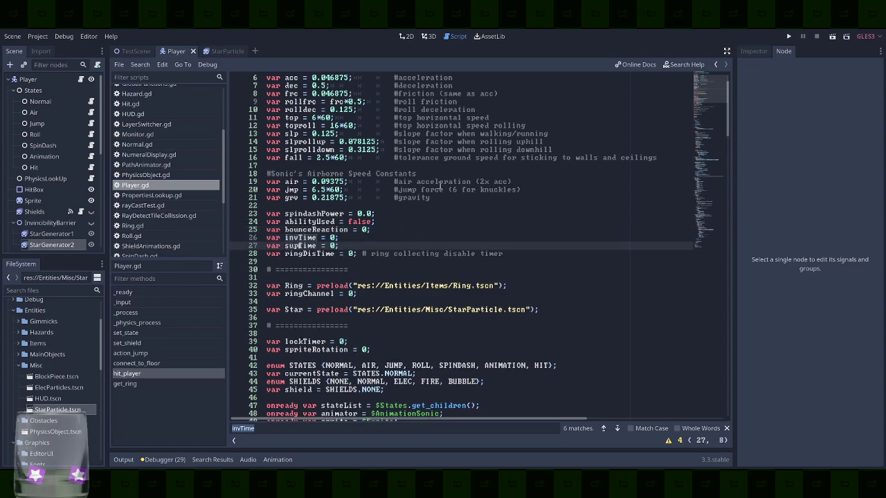
In _process, add if (supTime > 0): above the invTime check, with supTime -= delta; in its body
{"action": "double_click", "coordinate": [300, 245]}
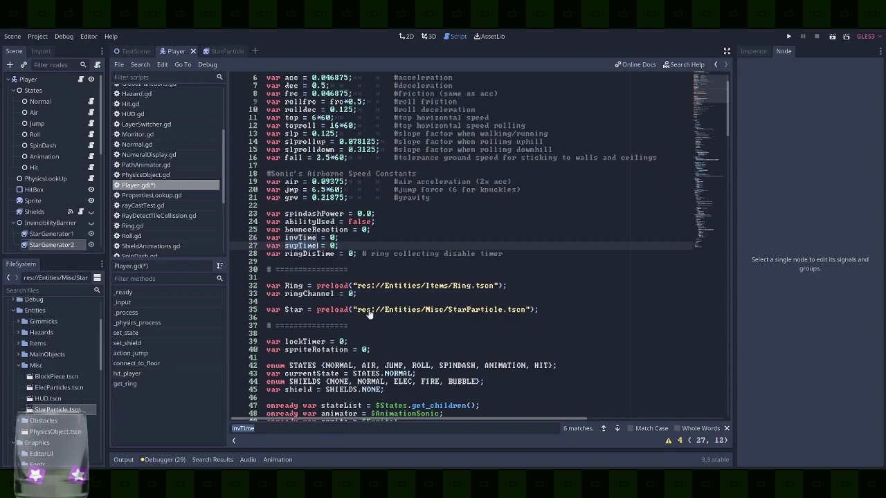
{"action": "left_click", "coordinate": [617, 429]}
{"action": "left_click", "coordinate": [470, 229]}
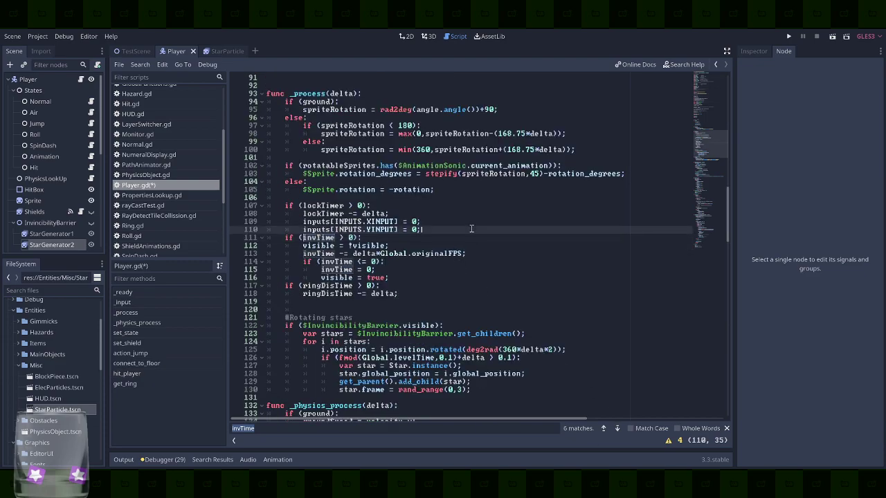
{"action": "key", "text": "Return"}
{"action": "type", "text": "if (supTime > 0)"}
{"action": "key", "text": "Return"}
{"action": "key", "text": "BackSpace"}
{"action": "key", "text": "BackSpace"}
{"action": "type", "text": ":"}
{"action": "key", "text": "Return"}
{"action": "type", "text": "supTime "}
{"action": "type", "text": "-= 1;"}
{"action": "key", "text": "BackSpace"}
{"action": "key", "text": "BackSpace"}
{"action": "type", "text": "delta;"}
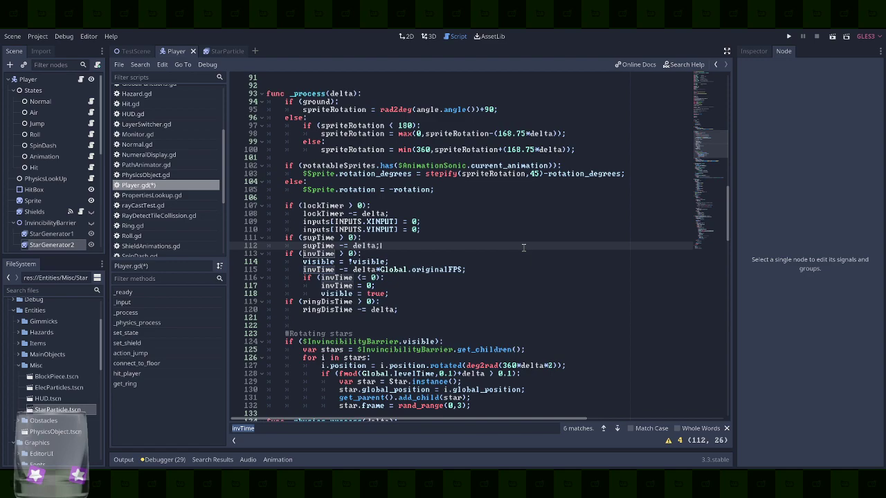
In the supTime block of _process, add a nested if (supTime <= 0): check below supTime -= delta;
{"action": "key", "text": "Return"}
{"action": "type", "text": "w"}
{"action": "key", "text": "BackSpace"}
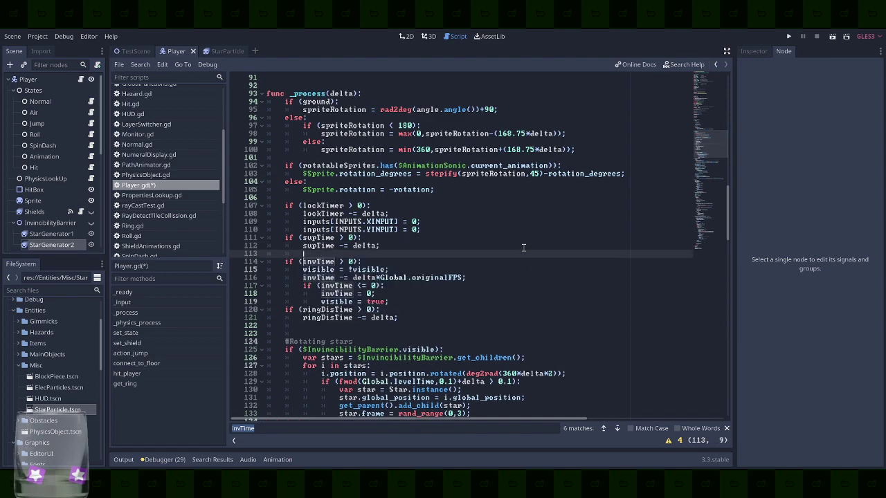
{"action": "type", "text": "if (supTime <= 0):"}
{"action": "key", "text": "Return"}
{"action": "key", "text": "Return"}
{"action": "key", "text": "Up"}
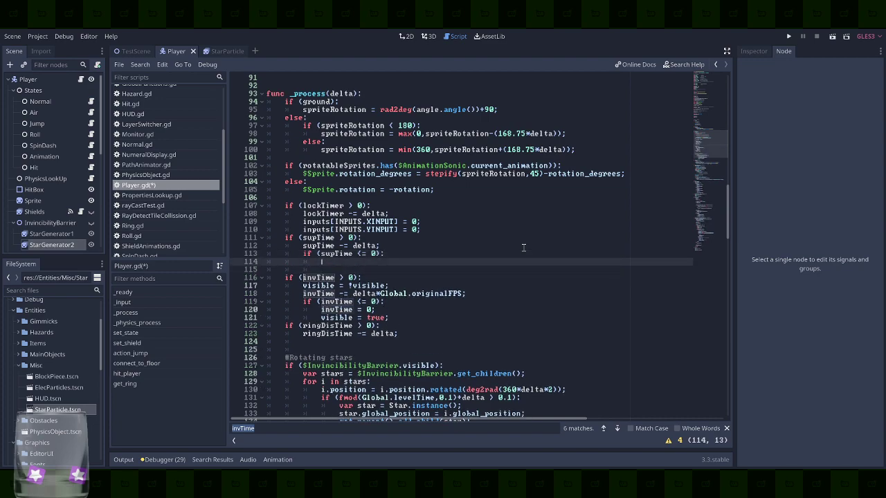
{"action": "scroll", "coordinate": [524, 247], "scroll_direction": "down", "scroll_amount": 1}
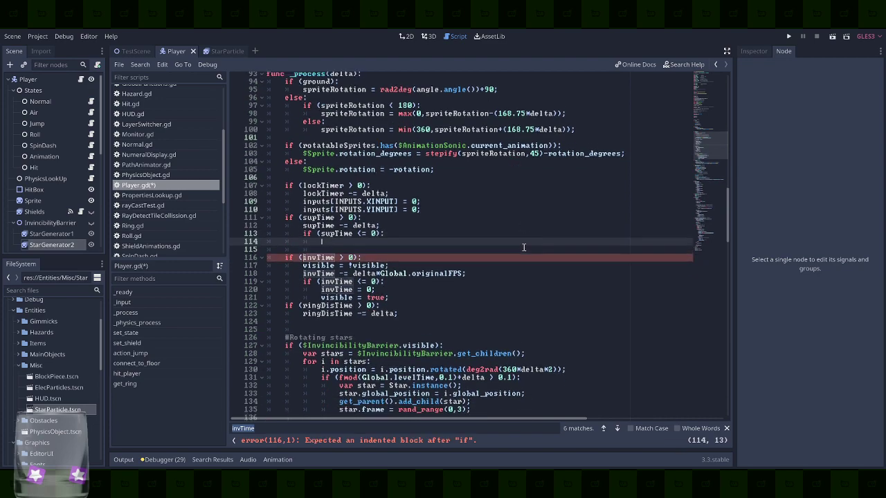
Inside the supTime <= 0 check, add the condition if (shield != SHIELDS.NONE):
{"action": "type", "text": "i"}
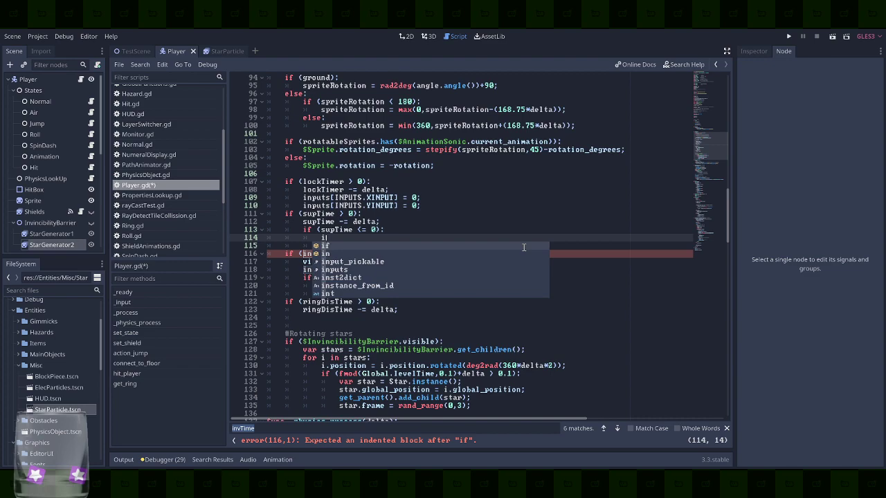
{"action": "type", "text": "f (cu"}
{"action": "key", "text": "BackSpace"}
{"action": "key", "text": "BackSpace"}
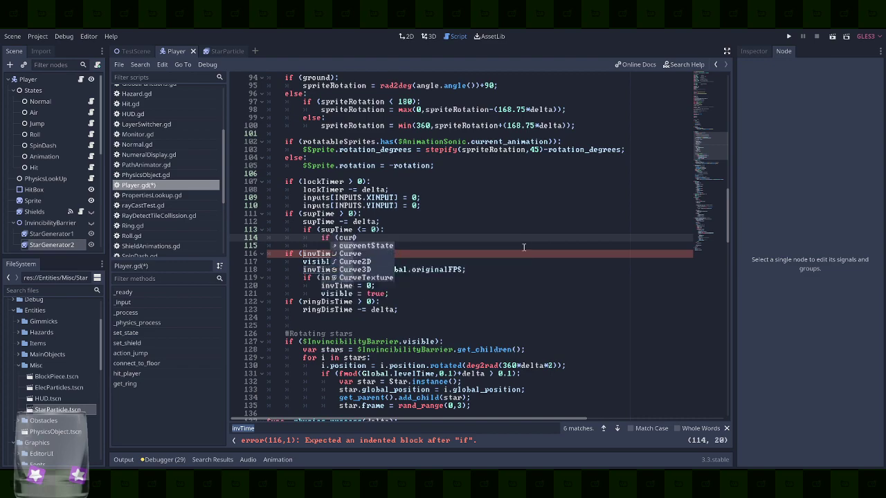
{"action": "type", "text": "shi"}
{"action": "type", "text": "eld"}
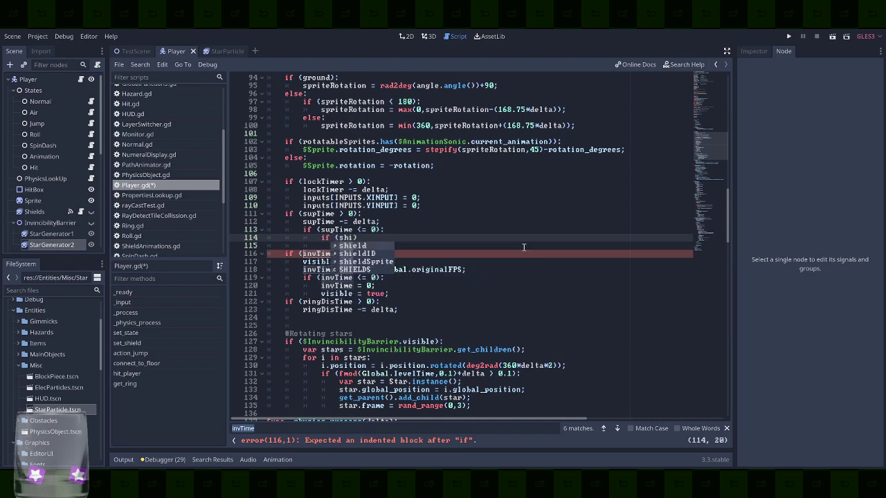
{"action": "type", "text": " != Sh"}
{"action": "key", "text": "Down"}
{"action": "key", "text": "Down"}
{"action": "key", "text": "Down"}
{"action": "key", "text": "Down"}
{"action": "key", "text": "Down"}
{"action": "key", "text": "Return"}
{"action": "type", "text": ".NONE):"}
{"action": "key", "text": "Return"}
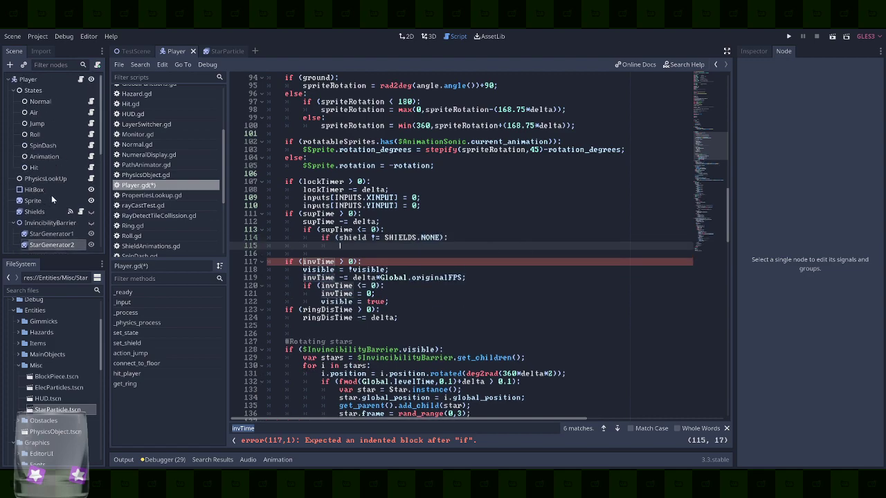
Put shieldSprite.visible = true; in the shield check's body, and $InvincibilityBarrier.visible = false; after it at the outer indentation
{"action": "type", "text": "shieldSprite.visi"}
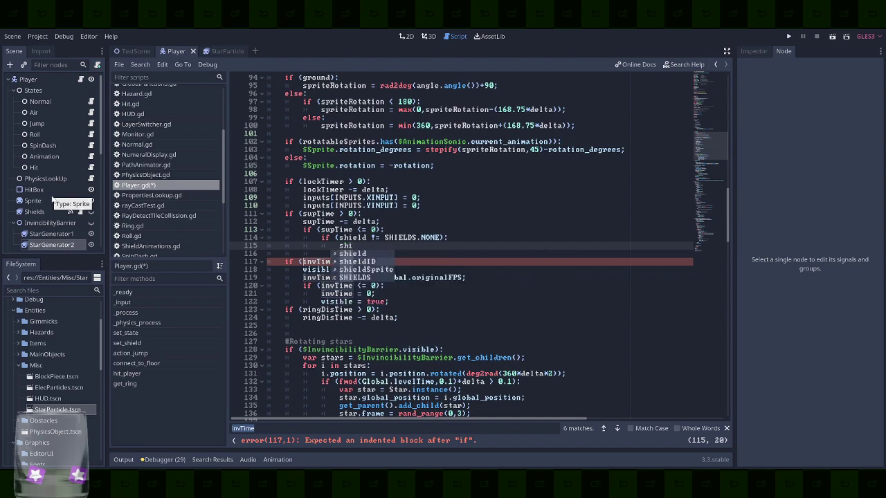
{"action": "type", "text": "ble = true;"}
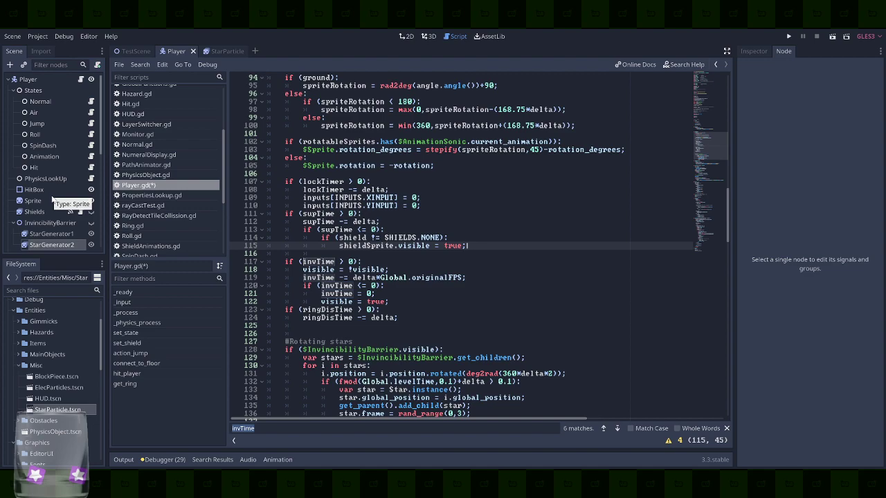
{"action": "key", "text": "Return"}
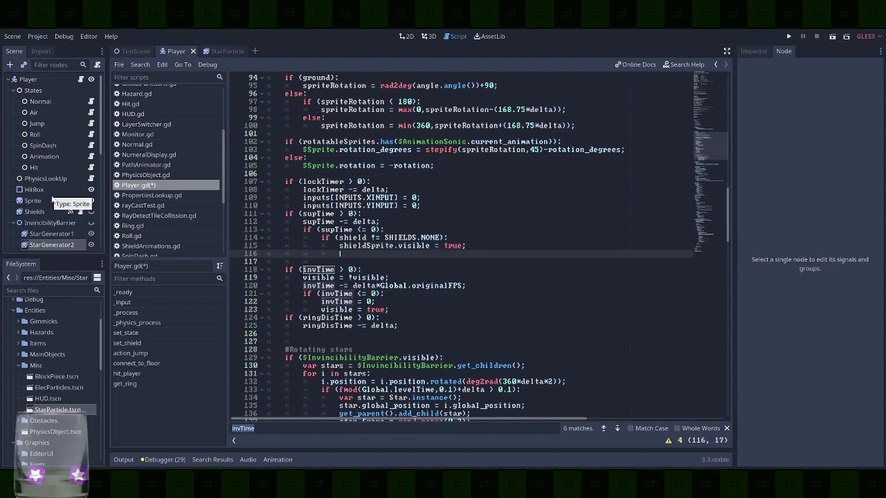
{"action": "type", "text": "$IN"}
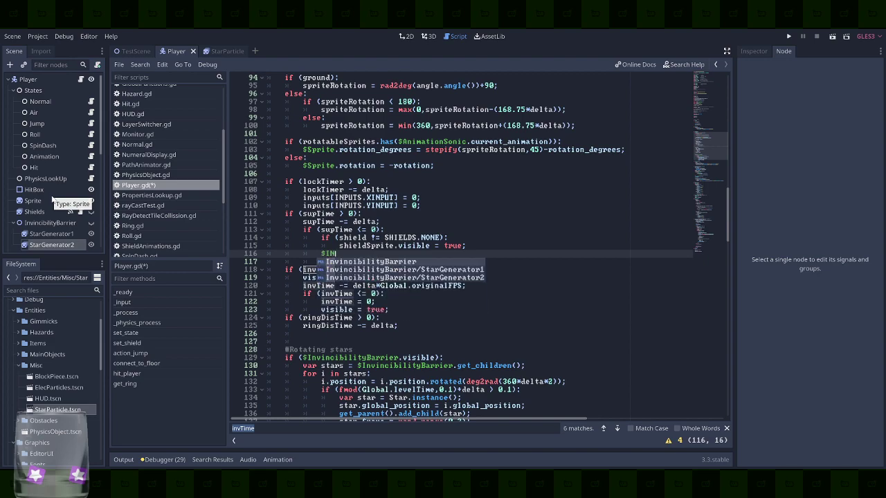
{"action": "key", "text": "Return"}
{"action": "type", "text": ".visible"}
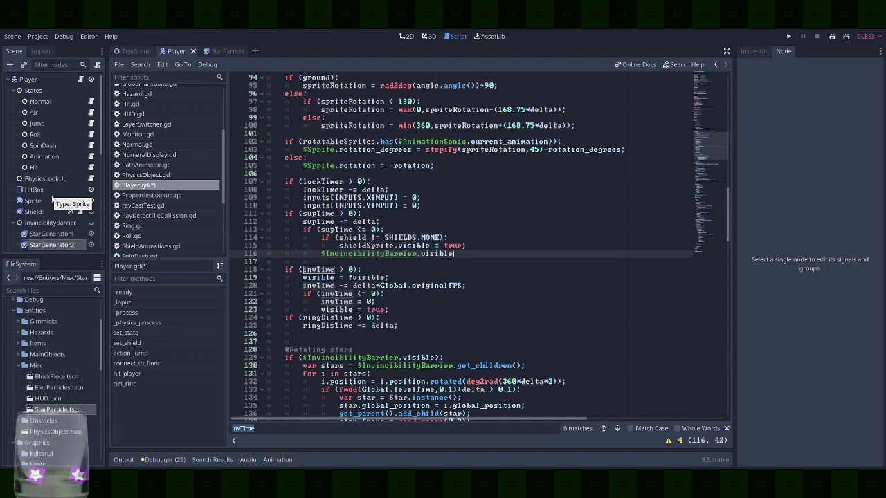
{"action": "type", "text": " = fals"}
{"action": "key", "text": "BackSpace"}
{"action": "type", "text": "lse;"}
{"action": "left_click", "coordinate": [342, 230]}
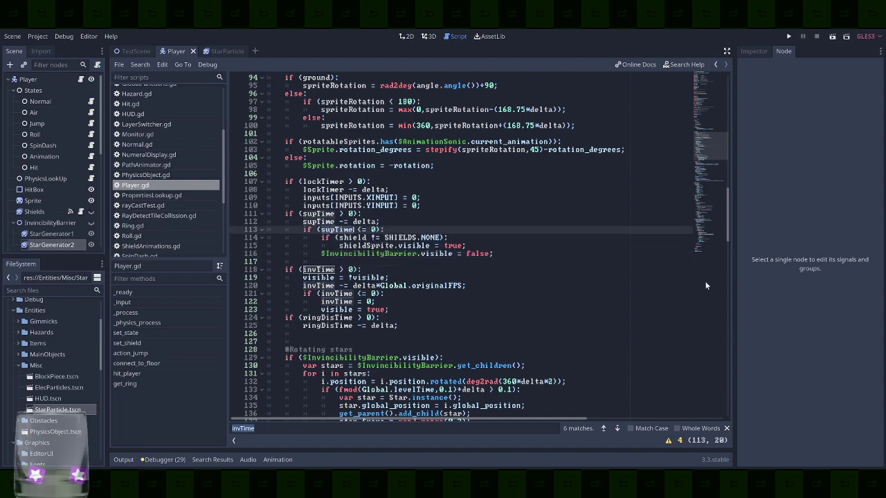
Add && supTime <= 0 to hit_player's first if condition and save Player.gd
{"action": "left_click", "coordinate": [161, 370]}
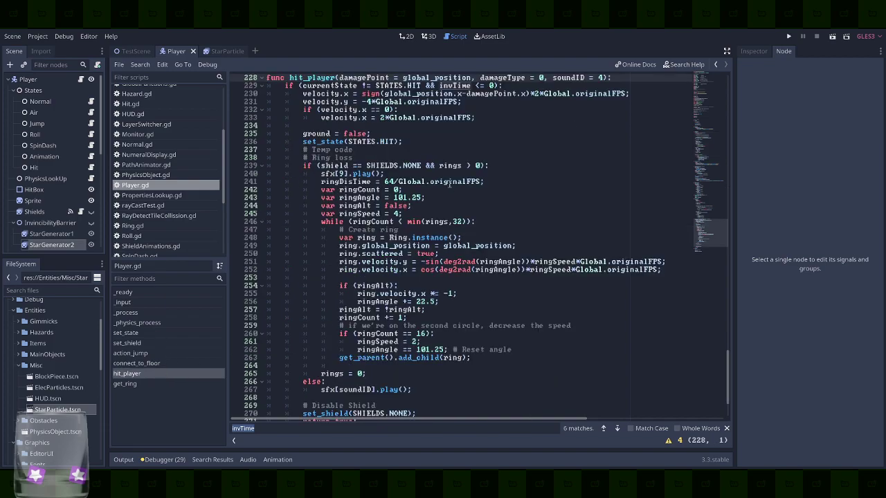
{"action": "scroll", "coordinate": [453, 194], "scroll_direction": "up", "scroll_amount": 2}
{"action": "left_click", "coordinate": [493, 134]}
{"action": "type", "text": "&& supTime"}
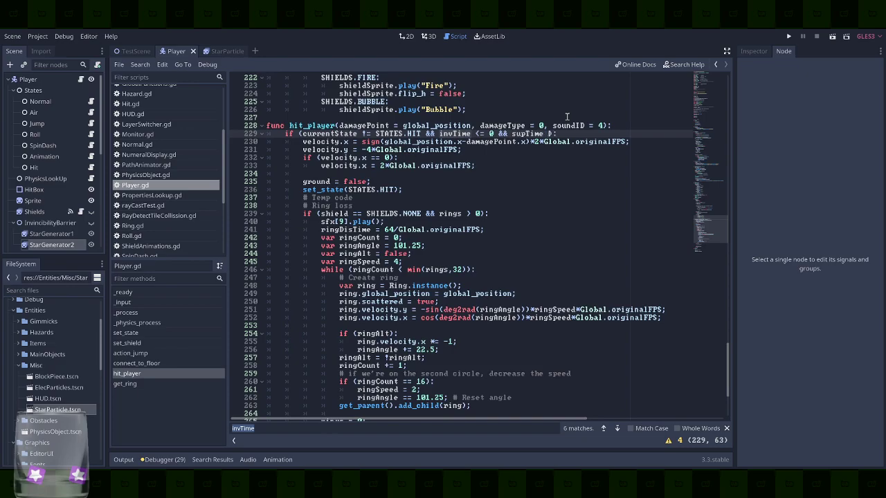
{"action": "type", "text": " <= 0"}
{"action": "left_click_drag", "start_coordinate": [707, 232], "coordinate": [706, 84]}
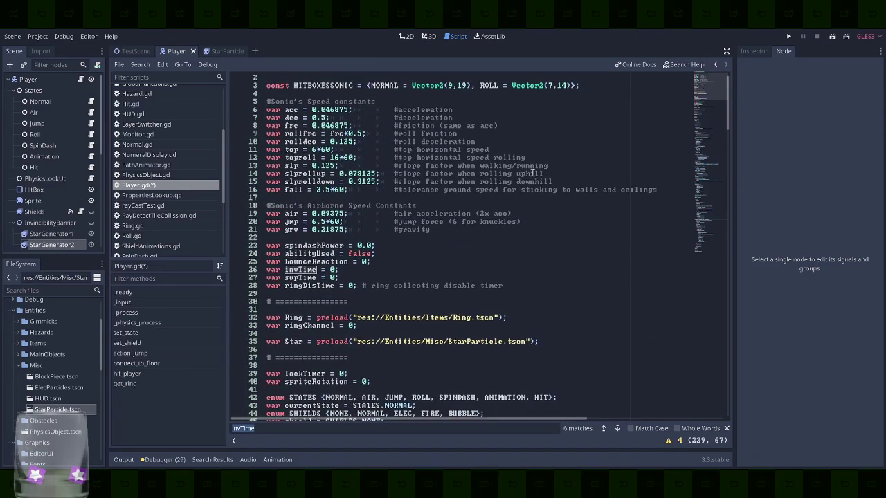
{"action": "left_click", "coordinate": [316, 277]}
{"action": "key", "text": "ctrl+s"}
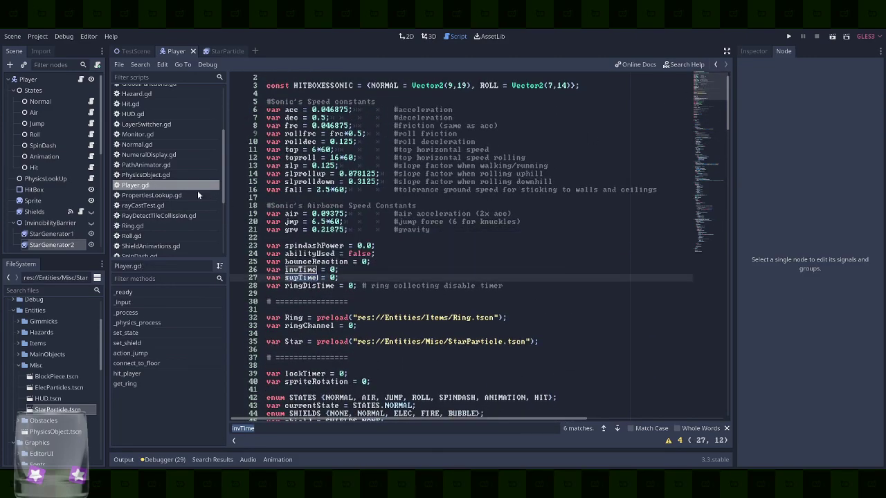
Open the Monitor.gd script at the match (item) block of destroy()
{"action": "scroll", "coordinate": [181, 187], "scroll_direction": "down", "scroll_amount": 5}
{"action": "scroll", "coordinate": [178, 193], "scroll_direction": "up", "scroll_amount": 5}
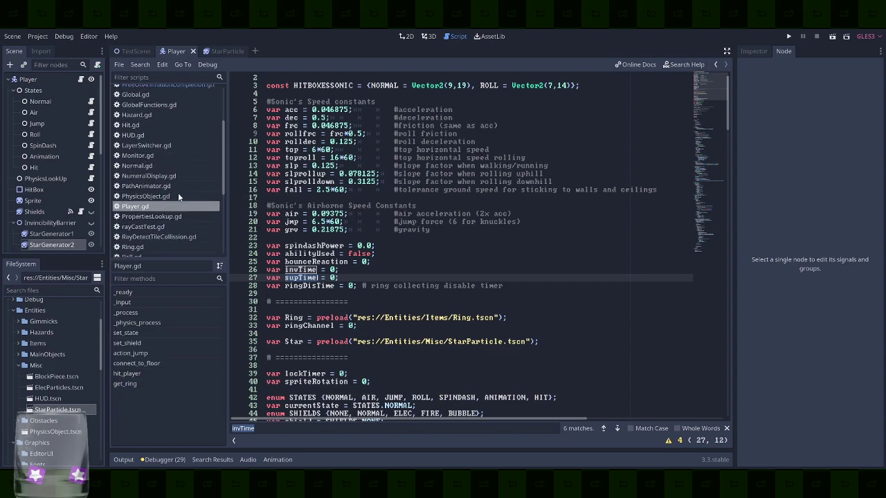
{"action": "left_click", "coordinate": [155, 178]}
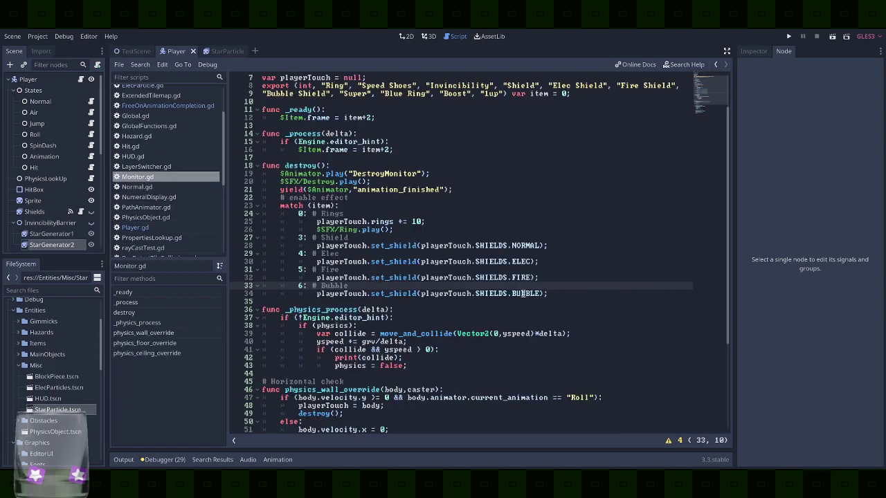
{"action": "scroll", "coordinate": [524, 294], "scroll_direction": "up", "scroll_amount": 2}
{"action": "scroll", "coordinate": [498, 294], "scroll_direction": "down", "scroll_amount": 1}
Add a case 2: #invincibility between the Rings and Shield cases of the match (item) block
{"action": "left_click", "coordinate": [564, 322]}
{"action": "key", "text": "Up"}
{"action": "key", "text": "Up"}
{"action": "key", "text": "Up"}
{"action": "key", "text": "Up"}
{"action": "key", "text": "Up"}
{"action": "key", "text": "Up"}
{"action": "key", "text": "Up"}
{"action": "key", "text": "Up"}
{"action": "key", "text": "Up"}
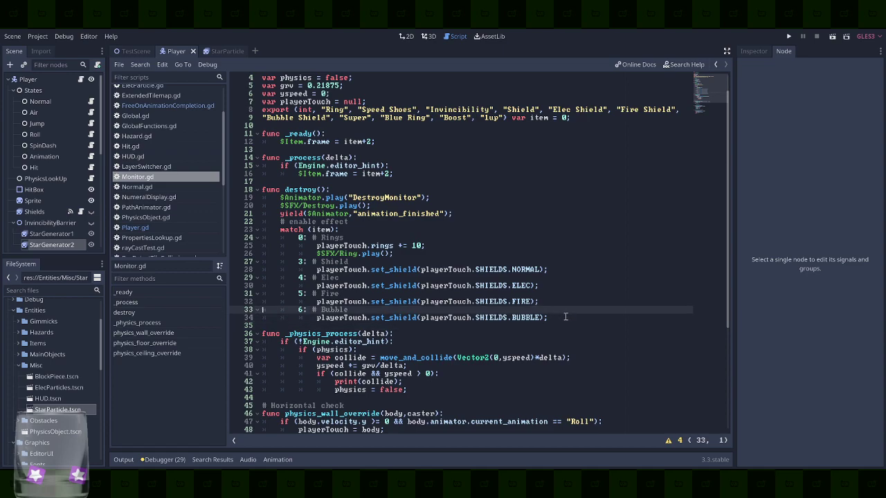
{"action": "key", "text": "End"}
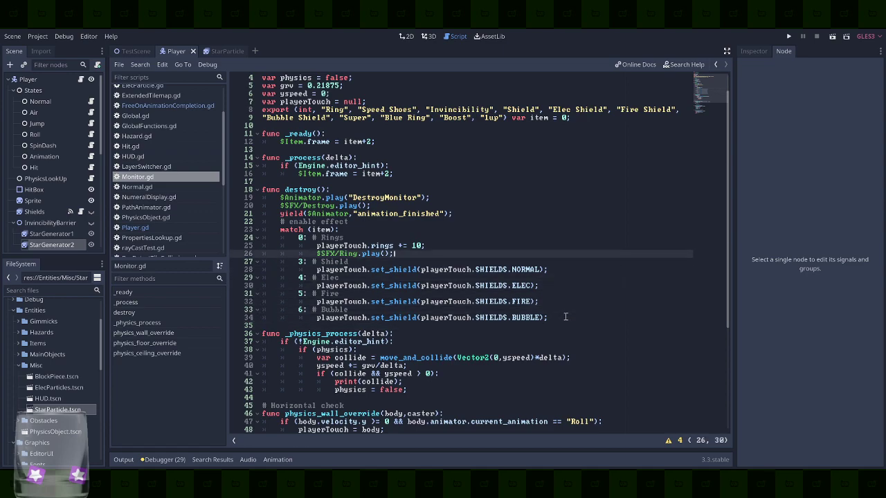
{"action": "key", "text": "Return"}
{"action": "key", "text": "BackSpace"}
{"action": "type", "text": "3"}
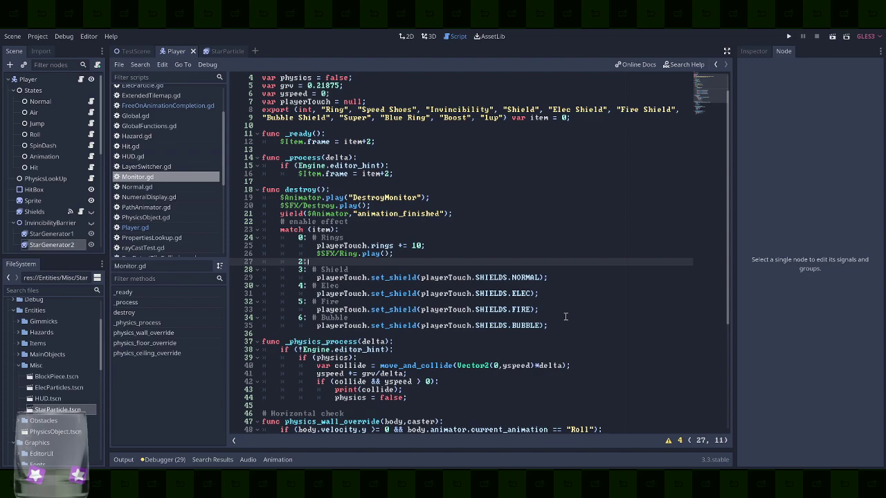
{"action": "type", "text": ": #invincibl"}
{"action": "type", "text": "ity"}
In the invincibility case, add playerTouch.supTime = 30;, reusing playerTouch from the Shield case
{"action": "key", "text": "Return"}
{"action": "type", "text": "supTime"}
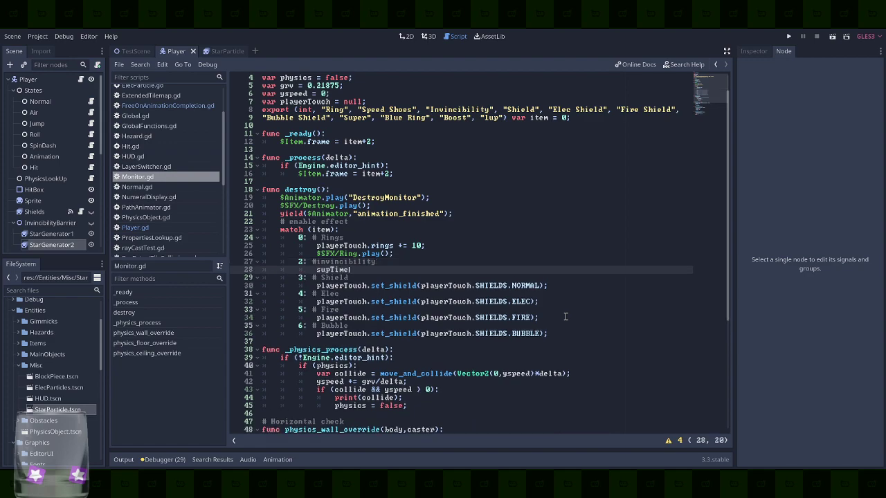
{"action": "key", "text": "Down"}
{"action": "key", "text": "Down"}
{"action": "key", "text": "Down"}
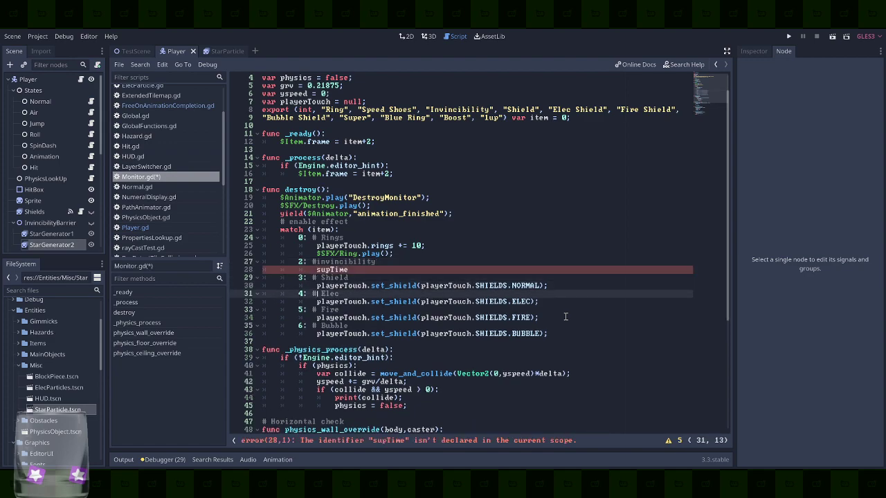
{"action": "key", "text": "Up"}
{"action": "key", "text": "ctrl+shift+Right"}
{"action": "key", "text": "ctrl+c"}
{"action": "key", "text": "Up"}
{"action": "key", "text": "Up"}
{"action": "key", "text": "Home"}
{"action": "key", "text": "ctrl+v"}
{"action": "type", "text": "."}
{"action": "type", "text": " = 30"}
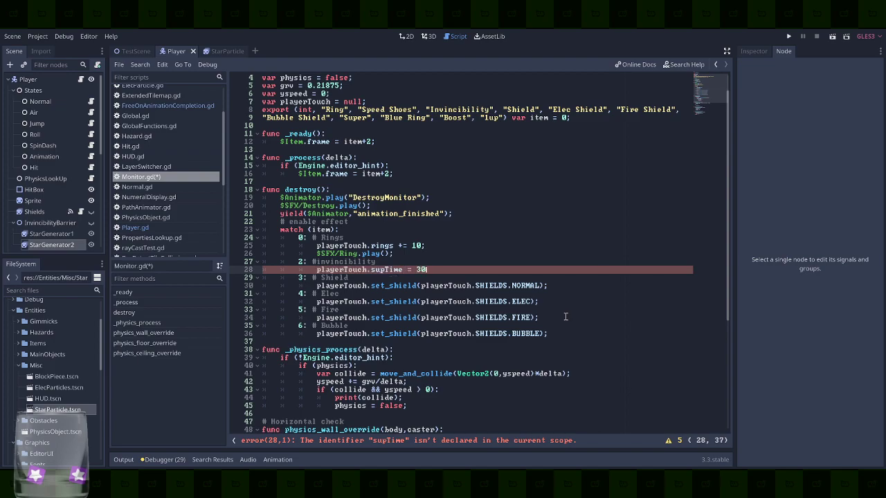
{"action": "key", "text": "Return"}
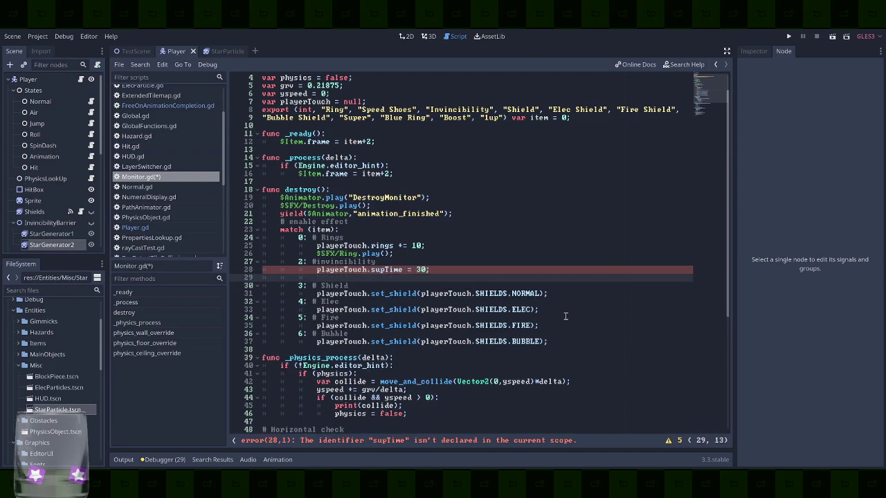
Below the supTime assignment, add playerTouch.shieldSprite.visible = false;
{"action": "scroll", "coordinate": [565, 316], "scroll_direction": "up", "scroll_amount": 1}
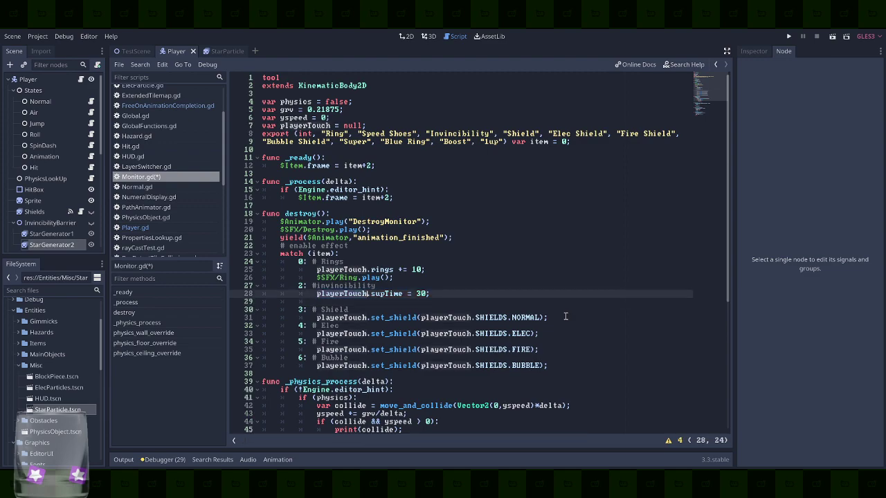
{"action": "type", "text": "playerTouch.shieldSprite"}
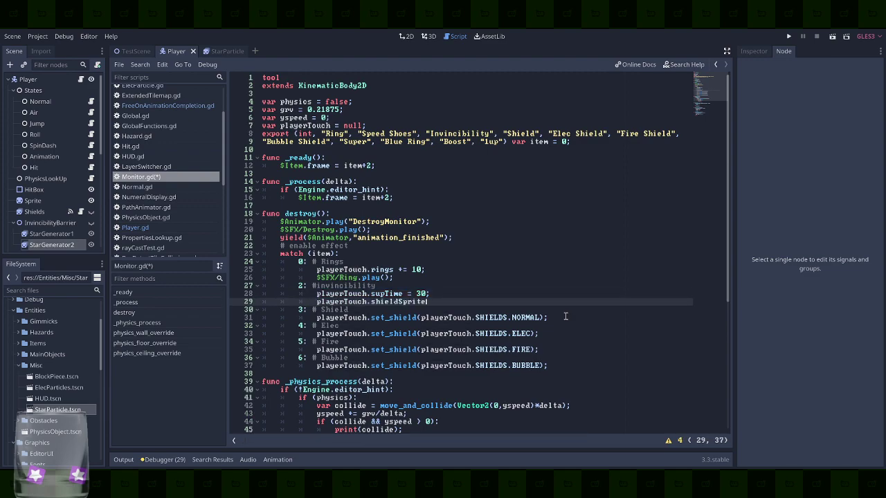
{"action": "type", "text": " ="}
{"action": "key", "text": "shift+Up"}
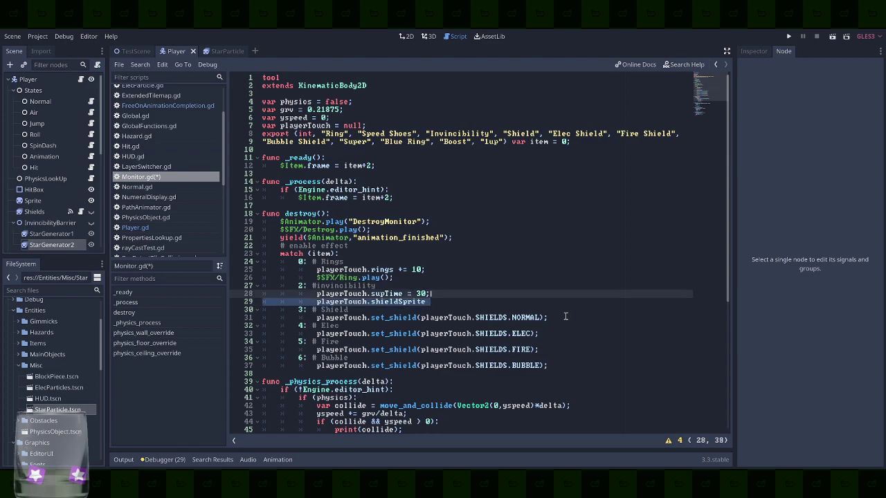
{"action": "key", "text": "BackSpace"}
{"action": "key", "text": "ctrl+z"}
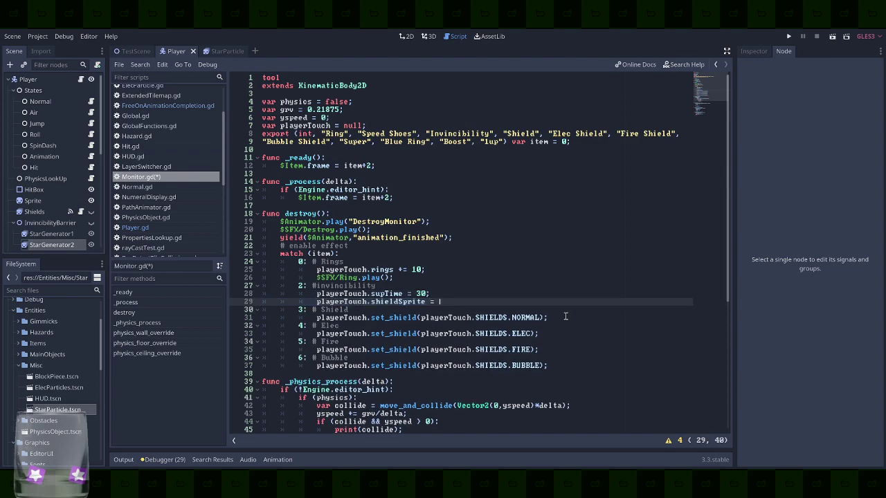
{"action": "key", "text": "BackSpace"}
{"action": "type", "text": "visible = false;"}
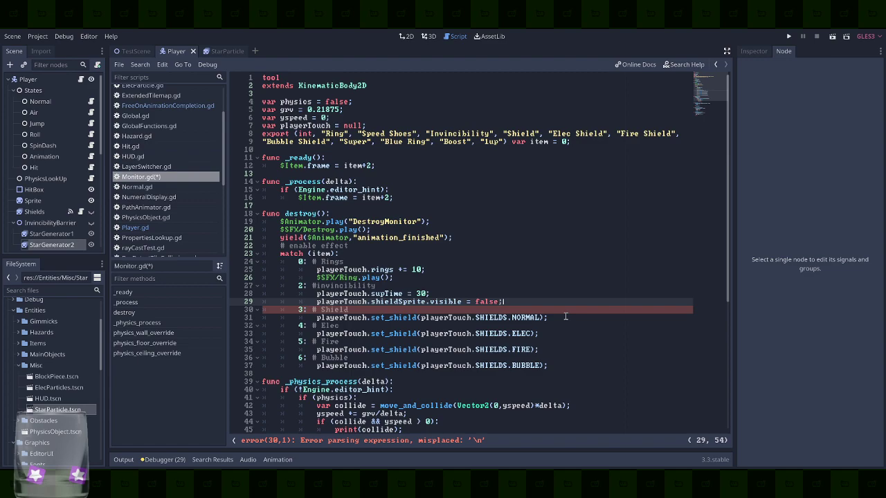
Below the shieldSprite line in the invincibility case, add playerTouch.get_node("InvincibilityBarrier").visible = true; and save the script
{"action": "key", "text": "Return"}
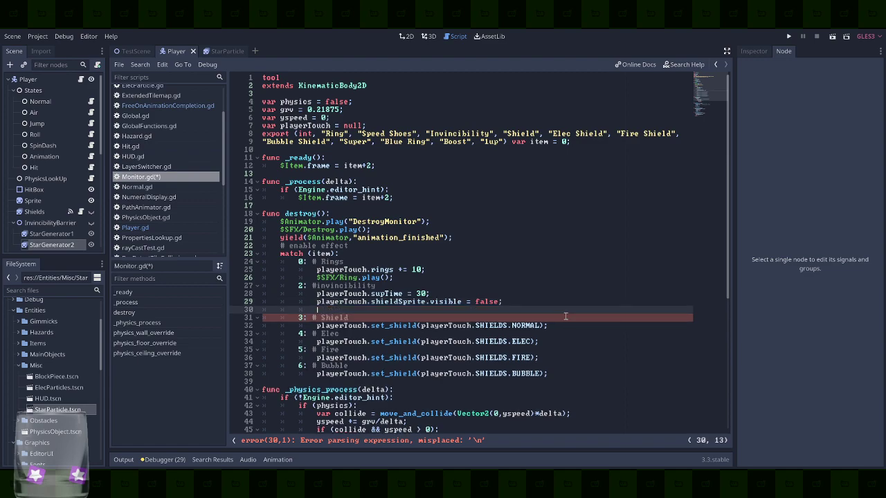
{"action": "type", "text": "playerTouch."}
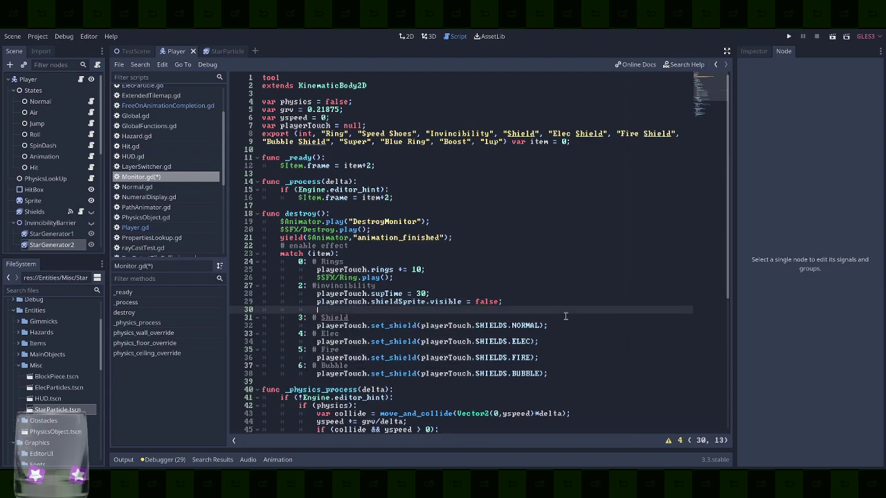
{"action": "type", "text": "get_node(\"I"}
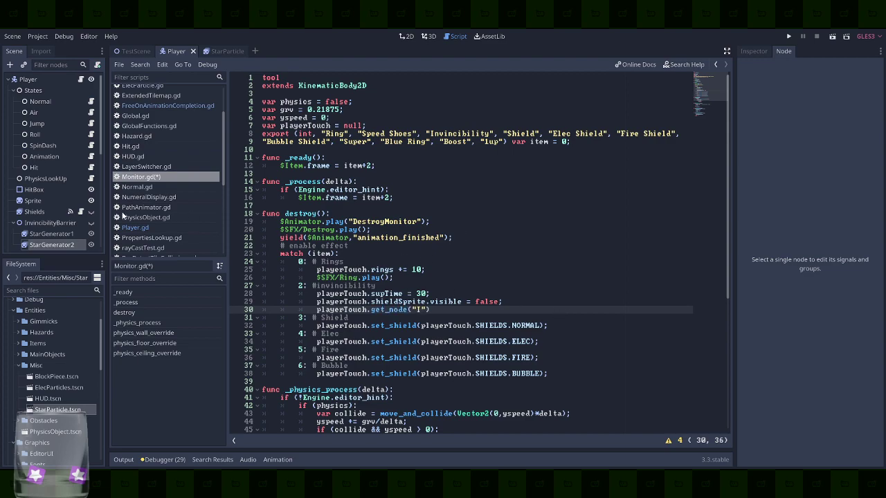
{"action": "double_click", "coordinate": [54, 222]}
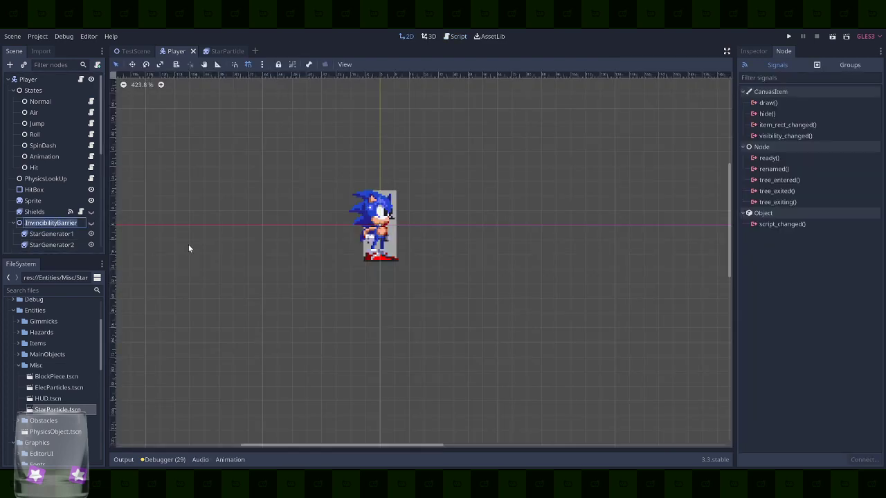
{"action": "left_click", "coordinate": [455, 36]}
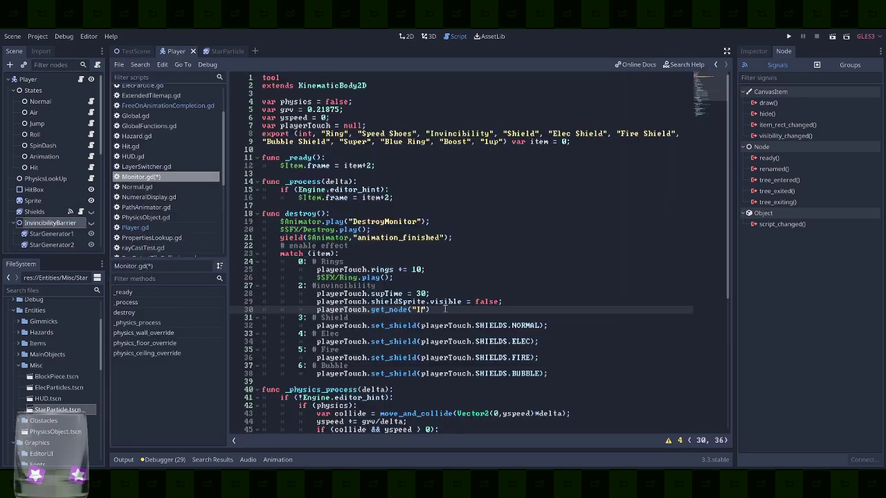
{"action": "key", "text": "ctrl+v"}
{"action": "type", "text": ".visible = true"}
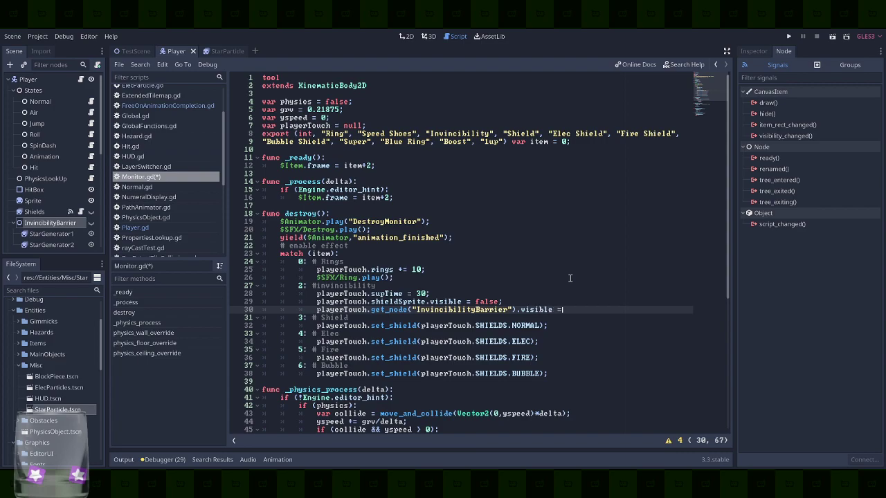
{"action": "type", "text": ";"}
{"action": "key", "text": "ctrl+s"}
Run the game, play Sonic past the starting monitors and down to the green terrain, and stop the game
{"action": "left_click", "coordinate": [788, 36]}
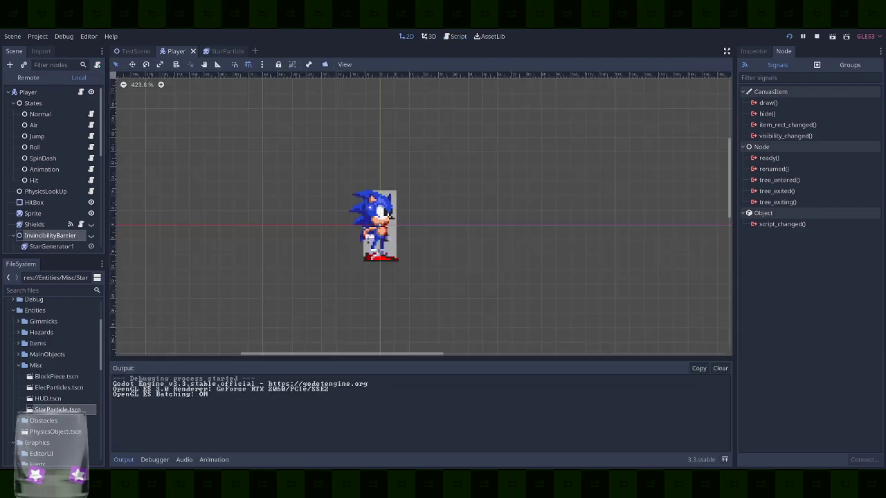
{"action": "key", "text": "Right"}
{"action": "key", "text": "space"}
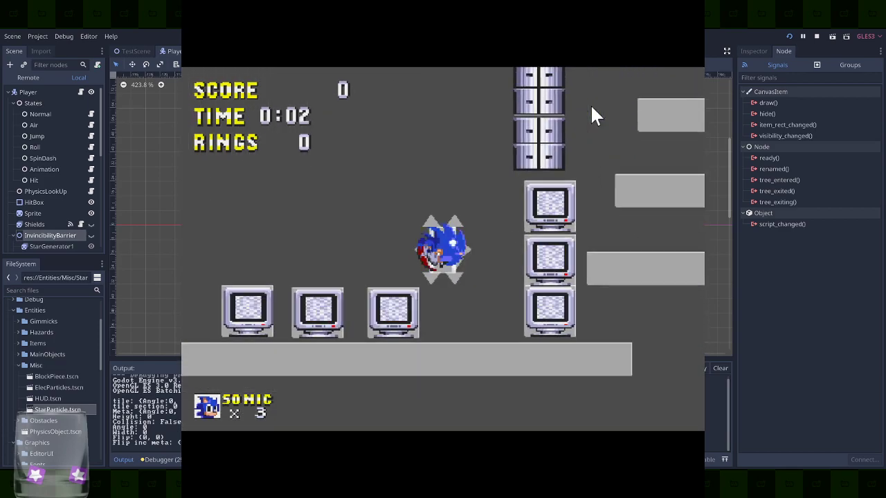
{"action": "key", "text": "Right"}
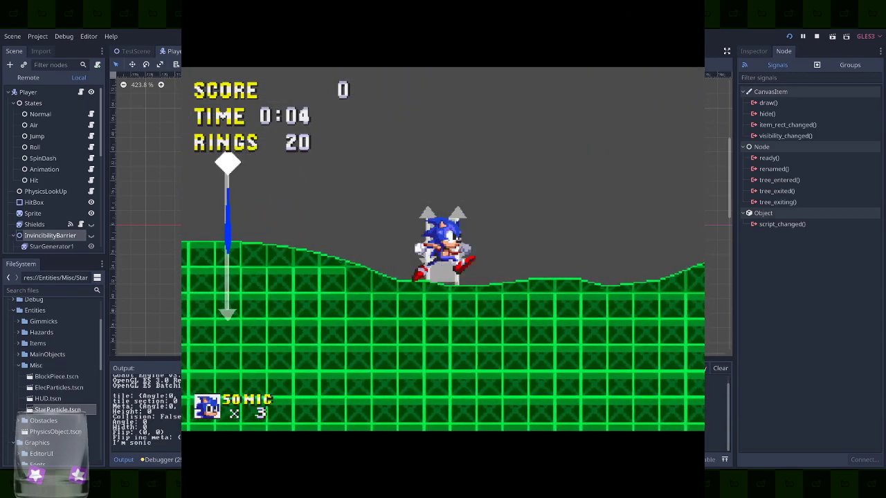
{"action": "key", "text": "F8"}
In TestScene, move the last monitor of the upper platform's row beside the three monitors near the player's start and save the scene
{"action": "left_click", "coordinate": [136, 50]}
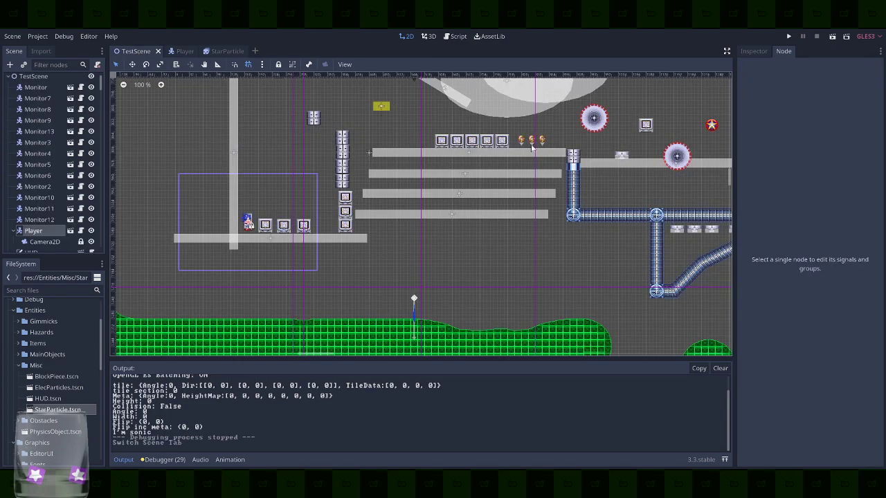
{"action": "left_click", "coordinate": [503, 142]}
{"action": "left_click_drag", "start_coordinate": [440, 194], "coordinate": [295, 251]}
{"action": "key", "text": "q"}
{"action": "left_click", "coordinate": [474, 225]}
{"action": "key", "text": "ctrl+s"}
Run the game and break the shield monitor and the relocated invincibility monitor near the start
{"action": "left_click", "coordinate": [787, 35]}
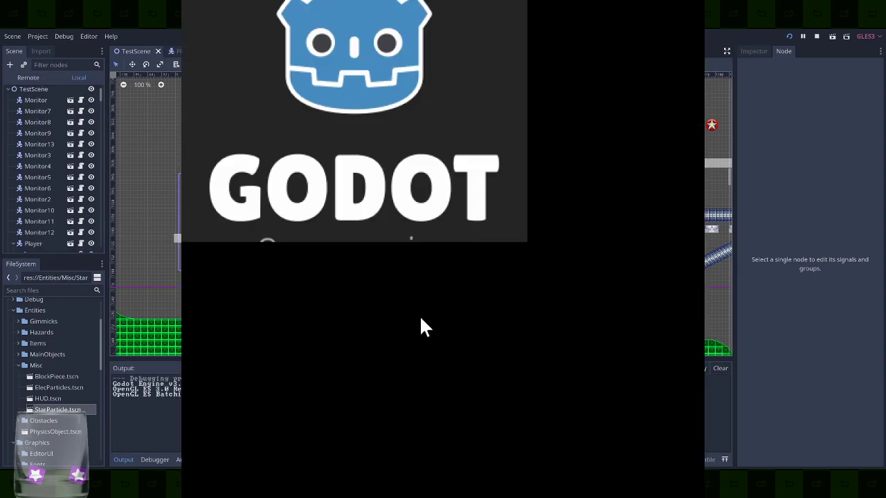
{"action": "key", "text": "Right"}
{"action": "key", "text": "space"}
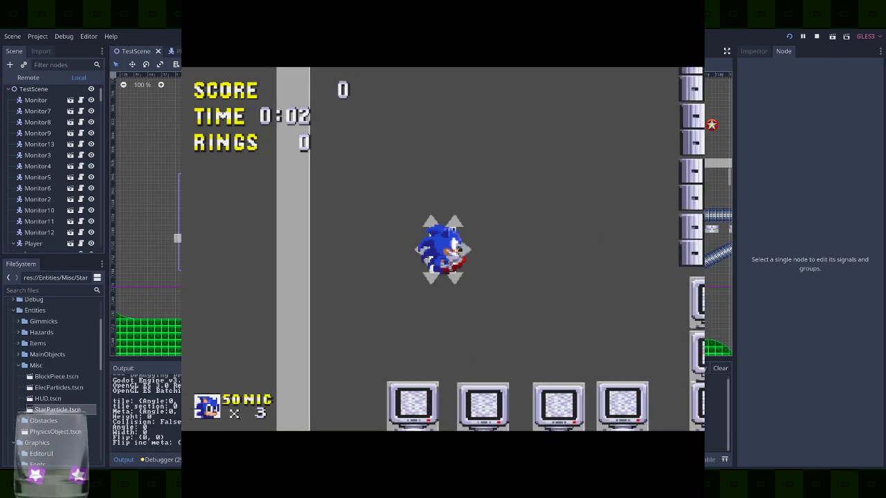
{"action": "key", "text": "Left"}
{"action": "key", "text": "space"}
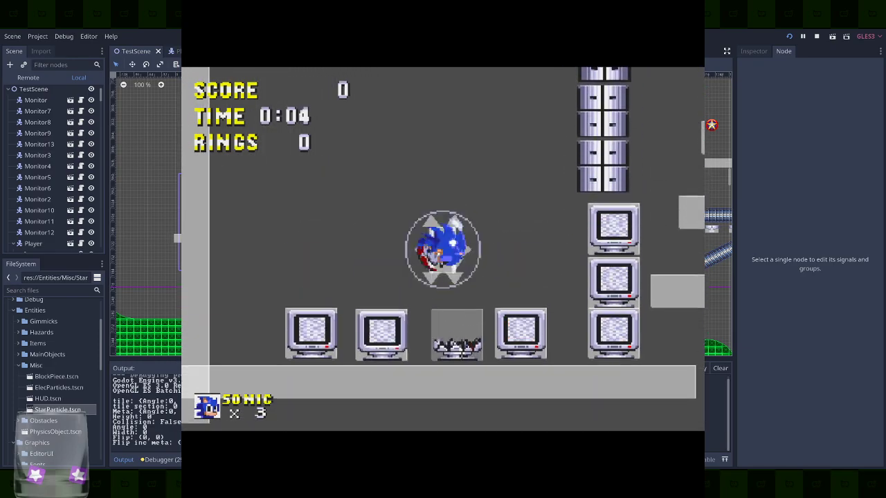
{"action": "key", "text": "space"}
{"action": "key", "text": "Right"}
{"action": "key", "text": "space"}
{"action": "key", "text": "Left"}
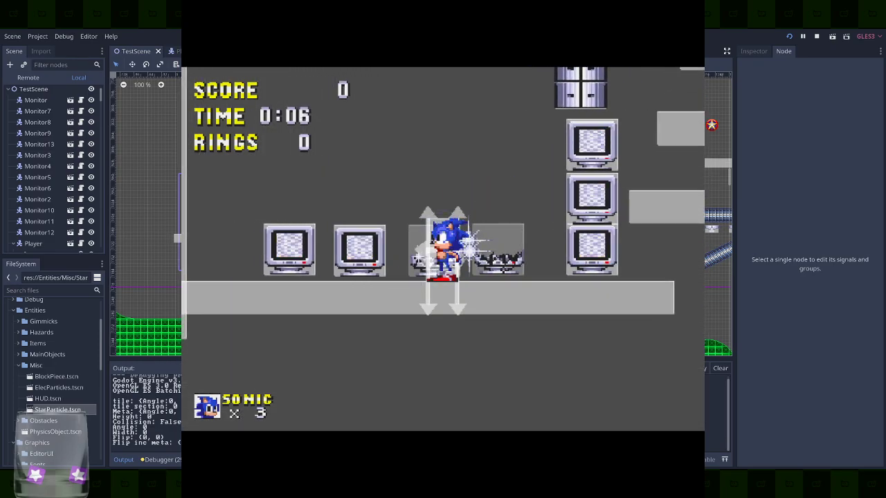
Break the stacked ring monitors with the star effect active and bring Sonic up to the upper platform
{"action": "key", "text": "space"}
{"action": "key", "text": "Right"}
{"action": "key", "text": "space"}
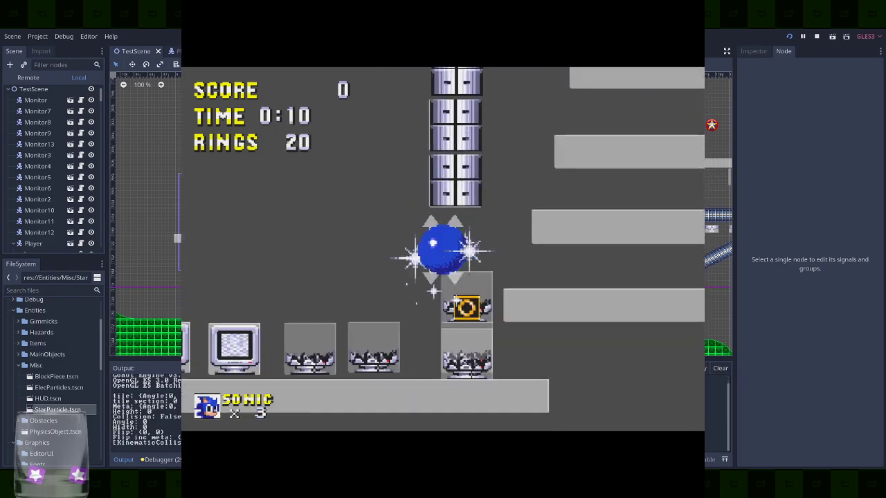
{"action": "key", "text": "Right"}
{"action": "key", "text": "space"}
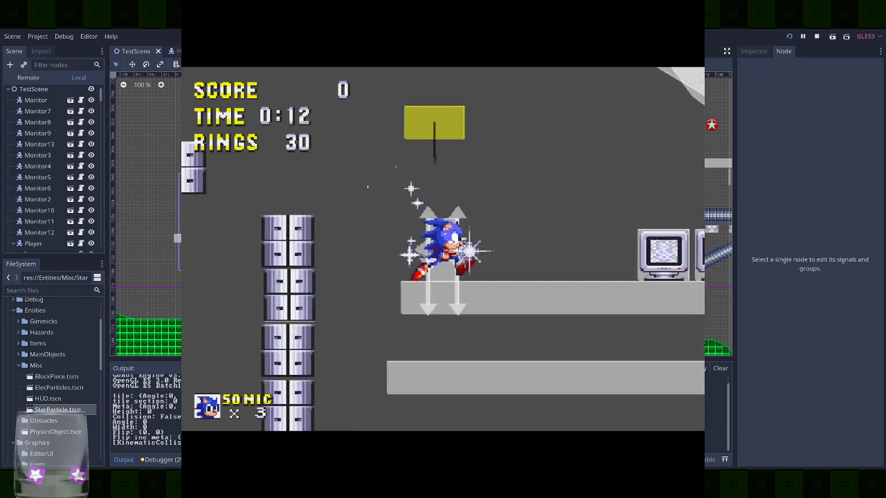
Test the invincibility against the spinning saw hazards, then send Sonic through the tubes
{"action": "key", "text": "Right"}
{"action": "key", "text": "space"}
{"action": "key", "text": "Left"}
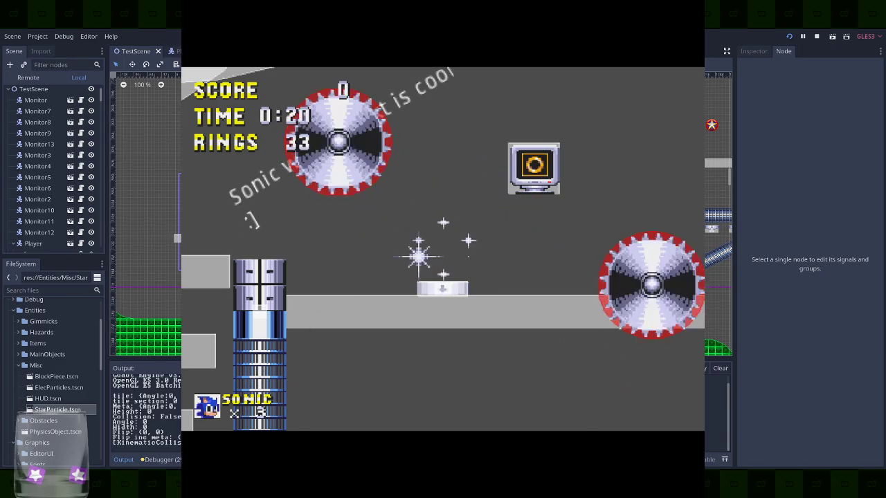
{"action": "key", "text": "Right"}
{"action": "key", "text": "Left"}
{"action": "key", "text": "space"}
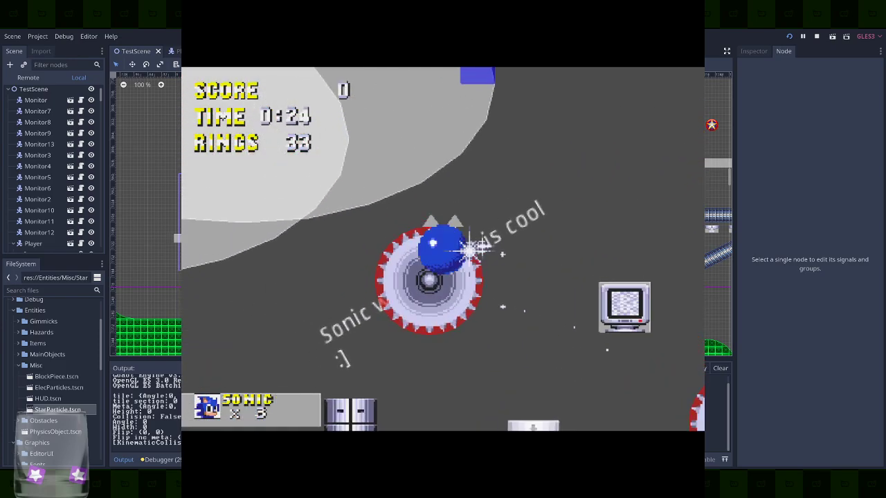
{"action": "key", "text": "space"}
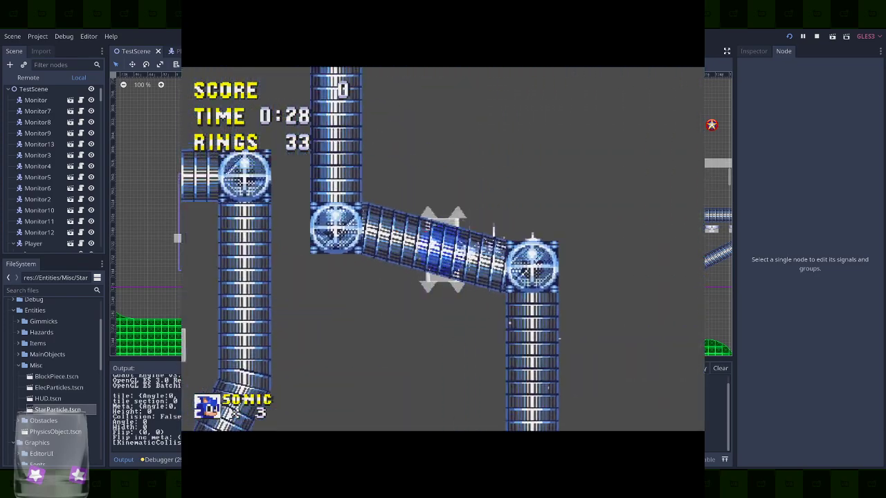
Run Sonic up the multicoloured curved ramp and return to the saws to check how the invincibility expires
{"action": "key", "text": "Left"}
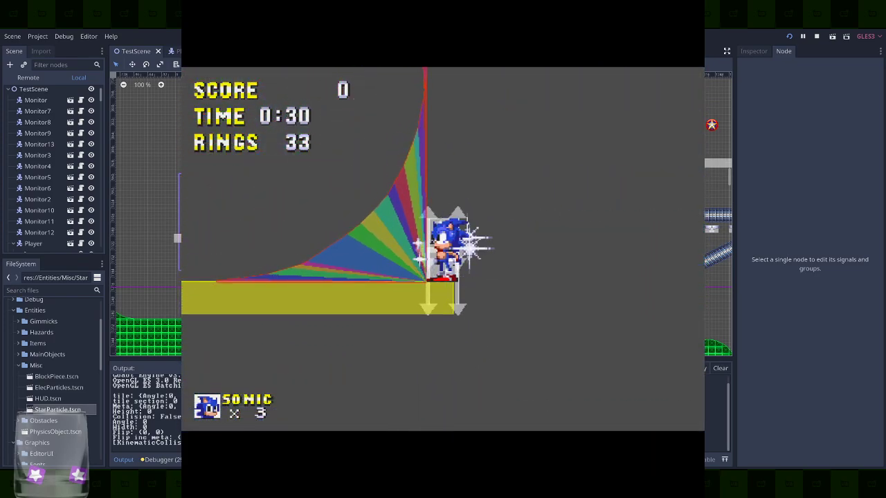
{"action": "key", "text": "space"}
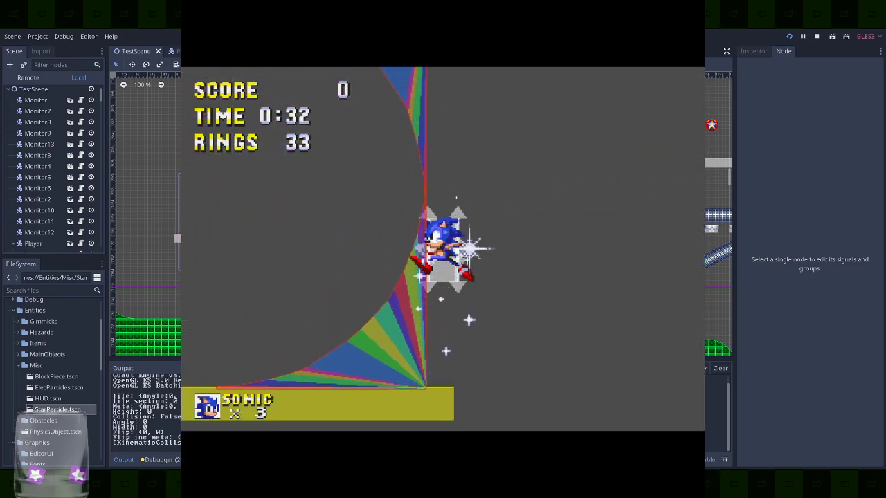
{"action": "key", "text": "Down"}
{"action": "key", "text": "Up"}
{"action": "key", "text": "Left"}
{"action": "key", "text": "Left"}
{"action": "key", "text": "Down"}
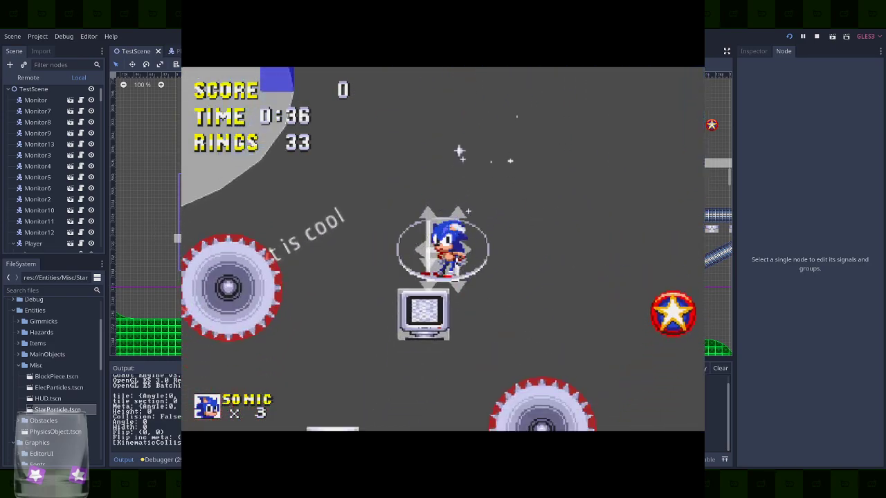
Move and jump Sonic around the monitor between the saws to test the shield and damage without invincibility
{"action": "key", "text": "Left"}
{"action": "key", "text": "Right"}
{"action": "key", "text": "Left"}
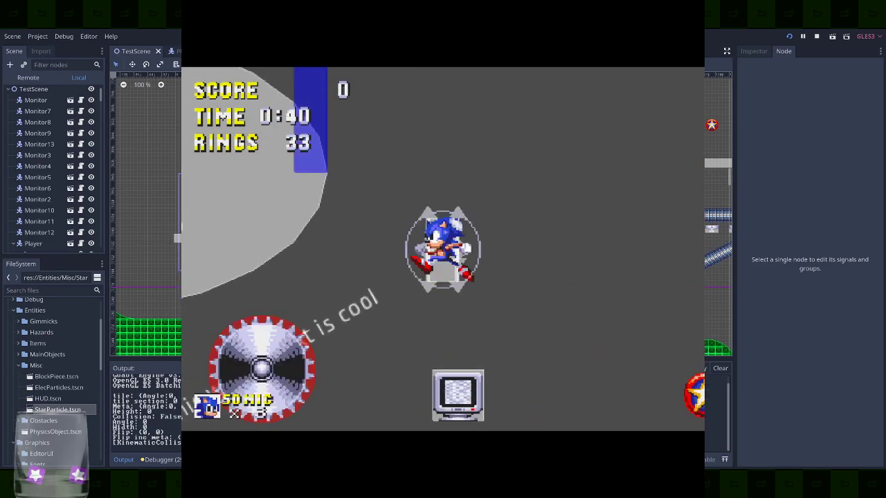
{"action": "key", "text": "Right"}
{"action": "key", "text": "space"}
{"action": "key", "text": "space"}
{"action": "key", "text": "Left"}
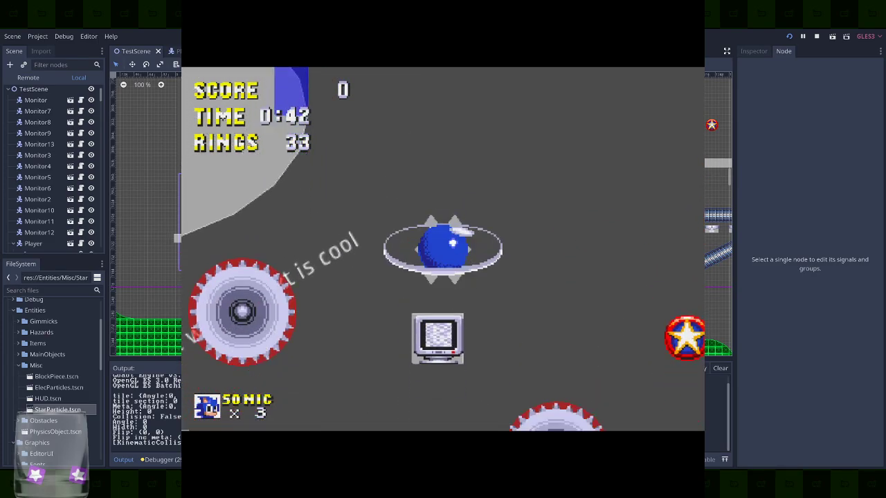
{"action": "key", "text": "Left"}
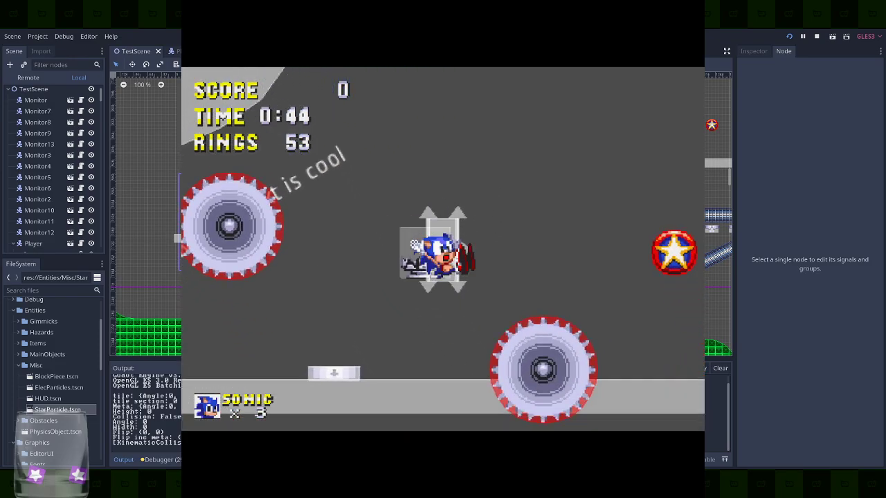
Return Sonic to the upper platform and break its row of monitors, including the electric shield monitor
{"action": "key", "text": "Left"}
{"action": "key", "text": "space"}
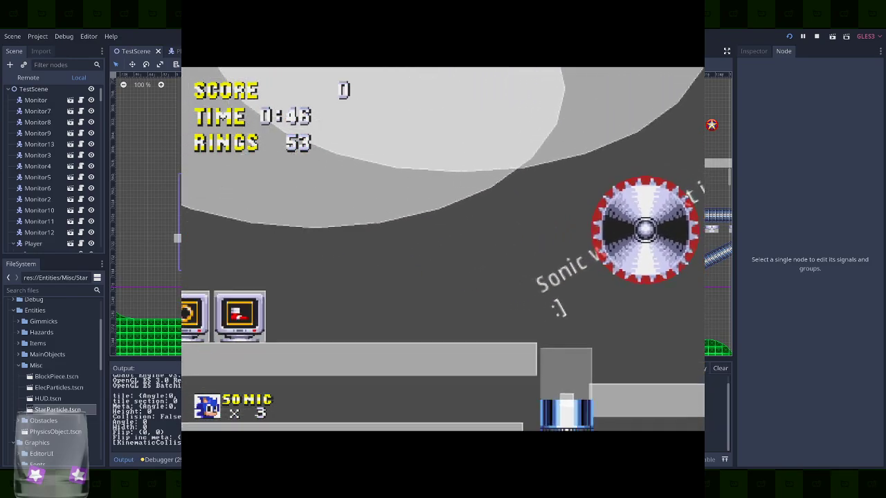
{"action": "key", "text": "Left"}
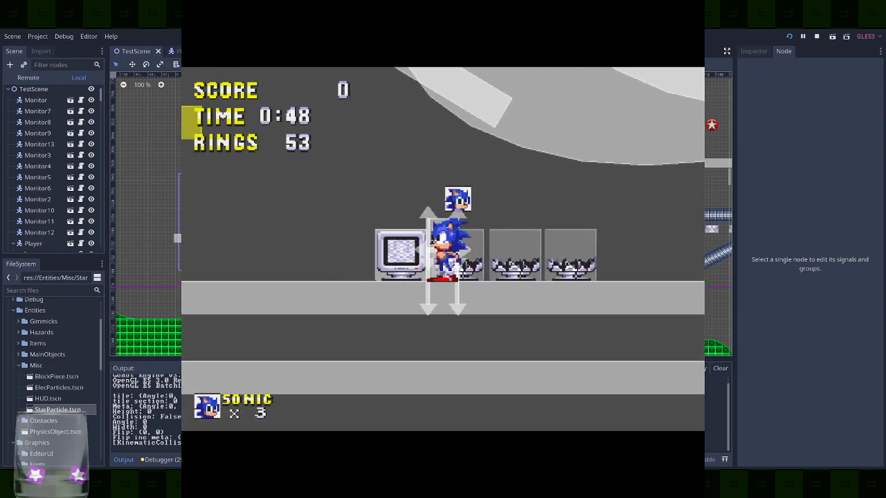
{"action": "key", "text": "space"}
{"action": "key", "text": "Left"}
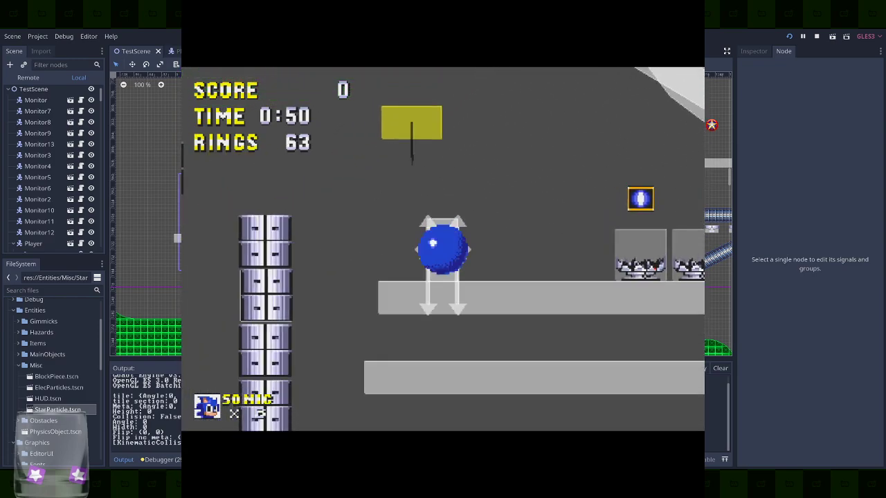
Test the electric shield with jumps, smash the metal block column, and drop back to the starting area
{"action": "key", "text": "Right"}
{"action": "key", "text": "space"}
{"action": "key", "text": "Left"}
{"action": "key", "text": "Right"}
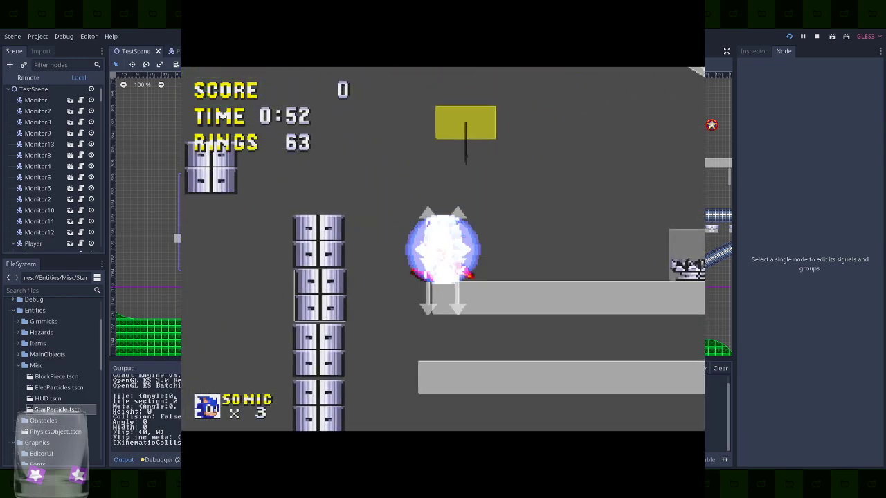
{"action": "key", "text": "space"}
{"action": "key", "text": "Left"}
{"action": "key", "text": "Left"}
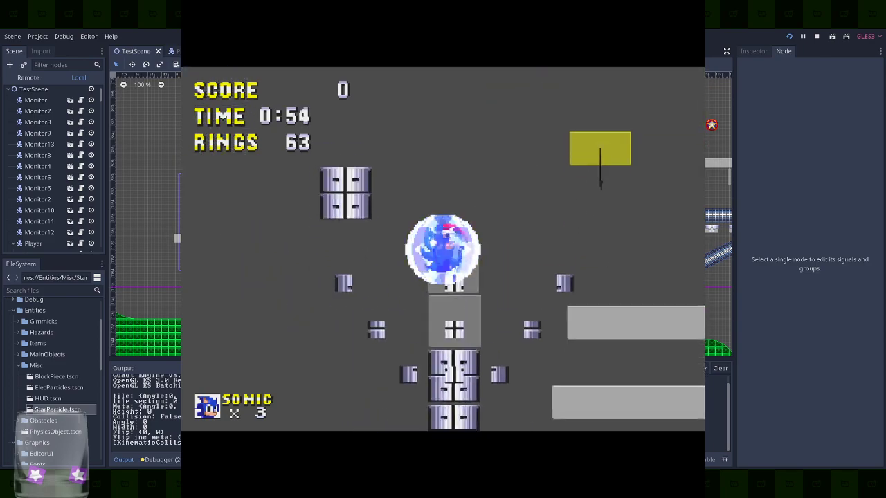
{"action": "key", "text": "Left"}
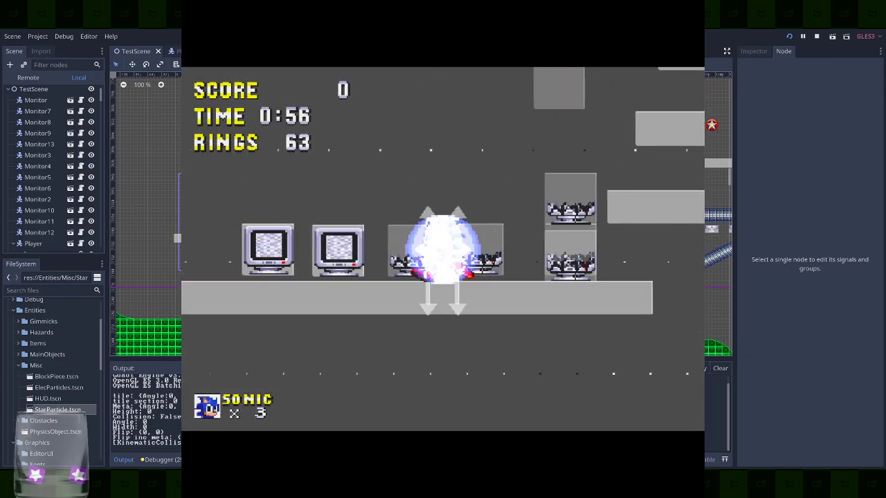
Break the fire shield monitor in the starting row to replace the electric shield
{"action": "key", "text": "space"}
{"action": "key", "text": "Left"}
{"action": "key", "text": "space"}
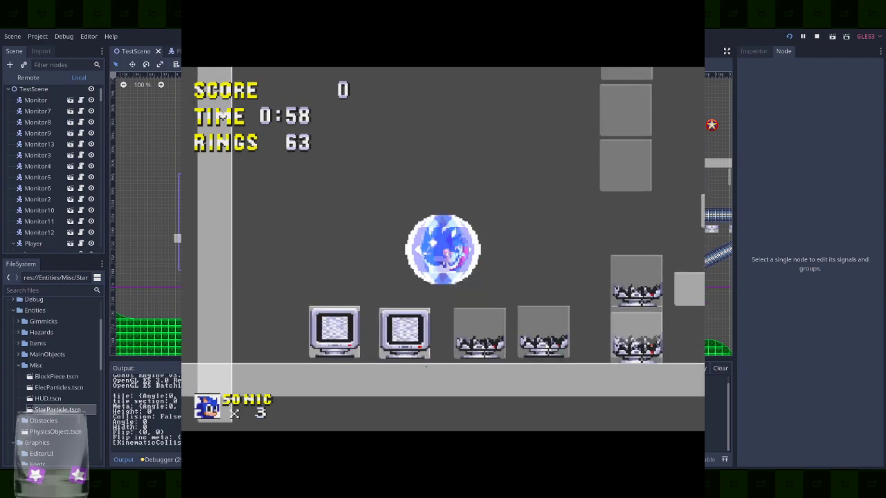
{"action": "key", "text": "Left"}
{"action": "key", "text": "Right"}
{"action": "key", "text": "Left"}
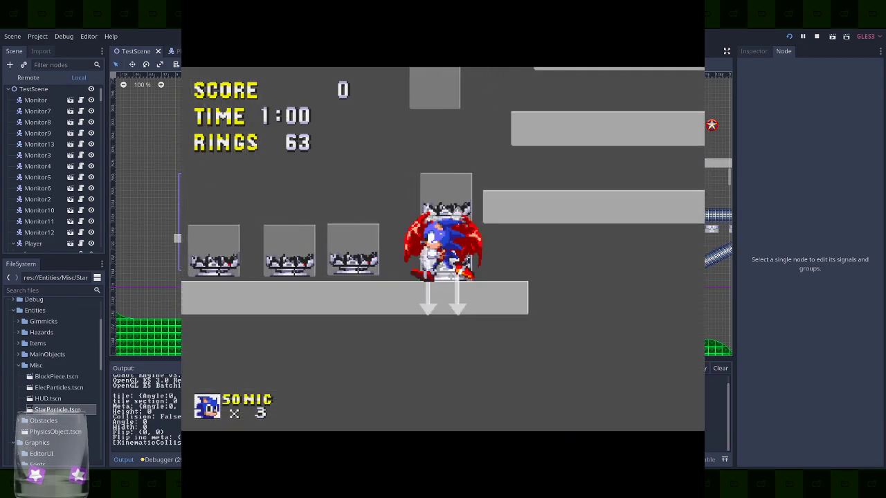
Test the fire shield with repeated jumps and air dashes around the starting area
{"action": "key", "text": "Left"}
{"action": "key", "text": "space"}
{"action": "key", "text": "space"}
{"action": "key", "text": "space"}
{"action": "key", "text": "Right"}
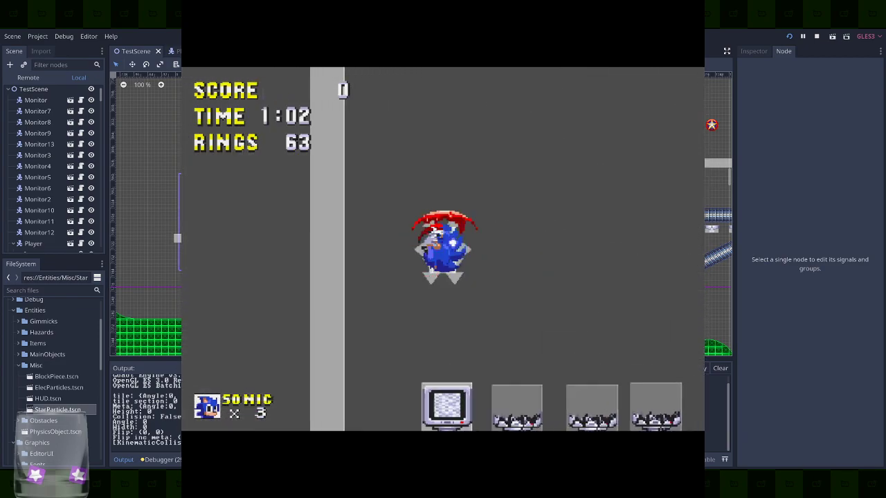
{"action": "key", "text": "space"}
{"action": "key", "text": "Left"}
{"action": "key", "text": "space"}
{"action": "key", "text": "space"}
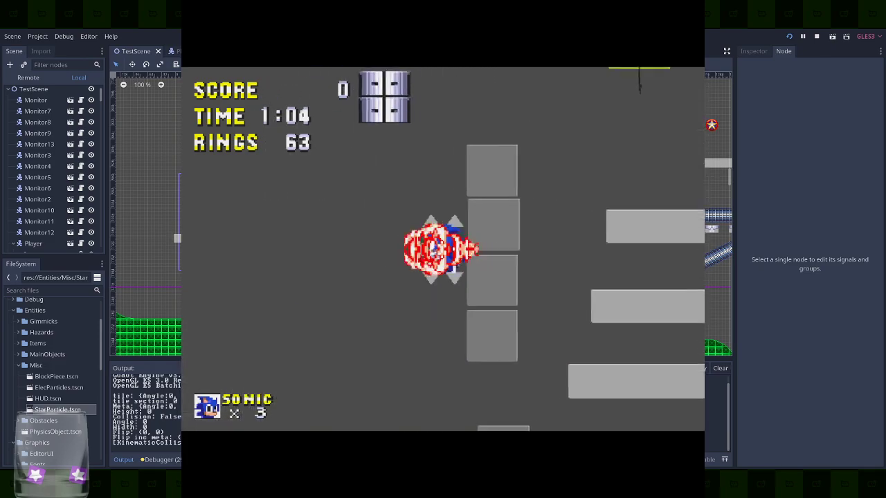
Playtest the fire shield's mid-air dash by jumping back and forth around the monitors and stacked blocks
{"action": "key", "text": "Right"}
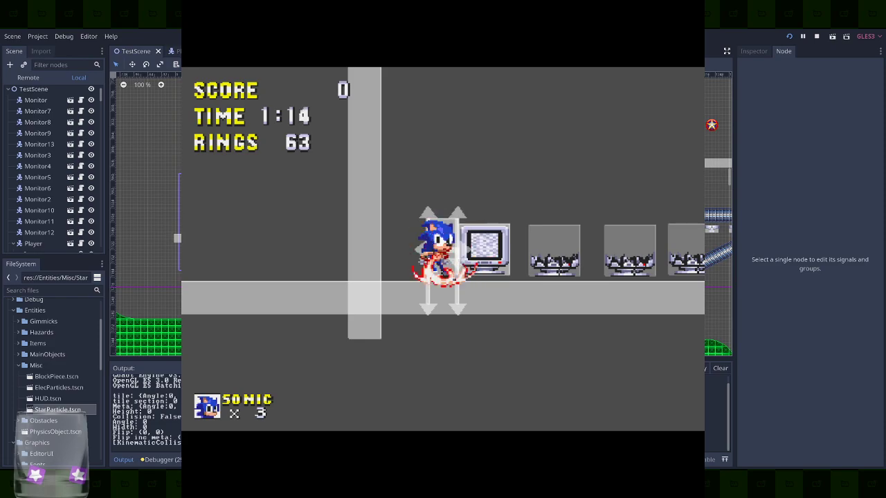
{"action": "key", "text": "space"}
{"action": "key", "text": "Right"}
{"action": "key", "text": "space"}
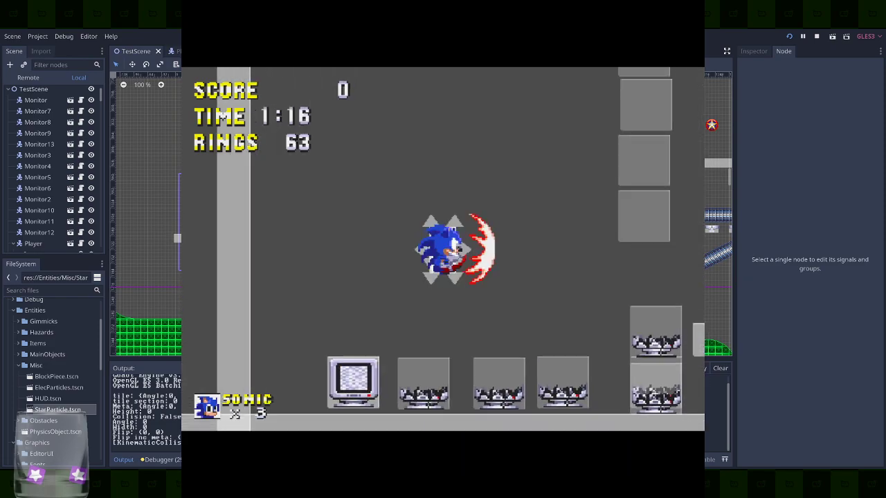
{"action": "key", "text": "Left"}
{"action": "key", "text": "space"}
{"action": "key", "text": "space"}
{"action": "key", "text": "Right"}
{"action": "key", "text": "space"}
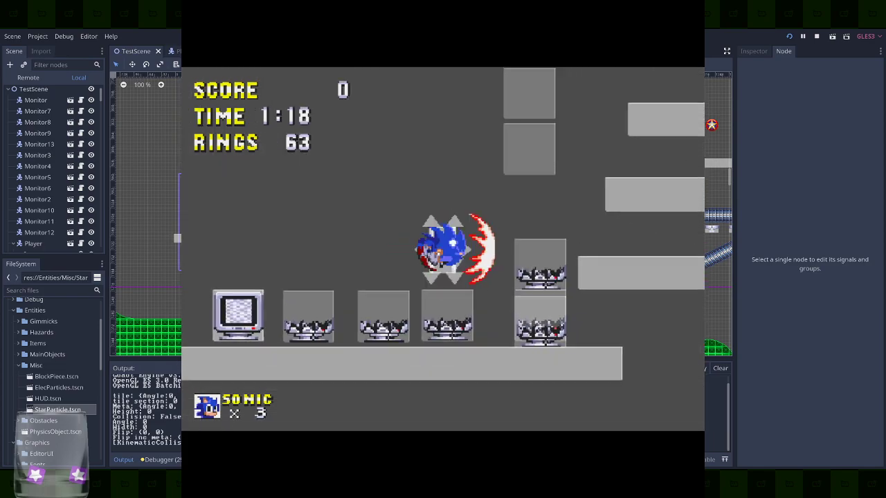
{"action": "key", "text": "space"}
{"action": "key", "text": "Left"}
{"action": "key", "text": "space"}
{"action": "key", "text": "space"}
{"action": "key", "text": "Right"}
{"action": "key", "text": "space"}
{"action": "key", "text": "Left"}
{"action": "key", "text": "Right"}
{"action": "key", "text": "space"}
{"action": "key", "text": "space"}
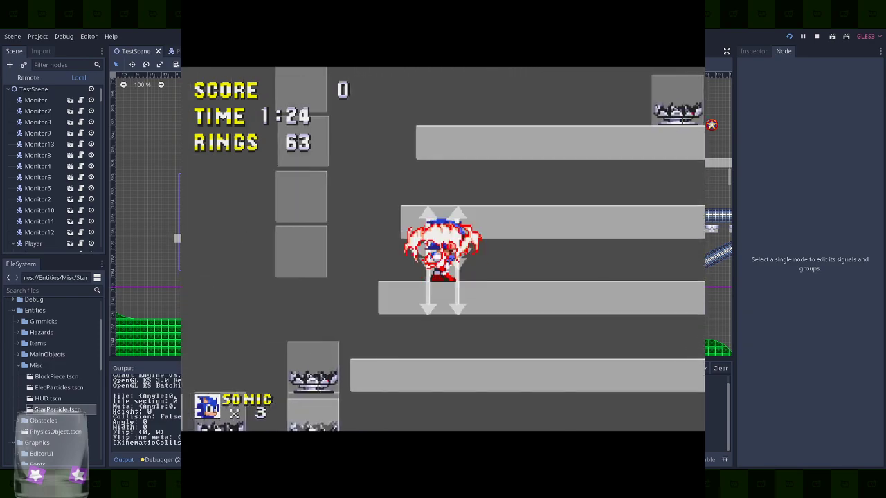
Playtest jumping between the stacked platforms and floating blocks with a shield active
{"action": "key", "text": "space"}
{"action": "key", "text": "Left"}
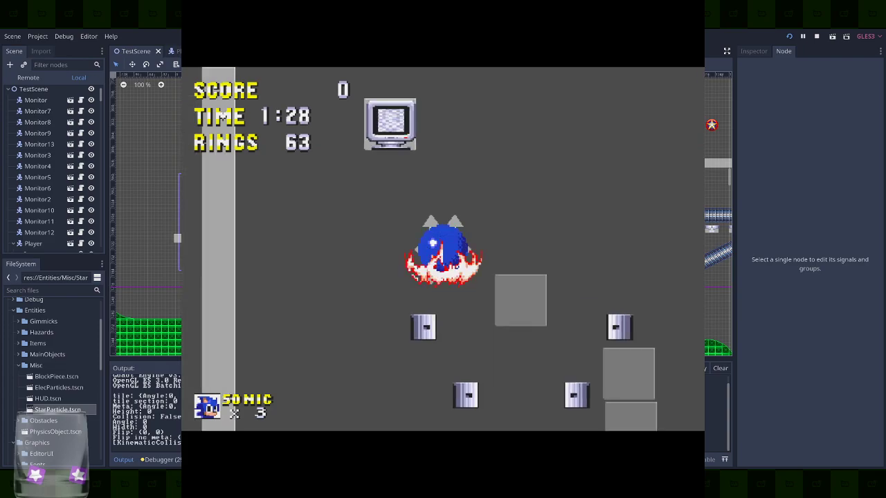
{"action": "key", "text": "space"}
{"action": "key", "text": "Right"}
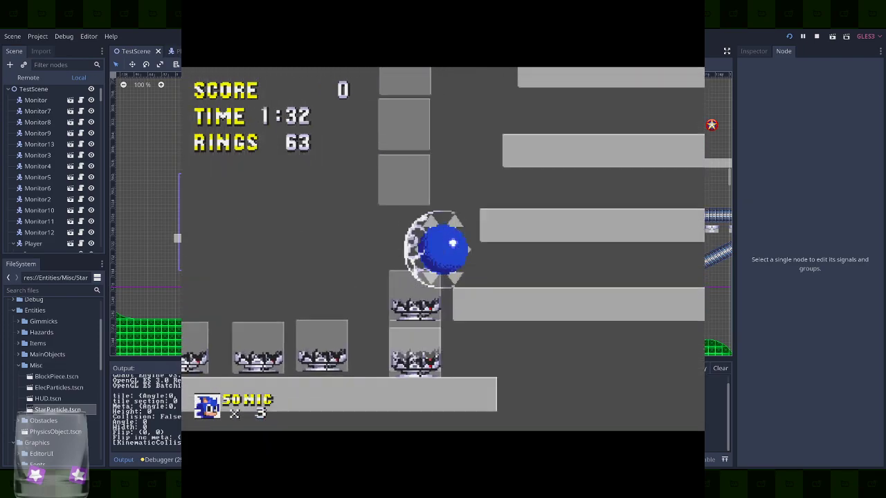
{"action": "key", "text": "space"}
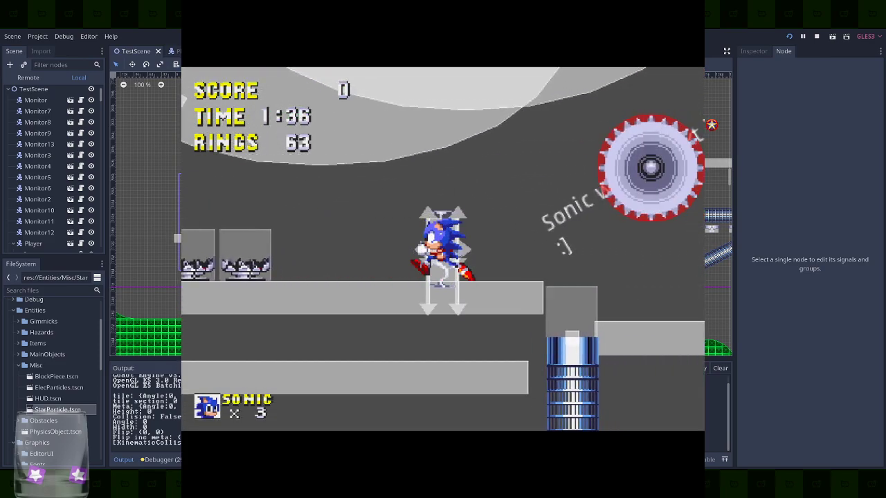
{"action": "key", "text": "Left"}
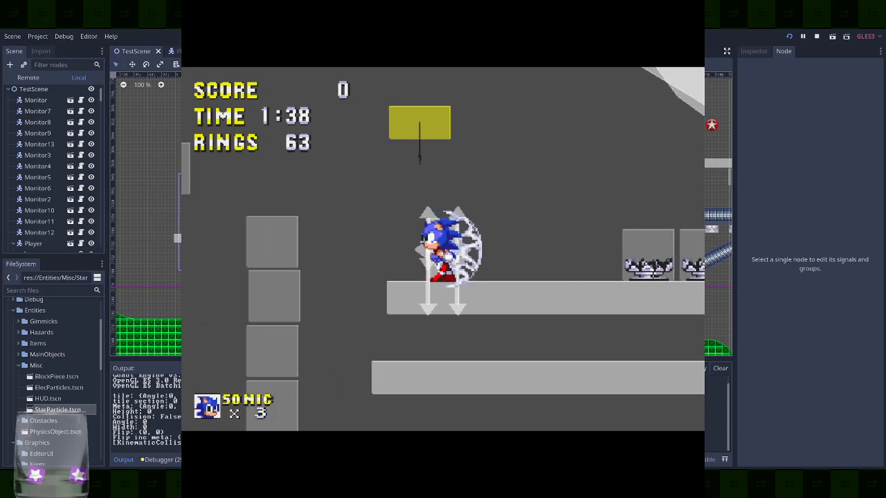
{"action": "key", "text": "space"}
{"action": "key", "text": "Right"}
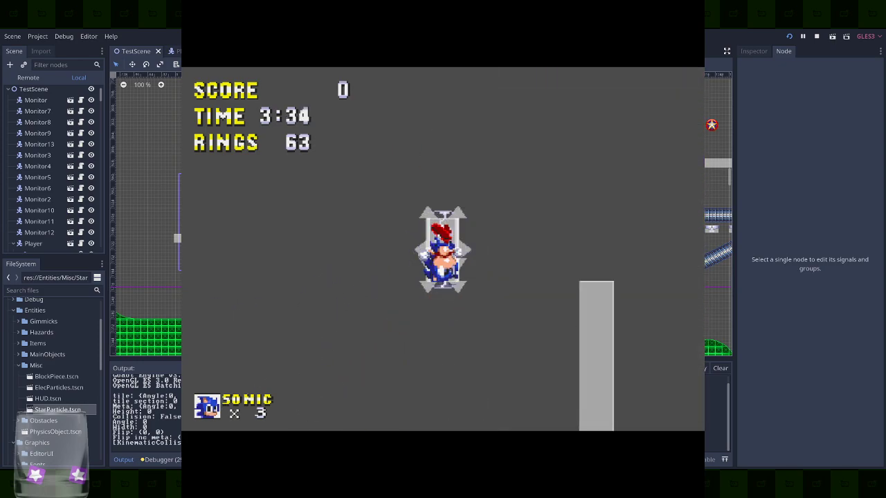
Playtest running up the tall vertical wall and jumping off near its curved corner with the electric shield
{"action": "key", "text": "Right"}
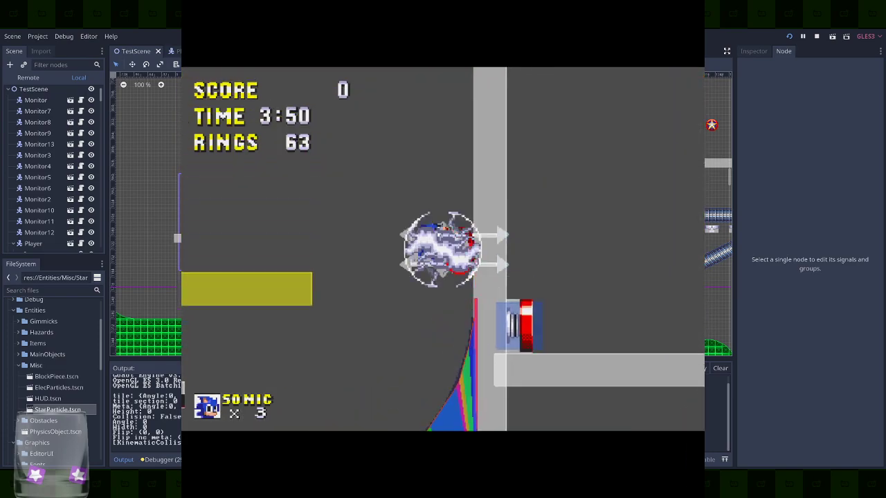
{"action": "key", "text": "Right"}
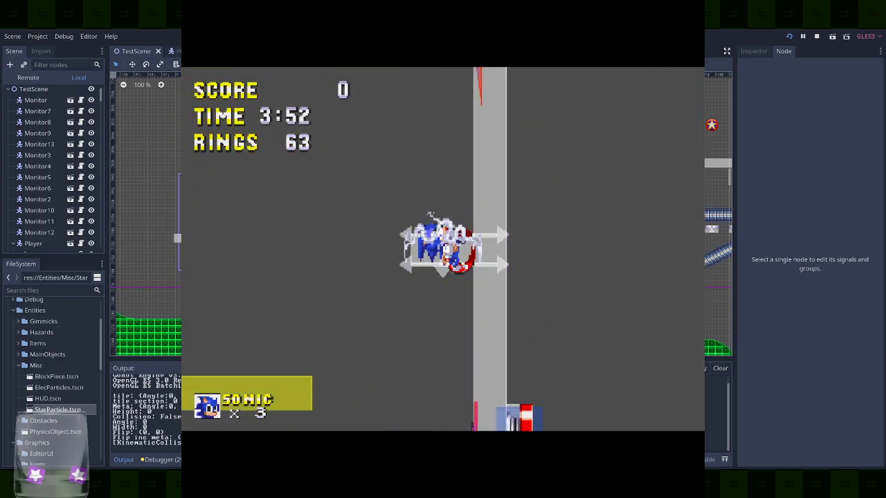
{"action": "key", "text": "Right"}
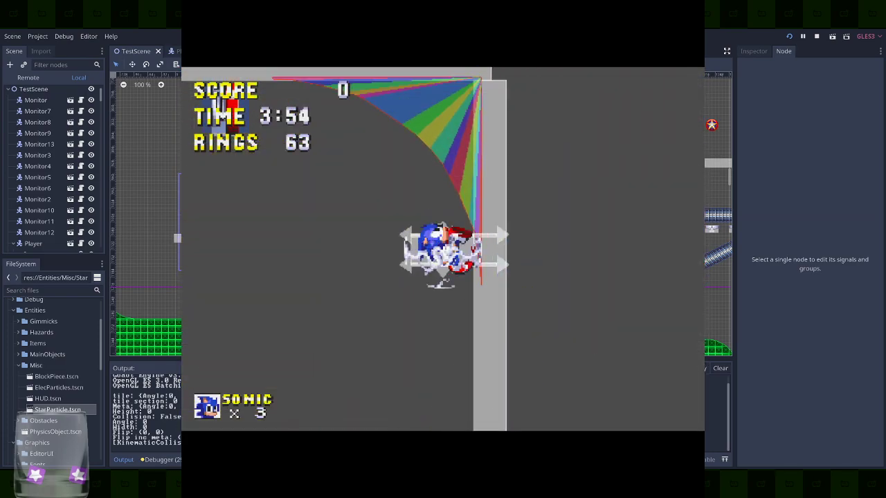
{"action": "key", "text": "space"}
{"action": "key", "text": "Left"}
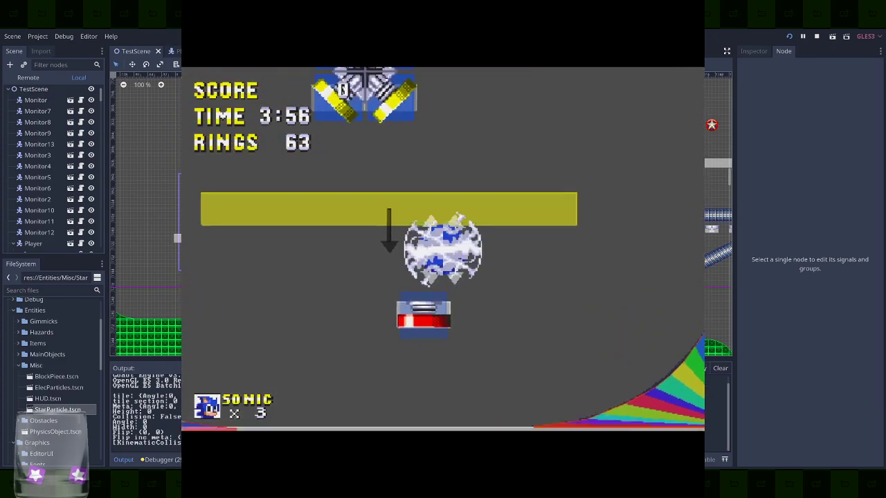
Playtest jumps and the electric shield's double jump around the red spring and the yellow platform
{"action": "key", "text": "Right"}
{"action": "key", "text": "space"}
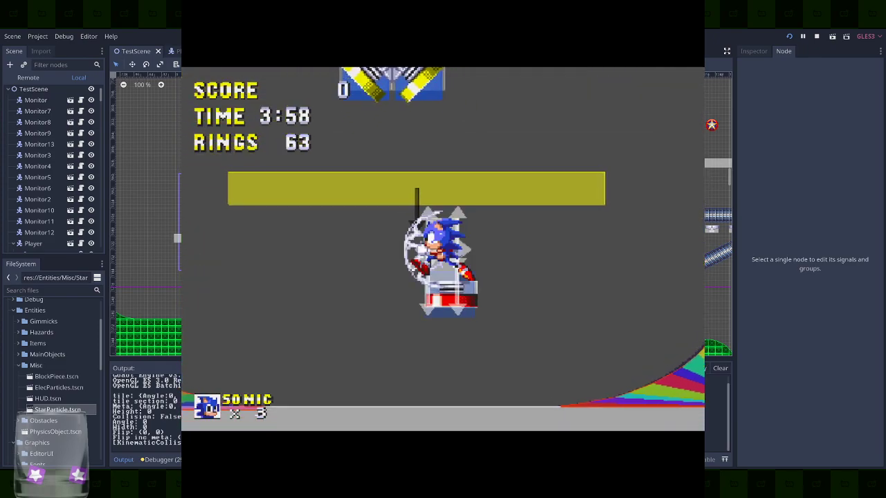
{"action": "key", "text": "Left"}
{"action": "key", "text": "space"}
{"action": "key", "text": "space"}
{"action": "key", "text": "Left"}
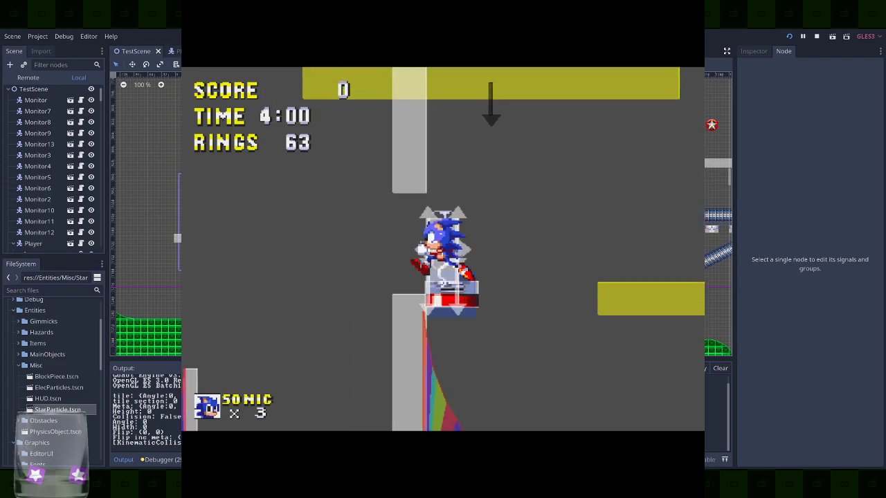
{"action": "key", "text": "Right"}
{"action": "key", "text": "space"}
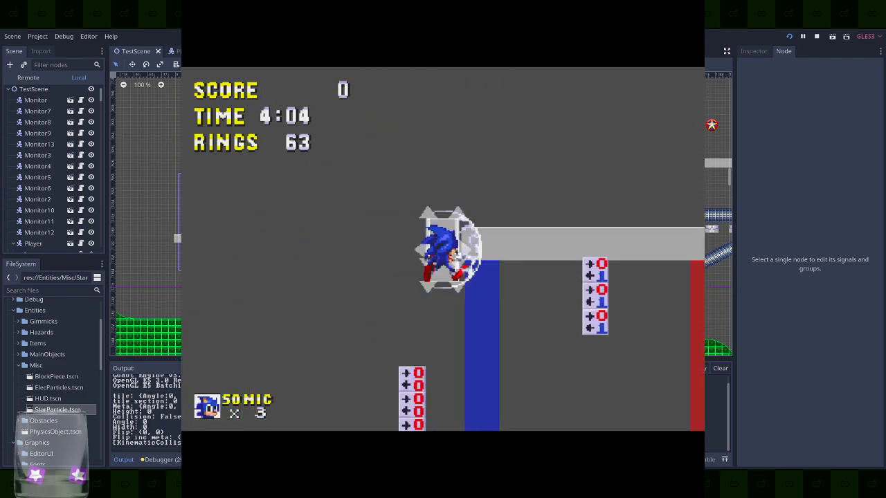
Playtest moving through the layer switchers, springs and slopes with the shield, and stop the running game
{"action": "key", "text": "Left"}
{"action": "key", "text": "space"}
{"action": "key", "text": "Right"}
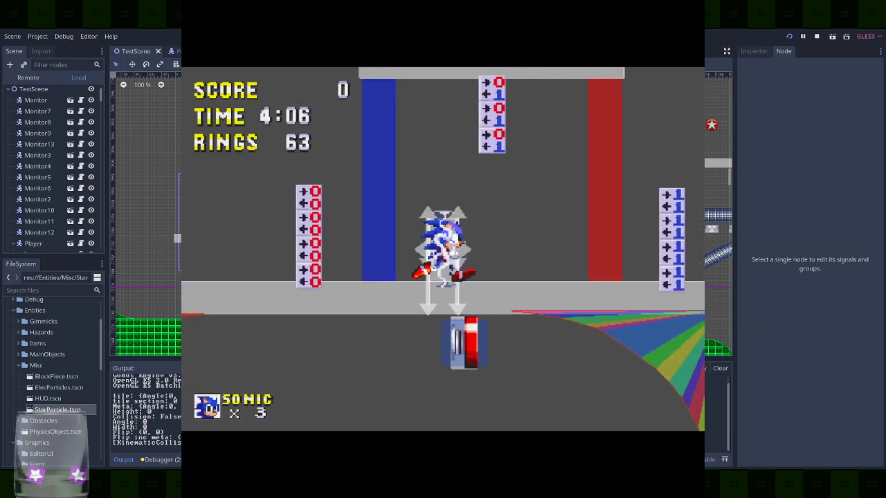
{"action": "key", "text": "Down"}
{"action": "key", "text": "Left"}
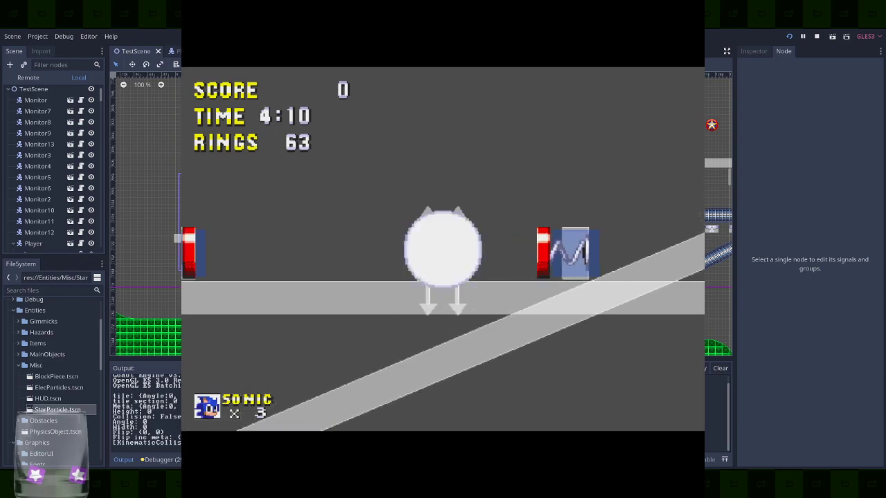
{"action": "key", "text": "a"}
{"action": "key", "text": "Right"}
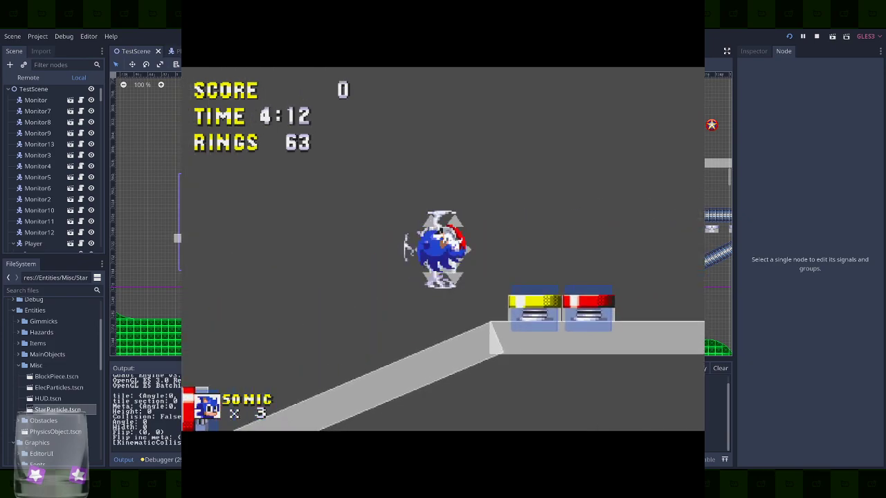
{"action": "key", "text": "Left"}
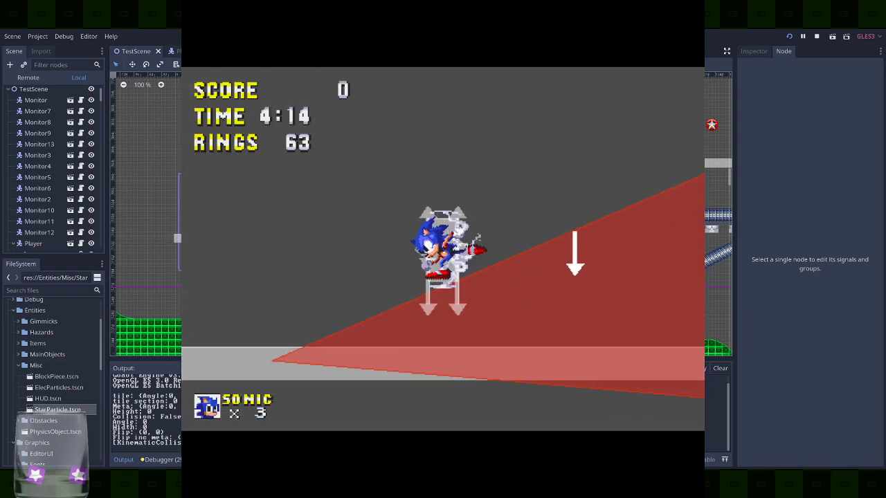
{"action": "key", "text": "Right"}
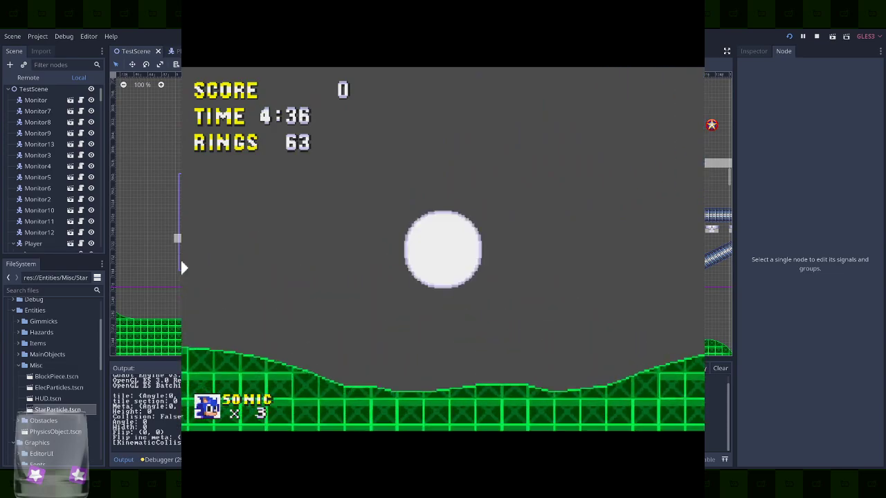
{"action": "left_click", "coordinate": [685, 1]}
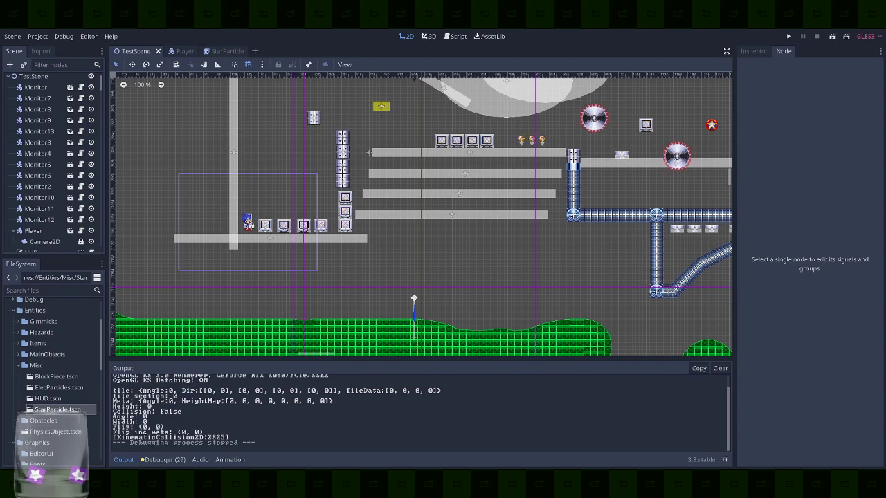
In the Player scene's Air state script, copy the line that plays the "FireAction" shield animation
{"action": "key", "text": "ctrl+Tab"}
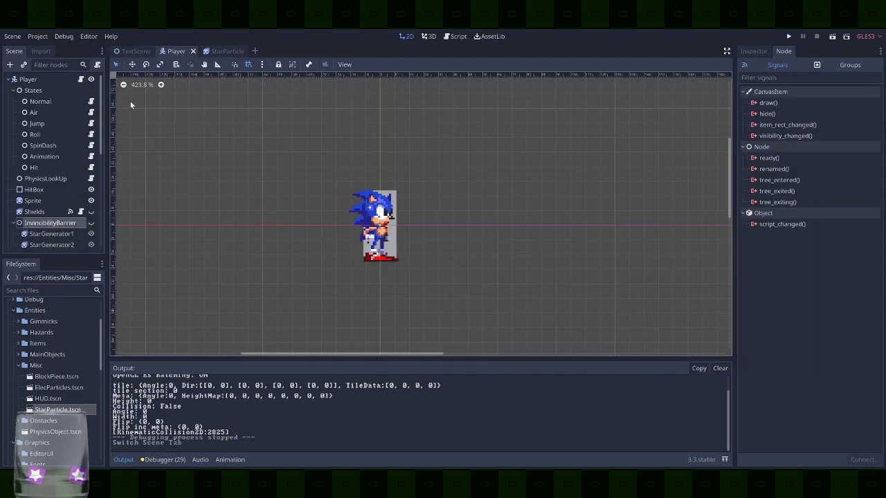
{"action": "left_click", "coordinate": [90, 123]}
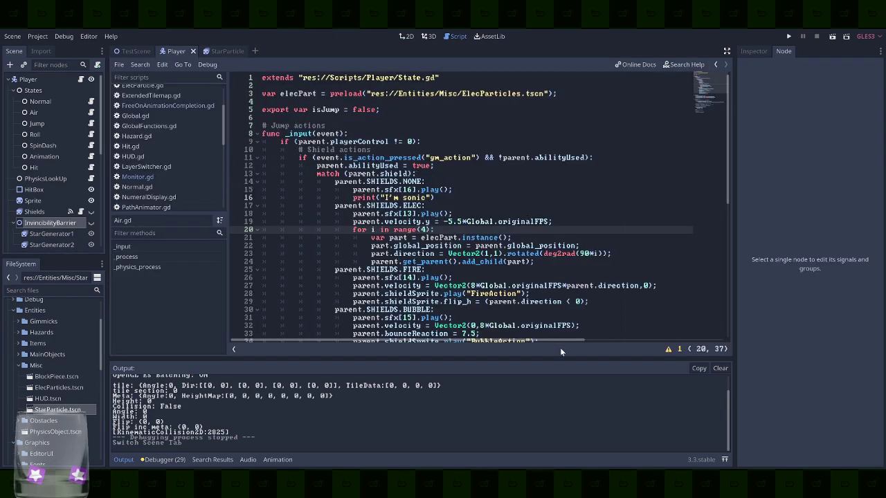
{"action": "left_click", "coordinate": [546, 293]}
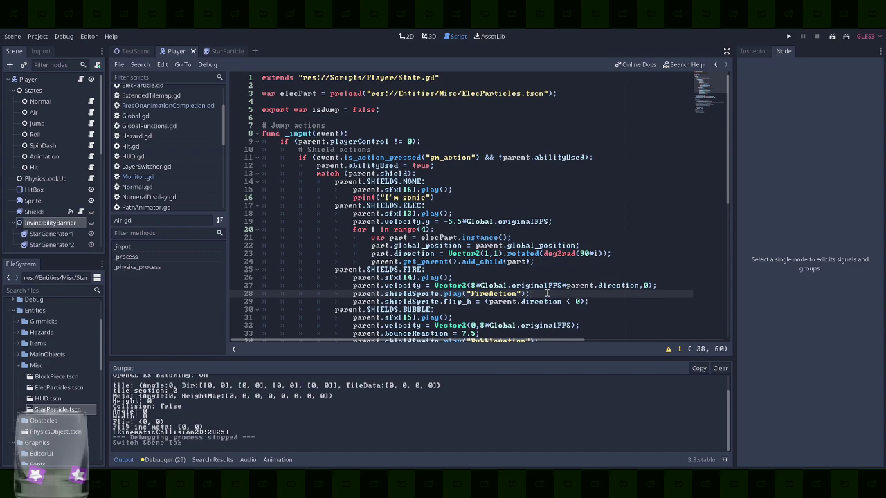
{"action": "key", "text": "shift+Up"}
{"action": "key", "text": "shift+End"}
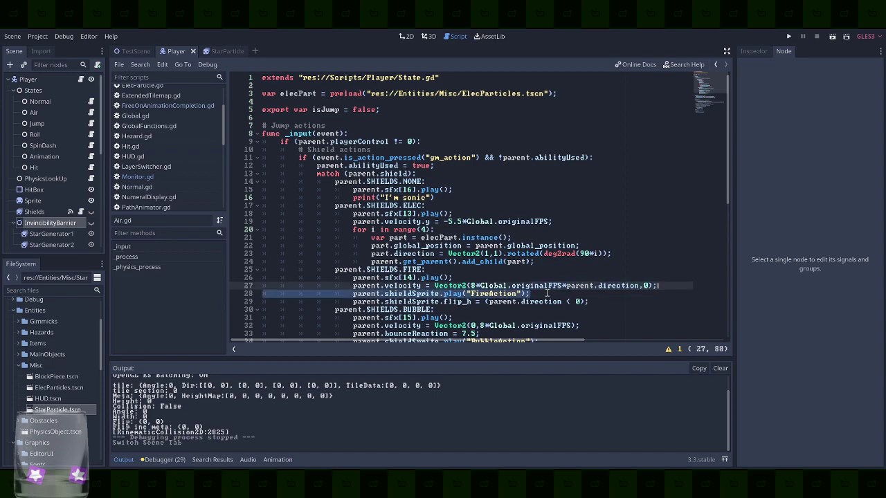
{"action": "key", "text": "ctrl+c"}
Replace the print statement under SHIELDS.NONE with parent.shieldSprite.play("InstShield"); and save the script
{"action": "left_click", "coordinate": [448, 198]}
{"action": "key", "text": "shift+Up"}
{"action": "key", "text": "shift+End"}
{"action": "key", "text": "ctrl+v"}
{"action": "key", "text": "Left"}
{"action": "key", "text": "Left"}
{"action": "key", "text": "Left"}
{"action": "key", "text": "ctrl+BackSpace"}
{"action": "type", "text": "Inst"}
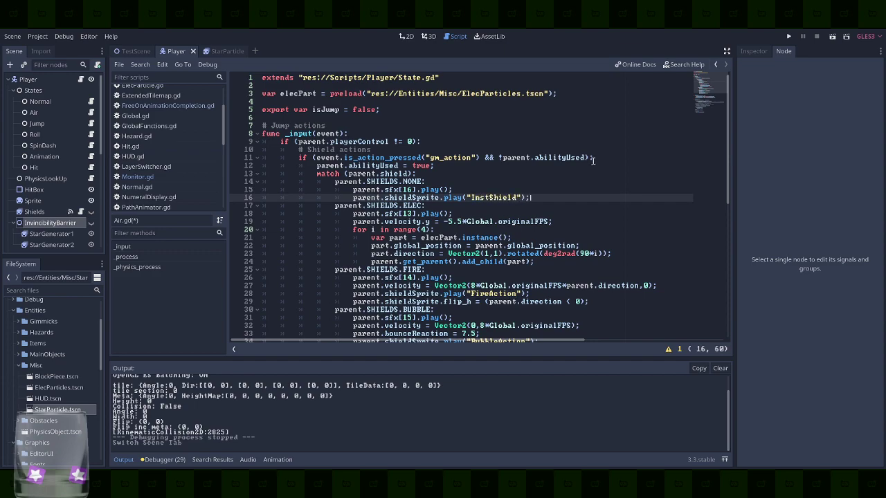
{"action": "key", "text": "ctrl+s"}
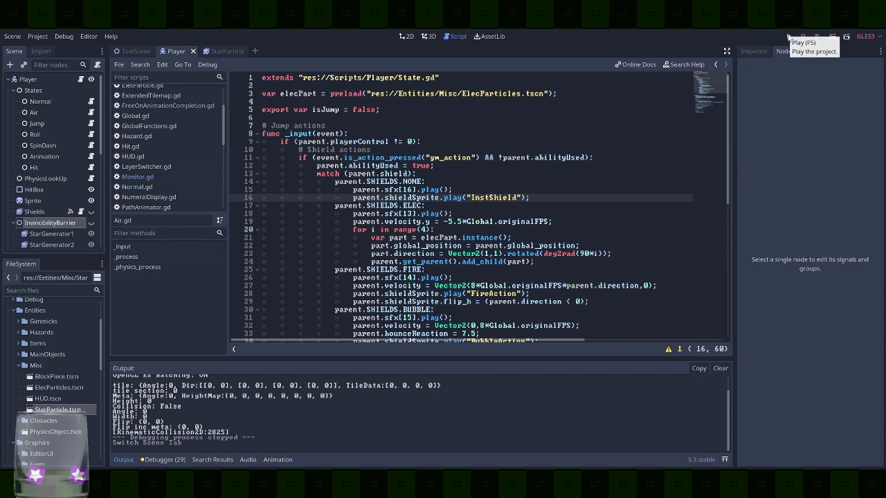
Add the line parent.shieldSprite.visible = true; below the InstShield play call
{"action": "key", "text": "End"}
{"action": "key", "text": "Return"}
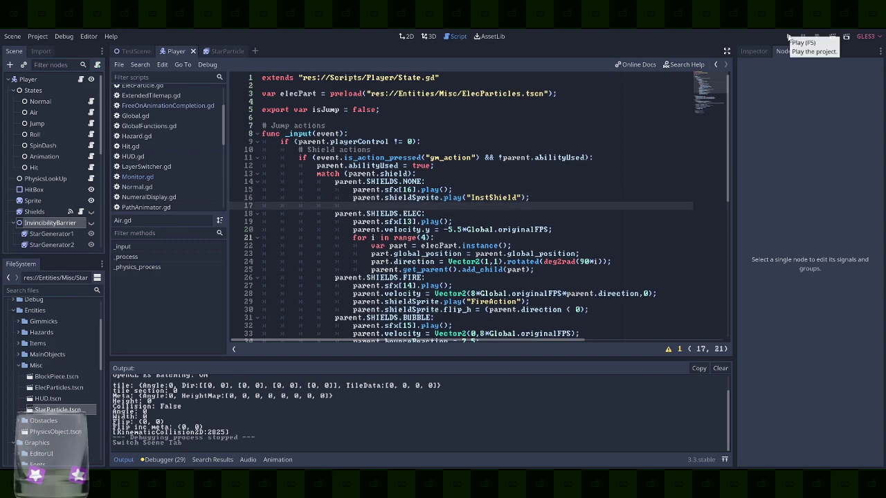
{"action": "type", "text": "parent.shieldSprite.visible = true;"}
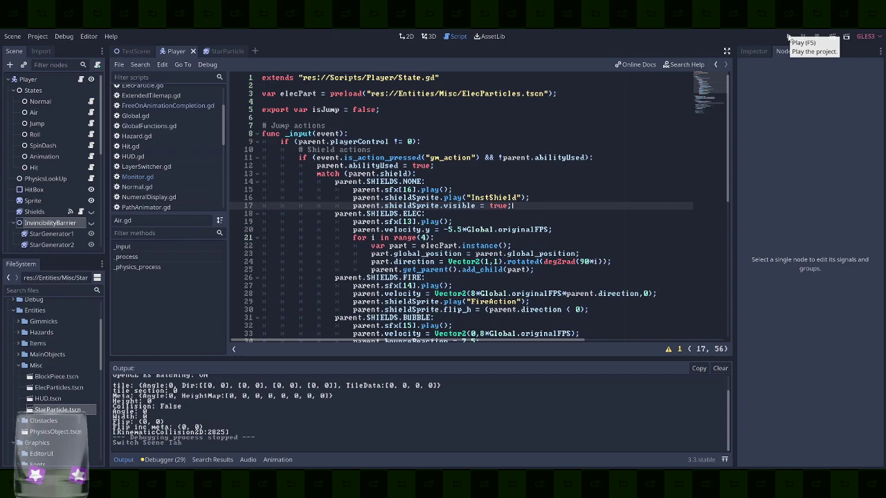
Run the project, test the unshielded mid-air action by jumping, and stop the game
{"action": "left_click", "coordinate": [789, 37]}
{"action": "key", "text": "space"}
{"action": "key", "text": "space"}
{"action": "key", "text": "space"}
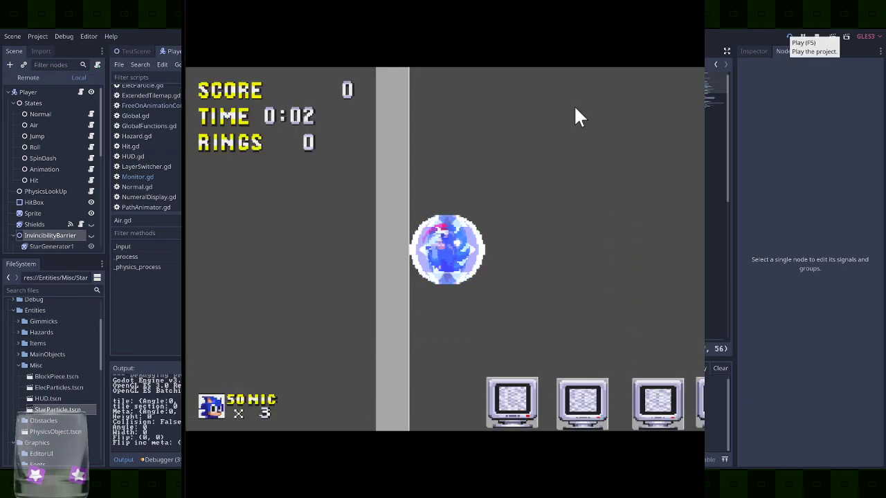
{"action": "left_click", "coordinate": [696, 4]}
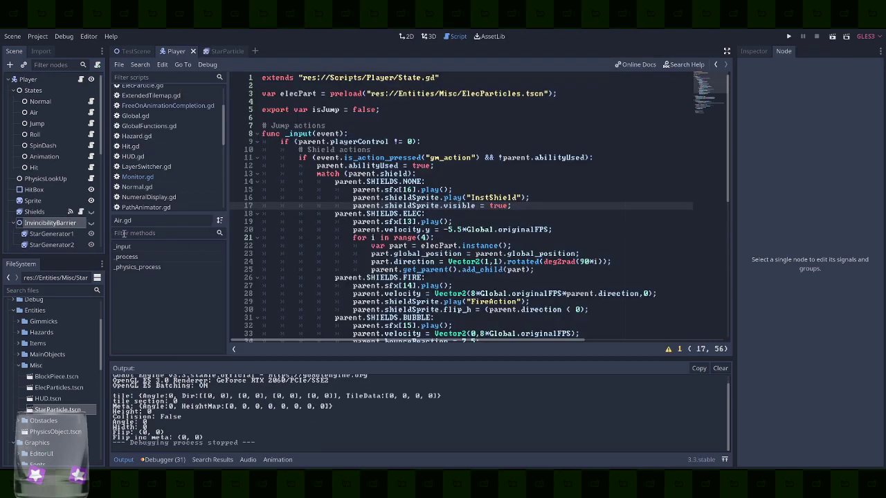
Correct the animation name to "InstaShield" and test the jump action in a short run of the project
{"action": "left_click", "coordinate": [489, 198]}
{"action": "type", "text": "a"}
{"action": "left_click", "coordinate": [788, 36]}
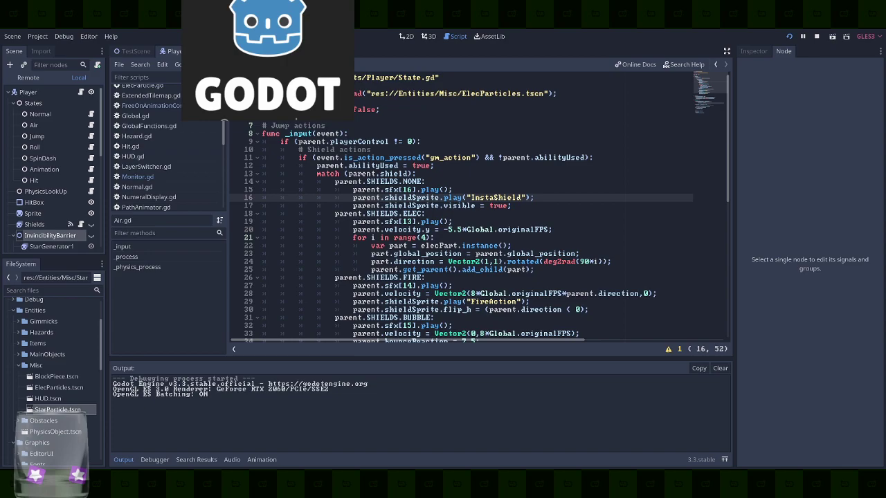
{"action": "key", "text": "space"}
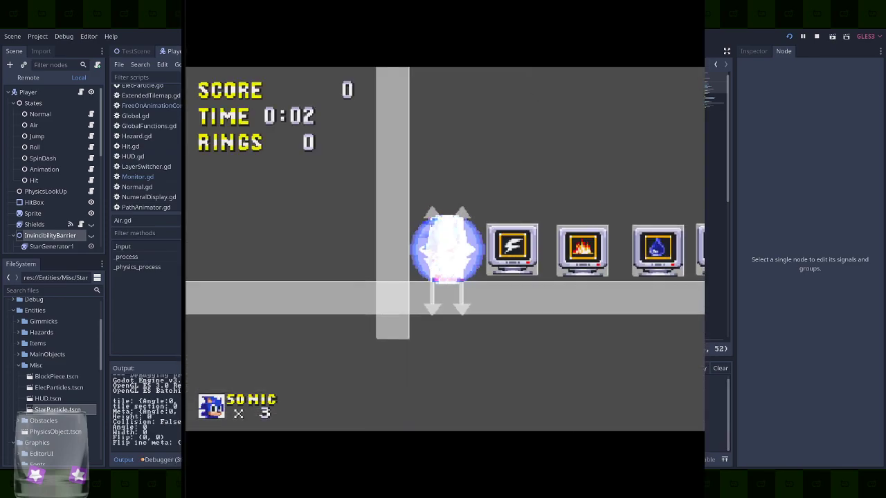
{"action": "left_click", "coordinate": [696, 3]}
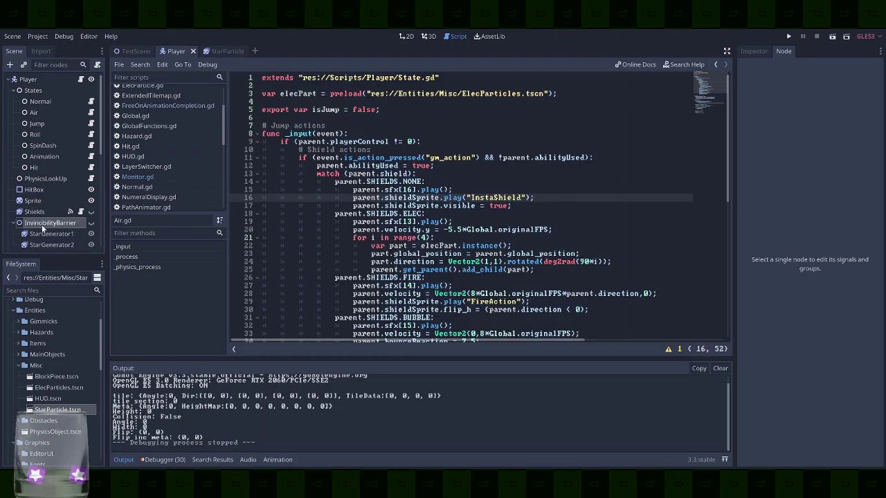
Select the Shields node and view the frames of its Insta animation
{"action": "left_click", "coordinate": [43, 224]}
{"action": "left_click", "coordinate": [52, 211]}
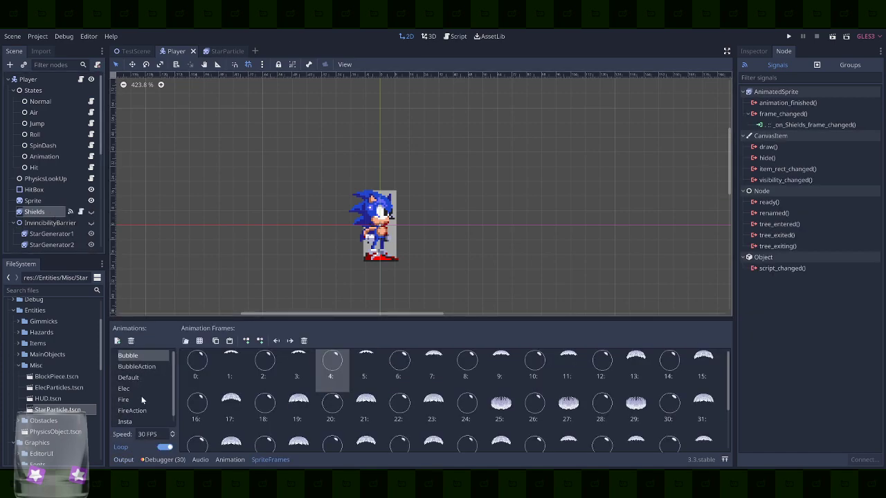
{"action": "left_click", "coordinate": [139, 420]}
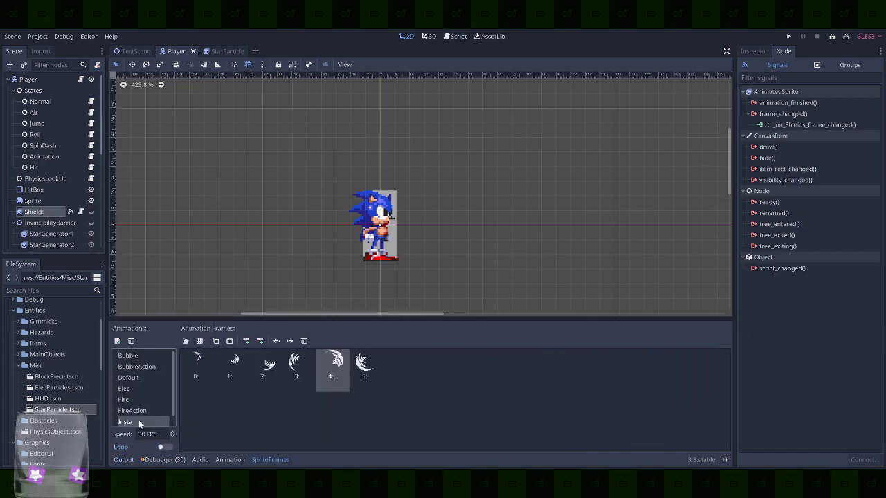
Change the animation name in the SHIELDS.NONE play call to "Insta" and save
{"action": "left_click", "coordinate": [454, 36]}
{"action": "left_click", "coordinate": [495, 198]}
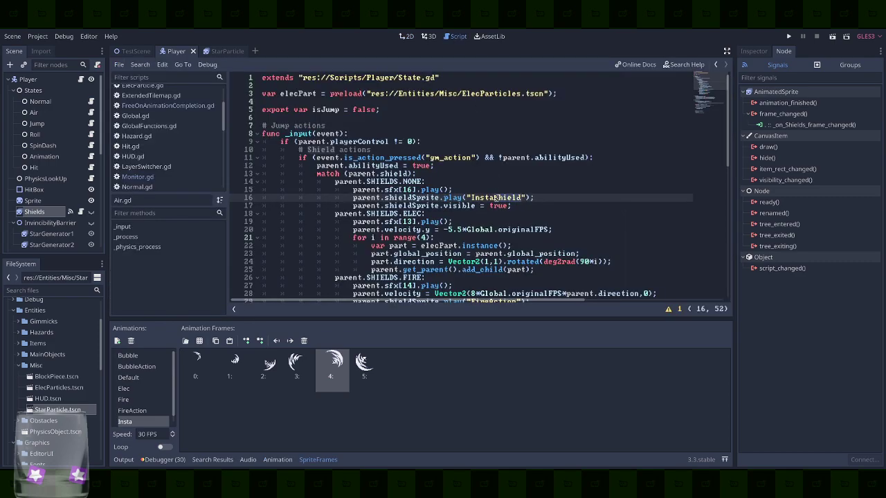
{"action": "key", "text": "Delete"}
{"action": "key", "text": "Delete"}
{"action": "key", "text": "Delete"}
{"action": "key", "text": "Delete"}
{"action": "key", "text": "Delete"}
{"action": "key", "text": "Delete"}
{"action": "key", "text": "ctrl+s"}
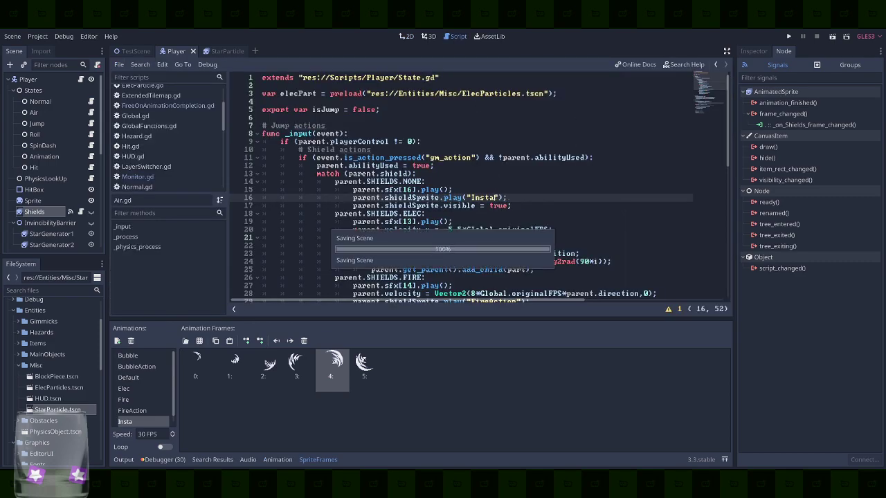
Run the project, trigger the unshielded mid-air action while jumping, and close the game
{"action": "left_click", "coordinate": [788, 36]}
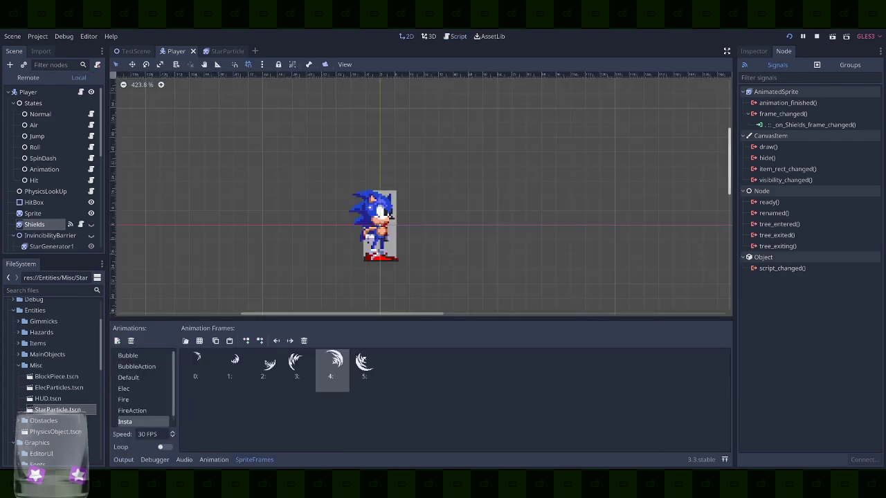
{"action": "key", "text": "space"}
{"action": "key", "text": "space"}
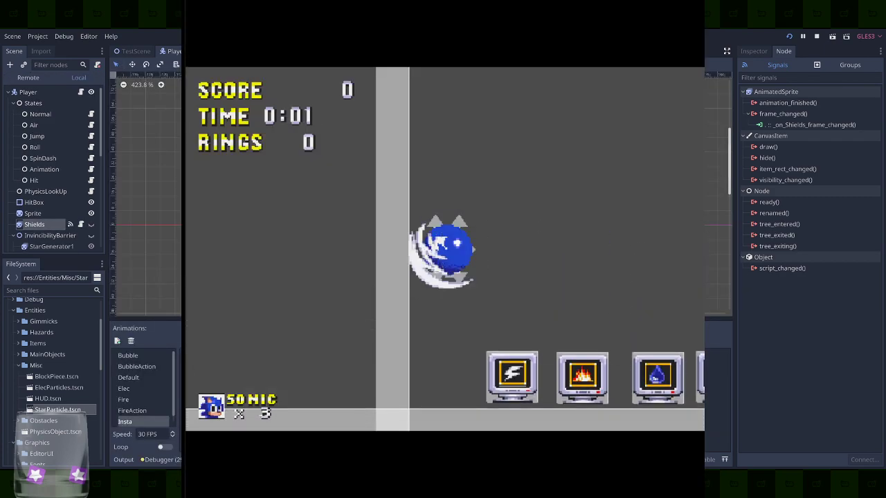
{"action": "key", "text": "space"}
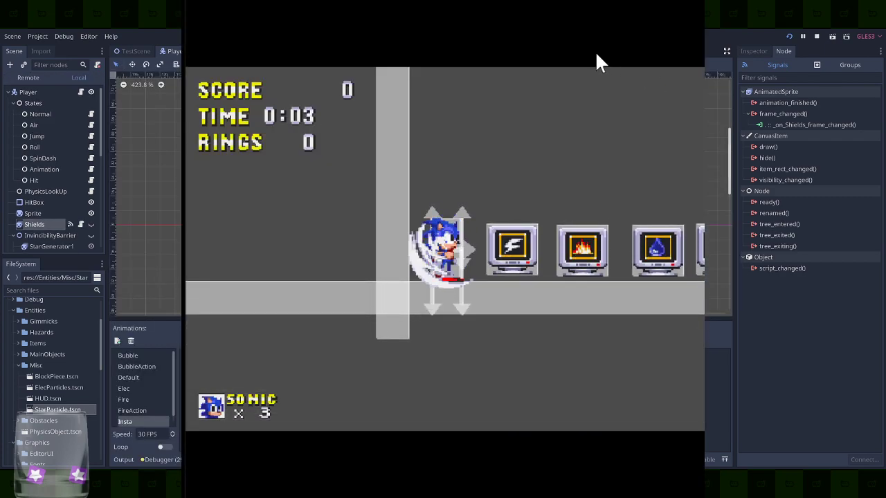
{"action": "left_click", "coordinate": [695, 1]}
Add the line parent.shieldSprite.stop(); below the visible = true line under SHIELDS.NONE
{"action": "left_click", "coordinate": [458, 37]}
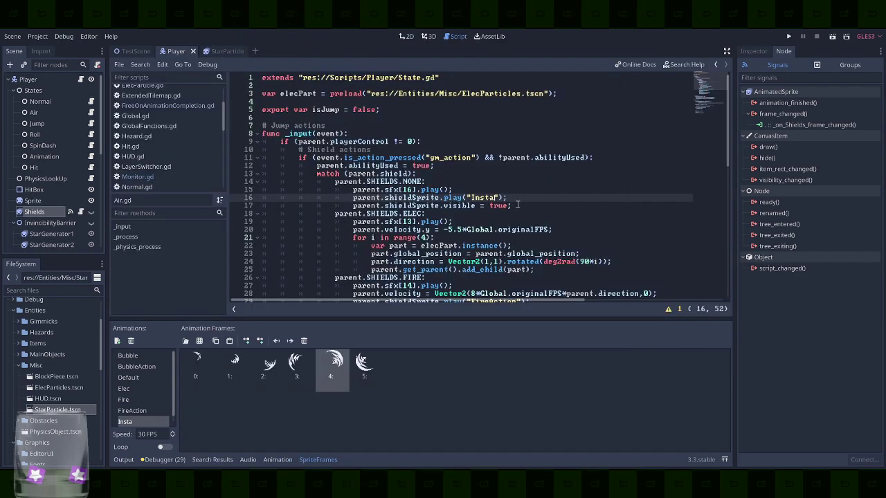
{"action": "left_click", "coordinate": [524, 205]}
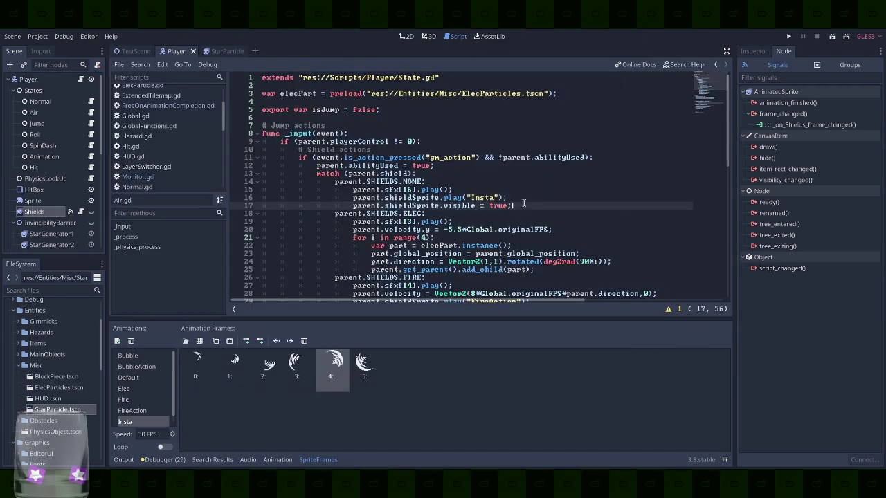
{"action": "key", "text": "Up"}
{"action": "key", "text": "Down"}
{"action": "type", "text": "parent.shieldSprite.play(\"Insta\");"}
{"action": "key", "text": "ctrl+Left"}
{"action": "key", "text": "ctrl+Left"}
{"action": "key", "text": "ctrl+Left"}
{"action": "key", "text": "shift+End"}
{"action": "type", "text": "fra"}
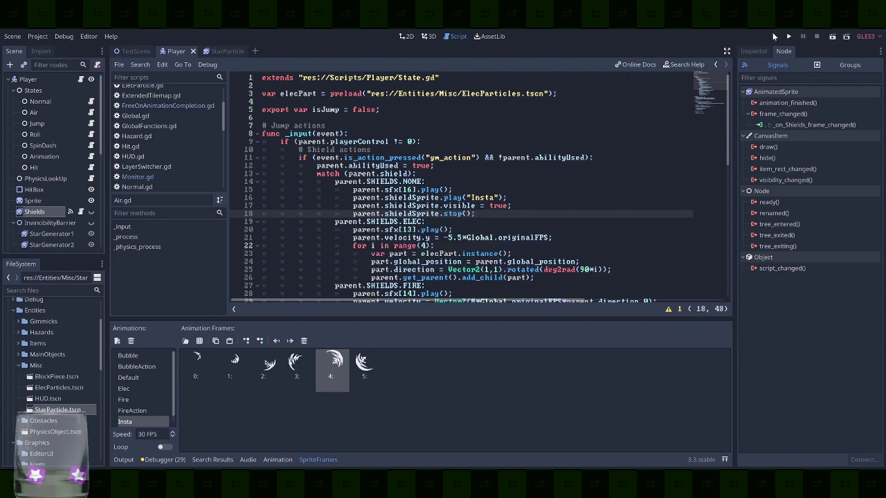
Run the project again to test the mid-air action with the stop call, and close the game
{"action": "left_click", "coordinate": [790, 36]}
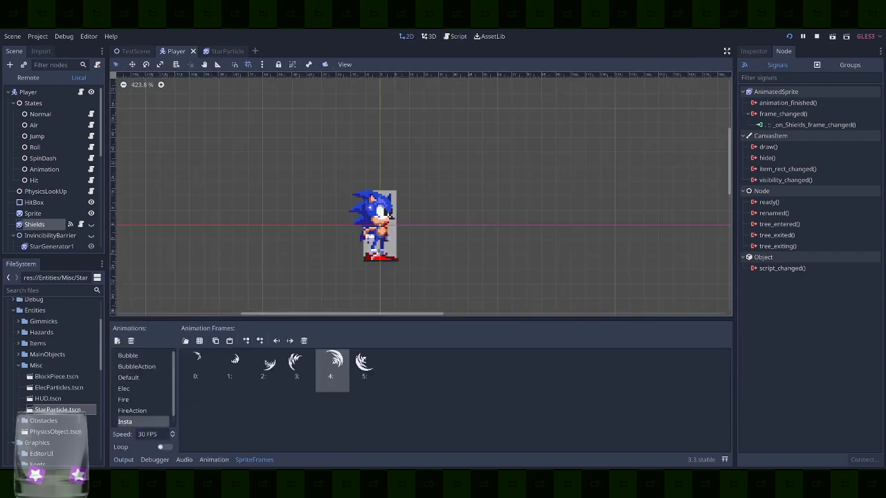
{"action": "key", "text": "space"}
{"action": "key", "text": "space"}
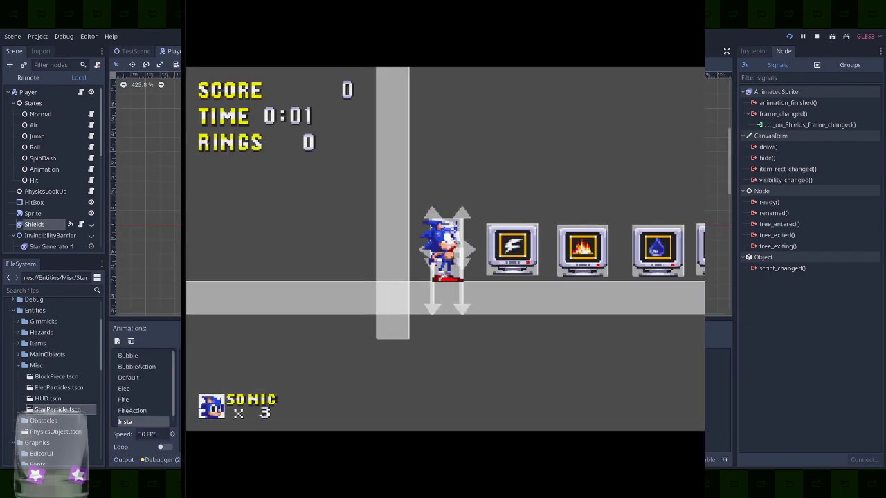
{"action": "left_click", "coordinate": [679, 1]}
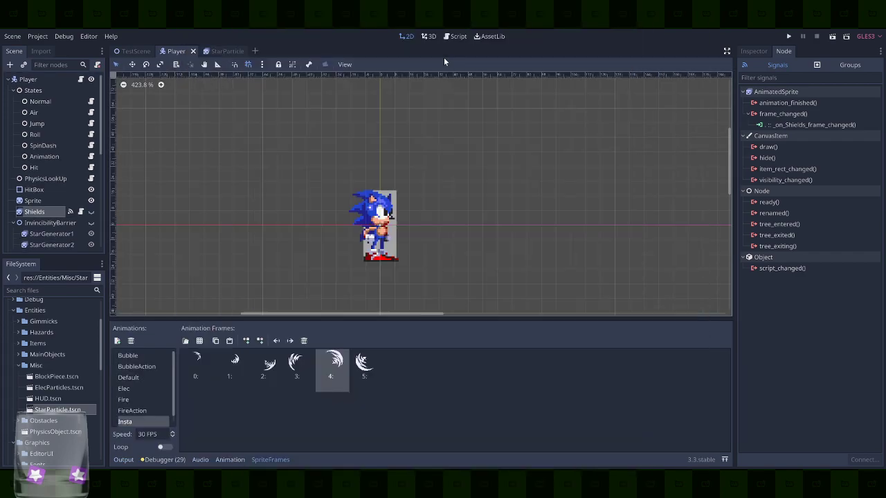
Write yield(Shields,"animation_finished") in the _ready function of Player.gd, below the inputs loop
{"action": "left_click", "coordinate": [456, 37]}
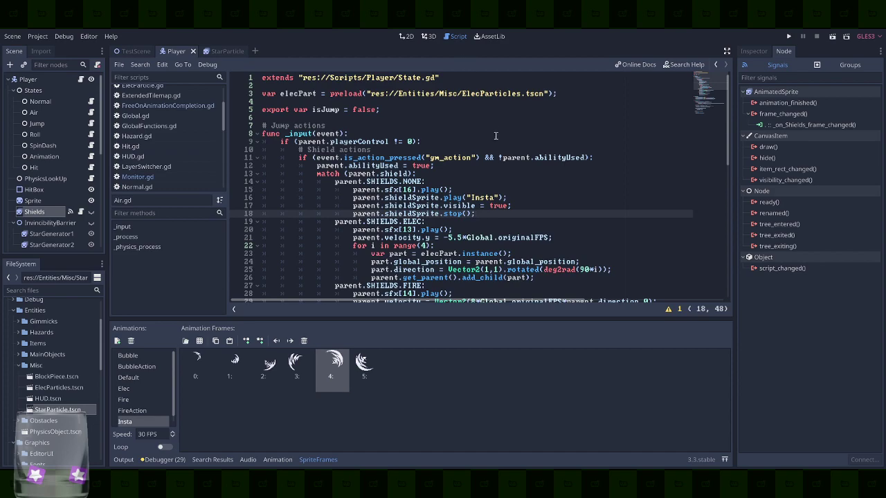
{"action": "key", "text": "Up"}
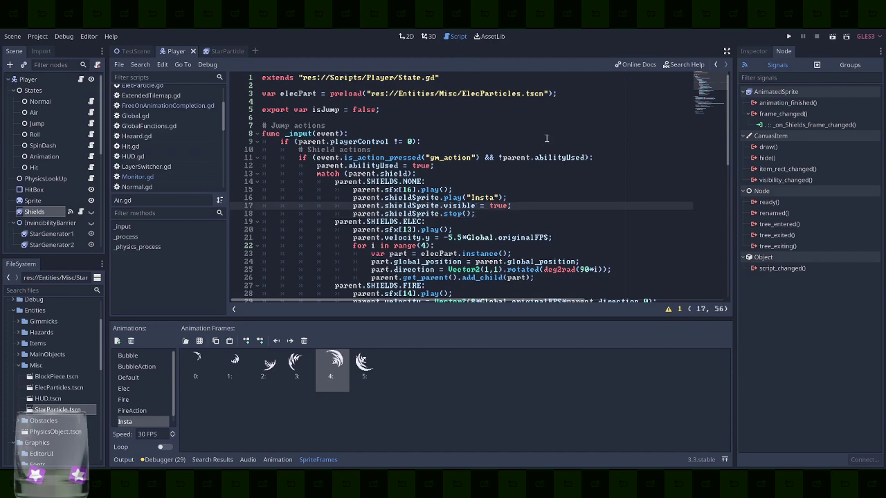
{"action": "left_click", "coordinate": [81, 80]}
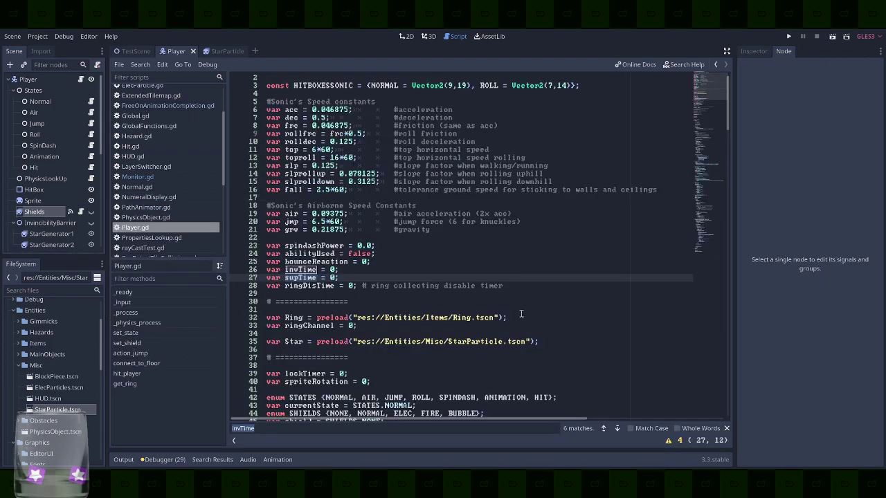
{"action": "scroll", "coordinate": [393, 283], "scroll_direction": "down", "scroll_amount": 14}
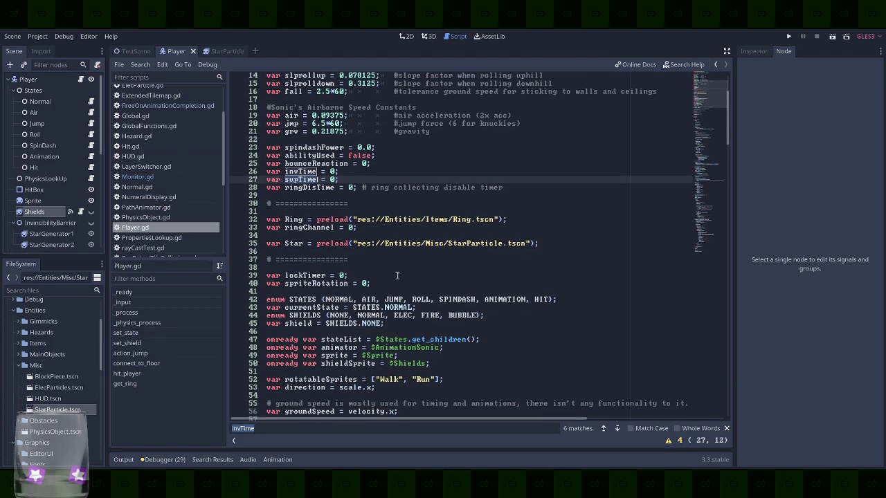
{"action": "scroll", "coordinate": [392, 286], "scroll_direction": "down", "scroll_amount": 4}
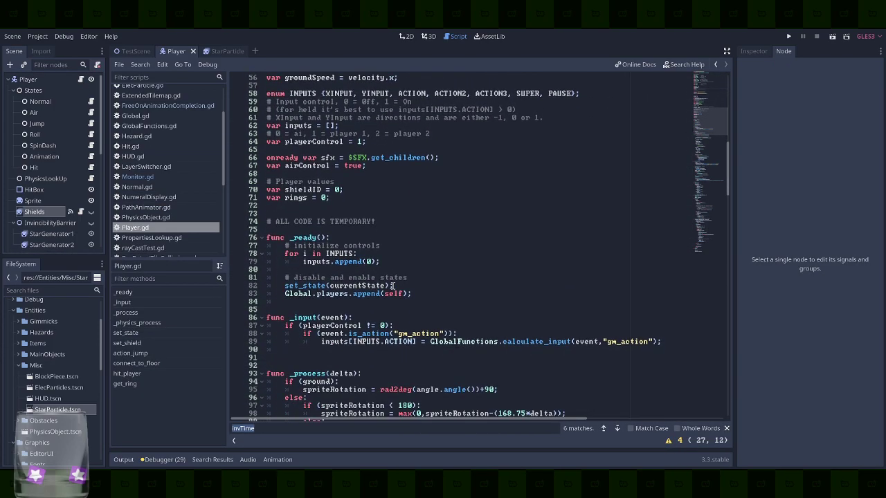
{"action": "left_click", "coordinate": [421, 272]}
{"action": "type", "text": "yield"}
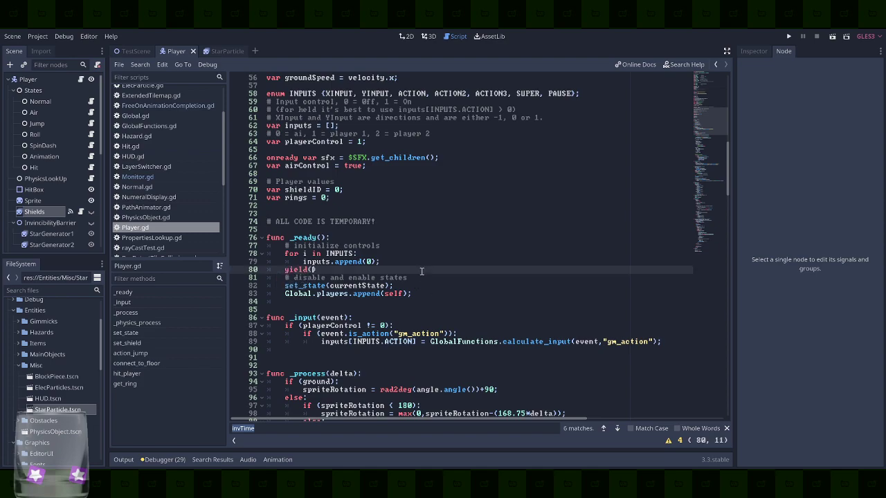
{"action": "type", "text": "($"}
{"action": "key", "text": "BackSpace"}
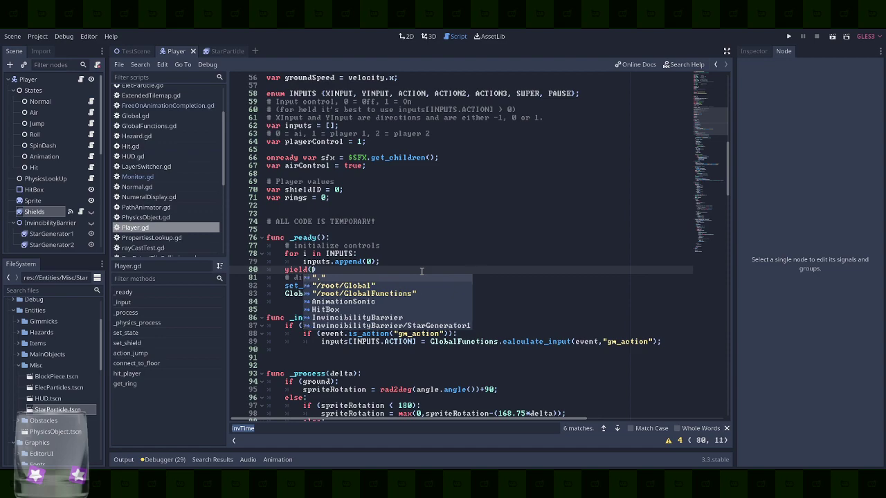
{"action": "type", "text": "Shields,\"f"}
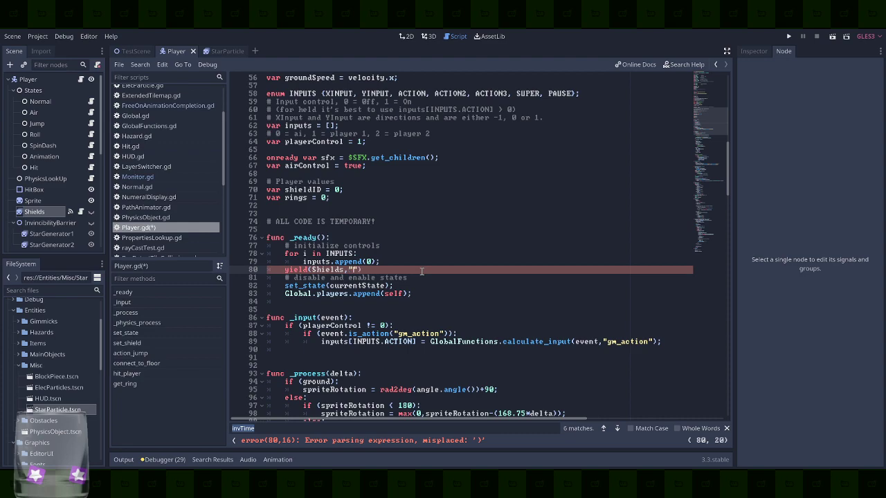
{"action": "left_click", "coordinate": [34, 212]}
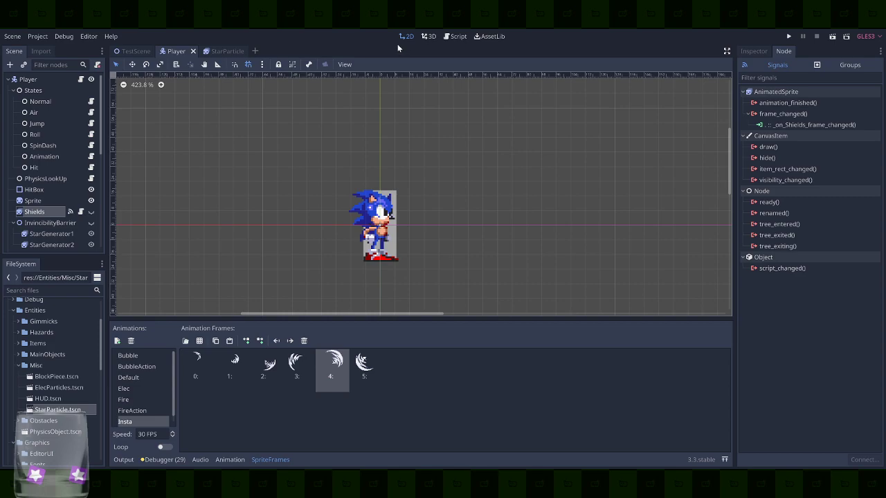
{"action": "left_click", "coordinate": [456, 36]}
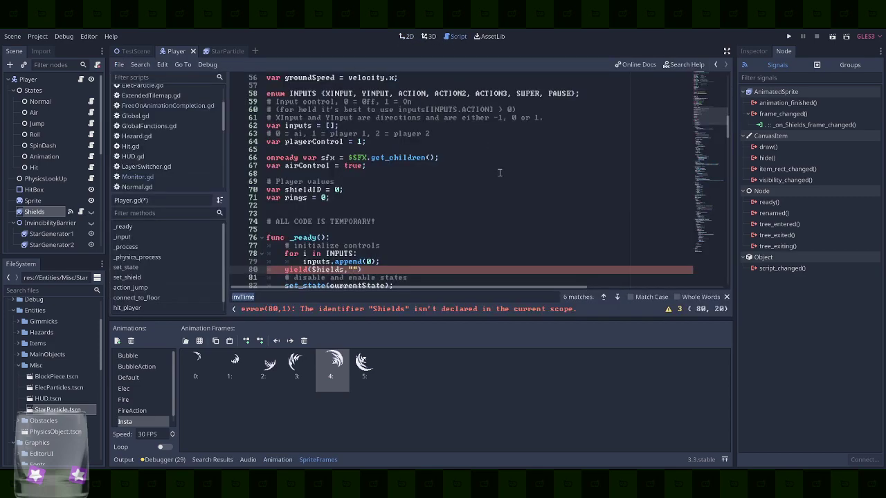
{"action": "type", "text": "_finished"}
Examine the _on_Shields_frame_changed handler and its animation cases in ShieldAnimations.gd
{"action": "double_click", "coordinate": [832, 125]}
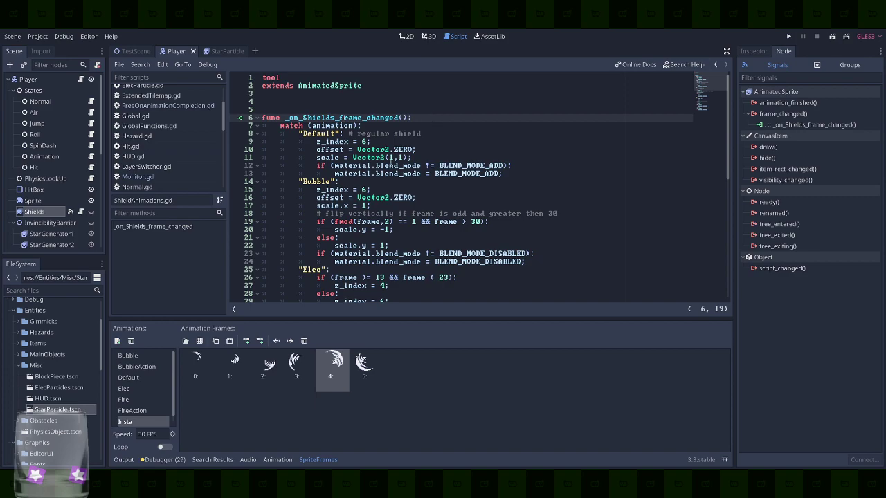
{"action": "scroll", "coordinate": [370, 185], "scroll_direction": "down", "scroll_amount": 9}
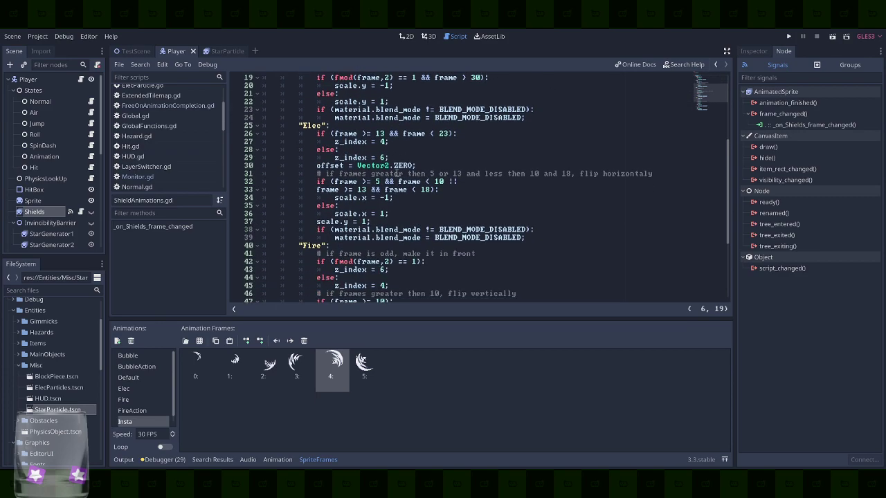
{"action": "scroll", "coordinate": [397, 173], "scroll_direction": "up", "scroll_amount": 10}
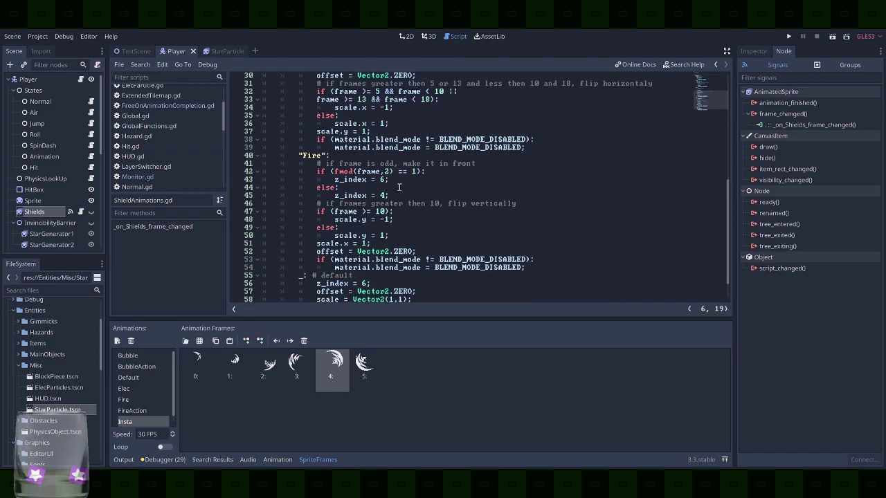
Change the yield target in Player.gd's _ready function to the node reference $Shields
{"action": "left_click", "coordinate": [81, 80]}
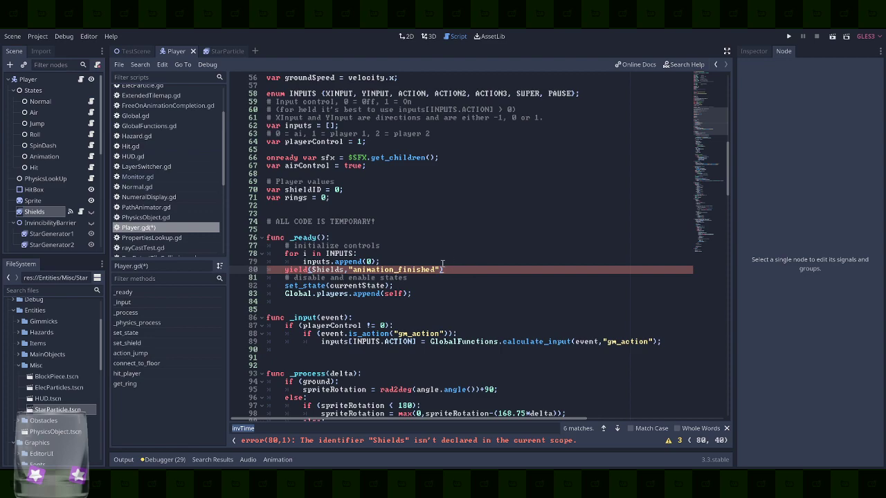
{"action": "double_click", "coordinate": [332, 270]}
{"action": "type", "text": "$"}
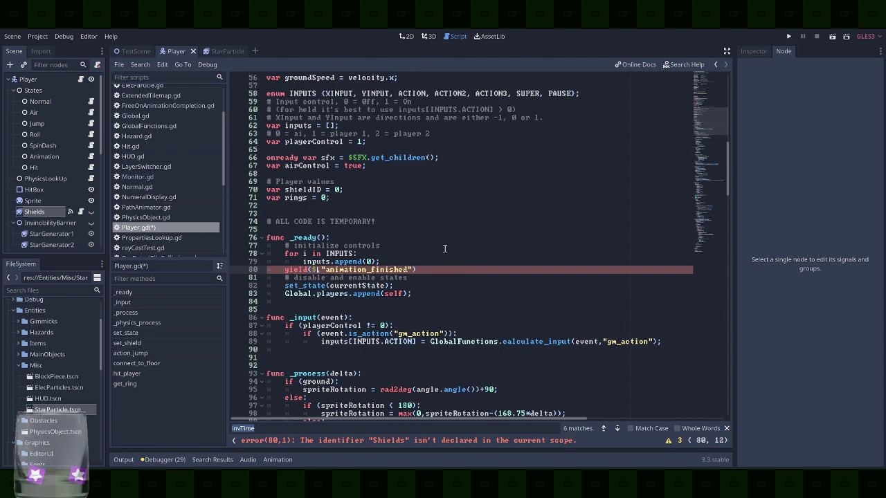
{"action": "type", "text": "Shi\\"}
{"action": "key", "text": "Return"}
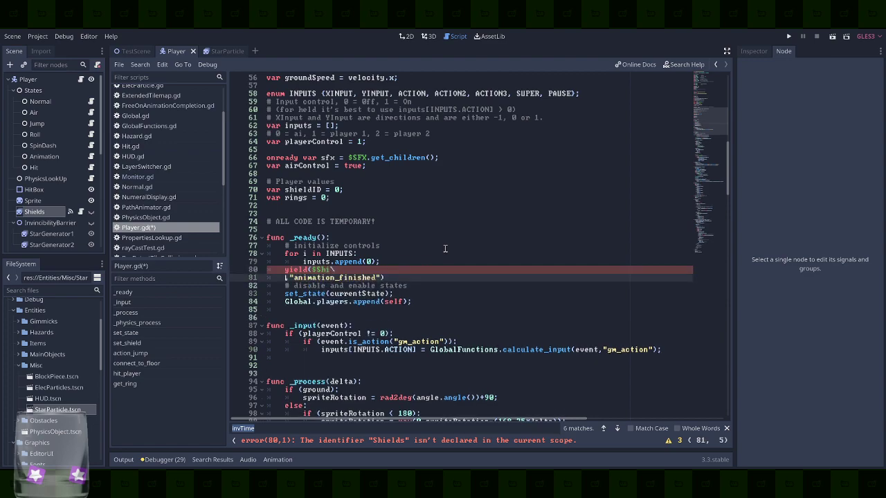
{"action": "key", "text": "BackSpace"}
{"action": "key", "text": "BackSpace"}
{"action": "key", "text": "BackSpace"}
{"action": "type", "text": "elds,\"animation_finished"}
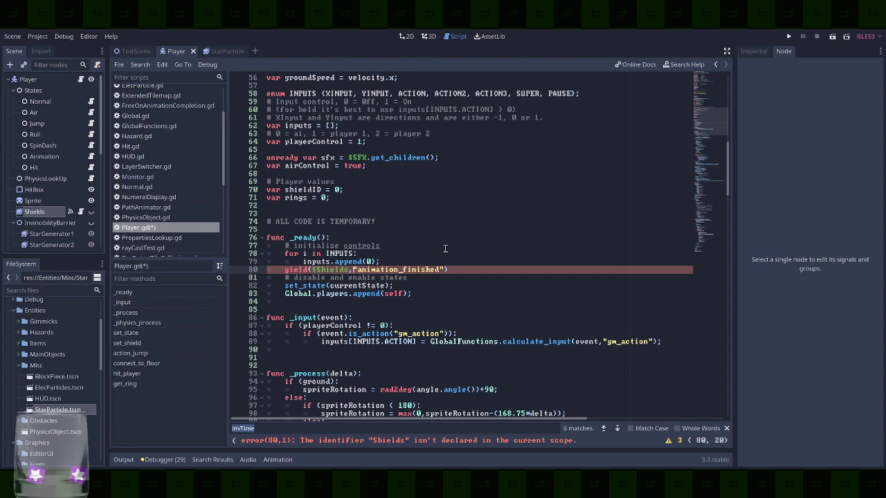
Change the yield target to shieldSprite and remove the yield line from the _ready function
{"action": "key", "text": "shift+End"}
{"action": "key", "text": "Delete"}
{"action": "type", "text": ","}
{"action": "key", "text": "Return"}
{"action": "key", "text": "shift+Up"}
{"action": "key", "text": "Down"}
{"action": "key", "text": "Home"}
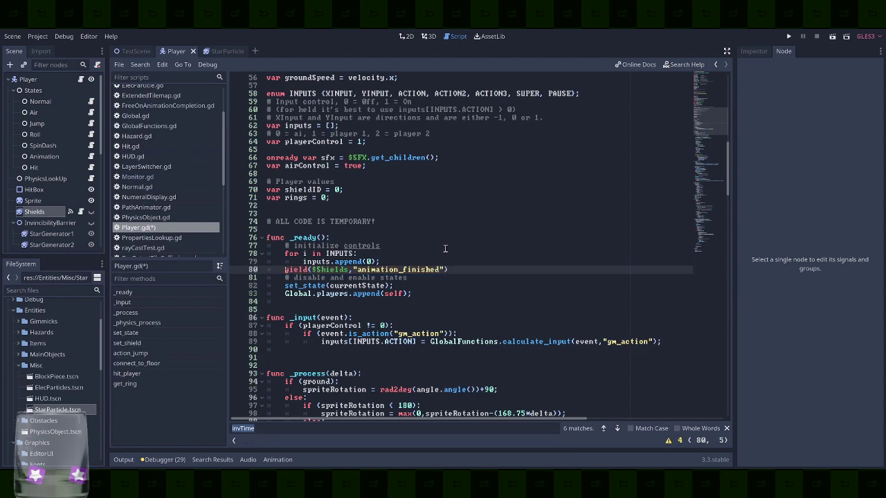
{"action": "type", "text": "shiel"}
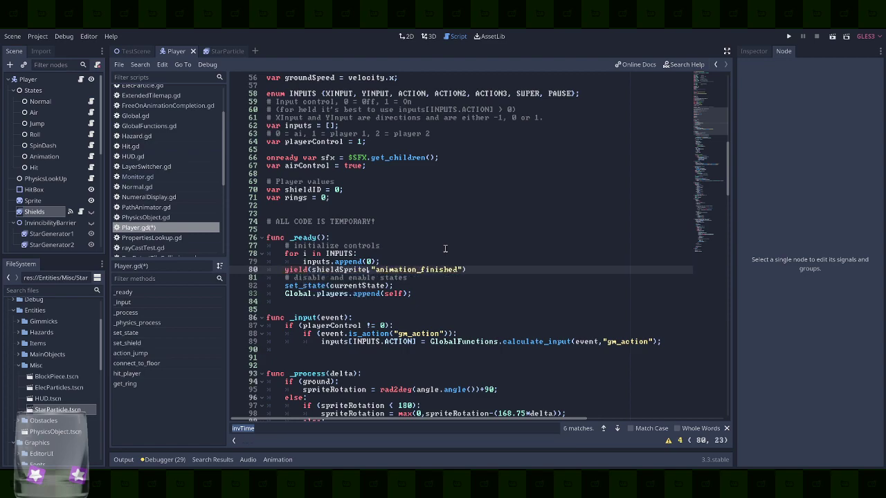
{"action": "key", "text": "BackSpace"}
{"action": "key", "text": "Return"}
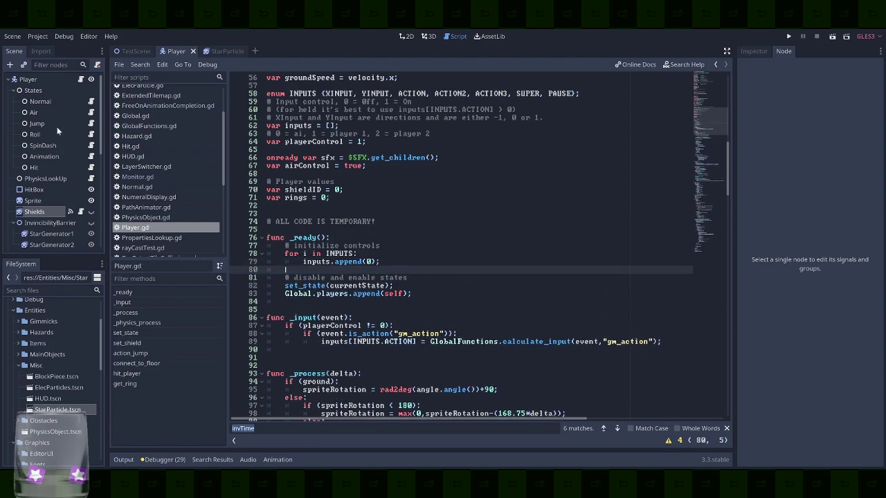
Open the Air.gd script attached to the Jump state node
{"action": "left_click", "coordinate": [91, 134]}
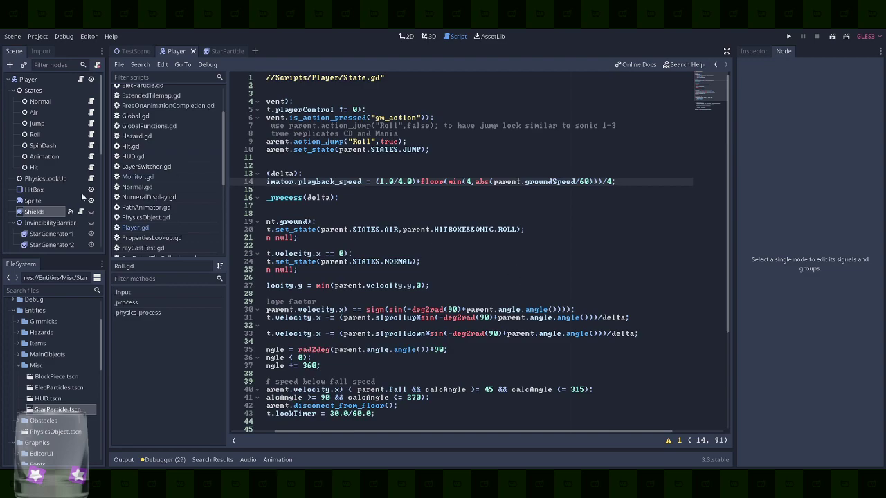
{"action": "left_click", "coordinate": [90, 125]}
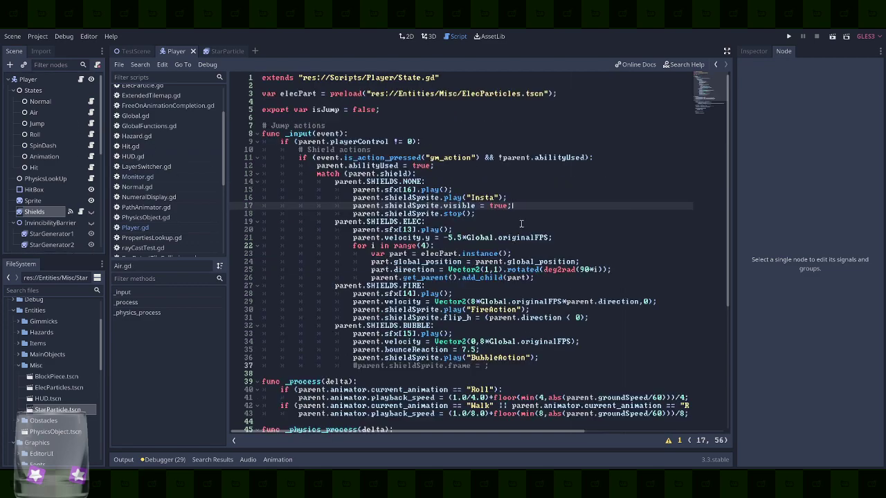
Insert yield(parent.shieldSprite,"animation_finished"); after the visible = true line in the SHIELDS.NONE case of Air.gd
{"action": "key", "text": "Return"}
{"action": "type", "text": "yield(shieldSprite,\"animation_finished\");"}
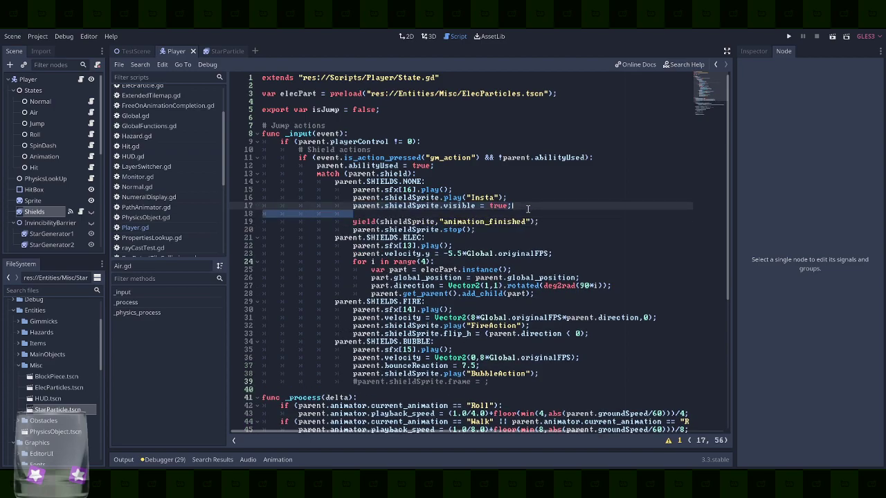
{"action": "key", "text": "BackSpace"}
{"action": "key", "text": "Home"}
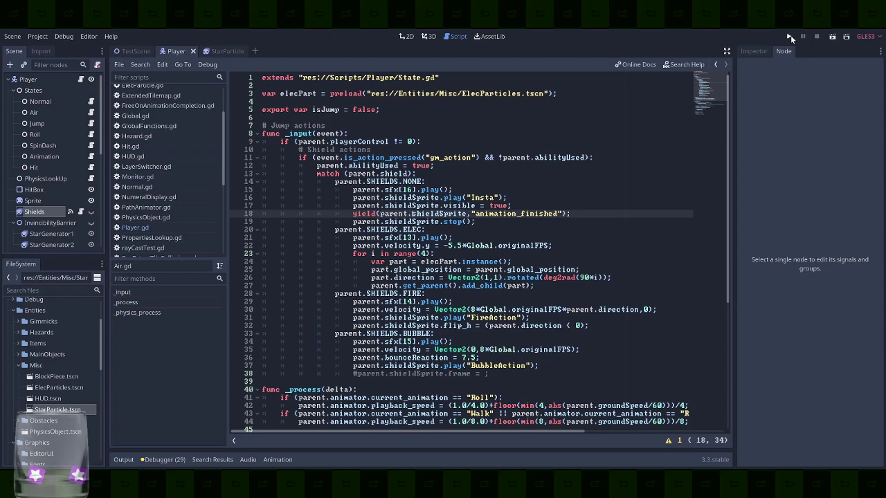
Add parent.shieldSprite.visible = false; between the yield line and the stop() call in the SHIELDS.NONE case
{"action": "left_click", "coordinate": [579, 214]}
{"action": "key", "text": "Return"}
{"action": "type", "text": "parent.shieldSprite.visible = true;"}
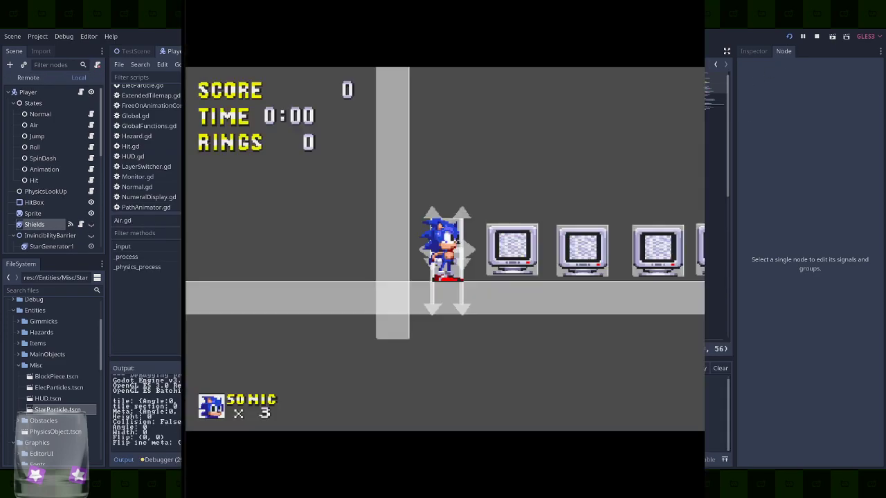
Test the unshielded mid-air action with Sonic in the running game, and stop the game
{"action": "key", "text": "space"}
{"action": "key", "text": "Right"}
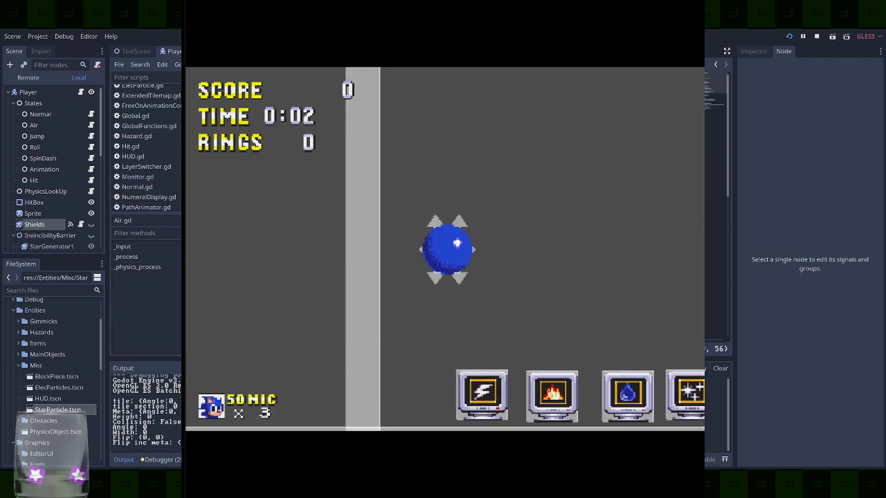
{"action": "key", "text": "space"}
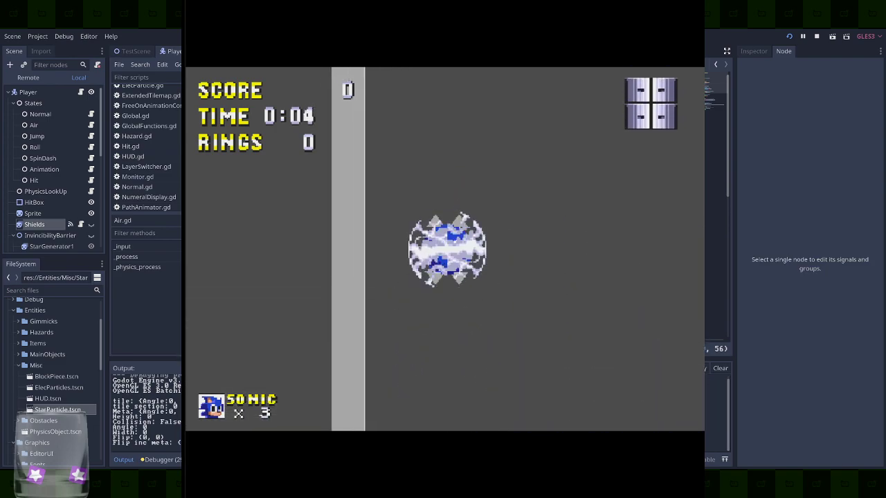
{"action": "key", "text": "F8"}
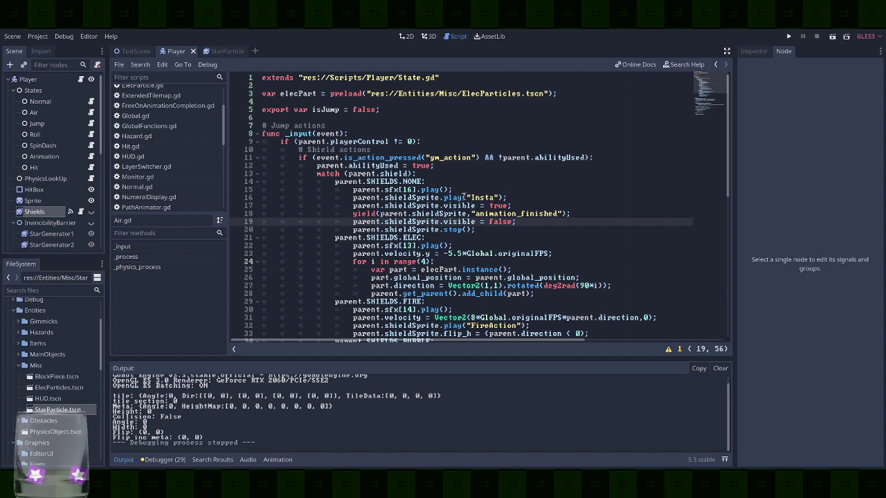
Add parent.shieldSprite.frame = 0; directly after the play("Insta") line in the SHIELDS.NONE case
{"action": "key", "text": "ctrl+c"}
{"action": "key", "text": "ctrl+v"}
{"action": "key", "text": "ctrl+v"}
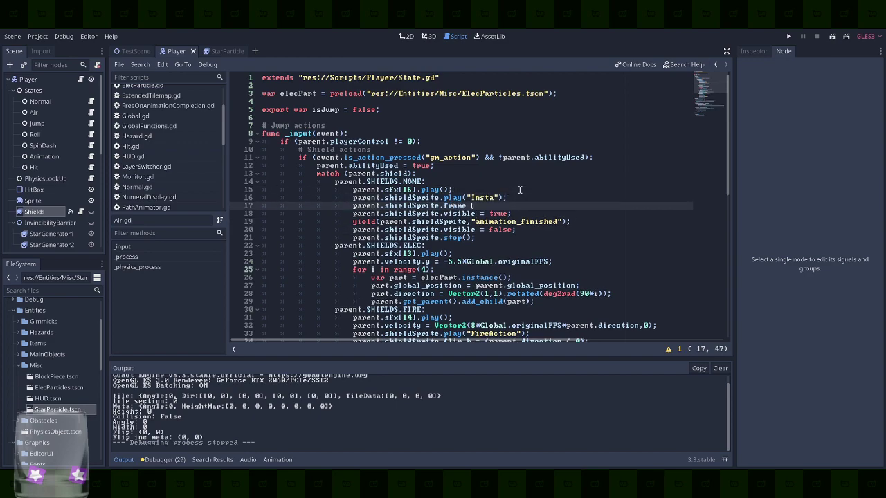
Run the game and jump Sonic through the electric, fire and invincibility monitors near the start
{"action": "left_click", "coordinate": [789, 36]}
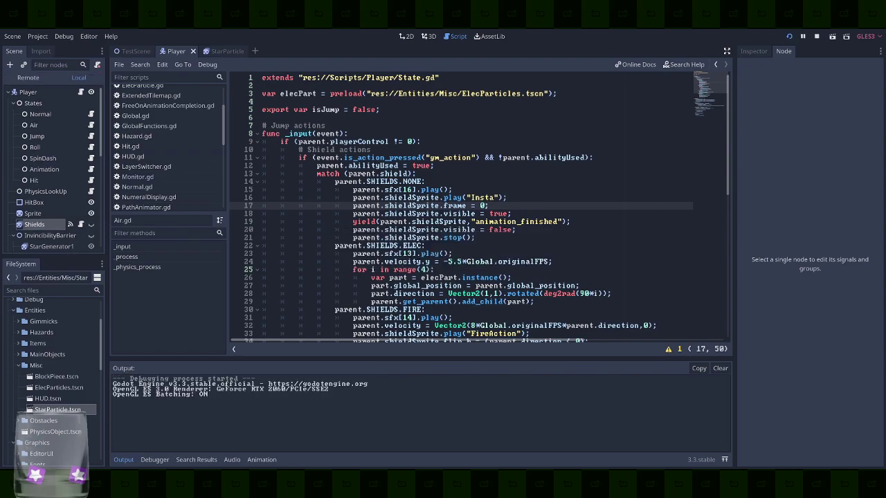
{"action": "key", "text": "Right"}
{"action": "key", "text": "space"}
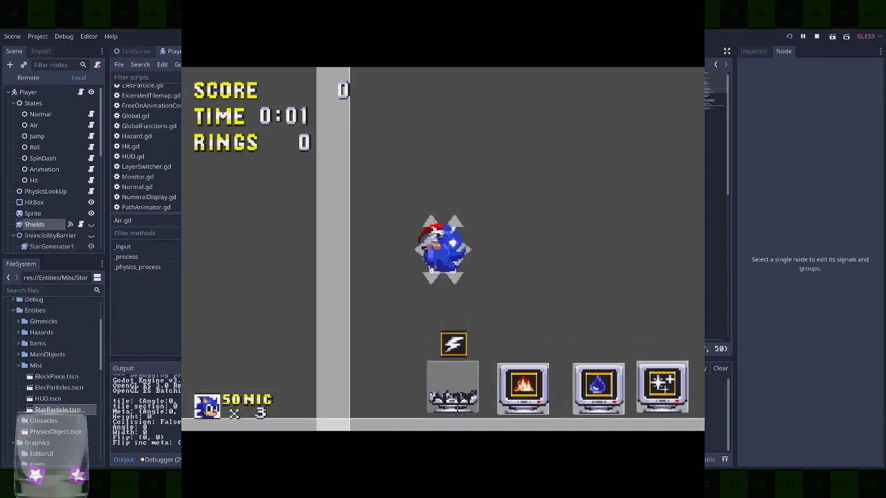
{"action": "key", "text": "space"}
{"action": "key", "text": "space"}
{"action": "key", "text": "Right"}
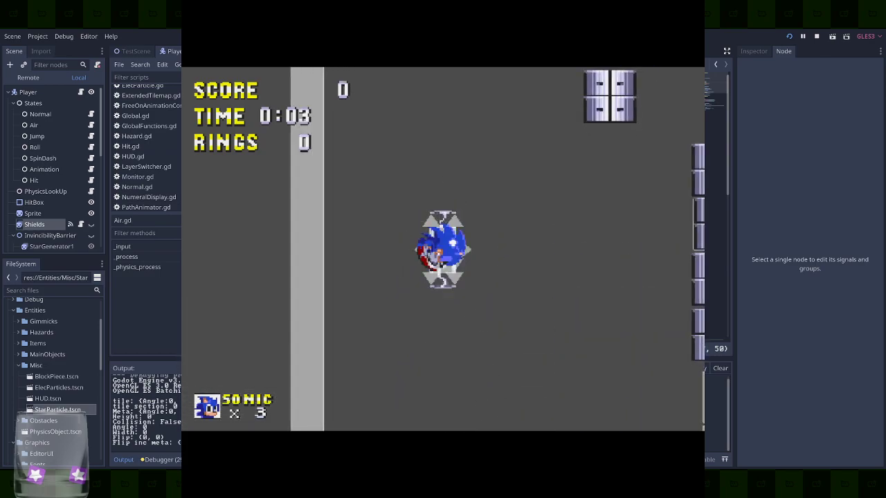
{"action": "key", "text": "Right"}
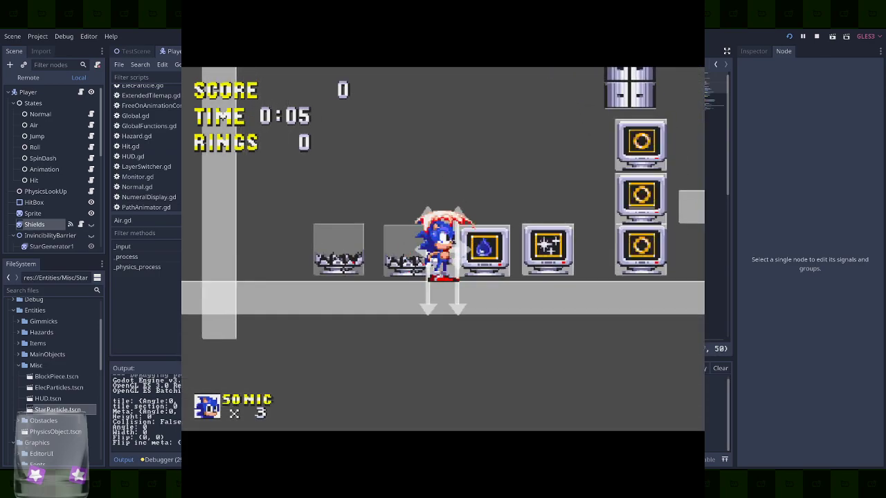
{"action": "key", "text": "space"}
{"action": "key", "text": "Right"}
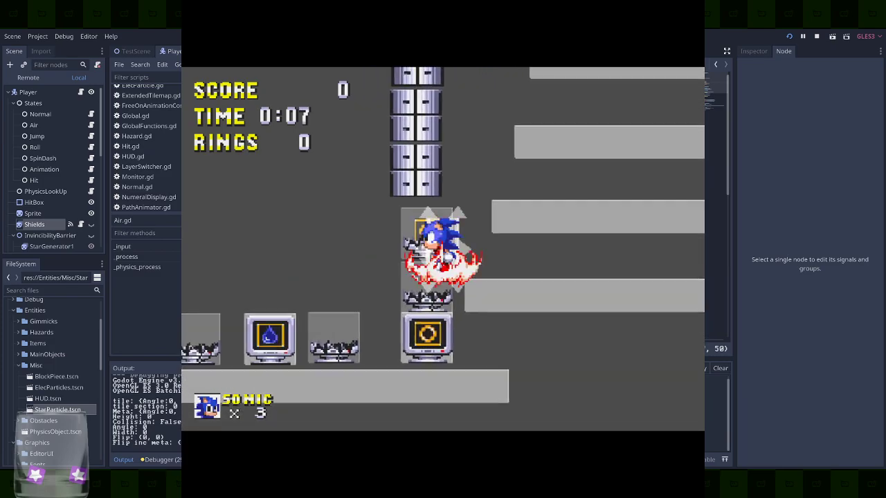
Break the stacked ring monitors and test mid-air jumps beside the block column with invincibility active
{"action": "key", "text": "space"}
{"action": "key", "text": "Right"}
{"action": "key", "text": "Left"}
{"action": "key", "text": "space"}
{"action": "key", "text": "Right"}
{"action": "key", "text": "Left"}
{"action": "key", "text": "Right"}
{"action": "key", "text": "space"}
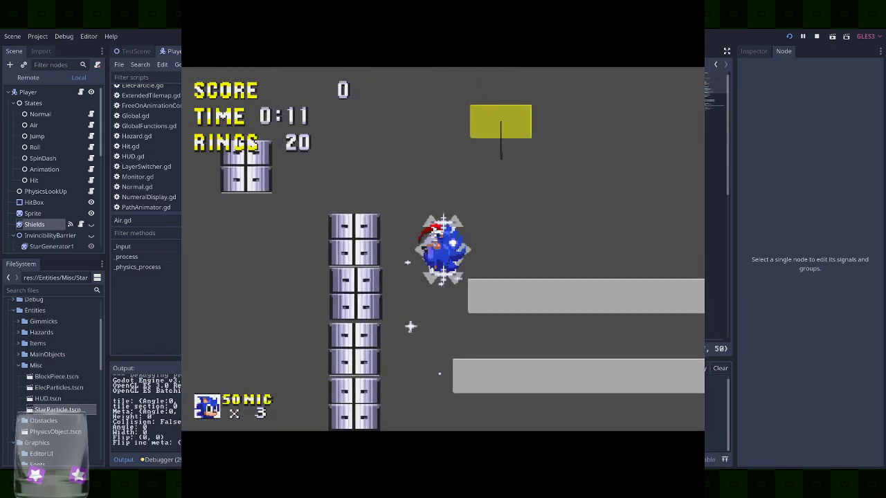
{"action": "key", "text": "space"}
{"action": "key", "text": "Left"}
{"action": "key", "text": "Right"}
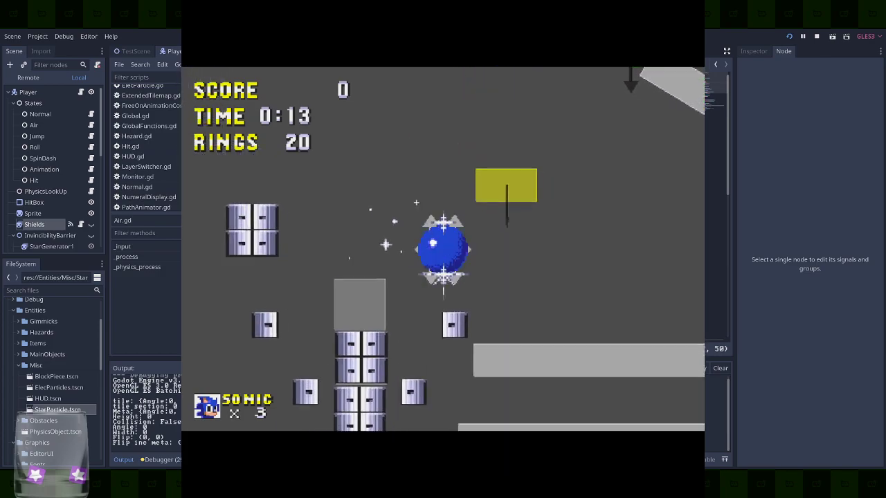
Move Sonic to the row of monitors past the yellow platform and break the extra-life and ring monitors
{"action": "key", "text": "Left"}
{"action": "key", "text": "Right"}
{"action": "key", "text": "space"}
{"action": "key", "text": "Left"}
{"action": "key", "text": "Right"}
{"action": "key", "text": "space"}
{"action": "key", "text": "Right"}
{"action": "key", "text": "space"}
{"action": "key", "text": "Right"}
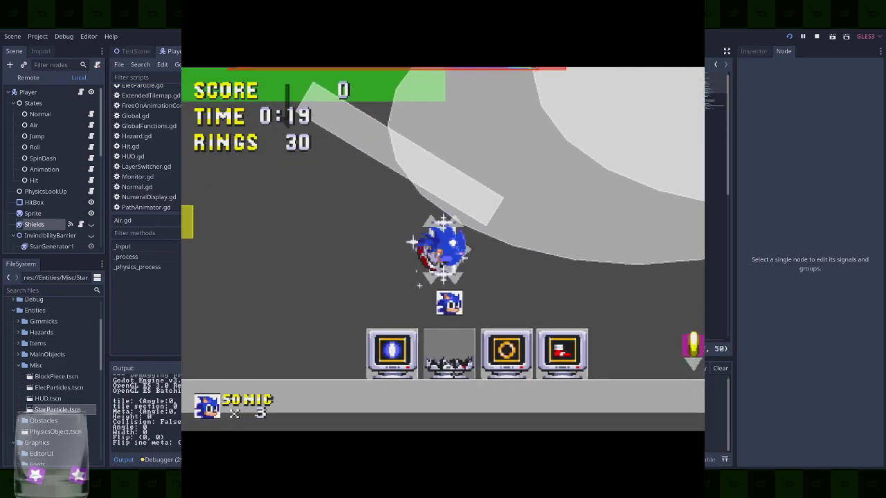
{"action": "key", "text": "Right"}
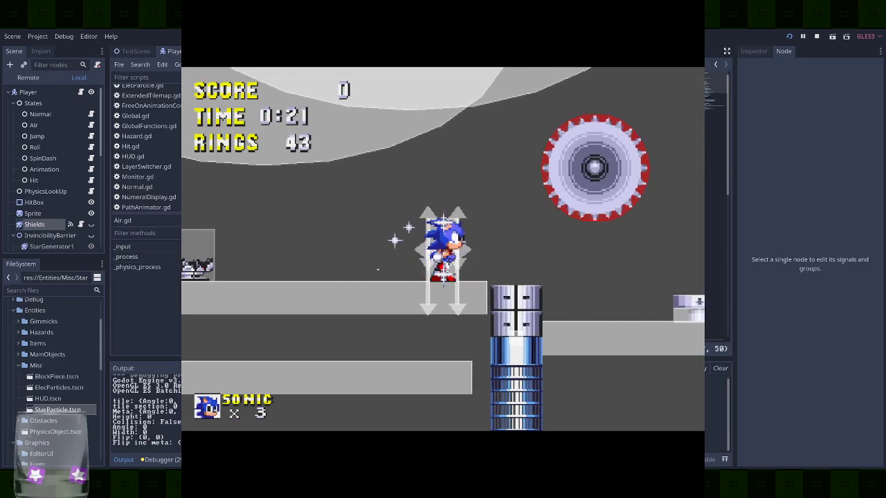
Take Sonic past the saw blade and star bumper and through the tubes to the green hills
{"action": "key", "text": "Right"}
{"action": "key", "text": "space"}
{"action": "key", "text": "Left"}
{"action": "key", "text": "space"}
{"action": "key", "text": "Right"}
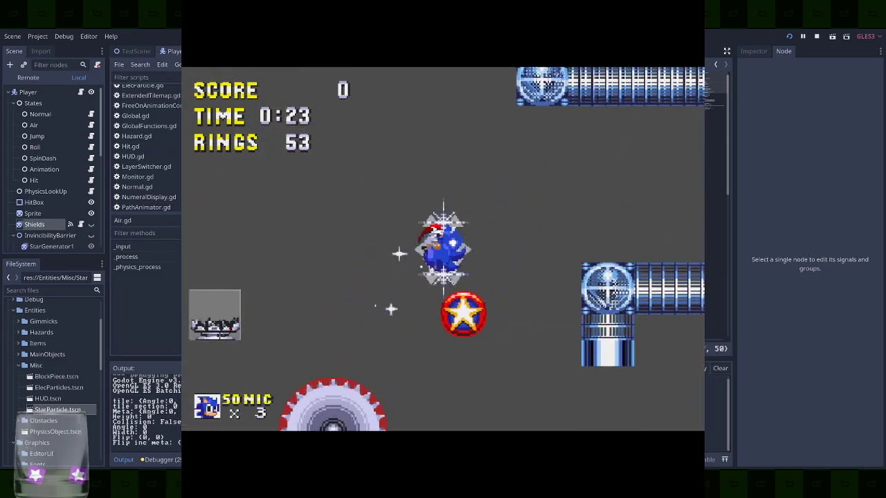
{"action": "key", "text": "Right"}
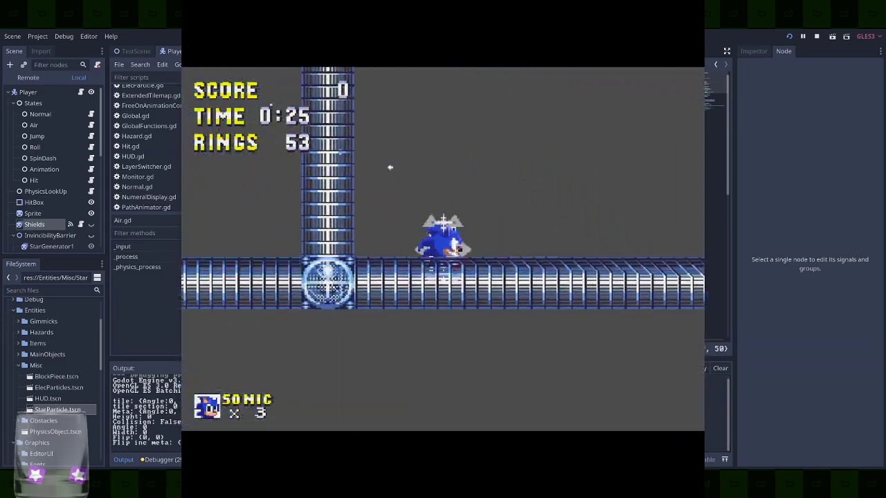
{"action": "key", "text": "Right"}
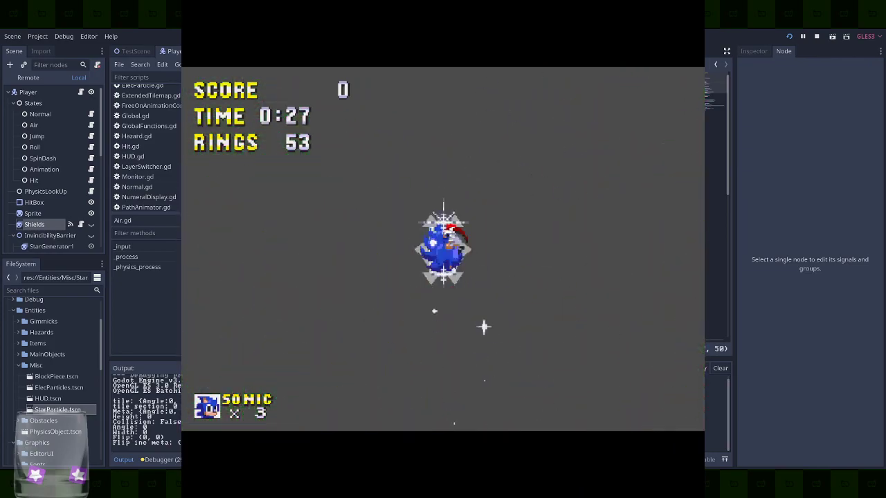
{"action": "key", "text": "Left"}
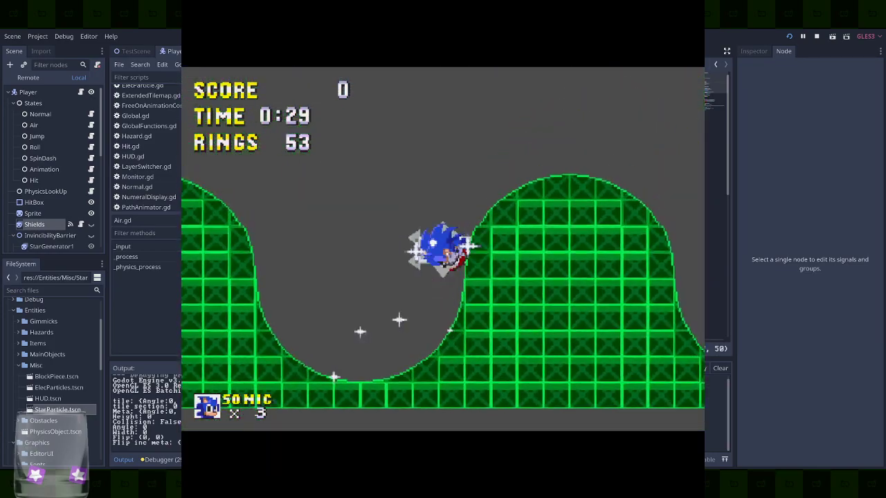
Run and jump Sonic over the green hills to test the shield display as invincibility runs out
{"action": "key", "text": "space"}
{"action": "key", "text": "Right"}
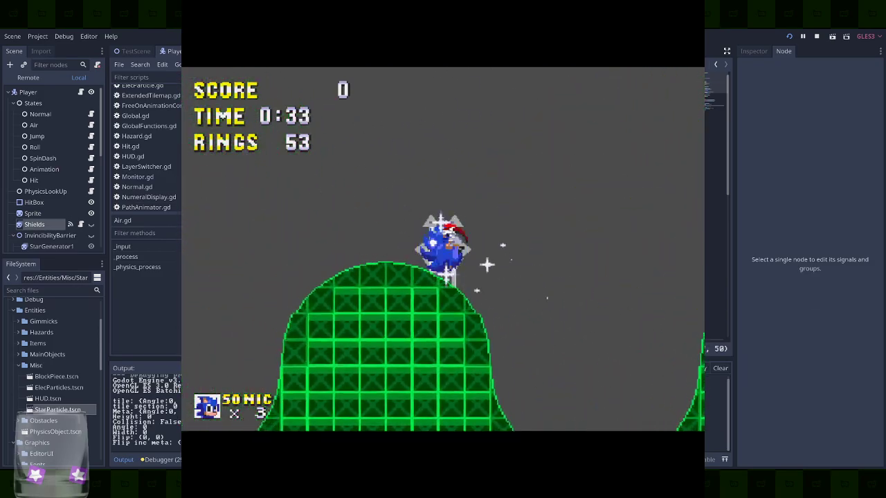
{"action": "key", "text": "Right"}
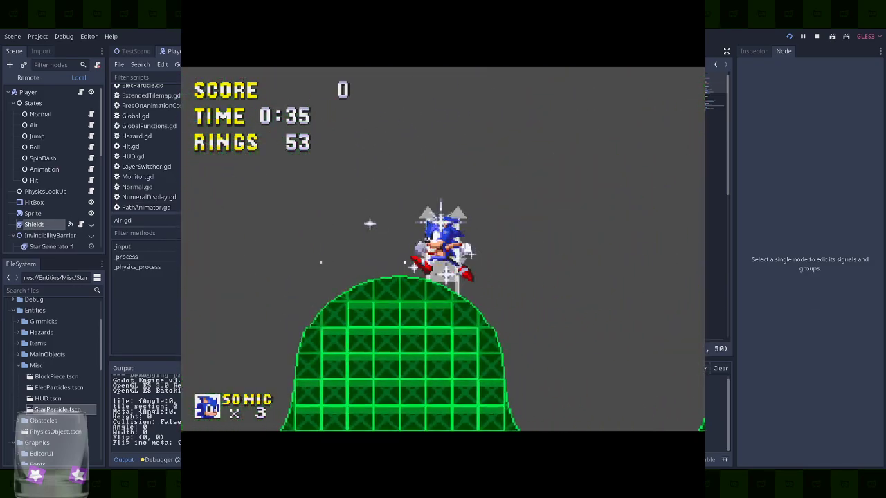
{"action": "key", "text": "Right"}
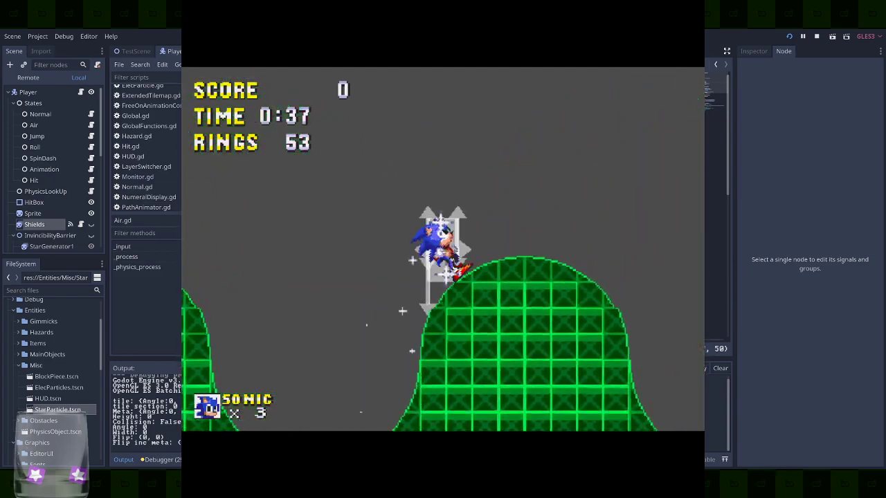
{"action": "key", "text": "Right"}
{"action": "key", "text": "space"}
{"action": "key", "text": "space"}
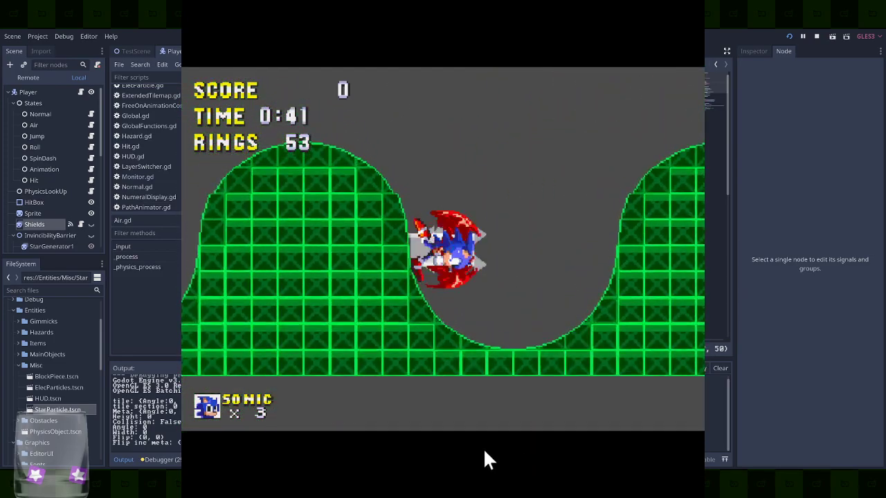
Test jumping and rolling with the fire shield in the valleys between the green hills
{"action": "key", "text": "Left"}
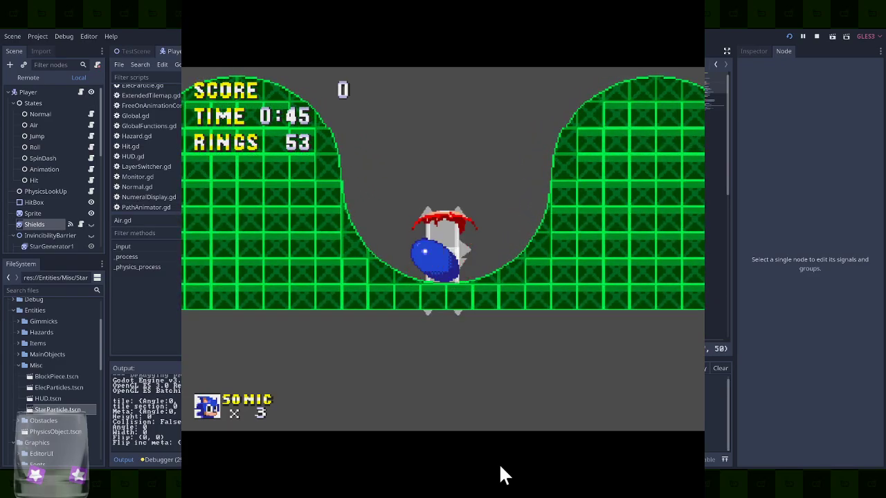
{"action": "key", "text": "space"}
{"action": "key", "text": "Right"}
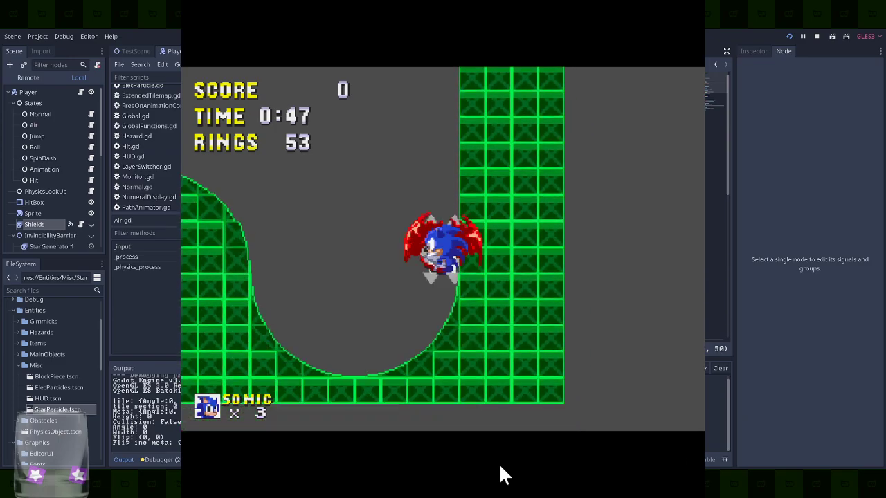
{"action": "key", "text": "Left"}
{"action": "key", "text": "space"}
{"action": "key", "text": "space"}
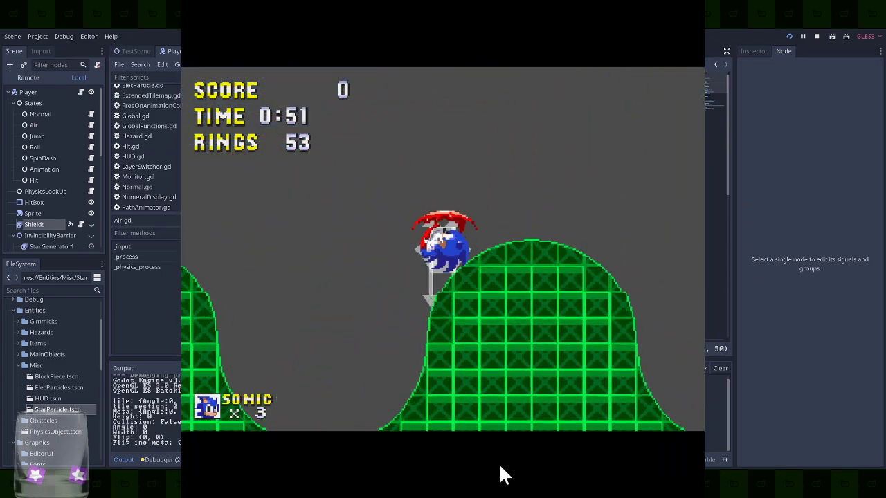
{"action": "key", "text": "space"}
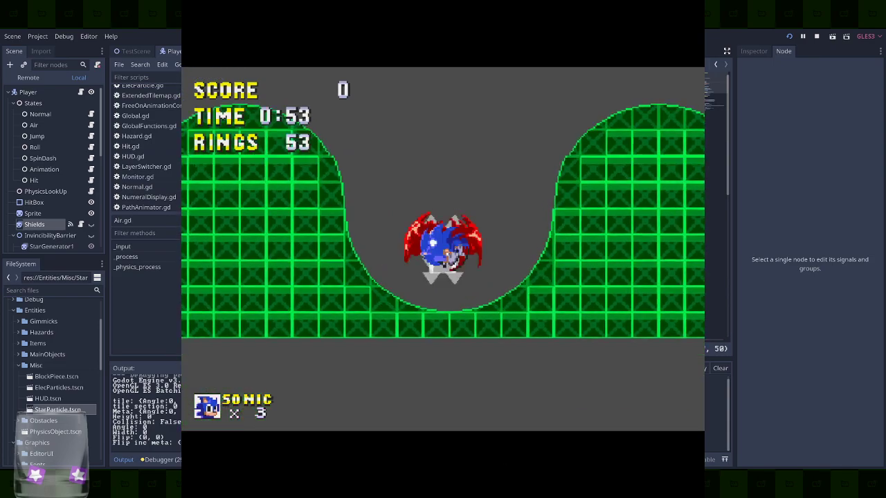
Restart the game and trigger the insta-shield in repeated jumps beside the starting wall
{"action": "left_click", "coordinate": [789, 38]}
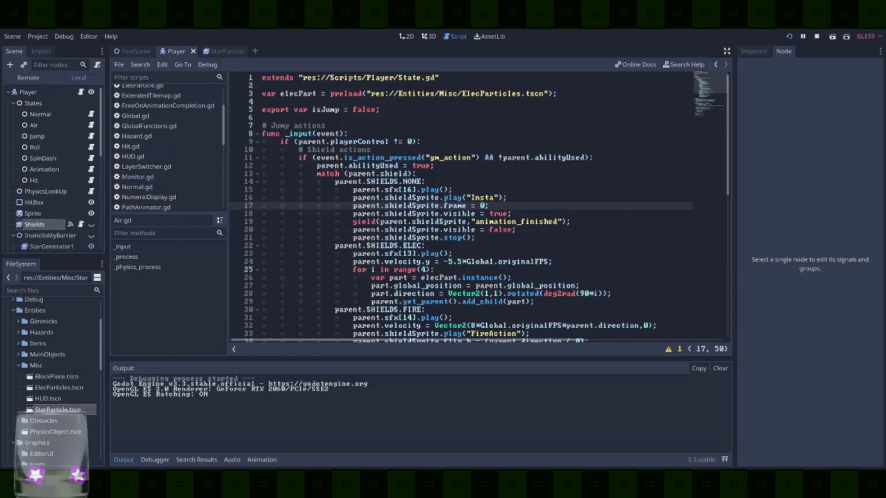
{"action": "key", "text": "space"}
{"action": "key", "text": "space"}
{"action": "key", "text": "Right"}
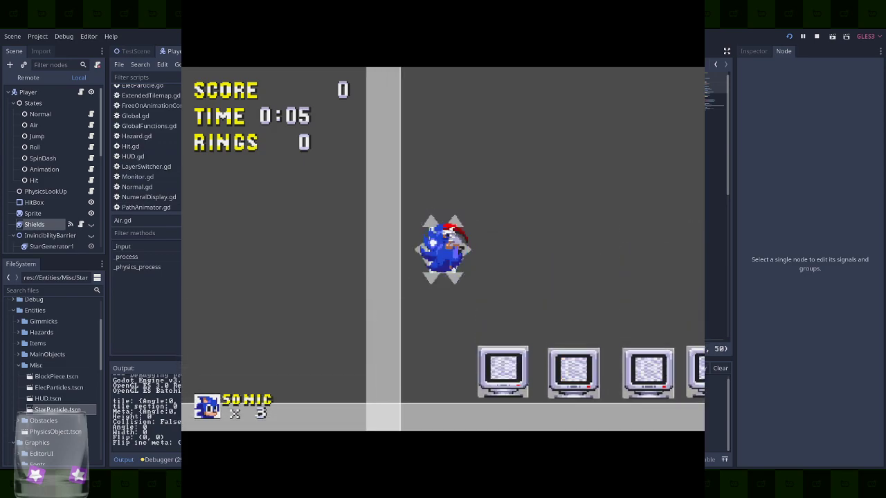
{"action": "key", "text": "space"}
{"action": "key", "text": "space"}
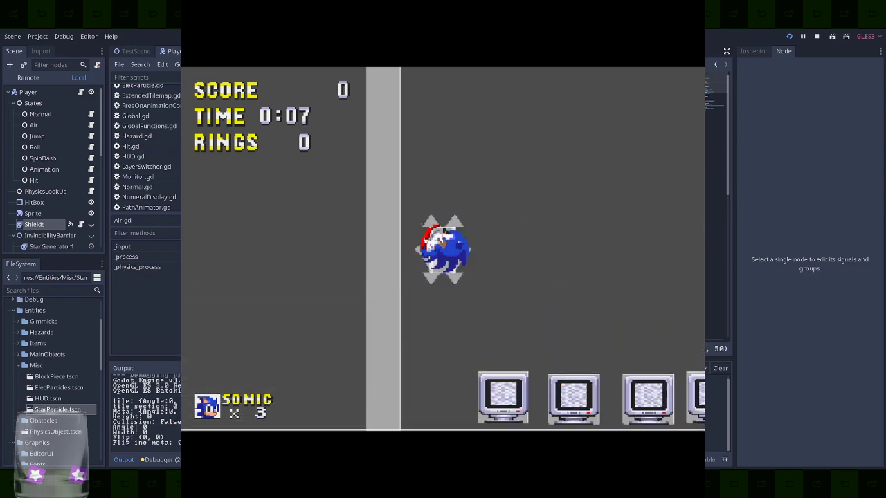
{"action": "key", "text": "space"}
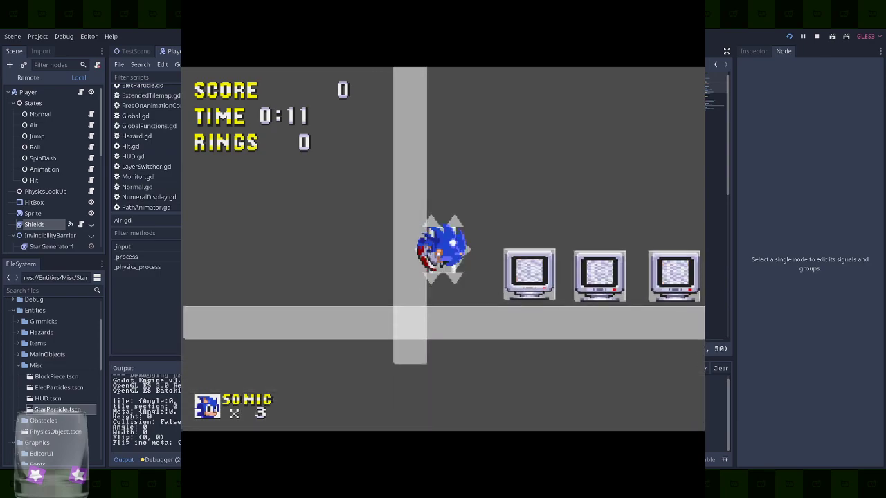
Break the invincibility and ring monitors and trigger the insta-shield in mid-air while invincible
{"action": "key", "text": "space"}
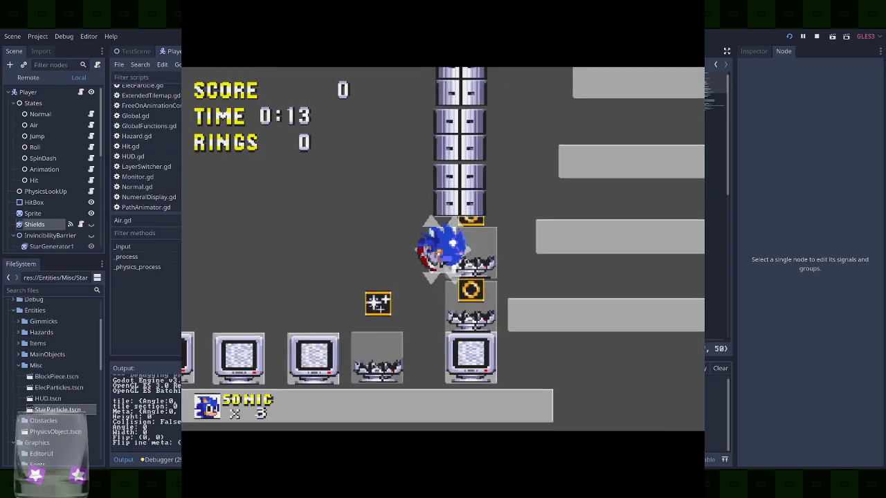
{"action": "key", "text": "space"}
{"action": "key", "text": "space"}
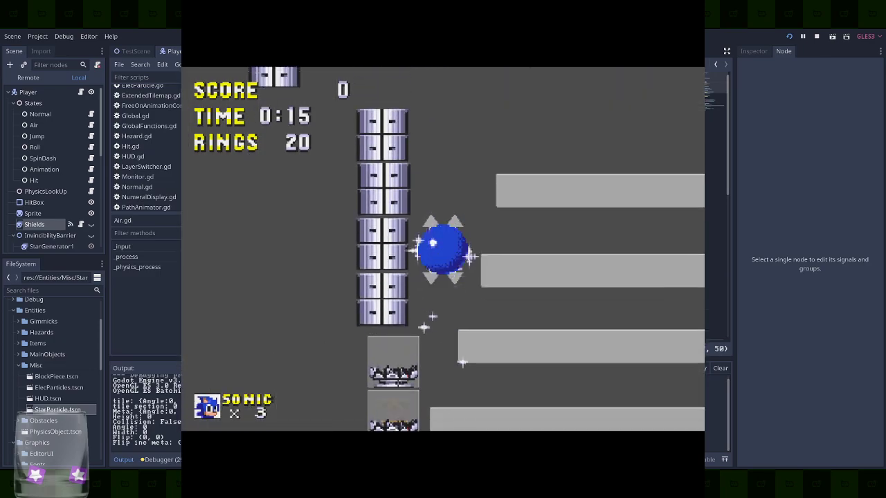
{"action": "key", "text": "Right"}
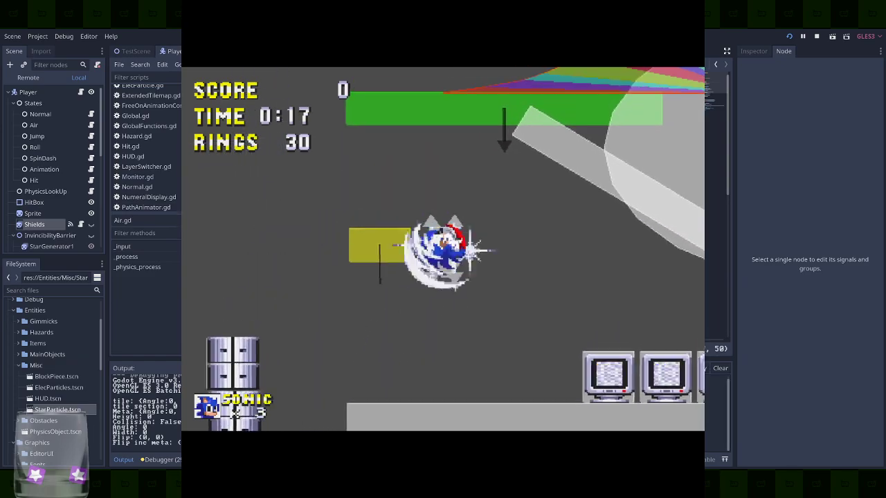
Jump the invincible Sonic past the monitors and spinning saw blades, triggering the insta-shield in mid-air
{"action": "key", "text": "space"}
{"action": "key", "text": "space"}
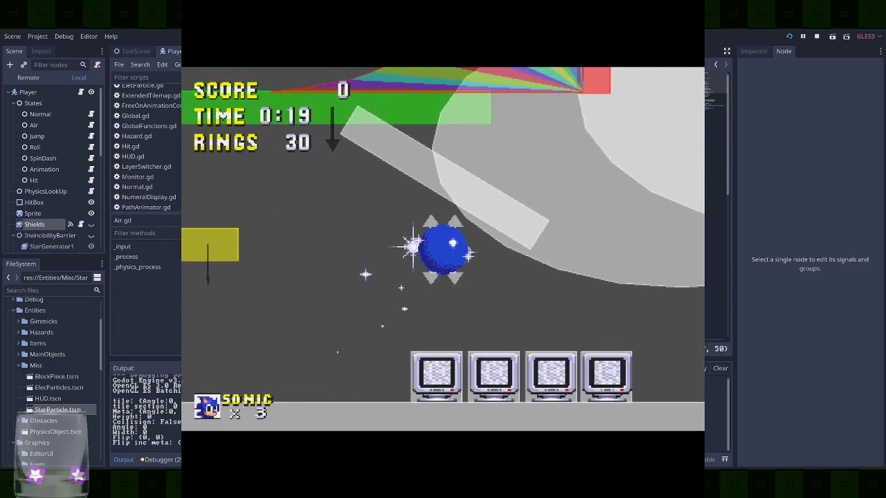
{"action": "key", "text": "Right"}
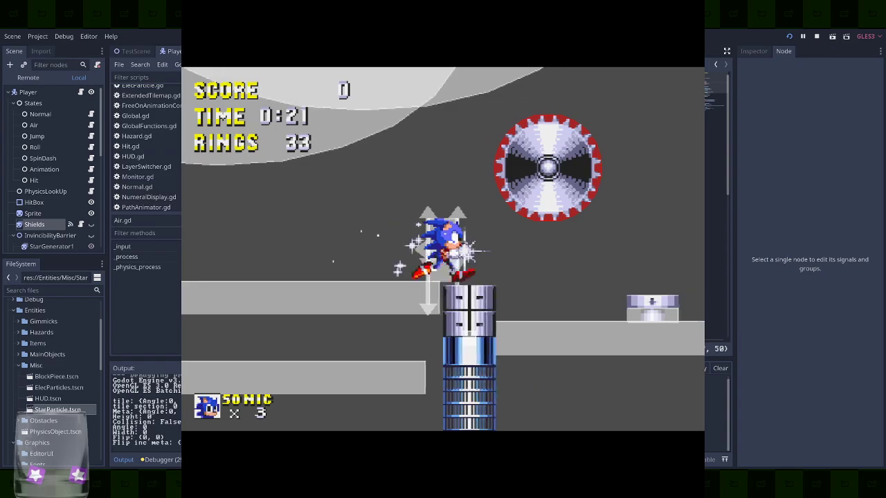
{"action": "key", "text": "space"}
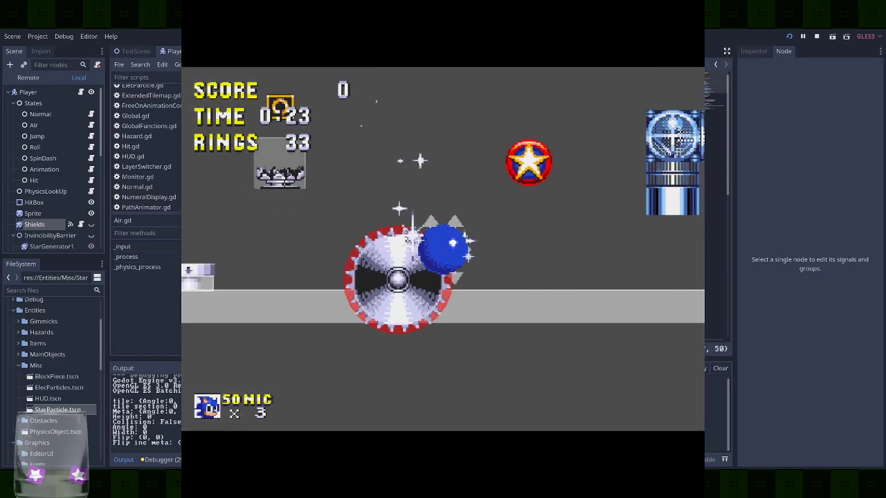
{"action": "key", "text": "space"}
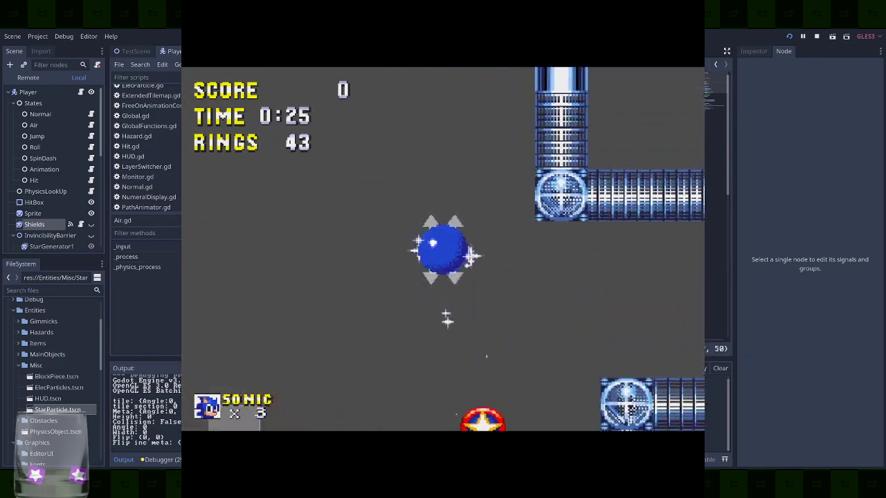
{"action": "key", "text": "Right"}
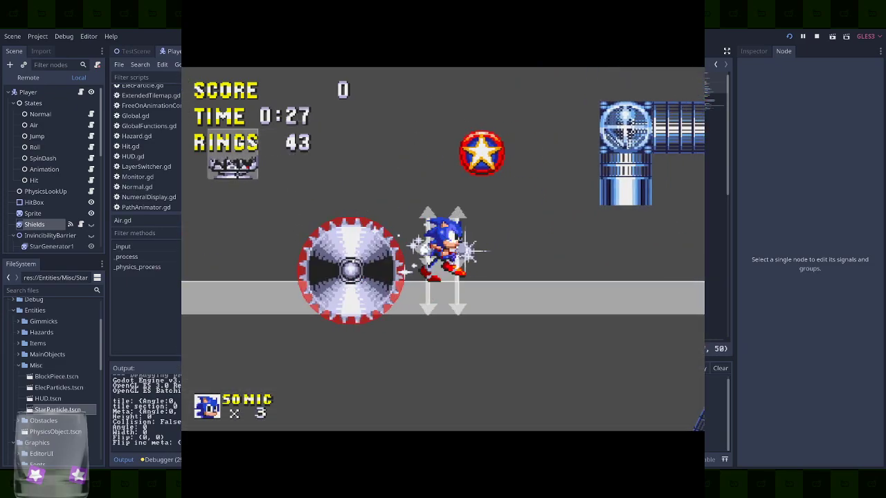
{"action": "key", "text": "space"}
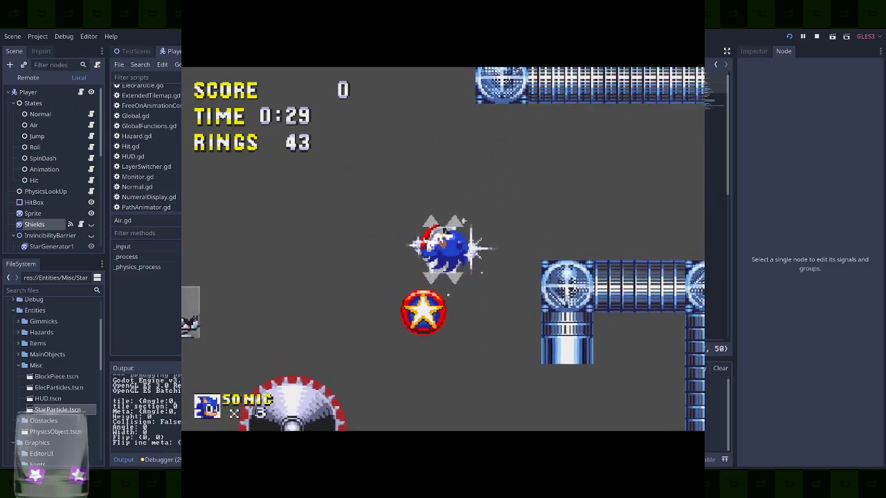
Move Sonic back and forth around the star bumper and saw blade, jumping by the transport pipes while invincible
{"action": "key", "text": "Left"}
{"action": "key", "text": "Right"}
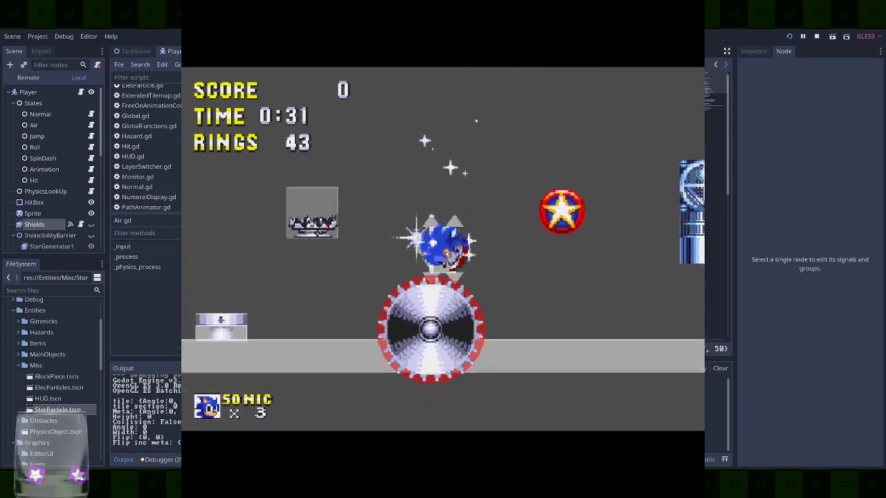
{"action": "key", "text": "Left"}
{"action": "key", "text": "Right"}
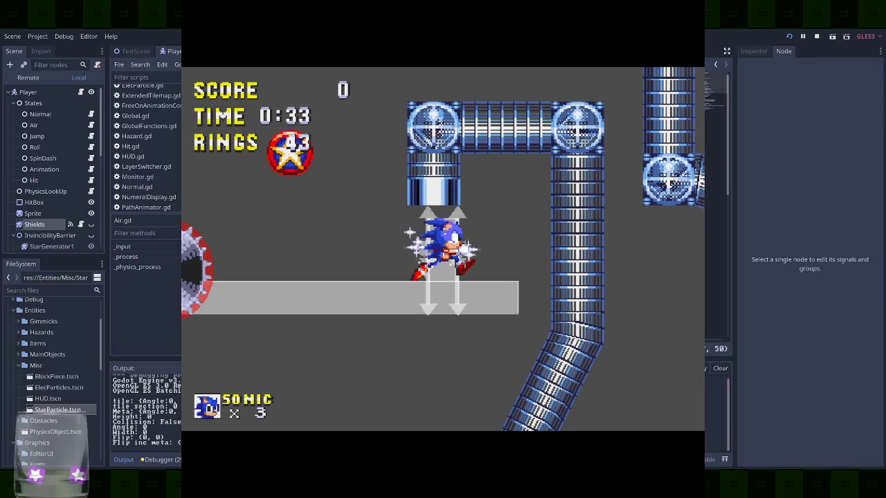
{"action": "key", "text": "Left"}
{"action": "key", "text": "space"}
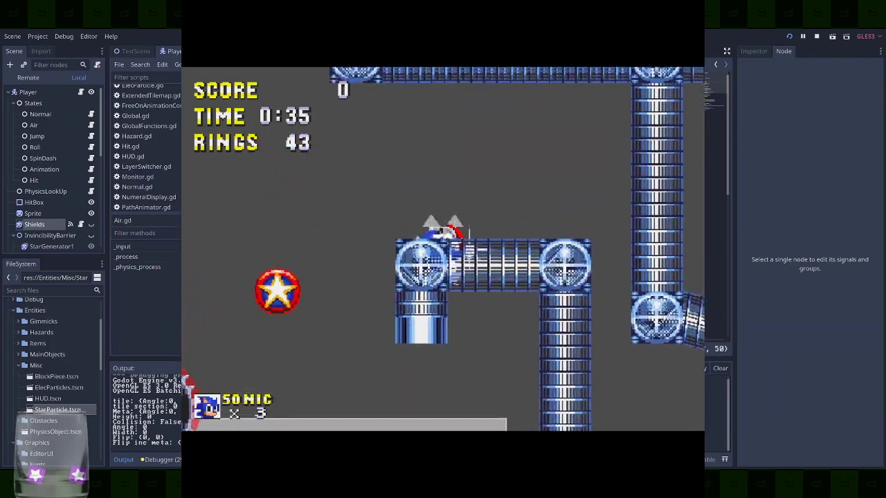
{"action": "key", "text": "space"}
{"action": "key", "text": "Left"}
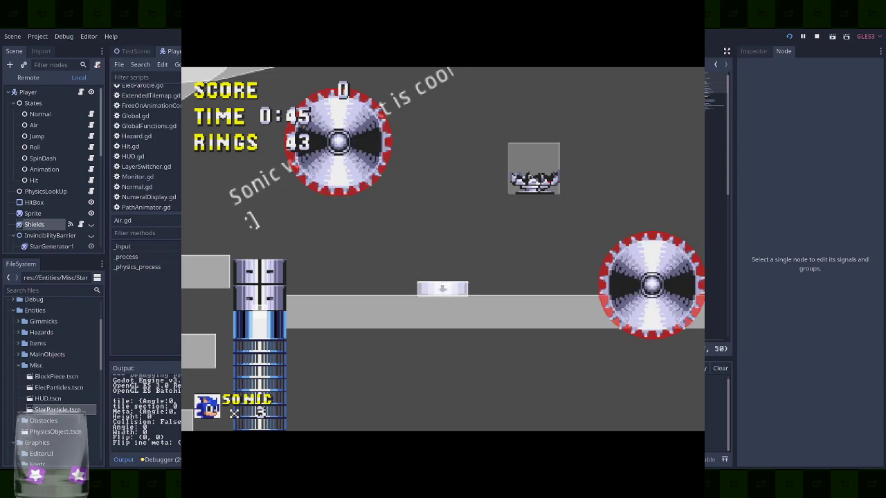
Jump Sonic into the upper saw blade above the pillar to test taking damage without a shield
{"action": "key", "text": "Left"}
{"action": "key", "text": "space"}
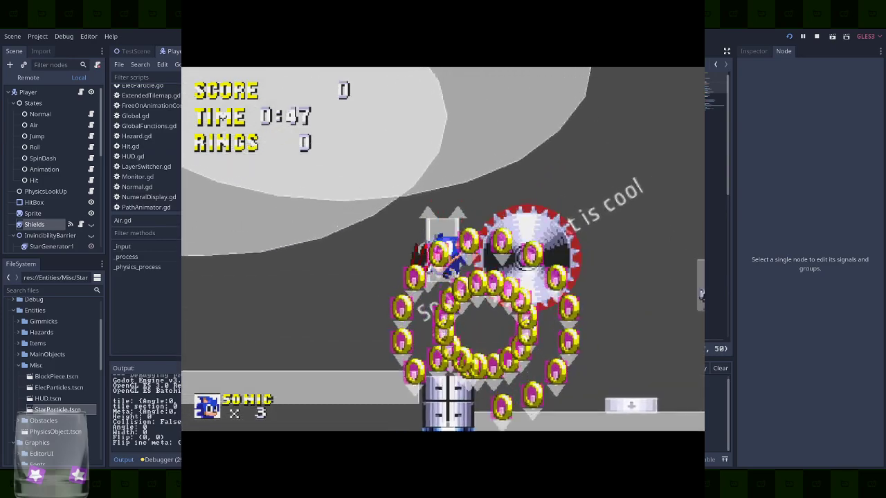
{"action": "key", "text": "Right"}
{"action": "key", "text": "space"}
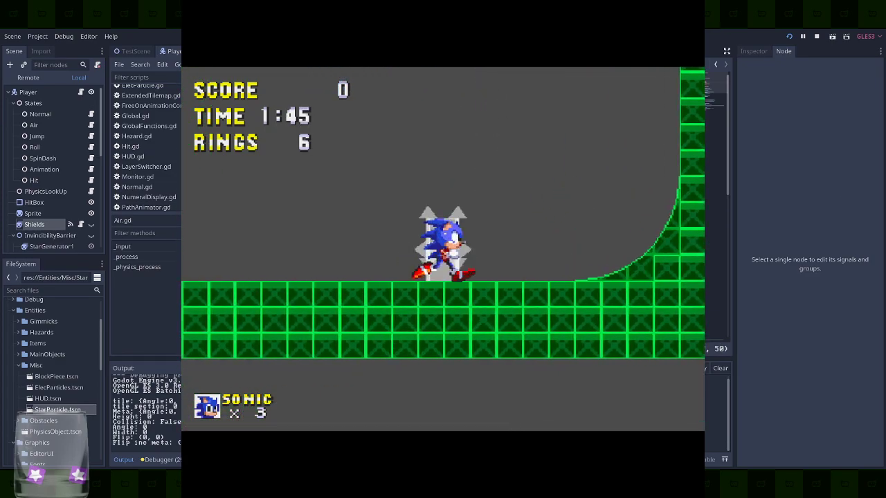
Stop the test game and start a parent.shield line below the animation_finished yield in the SHIELDS.NONE case
{"action": "left_click", "coordinate": [692, 1]}
{"action": "left_click", "coordinate": [429, 175]}
{"action": "left_click", "coordinate": [437, 167]}
{"action": "left_click", "coordinate": [420, 175]}
{"action": "left_click", "coordinate": [407, 181]}
{"action": "key", "text": "Up"}
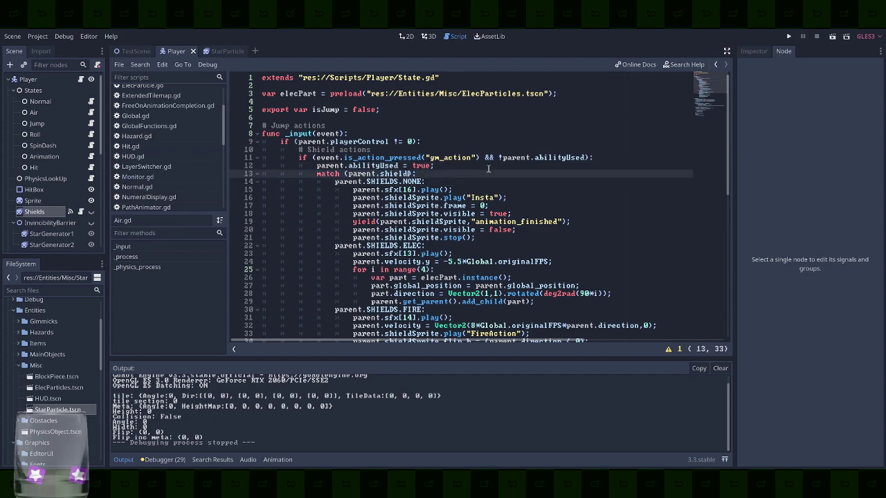
{"action": "key", "text": "Down"}
{"action": "key", "text": "Down"}
{"action": "key", "text": "Down"}
{"action": "key", "text": "Down"}
{"action": "key", "text": "Down"}
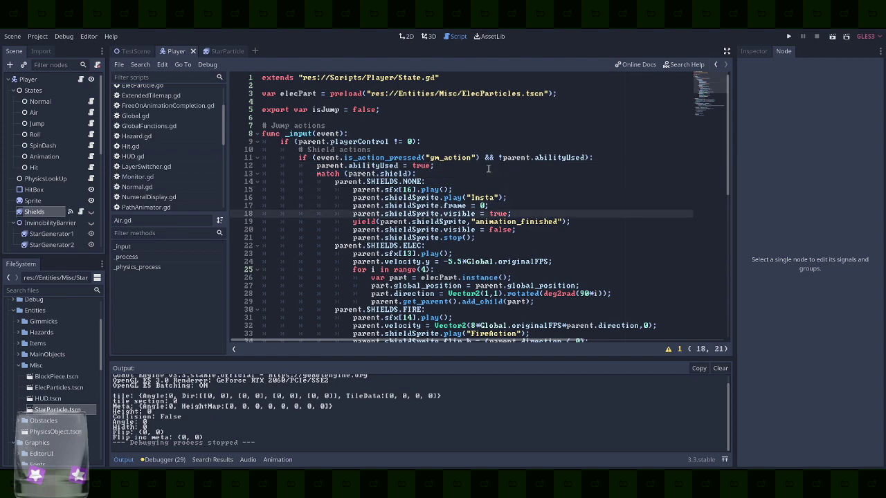
{"action": "key", "text": "Down"}
{"action": "key", "text": "End"}
{"action": "key", "text": "Return"}
{"action": "type", "text": "parent.shield"}
Turn the parent.shield line into the condition if (parent.shield == parent.SHIELDS.NONE):
{"action": "key", "text": "Up"}
{"action": "key", "text": "Up"}
{"action": "key", "text": "Up"}
{"action": "key", "text": "Up"}
{"action": "key", "text": "Up"}
{"action": "key", "text": "Up"}
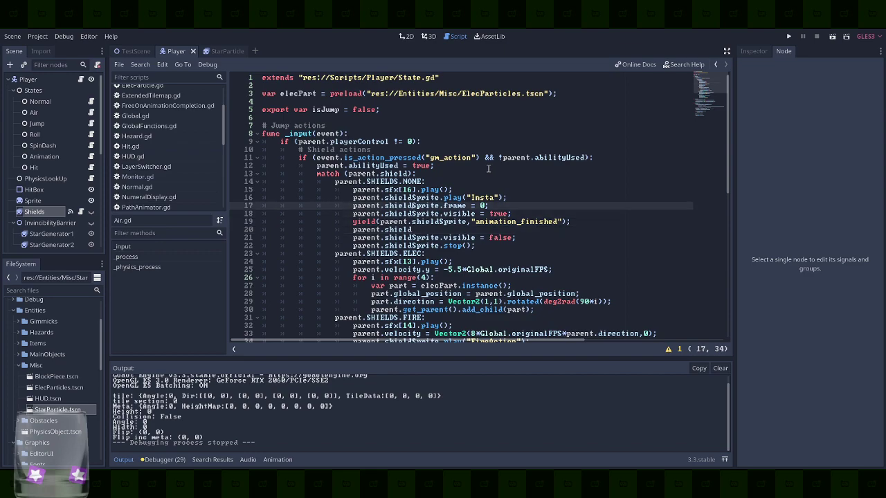
{"action": "key", "text": "ctrl+Left"}
{"action": "key", "text": "ctrl+Left"}
{"action": "key", "text": "ctrl+Left"}
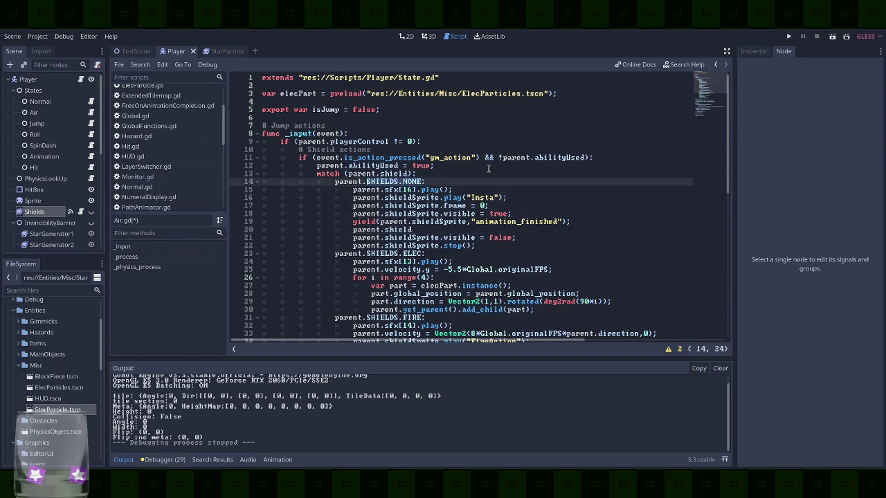
{"action": "key", "text": "Down"}
{"action": "key", "text": "Down"}
{"action": "key", "text": "Down"}
{"action": "key", "text": "Down"}
{"action": "key", "text": "Down"}
{"action": "key", "text": "Down"}
{"action": "key", "text": "End"}
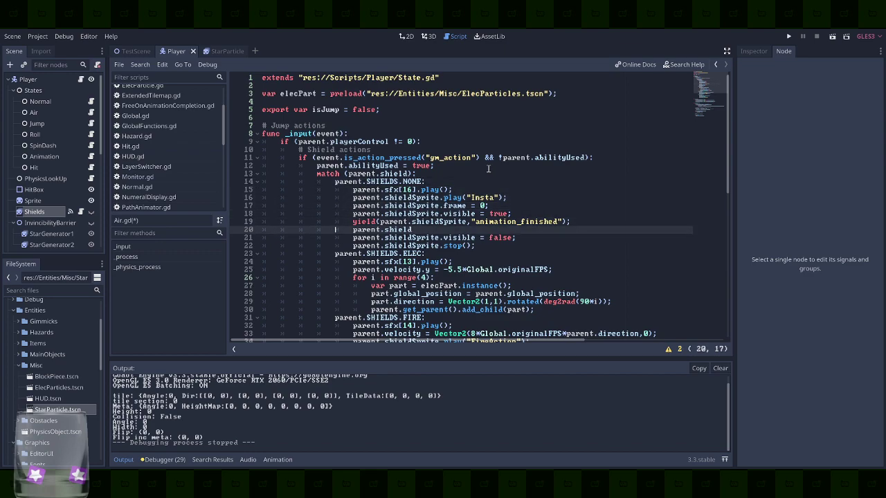
{"action": "type", "text": "== parent.SHIELDS.NONE)if ("}
{"action": "key", "text": "End"}
{"action": "type", "text": ":"}
Indent the shieldSprite visible = false and stop() lines so they belong to the new condition
{"action": "key", "text": "Down"}
{"action": "key", "text": "Home"}
{"action": "key", "text": "Tab"}
{"action": "key", "text": "Down"}
{"action": "key", "text": "Home"}
{"action": "key", "text": "Tab"}
Add the comment "# check shields hasn't changed" above the new condition and save the script
{"action": "key", "text": "Up"}
{"action": "key", "text": "Up"}
{"action": "key", "text": "Up"}
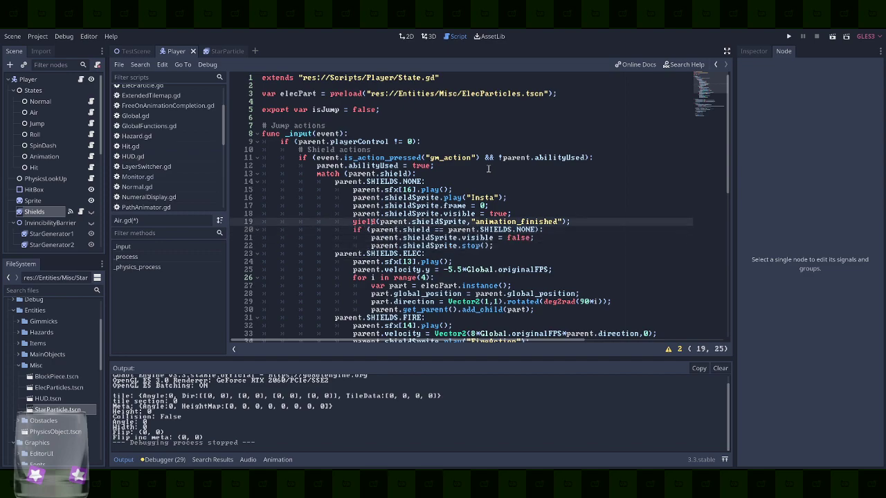
{"action": "key", "text": "End"}
{"action": "key", "text": "Return"}
{"action": "type", "text": "# check shields hasn't changed"}
{"action": "key", "text": "ctrl+s"}
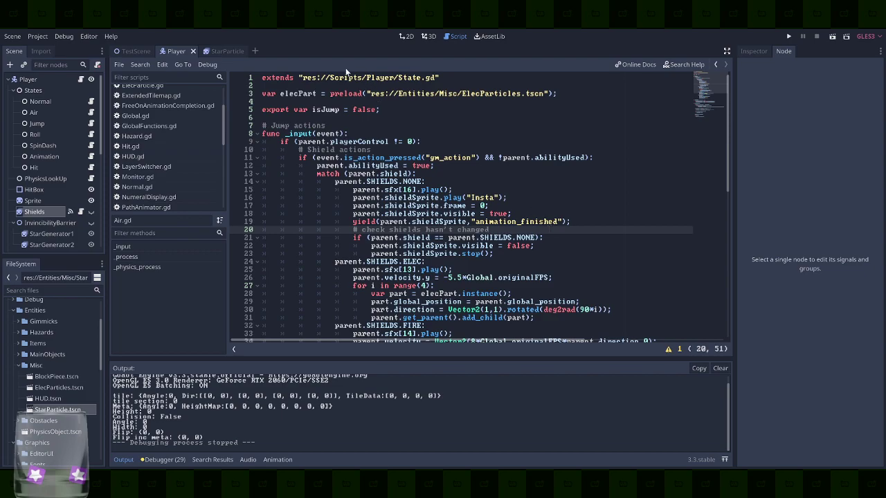
Add an Area2D node as a child of the Player root in the Player scene
{"action": "left_click", "coordinate": [407, 36]}
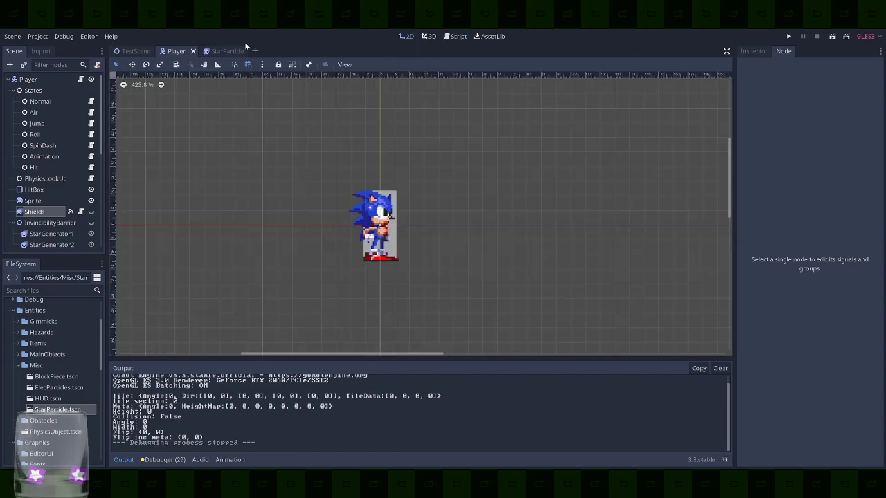
{"action": "left_click", "coordinate": [135, 51]}
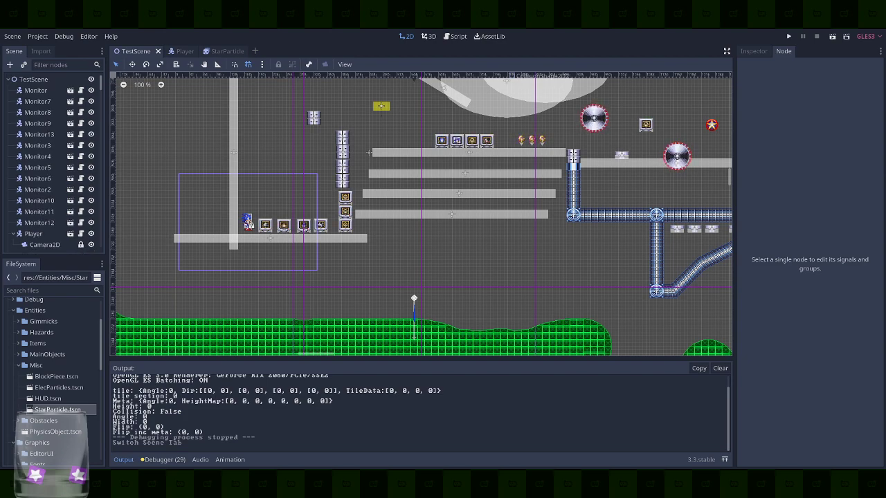
{"action": "left_click", "coordinate": [175, 52]}
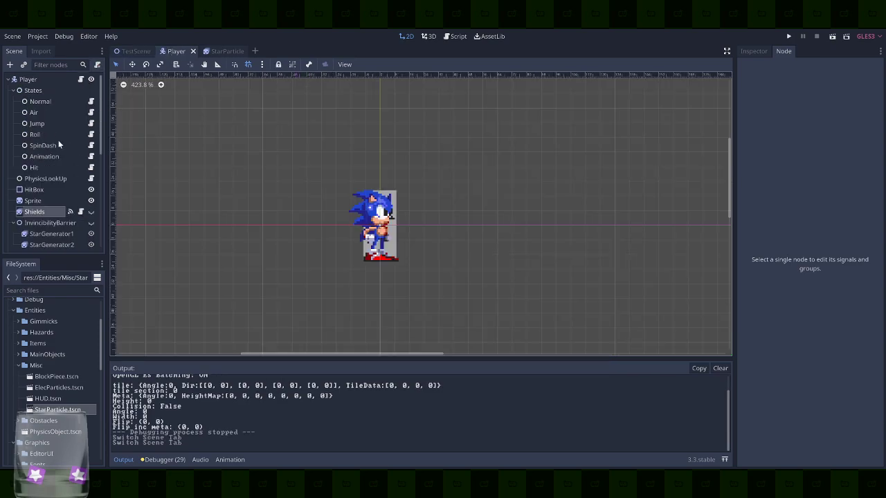
{"action": "left_click", "coordinate": [35, 79]}
{"action": "left_click", "coordinate": [749, 51]}
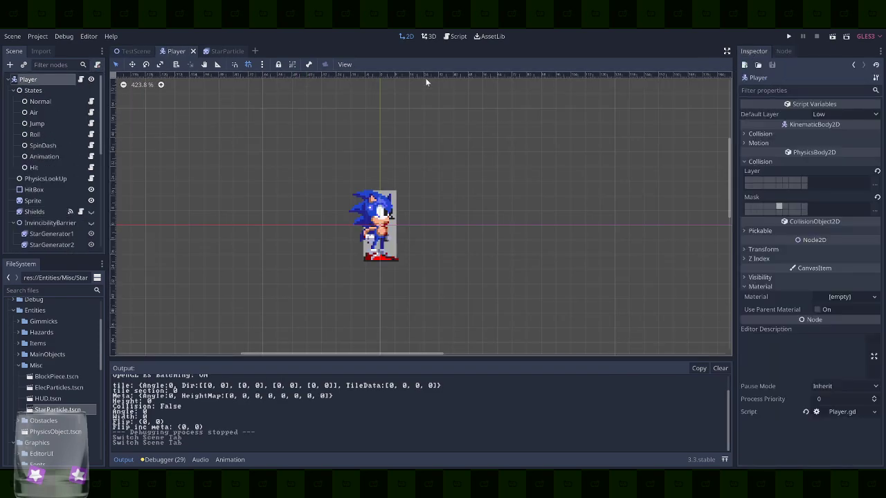
{"action": "left_click", "coordinate": [10, 65]}
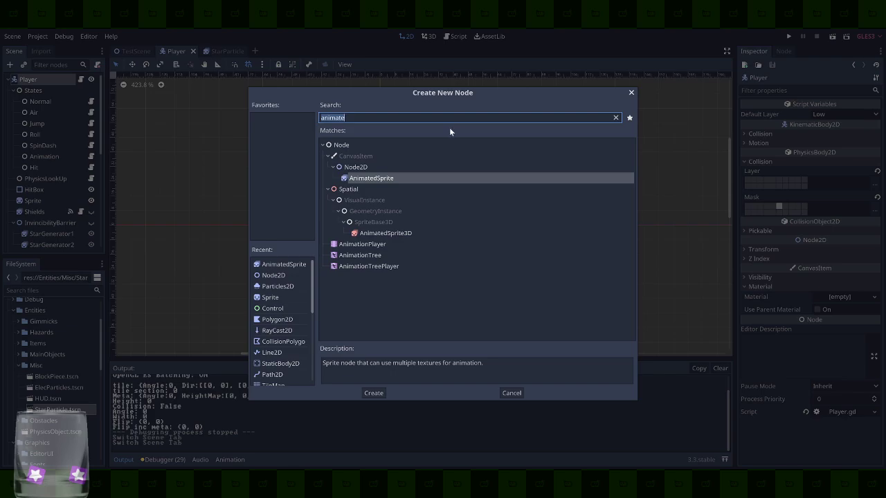
{"action": "scroll", "coordinate": [291, 342], "scroll_direction": "down", "scroll_amount": 5}
{"action": "scroll", "coordinate": [290, 344], "scroll_direction": "down", "scroll_amount": 2}
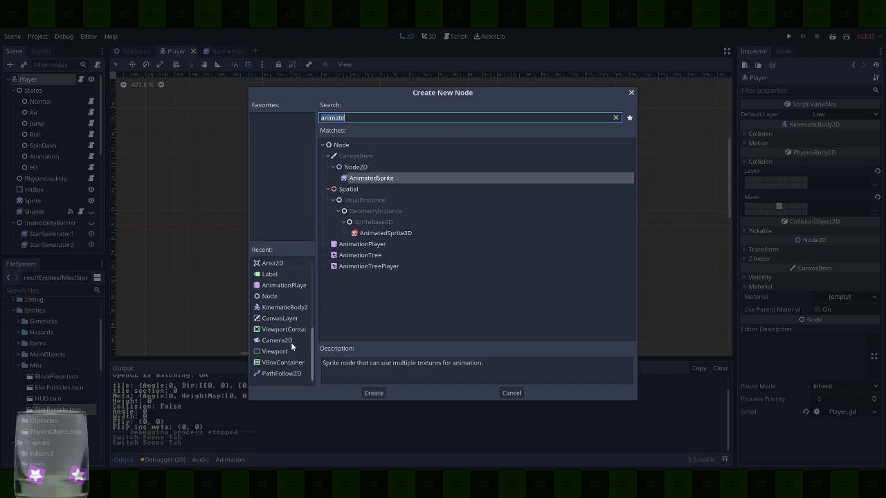
{"action": "type", "text": "area"}
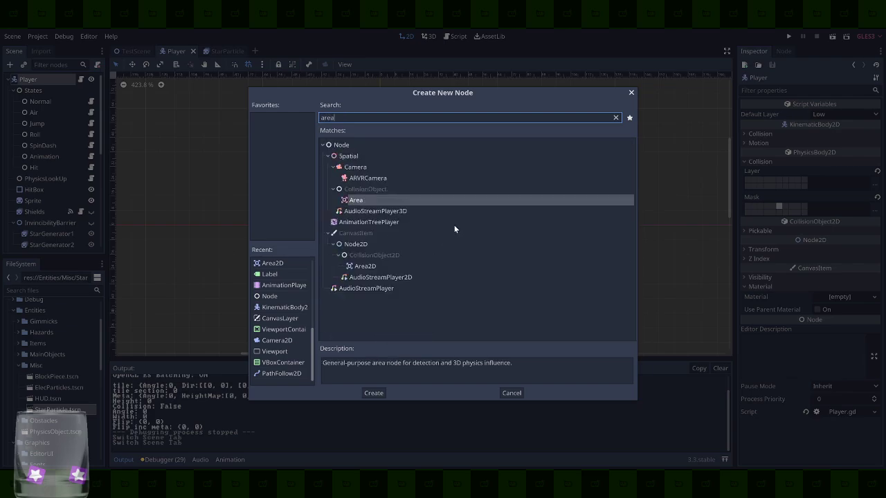
{"action": "double_click", "coordinate": [381, 269]}
Place the new Area2D directly below the Shields node and rename it RingMagnet
{"action": "left_click_drag", "start_coordinate": [34, 242], "coordinate": [31, 218]}
{"action": "scroll", "coordinate": [63, 202], "scroll_direction": "up", "scroll_amount": 4}
{"action": "scroll", "coordinate": [69, 182], "scroll_direction": "up", "scroll_amount": 5}
{"action": "double_click", "coordinate": [43, 223]}
{"action": "type", "text": "RingMagnet"}
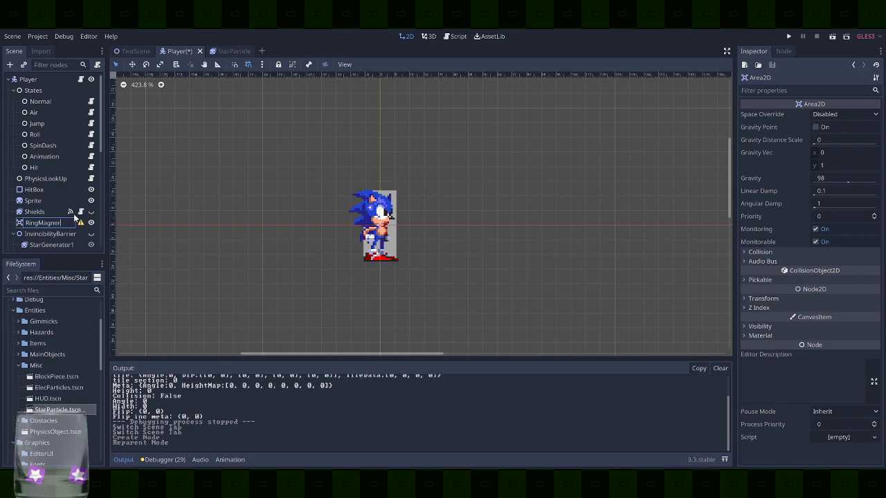
{"action": "key", "text": "Return"}
Add a CollisionShape2D under RingMagnet and give it a CircleShape2D shape
{"action": "left_click", "coordinate": [10, 65]}
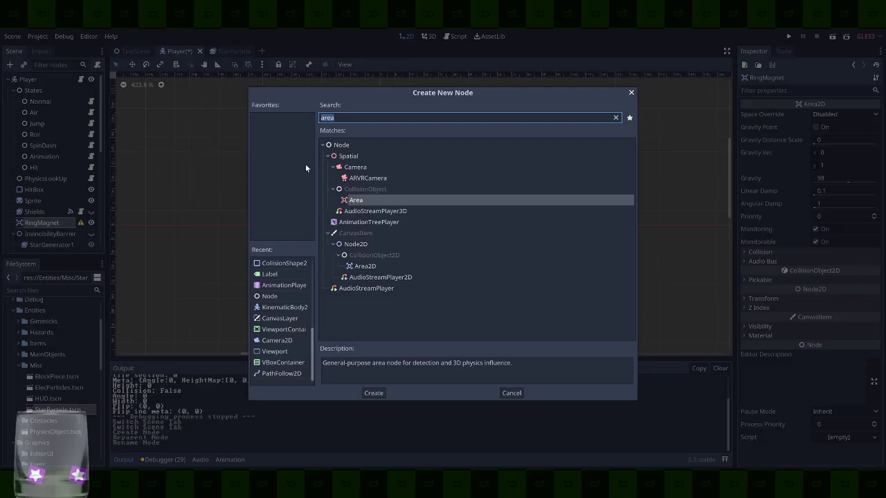
{"action": "type", "text": "s"}
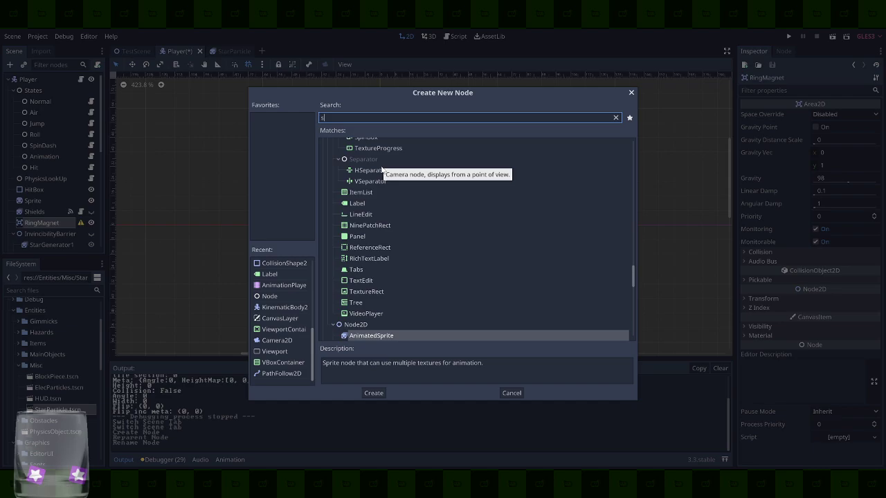
{"action": "left_click", "coordinate": [287, 262]}
{"action": "double_click", "coordinate": [284, 263]}
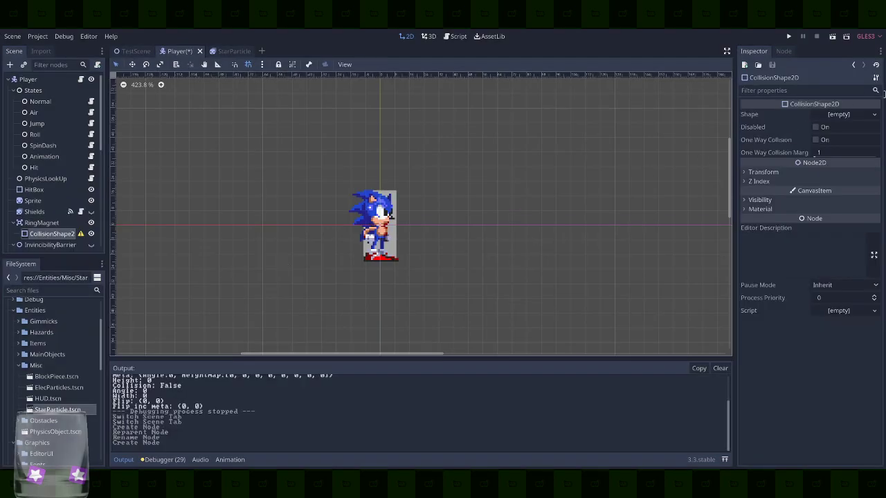
{"action": "left_click", "coordinate": [874, 115]}
{"action": "left_click", "coordinate": [845, 139]}
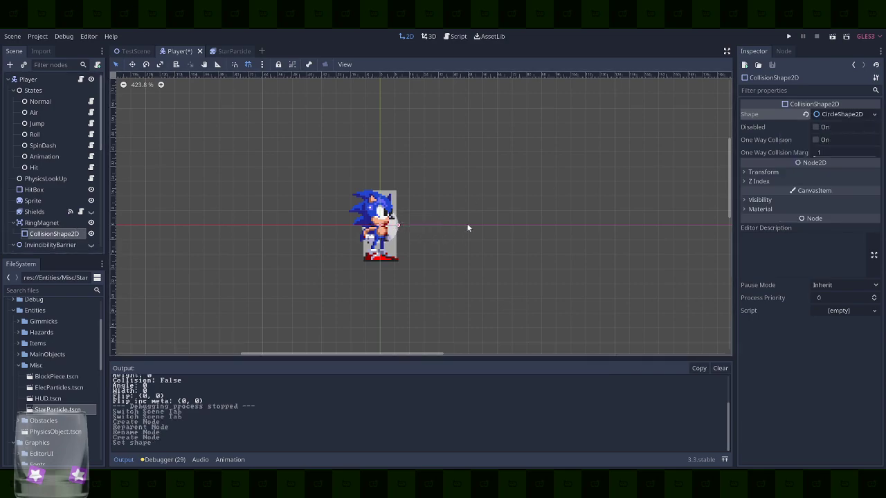
Tint the RingMagnet collision shape light blue and enlarge its circle around Sonic to the next major grid line
{"action": "left_click", "coordinate": [770, 200]}
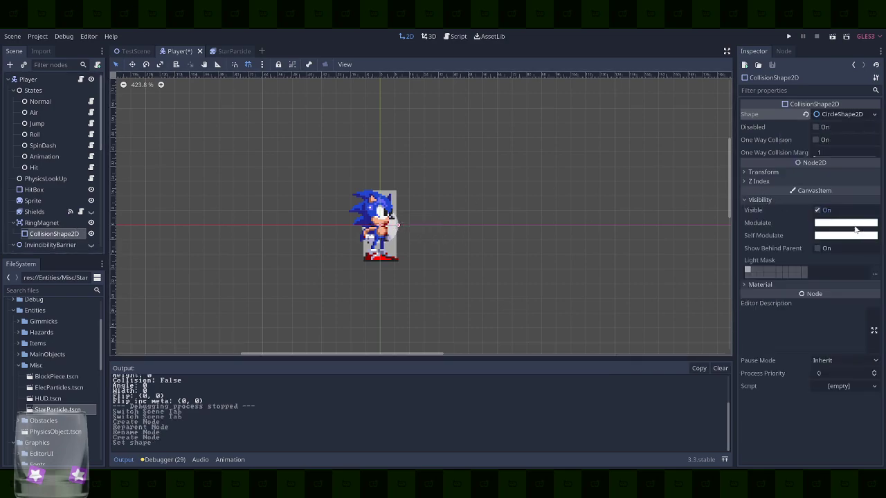
{"action": "left_click", "coordinate": [856, 225]}
{"action": "left_click", "coordinate": [812, 104]}
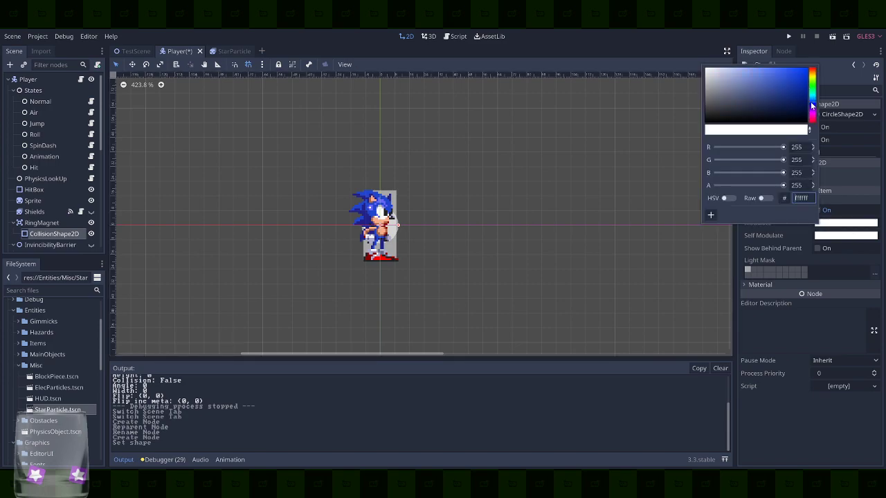
{"action": "left_click", "coordinate": [788, 87]}
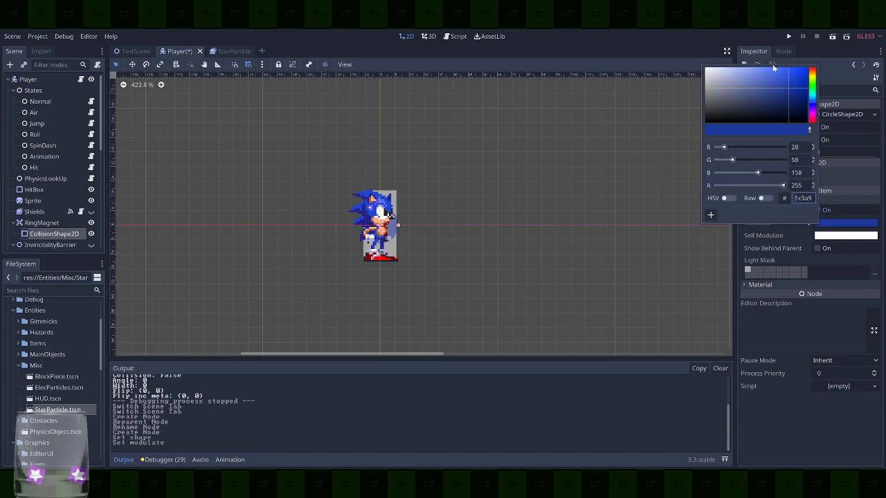
{"action": "left_click_drag", "start_coordinate": [777, 67], "coordinate": [746, 75]}
{"action": "left_click", "coordinate": [398, 226]}
{"action": "left_click_drag", "start_coordinate": [399, 227], "coordinate": [497, 225]}
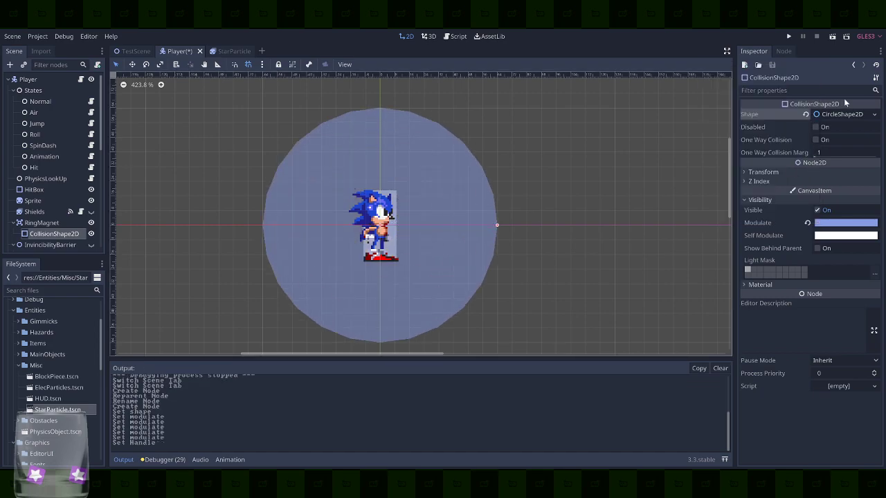
Set the radius of the RingMagnet's circle shape to 0
{"action": "left_click", "coordinate": [840, 114]}
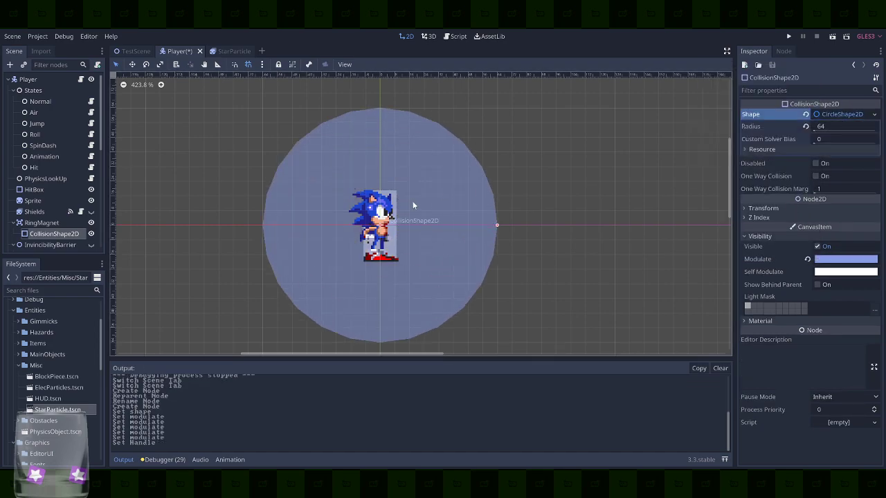
{"action": "scroll", "coordinate": [491, 206], "scroll_direction": "down", "scroll_amount": 3}
{"action": "left_click", "coordinate": [833, 125]}
{"action": "type", "text": "0"}
{"action": "key", "text": "Return"}
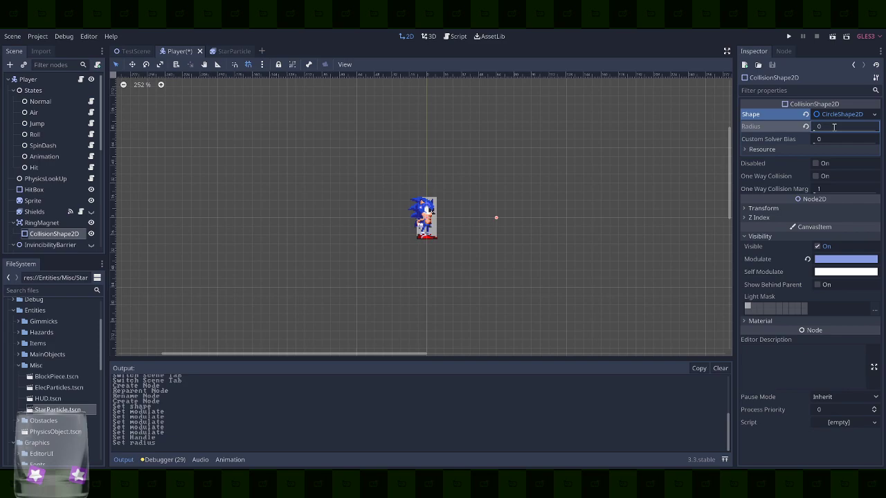
{"action": "key", "text": "Return"}
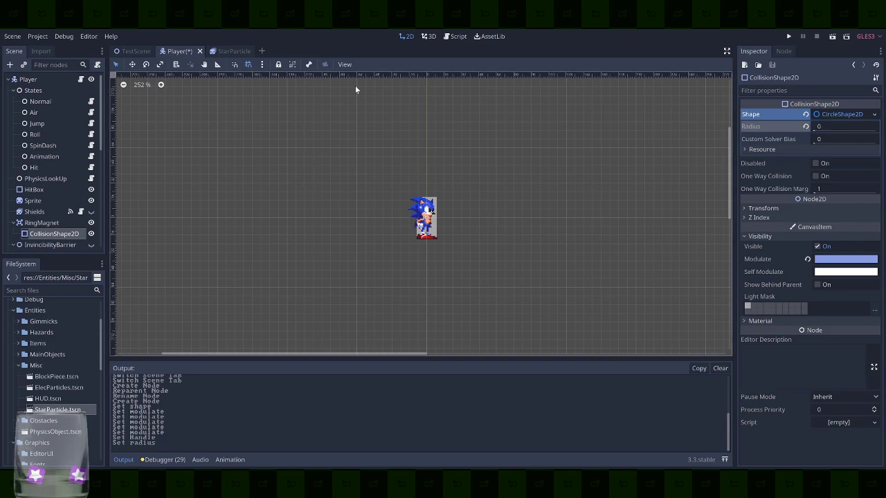
Open the Ring scene from the Items folder and go through its Ring.gd script down to the hitbox functions
{"action": "left_click", "coordinate": [38, 222]}
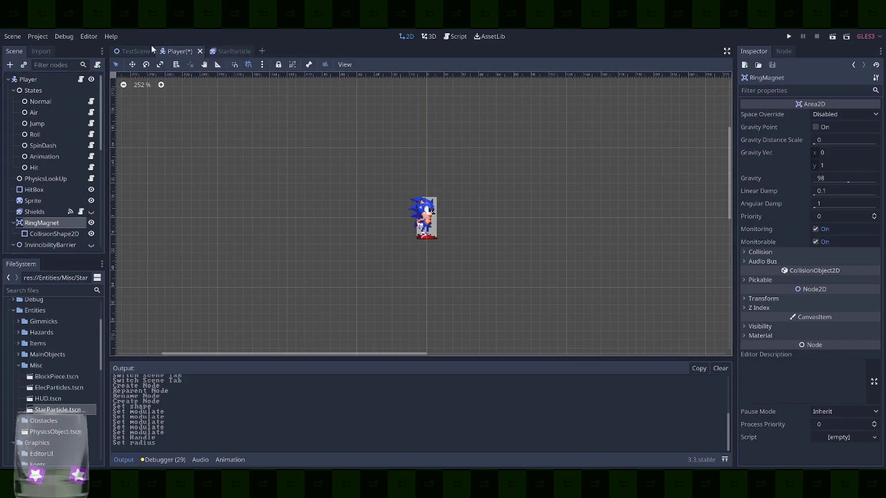
{"action": "scroll", "coordinate": [43, 400], "scroll_direction": "up", "scroll_amount": 3}
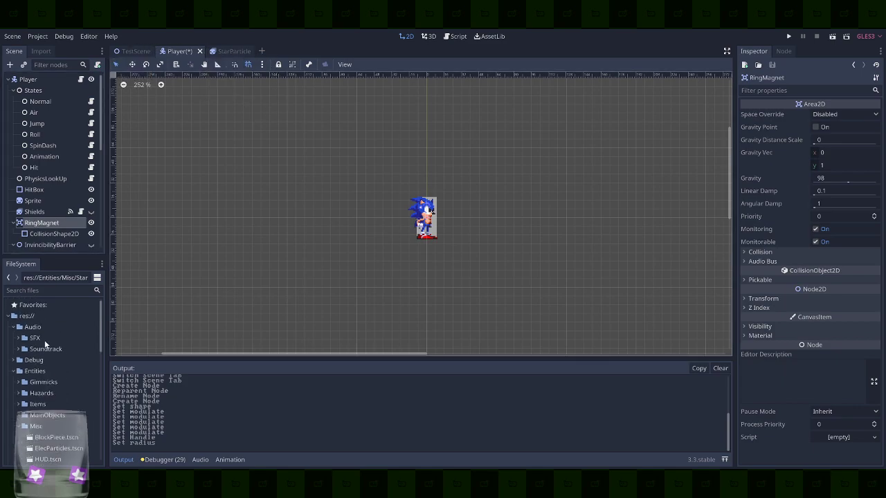
{"action": "scroll", "coordinate": [43, 338], "scroll_direction": "down", "scroll_amount": 1}
{"action": "left_click", "coordinate": [46, 375]}
{"action": "double_click", "coordinate": [39, 384]}
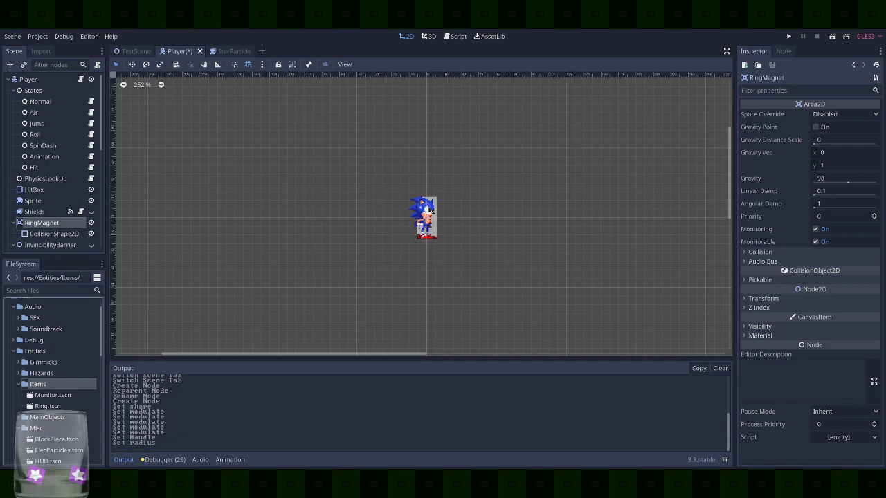
{"action": "double_click", "coordinate": [48, 407]}
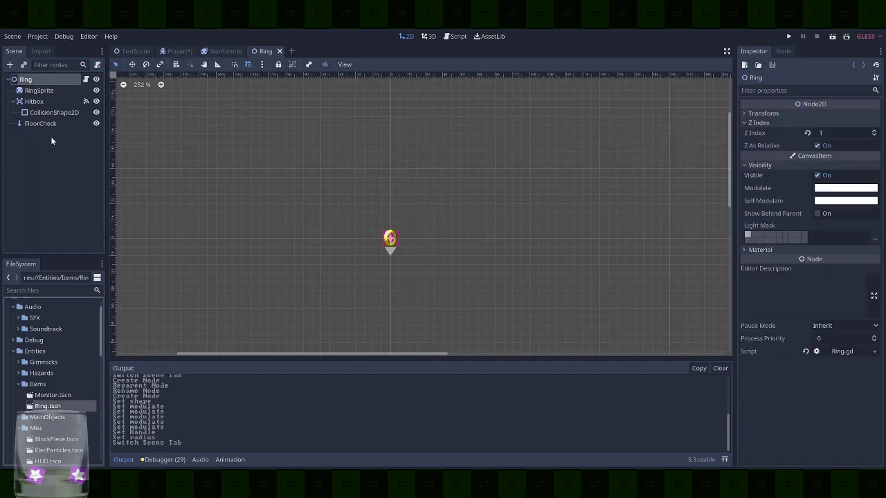
{"action": "left_click", "coordinate": [86, 79]}
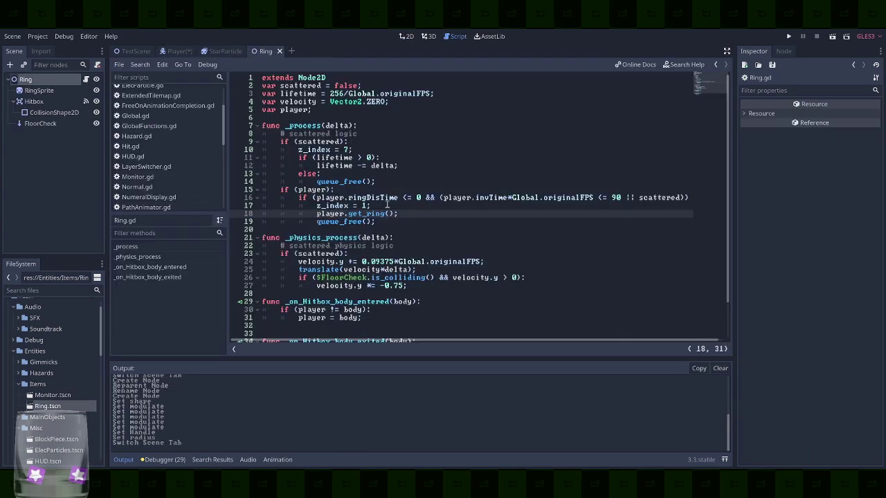
{"action": "scroll", "coordinate": [438, 264], "scroll_direction": "down", "scroll_amount": 2}
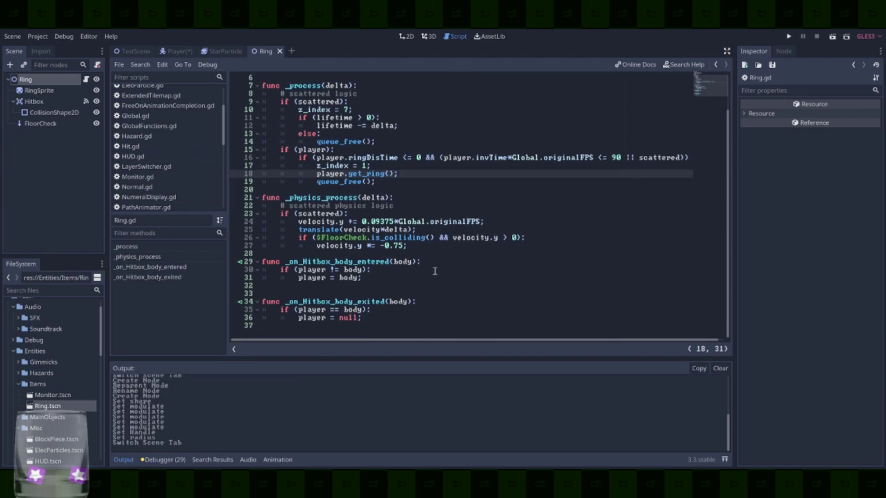
Connect the ring Hitbox's area_shape_entered signal to the Ring script with the receiver method _on_Hitbox_area_shape_entered
{"action": "left_click", "coordinate": [784, 51]}
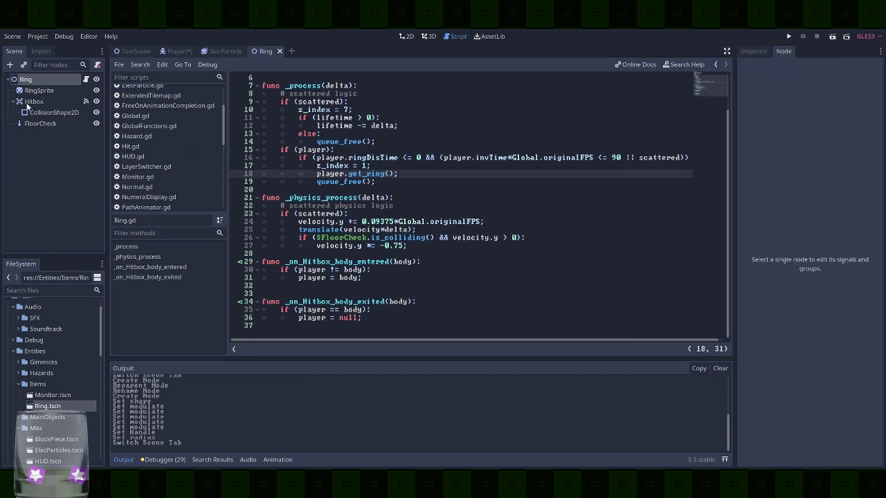
{"action": "left_click", "coordinate": [44, 79]}
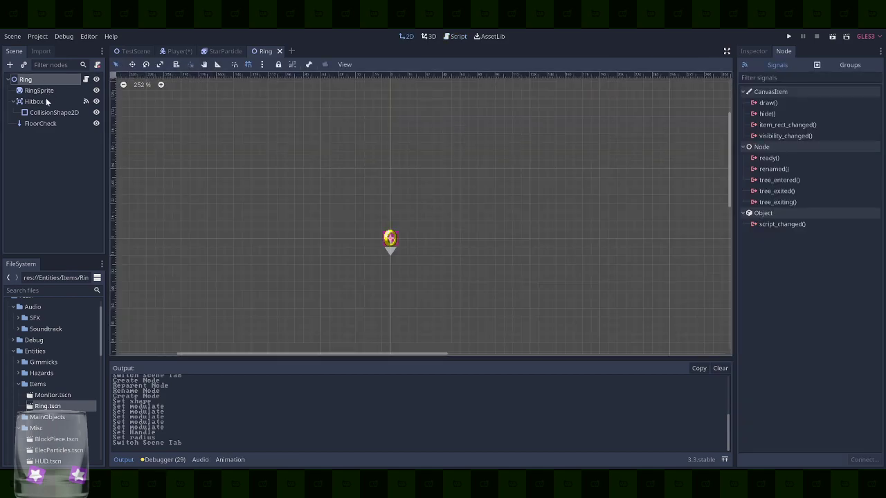
{"action": "left_click", "coordinate": [46, 100]}
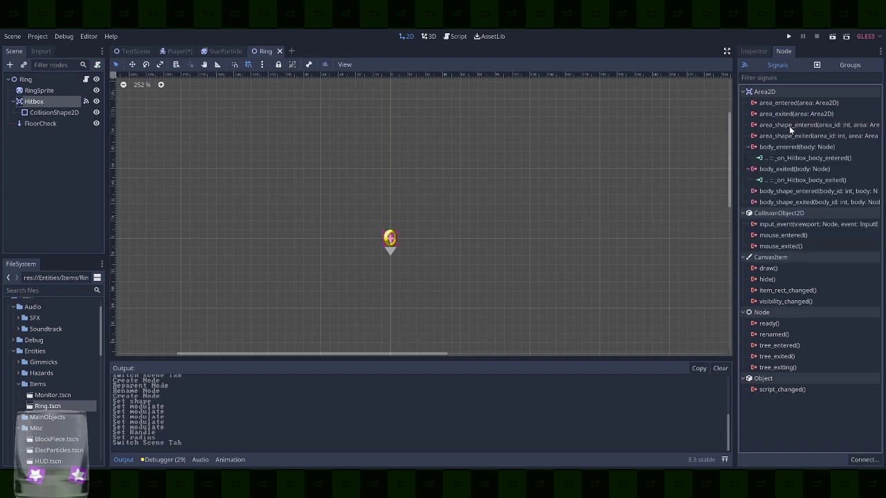
{"action": "double_click", "coordinate": [789, 126]}
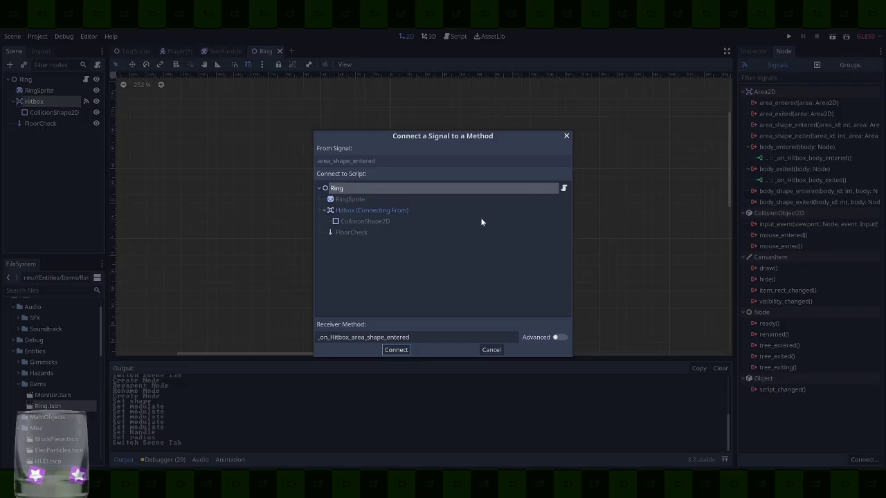
{"action": "left_click", "coordinate": [398, 351]}
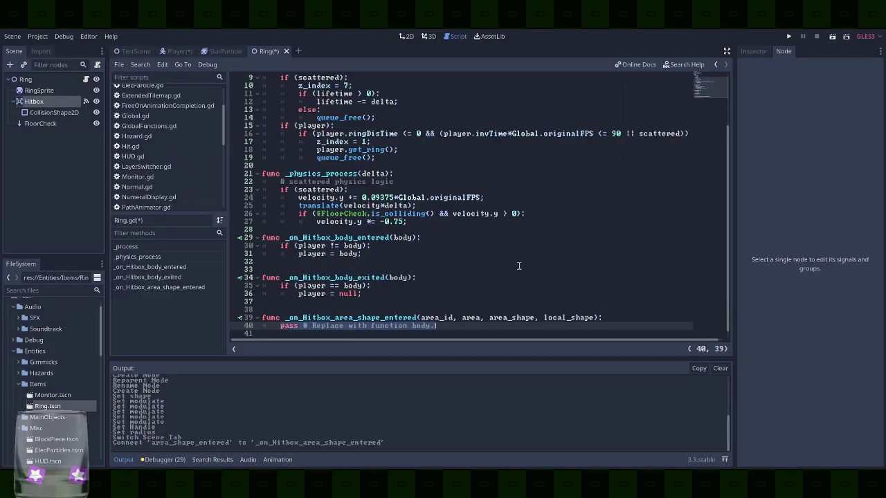
Replace the placeholder body of _on_Hitbox_area_shape_entered with print("Magnet"); and save the Ring scene
{"action": "type", "text": "print(\"Magnet"}
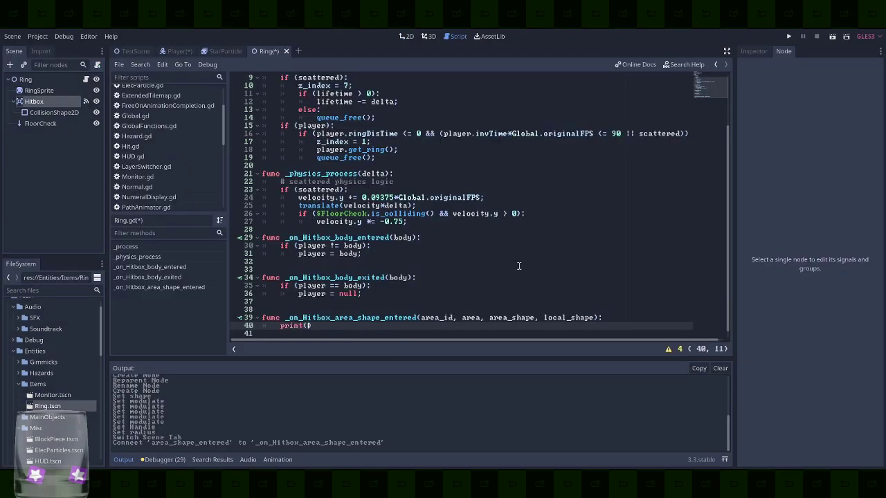
{"action": "key", "text": "ctrl+s"}
{"action": "type", "text": "\");"}
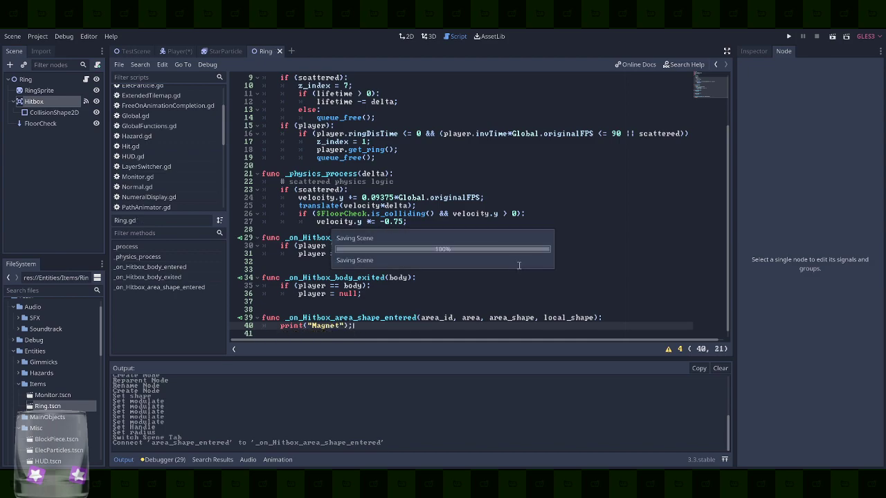
Check the ring Hitbox's collision settings, clear RingMagnet's collision layer in the Player scene, and set its collision mask to Player only
{"action": "left_click", "coordinate": [49, 104]}
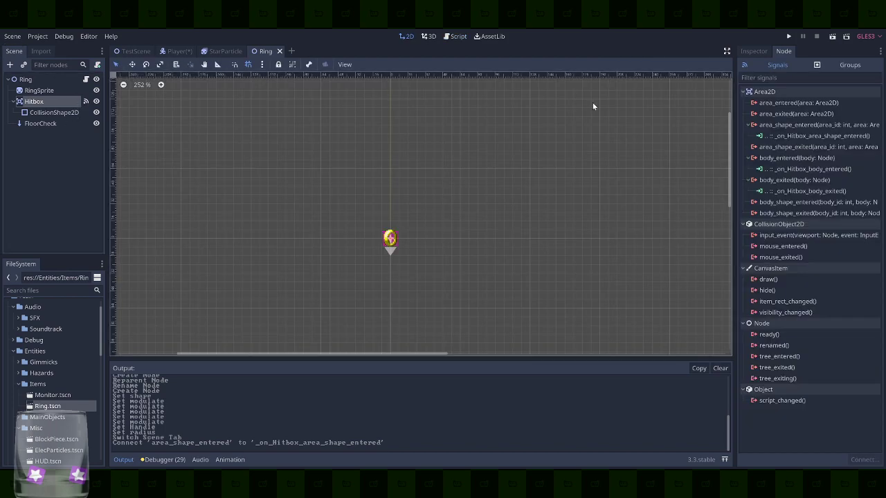
{"action": "left_click", "coordinate": [752, 51]}
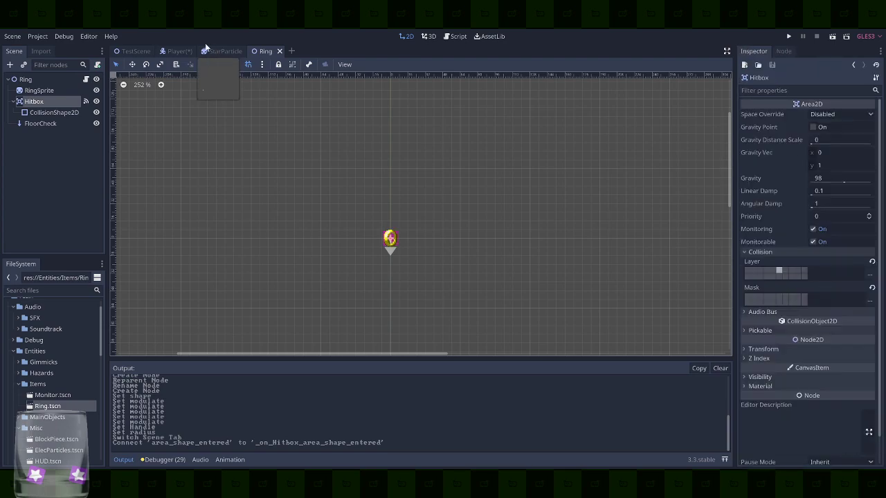
{"action": "left_click", "coordinate": [177, 51]}
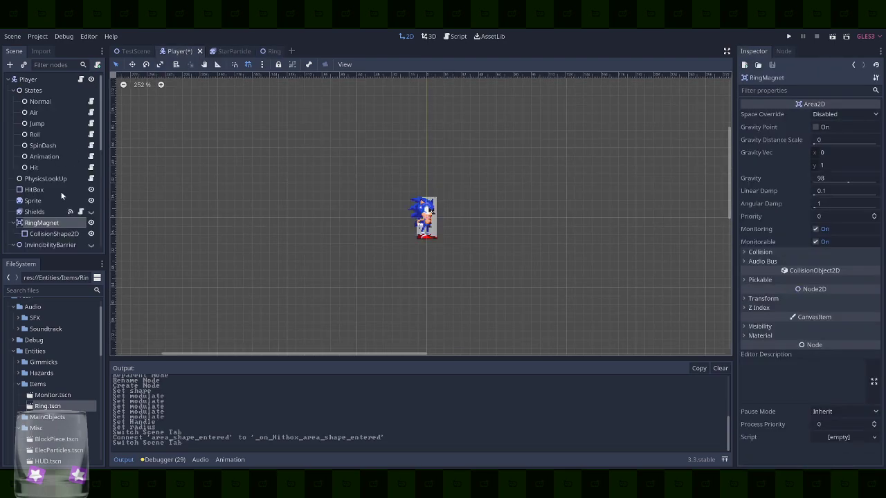
{"action": "left_click", "coordinate": [771, 253]}
{"action": "left_click", "coordinate": [747, 297]}
{"action": "left_click", "coordinate": [747, 270]}
{"action": "left_click", "coordinate": [869, 300]}
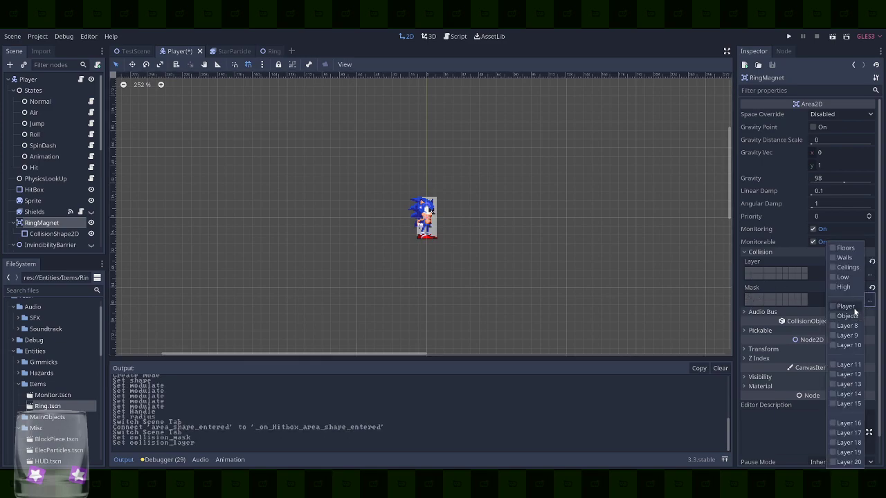
{"action": "left_click", "coordinate": [844, 305]}
{"action": "left_click", "coordinate": [802, 286]}
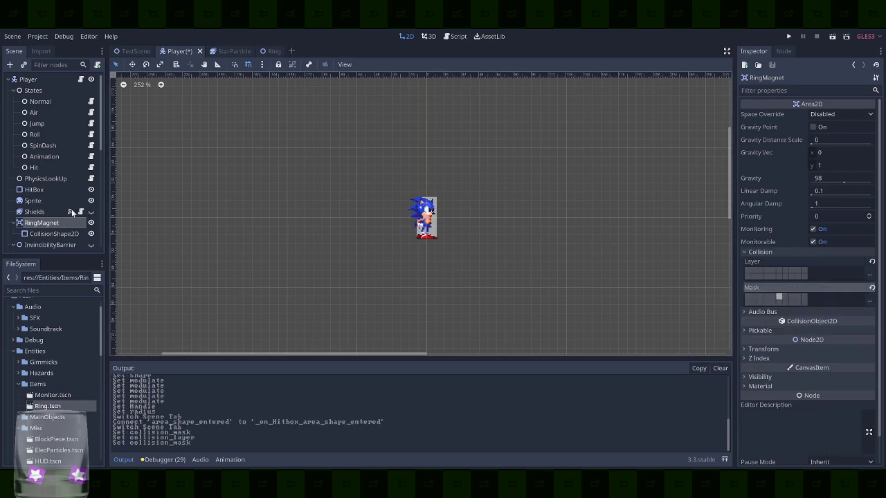
Set the RingMagnet circle's radius to 64 and save the Player scene
{"action": "left_click", "coordinate": [56, 234]}
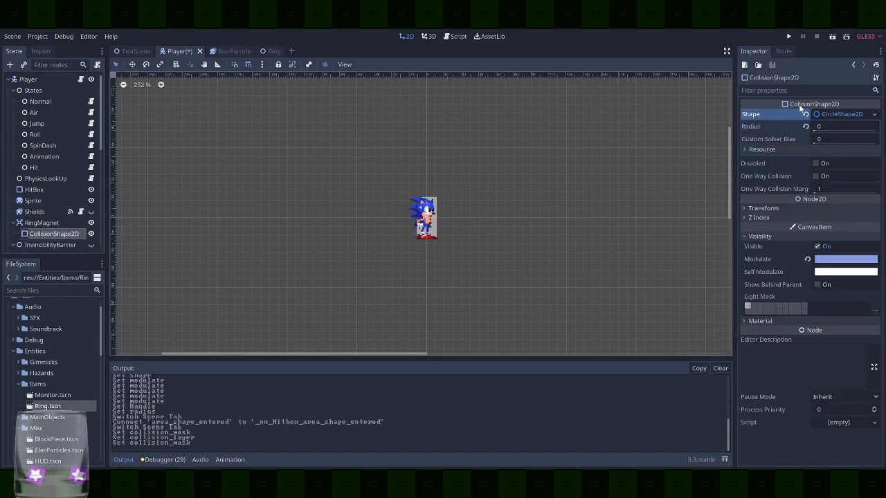
{"action": "left_click", "coordinate": [838, 114]}
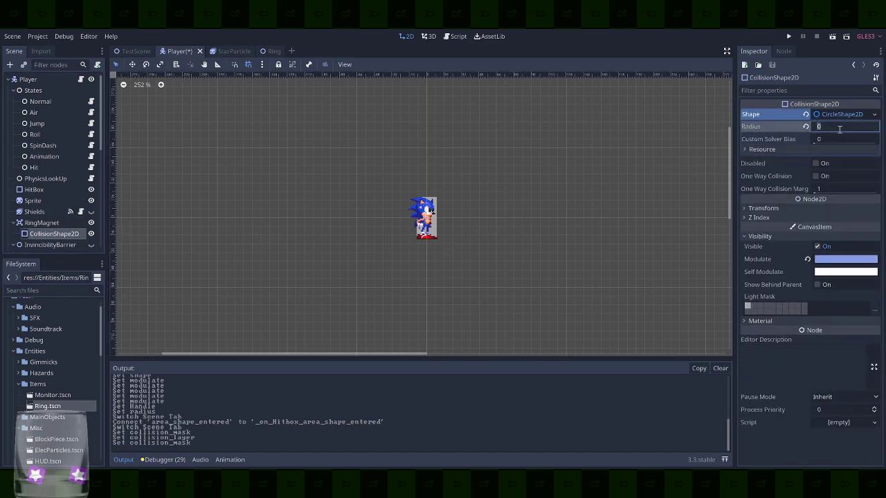
{"action": "type", "text": "64"}
{"action": "key", "text": "Return"}
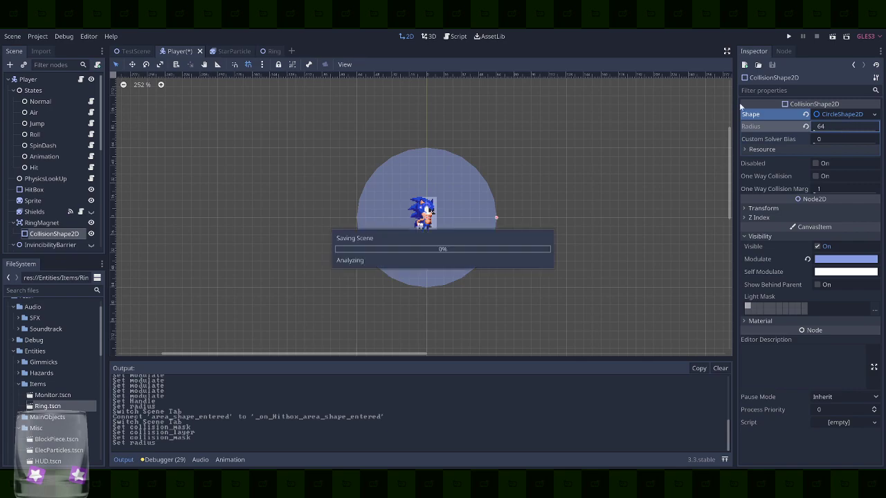
Run the game and take Sonic through the test level, breaking the lightning shield and ring monitors on the way to the loose rings
{"action": "left_click", "coordinate": [788, 36]}
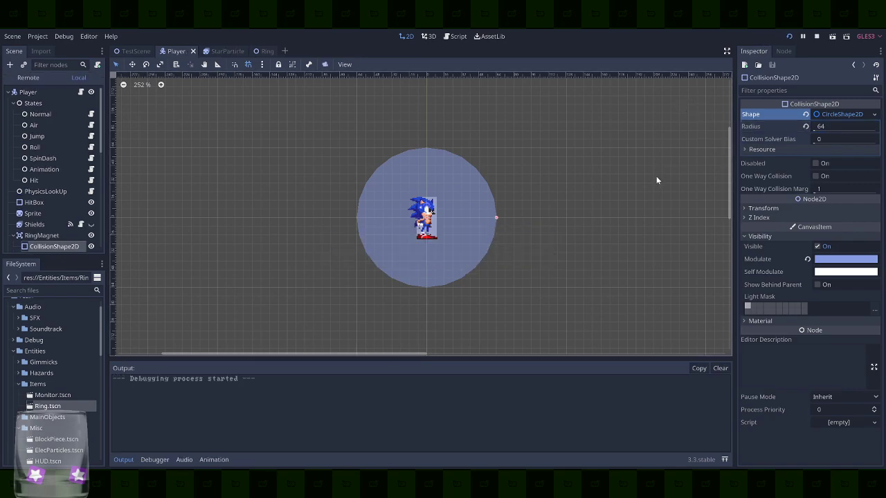
{"action": "key", "text": "Right"}
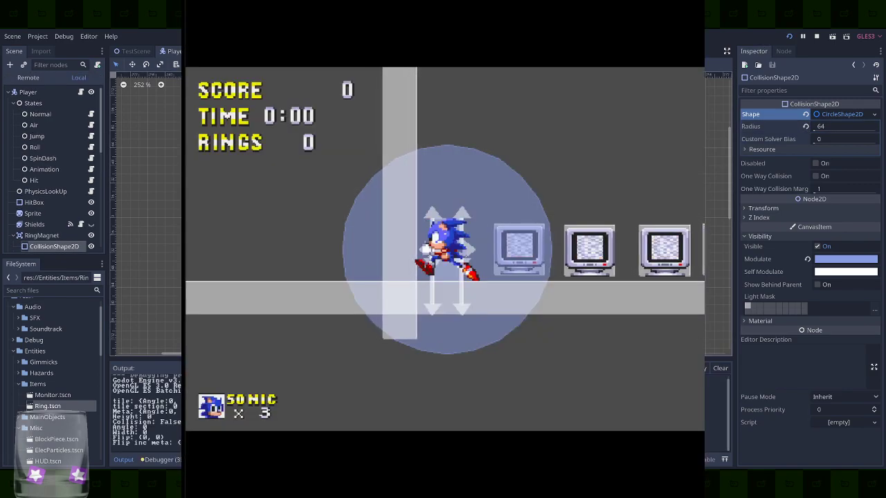
{"action": "key", "text": "space"}
{"action": "key", "text": "Left"}
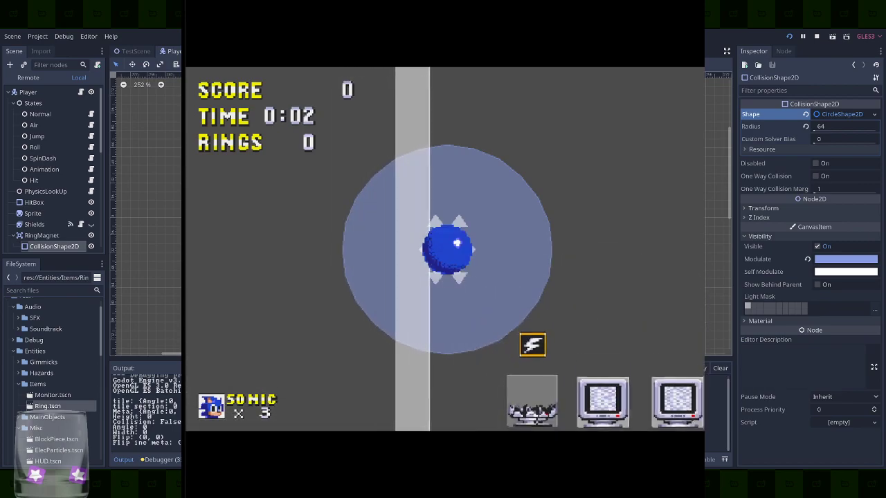
{"action": "key", "text": "Right"}
{"action": "key", "text": "space"}
{"action": "key", "text": "space"}
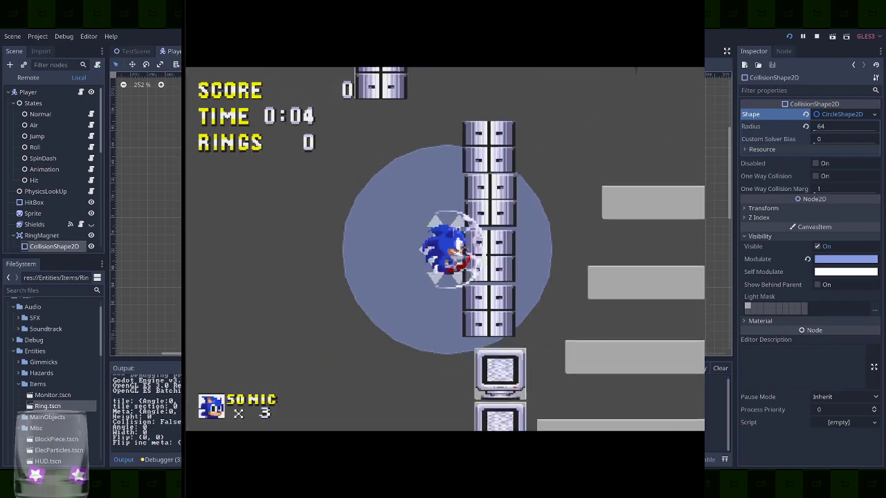
{"action": "key", "text": "Right"}
{"action": "key", "text": "Left"}
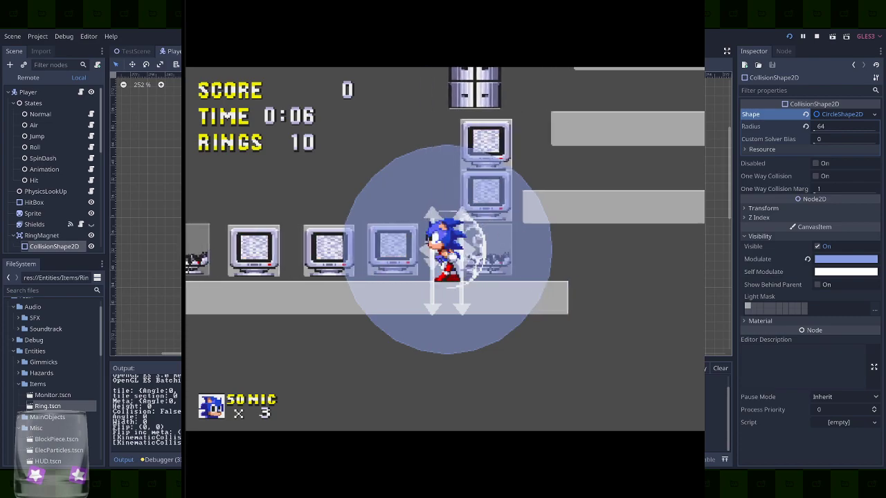
{"action": "key", "text": "space"}
{"action": "key", "text": "Right"}
{"action": "key", "text": "space"}
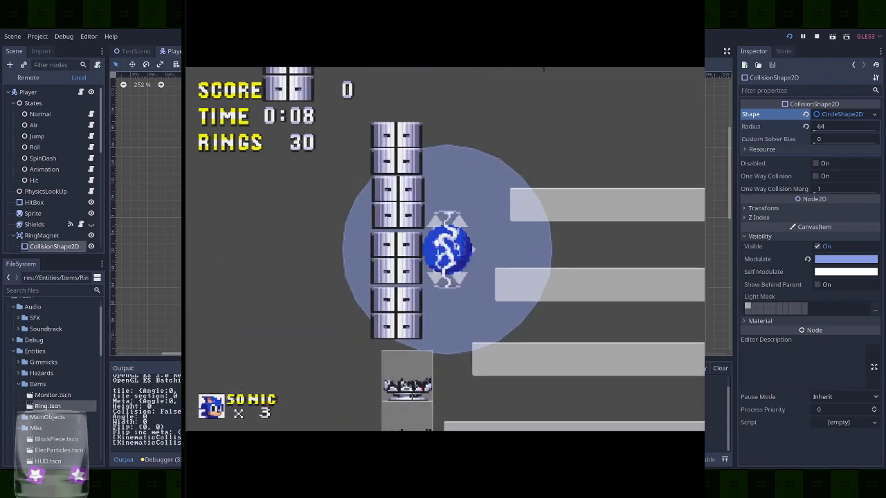
{"action": "key", "text": "space"}
{"action": "key", "text": "Right"}
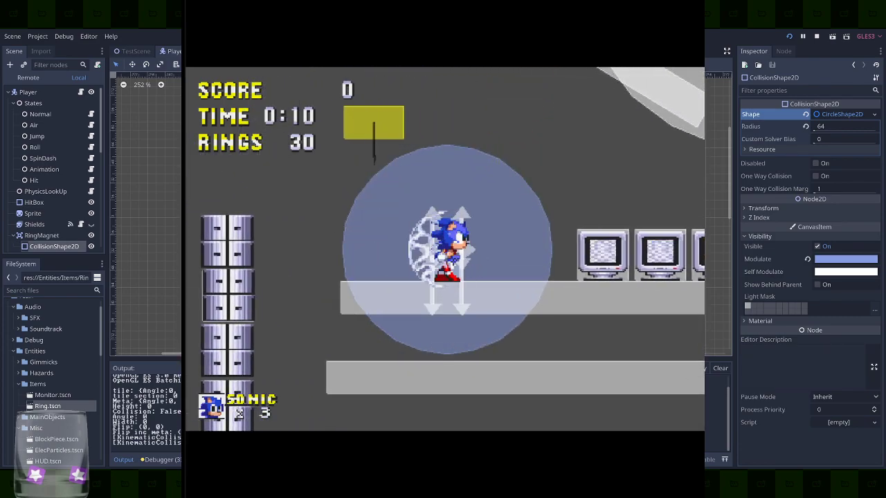
{"action": "key", "text": "Left"}
{"action": "key", "text": "space"}
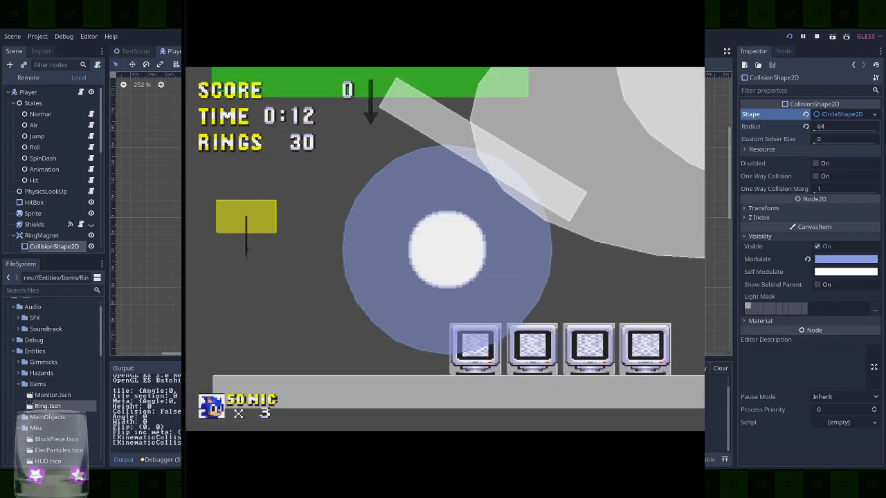
Move Sonic back and forth beside the loose rings to test whether the magnet area triggers the ring's "Magnet" output
{"action": "key", "text": "Right"}
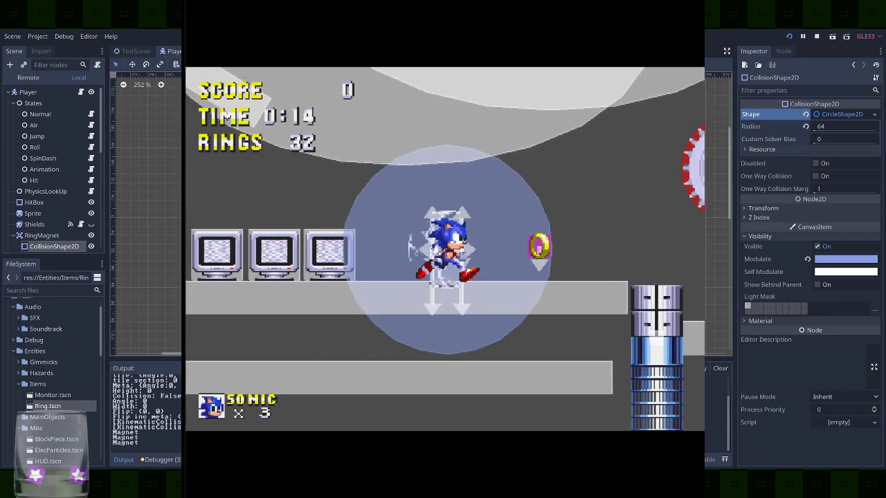
{"action": "key", "text": "Right"}
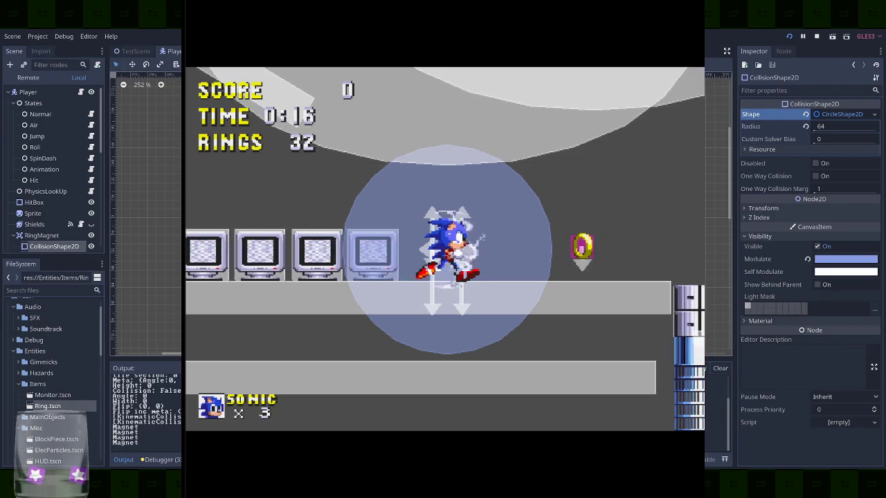
{"action": "key", "text": "Right"}
{"action": "key", "text": "Left"}
{"action": "key", "text": "Right"}
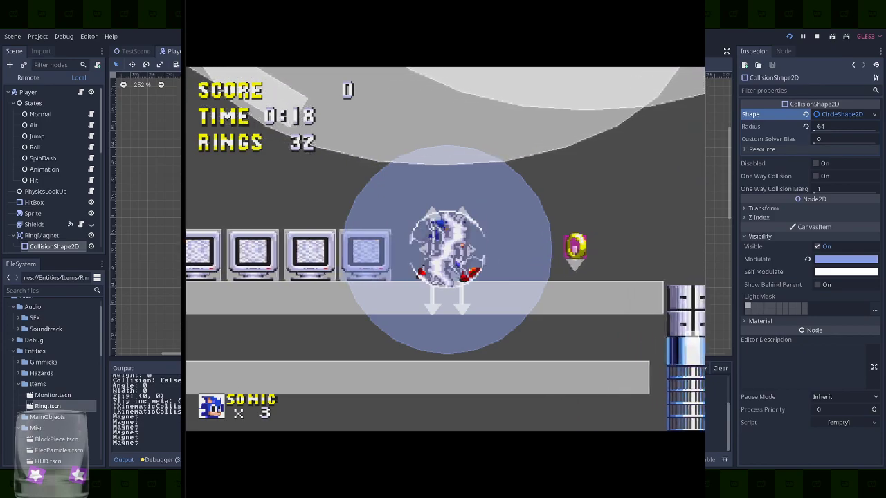
Move Sonic on past the remaining loose ring in the magnet test and stop the running game
{"action": "key", "text": "Right"}
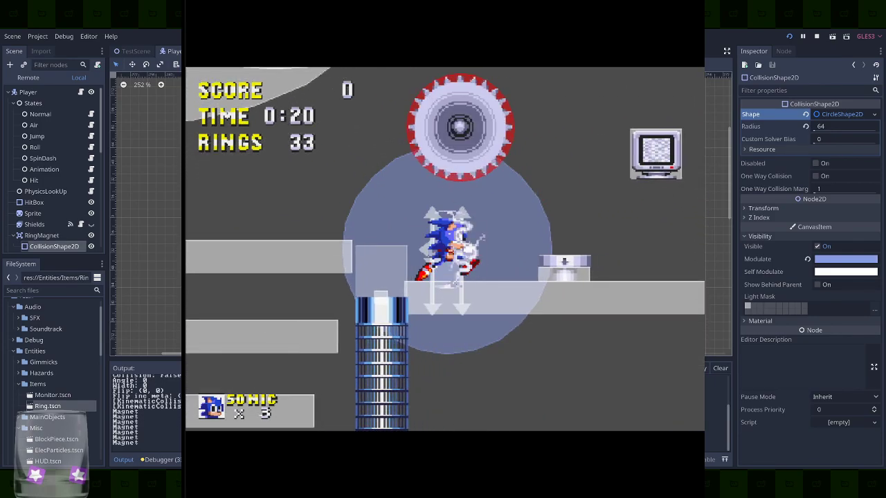
{"action": "key", "text": "F8"}
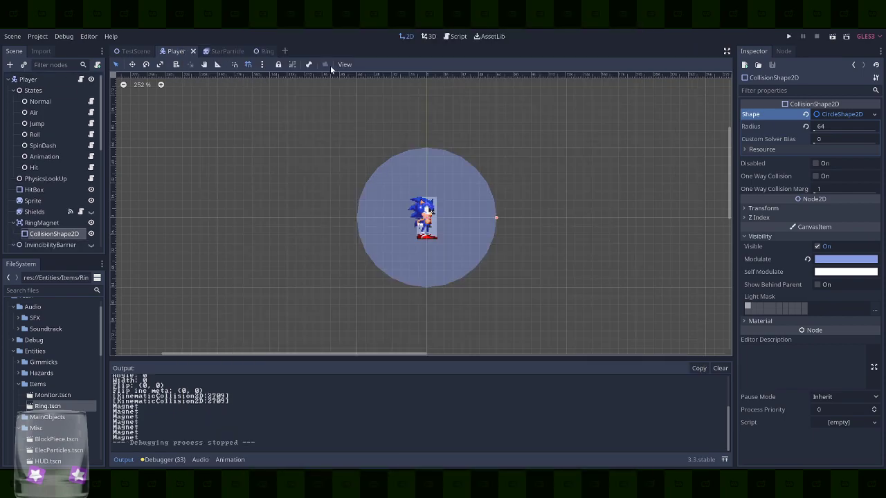
Open the Ring scene's script and declare the variable megnet = false below the player variable
{"action": "left_click", "coordinate": [260, 51]}
{"action": "left_click", "coordinate": [86, 79]}
{"action": "scroll", "coordinate": [344, 181], "scroll_direction": "up", "scroll_amount": 3}
{"action": "left_click", "coordinate": [369, 115]}
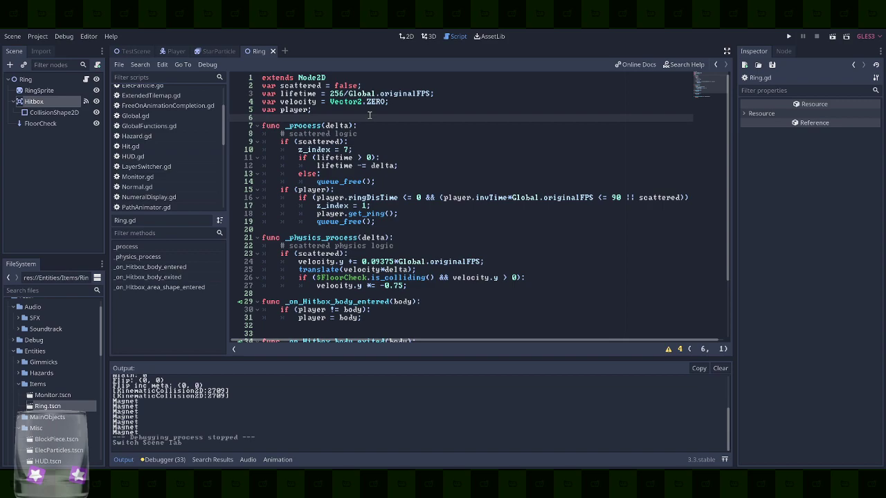
{"action": "key", "text": "Return"}
{"action": "key", "text": "Up"}
{"action": "type", "text": "var megm"}
{"action": "key", "text": "BackSpace"}
{"action": "type", "text": "net = true"}
{"action": "key", "text": "BackSpace"}
{"action": "key", "text": "BackSpace"}
{"action": "key", "text": "BackSpace"}
{"action": "key", "text": "BackSpace"}
{"action": "type", "text": "false;"}
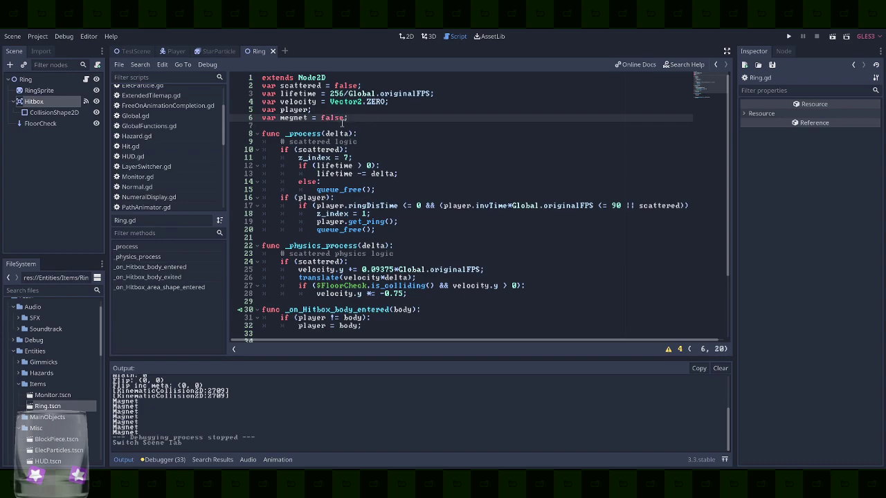
Set the megnet variable's initial value to null
{"action": "double_click", "coordinate": [294, 118]}
{"action": "scroll", "coordinate": [391, 277], "scroll_direction": "down", "scroll_amount": 3}
{"action": "left_click", "coordinate": [391, 318]}
{"action": "scroll", "coordinate": [546, 317], "scroll_direction": "up", "scroll_amount": 3}
{"action": "double_click", "coordinate": [328, 117]}
{"action": "type", "text": "null"}
Replace the print("Magnet") line in _on_Hitbox_area_shape_entered with a check that assigns area to megnet when megnet is null
{"action": "scroll", "coordinate": [461, 248], "scroll_direction": "down", "scroll_amount": 3}
{"action": "left_click", "coordinate": [401, 324]}
{"action": "key", "text": "shift+Up"}
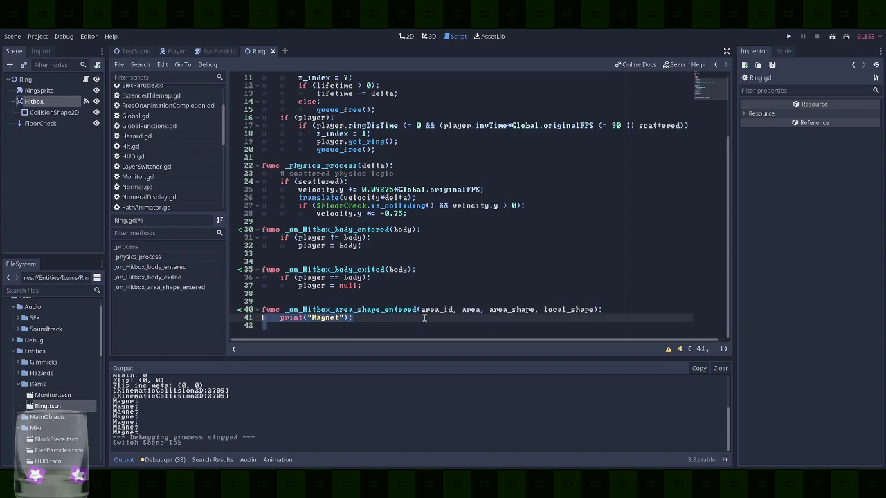
{"action": "key", "text": "BackSpace"}
{"action": "key", "text": "Tab"}
{"action": "type", "text": "if (magnet == null):"}
{"action": "key", "text": "Return"}
{"action": "type", "text": "= area"}
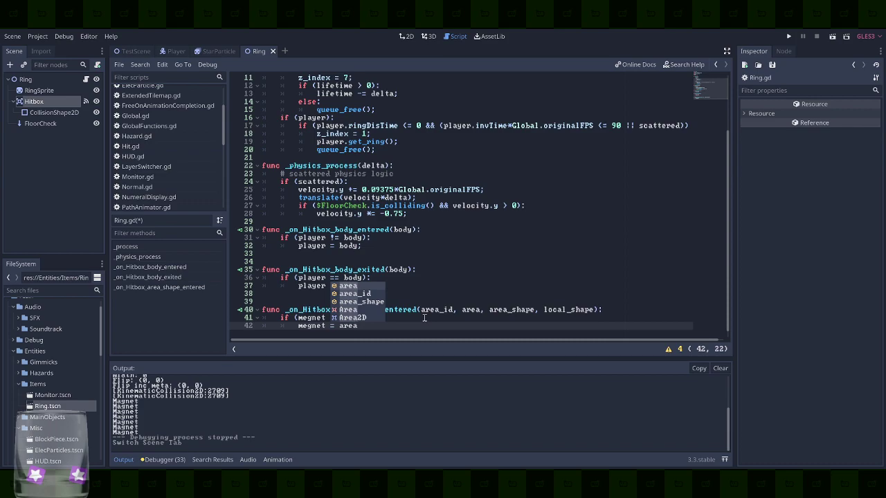
{"action": "type", "text": ";"}
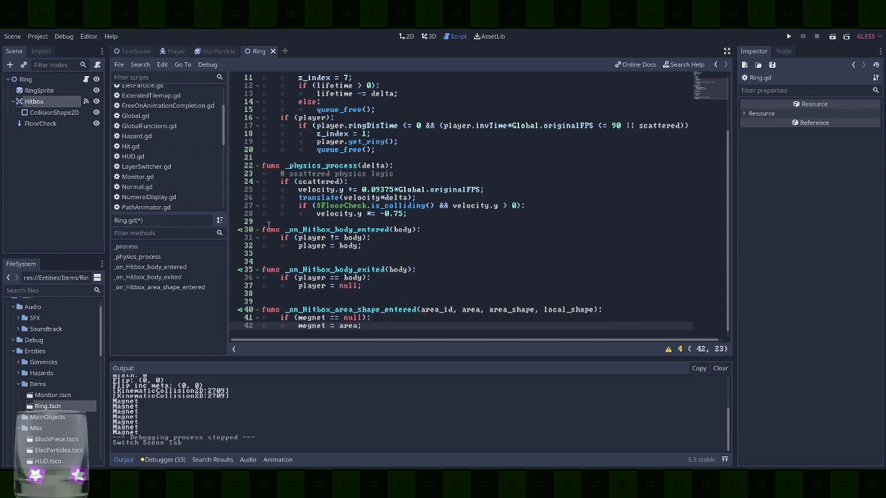
Add an elif (megnet): branch after the scattered block in _physics_process
{"action": "left_click", "coordinate": [313, 325]}
{"action": "scroll", "coordinate": [381, 298], "scroll_direction": "up", "scroll_amount": 3}
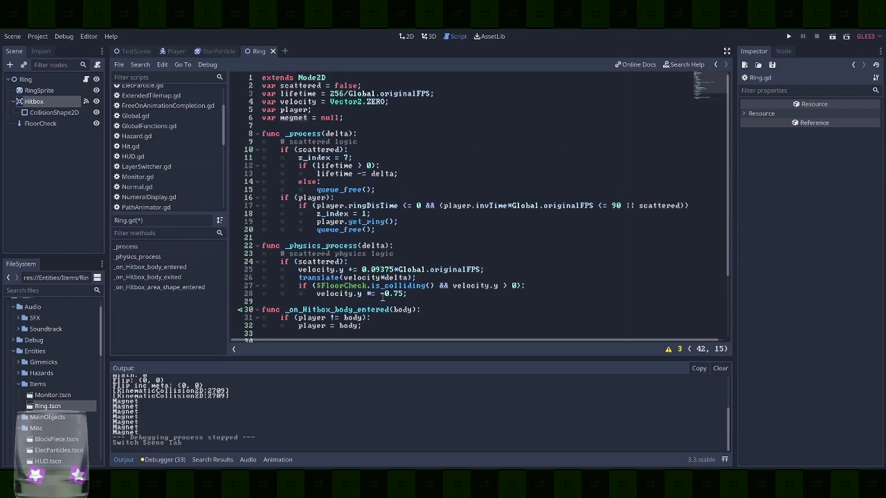
{"action": "scroll", "coordinate": [419, 223], "scroll_direction": "down", "scroll_amount": 1}
{"action": "scroll", "coordinate": [538, 301], "scroll_direction": "up", "scroll_amount": 1}
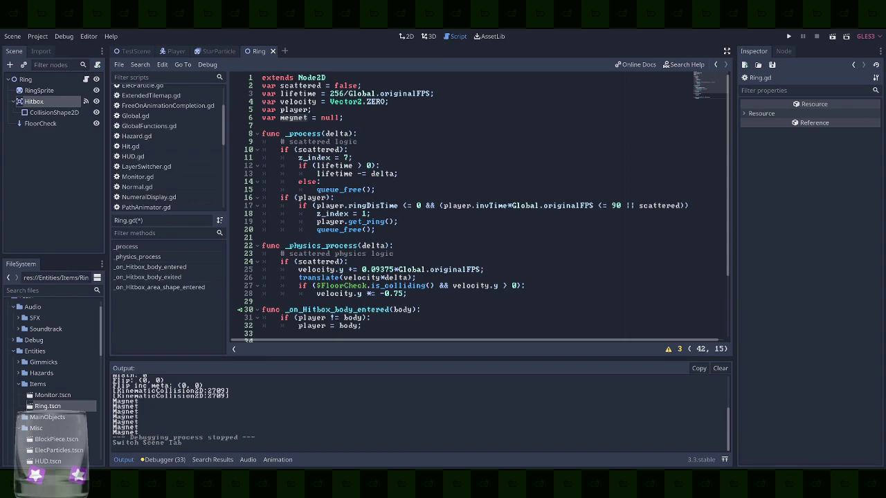
{"action": "left_click", "coordinate": [515, 246]}
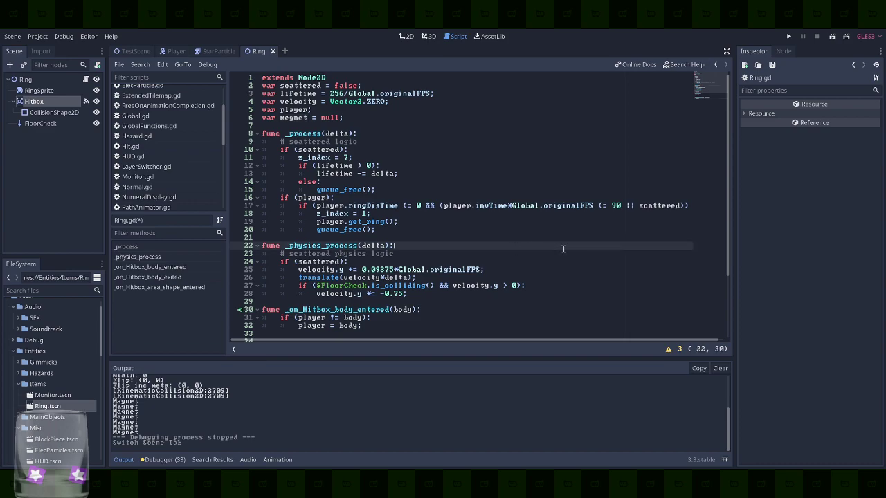
{"action": "scroll", "coordinate": [516, 249], "scroll_direction": "down", "scroll_amount": 2}
{"action": "left_click", "coordinate": [518, 251]}
{"action": "key", "text": "Up"}
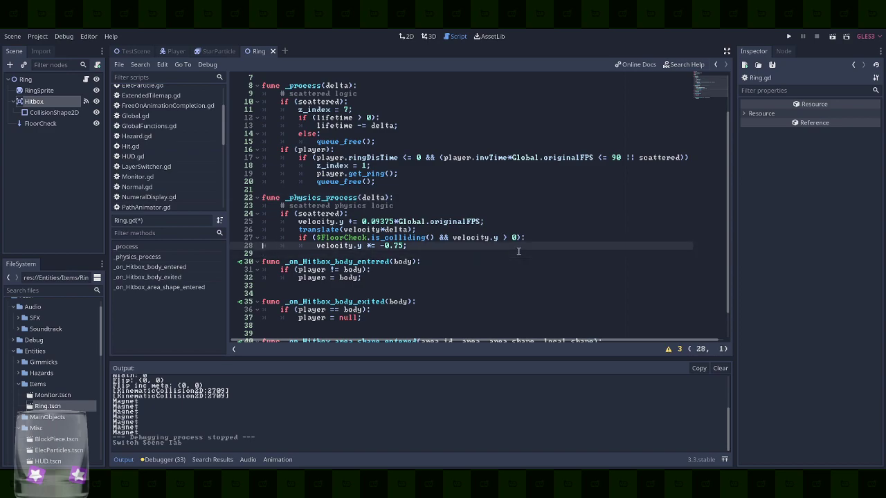
{"action": "key", "text": "Return"}
{"action": "key", "text": "BackSpace"}
{"action": "type", "text": "else:"}
{"action": "key", "text": "Return"}
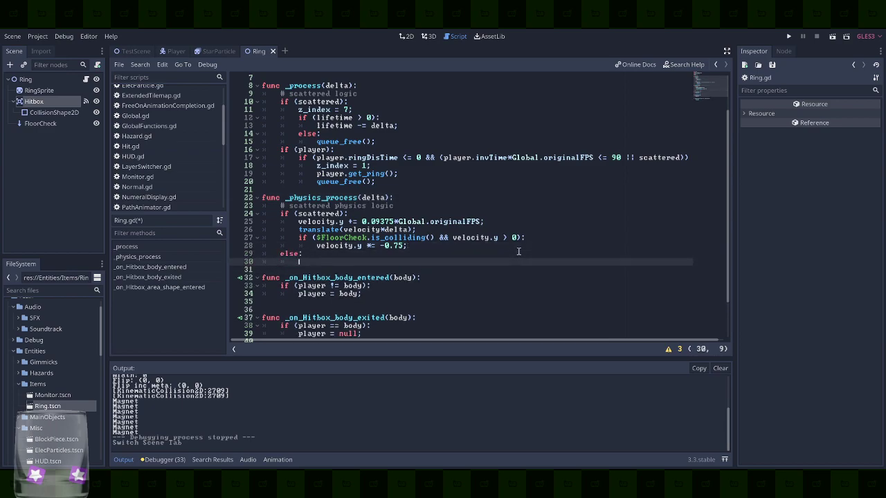
{"action": "key", "text": "Up"}
{"action": "key", "text": "BackSpace"}
{"action": "key", "text": "BackSpace"}
{"action": "type", "text": "if (magnet"}
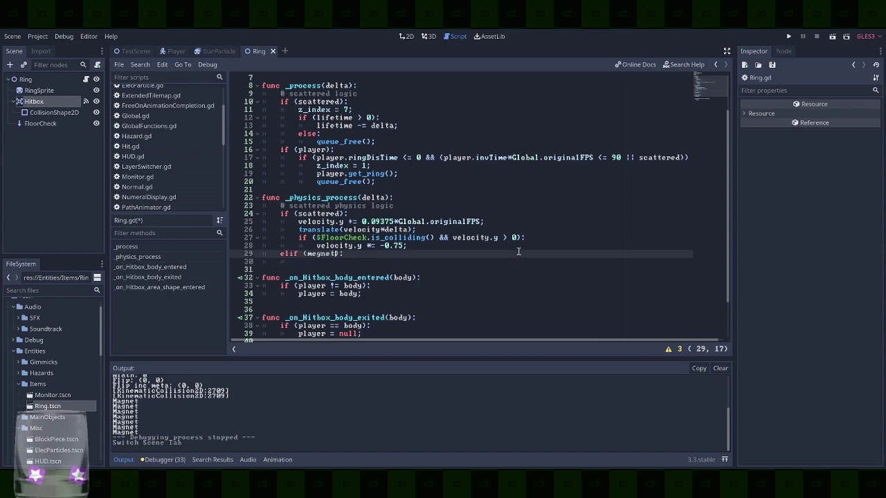
{"action": "key", "text": "Return"}
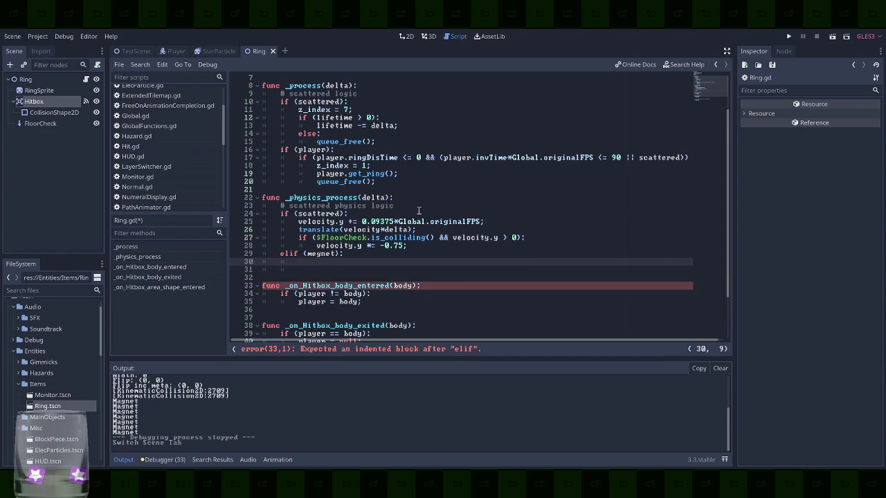
Correct the megnet spelling to magnet in the elif condition, the area-shape-entered function and the variable declaration
{"action": "left_click", "coordinate": [310, 254]}
{"action": "triple_click", "coordinate": [309, 253]}
{"action": "left_click", "coordinate": [317, 253]}
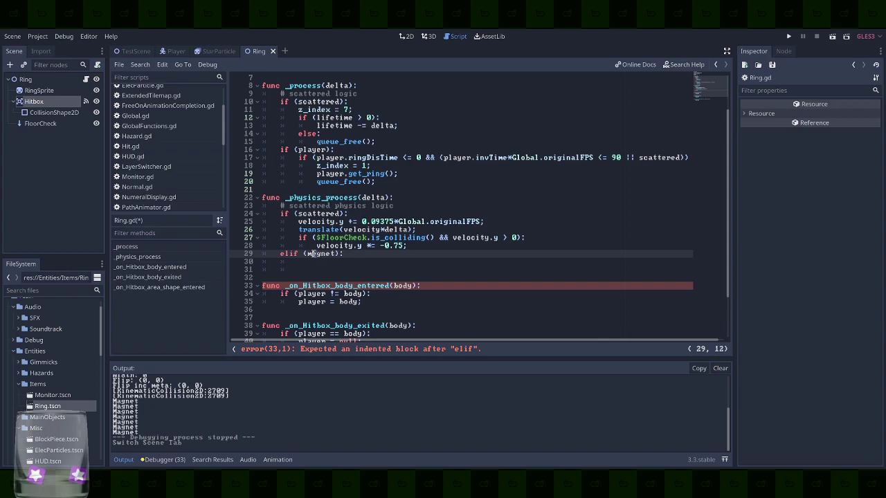
{"action": "double_click", "coordinate": [319, 254]}
{"action": "key", "text": "ctrl+c"}
{"action": "scroll", "coordinate": [325, 276], "scroll_direction": "down", "scroll_amount": 2}
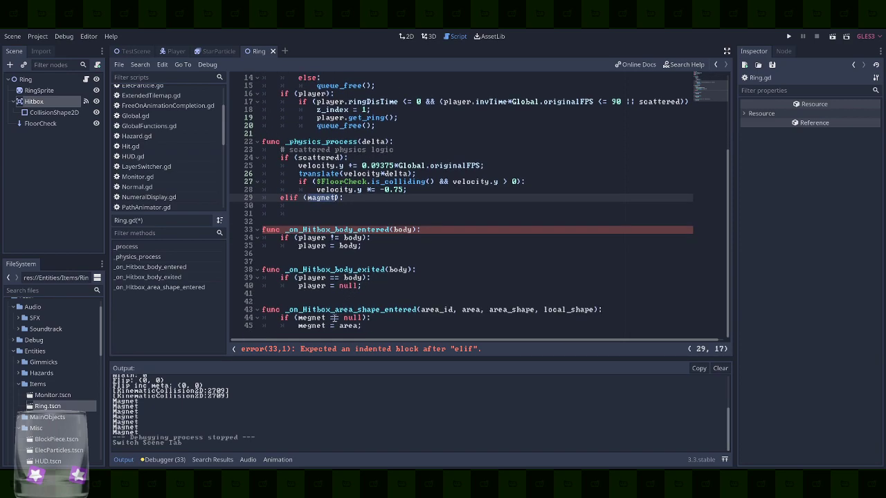
{"action": "double_click", "coordinate": [311, 319]}
{"action": "key", "text": "ctrl+v"}
{"action": "double_click", "coordinate": [310, 327]}
{"action": "key", "text": "ctrl+v"}
{"action": "scroll", "coordinate": [346, 234], "scroll_direction": "up", "scroll_amount": 3}
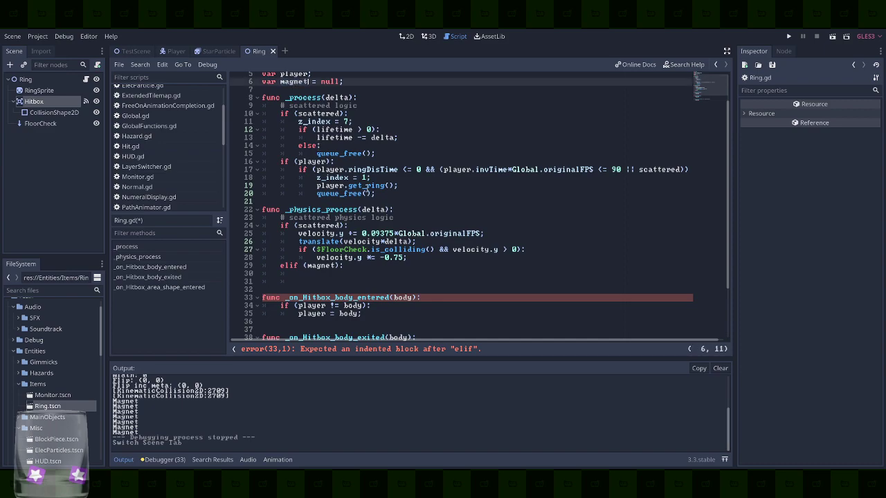
Check the speed variables at the top of the Player script and begin declaring awaySpd below magnet in the Ring script
{"action": "left_click", "coordinate": [367, 274]}
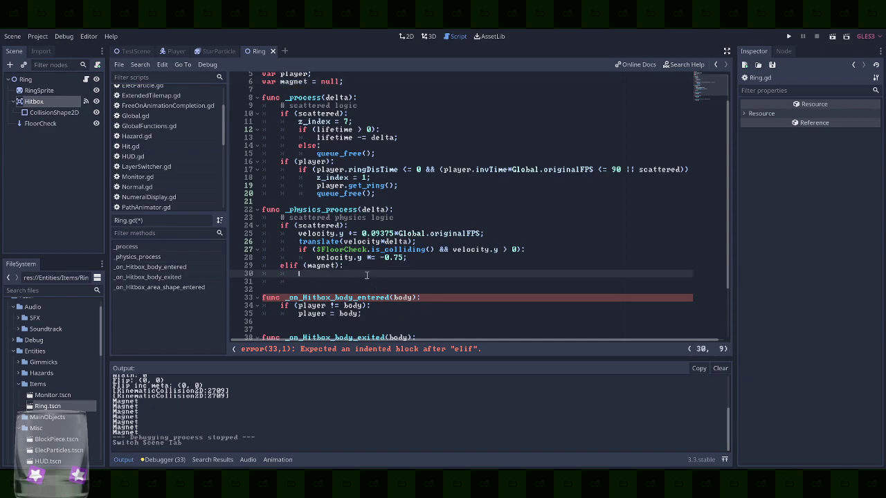
{"action": "scroll", "coordinate": [366, 276], "scroll_direction": "up", "scroll_amount": 2}
{"action": "left_click", "coordinate": [353, 117]}
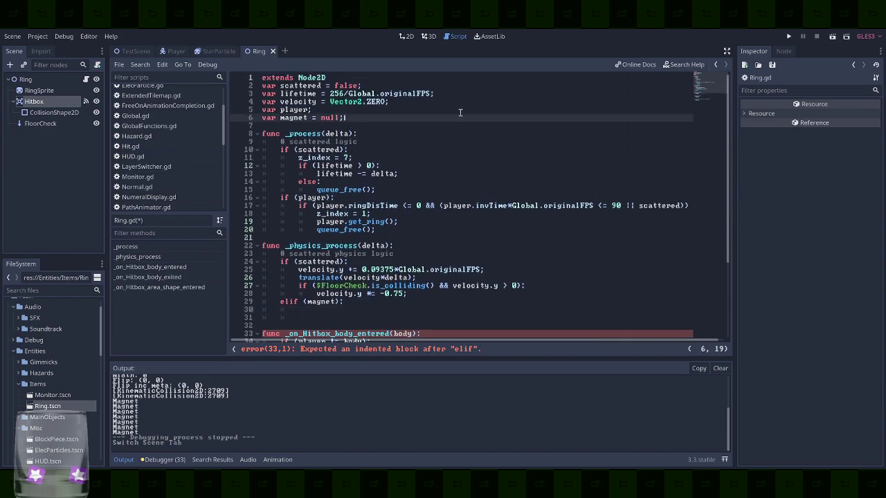
{"action": "key", "text": "Return"}
{"action": "type", "text": "var"}
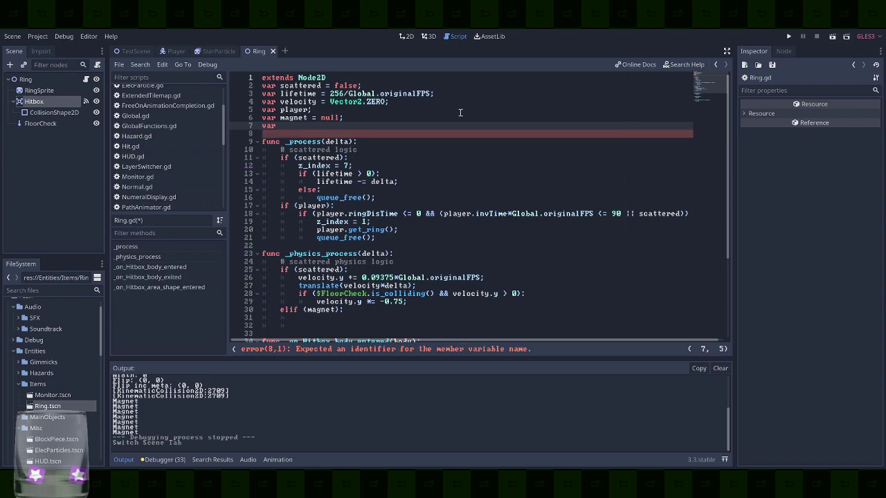
{"action": "left_click", "coordinate": [176, 51]}
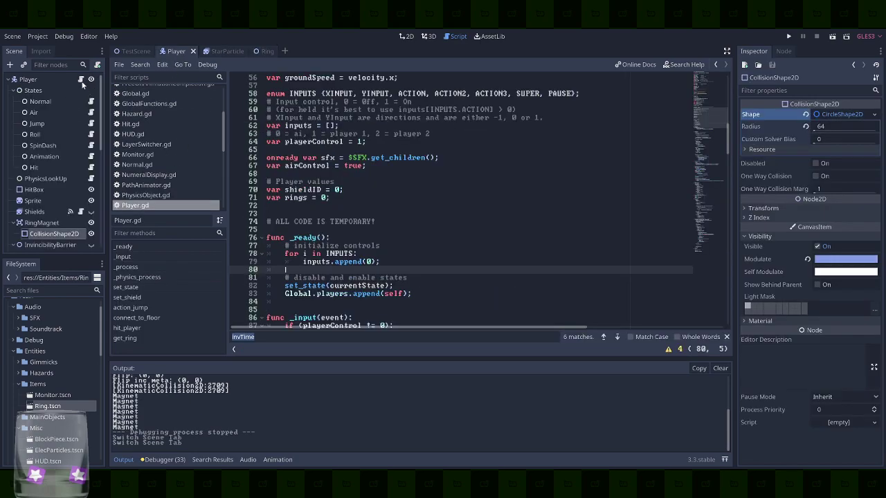
{"action": "scroll", "coordinate": [593, 159], "scroll_direction": "up", "scroll_amount": 18}
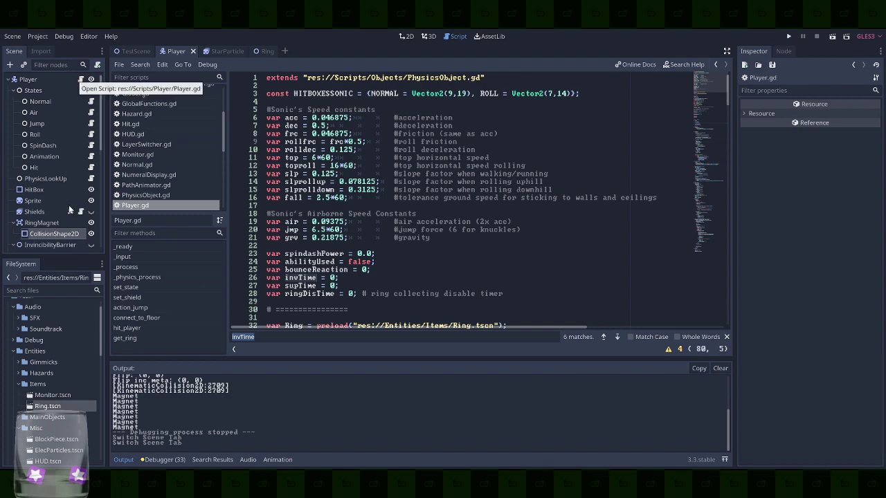
{"action": "left_click", "coordinate": [261, 51]}
{"action": "type", "text": "a"}
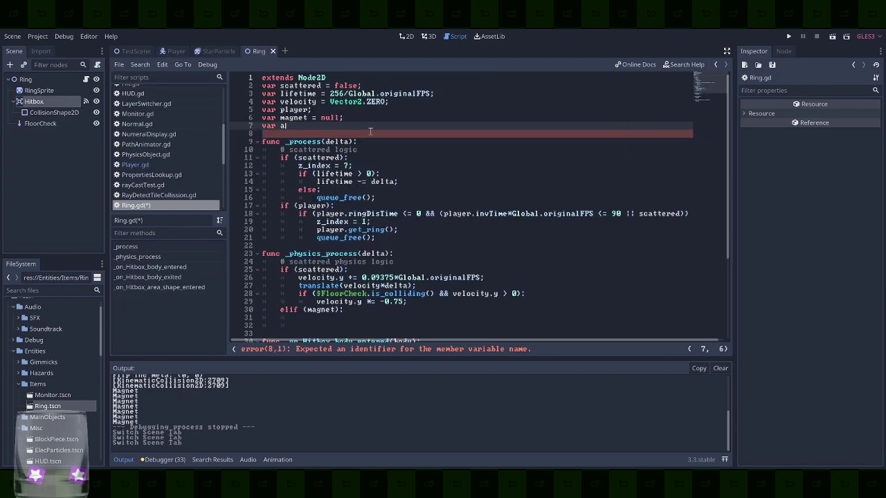
{"action": "type", "text": "waySpd ="}
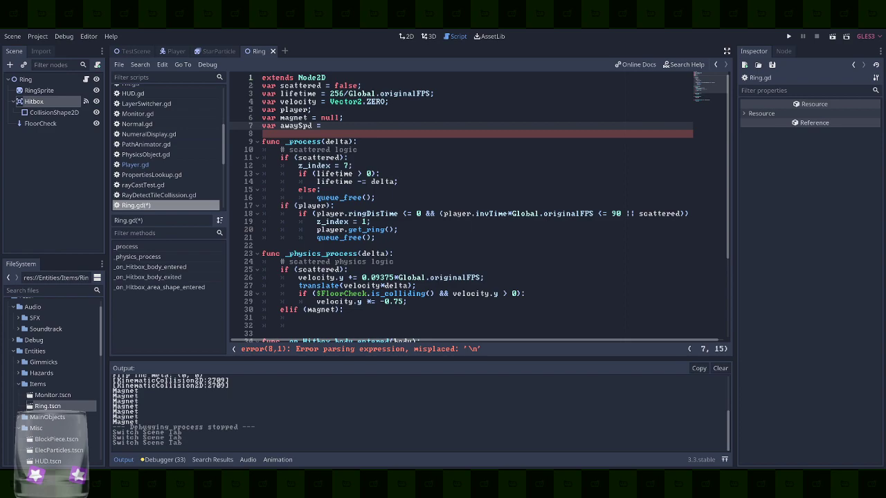
Rename the unfinished awaySpd variable to toSpd and set it to 0.1875
{"action": "key", "text": "Left"}
{"action": "key", "text": "Left"}
{"action": "key", "text": "Left"}
{"action": "key", "text": "Left"}
{"action": "key", "text": "Left"}
{"action": "key", "text": "Left"}
{"action": "key", "text": "BackSpace"}
{"action": "key", "text": "BackSpace"}
{"action": "key", "text": "BackSpace"}
{"action": "key", "text": "BackSpace"}
{"action": "key", "text": "Delete"}
{"action": "type", "text": "to"}
{"action": "key", "text": "End"}
{"action": "type", "text": "-0.1875;"}
{"action": "key", "text": "Left"}
{"action": "key", "text": "Left"}
{"action": "key", "text": "Left"}
{"action": "key", "text": "Left"}
{"action": "key", "text": "Left"}
{"action": "key", "text": "Left"}
{"action": "key", "text": "Left"}
{"action": "key", "text": "BackSpace"}
{"action": "key", "text": "End"}
Declare awaySpd = 0.75 below toSpd and save the Ring script
{"action": "key", "text": "Return"}
{"action": "type", "text": "var "}
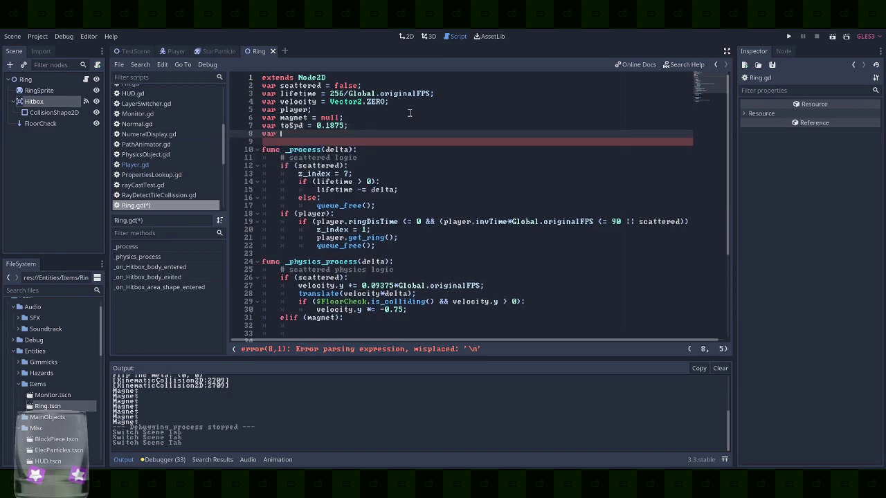
{"action": "type", "text": "awaySpd = 0.75"}
{"action": "key", "text": "ctrl+s"}
{"action": "type", "text": ";"}
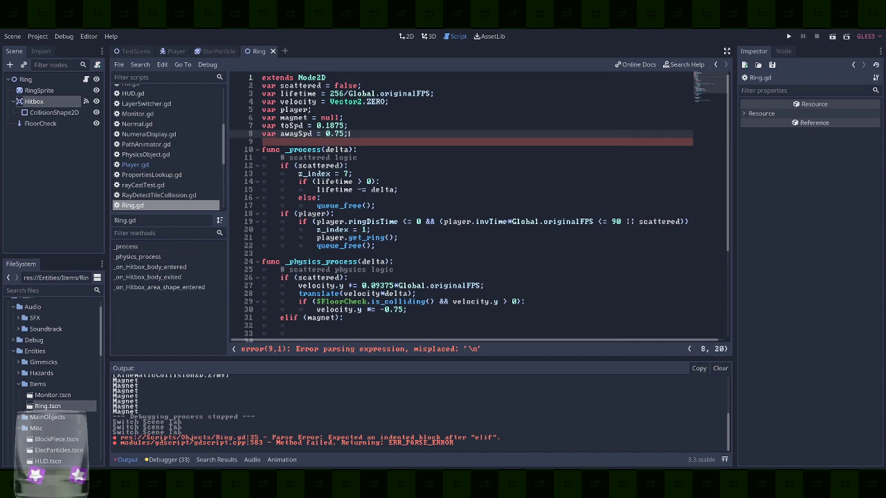
{"action": "key", "text": "ctrl+s"}
Paste the pseudocode for relative positions, relative movement, adding to speed and moving into the elif (magnet) branch of _physics_process
{"action": "scroll", "coordinate": [419, 144], "scroll_direction": "down", "scroll_amount": 5}
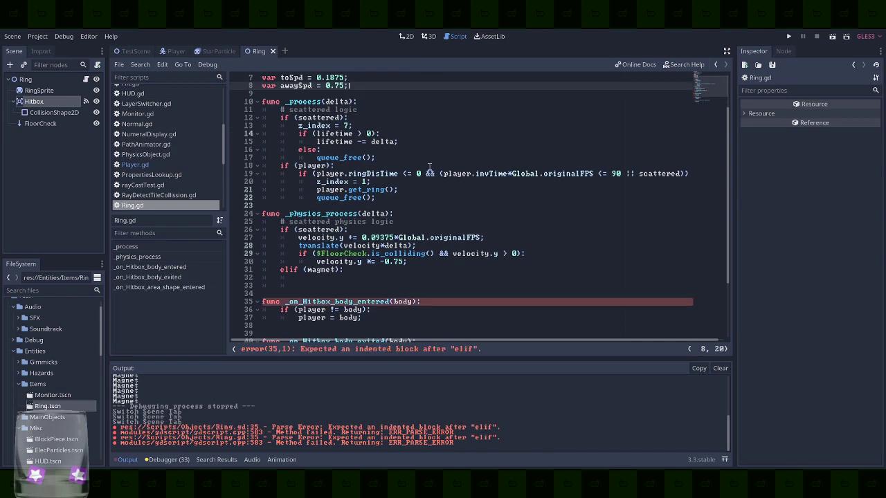
{"action": "left_click", "coordinate": [410, 200]}
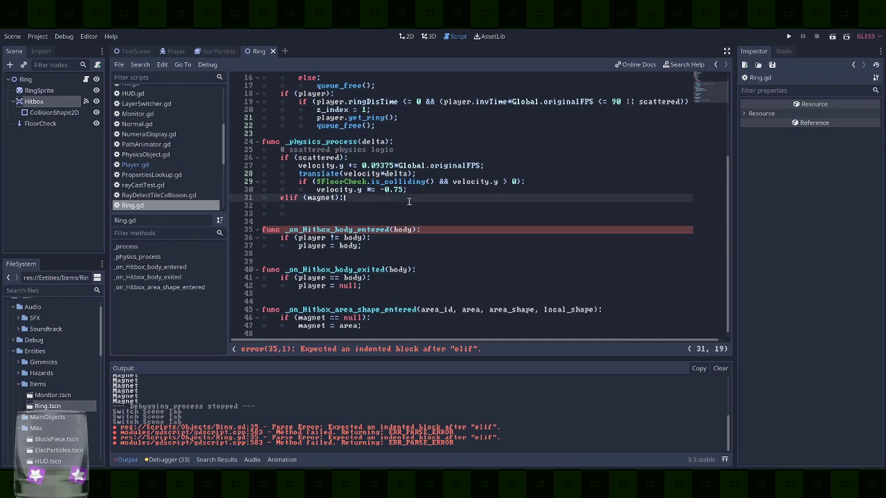
{"action": "left_click", "coordinate": [415, 205]}
{"action": "scroll", "coordinate": [417, 205], "scroll_direction": "up", "scroll_amount": 4}
{"action": "scroll", "coordinate": [417, 205], "scroll_direction": "up", "scroll_amount": 1}
{"action": "scroll", "coordinate": [417, 205], "scroll_direction": "down", "scroll_amount": 3}
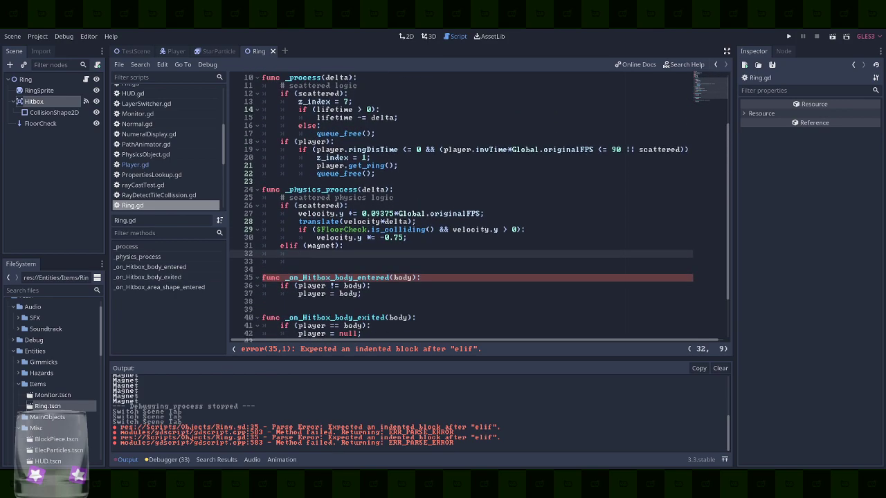
{"action": "scroll", "coordinate": [459, 214], "scroll_direction": "down", "scroll_amount": 3}
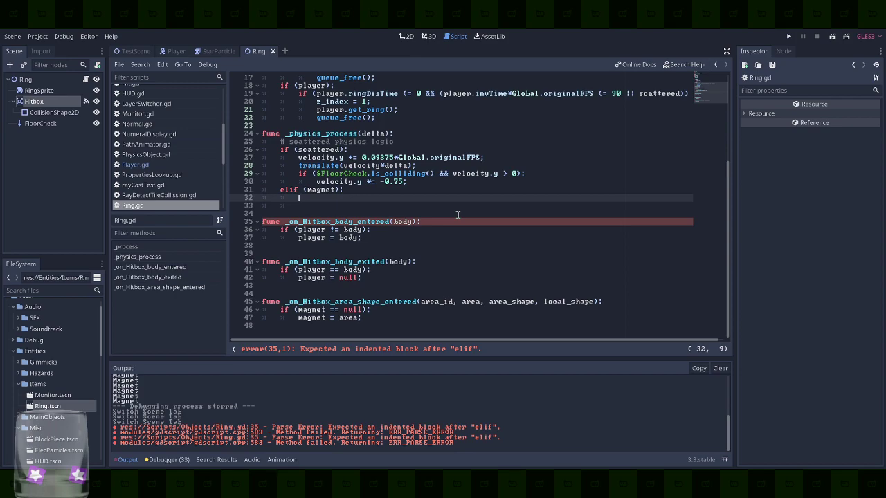
{"action": "scroll", "coordinate": [458, 215], "scroll_direction": "up", "scroll_amount": 4}
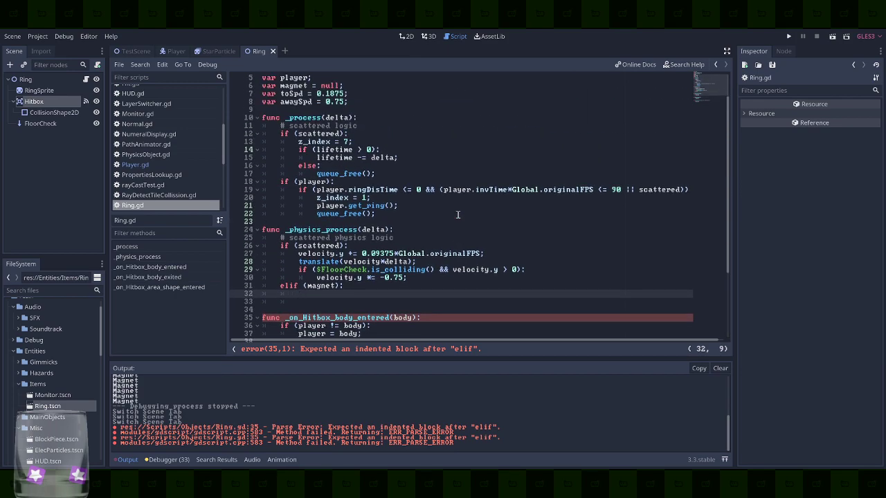
{"action": "scroll", "coordinate": [457, 214], "scroll_direction": "down", "scroll_amount": 1}
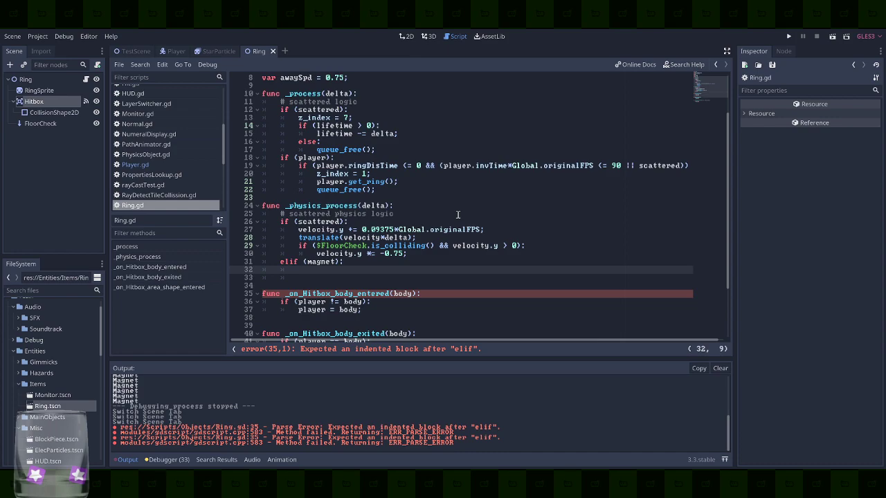
{"action": "scroll", "coordinate": [457, 214], "scroll_direction": "up", "scroll_amount": 1}
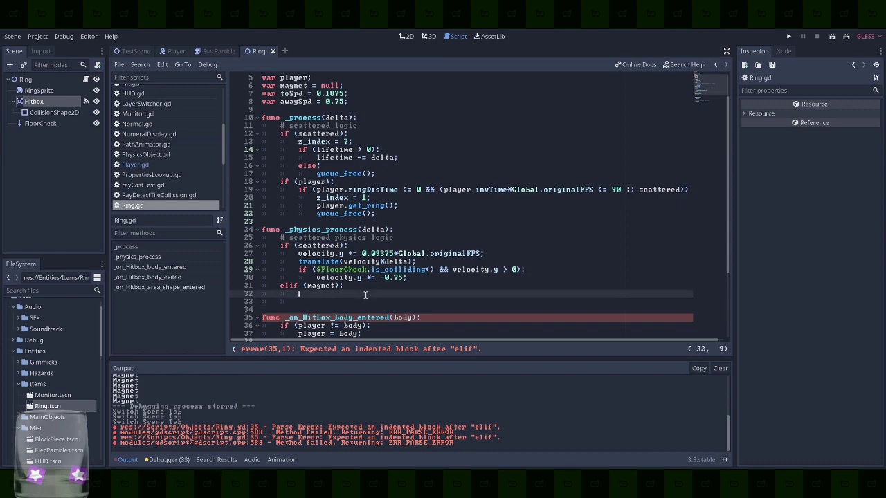
{"action": "key", "text": "BackSpace"}
{"action": "type", "text": "//relative positions sx = sign(Sonic's X Position - X Position) sy = sign(Sonic's Y Position - Y Position)  //check relative movement tx = (sign(Ring's X Speed) == sx) ty = (sign(Ring's Y Speed) == sy)  //add to speed X Speed += (ringacceleration[tx] * sx) Y Speed += (ringacceleration[ty] * sy) //\"ringacceleration\" would be an array, where: [0] = 0.75 [1] = 0.1875  //move X Position += X Speed Y Position += Y Speed"}
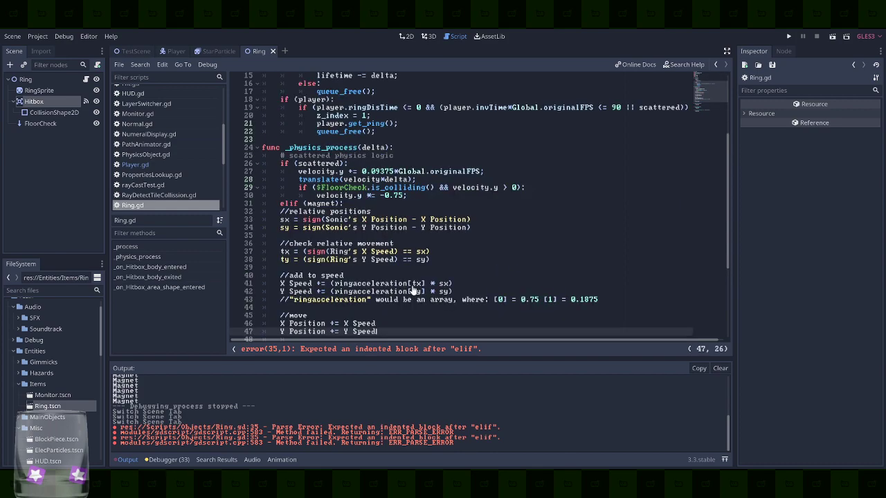
Indent the whole pasted pseudocode block one level so it sits inside the elif (magnet) branch
{"action": "left_click", "coordinate": [260, 213], "text": "shift"}
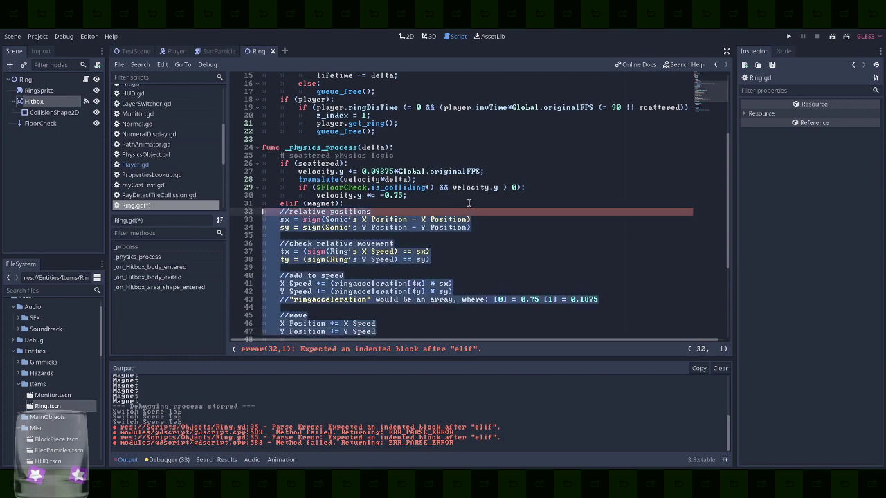
{"action": "key", "text": "Tab"}
{"action": "key", "text": "Tab"}
{"action": "key", "text": "shift+Tab"}
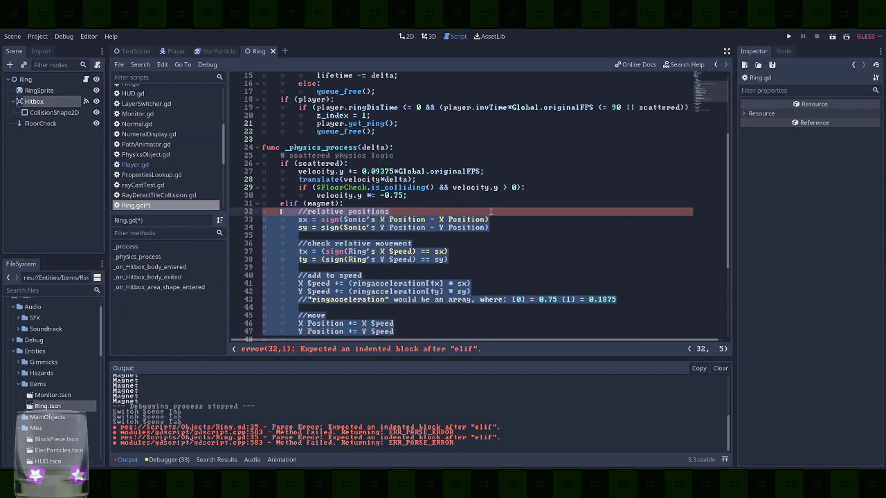
Turn the //relative positions line into a GDScript comment beginning with #
{"action": "key", "text": "Right"}
{"action": "key", "text": "Delete"}
{"action": "key", "text": "Delete"}
{"action": "type", "text": "$"}
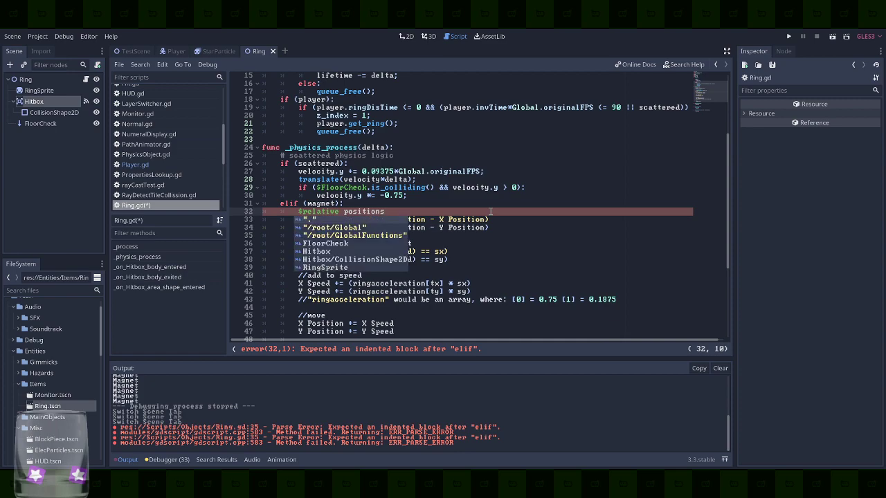
{"action": "key", "text": "BackSpace"}
{"action": "type", "text": "#"}
{"action": "key", "text": "Down"}
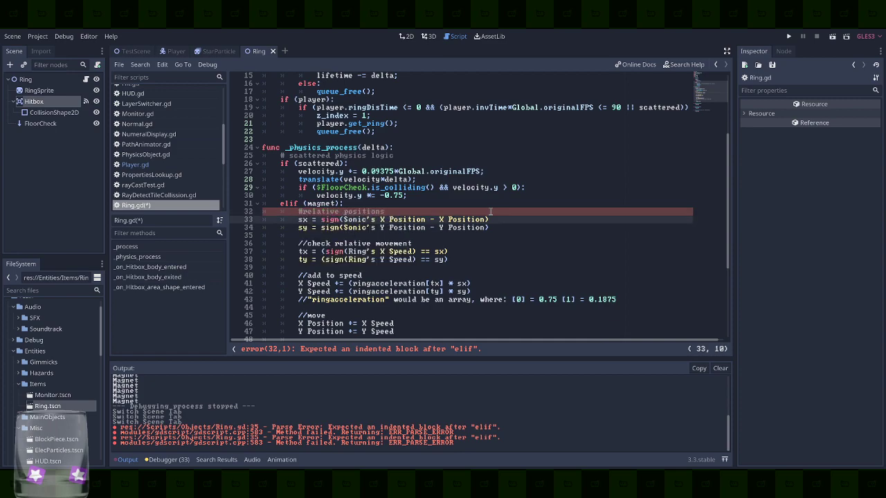
Declare sx and sy as local variables by prefixing both assignments with var
{"action": "key", "text": "Home"}
{"action": "type", "text": "var"}
{"action": "key", "text": "Down"}
{"action": "key", "text": "Home"}
{"action": "type", "text": "var"}
Replace "Sonic's X Position" in the sx expression with magnet.global_position.x
{"action": "key", "text": "Right"}
{"action": "key", "text": "Right"}
{"action": "key", "text": "Right"}
{"action": "key", "text": "Right"}
{"action": "key", "text": "Right"}
{"action": "key", "text": "Right"}
{"action": "key", "text": "Right"}
{"action": "key", "text": "Right"}
{"action": "key", "text": "Right"}
{"action": "key", "text": "Right"}
{"action": "key", "text": "Up"}
{"action": "key", "text": "Right"}
{"action": "key", "text": "Right"}
{"action": "key", "text": "Right"}
{"action": "key", "text": "Right"}
{"action": "key", "text": "Right"}
{"action": "key", "text": "Right"}
{"action": "key", "text": "Right"}
{"action": "key", "text": "Right"}
{"action": "key", "text": "Right"}
{"action": "key", "text": "Right"}
{"action": "key", "text": "Right"}
{"action": "key", "text": "Right"}
{"action": "key", "text": "Right"}
{"action": "key", "text": "Right"}
{"action": "key", "text": "Right"}
{"action": "key", "text": "Right"}
{"action": "key", "text": "Right"}
{"action": "key", "text": "Right"}
{"action": "type", "text": "magnet."}
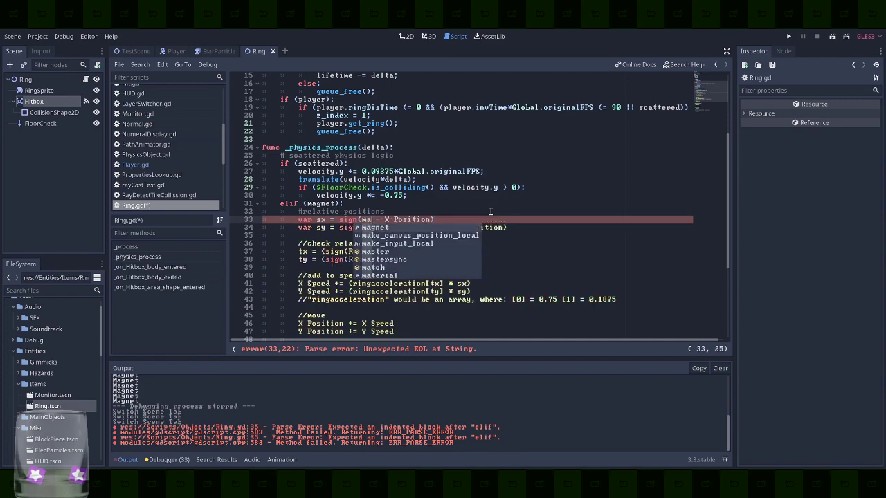
{"action": "type", "text": "global_position.x"}
Replace the remaining "X Position" in the sx expression with global_position.x and end the line with a semicolon
{"action": "key", "text": "ctrl+shift+Left"}
{"action": "key", "text": "ctrl+shift+Left"}
{"action": "key", "text": "ctrl+shift+Left"}
{"action": "key", "text": "ctrl+shift+Right"}
{"action": "key", "text": "shift+Right"}
{"action": "key", "text": "ctrl+c"}
{"action": "key", "text": "End"}
{"action": "key", "text": "Left"}
{"action": "key", "text": "ctrl+shift+Left"}
{"action": "key", "text": "ctrl+shift+Left"}
{"action": "key", "text": "ctrl+v"}
{"action": "key", "text": "End"}
{"action": "type", "text": ";"}
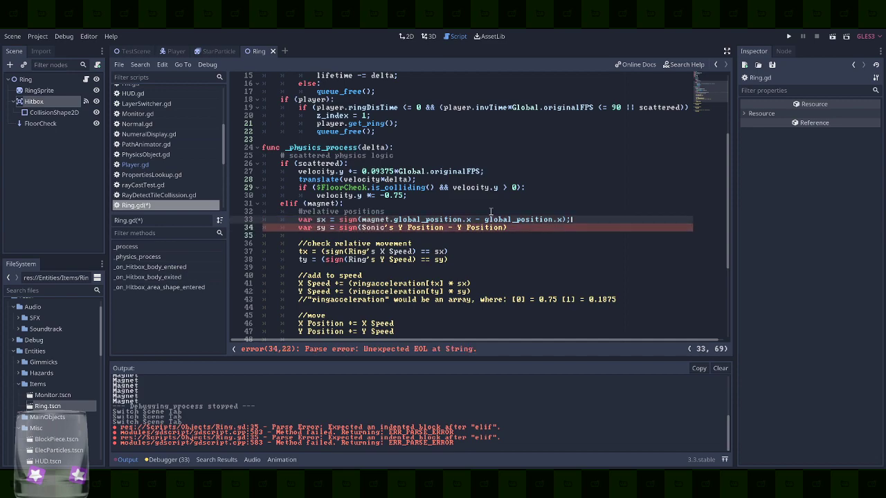
Replace the pseudocode sy line with a copy of the finished sx line
{"action": "key", "text": "shift+Up"}
{"action": "key", "text": "ctrl+c"}
{"action": "key", "text": "Down"}
{"action": "key", "text": "Down"}
{"action": "key", "text": "shift+Home"}
{"action": "key", "text": "ctrl+v"}
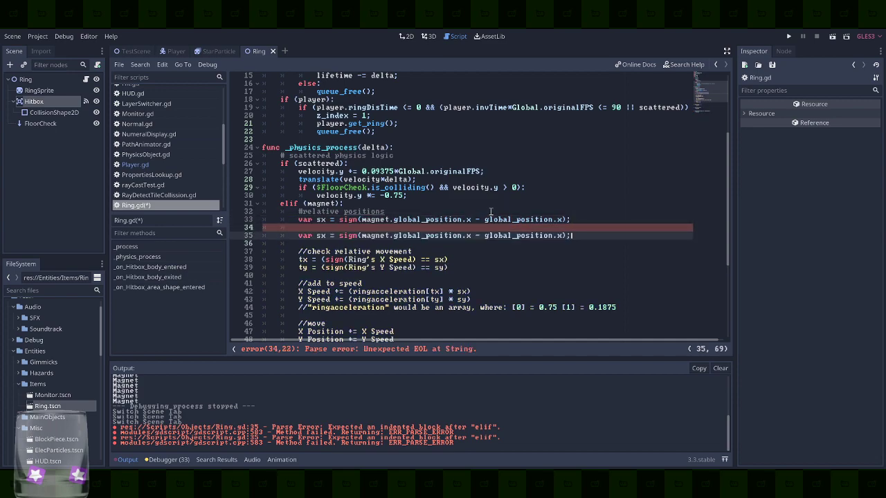
{"action": "key", "text": "Up"}
{"action": "key", "text": "shift+Up"}
{"action": "key", "text": "BackSpace"}
Convert the copied line to var sy = sign(magnet.global_position.y - global_position.y);
{"action": "key", "text": "Down"}
{"action": "key", "text": "Left"}
{"action": "key", "text": "Left"}
{"action": "key", "text": "BackSpace"}
{"action": "type", "text": "y"}
{"action": "key", "text": "Delete"}
{"action": "type", "text": "y"}
{"action": "key", "text": "ctrl+Left"}
{"action": "key", "text": "ctrl+Left"}
{"action": "key", "text": "ctrl+Left"}
{"action": "key", "text": "ctrl+Left"}
{"action": "key", "text": "ctrl+Left"}
{"action": "key", "text": "ctrl+Left"}
{"action": "key", "text": "ctrl+Left"}
{"action": "key", "text": "BackSpace"}
{"action": "type", "text": "y"}
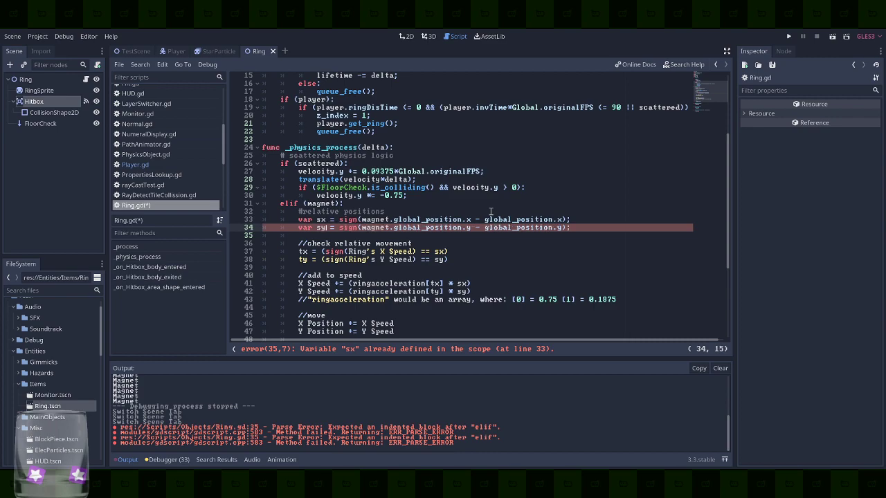
Turn the //check relative movement line into a GDScript comment beginning with #
{"action": "scroll", "coordinate": [492, 211], "scroll_direction": "down", "scroll_amount": 2}
{"action": "key", "text": "Down"}
{"action": "key", "text": "Down"}
{"action": "key", "text": "Home"}
{"action": "key", "text": "Delete"}
{"action": "key", "text": "Delete"}
{"action": "type", "text": "#"}
{"action": "key", "text": "Down"}
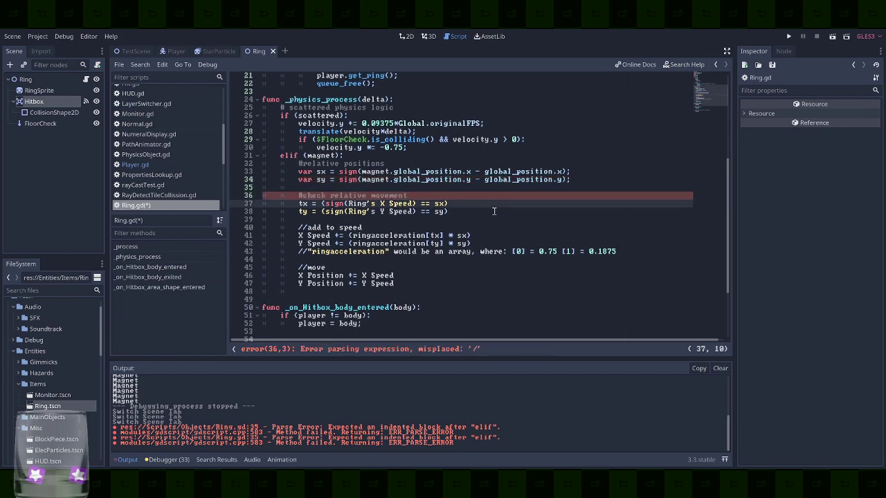
Replace "Ring's X Speed" in the tx expression with velocity.x
{"action": "key", "text": "ctrl+Right"}
{"action": "key", "text": "ctrl+Right"}
{"action": "key", "text": "ctrl+Right"}
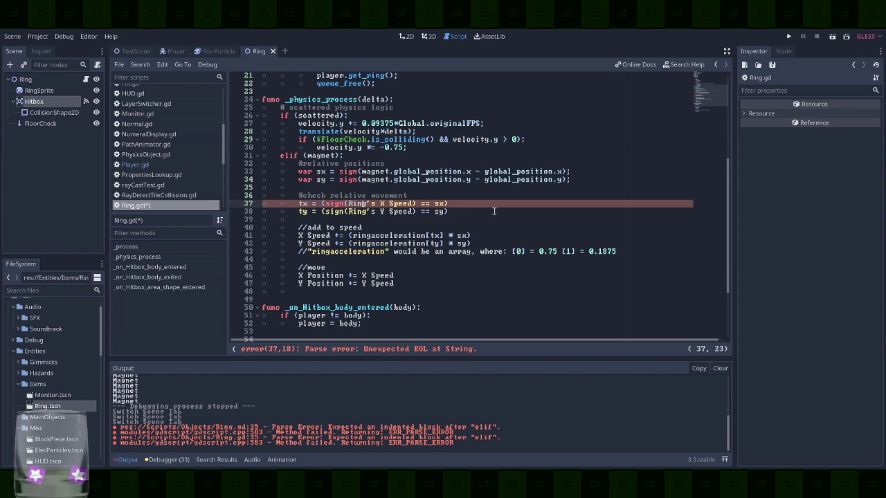
{"action": "key", "text": "ctrl+Right"}
{"action": "key", "text": "ctrl+Right"}
{"action": "key", "text": "ctrl+Right"}
{"action": "key", "text": "ctrl+Right"}
{"action": "key", "text": "ctrl+BackSpace"}
{"action": "key", "text": "ctrl+BackSpace"}
{"action": "key", "text": "ctrl+BackSpace"}
{"action": "key", "text": "ctrl+BackSpace"}
{"action": "type", "text": "velocity.x"}
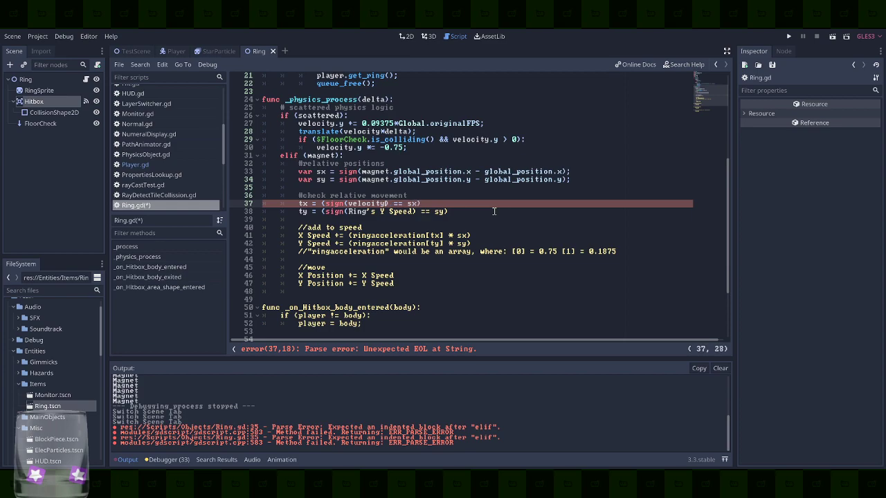
Replace "Ring's Y Speed" in the ty expression with velocity.y
{"action": "key", "text": "Down"}
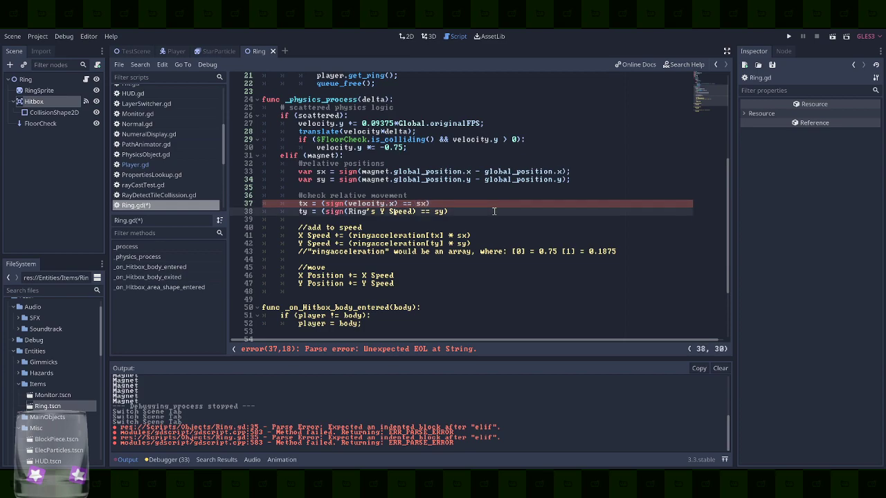
{"action": "key", "text": "ctrl+Left"}
{"action": "key", "text": "ctrl+Left"}
{"action": "key", "text": "ctrl+Left"}
{"action": "key", "text": "ctrl+Left"}
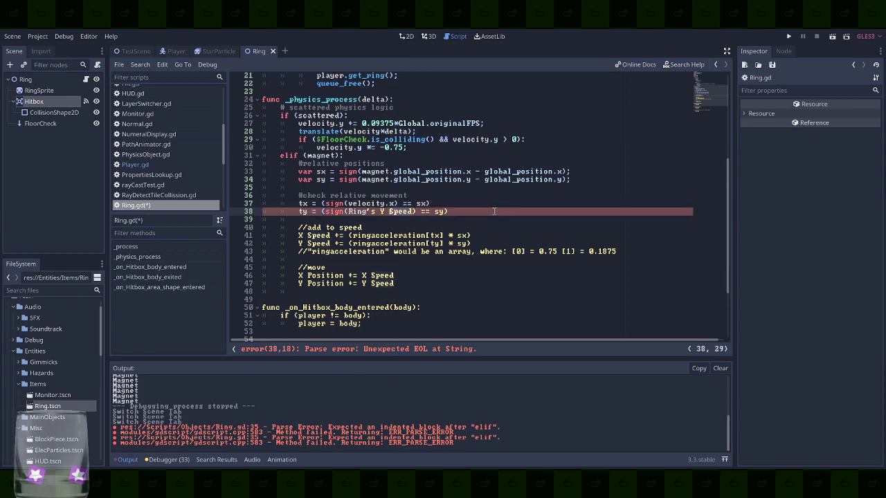
{"action": "key", "text": "ctrl+Left"}
{"action": "key", "text": "ctrl+shift+Right"}
{"action": "key", "text": "ctrl+shift+Right"}
{"action": "key", "text": "ctrl+shift+Right"}
{"action": "type", "text": "velocity.y"}
Declare tx and ty with var and end both lines with semicolons
{"action": "key", "text": "Home"}
{"action": "type", "text": "var"}
{"action": "key", "text": "Up"}
{"action": "key", "text": "Home"}
{"action": "type", "text": "var"}
{"action": "key", "text": "End"}
{"action": "type", "text": ";"}
{"action": "key", "text": "Down"}
{"action": "type", "text": ";"}
Turn the //add to speed line into a GDScript comment beginning with #
{"action": "left_click", "coordinate": [458, 235]}
{"action": "key", "text": "Up"}
{"action": "key", "text": "Home"}
{"action": "key", "text": "Delete"}
{"action": "key", "text": "Delete"}
{"action": "type", "text": "#"}
Convert the //move line and the "ringacceleration" array note into GDScript comments beginning with #
{"action": "key", "text": "Down"}
{"action": "key", "text": "Down"}
{"action": "key", "text": "Down"}
{"action": "key", "text": "Down"}
{"action": "key", "text": "Down"}
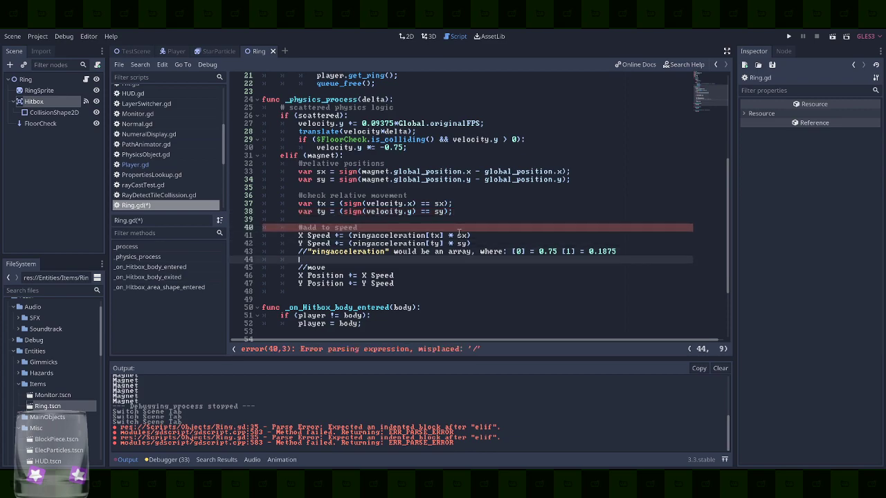
{"action": "key", "text": "Home"}
{"action": "key", "text": "Delete"}
{"action": "key", "text": "Delete"}
{"action": "type", "text": "#"}
{"action": "key", "text": "Up"}
{"action": "key", "text": "Up"}
{"action": "key", "text": "Home"}
{"action": "key", "text": "Delete"}
{"action": "key", "text": "Delete"}
{"action": "type", "text": "#"}
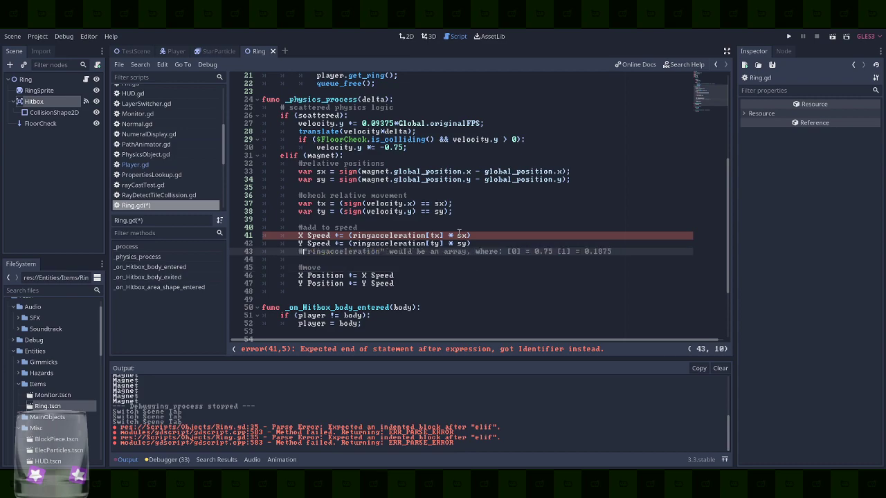
{"action": "key", "text": "Up"}
{"action": "key", "text": "End"}
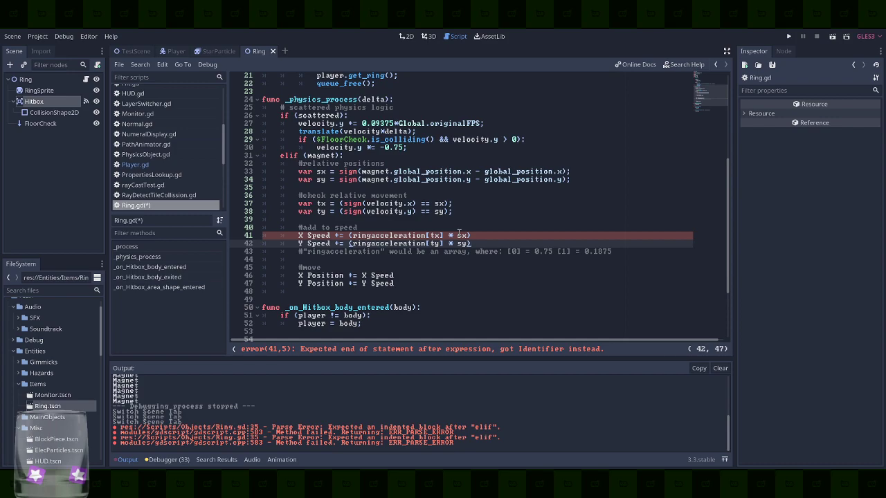
Replace "X Speed" with velocity.x in the ring acceleration line under the #add to speed comment
{"action": "left_click", "coordinate": [458, 236]}
{"action": "key", "text": "Home"}
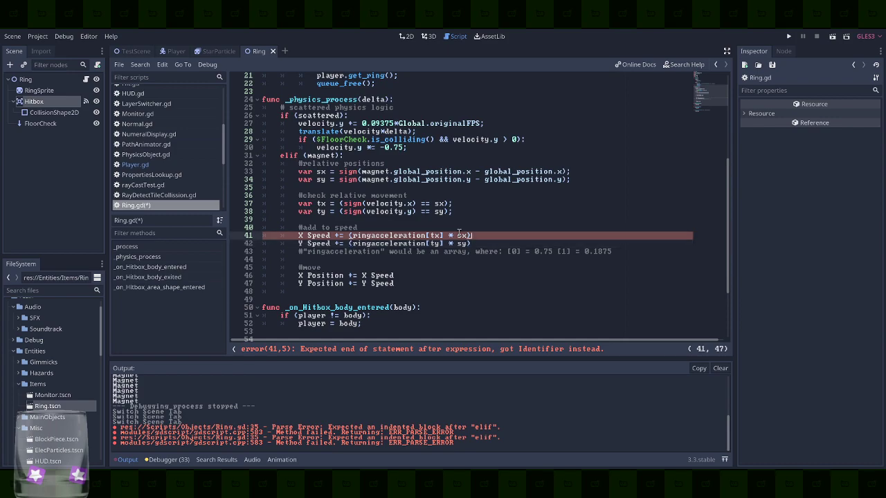
{"action": "key", "text": "shift+ctrl+Right"}
{"action": "key", "text": "shift+ctrl+Right"}
{"action": "type", "text": "velocity"}
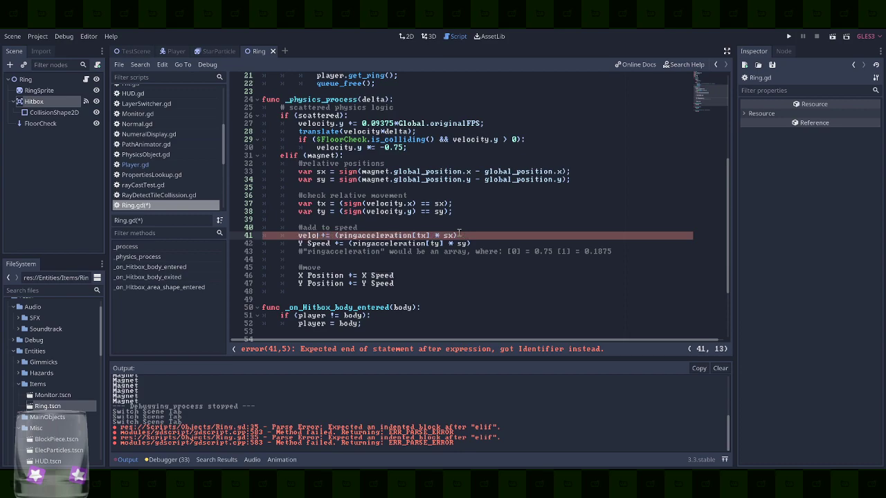
{"action": "key", "text": "shift+ctrl+Left"}
{"action": "key", "text": "Right"}
{"action": "type", "text": ".x"}
Replace "Y Speed" with velocity.y in the ringacceleration[ty] line
{"action": "key", "text": "Home"}
{"action": "key", "text": "Down"}
{"action": "key", "text": "ctrl+shift+Right"}
{"action": "key", "text": "ctrl+shift+Right"}
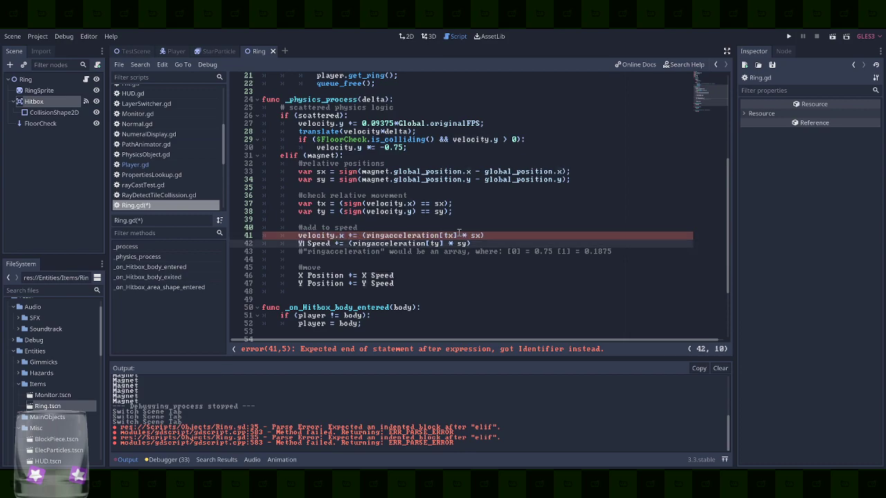
{"action": "key", "text": "ctrl+v"}
{"action": "key", "text": "End"}
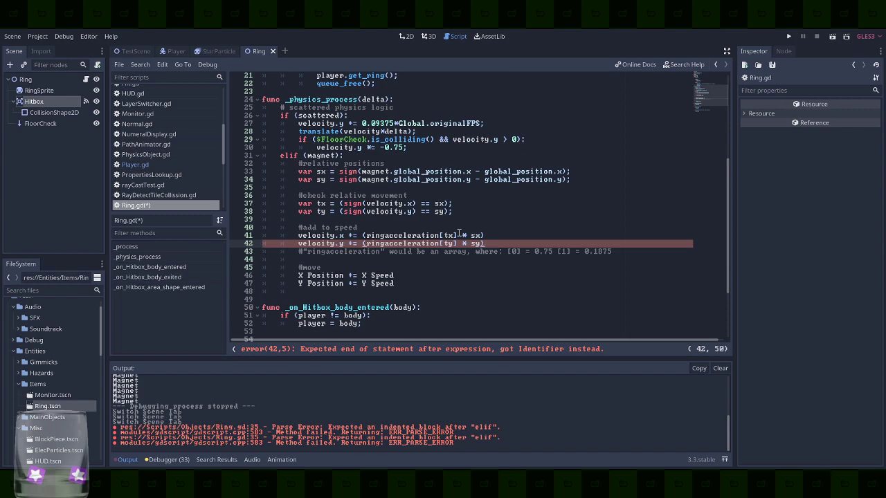
{"action": "scroll", "coordinate": [513, 251], "scroll_direction": "up", "scroll_amount": 1}
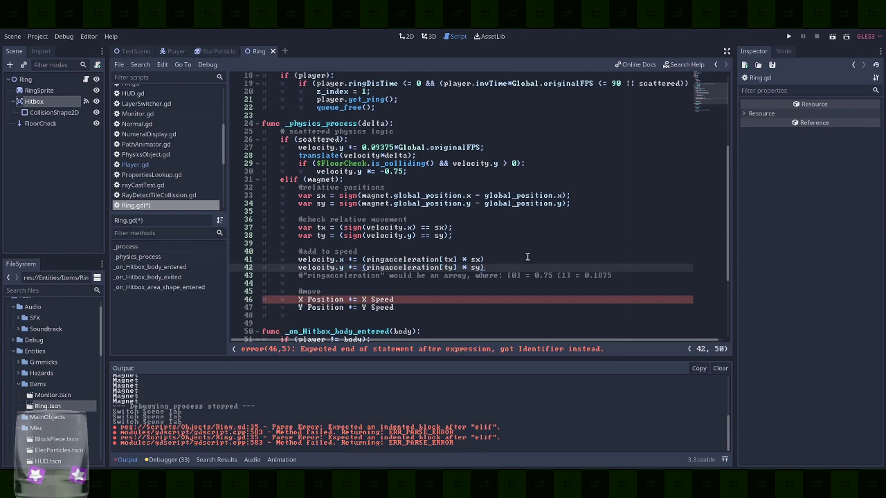
{"action": "left_click", "coordinate": [480, 261]}
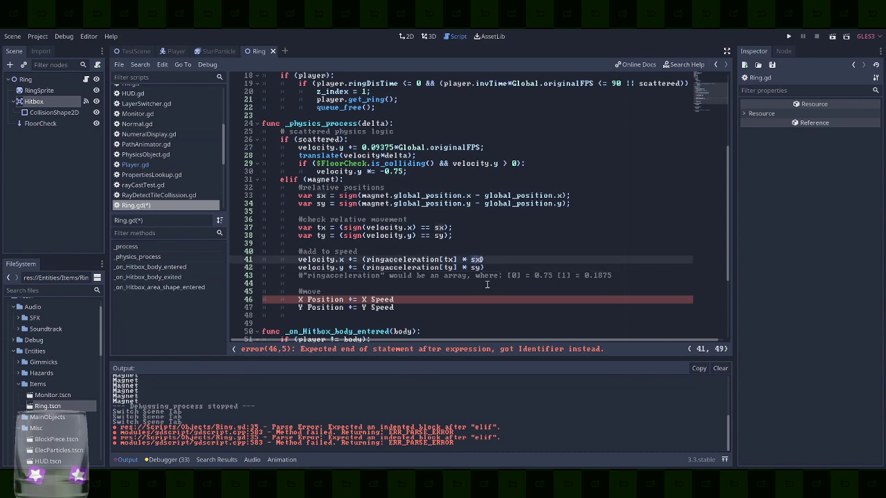
{"action": "left_click", "coordinate": [479, 269]}
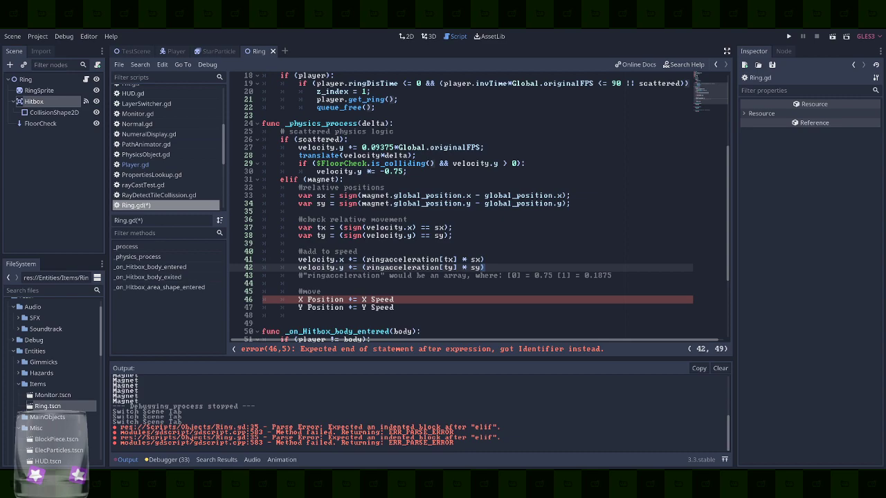
Delete the #move comment and the X Position and Y Position pseudocode lines below it
{"action": "scroll", "coordinate": [480, 207], "scroll_direction": "down", "scroll_amount": 1}
{"action": "left_click", "coordinate": [487, 274]}
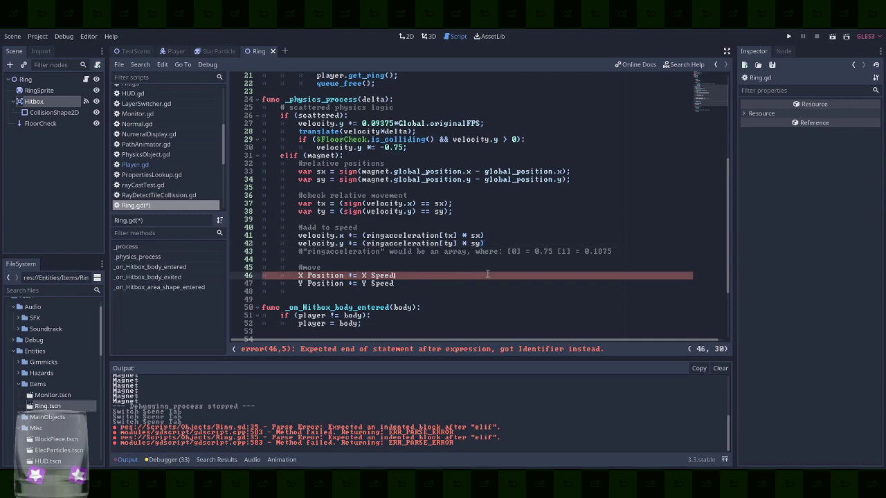
{"action": "left_click_drag", "start_coordinate": [419, 282], "coordinate": [435, 255]}
{"action": "key", "text": "BackSpace"}
{"action": "key", "text": "Up"}
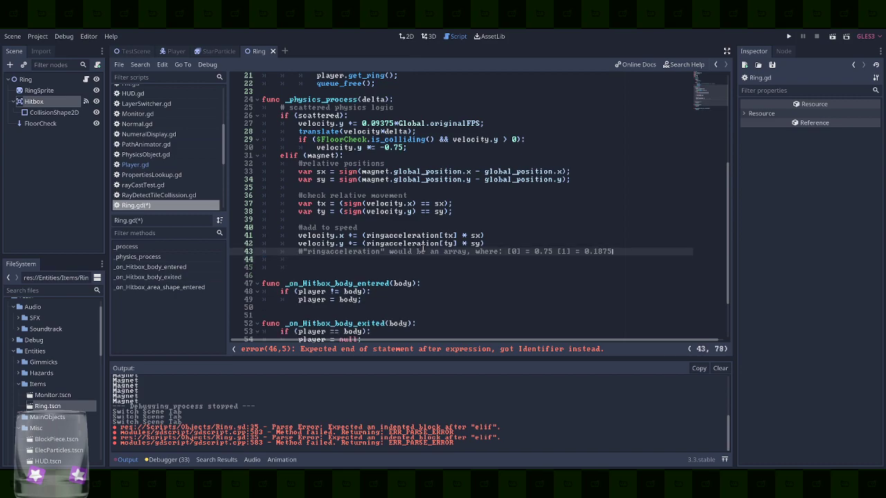
{"action": "key", "text": "Up"}
Rename the toSpd variable declaration to ringacceleration, copying the name from the array comment
{"action": "scroll", "coordinate": [420, 249], "scroll_direction": "up", "scroll_amount": 1}
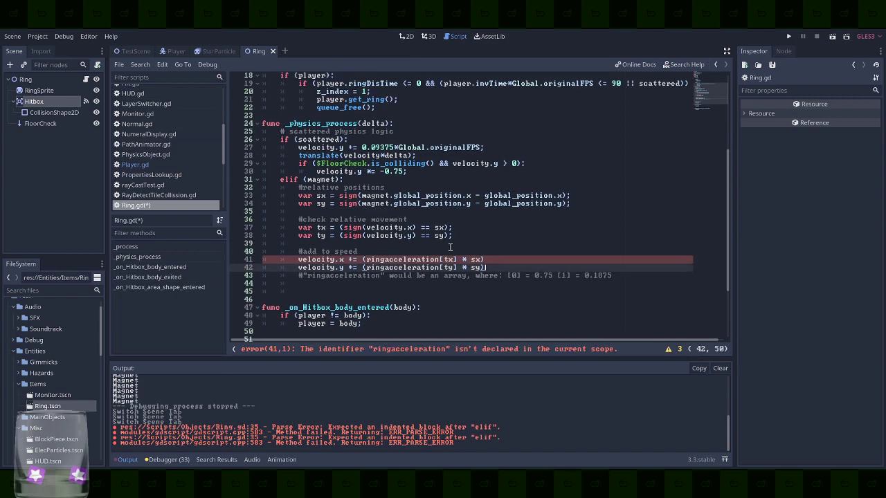
{"action": "double_click", "coordinate": [353, 276]}
{"action": "key", "text": "ctrl+c"}
{"action": "scroll", "coordinate": [453, 275], "scroll_direction": "up", "scroll_amount": 6}
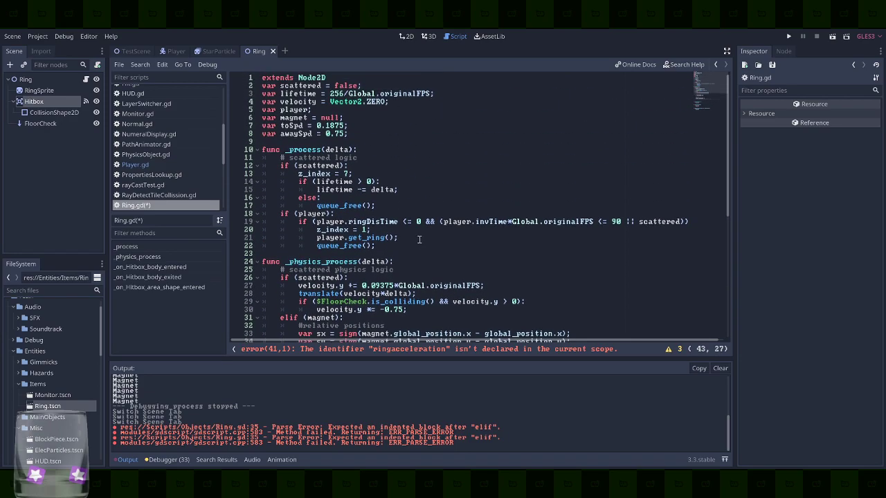
{"action": "left_click", "coordinate": [290, 126]}
{"action": "double_click", "coordinate": [290, 126]}
{"action": "key", "text": "ctrl+v"}
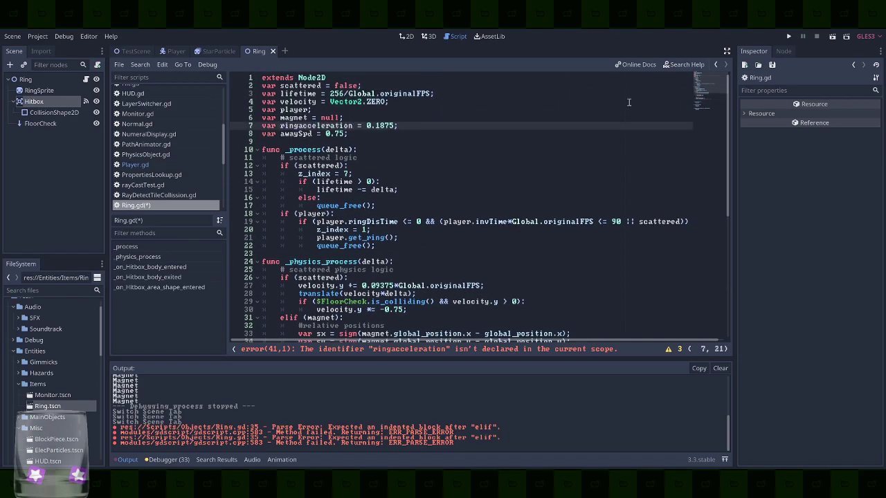
Enclose the ringacceleration value 0.1875 in square brackets to make it an array
{"action": "key", "text": "Right"}
{"action": "type", "text": "["}
{"action": "key", "text": "End"}
{"action": "key", "text": "Left"}
{"action": "type", "text": "]"}
{"action": "key", "text": "Down"}
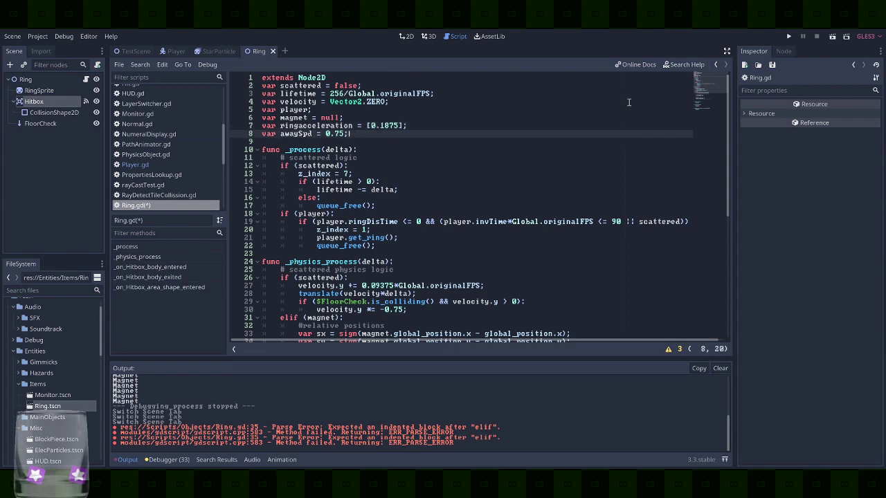
Move the 0.75 value from awaySpd into the ringacceleration array as its first element, giving [0.75,0.1875]
{"action": "scroll", "coordinate": [628, 103], "scroll_direction": "down", "scroll_amount": 5}
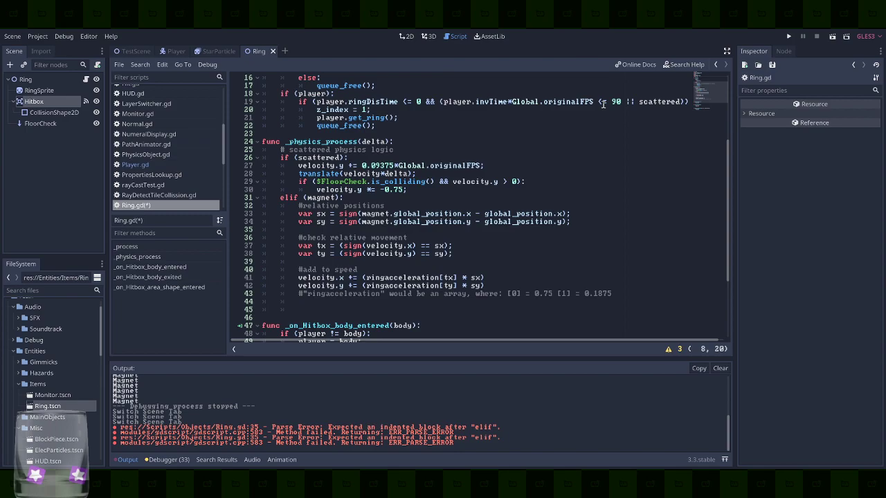
{"action": "key", "text": "Left"}
{"action": "key", "text": "ctrl+shift+Left"}
{"action": "key", "text": "ctrl+shift+Left"}
{"action": "key", "text": "ctrl+x"}
{"action": "key", "text": "Up"}
{"action": "key", "text": "ctrl+Right"}
{"action": "key", "text": "ctrl+Right"}
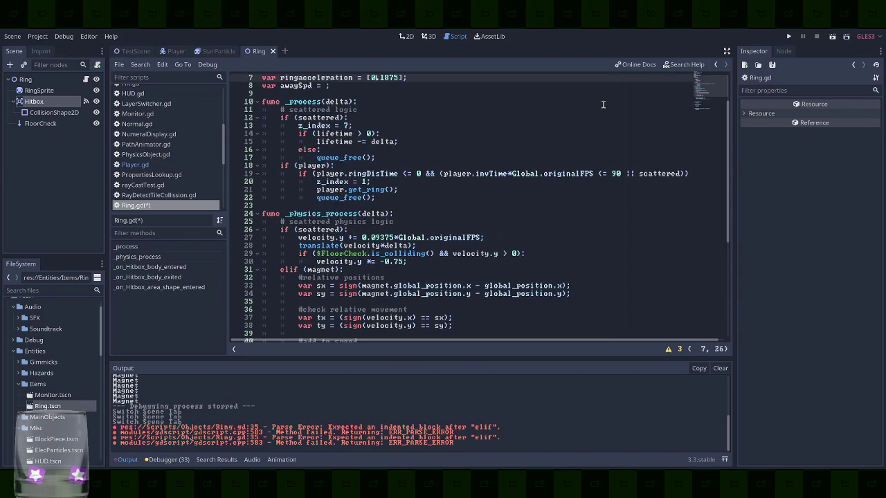
{"action": "key", "text": "ctrl+v"}
{"action": "type", "text": ","}
Delete the leftover awaySpd variable declaration
{"action": "key", "text": "Down"}
{"action": "key", "text": "shift+Up"}
{"action": "key", "text": "shift+End"}
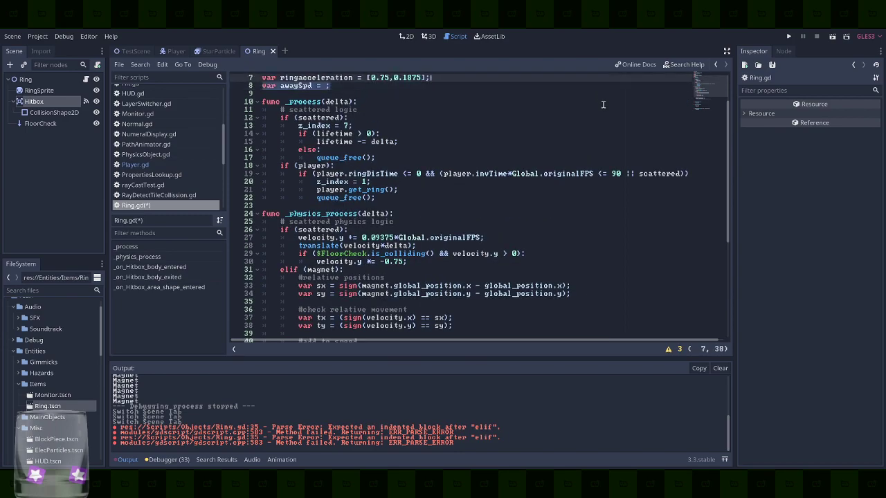
{"action": "key", "text": "BackSpace"}
End the velocity.x and velocity.y acceleration lines with semicolons and save the script
{"action": "scroll", "coordinate": [603, 104], "scroll_direction": "down", "scroll_amount": 4}
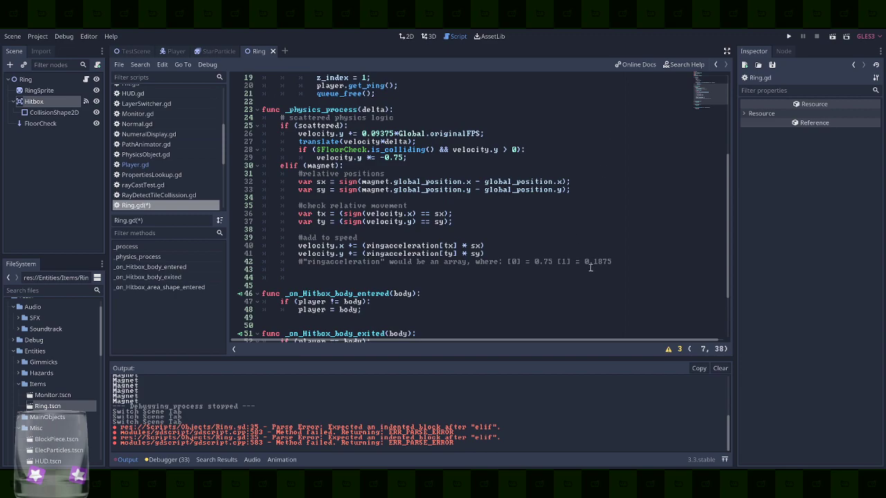
{"action": "left_click", "coordinate": [607, 254]}
{"action": "type", "text": ";"}
{"action": "key", "text": "Up"}
{"action": "scroll", "coordinate": [613, 301], "scroll_direction": "down", "scroll_amount": 1}
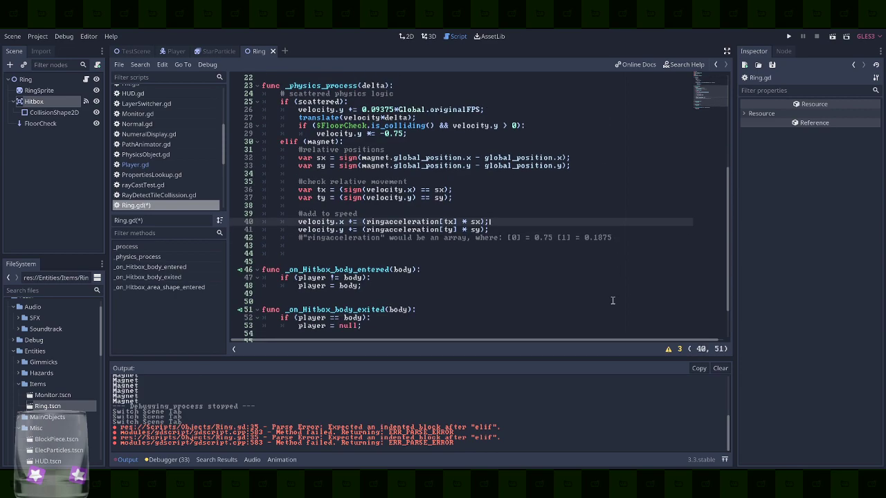
{"action": "scroll", "coordinate": [638, 321], "scroll_direction": "up", "scroll_amount": 1}
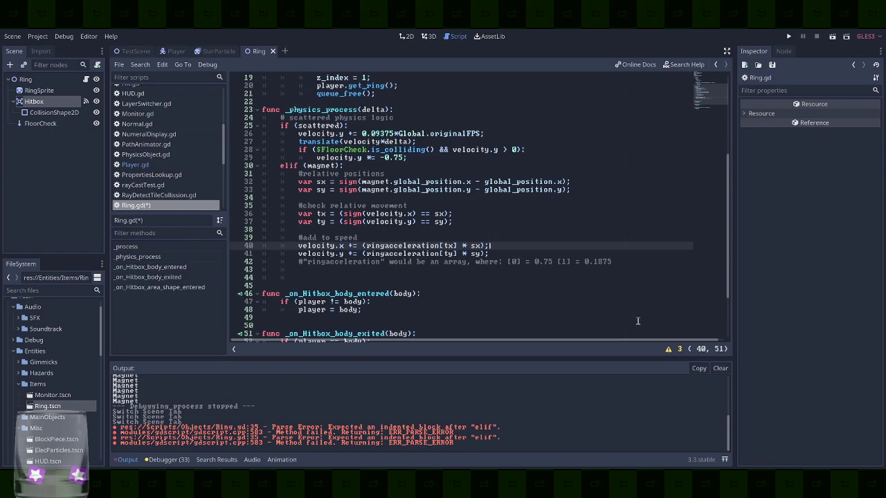
{"action": "key", "text": "ctrl+s"}
Run the project to check the script, and close the game window
{"action": "scroll", "coordinate": [637, 320], "scroll_direction": "up", "scroll_amount": 1}
{"action": "scroll", "coordinate": [637, 320], "scroll_direction": "down", "scroll_amount": 4}
{"action": "scroll", "coordinate": [637, 320], "scroll_direction": "up", "scroll_amount": 8}
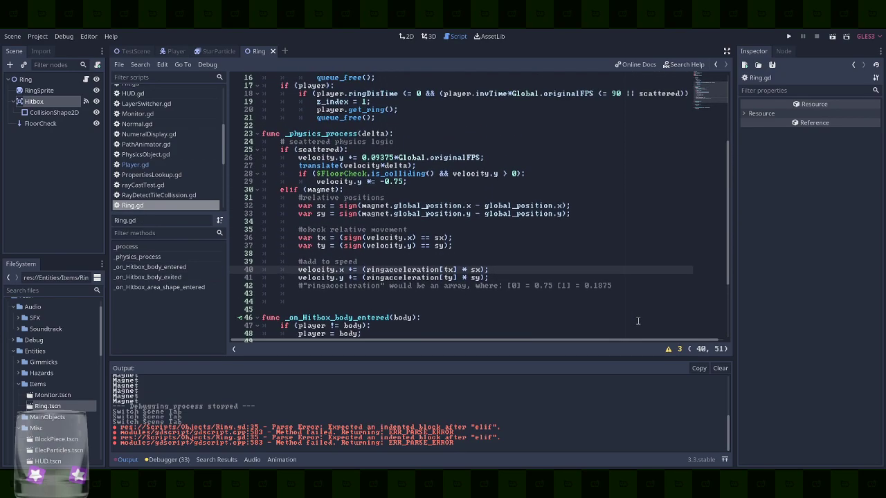
{"action": "left_click", "coordinate": [788, 36]}
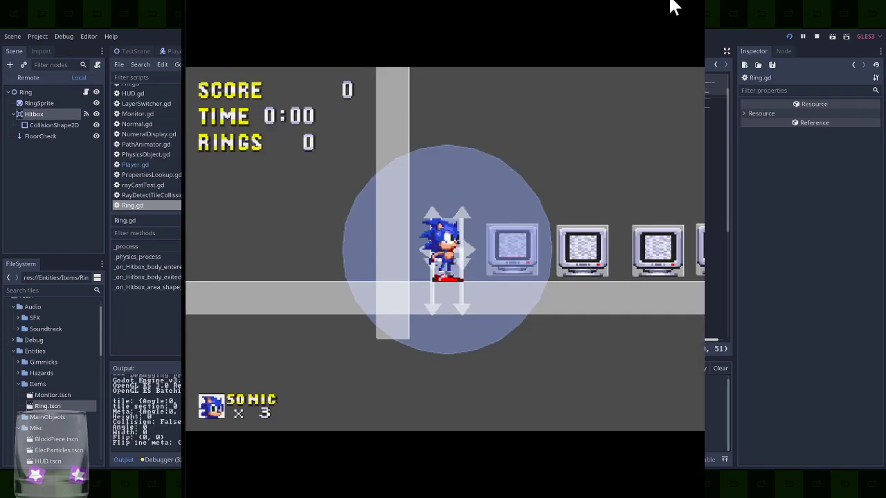
{"action": "left_click", "coordinate": [690, 2]}
{"action": "scroll", "coordinate": [601, 246], "scroll_direction": "down", "scroll_amount": 4}
Multiply both the velocity.x and velocity.y acceleration expressions by delta
{"action": "left_click", "coordinate": [545, 266]}
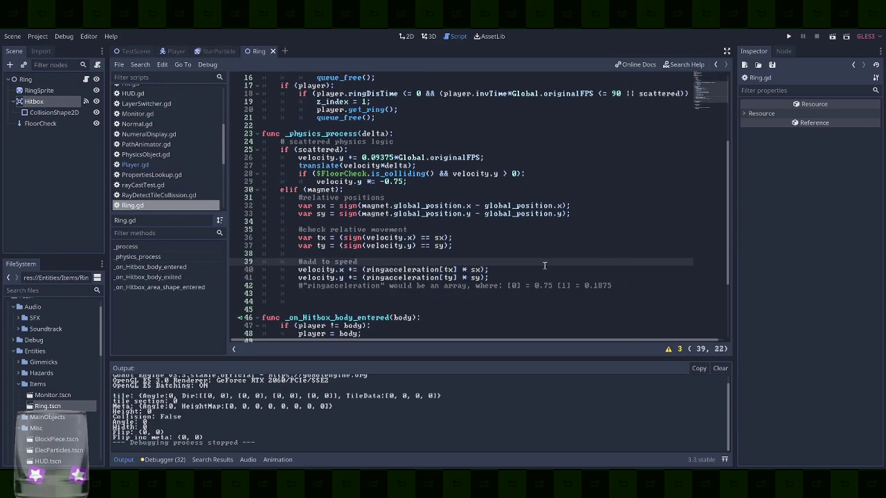
{"action": "left_click", "coordinate": [545, 267]}
{"action": "type", "text": "/"}
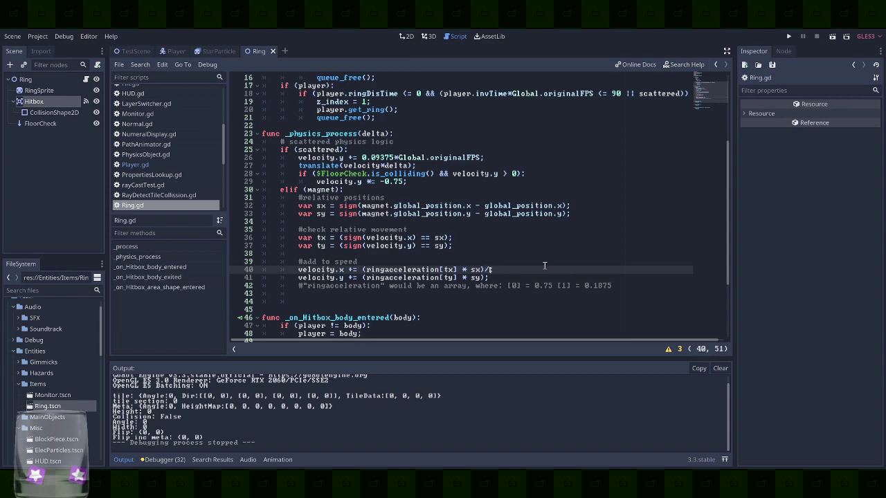
{"action": "type", "text": "gl"}
{"action": "key", "text": "BackSpace"}
{"action": "key", "text": "BackSpace"}
{"action": "key", "text": "BackSpace"}
{"action": "type", "text": "*delta"}
{"action": "key", "text": "Down"}
{"action": "key", "text": "Left"}
{"action": "type", "text": "*delta"}
{"action": "key", "text": "Up"}
Open Player.gd and search it for uses of the acc variable
{"action": "left_click", "coordinate": [176, 163]}
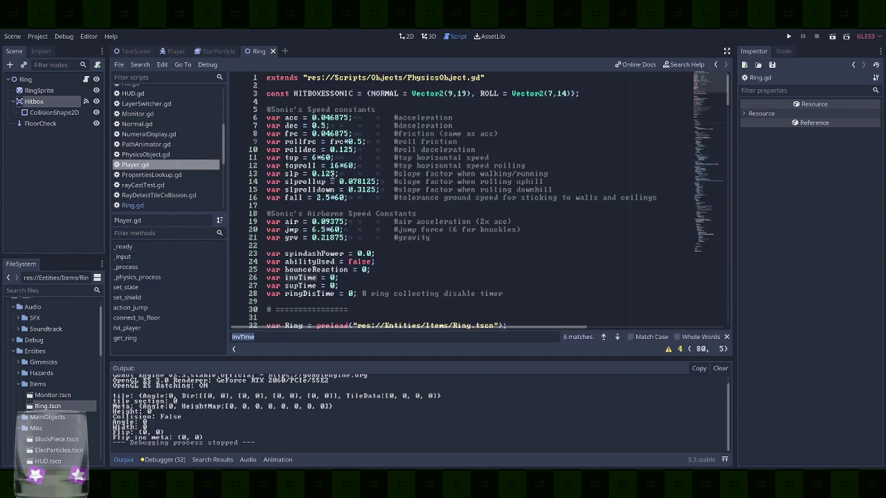
{"action": "left_click", "coordinate": [293, 119]}
{"action": "double_click", "coordinate": [292, 118]}
{"action": "key", "text": "ctrl+f"}
{"action": "left_click", "coordinate": [616, 337]}
{"action": "left_click", "coordinate": [617, 337]}
{"action": "left_click", "coordinate": [617, 337]}
{"action": "left_click", "coordinate": [617, 337]}
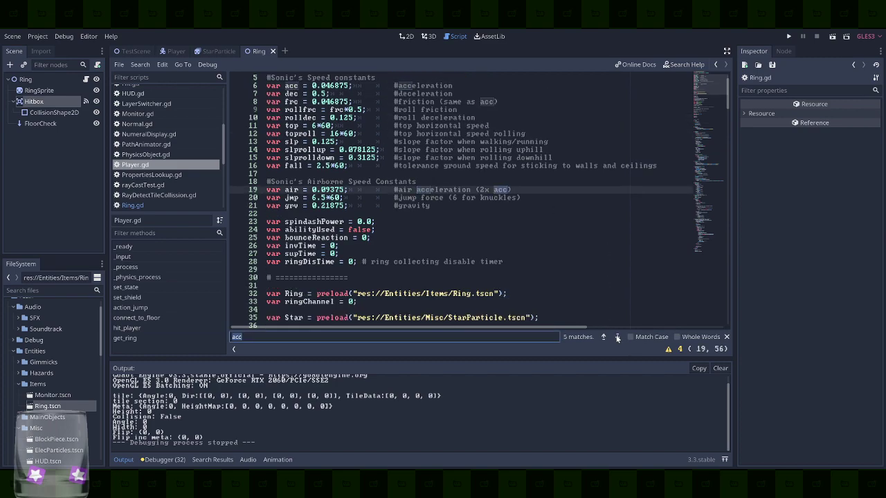
Open Normal.gd and search for acc to examine how acceleration is combined with delta
{"action": "scroll", "coordinate": [148, 123], "scroll_direction": "up", "scroll_amount": 3}
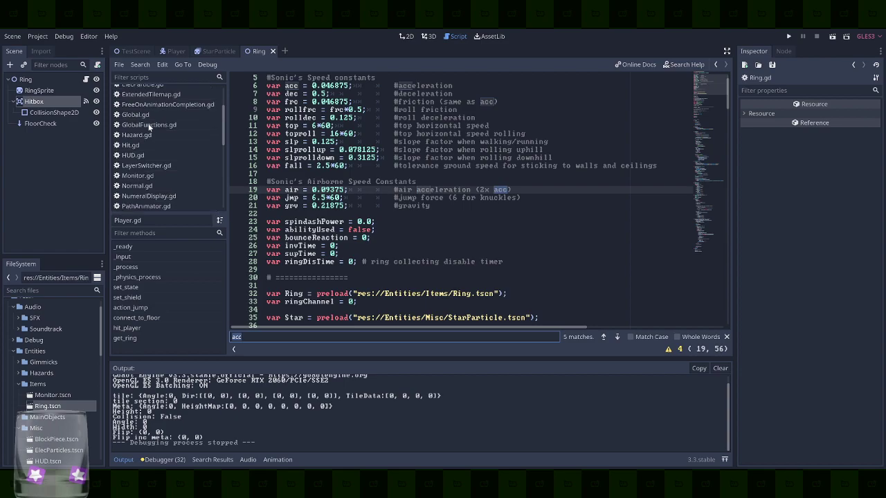
{"action": "left_click", "coordinate": [157, 183]}
{"action": "scroll", "coordinate": [585, 147], "scroll_direction": "up", "scroll_amount": 10}
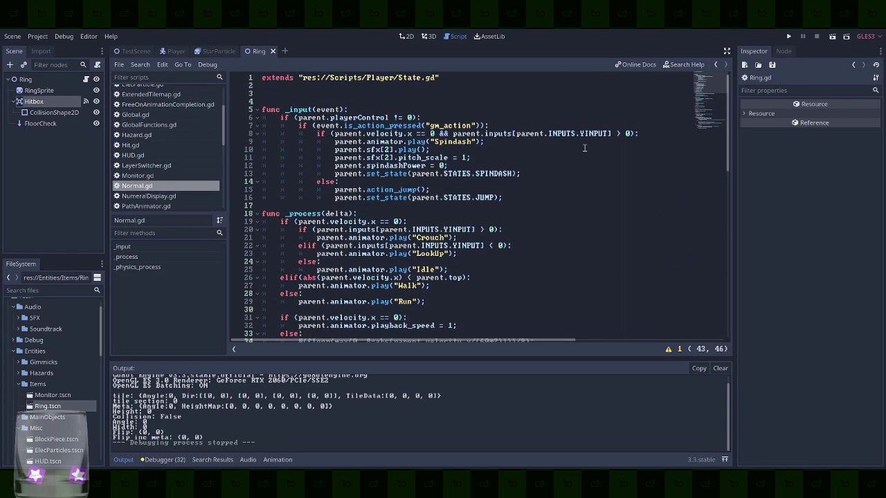
{"action": "left_click", "coordinate": [585, 148]}
{"action": "key", "text": "ctrl+f"}
{"action": "type", "text": "acc"}
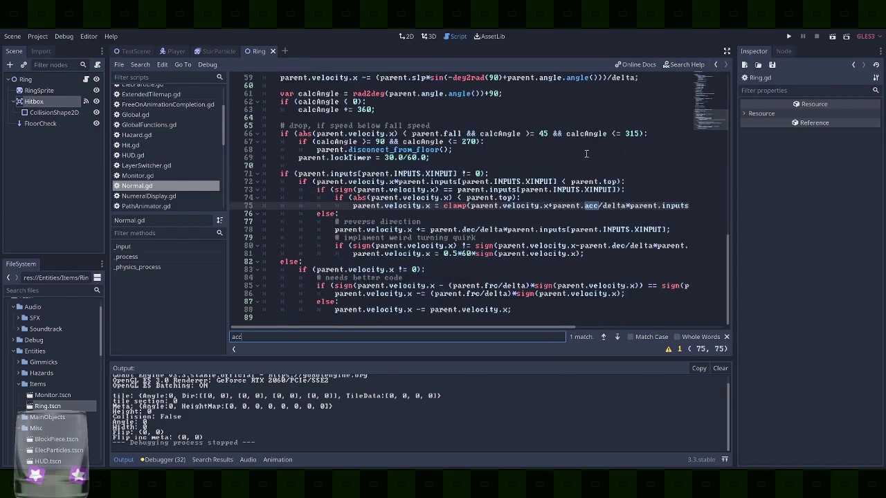
{"action": "left_click", "coordinate": [630, 205]}
{"action": "key", "text": "ctrl+Left"}
{"action": "key", "text": "shift+End"}
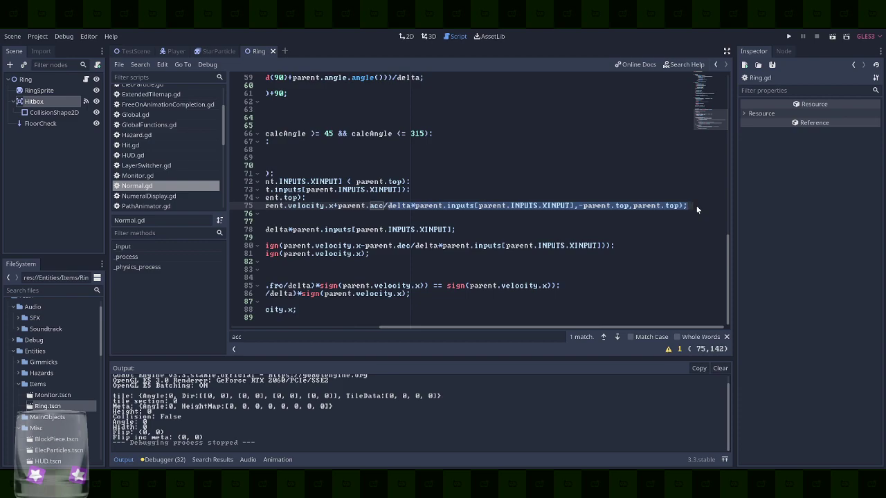
{"action": "left_click", "coordinate": [560, 166]}
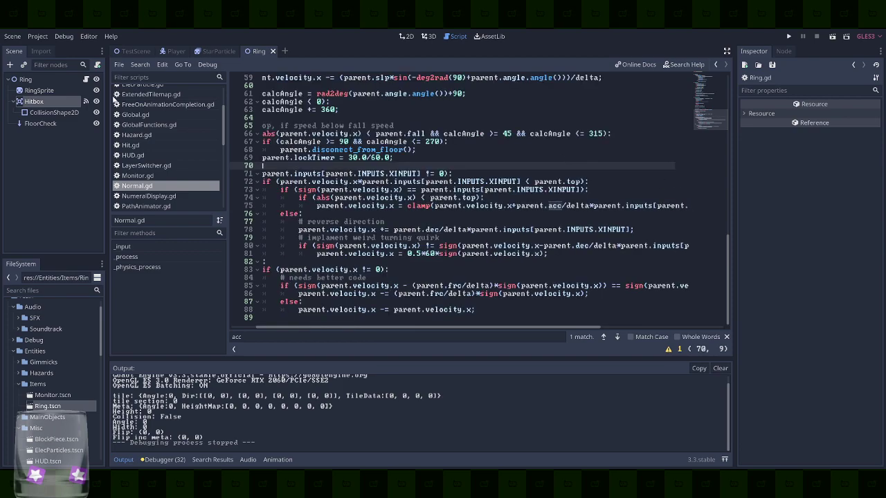
Return to the Ring scene's script and change both acceleration lines to divide by delta instead of multiplying
{"action": "left_click", "coordinate": [217, 51]}
{"action": "left_click", "coordinate": [174, 52]}
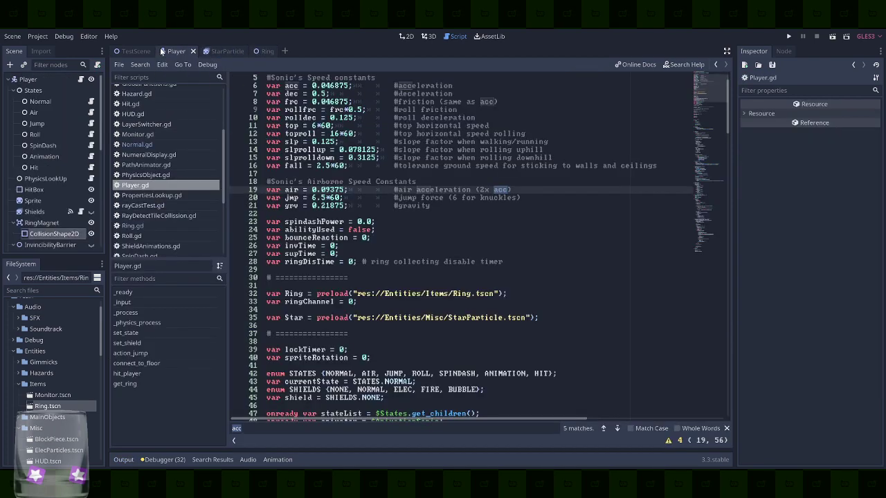
{"action": "left_click", "coordinate": [131, 51]}
{"action": "left_click", "coordinate": [176, 51]}
{"action": "left_click", "coordinate": [257, 52]}
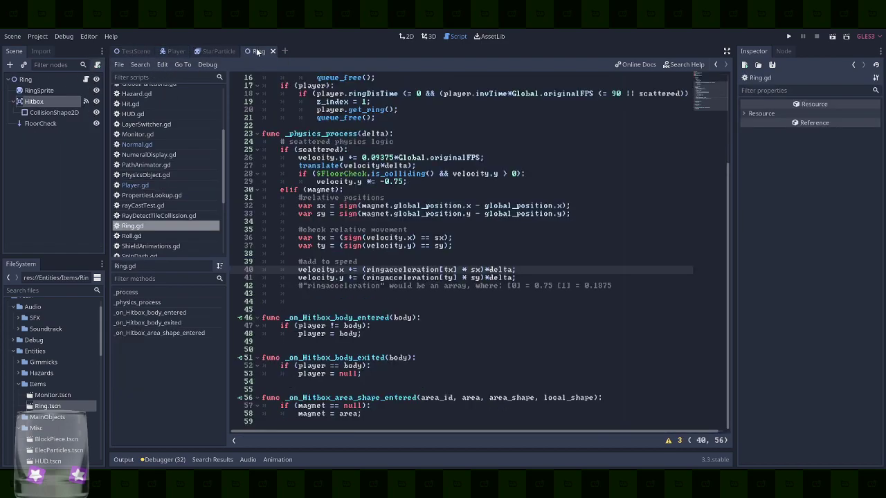
{"action": "key", "text": "BackSpace"}
{"action": "type", "text": "/"}
{"action": "key", "text": "Down"}
{"action": "key", "text": "BackSpace"}
{"action": "type", "text": "/"}
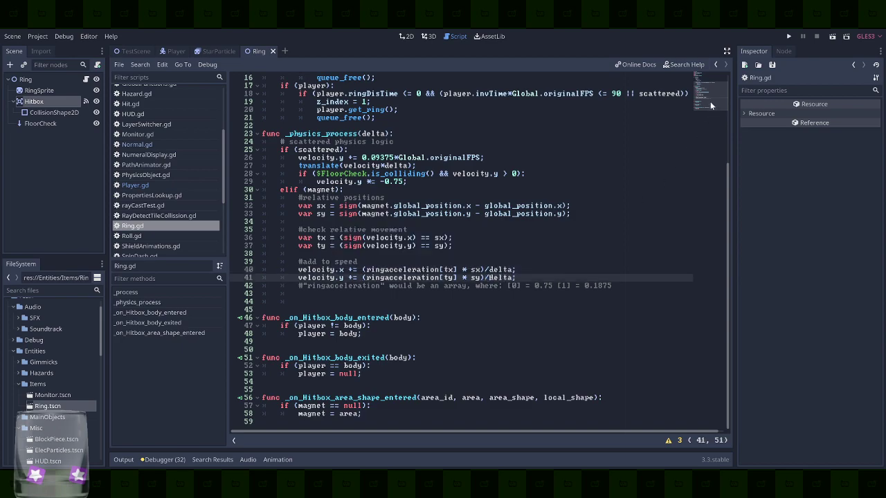
Run the project, collect the lightning shield, and take the player past the ring monitors to the rings to test the attraction code
{"action": "left_click", "coordinate": [788, 36]}
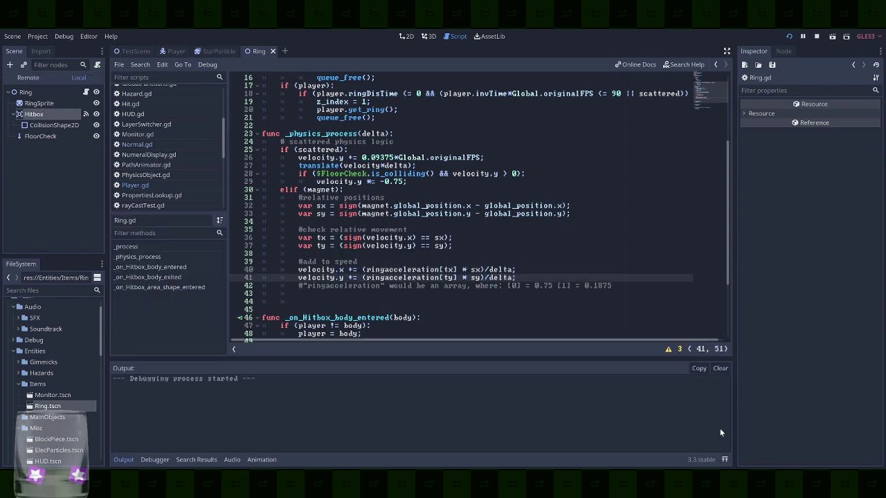
{"action": "key", "text": "space"}
{"action": "key", "text": "Right"}
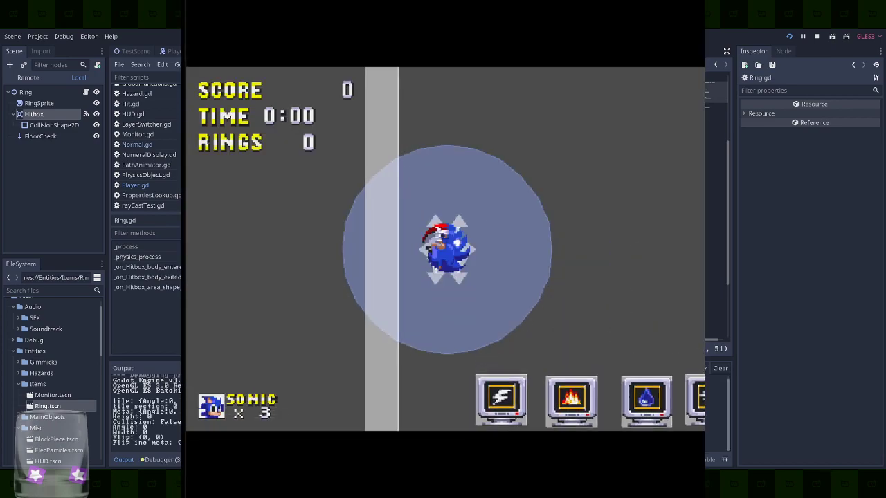
{"action": "key", "text": "Left"}
{"action": "key", "text": "Right"}
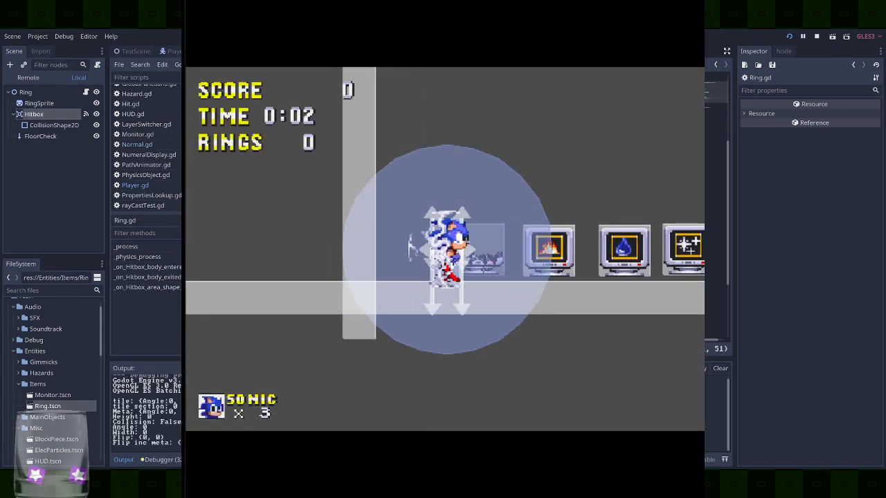
{"action": "key", "text": "space"}
{"action": "key", "text": "space"}
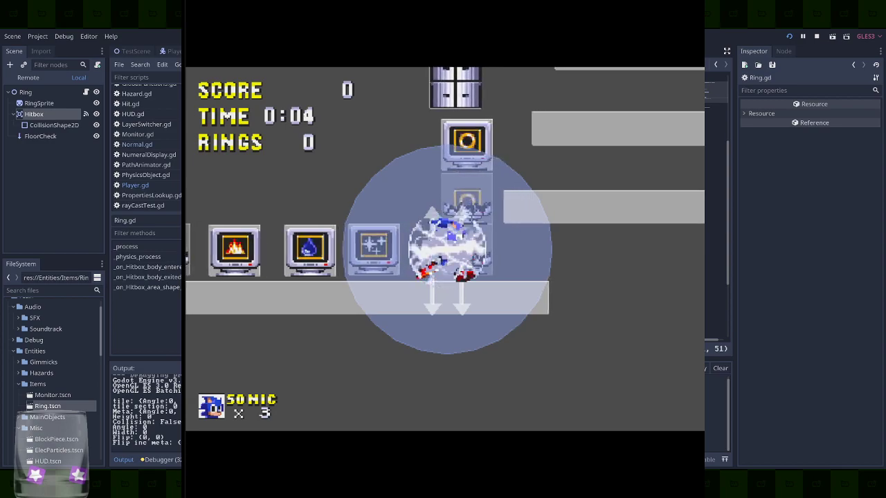
{"action": "key", "text": "Right"}
{"action": "key", "text": "space"}
{"action": "key", "text": "Left"}
{"action": "key", "text": "space"}
{"action": "key", "text": "Right"}
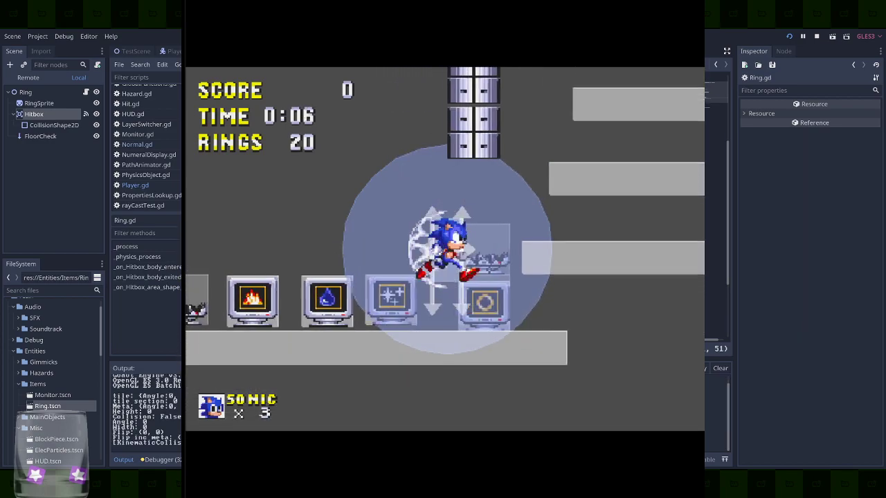
{"action": "key", "text": "space"}
{"action": "key", "text": "Right"}
{"action": "key", "text": "space"}
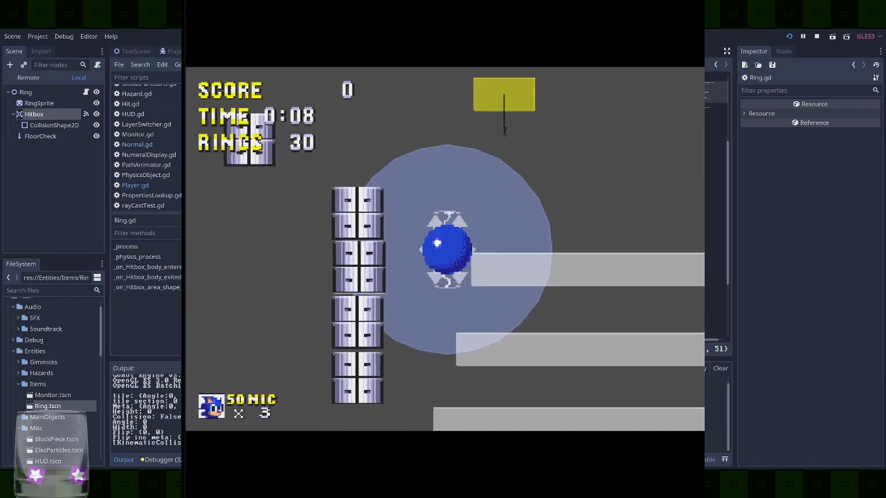
{"action": "key", "text": "space"}
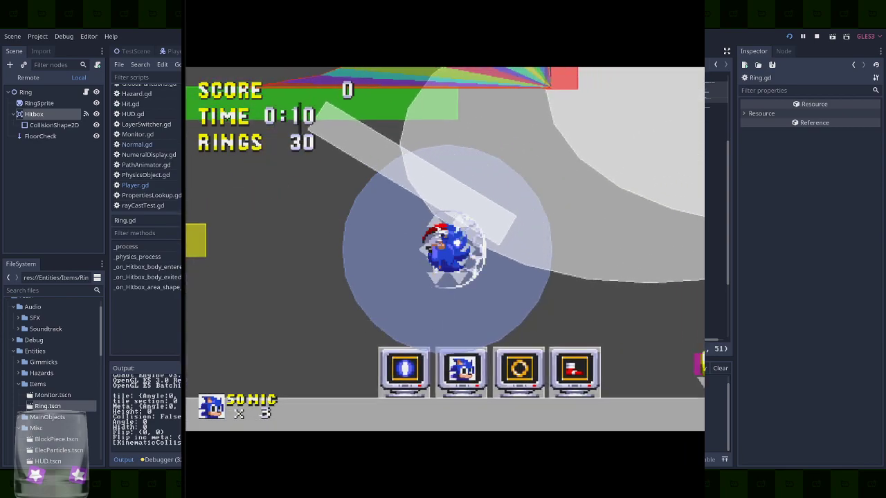
{"action": "key", "text": "space"}
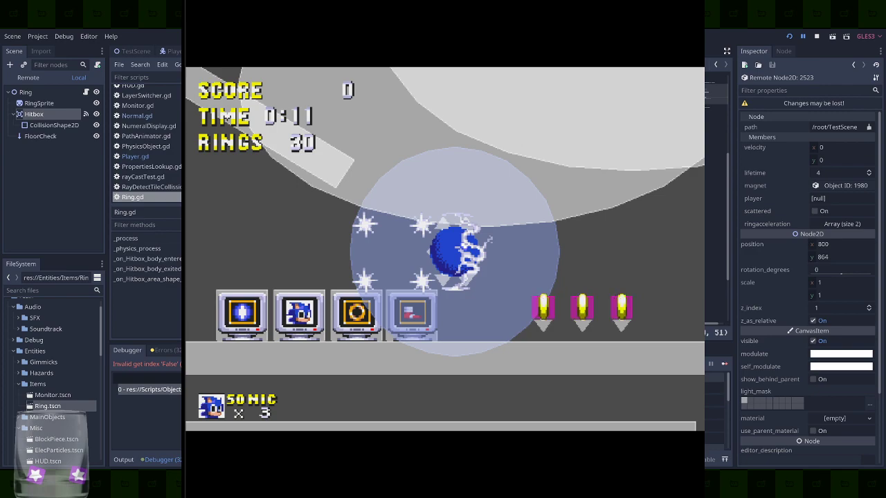
Stop the game and convert the tx and ty relative-movement comparisons in Ring.gd to integers with int()
{"action": "left_click", "coordinate": [817, 37]}
{"action": "double_click", "coordinate": [381, 294]}
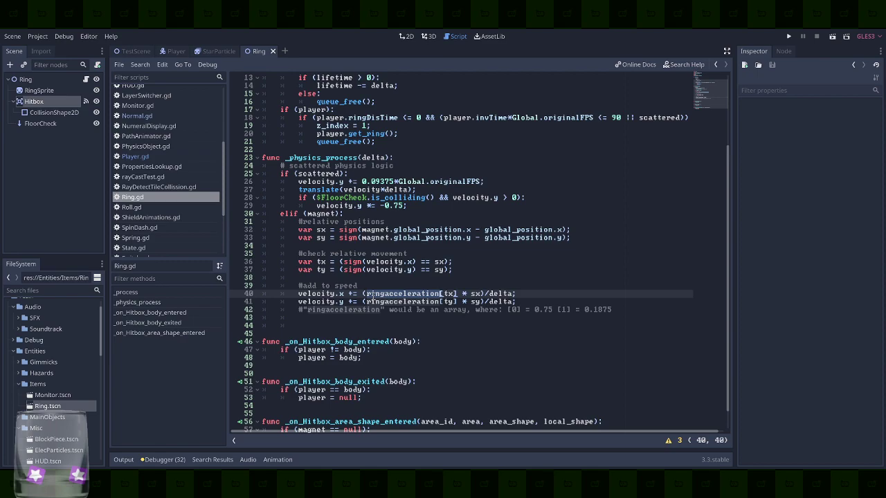
{"action": "double_click", "coordinate": [347, 238]}
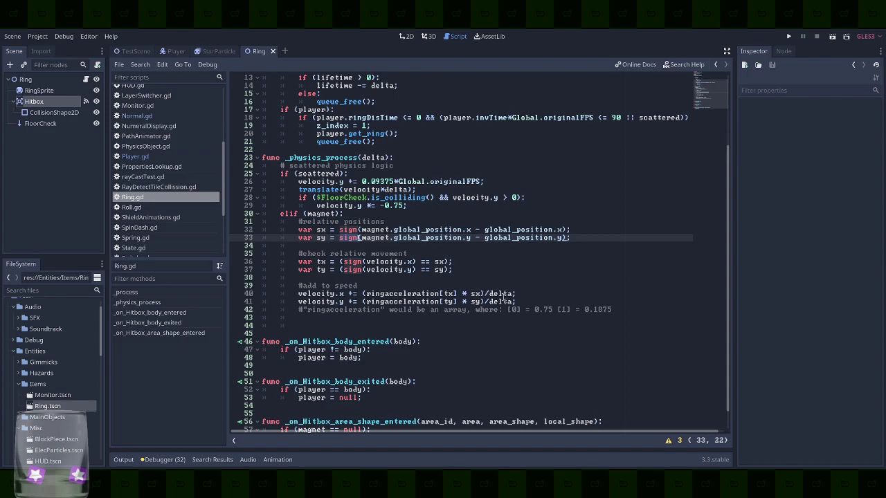
{"action": "double_click", "coordinate": [411, 293]}
{"action": "scroll", "coordinate": [438, 300], "scroll_direction": "up", "scroll_amount": 4}
{"action": "scroll", "coordinate": [438, 300], "scroll_direction": "down", "scroll_amount": 4}
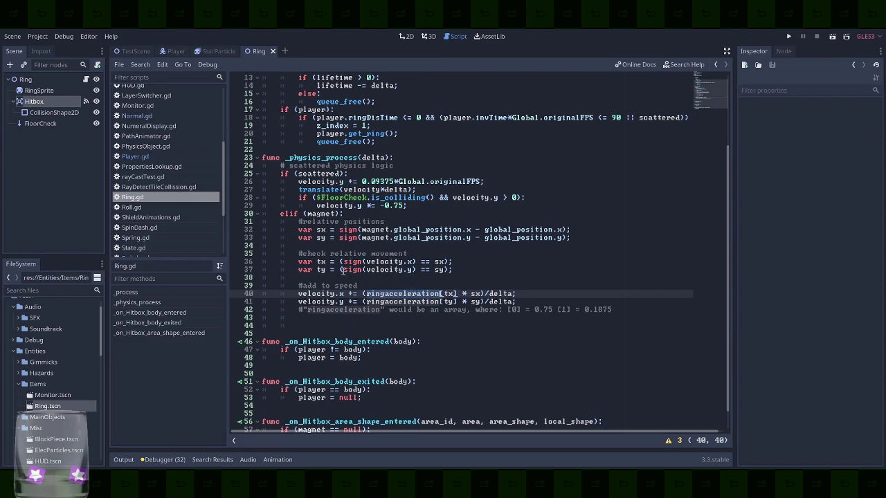
{"action": "left_click", "coordinate": [338, 263]}
{"action": "type", "text": "int"}
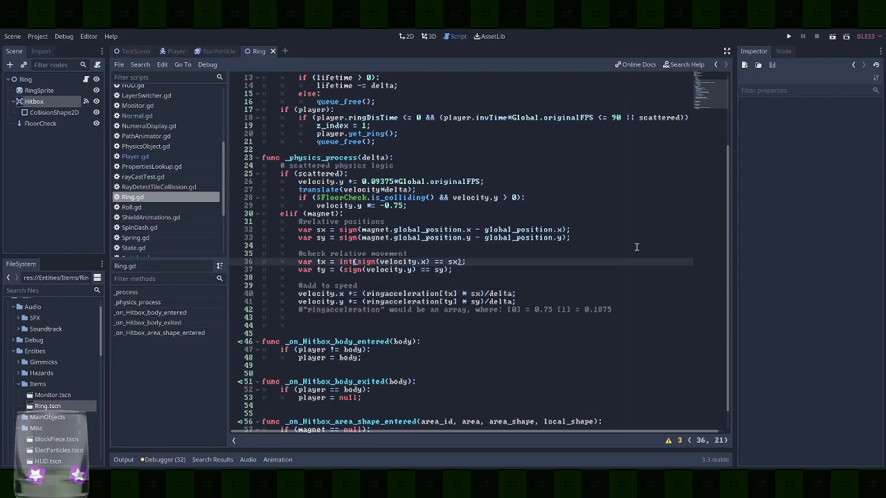
{"action": "key", "text": "Down"}
{"action": "type", "text": "int"}
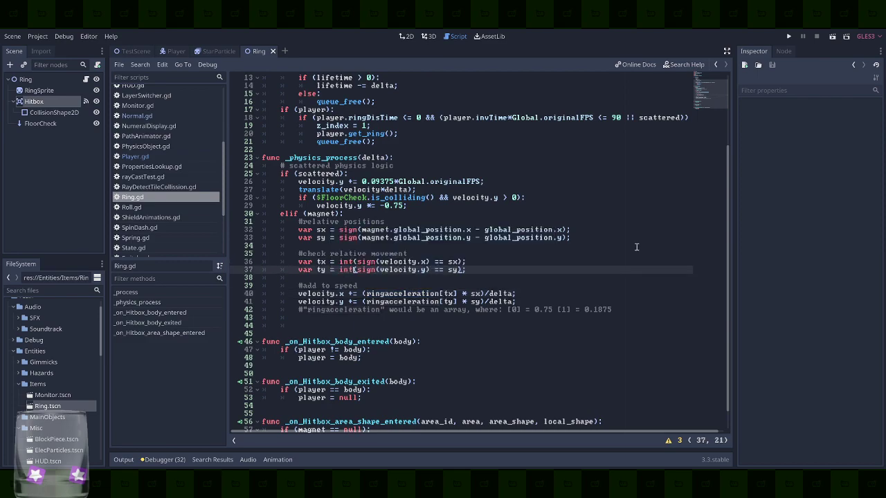
Rerun the project, collect the lightning shield, and stand with a ring inside the magnet area to retest the attraction
{"action": "left_click", "coordinate": [792, 35]}
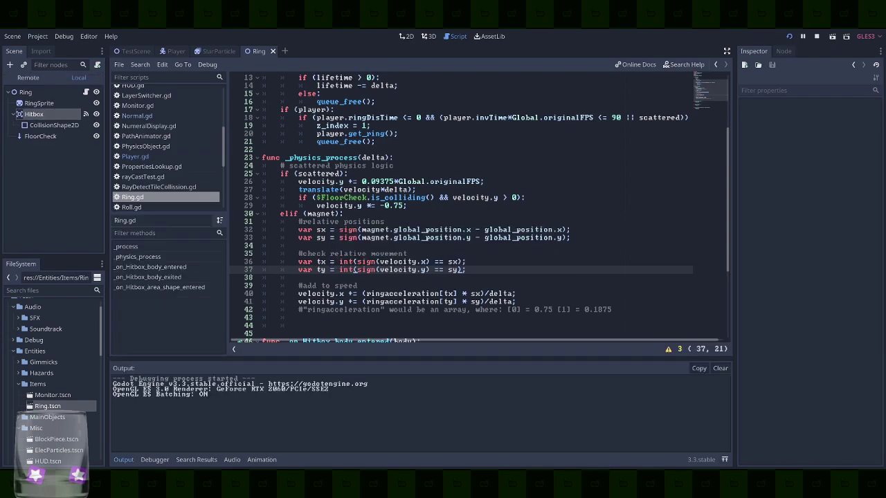
{"action": "key", "text": "Right"}
{"action": "key", "text": "space"}
{"action": "key", "text": "space"}
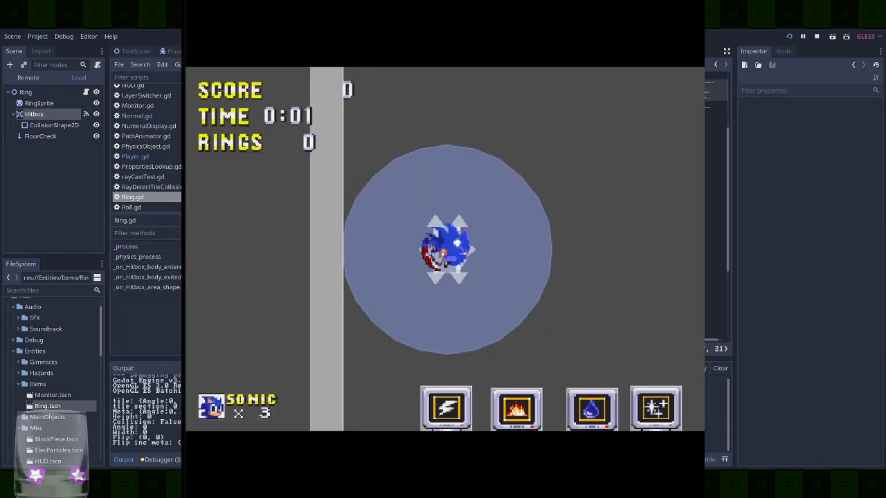
{"action": "key", "text": "Left"}
{"action": "key", "text": "Right"}
{"action": "key", "text": "space"}
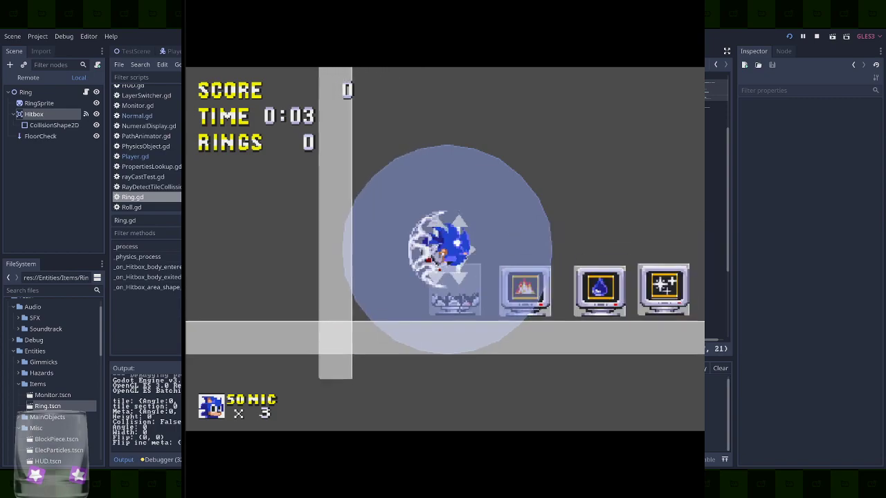
{"action": "key", "text": "Left"}
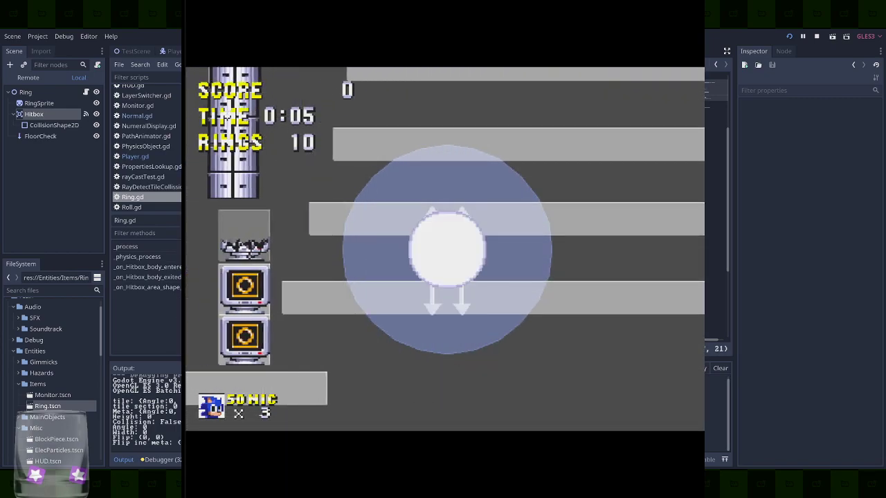
{"action": "key", "text": "space"}
{"action": "key", "text": "Right"}
{"action": "key", "text": "space"}
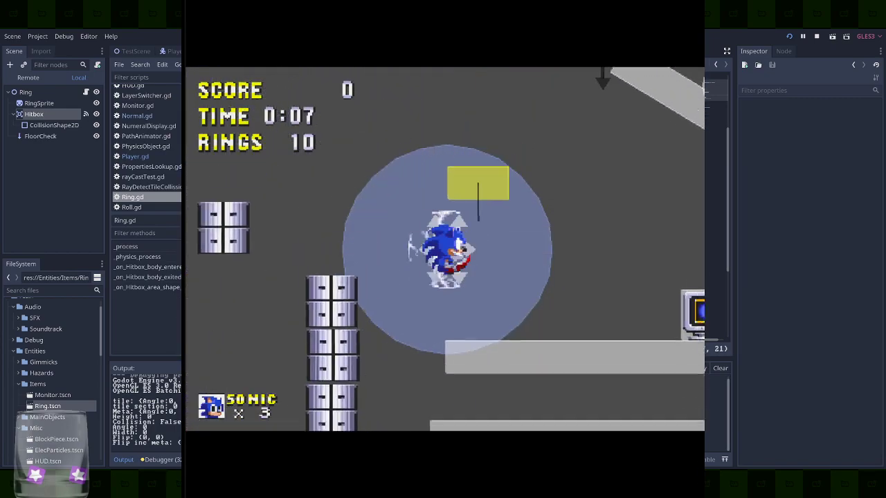
{"action": "key", "text": "Left"}
{"action": "key", "text": "Right"}
{"action": "key", "text": "space"}
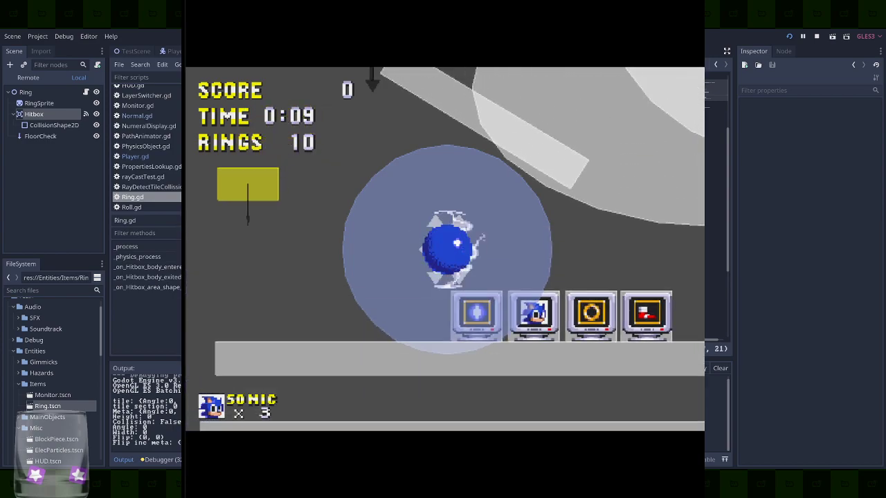
{"action": "key", "text": "Left"}
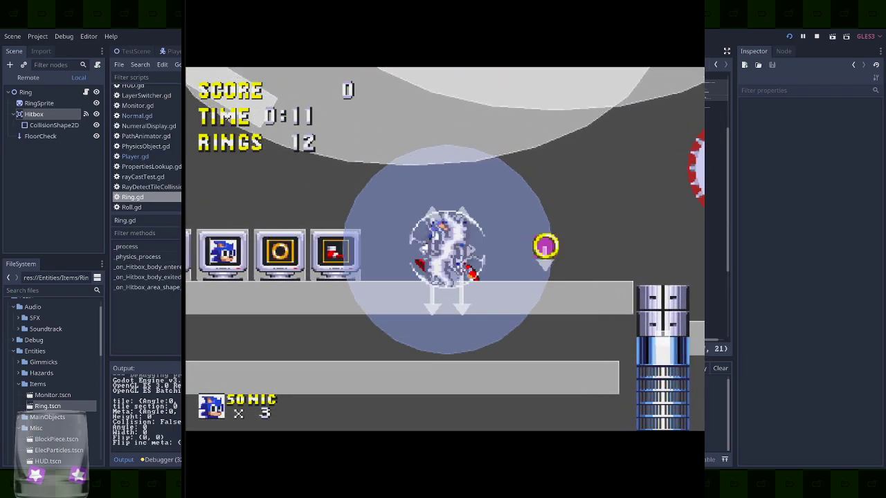
{"action": "key", "text": "space"}
{"action": "key", "text": "Right"}
{"action": "key", "text": "Left"}
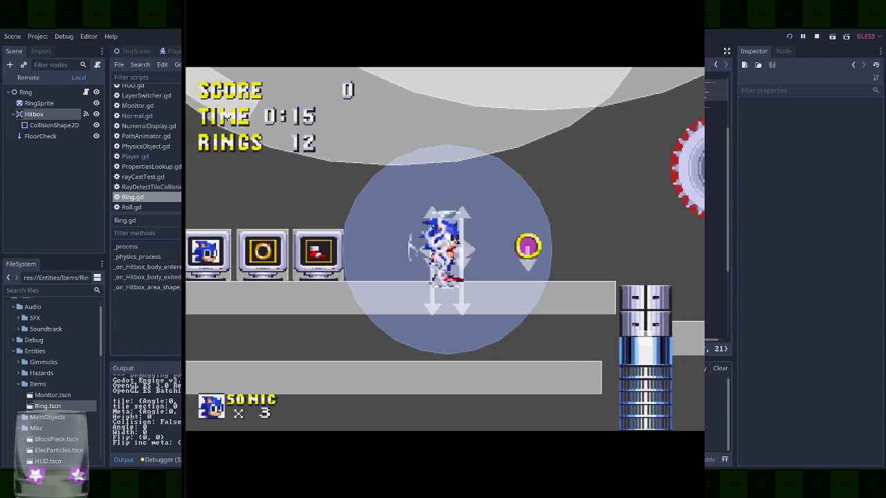
Shrink the game window beside the code, save a print("A"); line below the acceleration lines to check they run, and undo it
{"action": "left_click_drag", "start_coordinate": [357, 0], "coordinate": [263, 0]}
{"action": "left_click", "coordinate": [543, 298]}
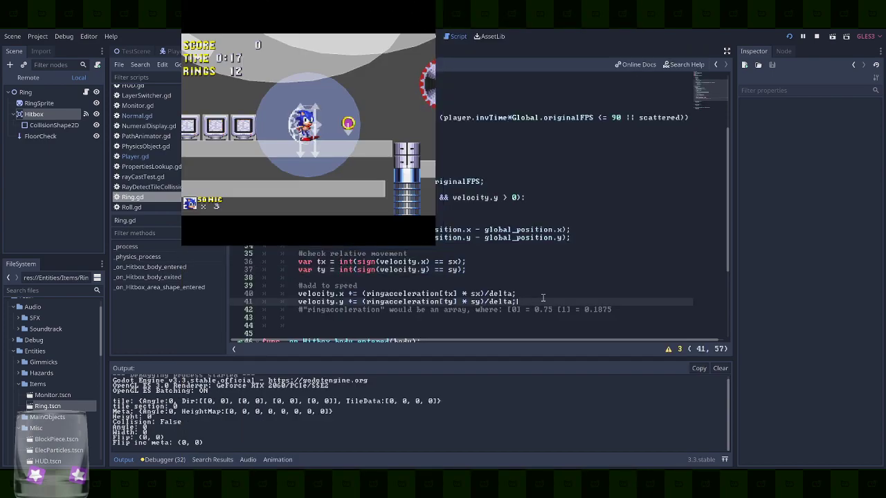
{"action": "key", "text": "Return"}
{"action": "type", "text": "print(\"A\");"}
{"action": "key", "text": "ctrl+s"}
{"action": "left_click", "coordinate": [543, 298]}
{"action": "key", "text": "ctrl+z"}
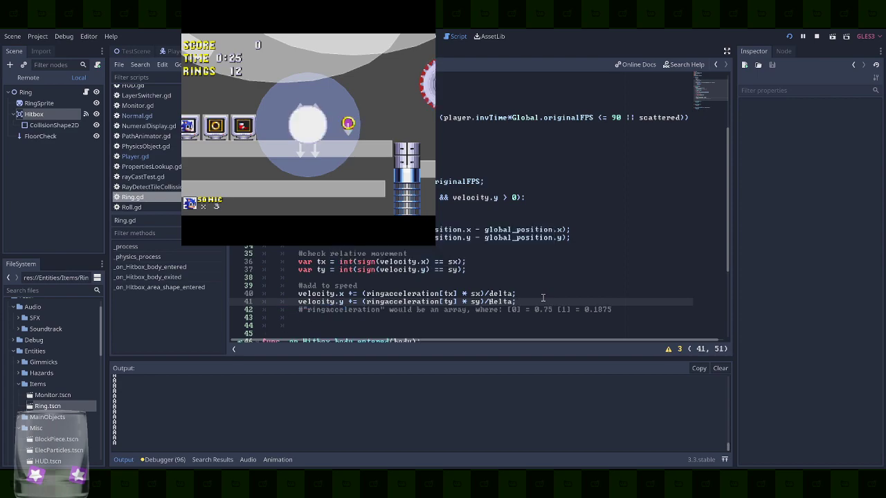
Multiply both acceleration expressions by delta, add print(velocity.x); below them, and save the script to watch the running game
{"action": "key", "text": "Up"}
{"action": "key", "text": "BackSpace"}
{"action": "type", "text": "*"}
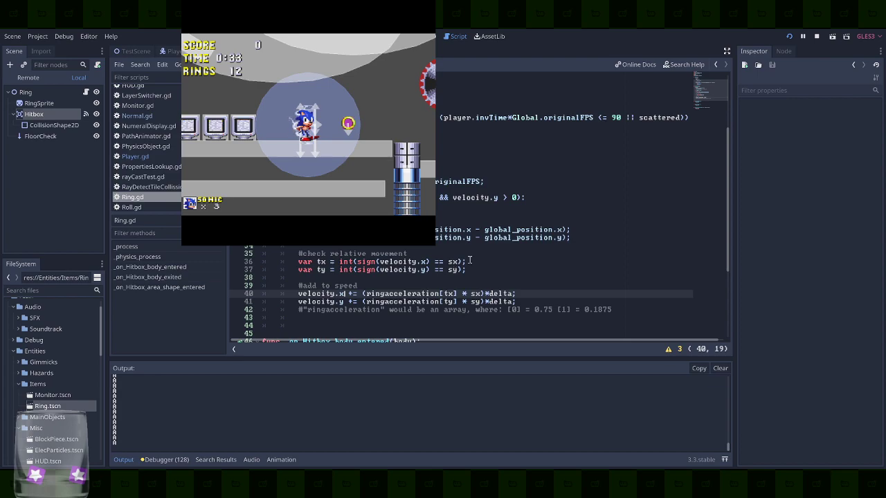
{"action": "key", "text": "Down"}
{"action": "key", "text": "End"}
{"action": "key", "text": "Return"}
{"action": "type", "text": "print(velocity.x"}
{"action": "key", "text": "ctrl+s"}
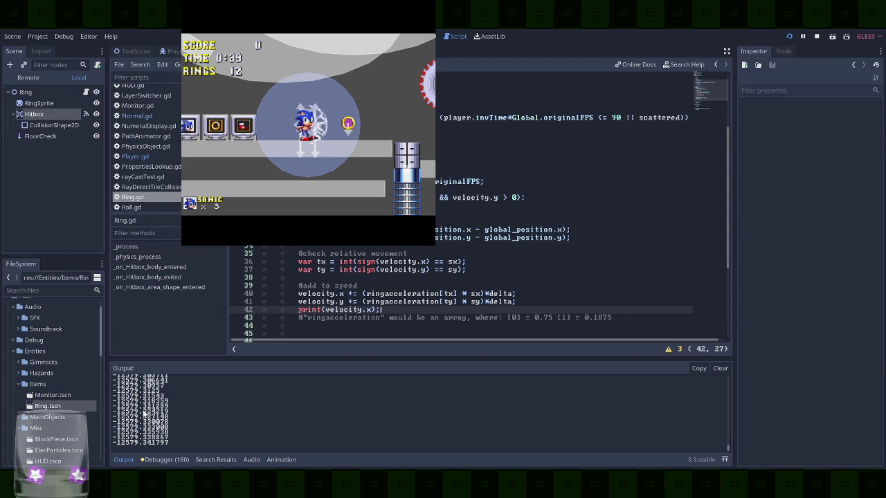
Change both the velocity.x and velocity.y acceleration lines back to dividing by delta
{"action": "left_click", "coordinate": [491, 296]}
{"action": "key", "text": "Left"}
{"action": "key", "text": "BackSpace"}
{"action": "type", "text": "/"}
{"action": "key", "text": "Down"}
{"action": "key", "text": "BackSpace"}
{"action": "type", "text": "/"}
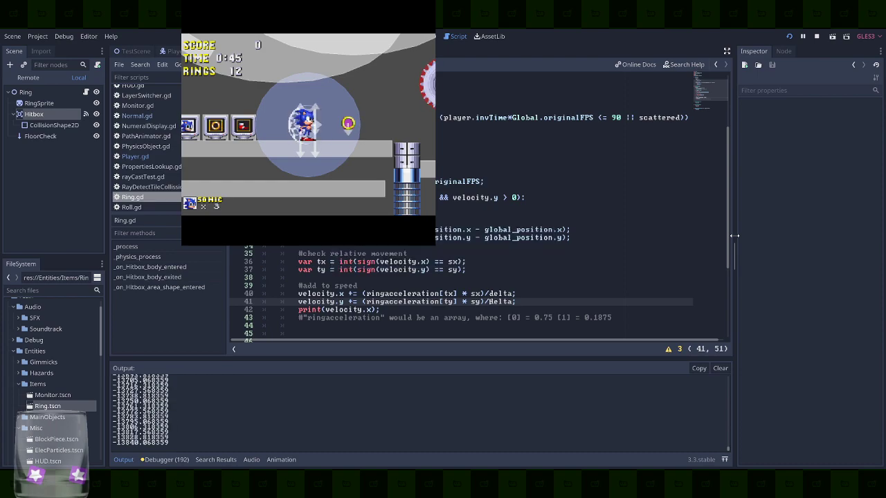
Replace the debug print line below the acceleration lines with translate(velocity*delta);
{"action": "key", "text": "Up"}
{"action": "key", "text": "Up"}
{"action": "key", "text": "Up"}
{"action": "key", "text": "Up"}
{"action": "key", "text": "Up"}
{"action": "key", "text": "Up"}
{"action": "key", "text": "Up"}
{"action": "key", "text": "Up"}
{"action": "key", "text": "Up"}
{"action": "key", "text": "Up"}
{"action": "key", "text": "Up"}
{"action": "key", "text": "Up"}
{"action": "key", "text": "Up"}
{"action": "key", "text": "Up"}
{"action": "key", "text": "Up"}
{"action": "triple_click", "coordinate": [510, 308]}
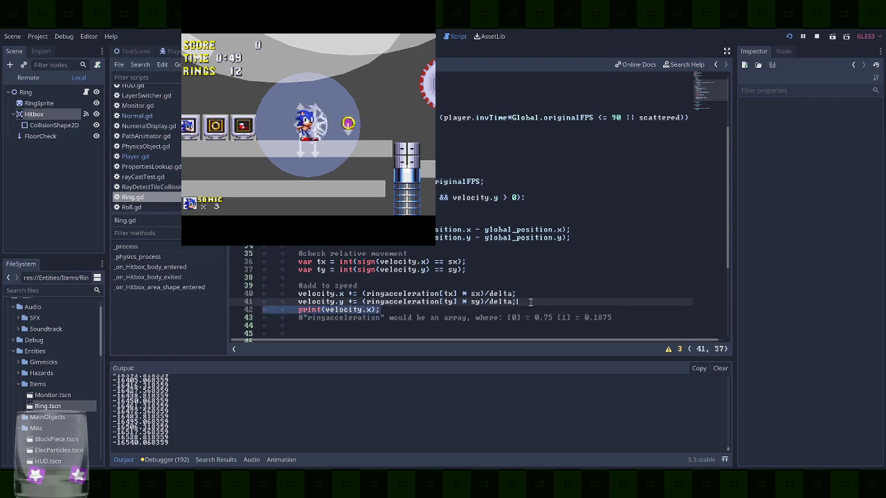
{"action": "type", "text": "translate(velocity*delta);"}
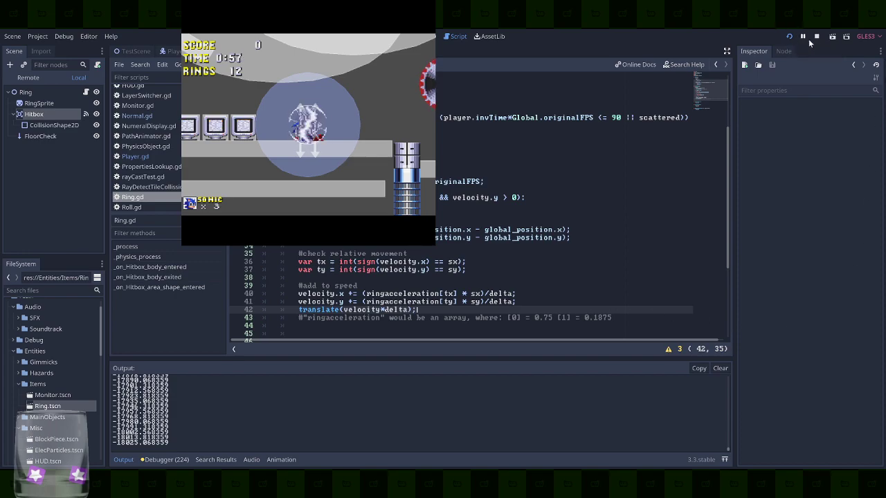
Stop the game, open TestScene in the 2D view, and move the Player next to the three rings at (920, 872)
{"action": "left_click", "coordinate": [817, 36]}
{"action": "left_click", "coordinate": [135, 53]}
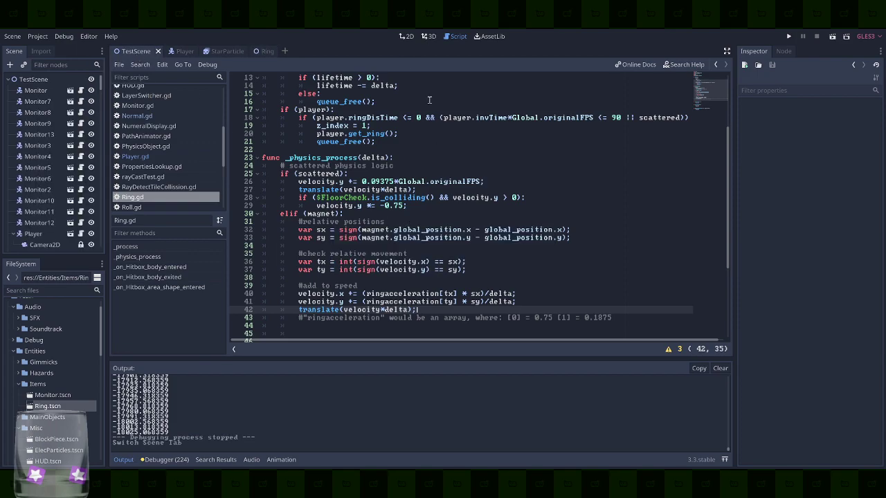
{"action": "left_click", "coordinate": [410, 38]}
{"action": "left_click", "coordinate": [249, 223]}
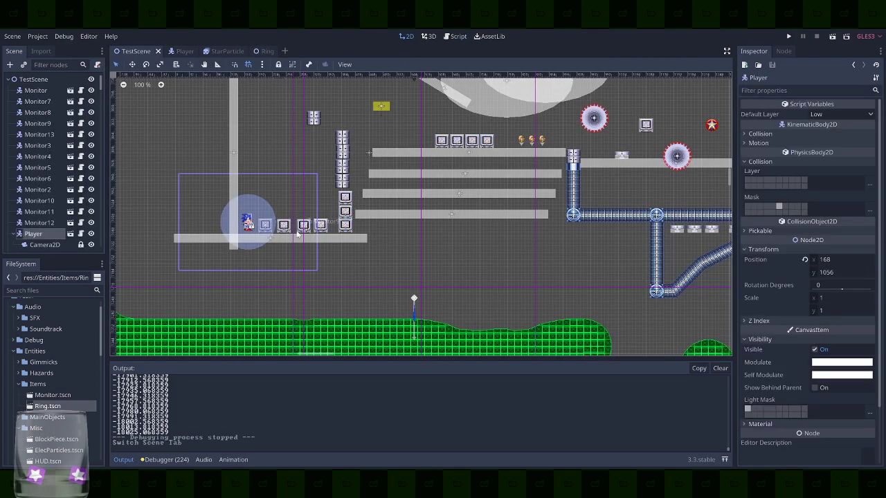
{"action": "key", "text": "w"}
{"action": "left_click_drag", "start_coordinate": [337, 202], "coordinate": [596, 116]}
Select both Saw hazards in TestScene and move them together well away from the player and rings
{"action": "key", "text": "q"}
{"action": "left_click", "coordinate": [601, 117]}
{"action": "middle_click_drag", "start_coordinate": [683, 155], "coordinate": [547, 213]}
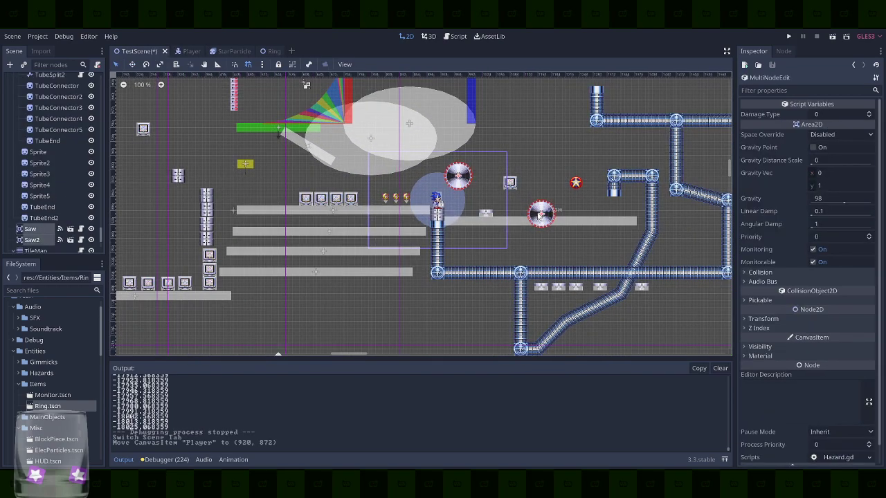
{"action": "left_click", "coordinate": [546, 213], "text": "shift"}
{"action": "scroll", "coordinate": [516, 272], "scroll_direction": "down", "scroll_amount": 3}
{"action": "scroll", "coordinate": [514, 269], "scroll_direction": "down", "scroll_amount": 1}
{"action": "key", "text": "w"}
{"action": "left_click_drag", "start_coordinate": [491, 248], "coordinate": [677, 177]}
Run the project and move the player back and forth beside the three rings to test their movement toward the magnet area
{"action": "left_click", "coordinate": [788, 36]}
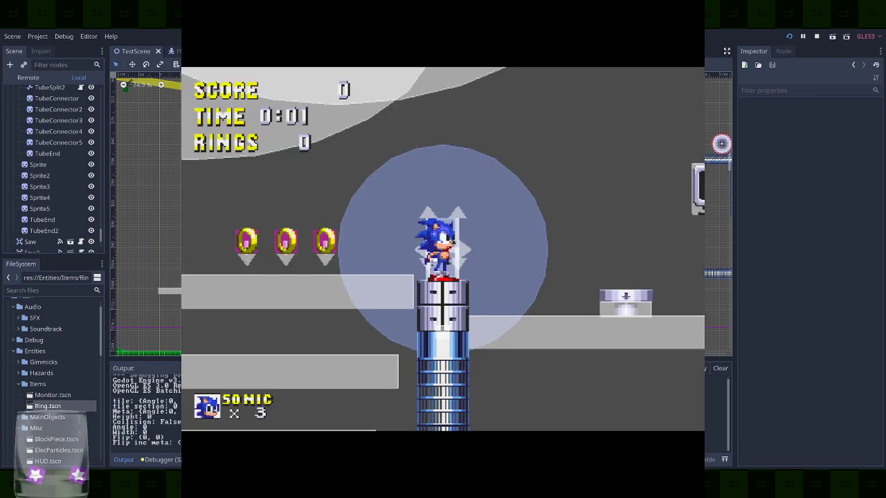
{"action": "key", "text": "Left"}
{"action": "key", "text": "Right"}
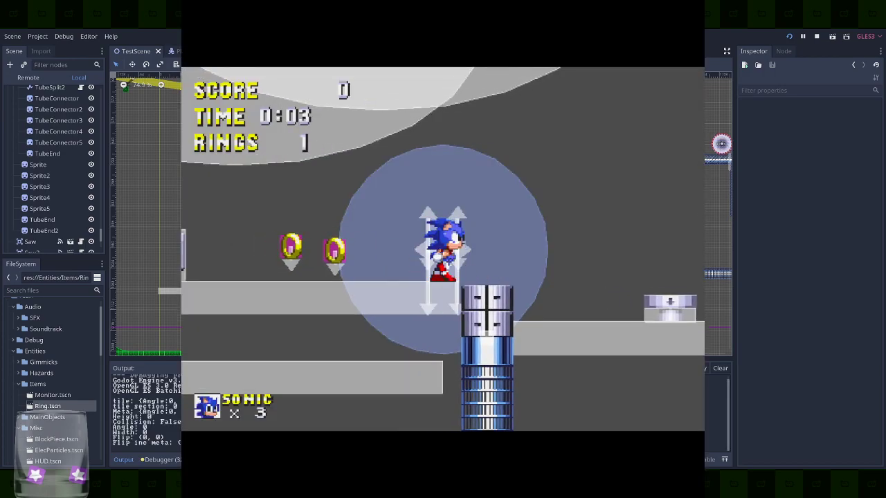
{"action": "key", "text": "a"}
{"action": "key", "text": "Left"}
{"action": "key", "text": "Right"}
{"action": "key", "text": "a"}
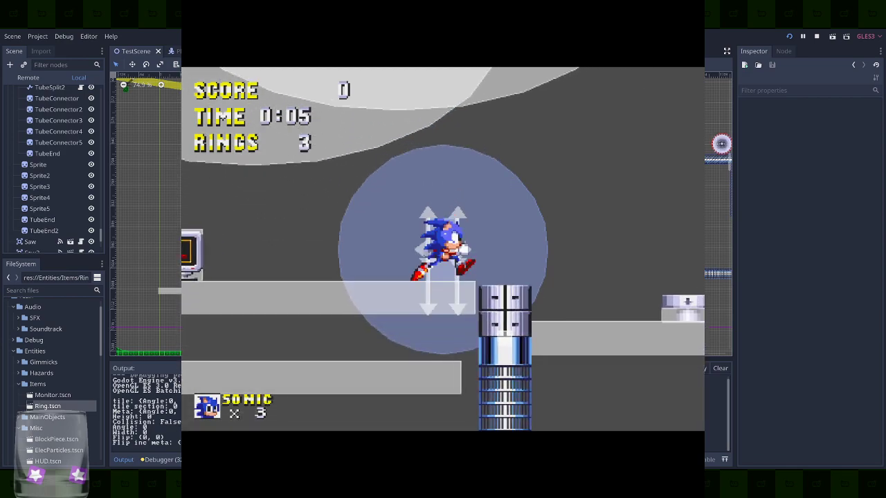
{"action": "key", "text": "a"}
{"action": "key", "text": "Left"}
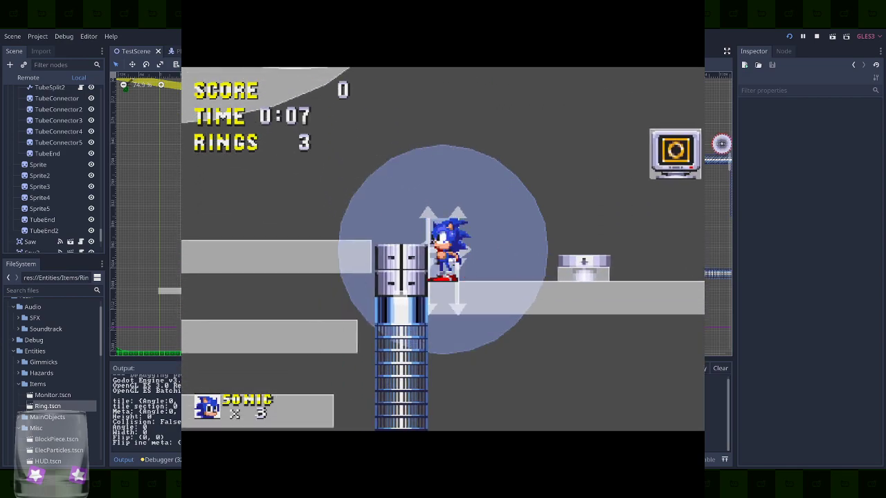
Stop the game, move Monitor7 in TestScene to (952, 896) beside the Player, and save the scene
{"action": "left_click", "coordinate": [697, 2]}
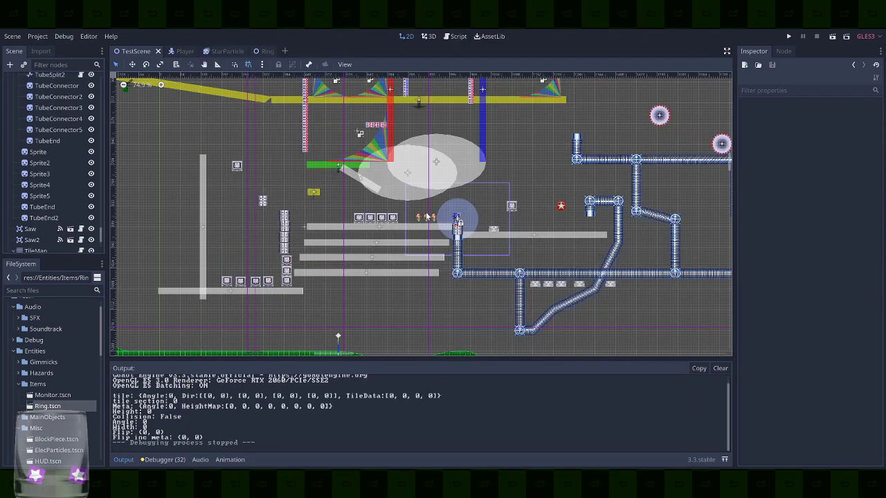
{"action": "left_click_drag", "start_coordinate": [228, 281], "coordinate": [562, 204]}
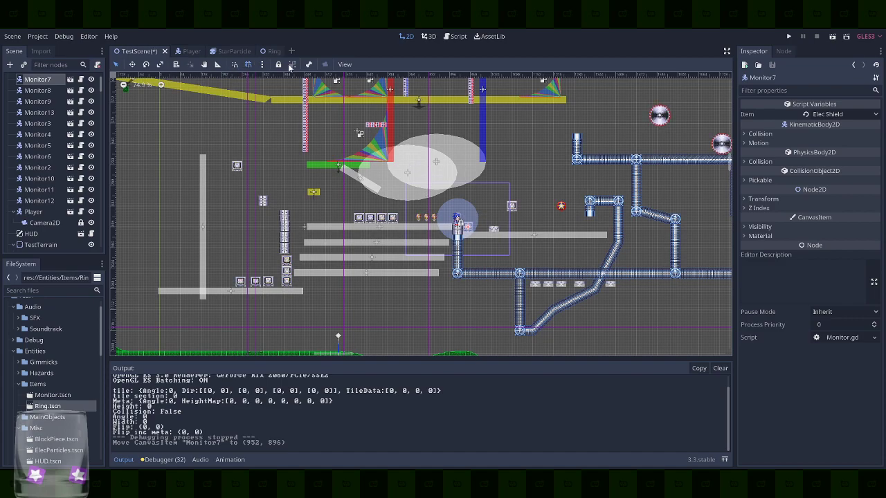
{"action": "key", "text": "ctrl+s"}
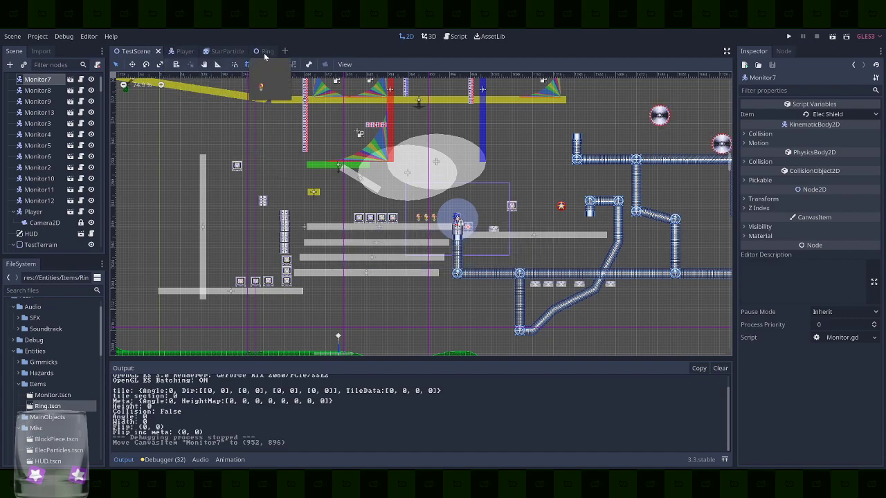
Open the Player scene, check the RingMagnet node and its CollisionShape2D, and open the Player script
{"action": "left_click", "coordinate": [180, 52]}
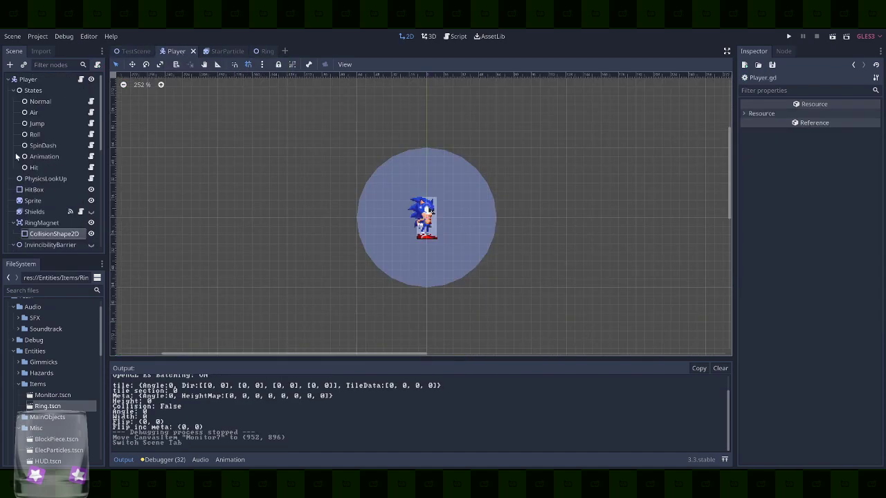
{"action": "left_click", "coordinate": [59, 224]}
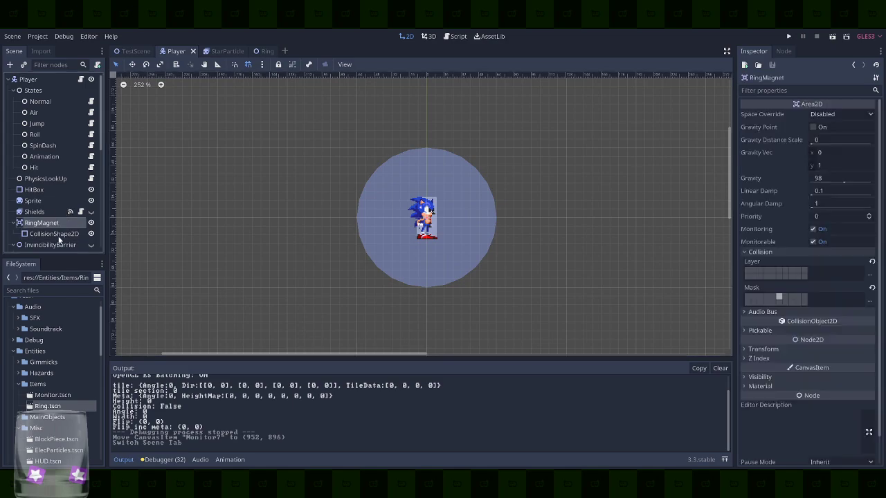
{"action": "left_click", "coordinate": [61, 238]}
{"action": "left_click", "coordinate": [80, 79]}
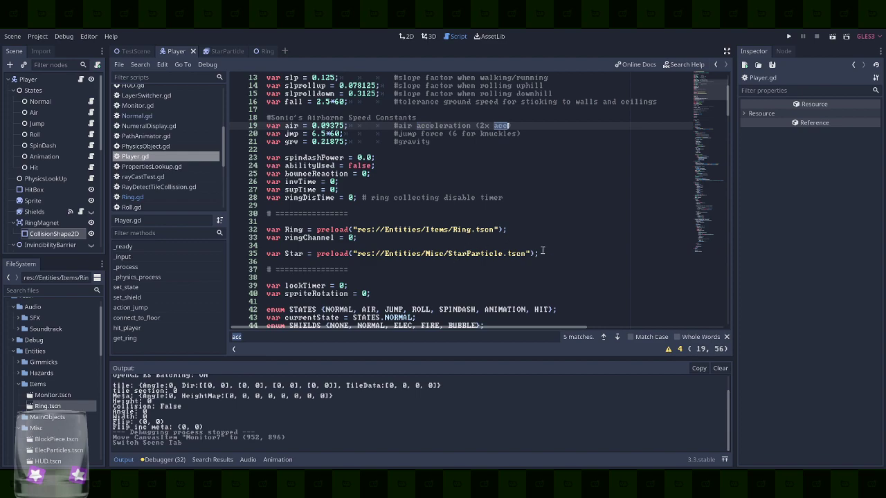
Declare var magnetShape = $RingMagnet/CollisionShape2D; directly below the shield variable in Player.gd
{"action": "left_click", "coordinate": [541, 253]}
{"action": "scroll", "coordinate": [551, 281], "scroll_direction": "down", "scroll_amount": 4}
{"action": "left_click", "coordinate": [510, 237]}
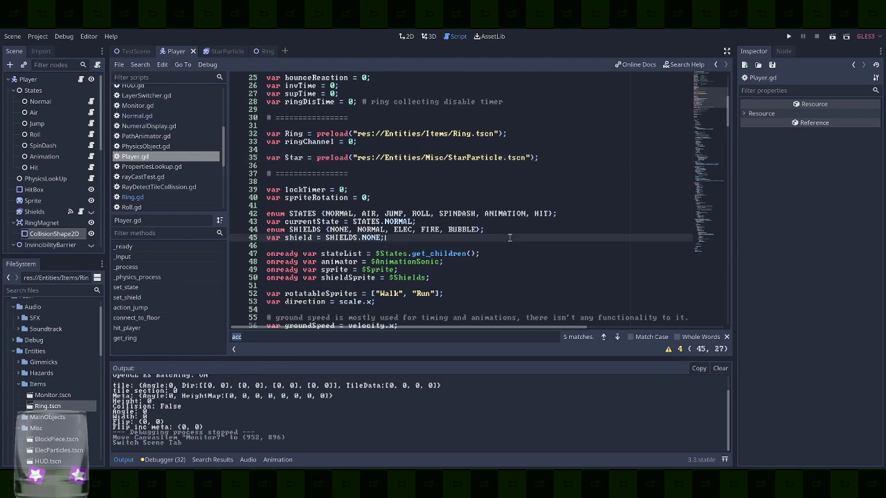
{"action": "key", "text": "Return"}
{"action": "type", "text": "var magnetS"}
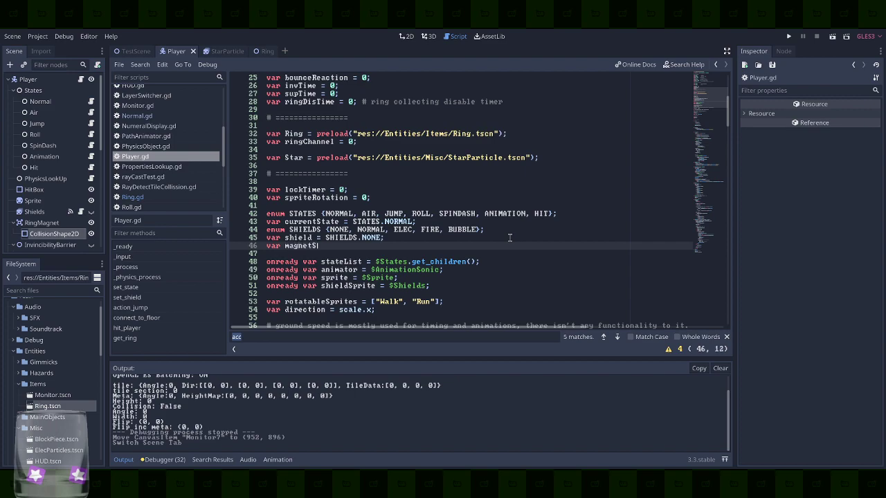
{"action": "type", "text": "hape = $"}
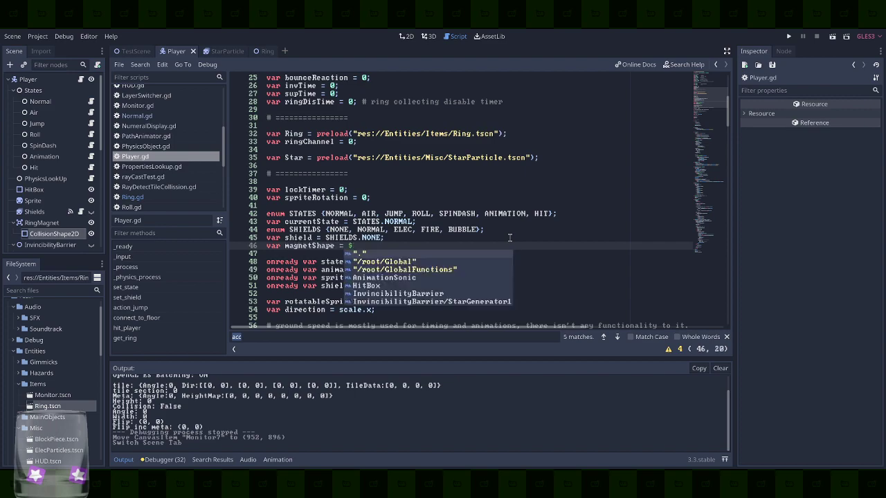
{"action": "type", "text": "RingMagnet/Co"}
{"action": "key", "text": "Return"}
{"action": "type", "text": ";"}
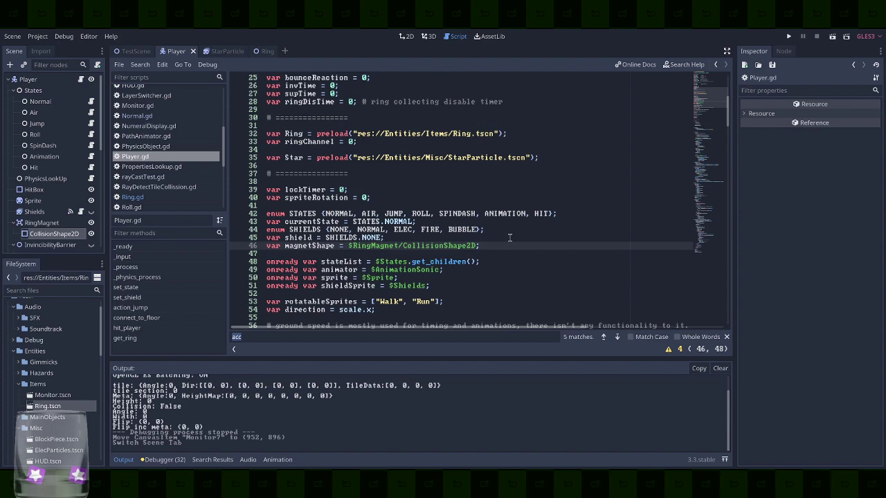
Fix the magnetShape declaration by making it an onready var
{"action": "double_click", "coordinate": [310, 245]}
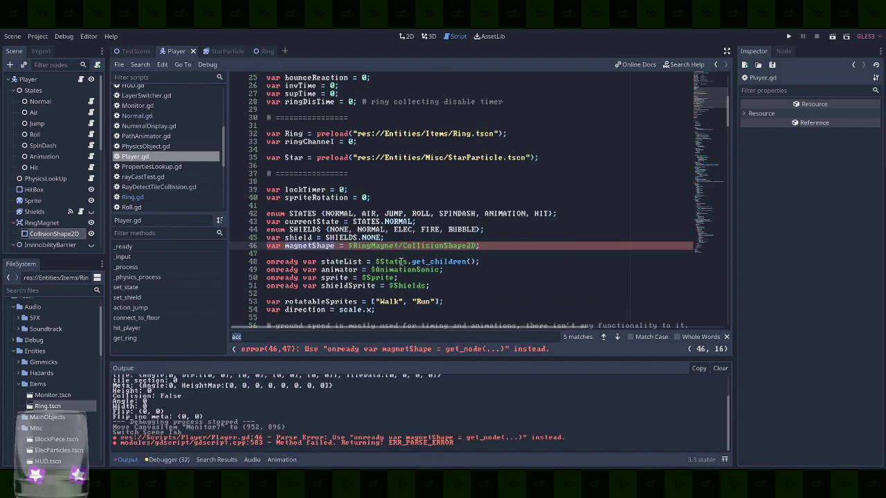
{"action": "type", "text": "onready"}
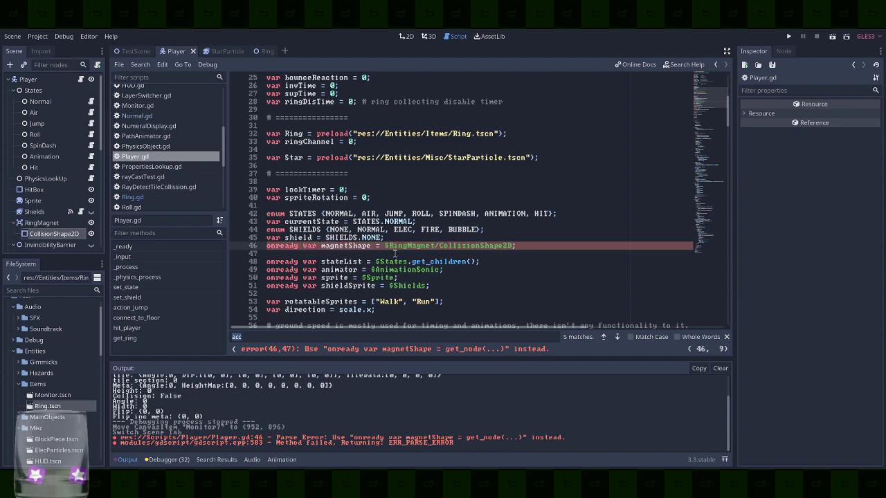
{"action": "key", "text": "Down"}
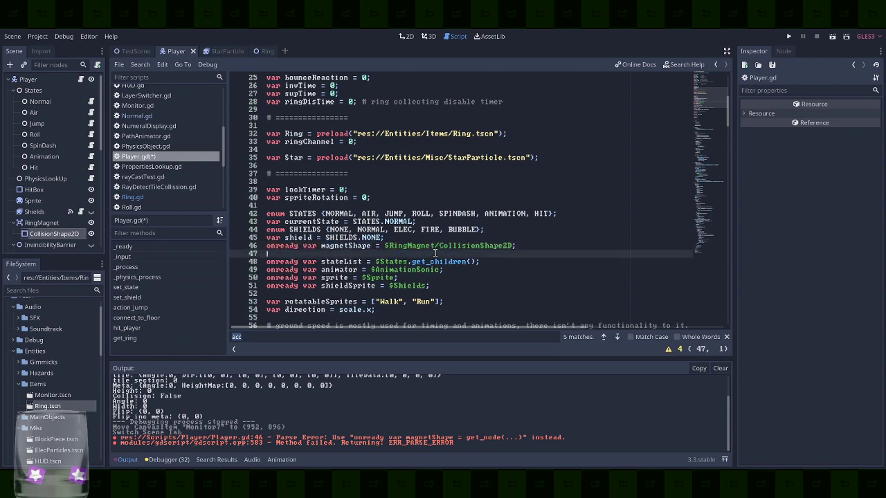
Set the radius of the RingMagnet's circular collision shape to 0 and save the Player scene
{"action": "left_click", "coordinate": [138, 328]}
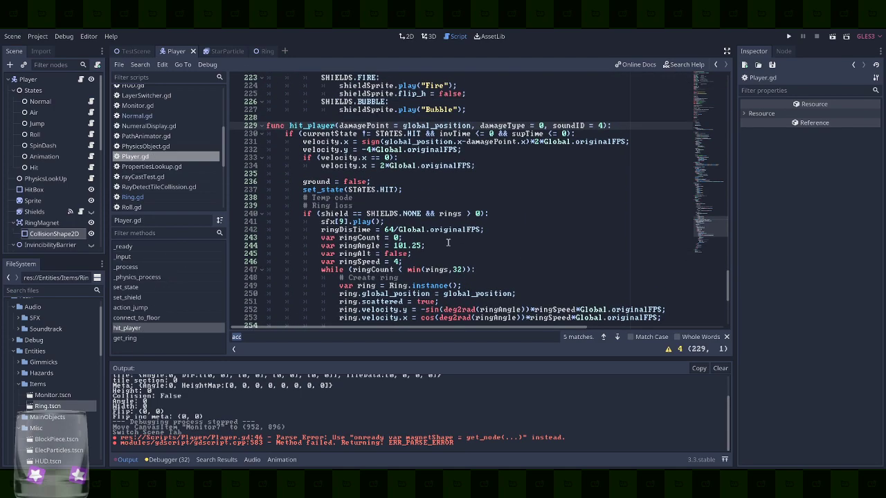
{"action": "left_click", "coordinate": [138, 298]}
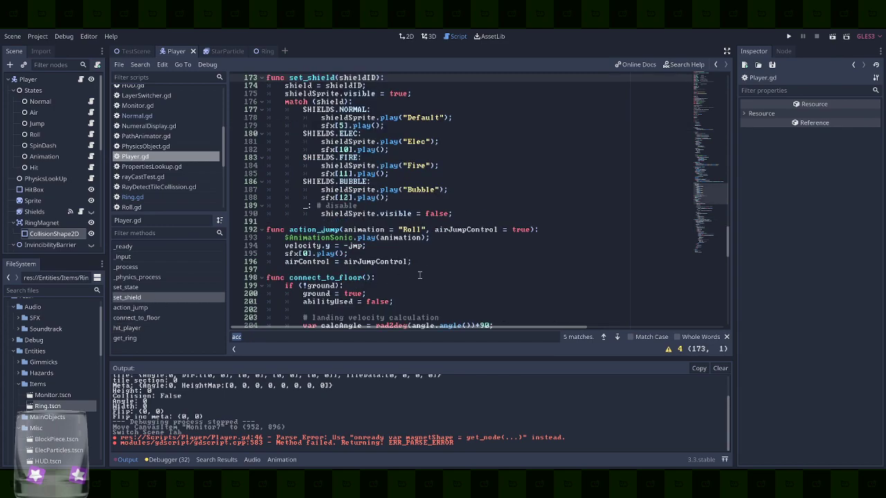
{"action": "left_click", "coordinate": [55, 234]}
{"action": "left_click", "coordinate": [826, 126]}
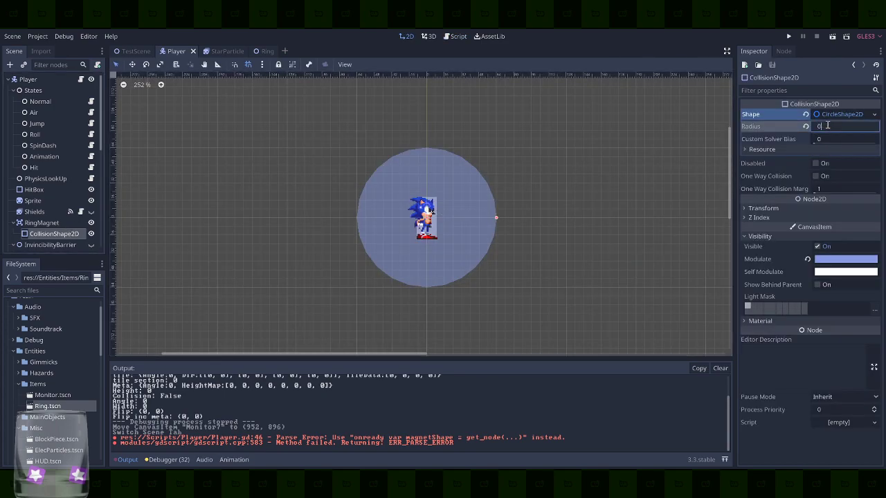
{"action": "type", "text": "0"}
{"action": "key", "text": "Return"}
{"action": "key", "text": "ctrl+s"}
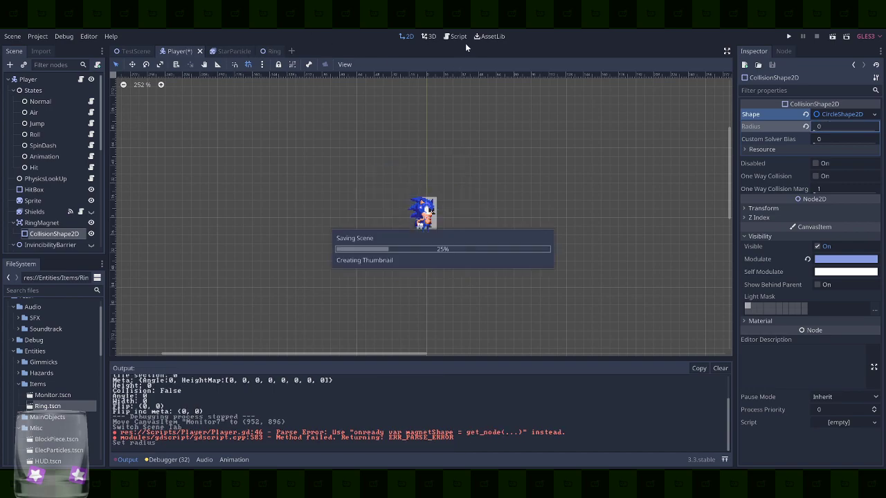
Add magnetShape.shape.radius = 0; as the first line of the set_shield function in Player.gd
{"action": "left_click", "coordinate": [458, 38]}
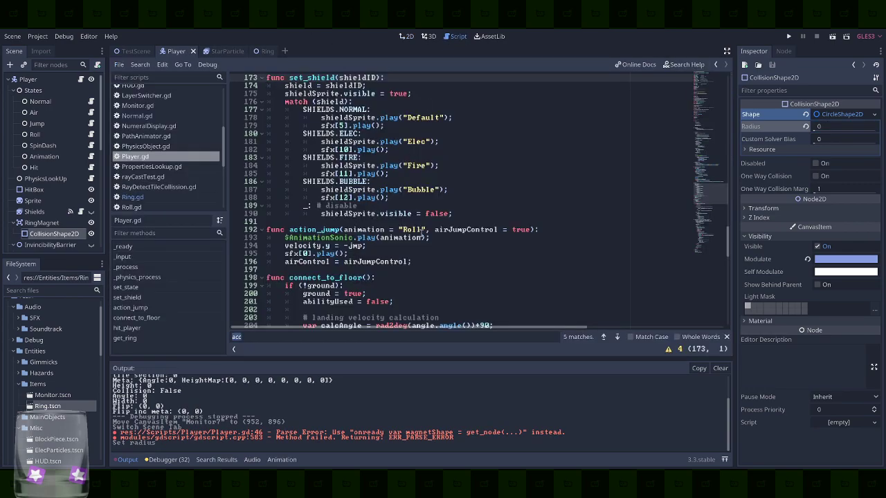
{"action": "scroll", "coordinate": [438, 278], "scroll_direction": "down", "scroll_amount": 4}
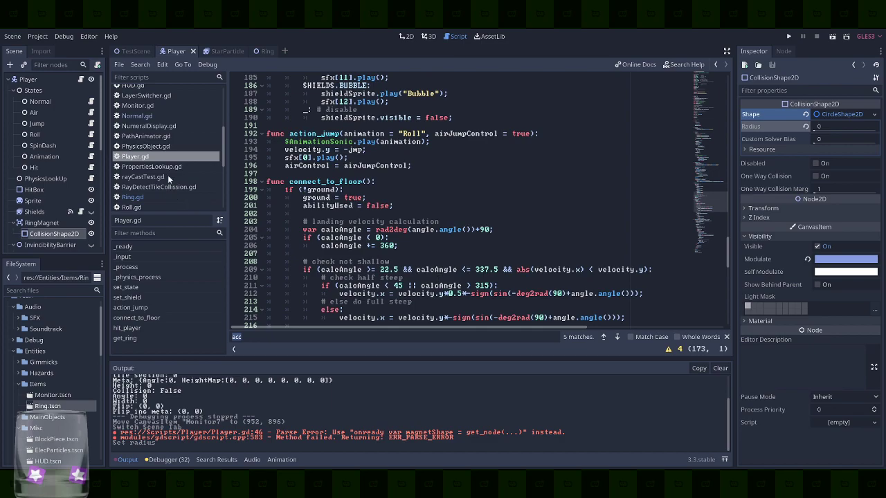
{"action": "left_click", "coordinate": [139, 297]}
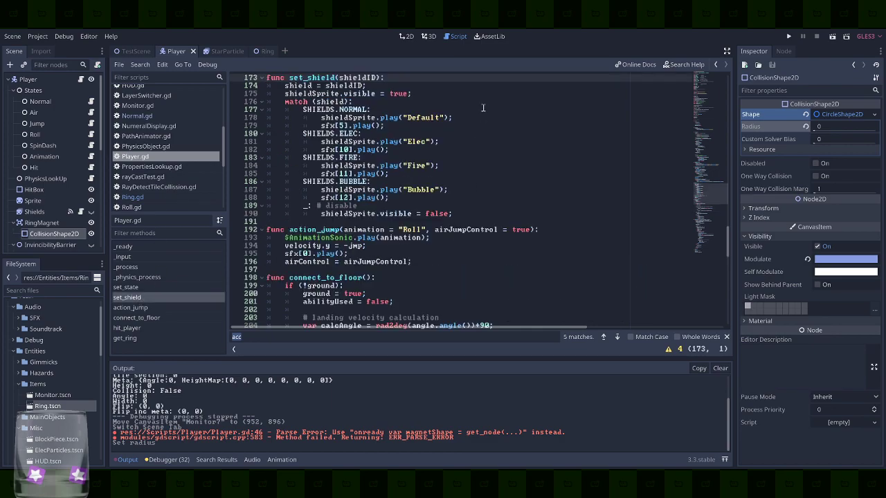
{"action": "left_click", "coordinate": [408, 81]}
{"action": "key", "text": "Return"}
{"action": "type", "text": "magnetShape."}
{"action": "key", "text": "Escape"}
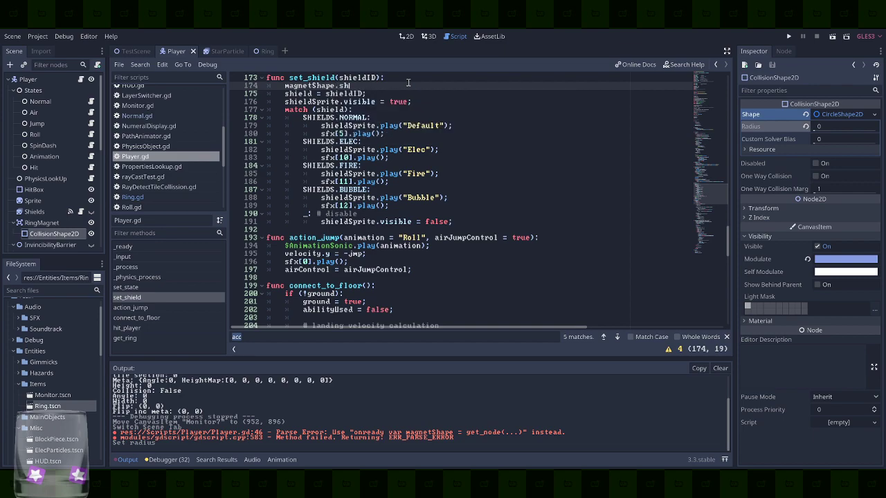
{"action": "type", "text": "shape.radius = 0;"}
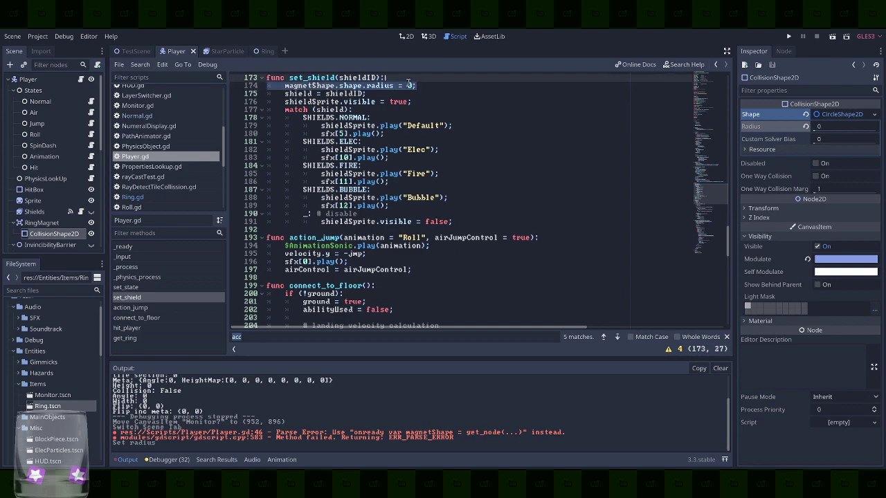
Add a magnetShape.shape.radius assignment below sfx[10].play(); in the SHIELDS.ELEC case, give it its own value, and save
{"action": "left_click", "coordinate": [448, 150]}
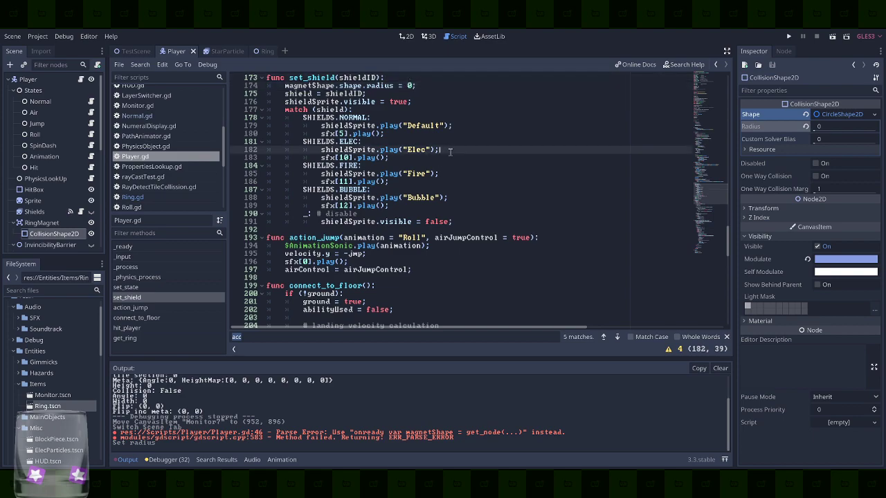
{"action": "key", "text": "Down"}
{"action": "type", "text": "magnetShape.shape.radius = 0;"}
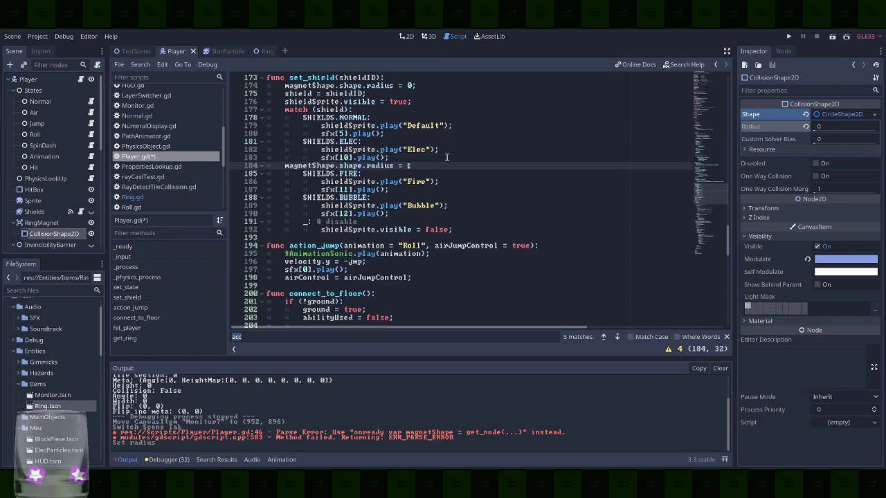
{"action": "key", "text": "ctrl+s"}
Run the project, break the Elec Shield monitor, and move the player past the rings to test the magnet area
{"action": "left_click", "coordinate": [789, 36]}
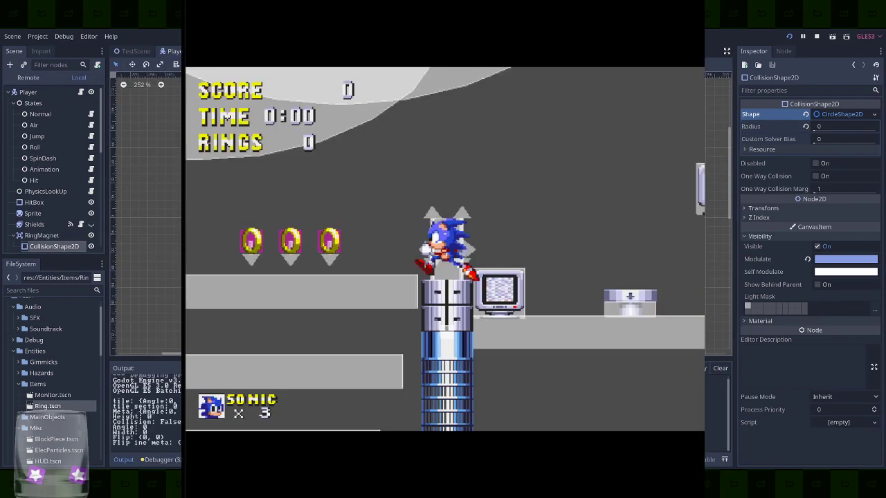
{"action": "key", "text": "Right"}
{"action": "key", "text": "space"}
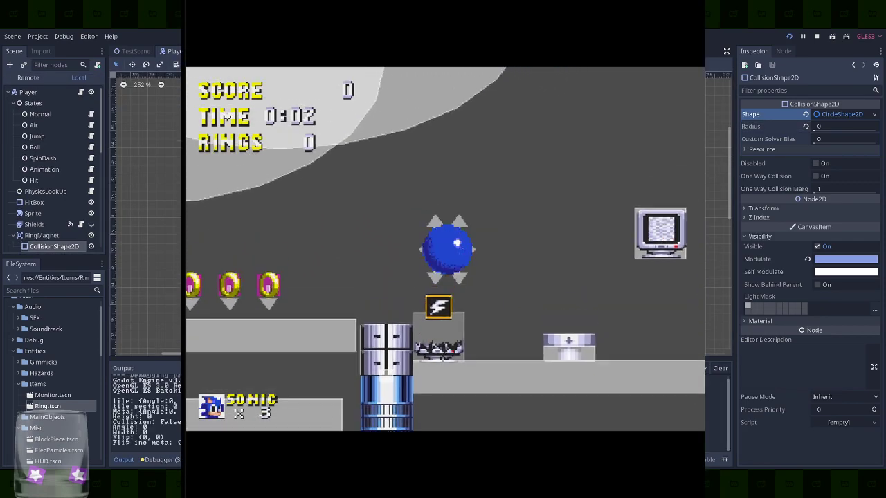
{"action": "key", "text": "space"}
{"action": "key", "text": "Left"}
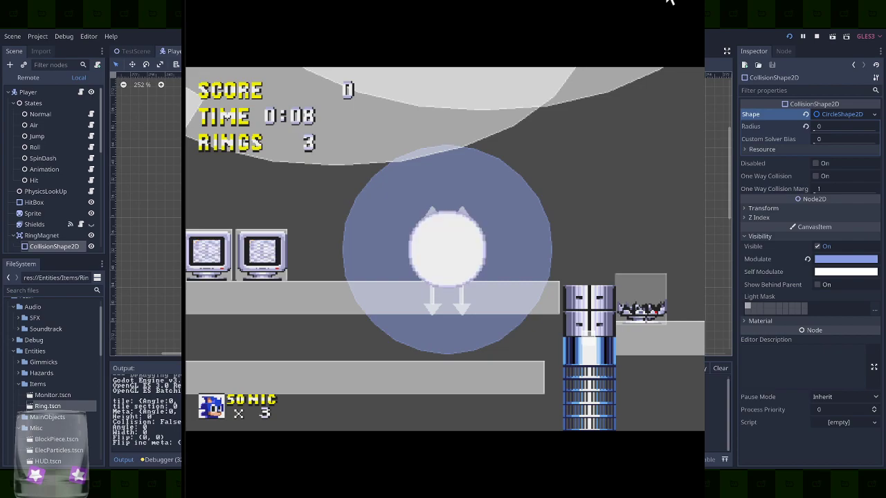
{"action": "key", "text": "Right"}
{"action": "key", "text": "space"}
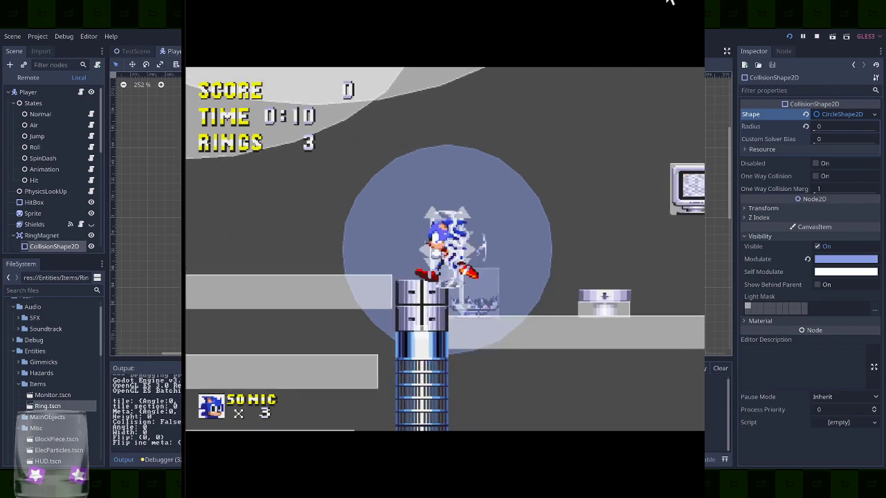
{"action": "key", "text": "Left"}
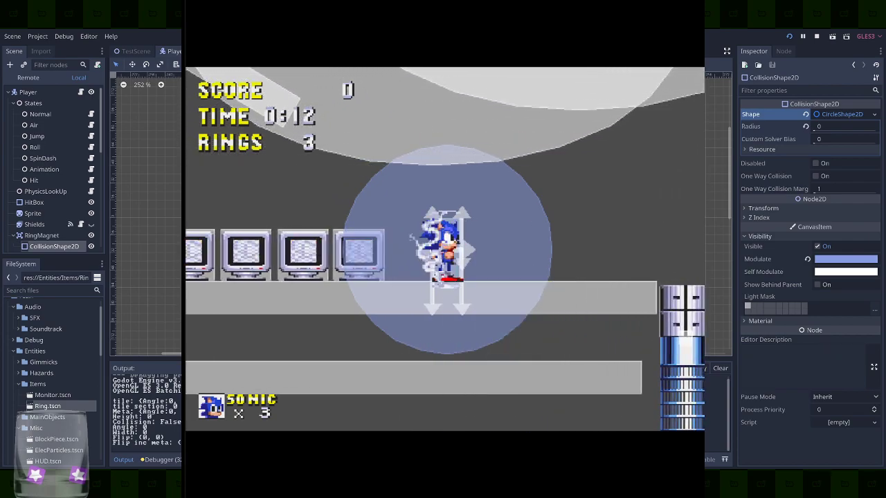
Move Saw2 in TestScene to (1160, 872) while the game runs, run the player into it to test shield loss, and stop the game
{"action": "left_click", "coordinate": [136, 51]}
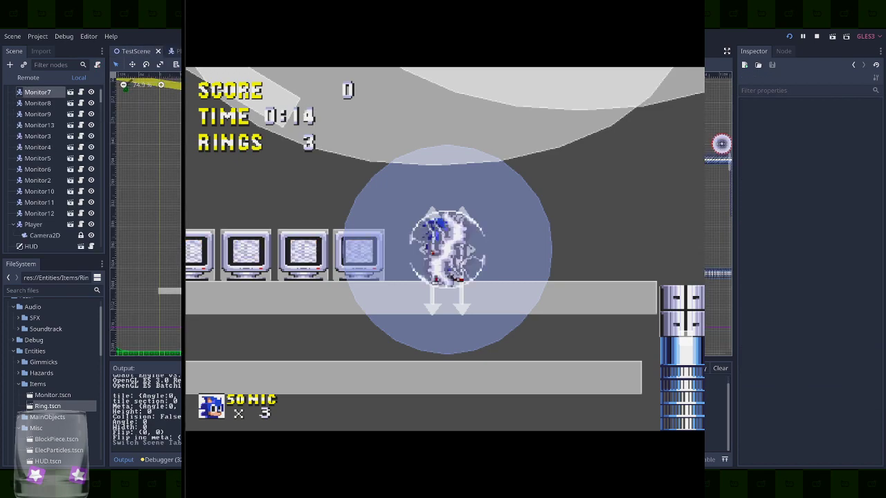
{"action": "left_click", "coordinate": [722, 144]}
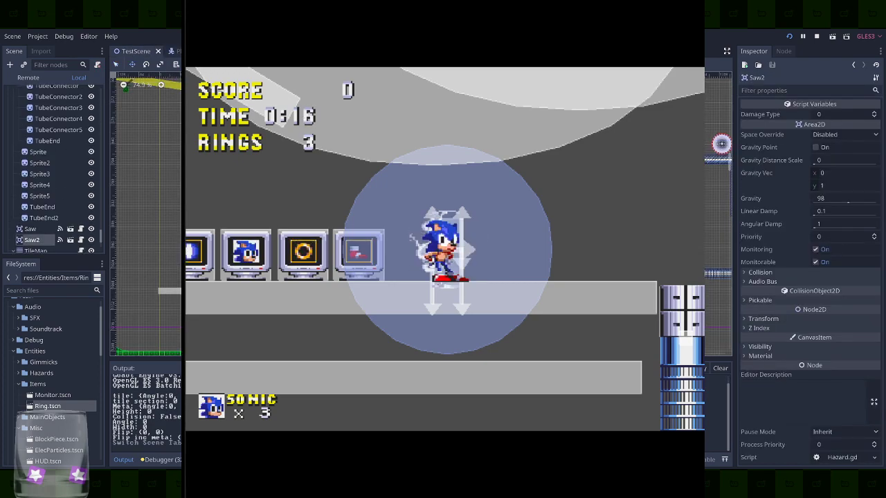
{"action": "key", "text": "Right"}
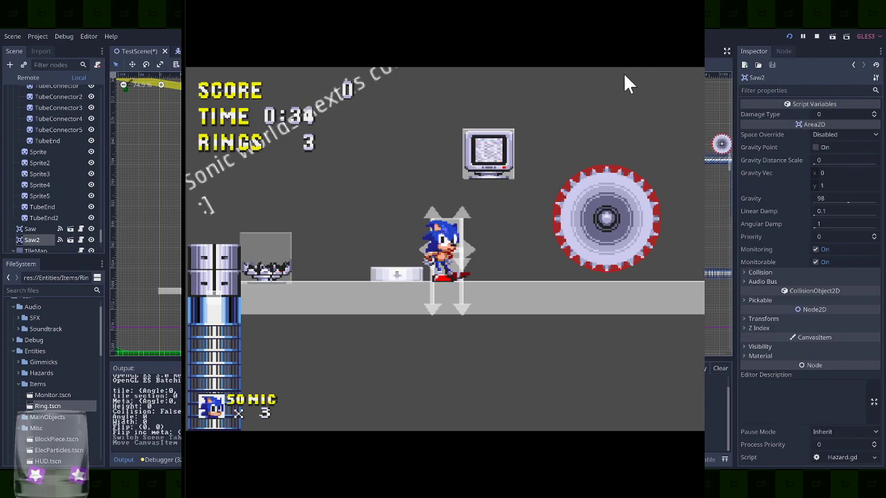
{"action": "left_click", "coordinate": [686, 1]}
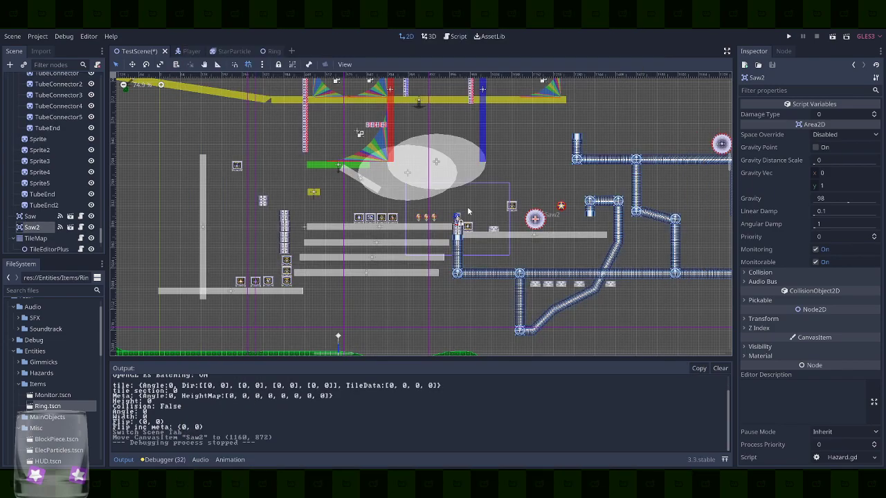
Select the three rings beside the Player in TestScene and duplicate them
{"action": "left_click", "coordinate": [420, 219]}
{"action": "left_click", "coordinate": [415, 210]}
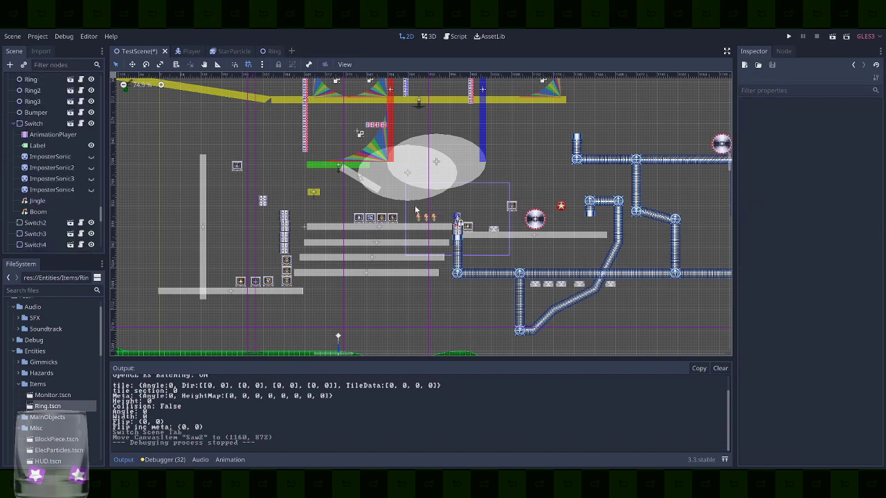
{"action": "left_click_drag", "start_coordinate": [438, 223], "coordinate": [440, 223]}
{"action": "key", "text": "ctrl+d"}
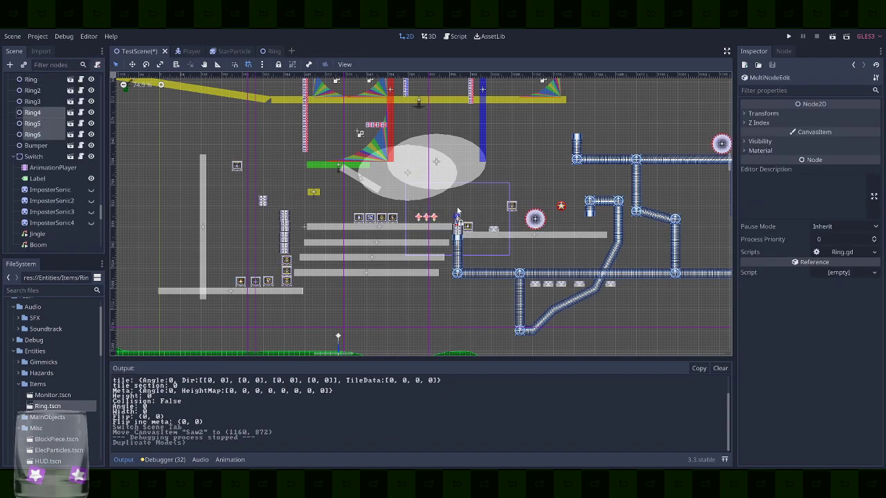
Place the three duplicated rings above and beside the Player, duplicate them, and position the copies as a second row directly above
{"action": "left_click_drag", "start_coordinate": [517, 188], "coordinate": [515, 188]}
{"action": "scroll", "coordinate": [478, 199], "scroll_direction": "up", "scroll_amount": 15}
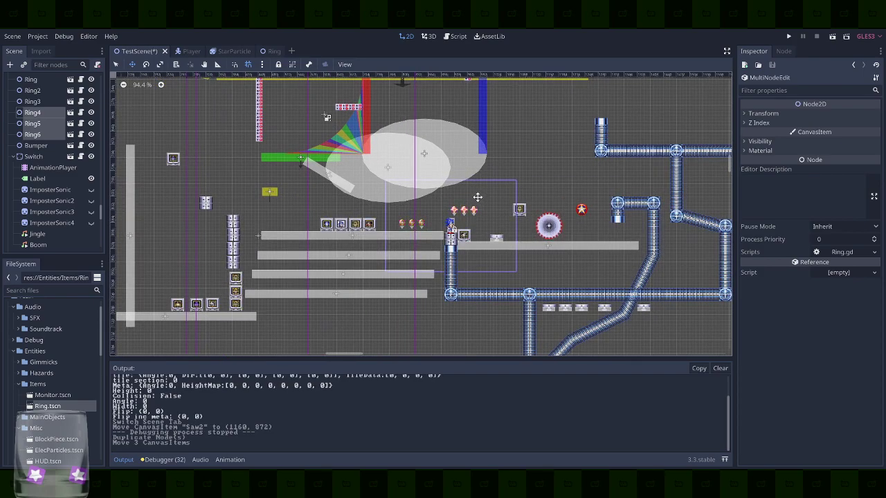
{"action": "scroll", "coordinate": [469, 200], "scroll_direction": "up", "scroll_amount": 2}
{"action": "key", "text": "ctrl+d"}
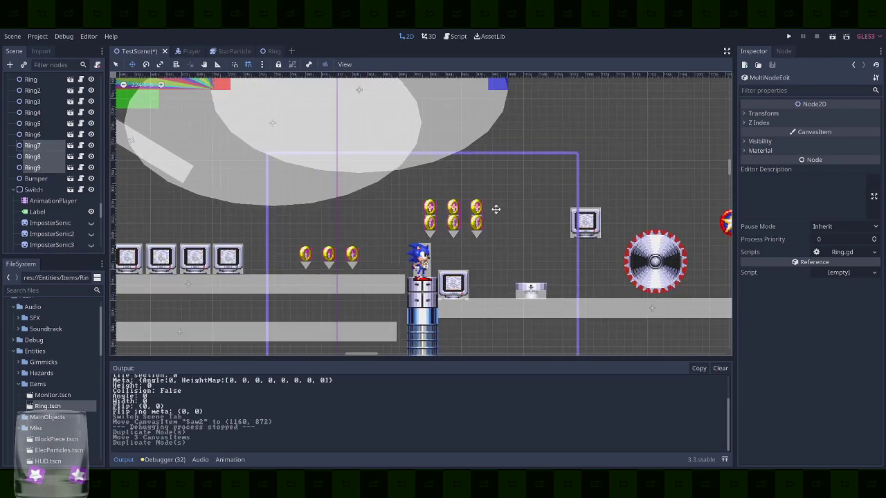
{"action": "left_click_drag", "start_coordinate": [496, 209], "coordinate": [496, 208]}
Select the six rings near the Player, duplicate them above the saw, stack another duplicate set on top, and save TestScene
{"action": "key", "text": "q"}
{"action": "left_click_drag", "start_coordinate": [414, 187], "coordinate": [484, 234]}
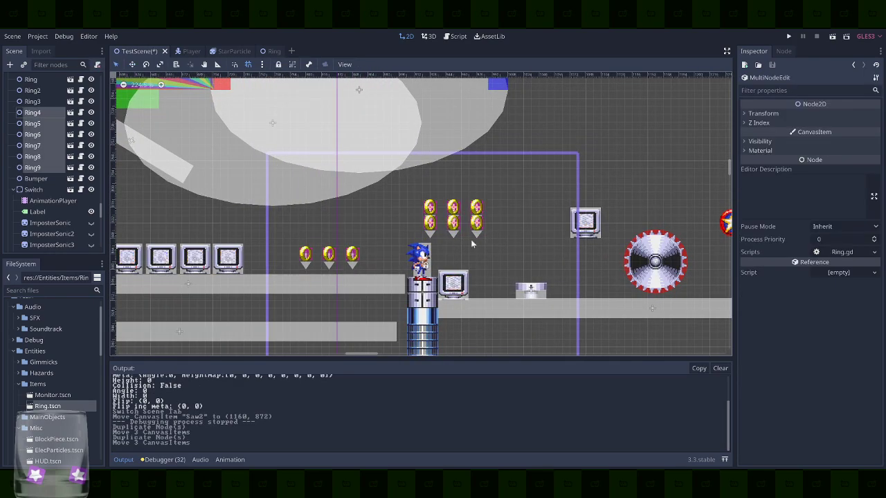
{"action": "scroll", "coordinate": [455, 240], "scroll_direction": "down", "scroll_amount": 3}
{"action": "scroll", "coordinate": [455, 240], "scroll_direction": "down", "scroll_amount": 1}
{"action": "middle_click_drag", "start_coordinate": [622, 218], "coordinate": [490, 233]}
{"action": "key", "text": "ctrl+d"}
{"action": "mouse_move", "coordinate": [521, 195]}
{"action": "left_mouse_down"}
{"action": "mouse_move", "coordinate": [527, 212]}
{"action": "mouse_move", "coordinate": [528, 198]}
{"action": "left_mouse_up"}
{"action": "key", "text": "ctrl+d"}
{"action": "left_click", "coordinate": [526, 188]}
{"action": "key", "text": "ctrl+s"}
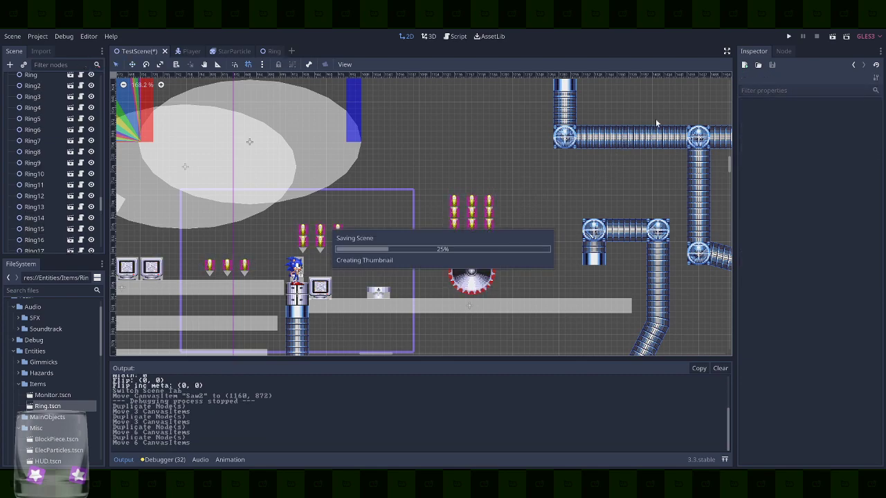
Run the project, break the Elec Shield monitor, and move the player near the surrounding rings to test the magnet attraction
{"action": "left_click", "coordinate": [789, 36]}
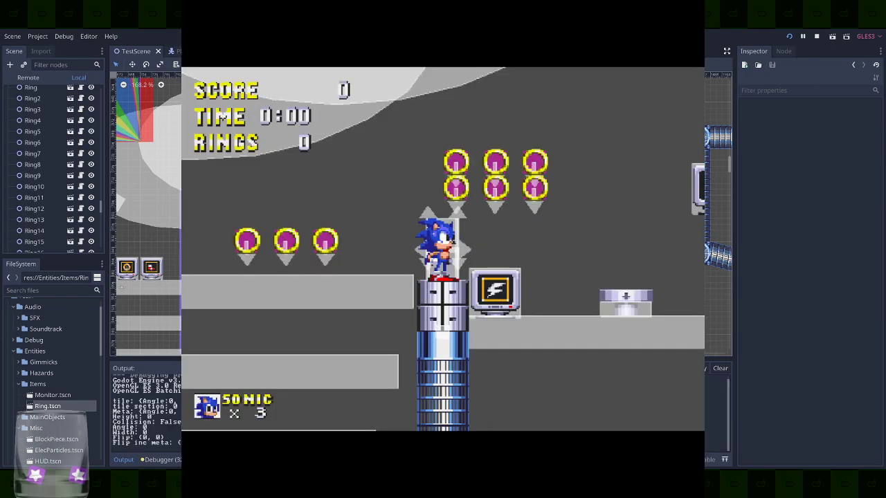
{"action": "key", "text": "Right"}
{"action": "key", "text": "space"}
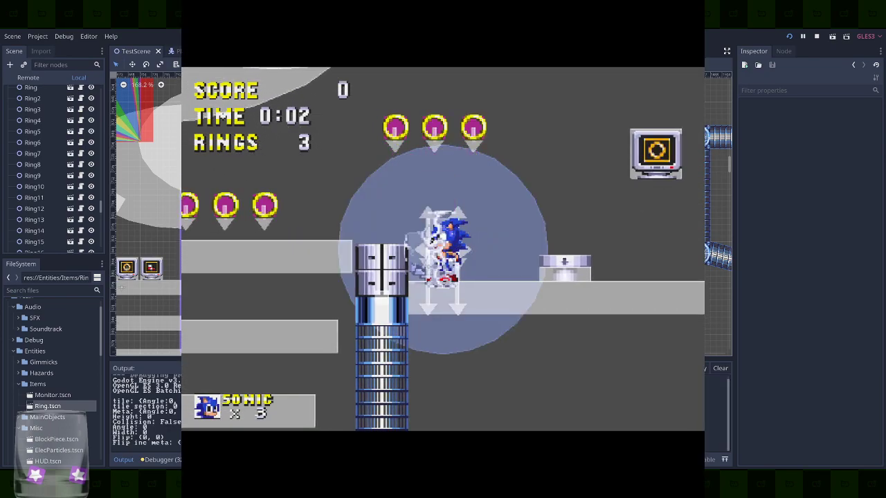
{"action": "key", "text": "Left"}
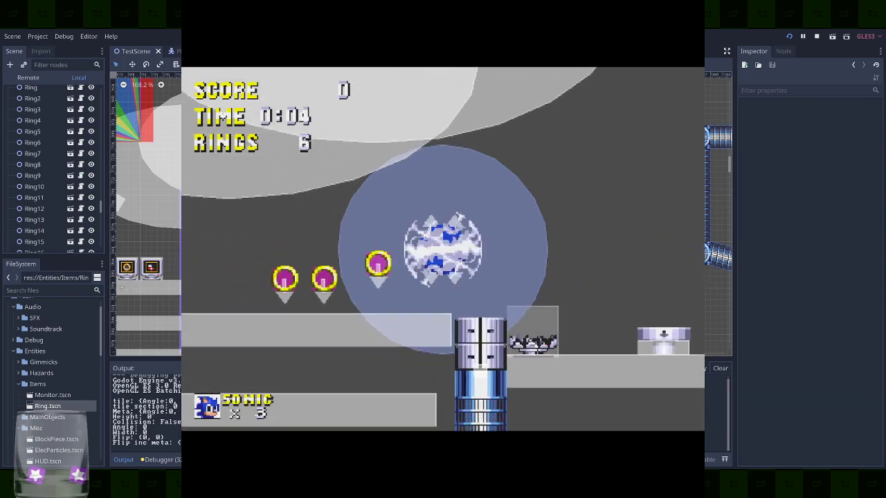
{"action": "key", "text": "Right"}
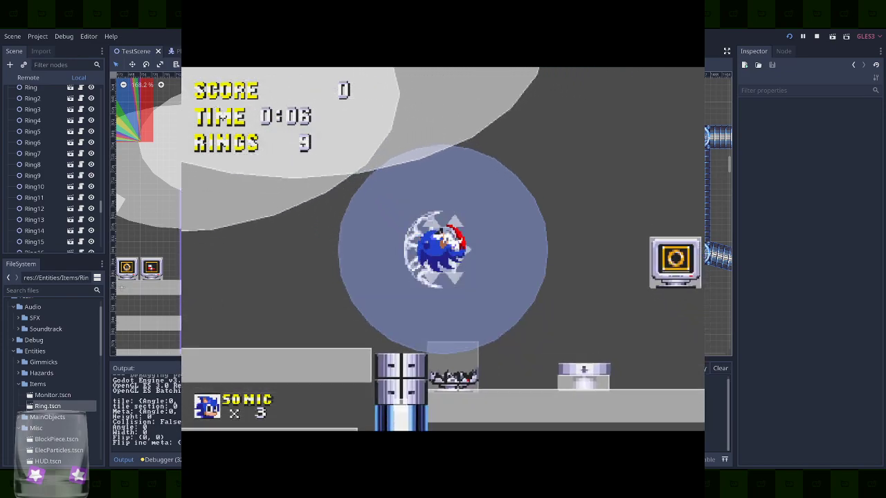
Move the player through the rings above the saw and past the bumper to test ring and shield loss, and stop the game
{"action": "key", "text": "space"}
{"action": "key", "text": "Right"}
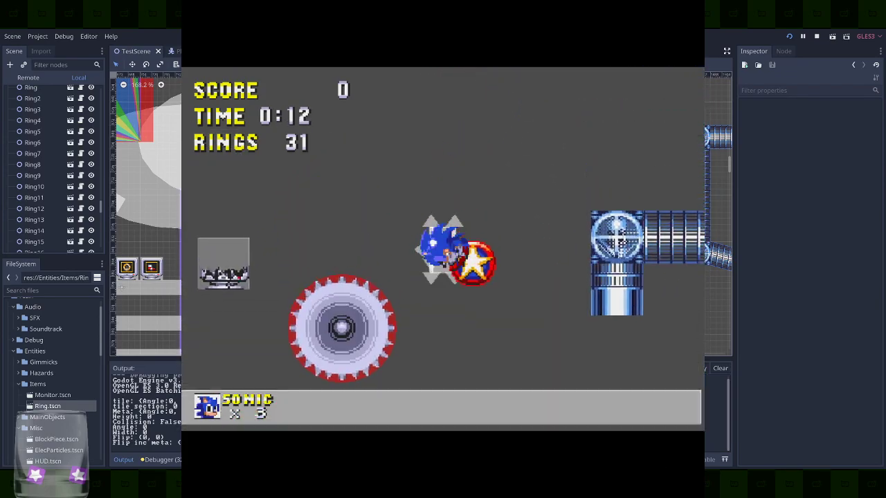
{"action": "key", "text": "Left"}
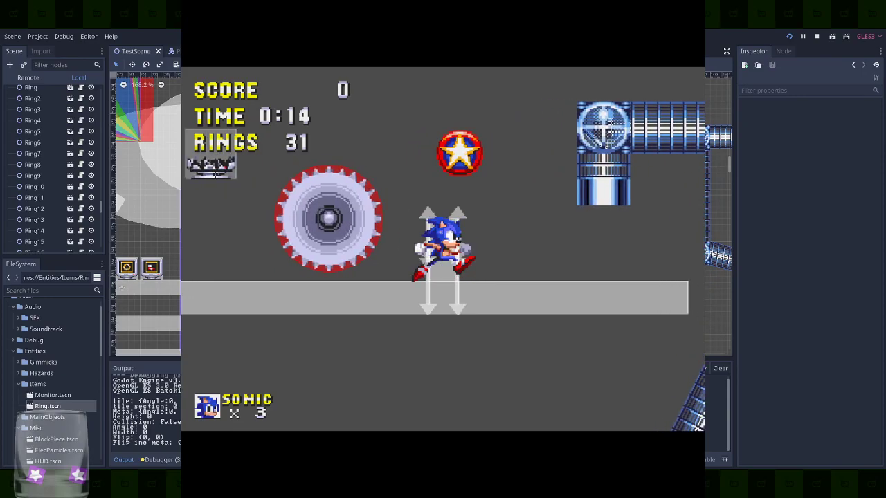
{"action": "key", "text": "Left"}
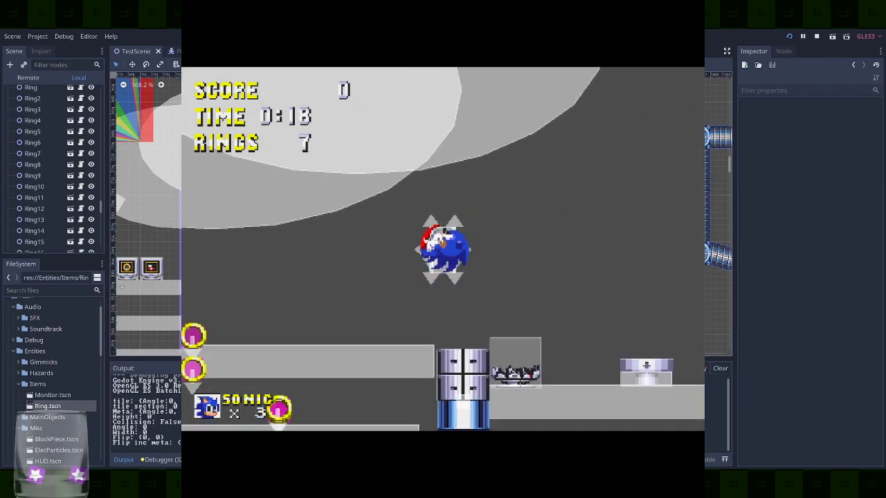
{"action": "key", "text": "space"}
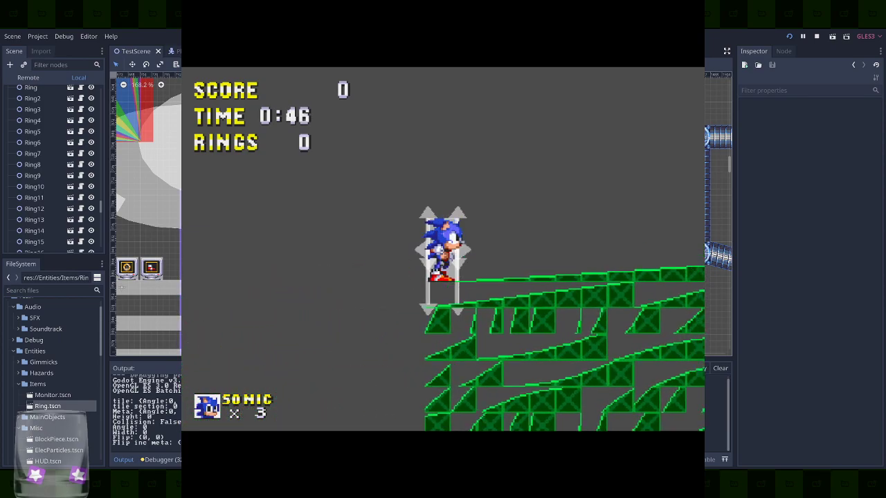
{"action": "left_click", "coordinate": [684, 0]}
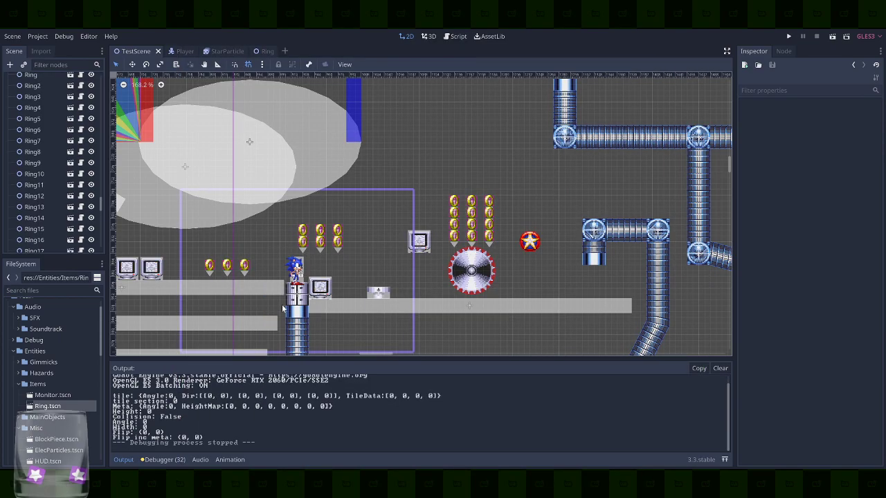
Select the row of four monitors on the upper platform in TestScene, shift them slightly, and deselect them
{"action": "middle_click_drag", "start_coordinate": [256, 291], "coordinate": [491, 262]}
{"action": "scroll", "coordinate": [492, 263], "scroll_direction": "down", "scroll_amount": 3}
{"action": "left_click_drag", "start_coordinate": [322, 223], "coordinate": [356, 248]}
{"action": "scroll", "coordinate": [383, 256], "scroll_direction": "down", "scroll_amount": 3}
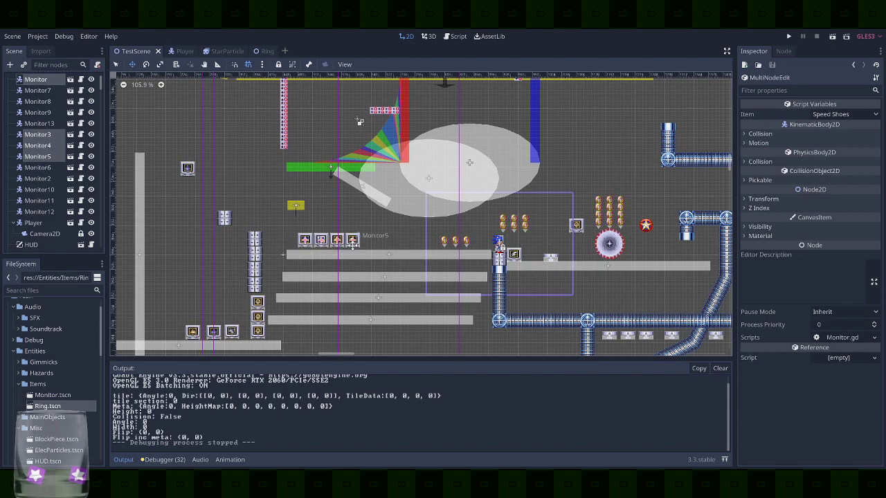
{"action": "left_click_drag", "start_coordinate": [355, 244], "coordinate": [355, 244]}
{"action": "left_click", "coordinate": [341, 224]}
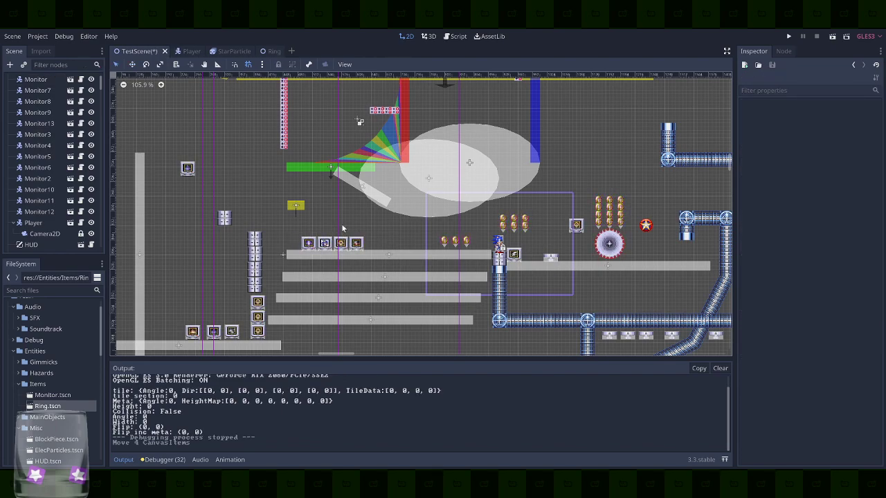
Run the project, break the Elec Shield monitor, attract the nearby rings, and take the player down to the fire and bubble monitors
{"action": "left_click", "coordinate": [788, 38]}
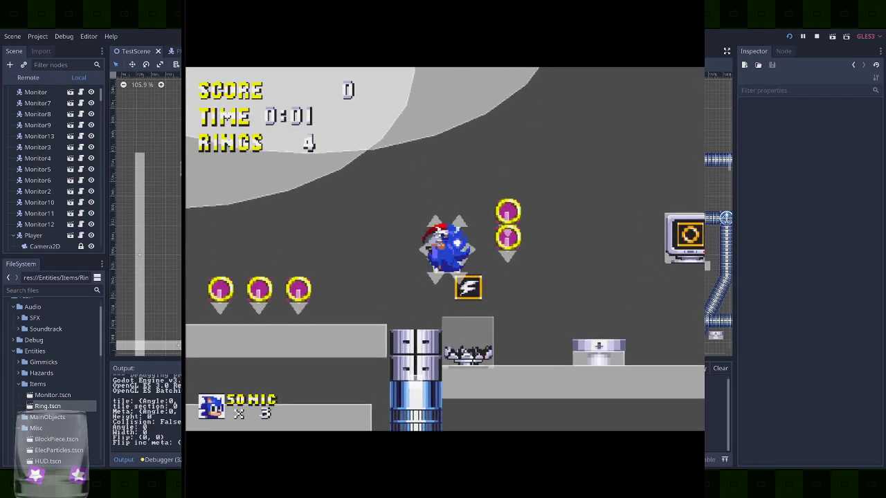
{"action": "key", "text": "space"}
{"action": "key", "text": "Left"}
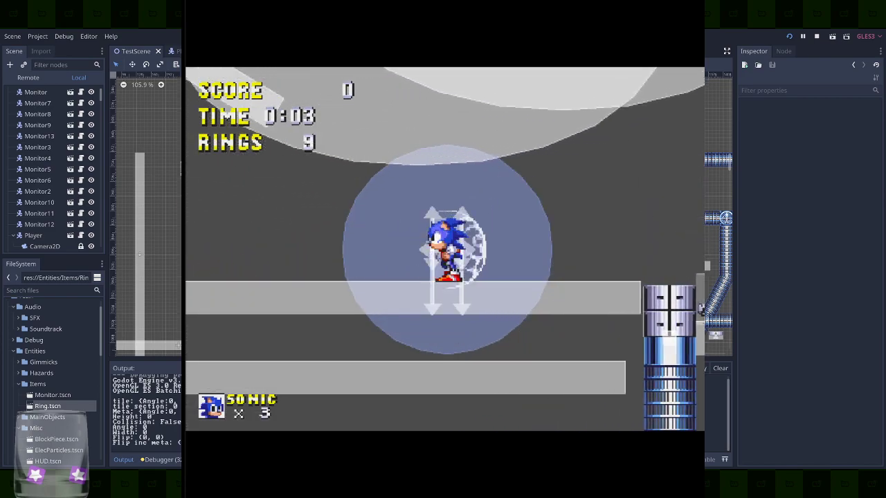
{"action": "key", "text": "Left"}
{"action": "key", "text": "space"}
{"action": "key", "text": "Right"}
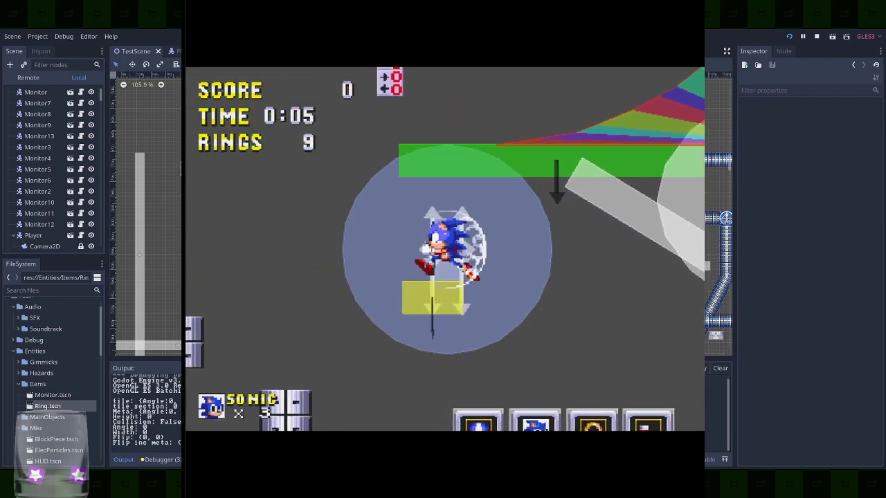
{"action": "key", "text": "space"}
{"action": "key", "text": "Left"}
{"action": "key", "text": "Right"}
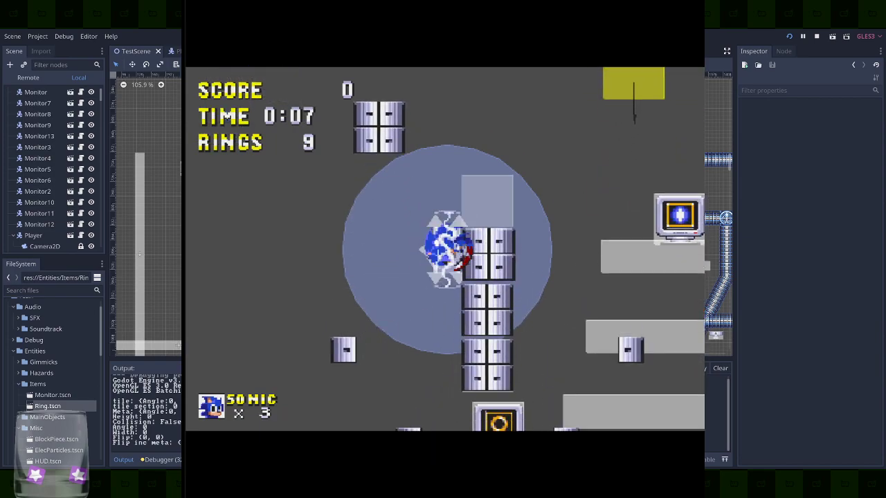
{"action": "key", "text": "Left"}
{"action": "key", "text": "Right"}
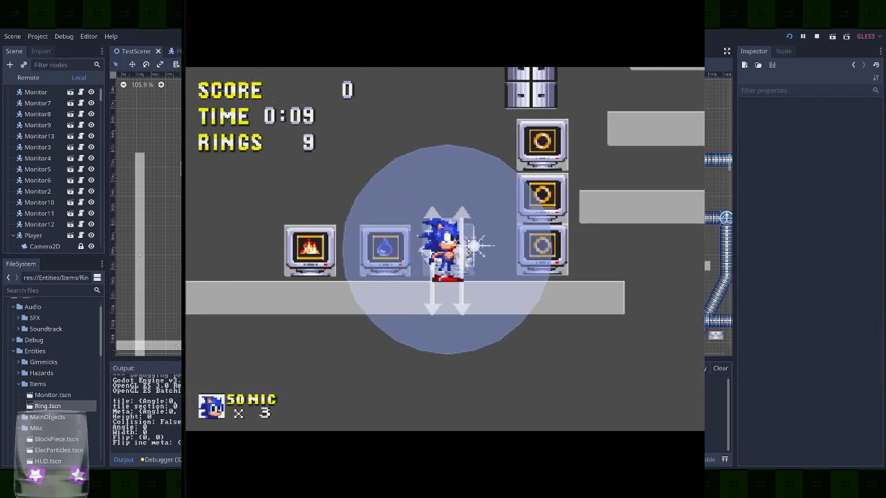
Break the fire shield monitor to test whether switching shields turns off the ring magnet area
{"action": "key", "text": "space"}
{"action": "key", "text": "Left"}
{"action": "key", "text": "Right"}
{"action": "key", "text": "space"}
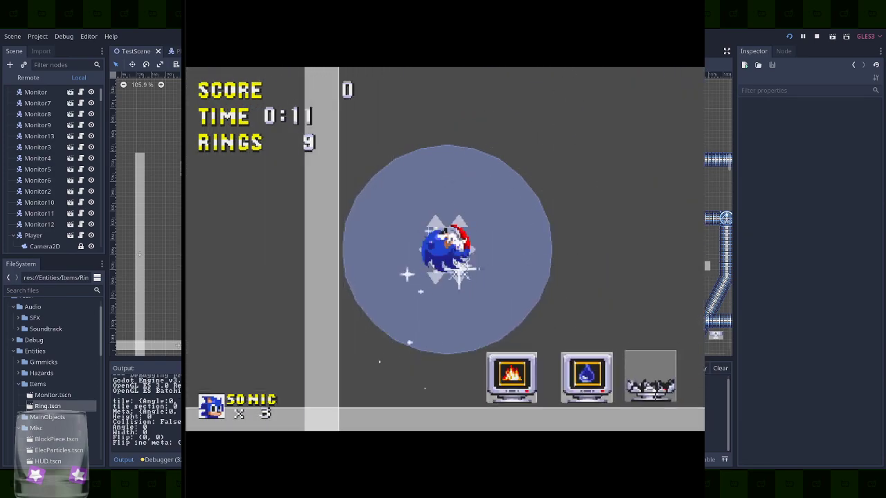
{"action": "key", "text": "Right"}
{"action": "key", "text": "space"}
{"action": "key", "text": "Left"}
{"action": "key", "text": "space"}
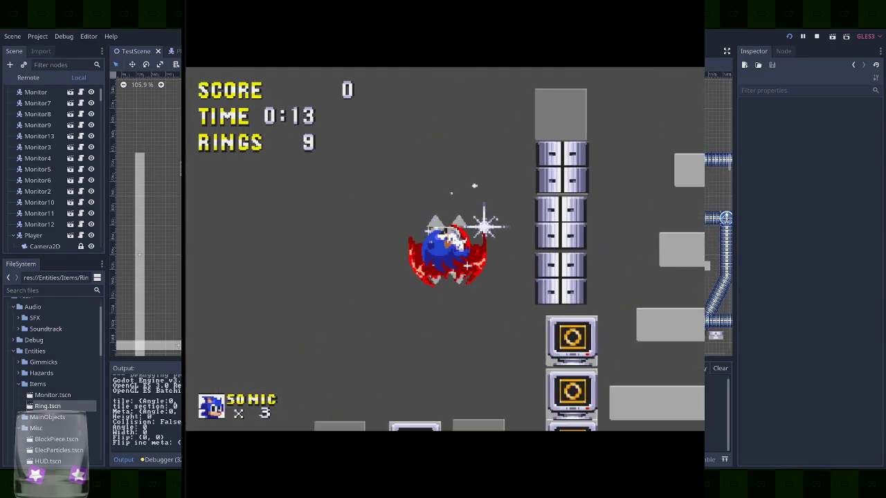
Break the bubble shield monitor, jump around to test the bubble shield without the magnet area, and stop the game
{"action": "key", "text": "Left"}
{"action": "key", "text": "space"}
{"action": "key", "text": "Right"}
{"action": "key", "text": "space"}
{"action": "key", "text": "Right"}
{"action": "key", "text": "space"}
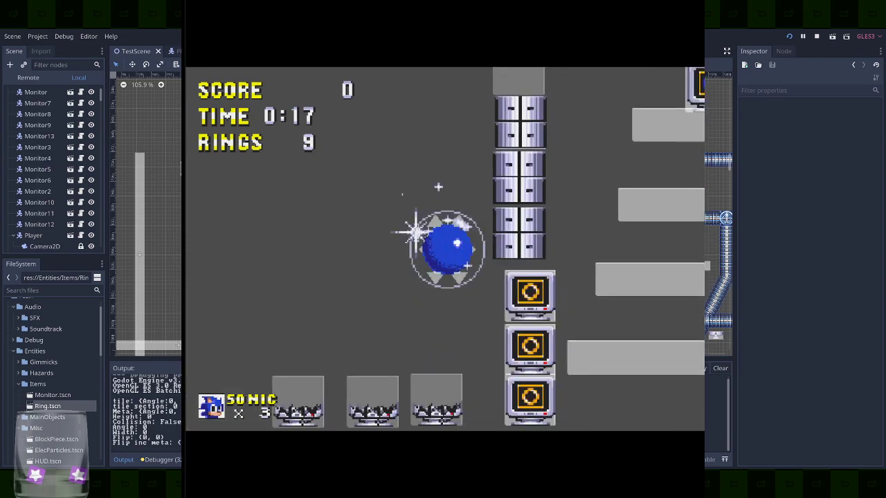
{"action": "key", "text": "Right"}
{"action": "key", "text": "space"}
{"action": "key", "text": "Left"}
{"action": "key", "text": "space"}
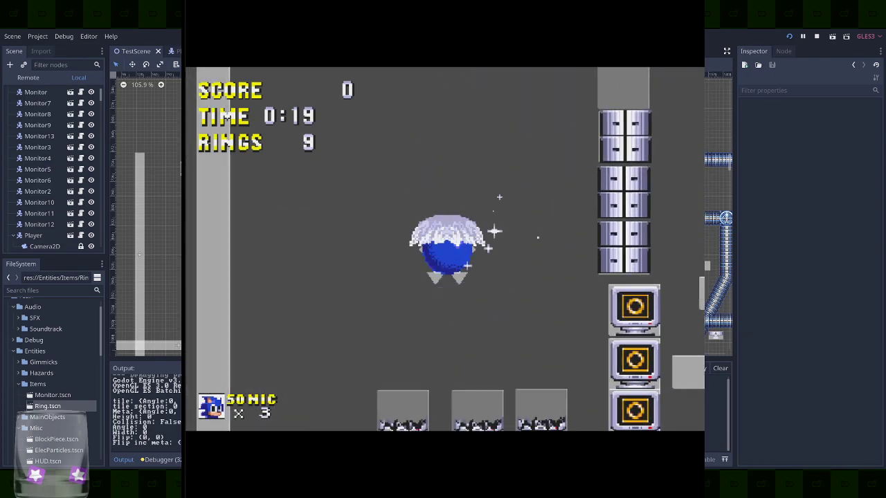
{"action": "key", "text": "Right"}
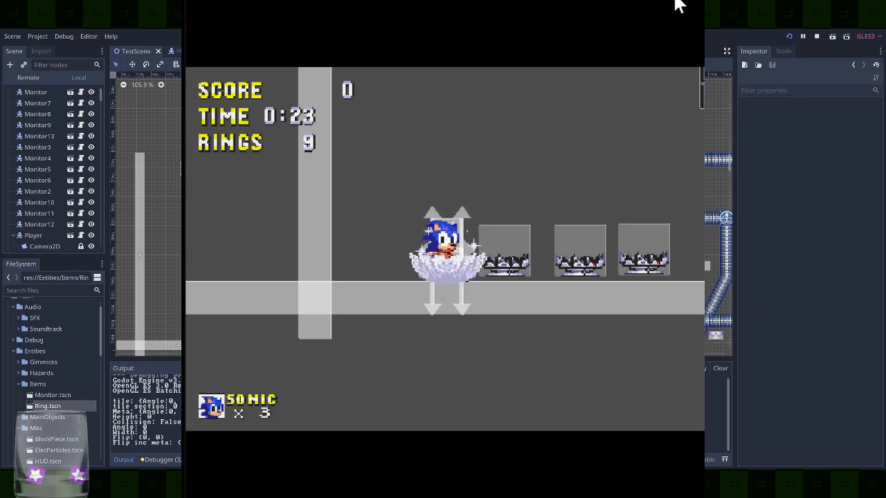
{"action": "key", "text": "F8"}
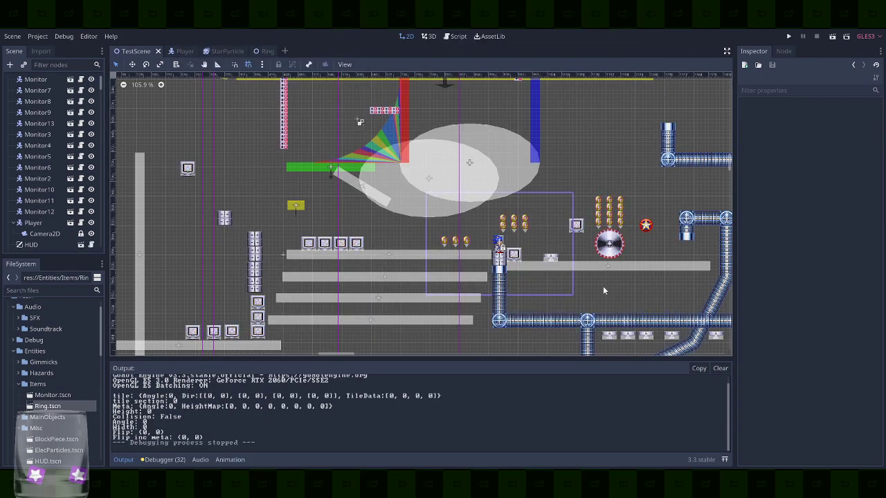